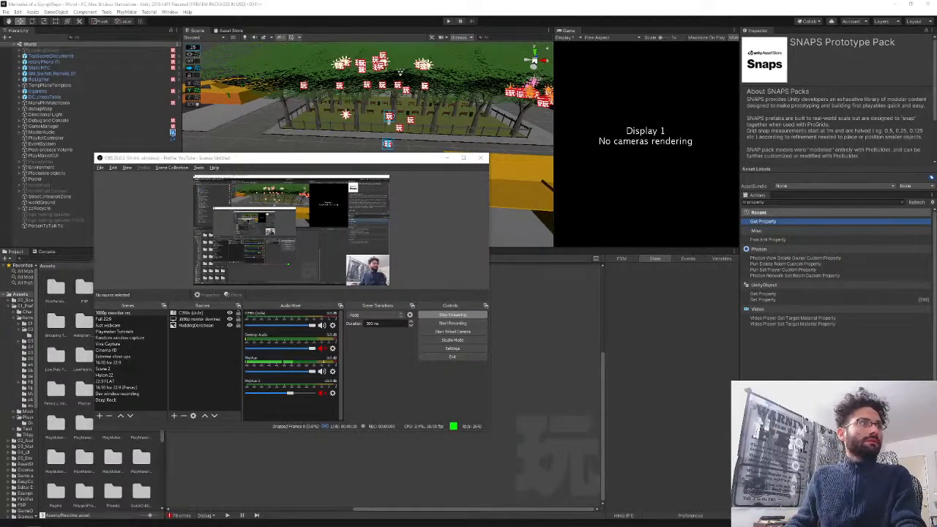
- Minimise the OBS window, then widen the Project panel and its folder tree column
click(446, 158)
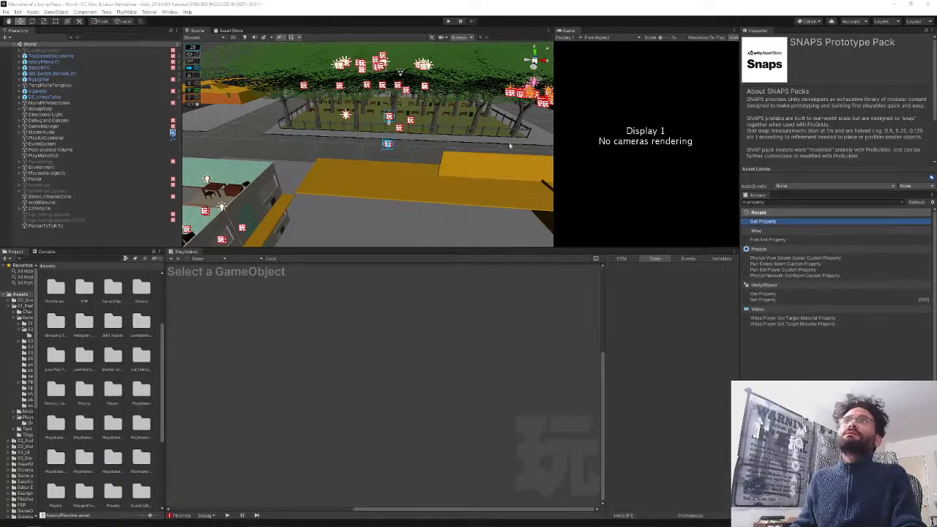
click(89, 240)
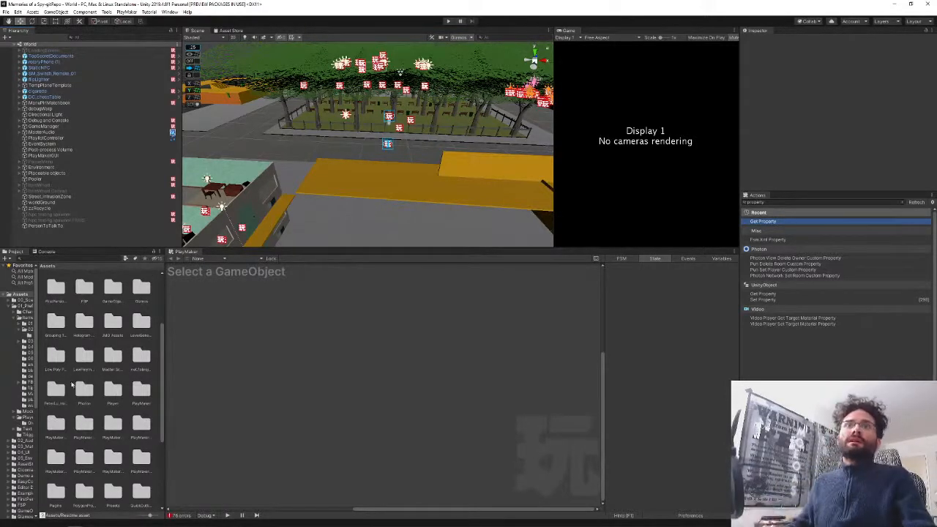
drag(167, 355, 210, 357)
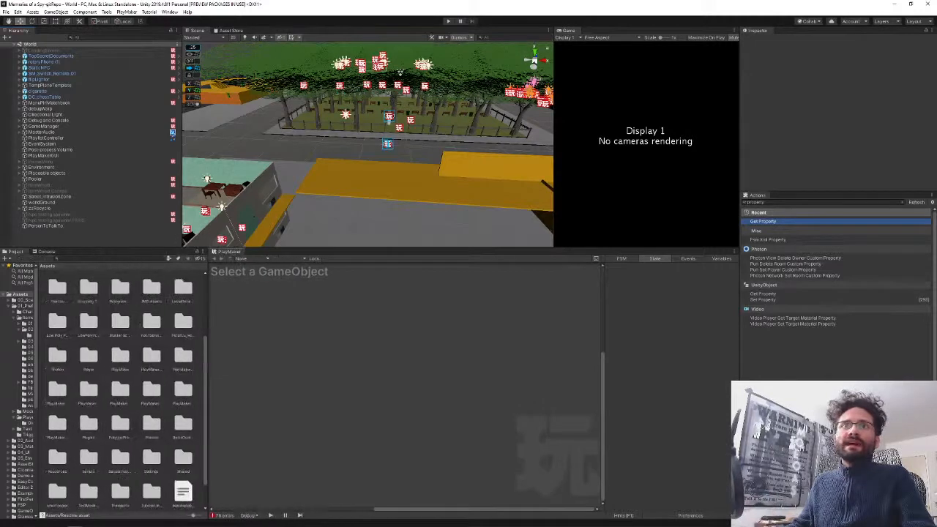
drag(39, 351, 93, 327)
- Open the Npc prefab from the Character folder inside 01_Prefabs
click(31, 307)
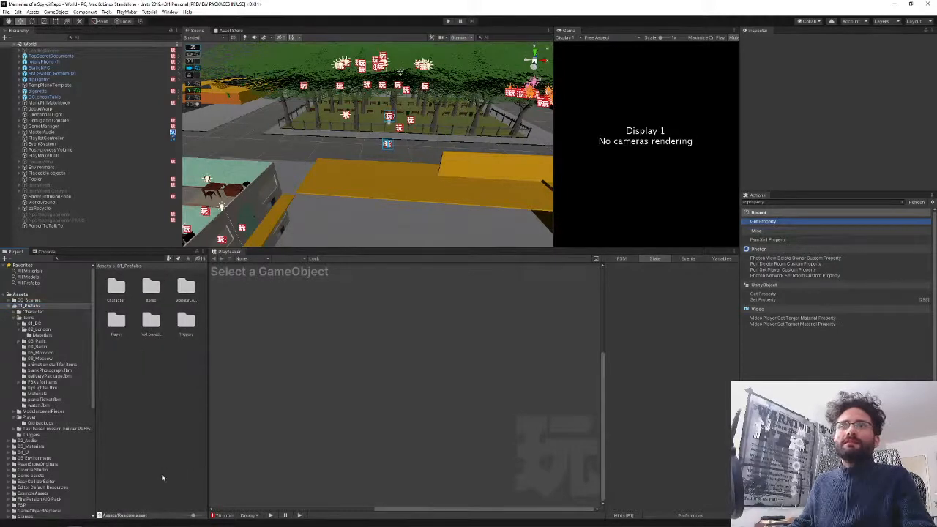
click(115, 296)
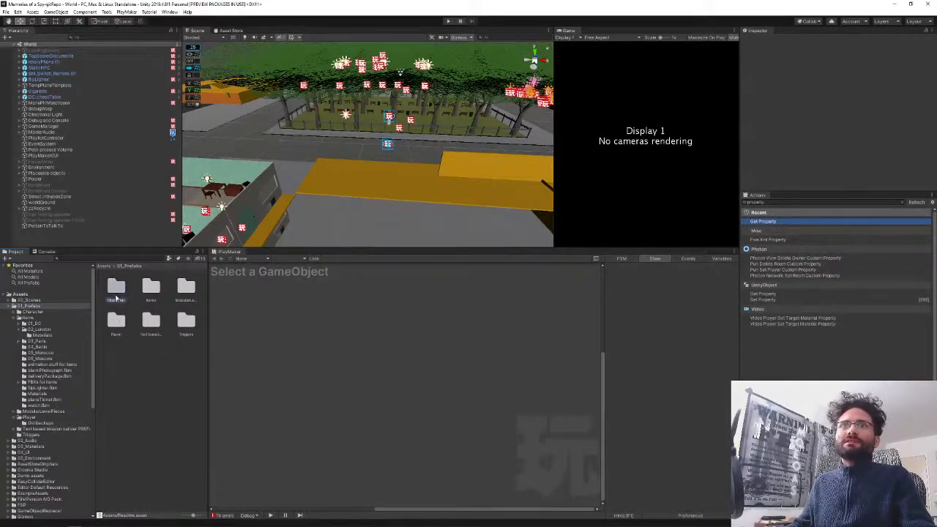
double_click(115, 296)
click(111, 317)
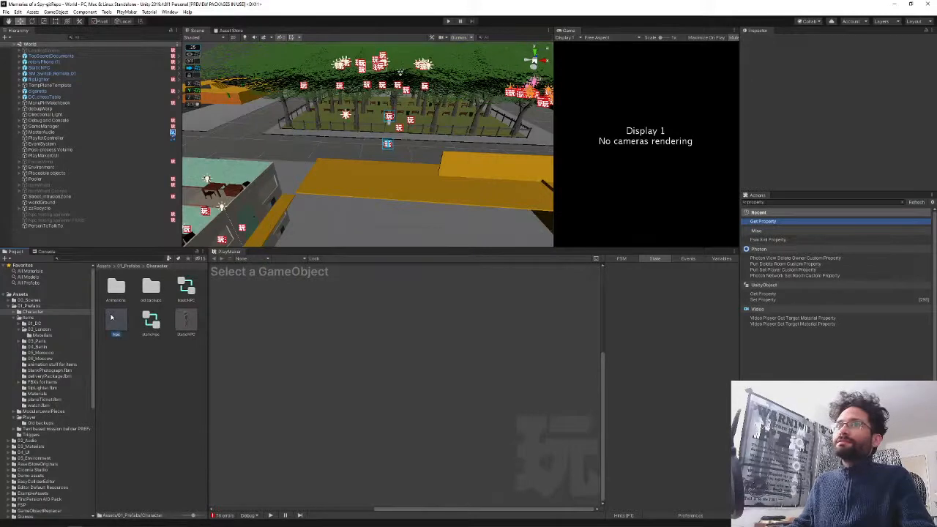
double_click(115, 318)
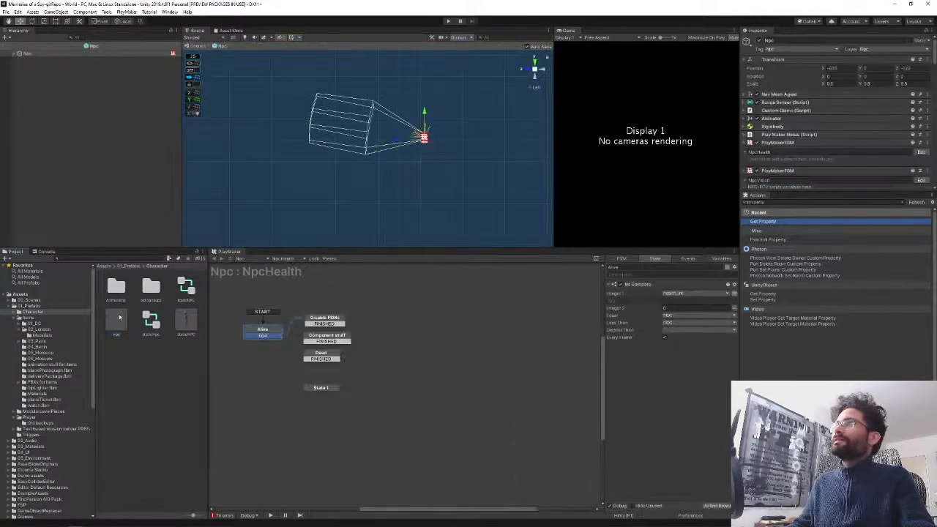
click(685, 308)
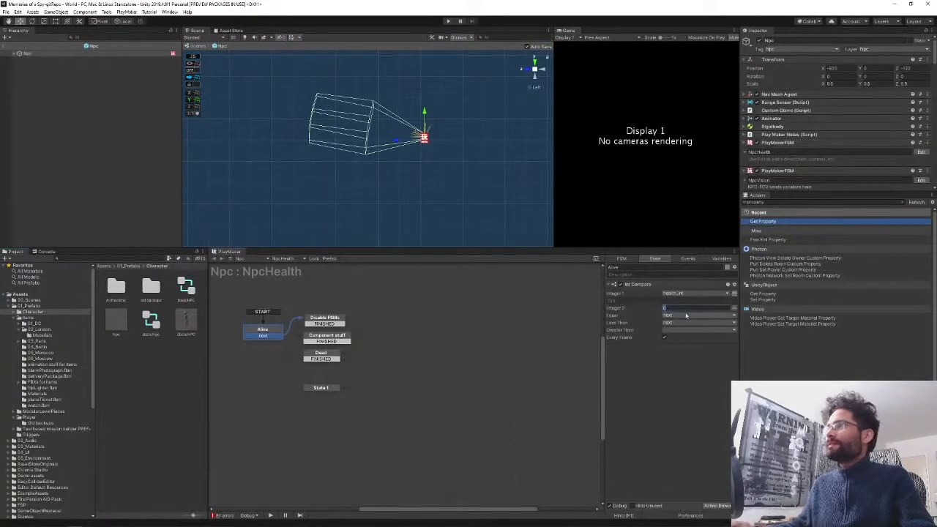
text(555)
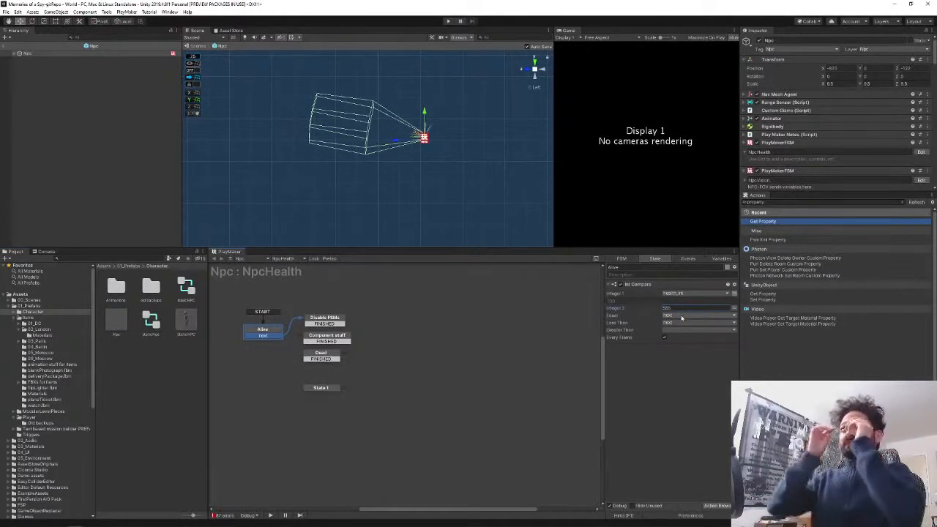
double_click(673, 308)
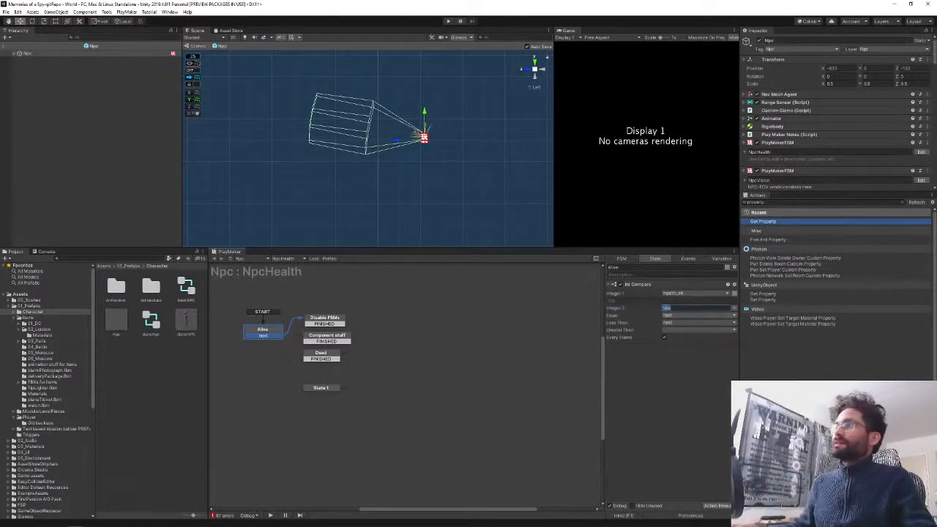
text(0)
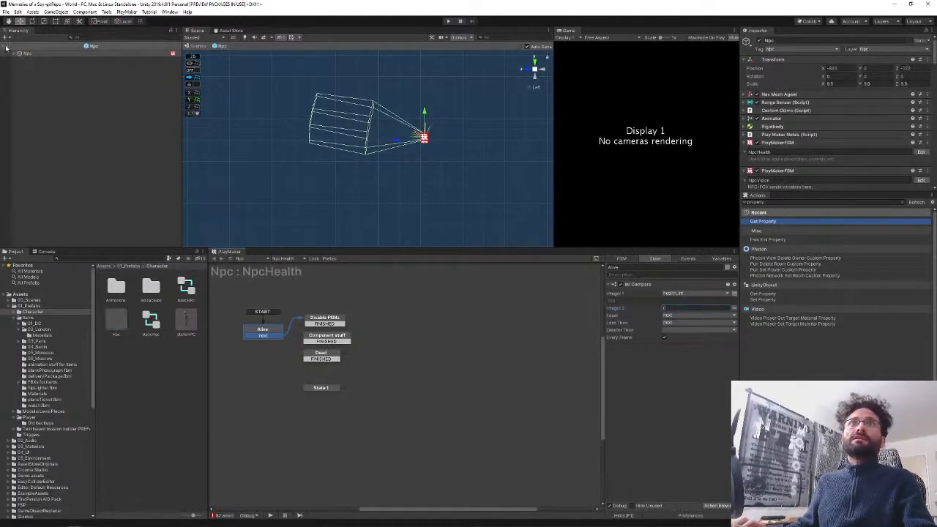
- Return to the World scene and set the Set Fsm Enum variable name to NpcType in State 1 of Npc testing spawner
click(6, 47)
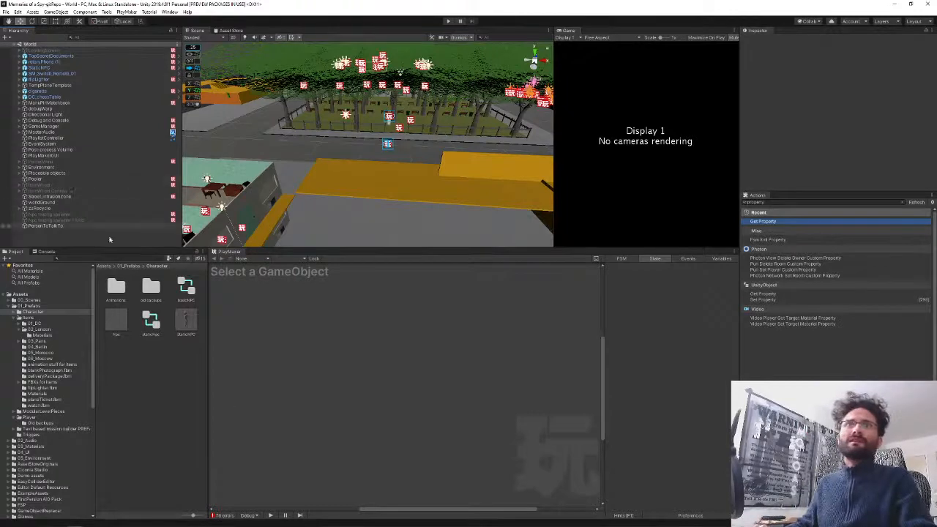
click(58, 214)
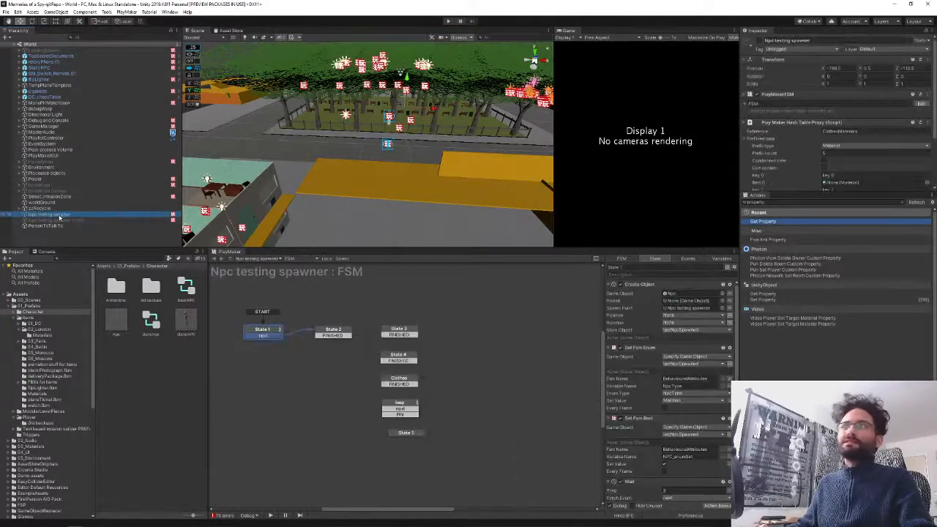
click(686, 384)
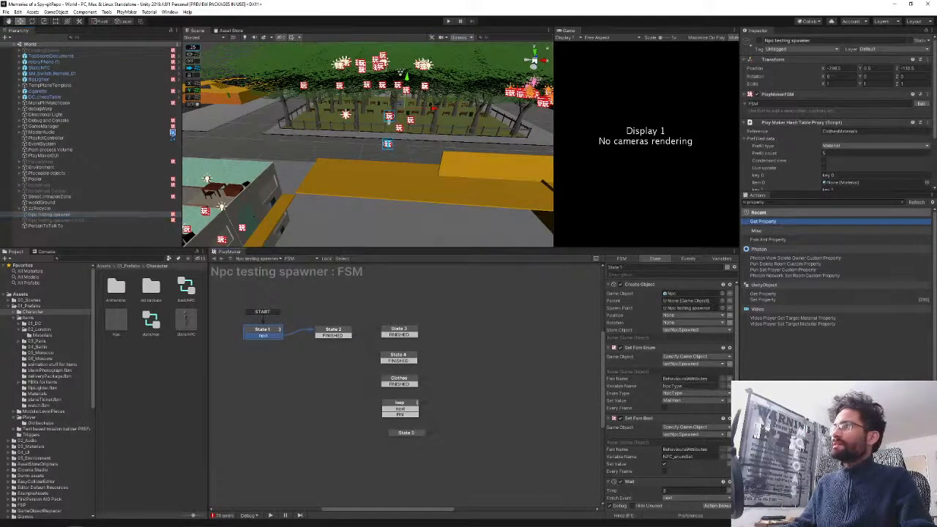
click(688, 386)
text(NpcType)
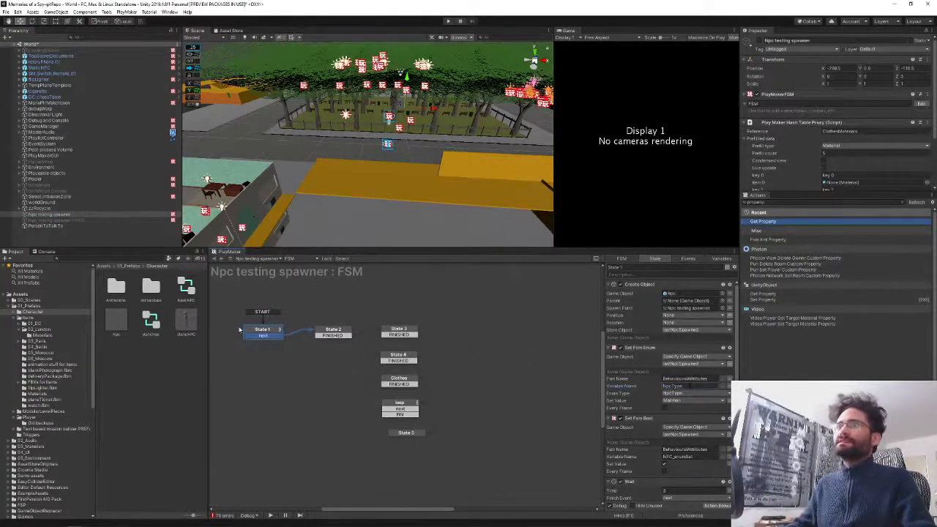
- Deselect the spawner and reopen the Npc prefab for editing
click(46, 241)
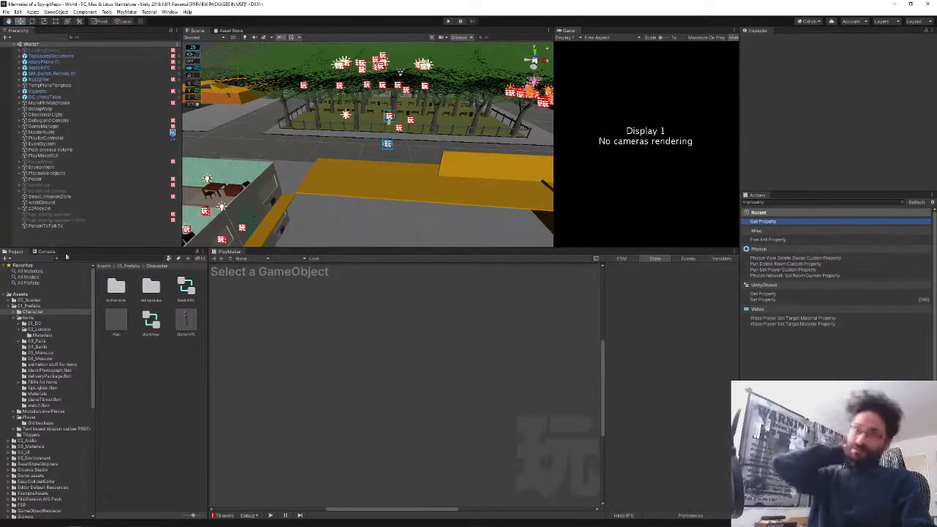
click(118, 317)
double_click(117, 317)
- Switch to OBS Studio, check the stream's scenes and sources, and minimise its window
key(alt+Tab)
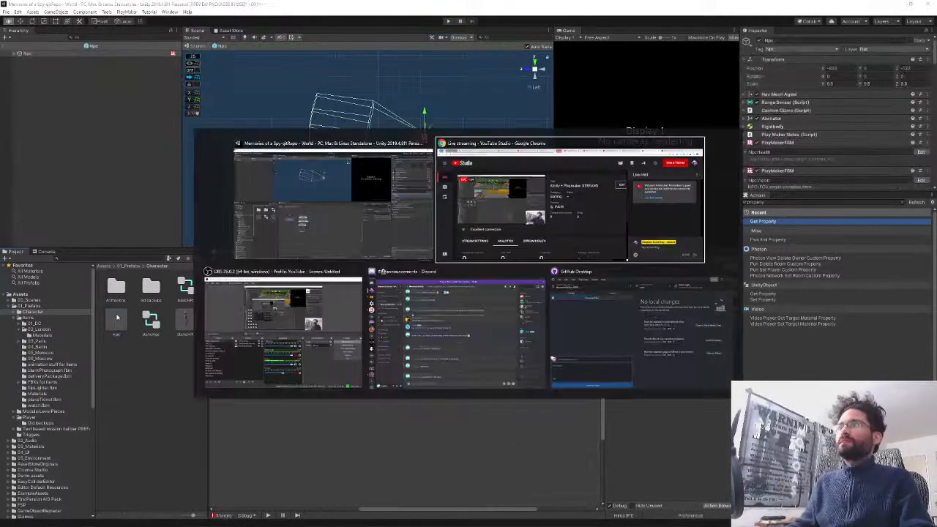
key(alt+Tab)
key(alt+Tab)
key(alt+Tab)
key(alt+Tab)
key(alt+Tab)
key(alt+Tab)
key(alt+Tab)
key(alt+Tab)
key(alt+Tab)
key(alt+Tab)
key(alt+Tab)
key(alt+Tab)
key(alt+Tab)
key(alt+Tab)
key(alt+Tab)
key(alt+Tab)
key(alt+Tab)
key(alt+Tab)
key(alt+Tab)
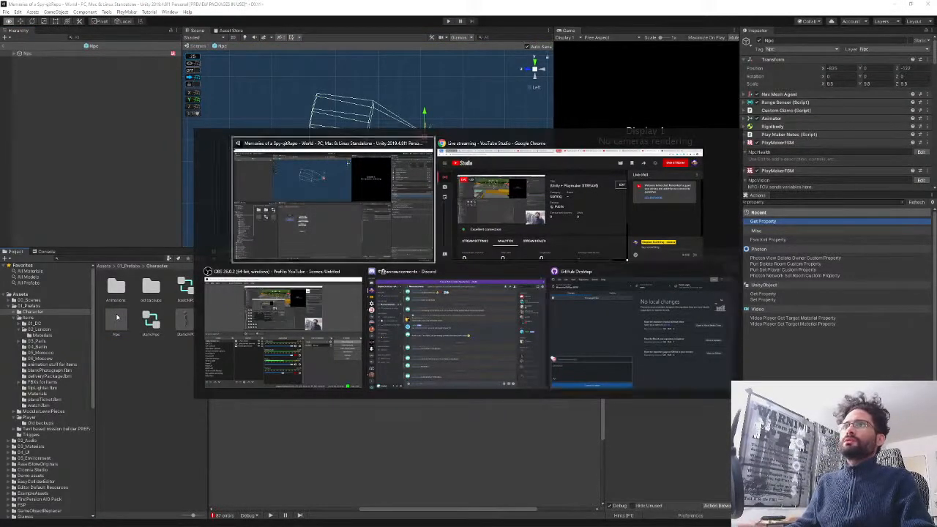
key(alt+Tab)
key(alt+Tab)
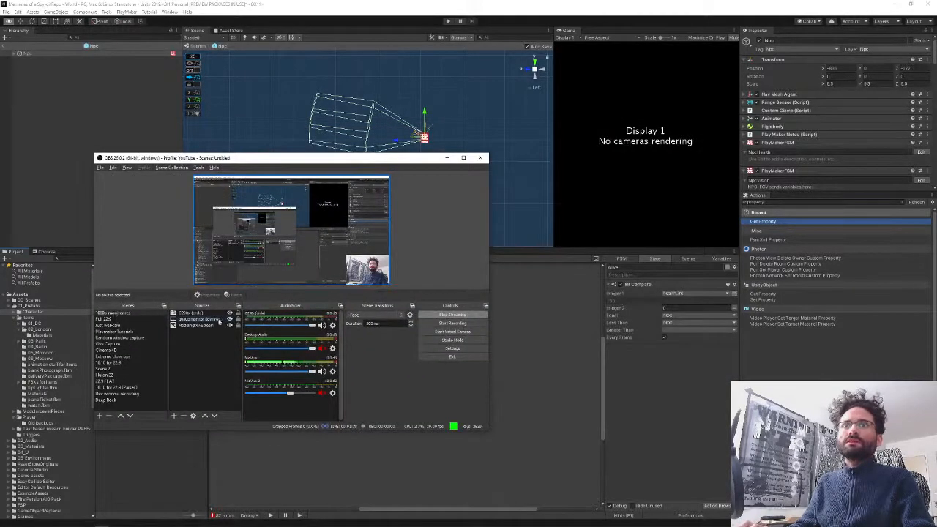
click(123, 325)
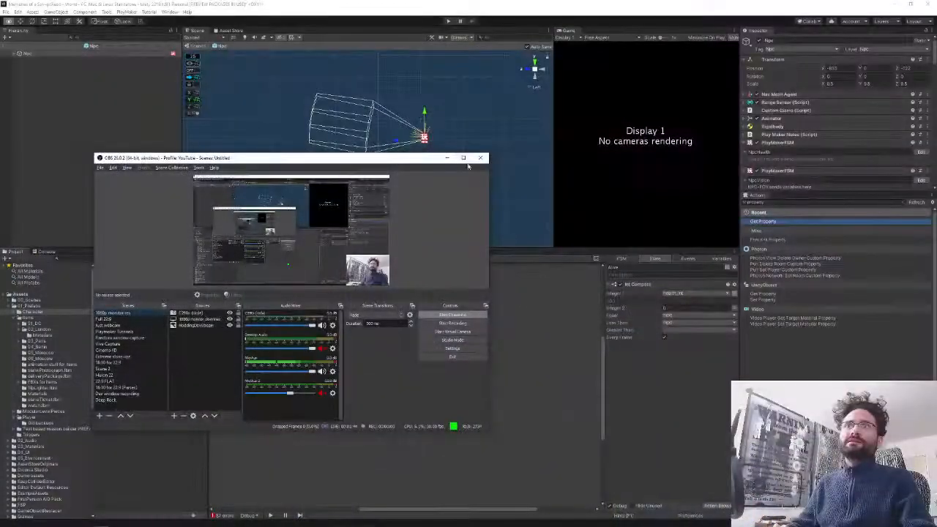
click(448, 157)
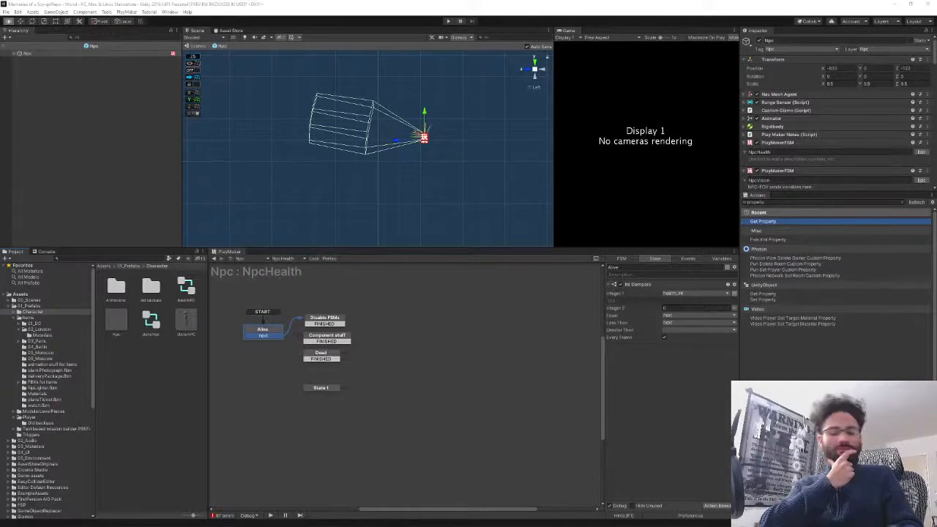
key(super)
text(notepad)
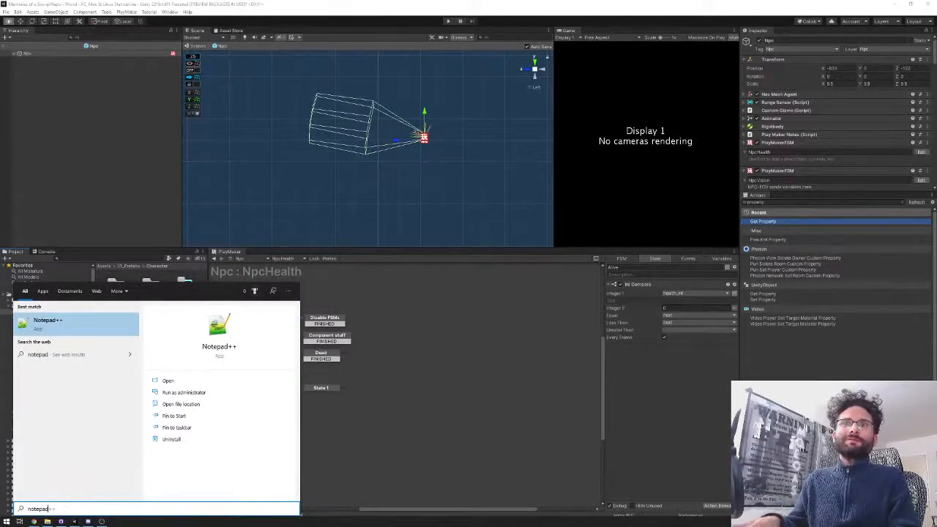
key(BackSpace)
key(BackSpace)
key(BackSpace)
key(BackSpace)
key(BackSpace)
key(BackSpace)
key(BackSpace)
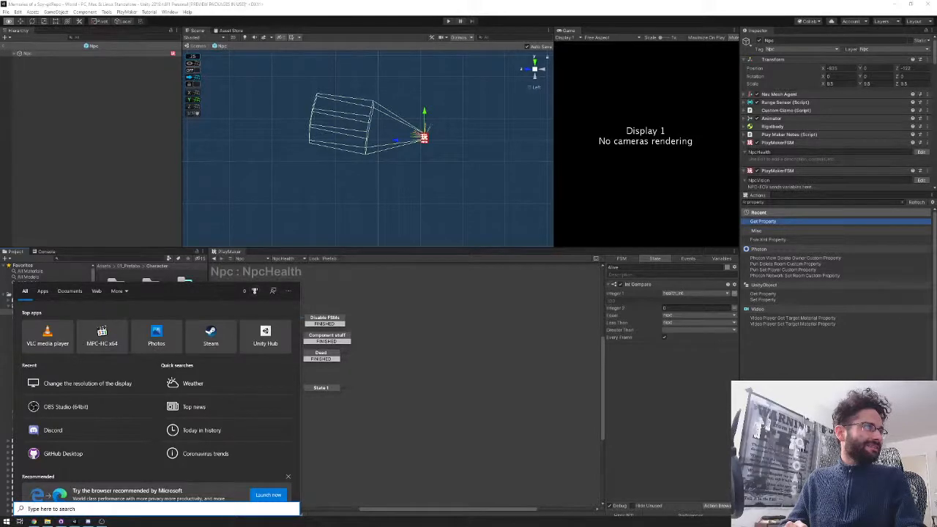
key(Escape)
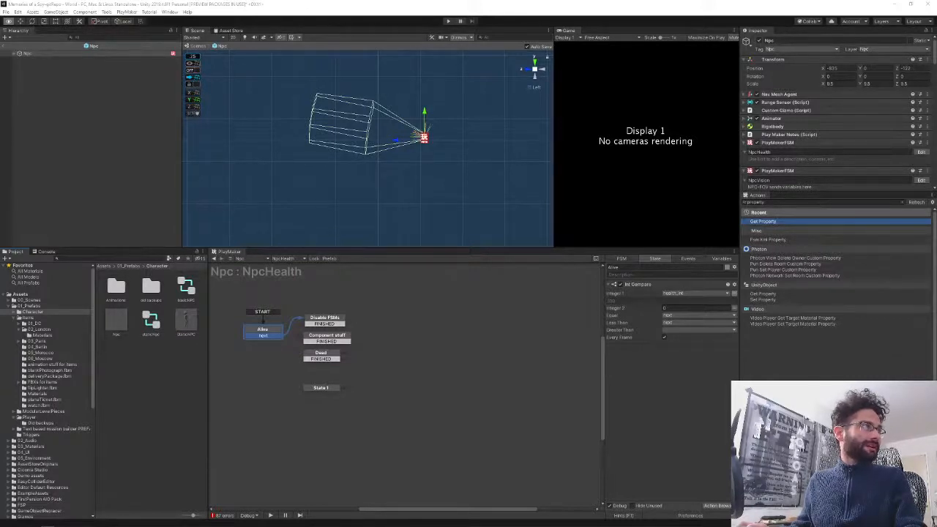
- Switch to the 26-FEB-2021.txt notes in Notepad++, look through the encoding, view and language options, and close the window
key(alt+Tab)
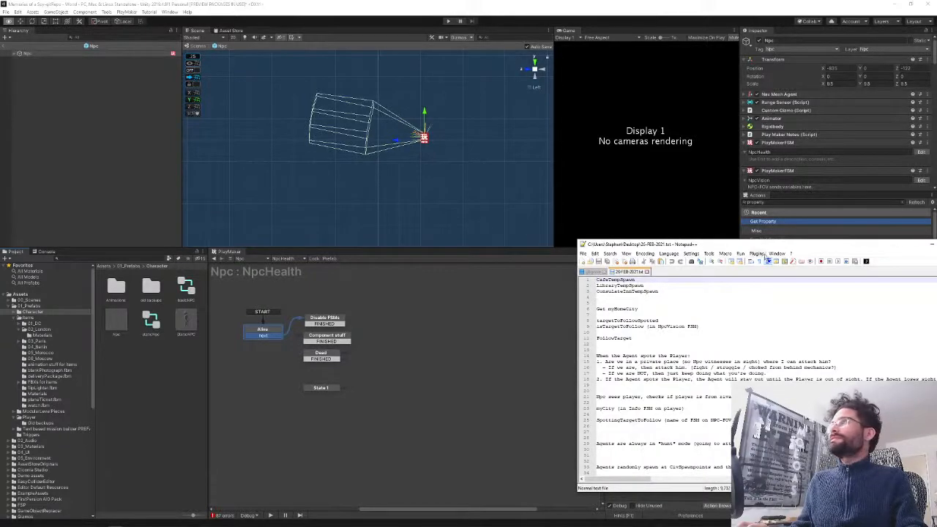
drag(765, 243, 459, 163)
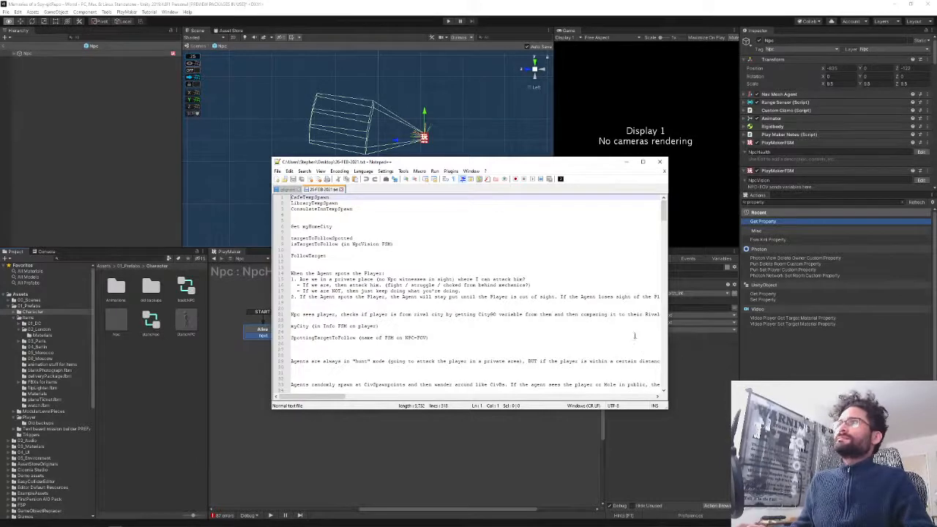
click(339, 171)
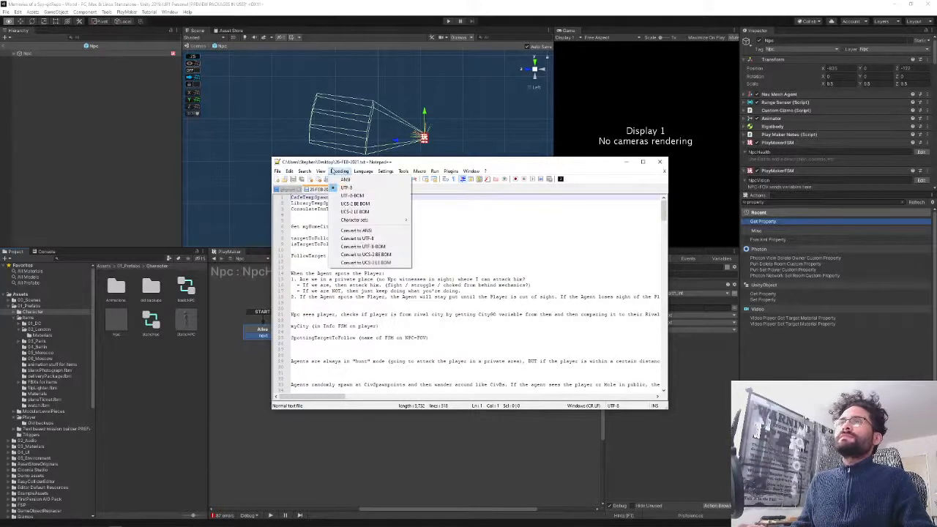
click(320, 171)
click(320, 171)
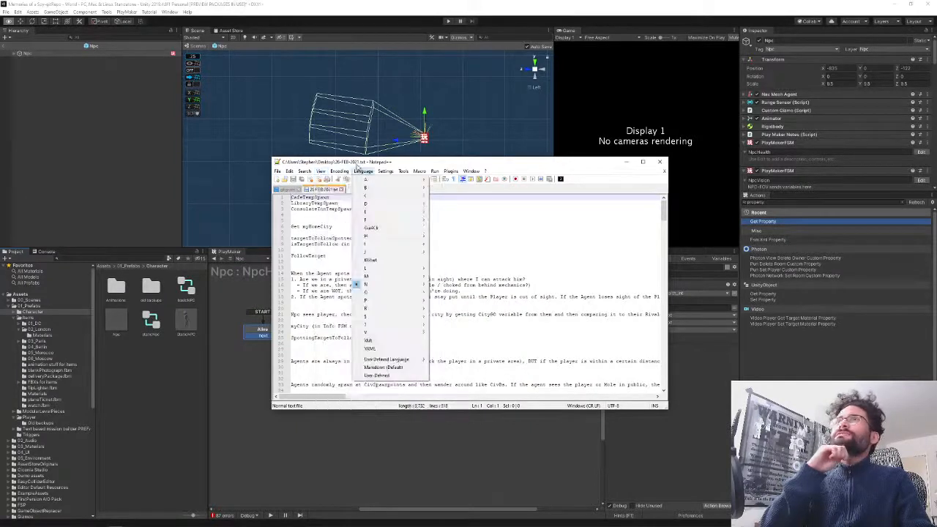
click(359, 172)
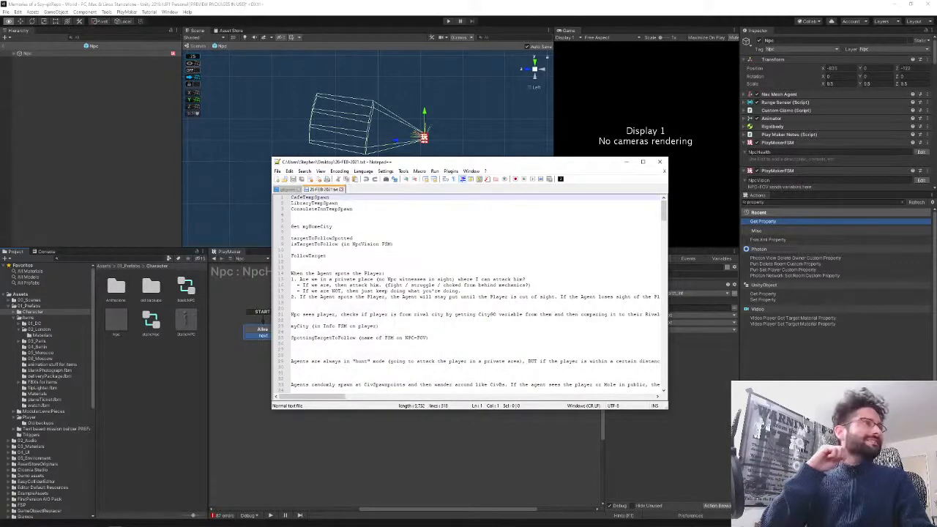
click(660, 162)
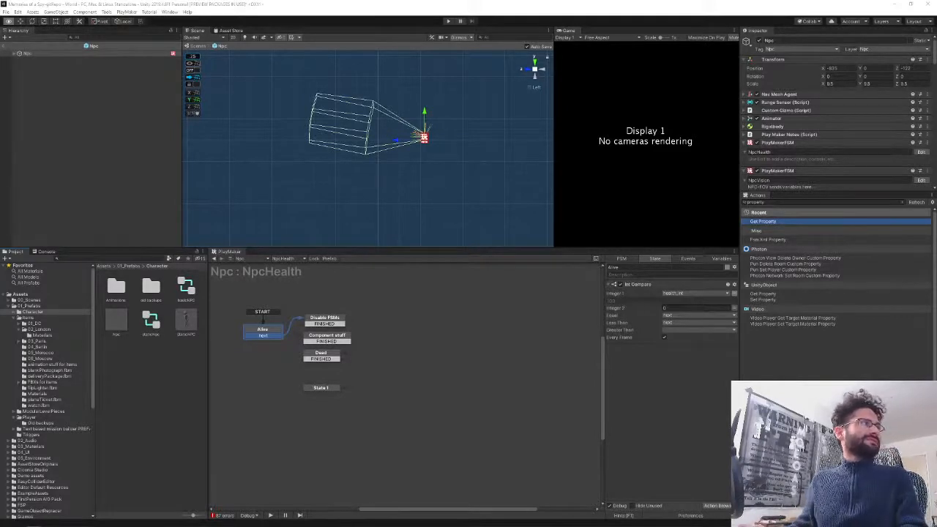
key(alt+Tab)
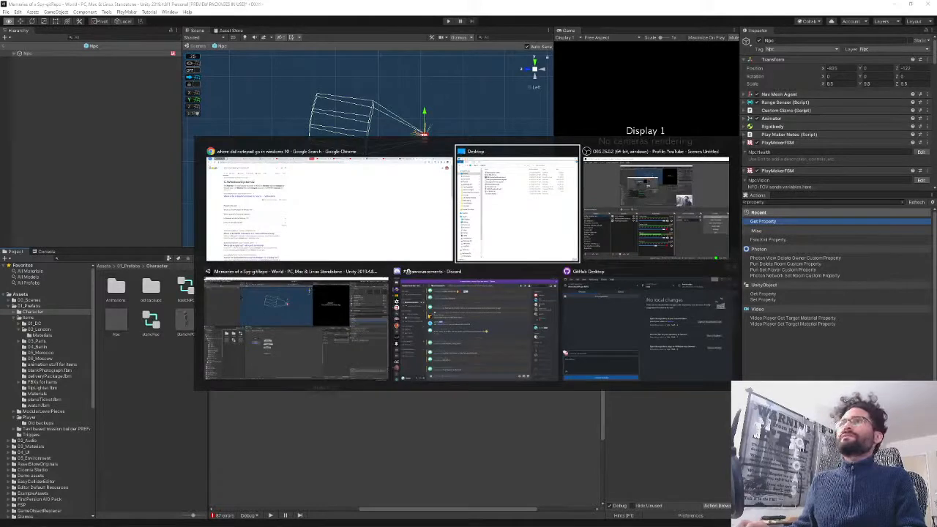
key(Escape)
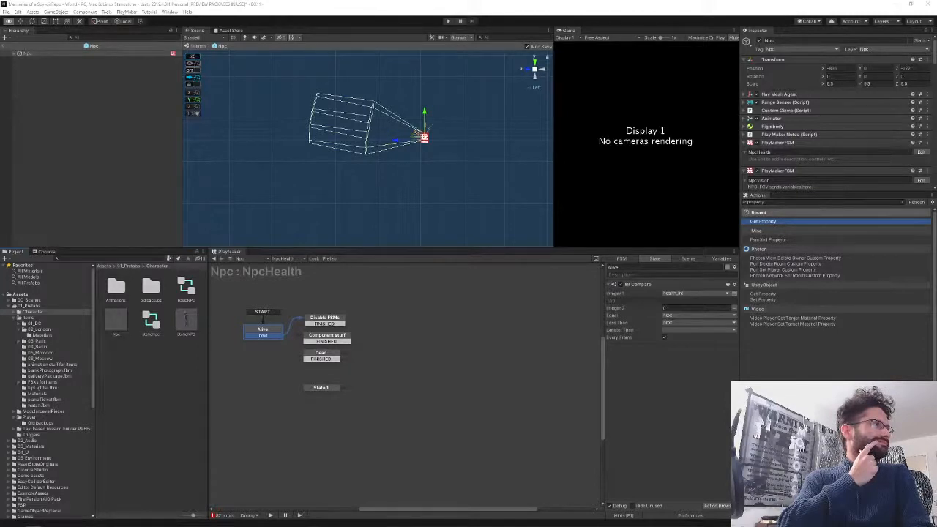
key(alt+Tab)
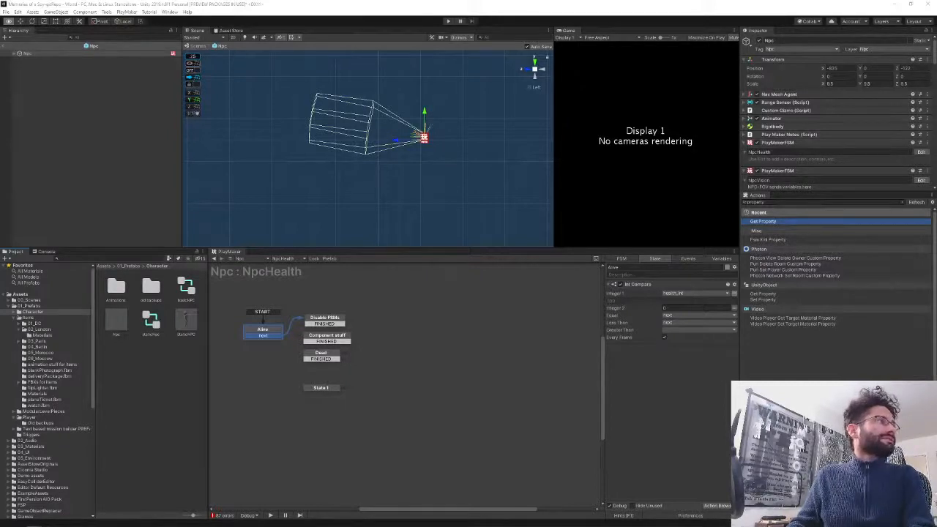
key(alt+Tab)
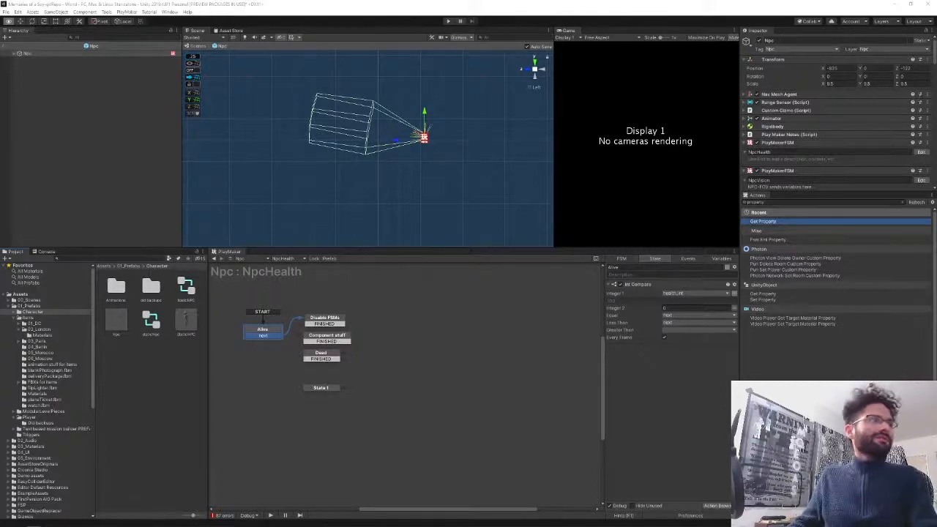
- Search Windows for notepad, open Notepad++ with the 26-FEB-2021.txt notes, and close its window
key(super)
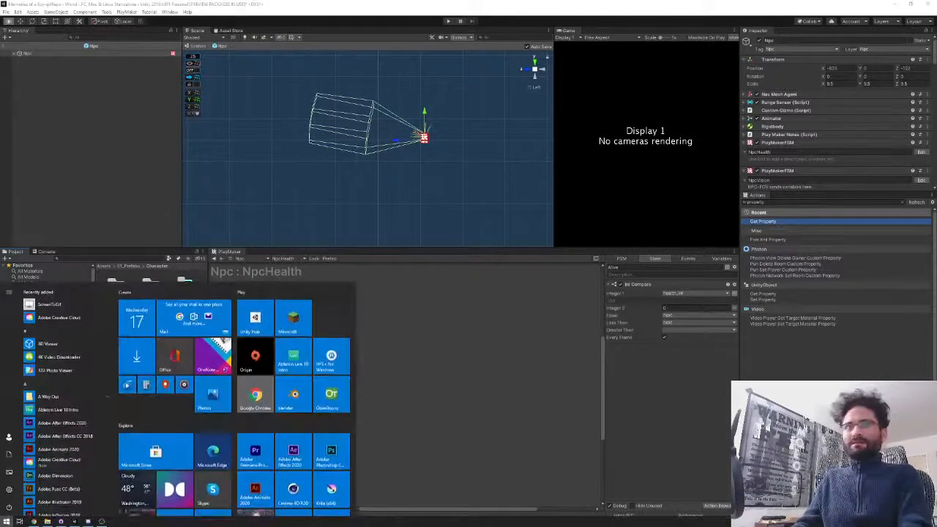
text(notepad)
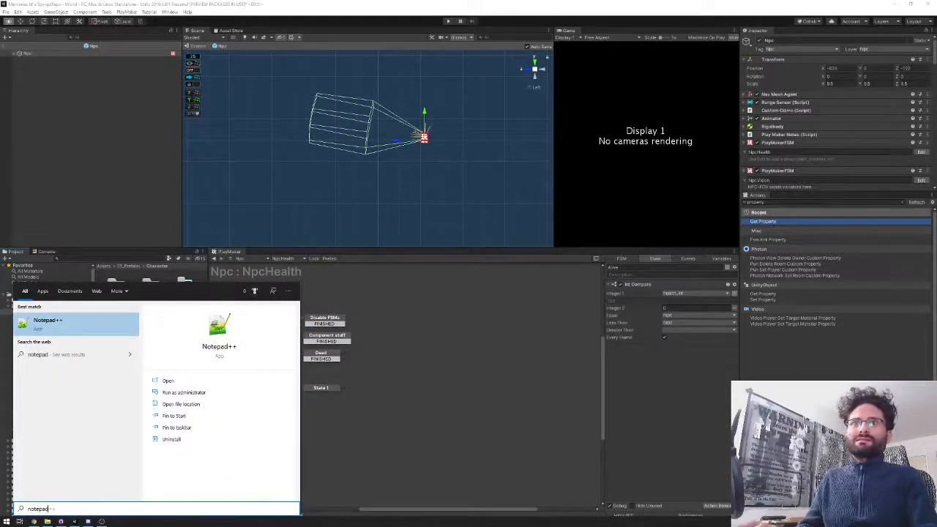
key(Return)
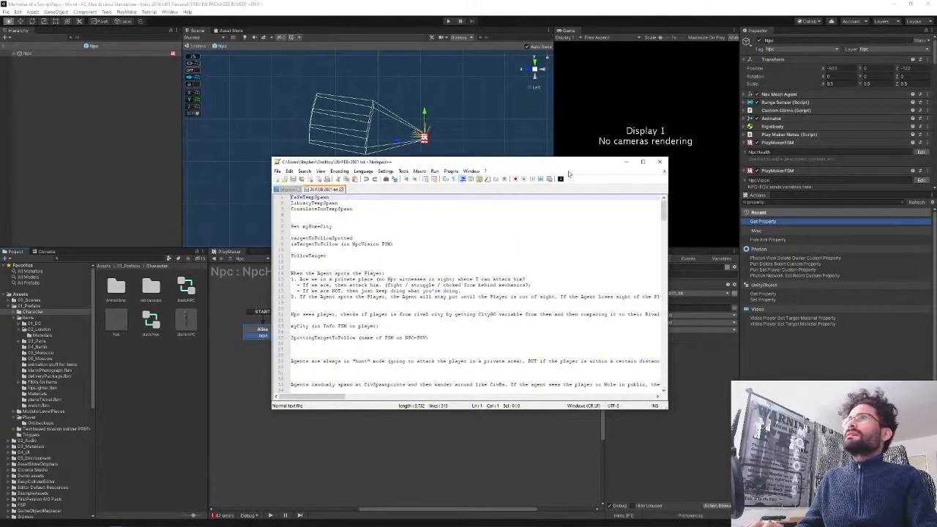
click(660, 161)
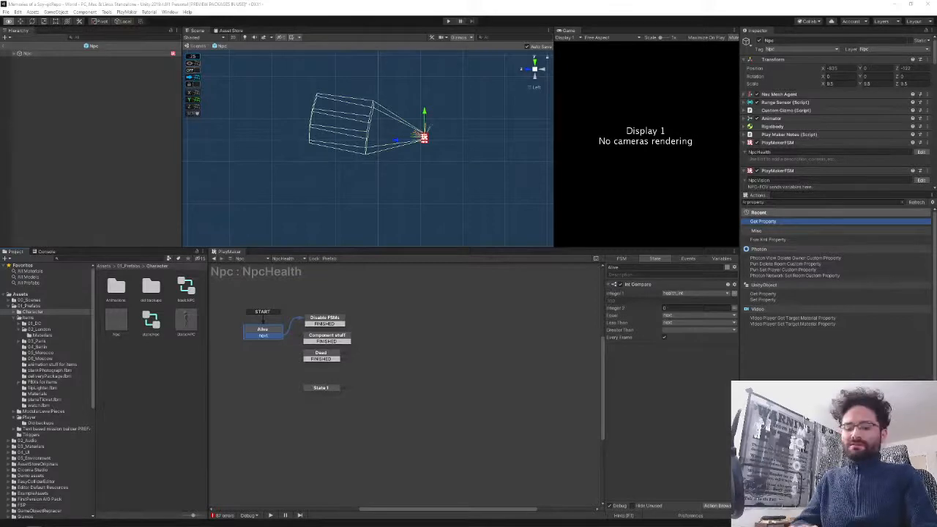
key(super)
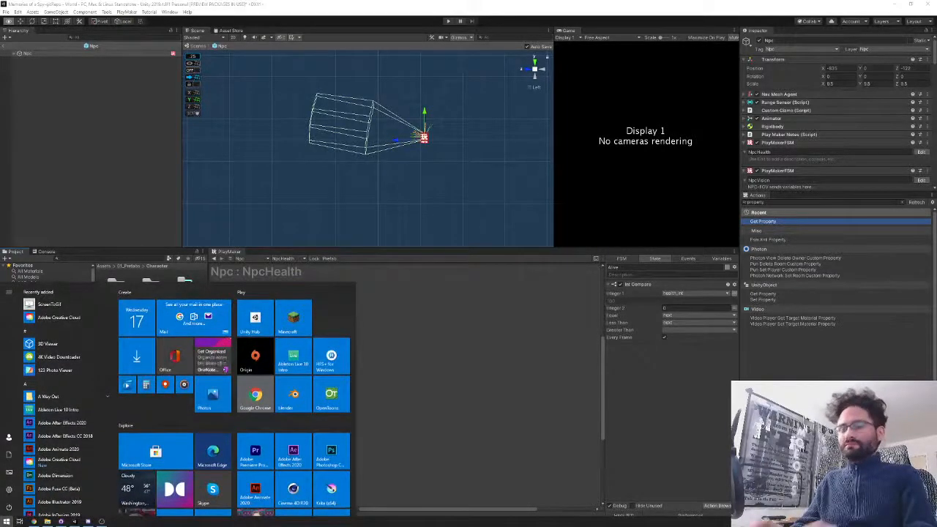
text(all apps)
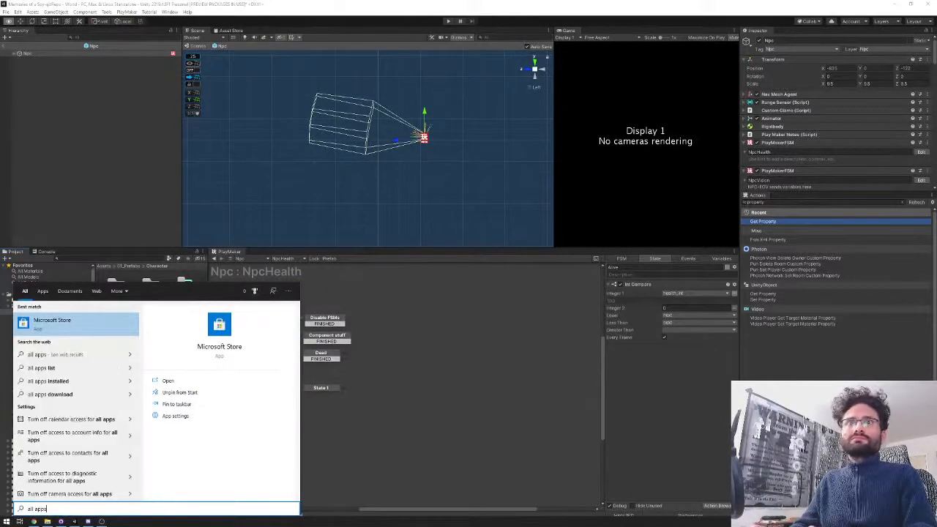
key(BackSpace)
key(BackSpace)
key(BackSpace)
key(BackSpace)
key(BackSpace)
key(BackSpace)
key(BackSpace)
key(BackSpace)
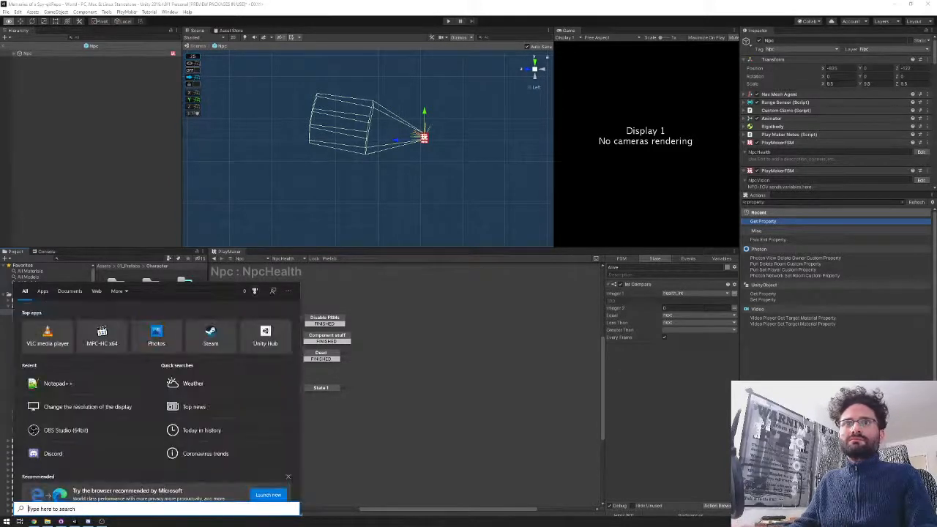
click(42, 291)
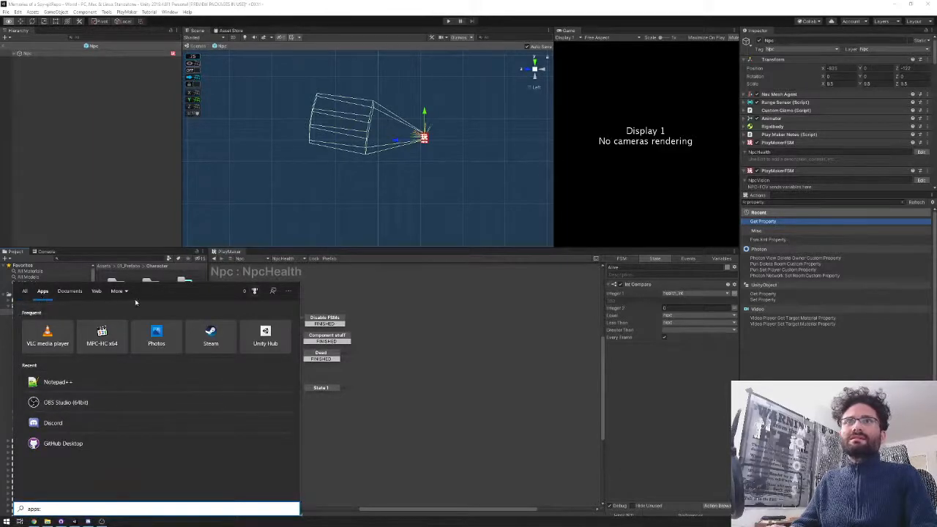
key(Escape)
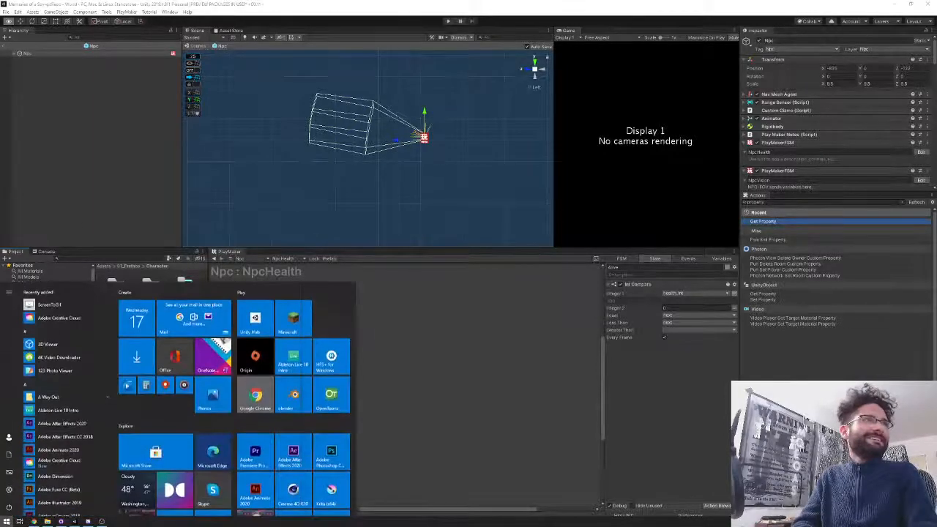
key(Escape)
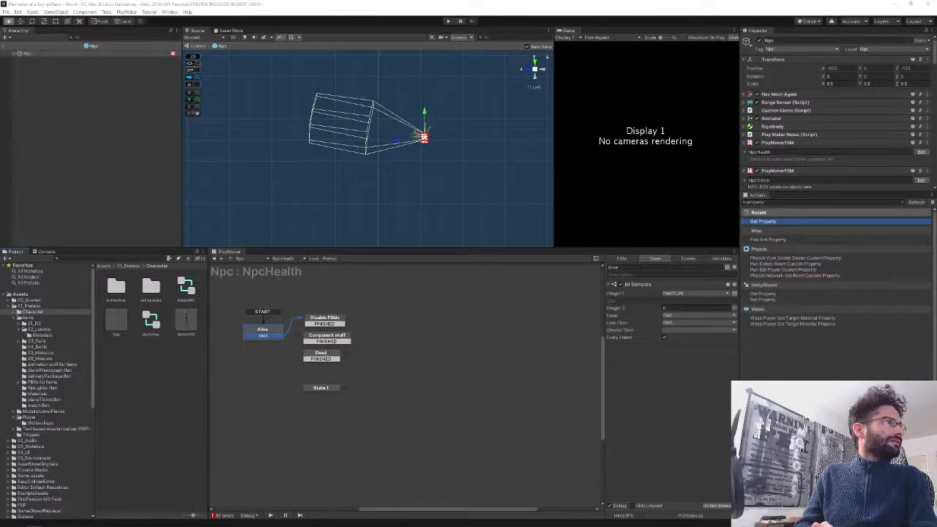
- Open the Windows Apps & features settings, search the installed apps for notepad, clear the search and look through the app list
key(super)
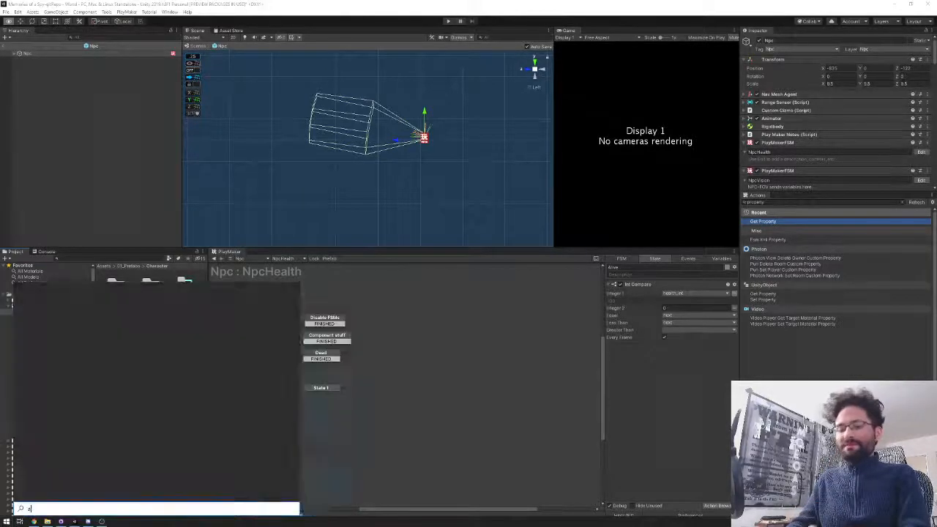
key(Escape)
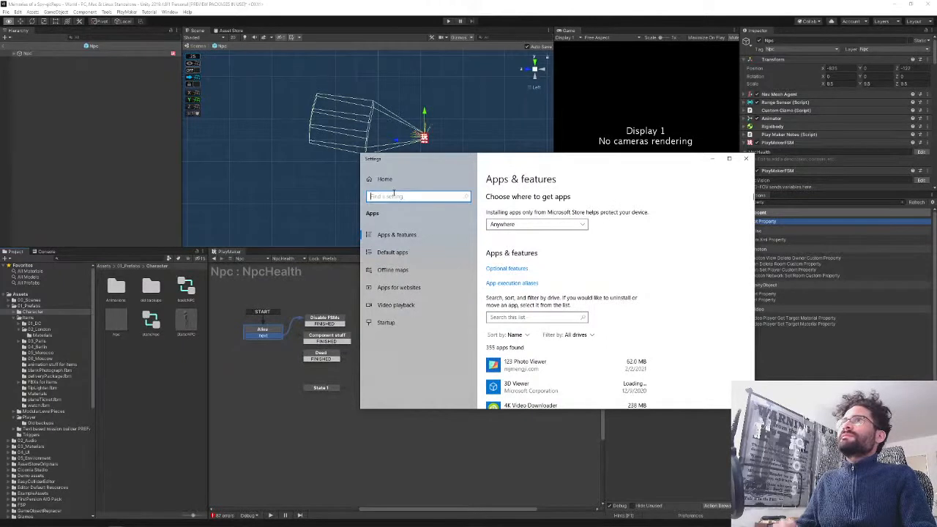
click(540, 317)
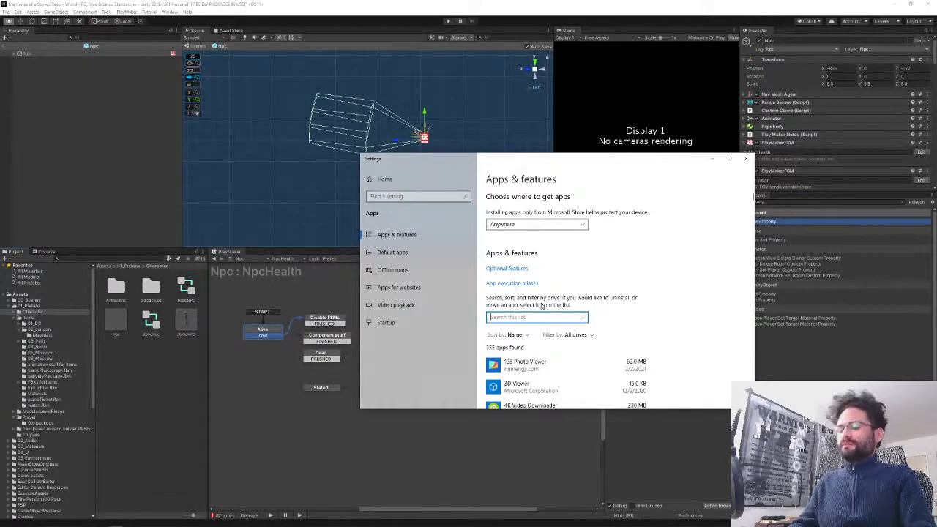
text(notepad)
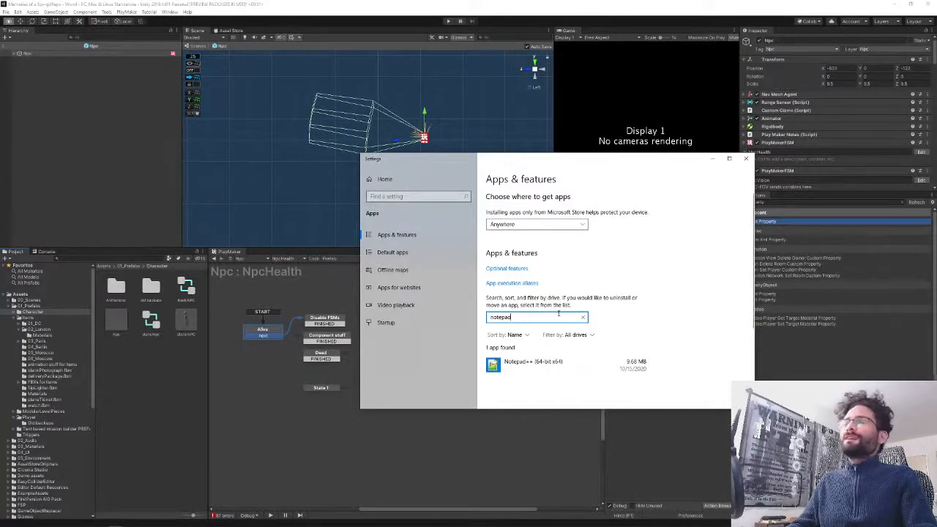
key(BackSpace)
key(BackSpace)
key(BackSpace)
key(BackSpace)
key(BackSpace)
key(BackSpace)
key(BackSpace)
scroll(662, 314, down, 5)
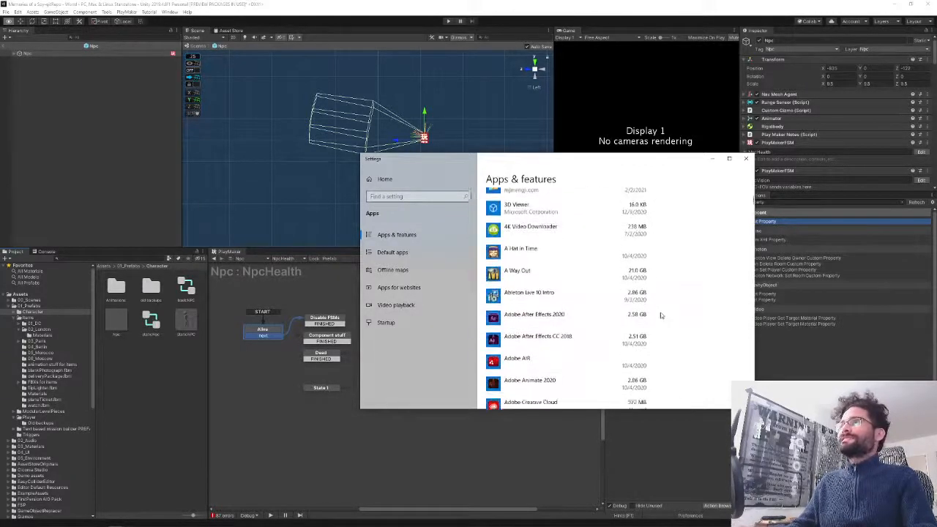
scroll(663, 315, down, 3)
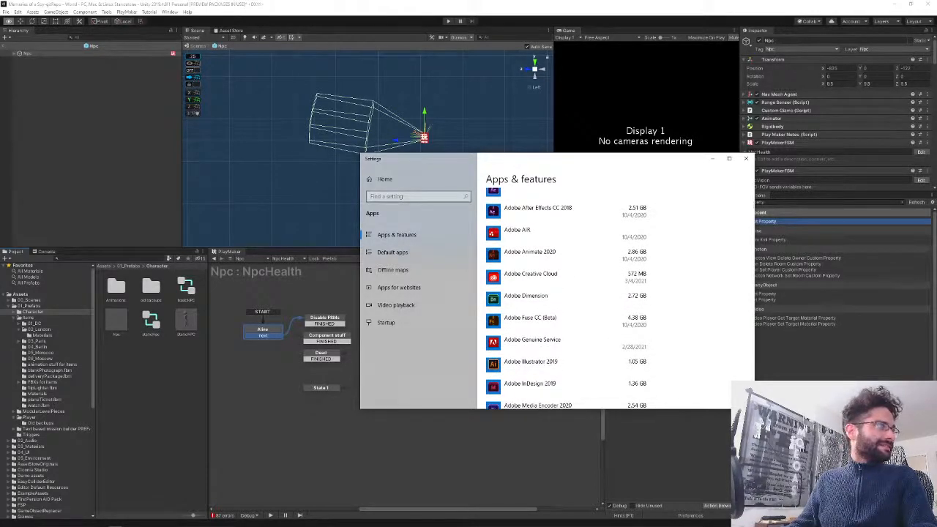
scroll(661, 293, up, 10)
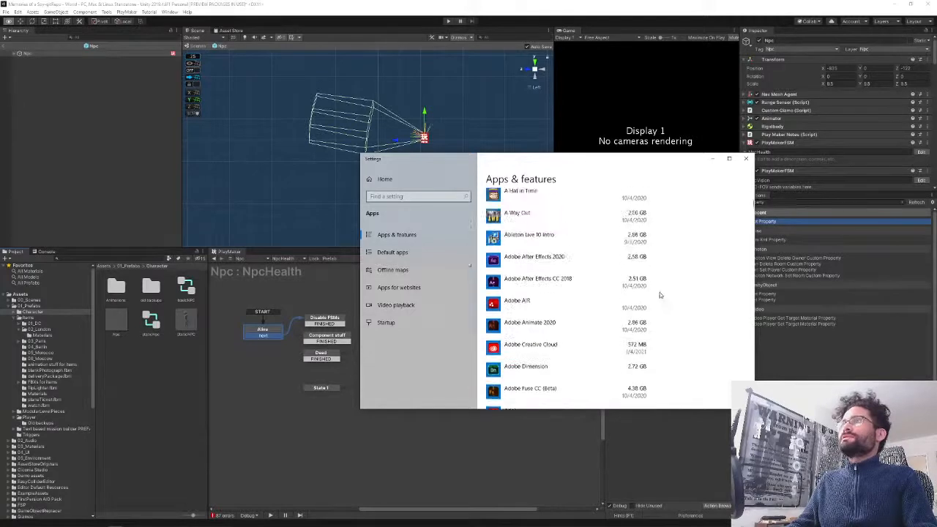
- Find Notepad among the installed optional features and uninstall it
click(507, 269)
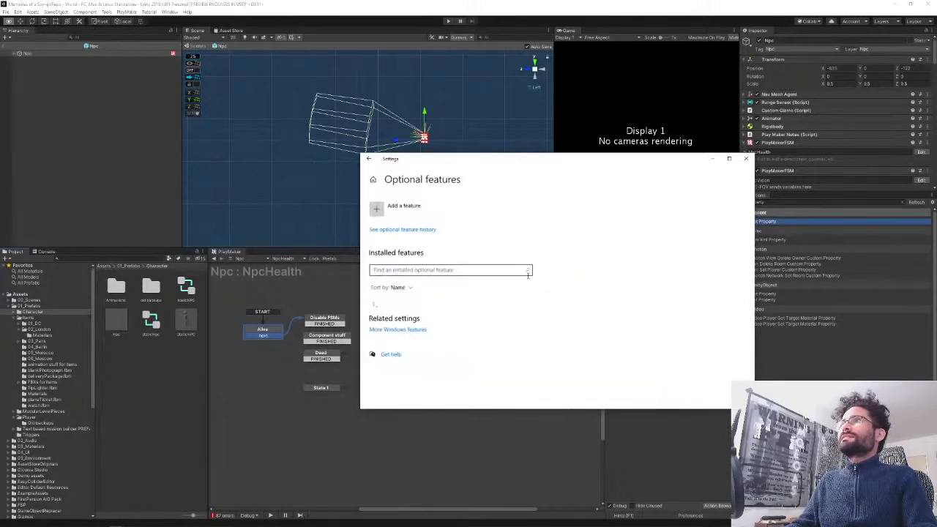
text(notepad)
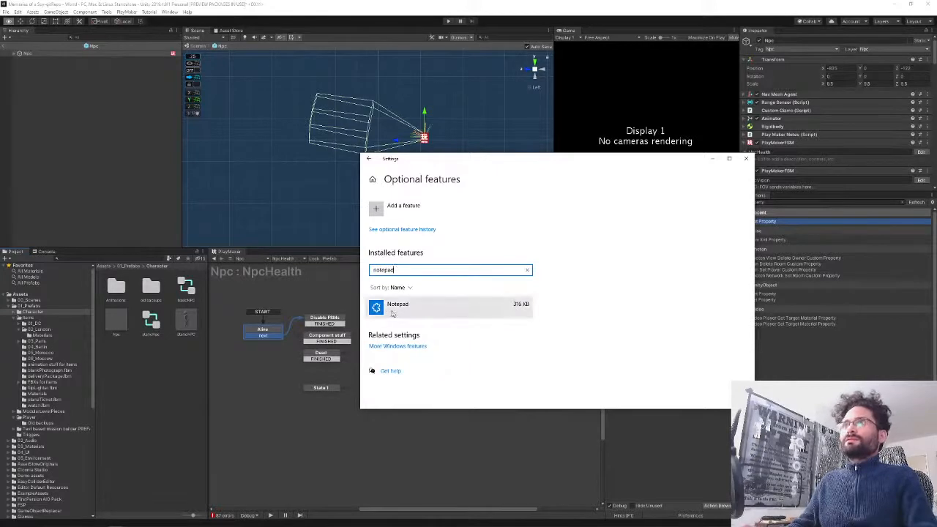
click(394, 314)
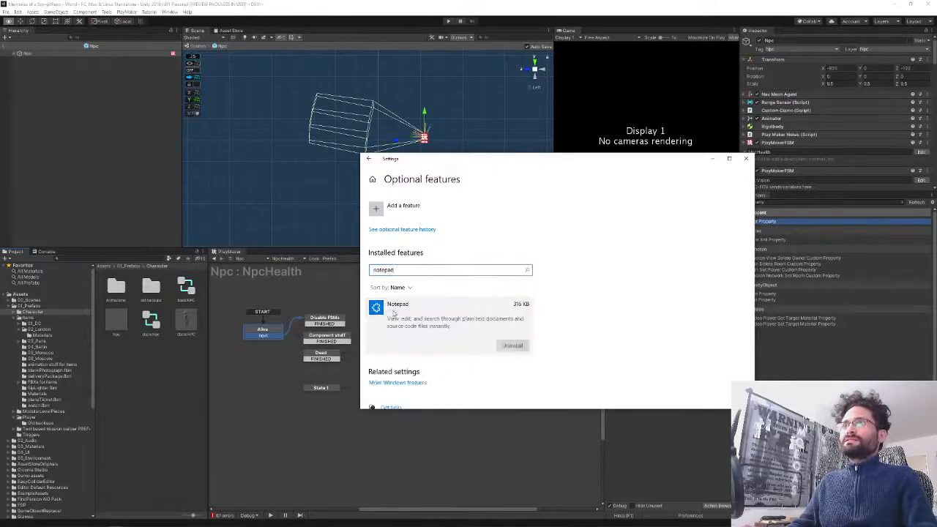
click(513, 346)
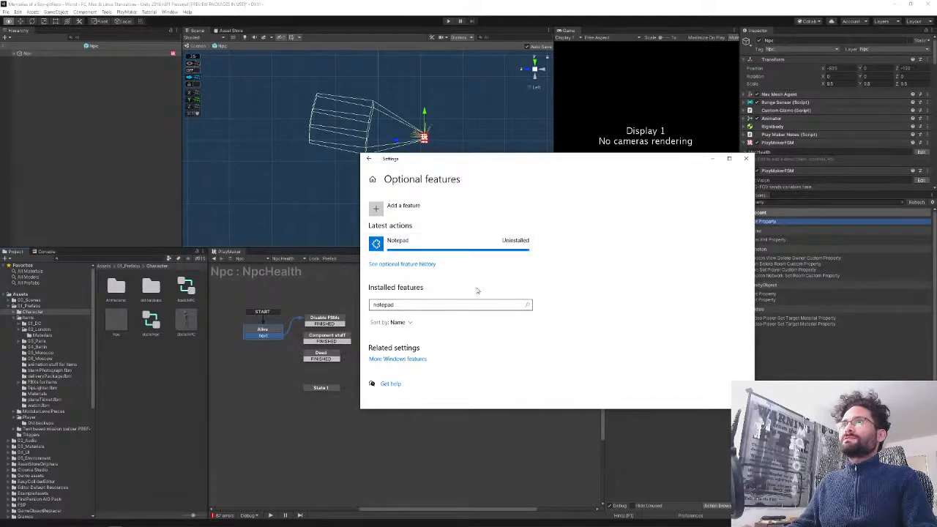
- Check the installed optional features for notepad again, add Notepad as an optional feature, and minimise the Settings window
click(440, 305)
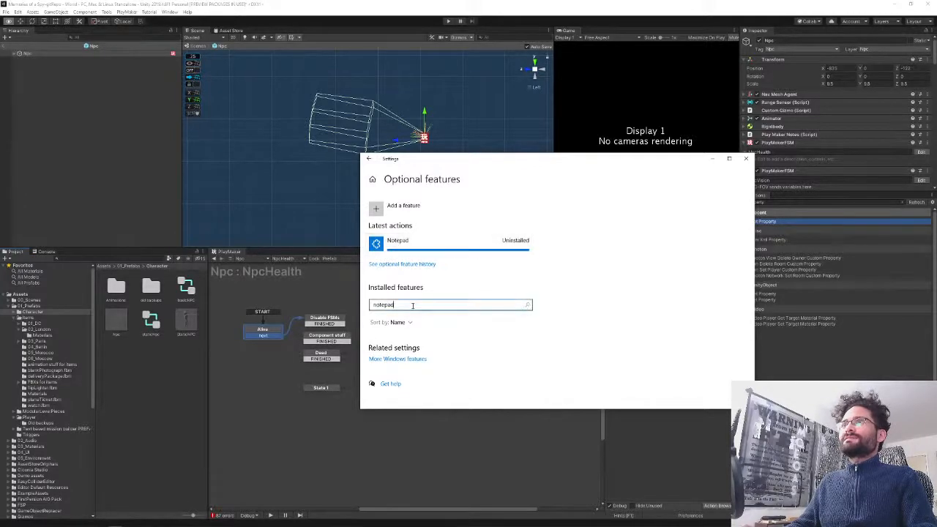
click(527, 305)
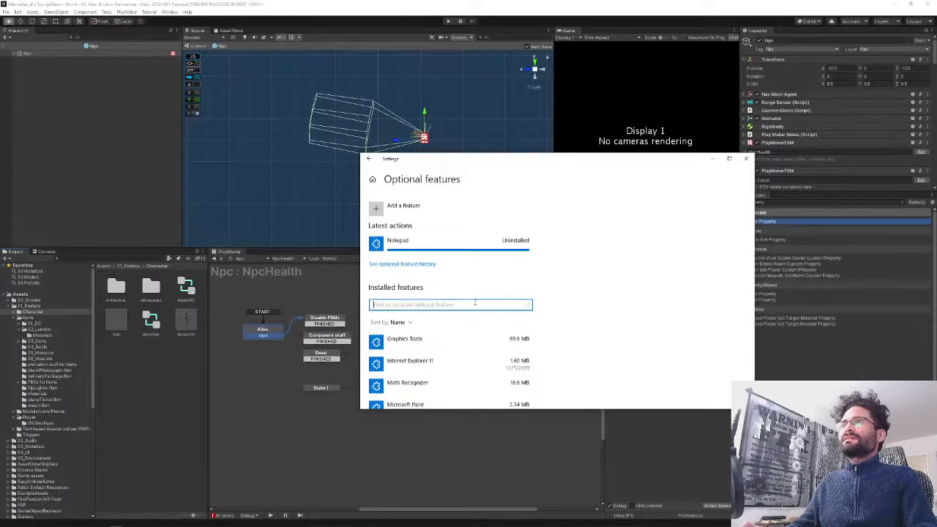
text(notepad)
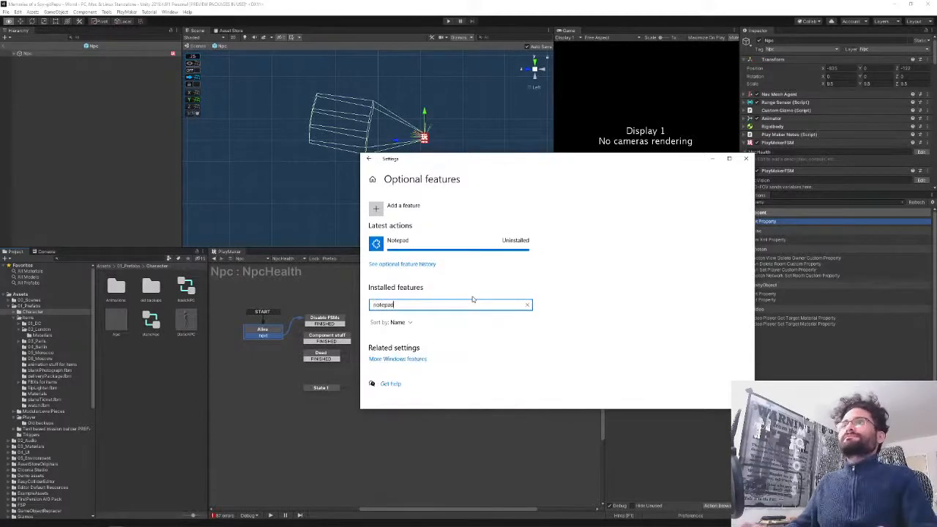
click(377, 210)
text(notepad)
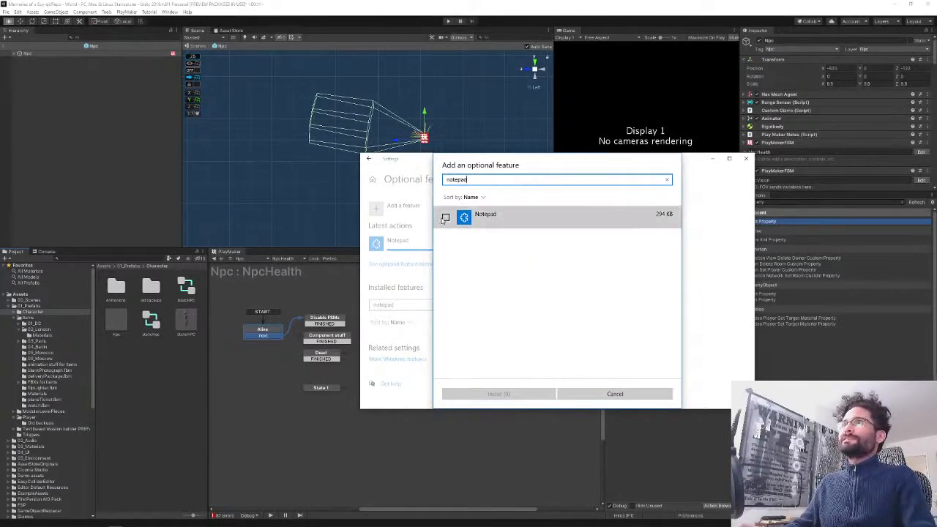
click(445, 219)
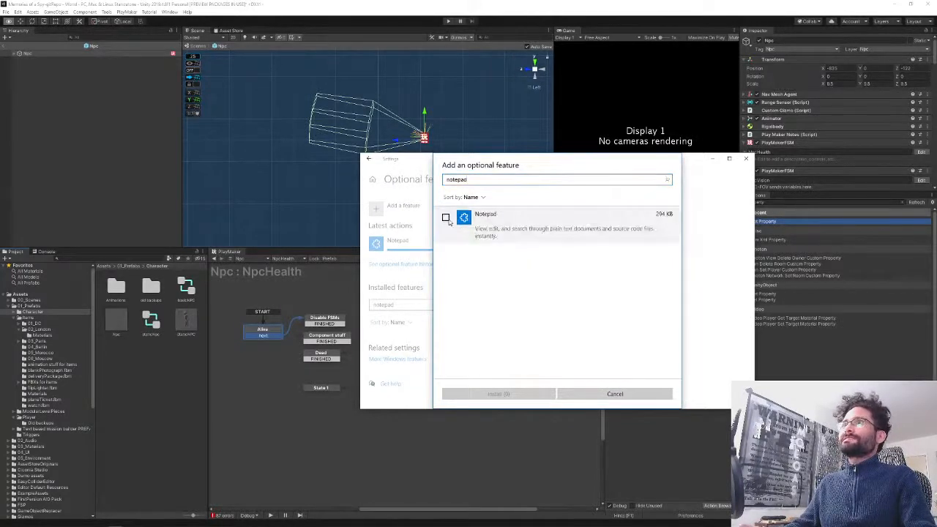
click(513, 396)
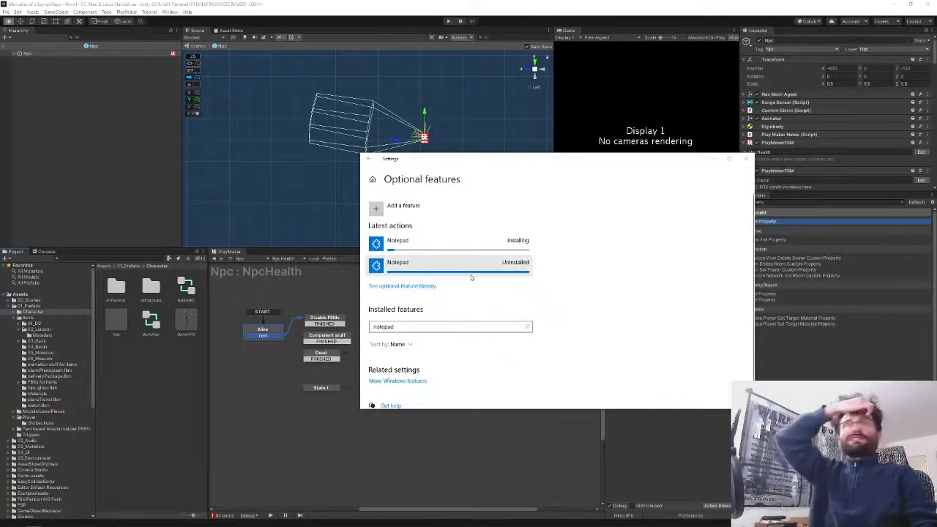
drag(499, 155, 538, 181)
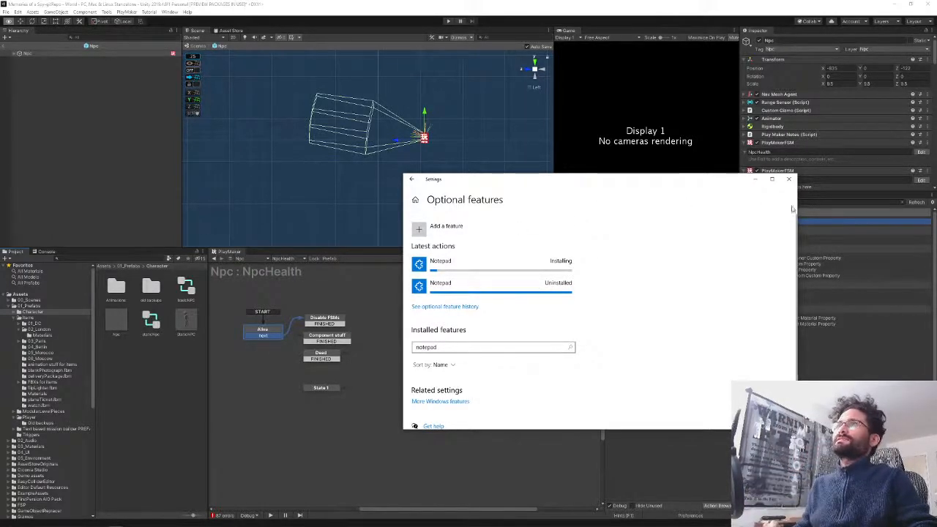
click(754, 183)
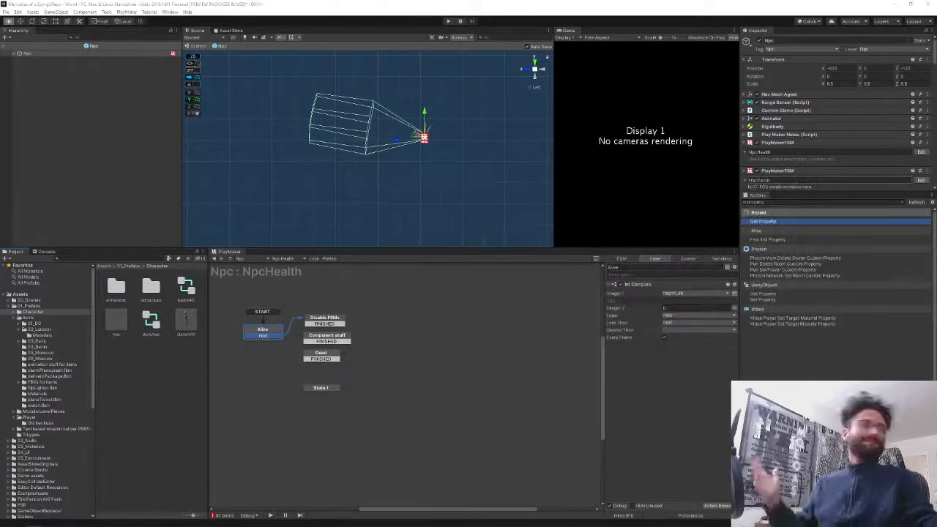
- Switch to Notepad++, set the line wrap option to Aligned in the Editing preferences, and close the preferences
key(alt+Tab)
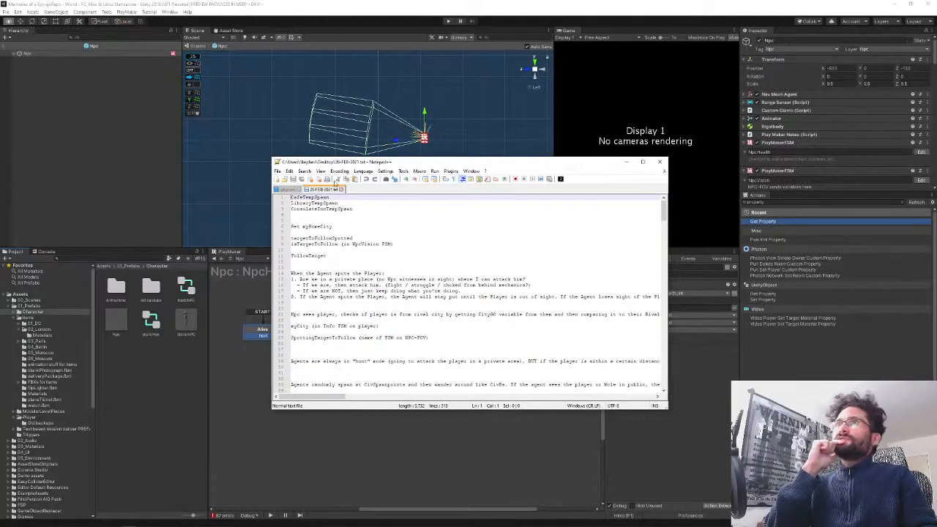
click(303, 171)
mouse_move(321, 172)
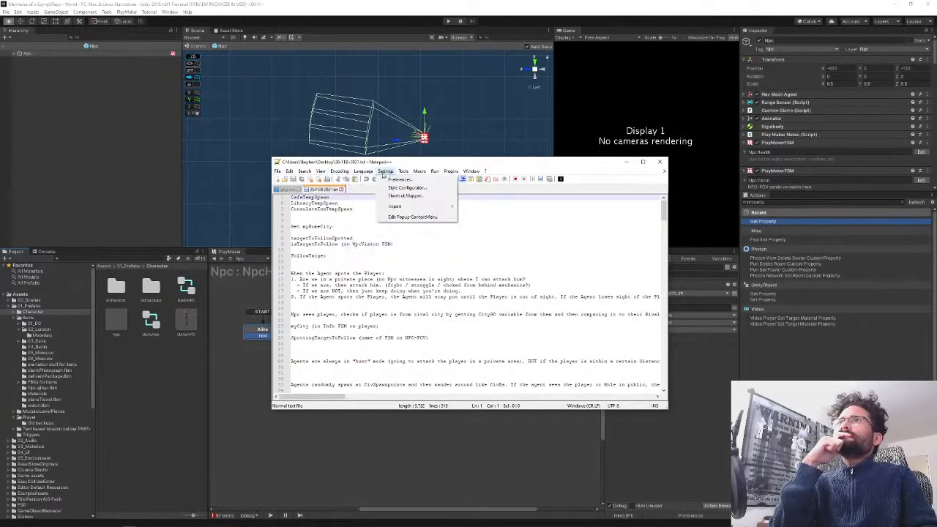
click(394, 180)
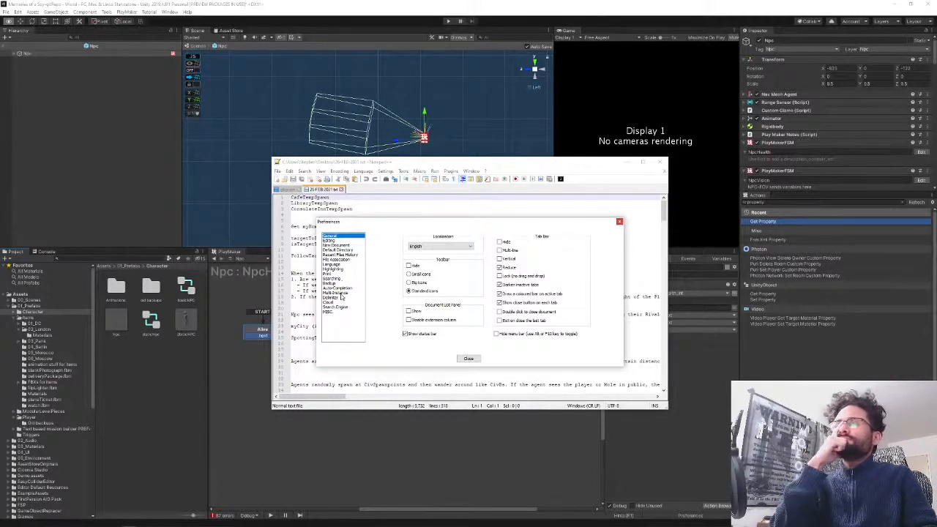
click(330, 241)
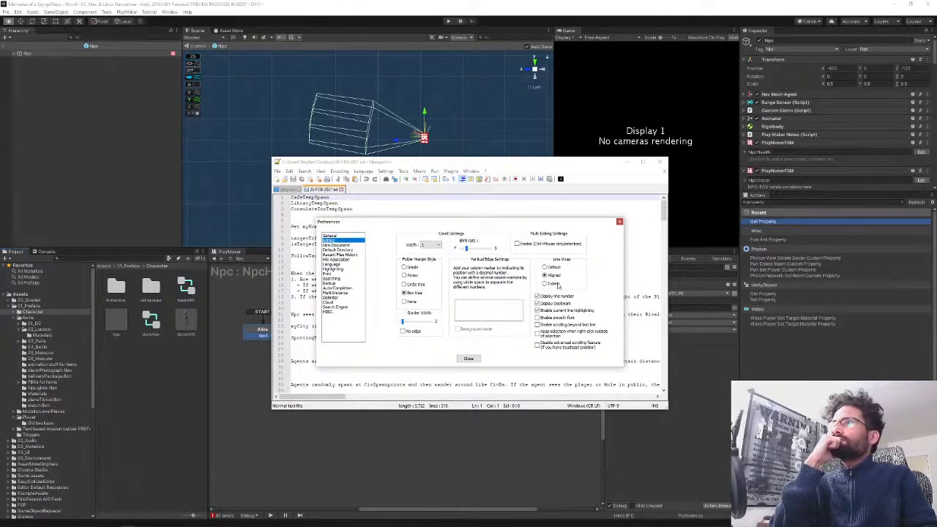
click(545, 276)
click(469, 359)
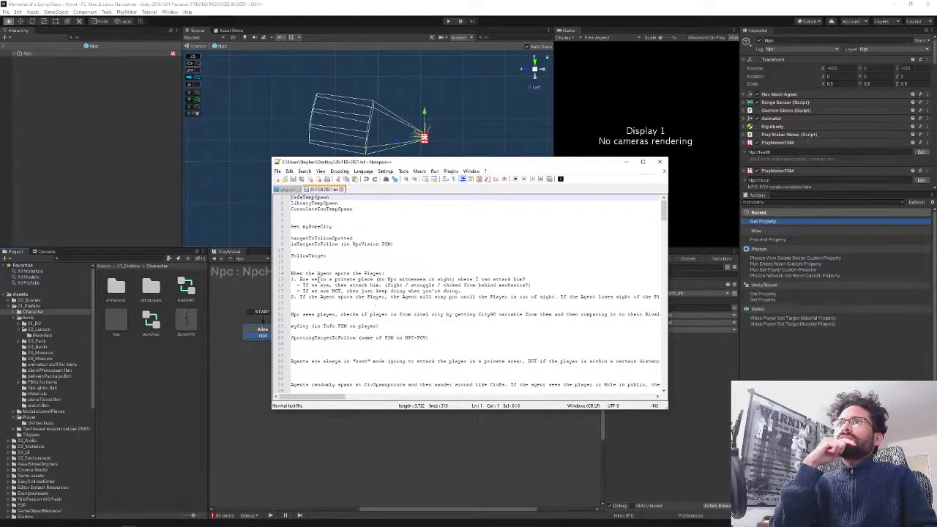
- Read the agent and player spotting notes in the text file and close Notepad++
drag(320, 298, 390, 298)
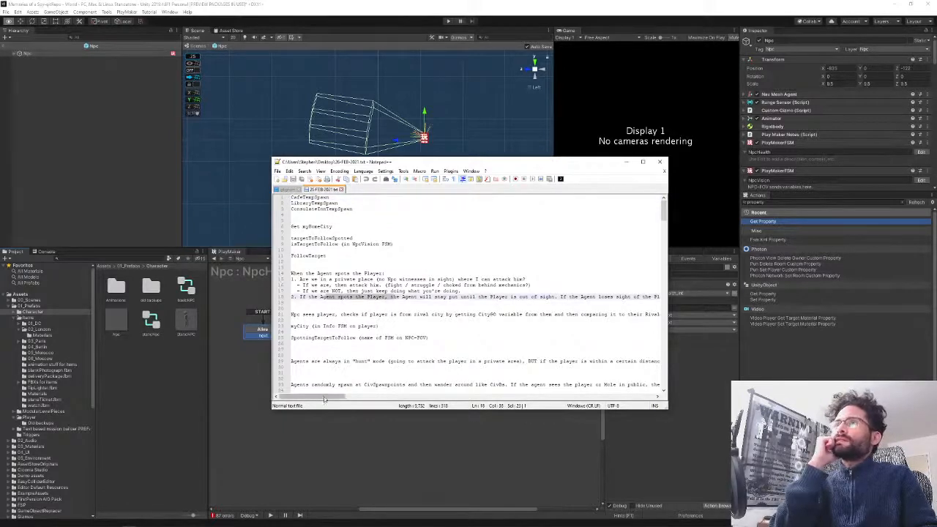
drag(326, 400, 315, 359)
click(660, 162)
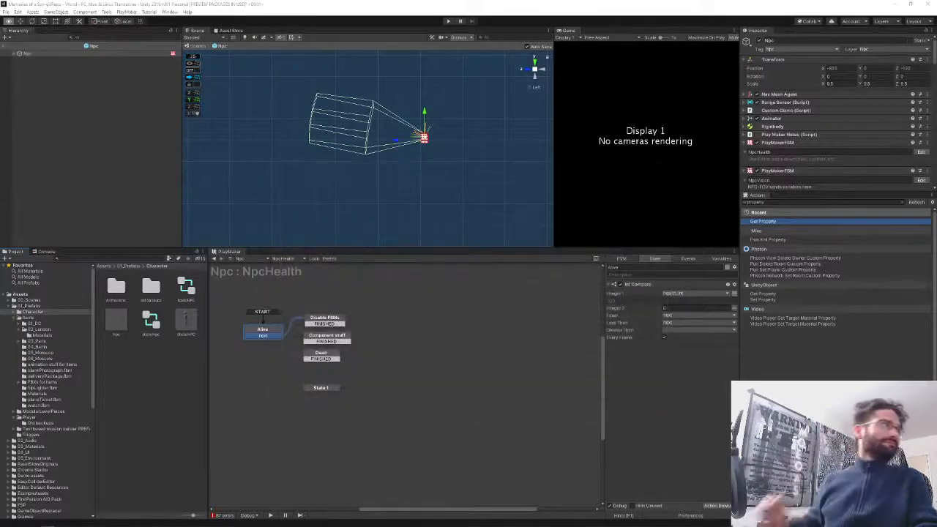
- Switch to the Windows Optional features settings and cancel the pending Notepad installation
key(alt+Tab)
key(alt+Tab)
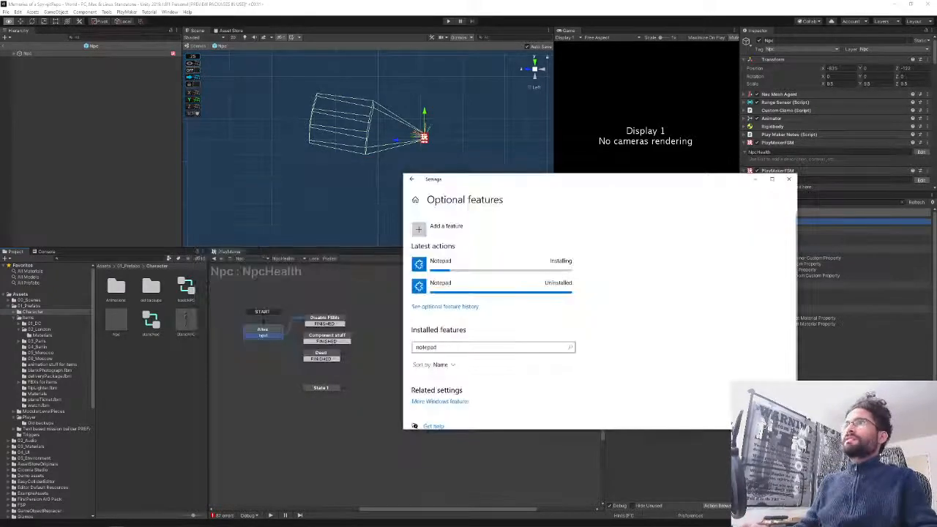
click(498, 264)
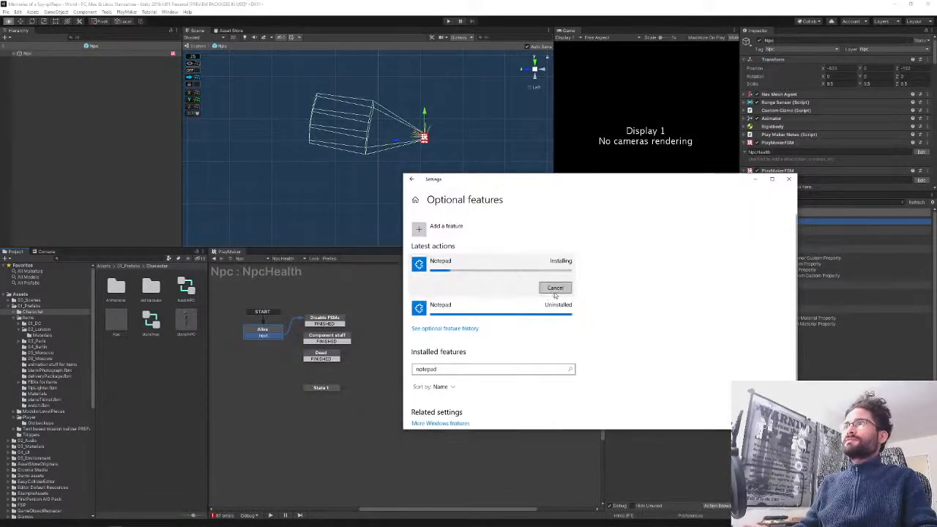
click(554, 289)
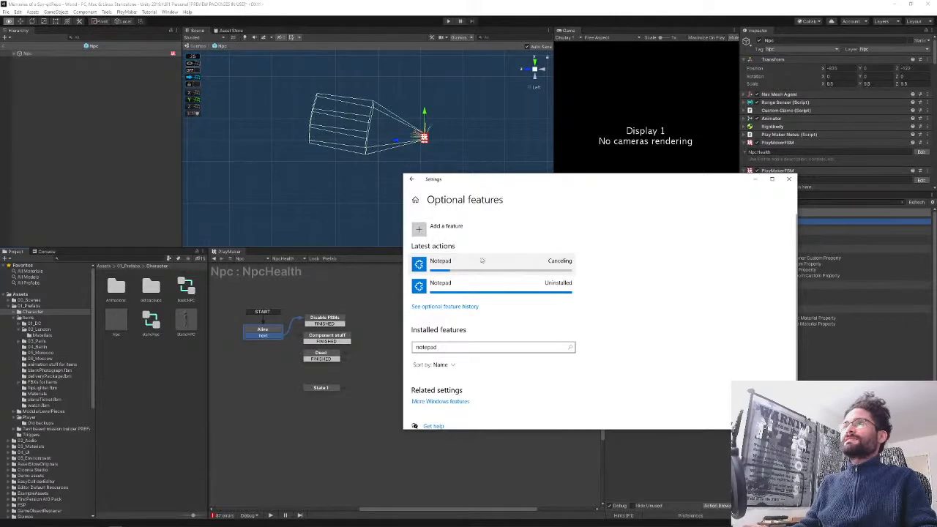
- Search the optional features available to add for notepad, dismiss the dialog and close Settings
click(439, 226)
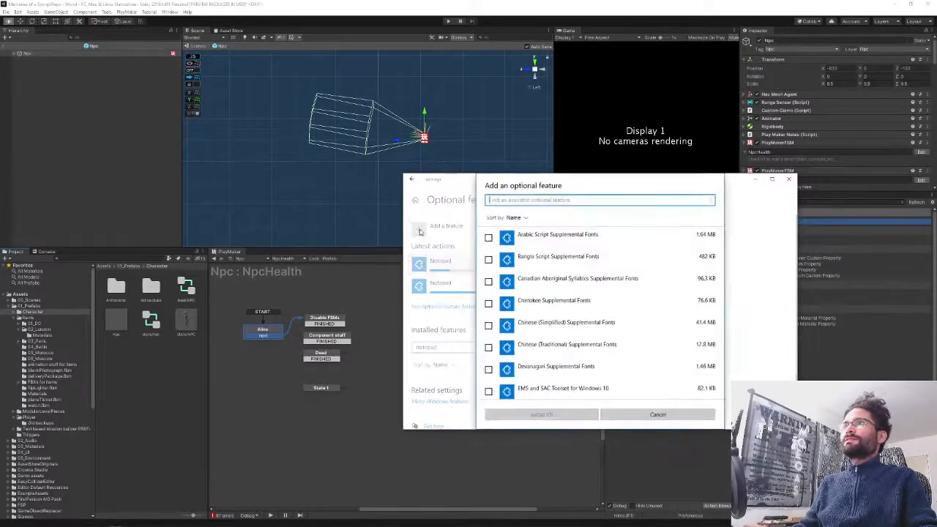
text(notepad)
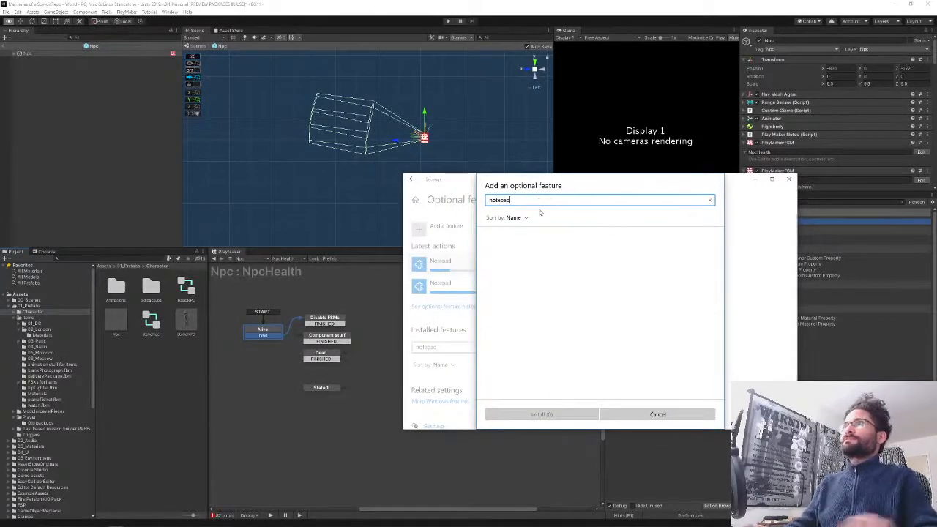
click(658, 414)
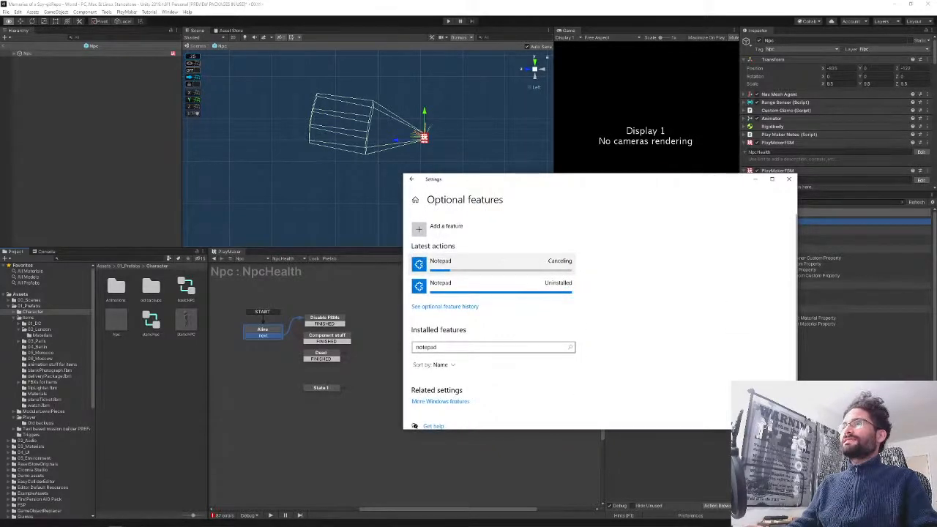
click(787, 181)
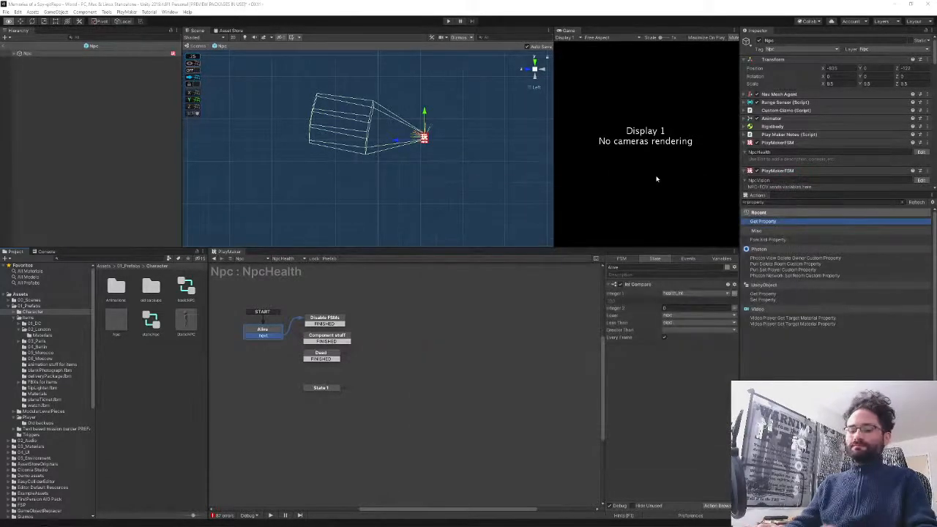
key(super)
text(add a t)
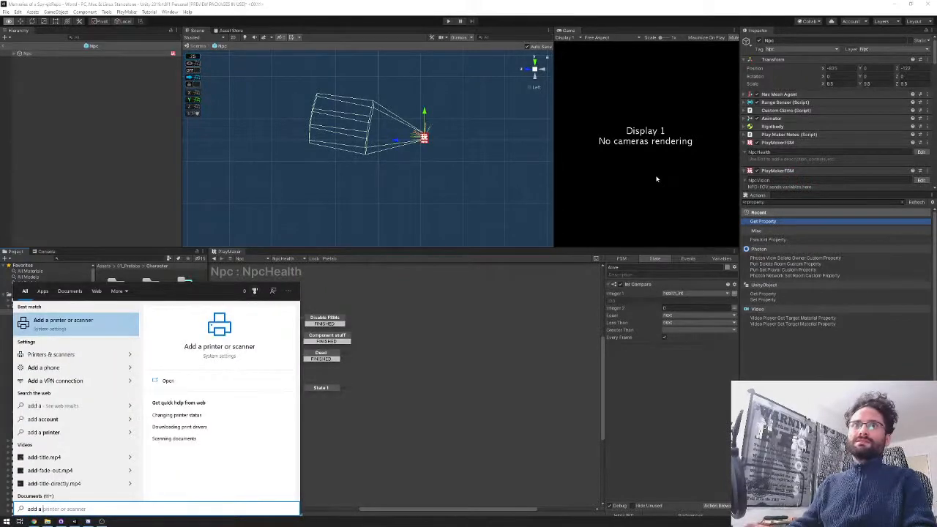
key(BackSpace)
key(BackSpace)
key(BackSpace)
key(BackSpace)
key(BackSpace)
key(BackSpace)
key(BackSpace)
text(featu)
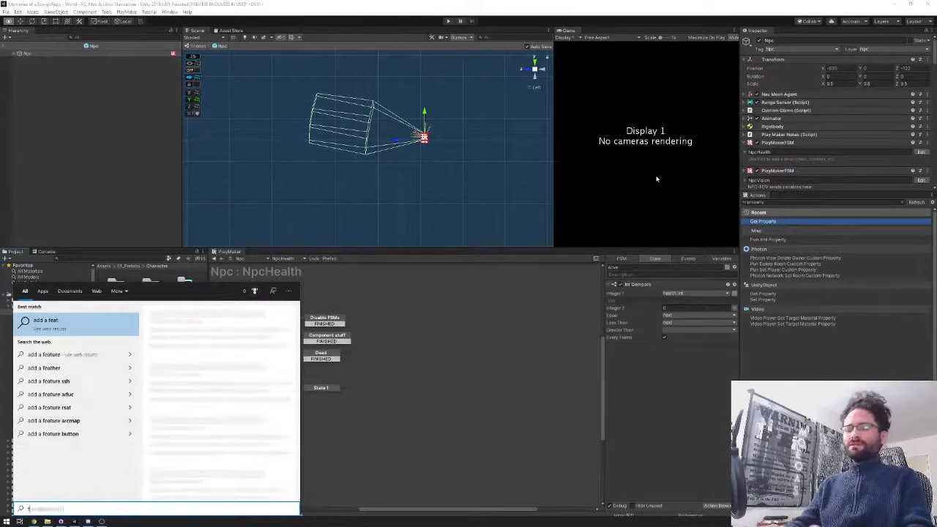
text(res)
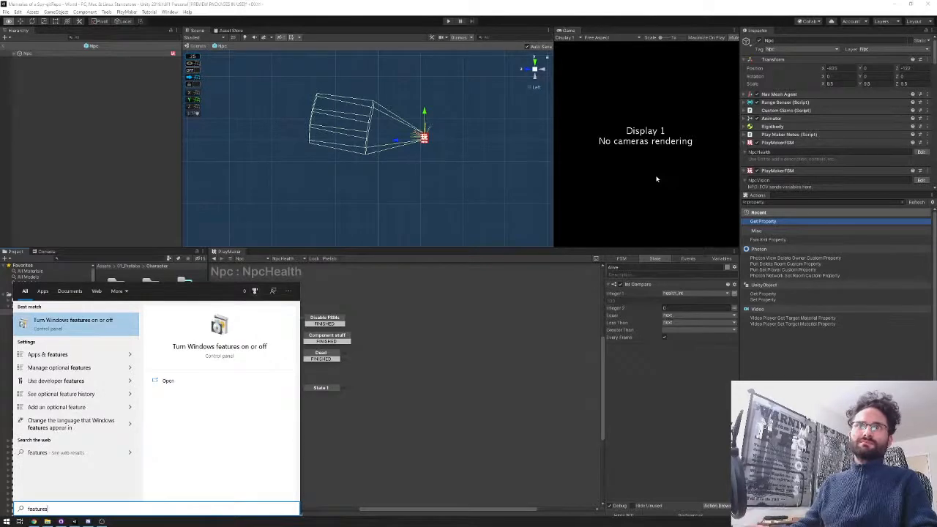
key(BackSpace)
key(BackSpace)
key(BackSpace)
key(BackSpace)
key(BackSpace)
key(BackSpace)
key(BackSpace)
key(BackSpace)
key(super)
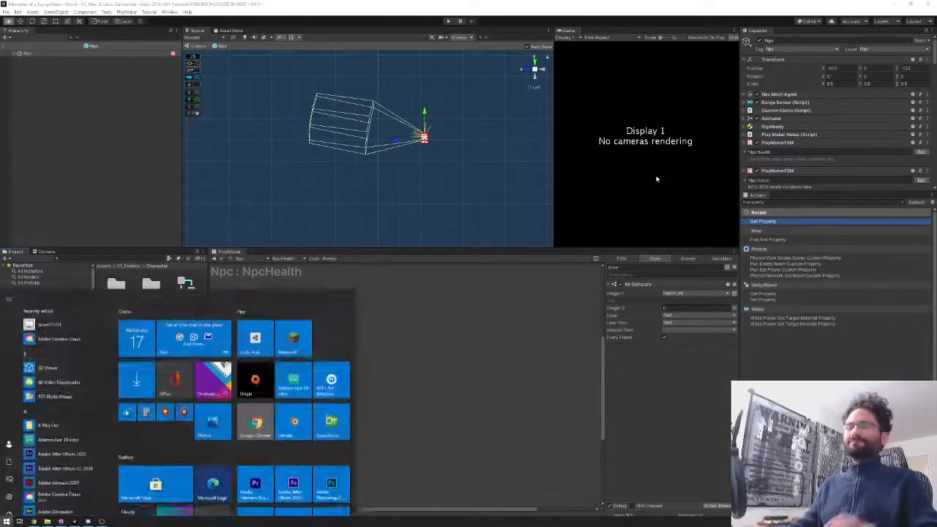
key(Escape)
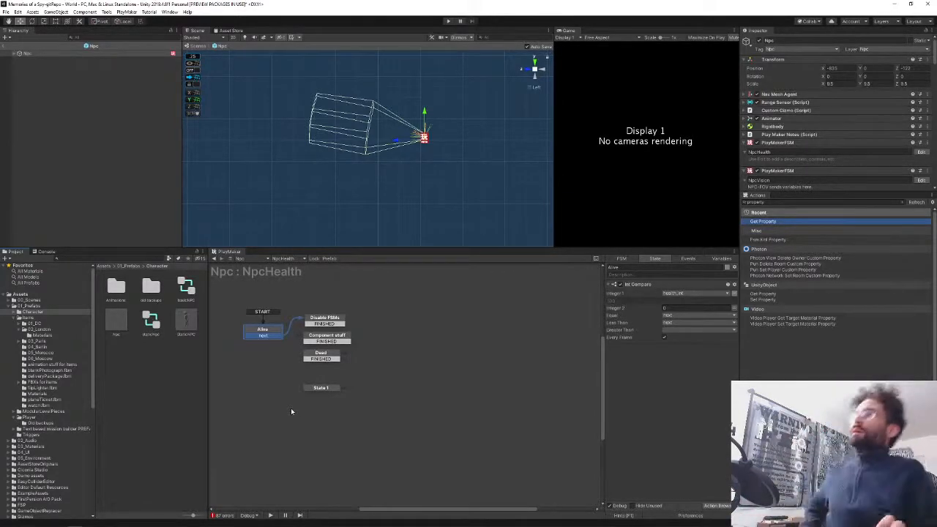
- Look over the Npc's RetrieveIntel and AgentRoutine FSMs and examine the Check if target to follow state in AgentRoutine
click(283, 259)
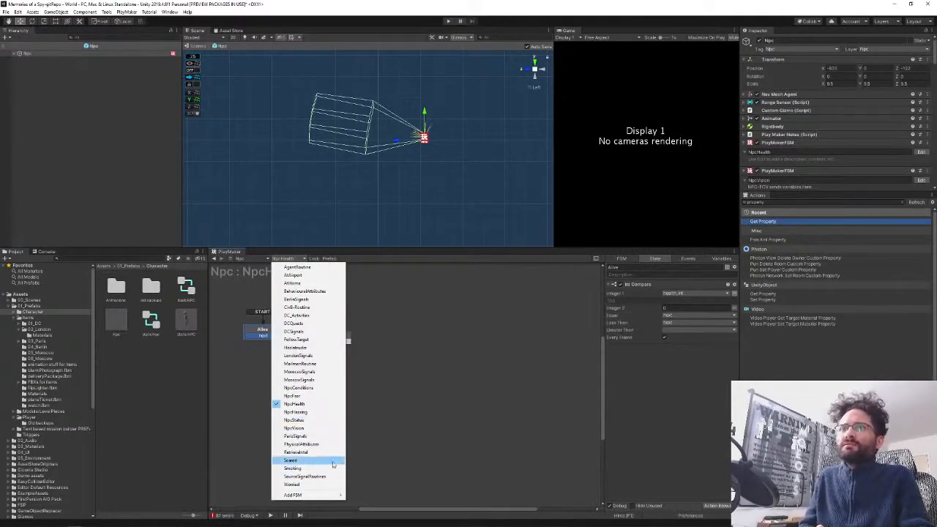
click(297, 451)
middle_drag(482, 399, 334, 389)
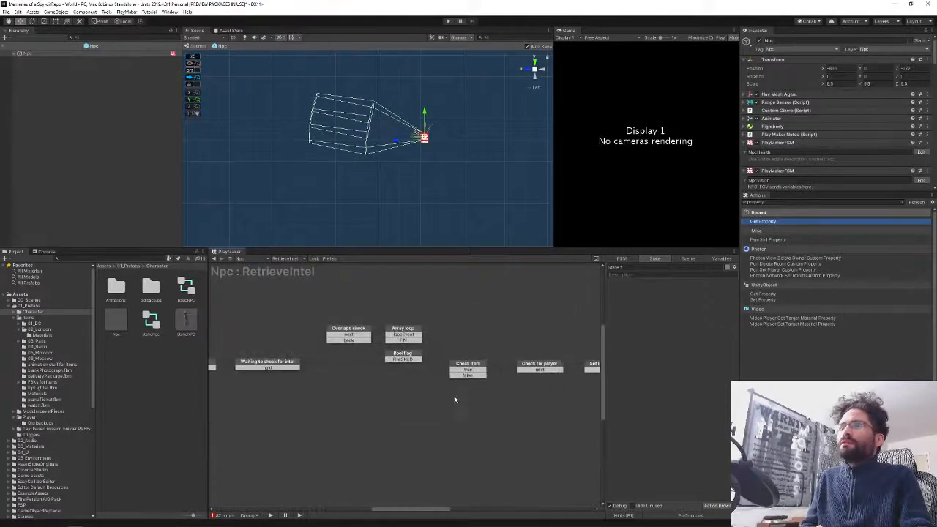
click(285, 258)
click(295, 267)
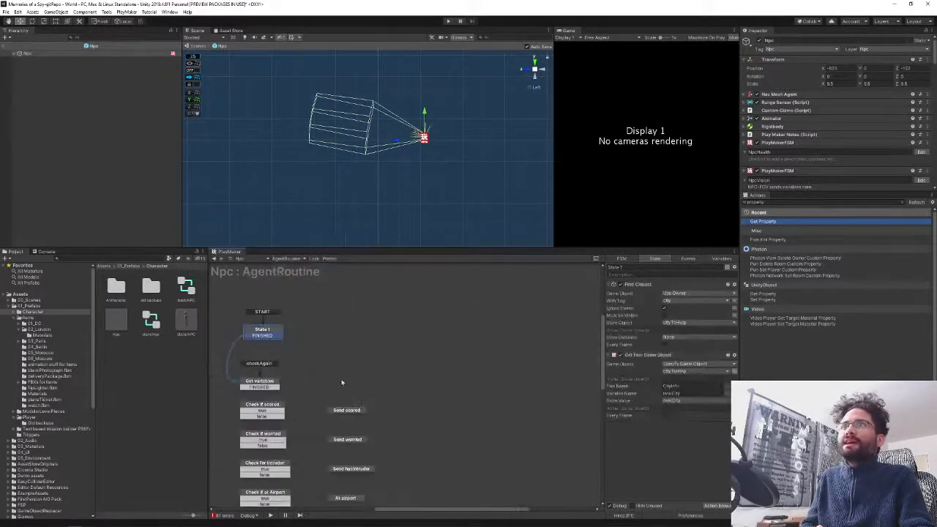
middle_drag(317, 429, 330, 332)
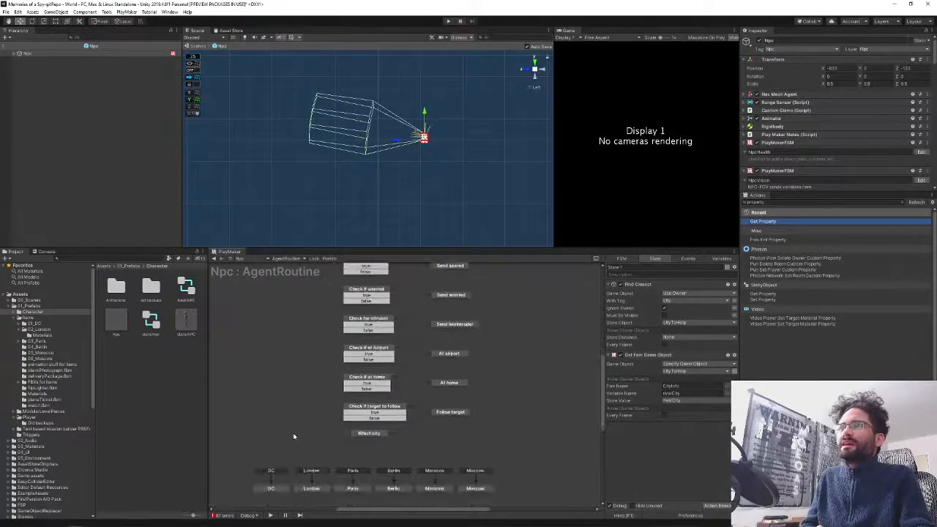
middle_drag(324, 445, 365, 375)
click(428, 337)
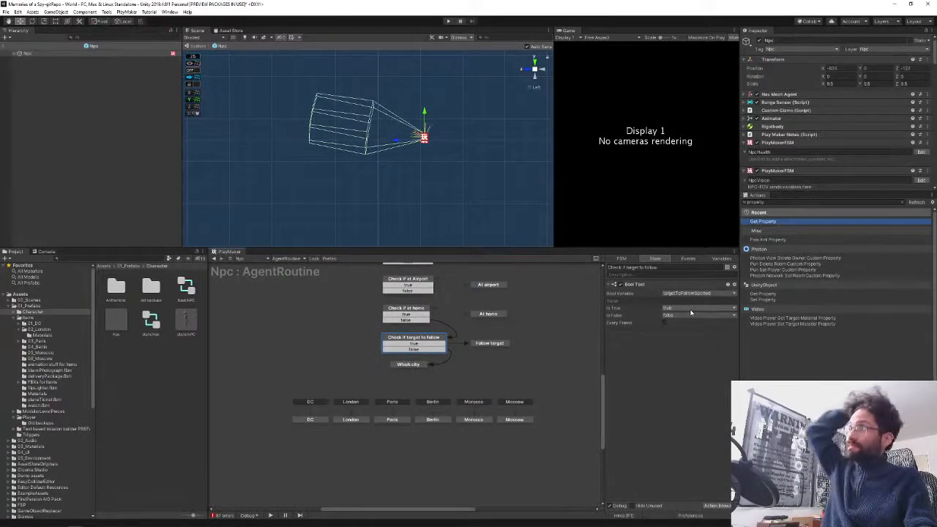
- Show the Npc's NpcVision FSM, expand the rig hierarchy down to the head bone and select NPC-FOV
click(300, 259)
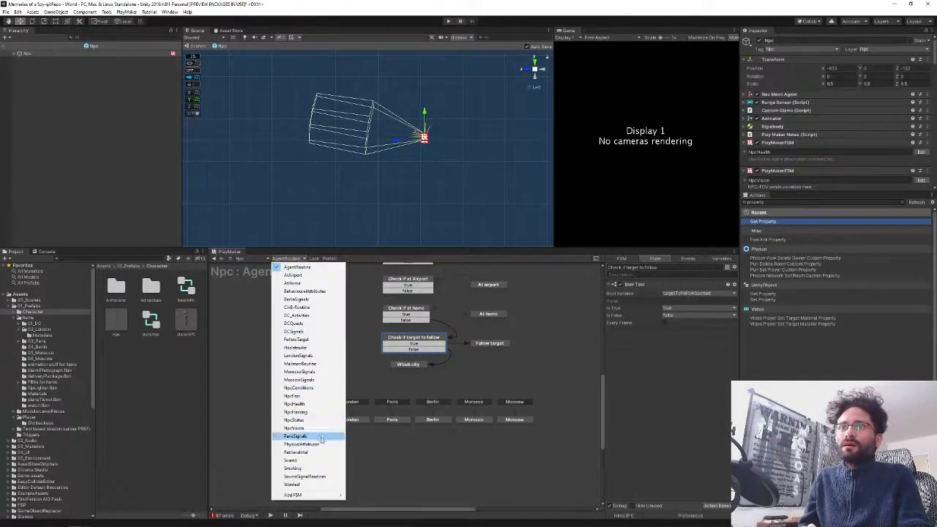
click(294, 428)
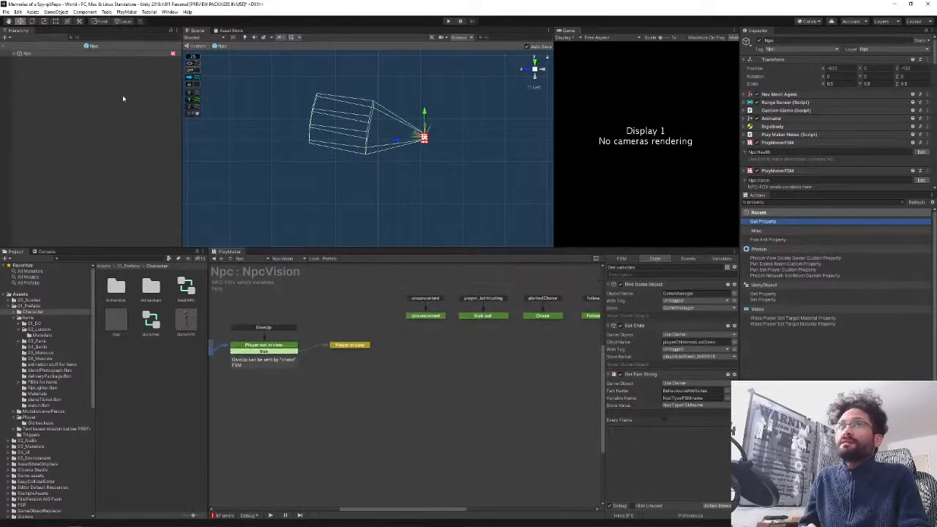
click(15, 54)
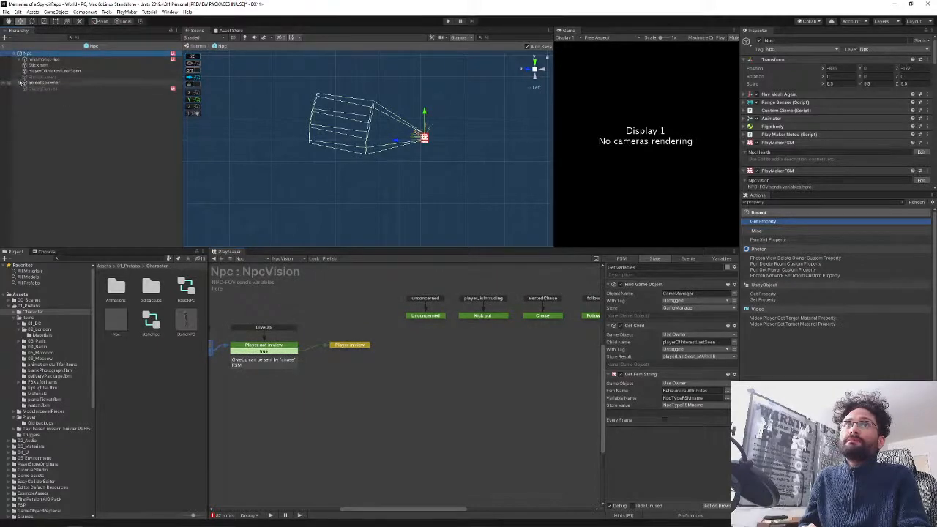
click(19, 60)
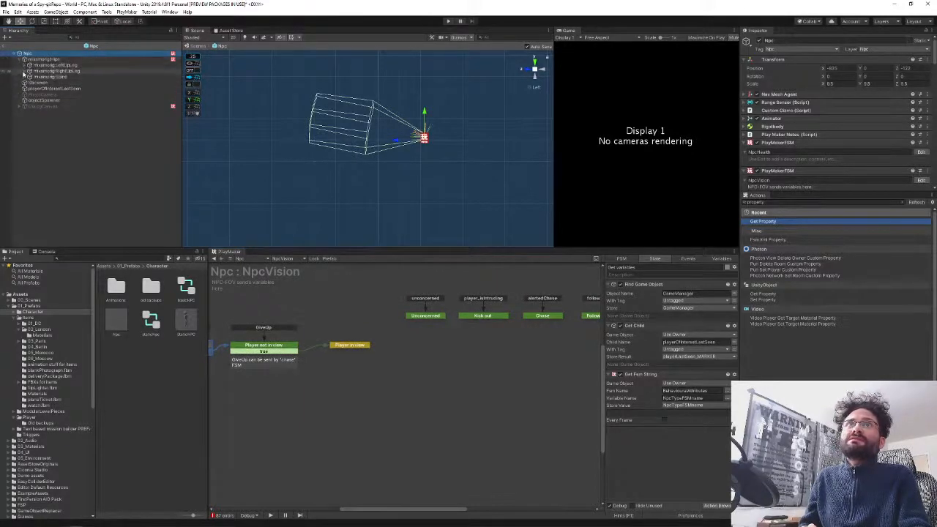
click(24, 76)
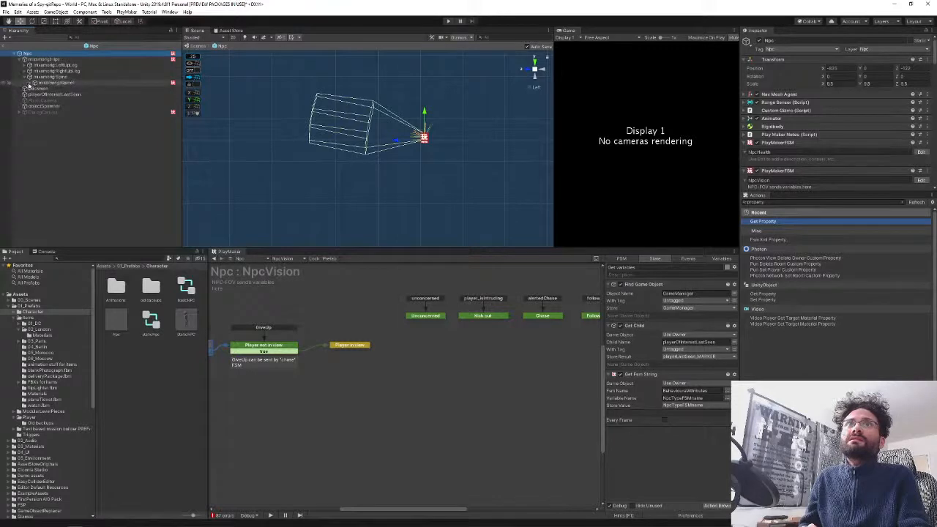
click(30, 82)
click(40, 88)
click(35, 89)
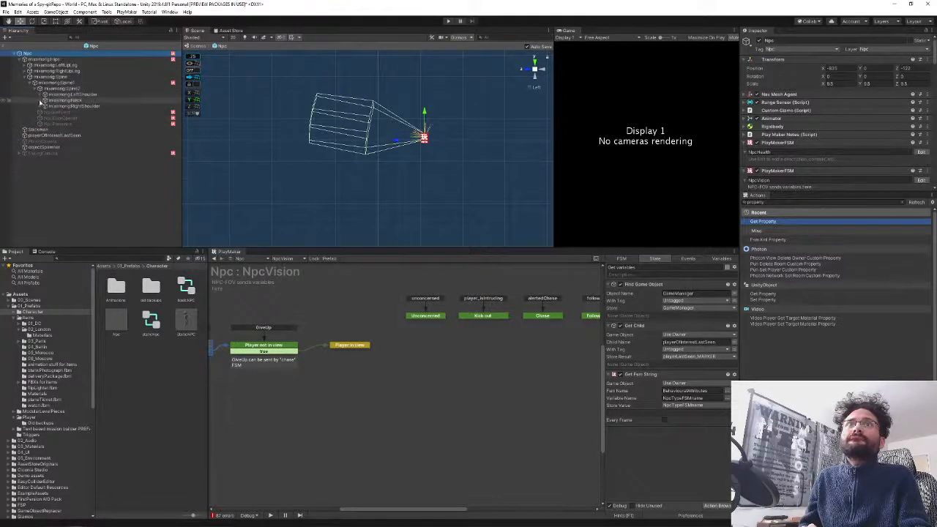
click(40, 100)
click(50, 106)
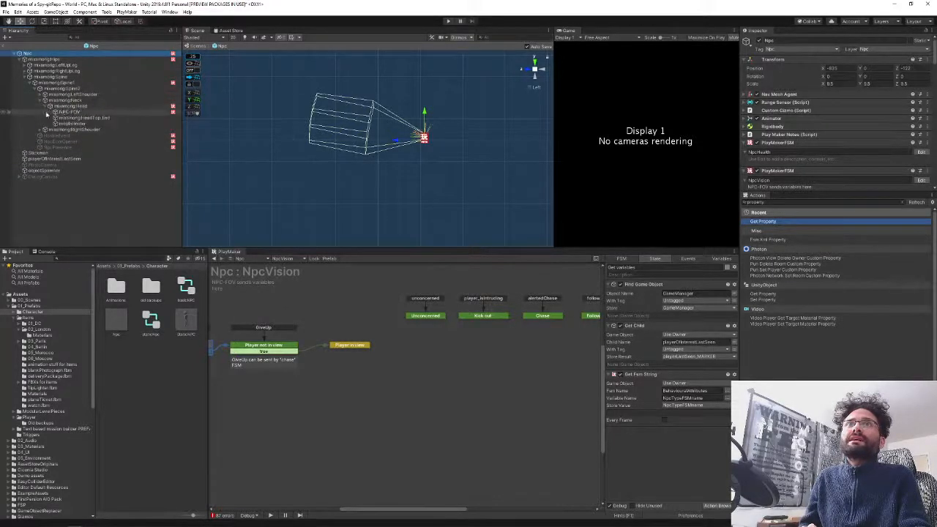
click(66, 112)
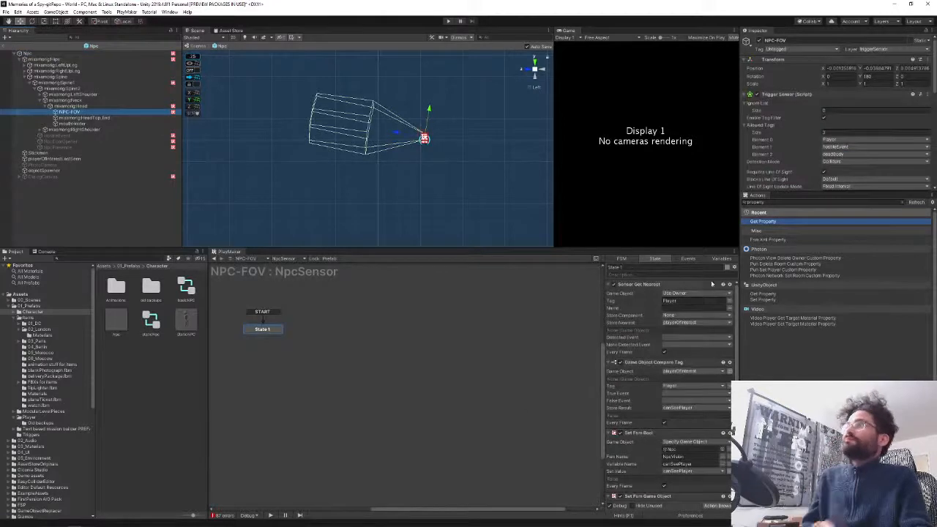
- Open NPC-FOV's SpottingTargetToFollow FSM and examine the actions of its Get variables and Check for rival states
scroll(879, 132, down, 10)
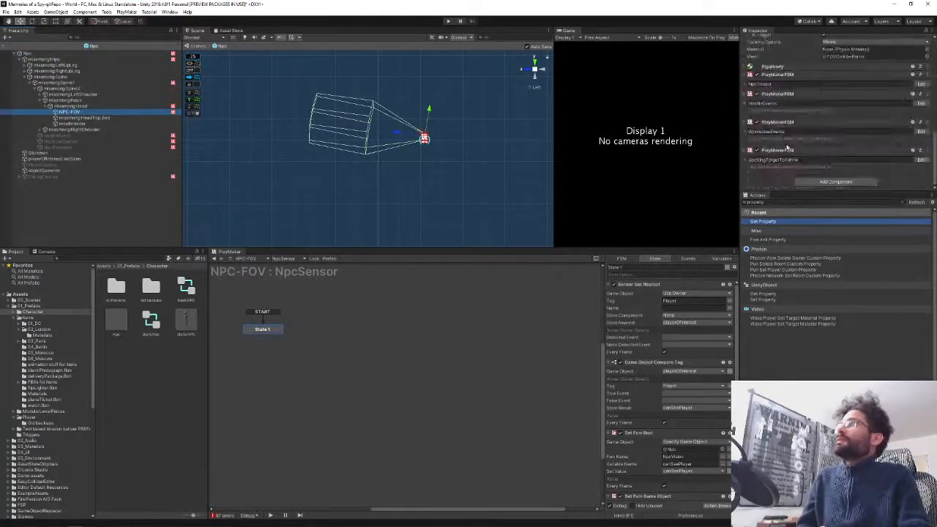
click(921, 160)
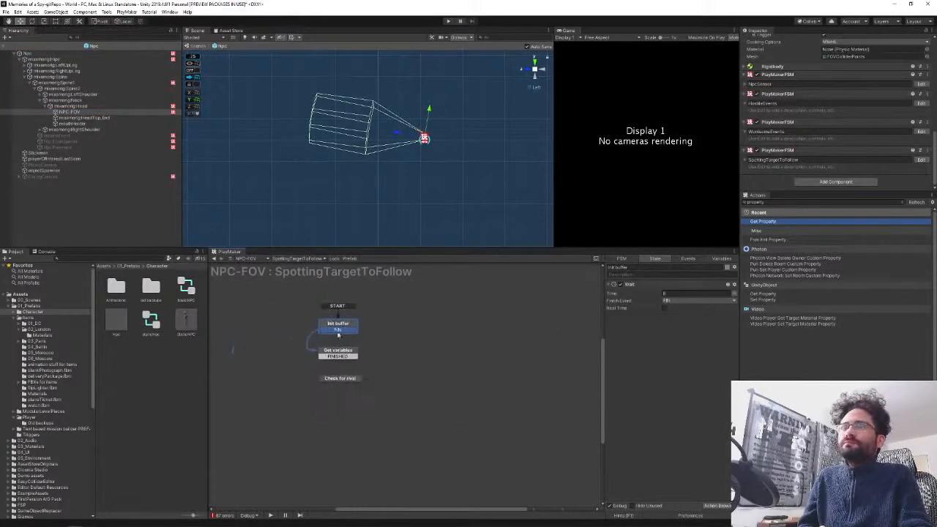
click(339, 359)
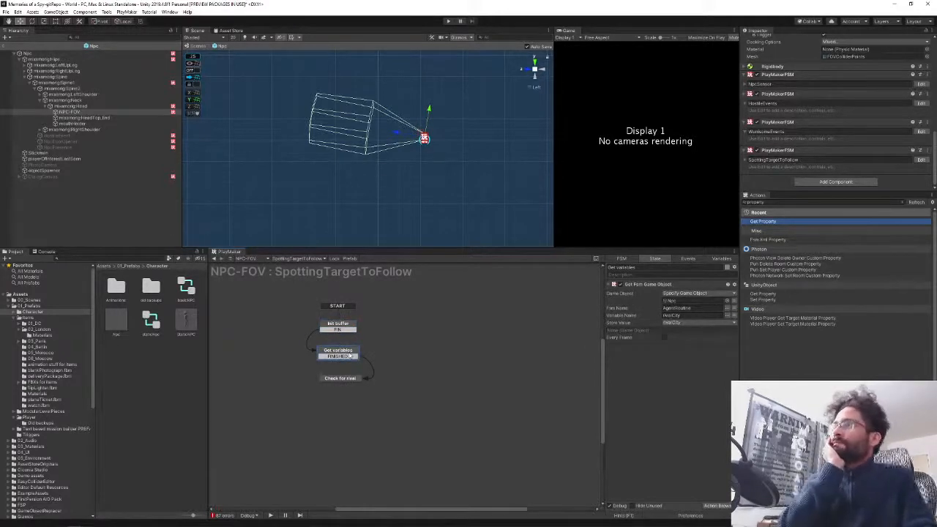
click(330, 381)
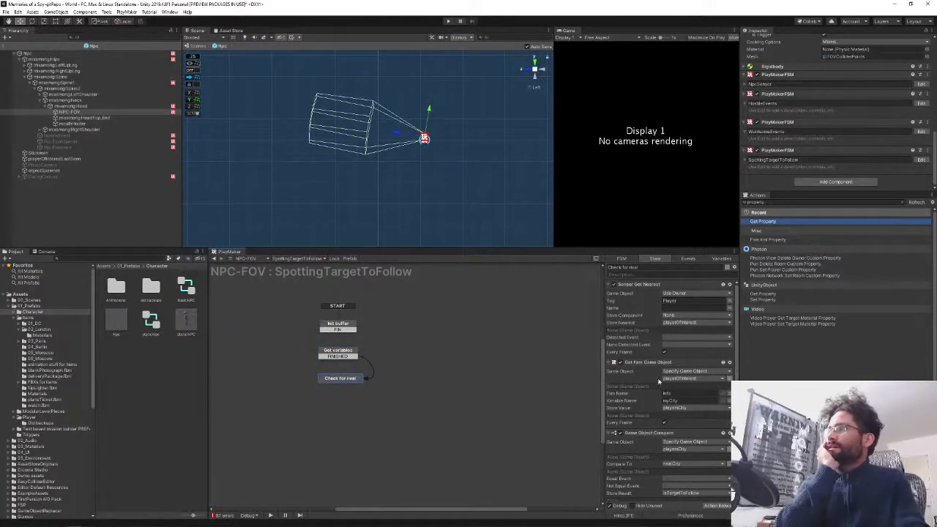
scroll(613, 416, down, 4)
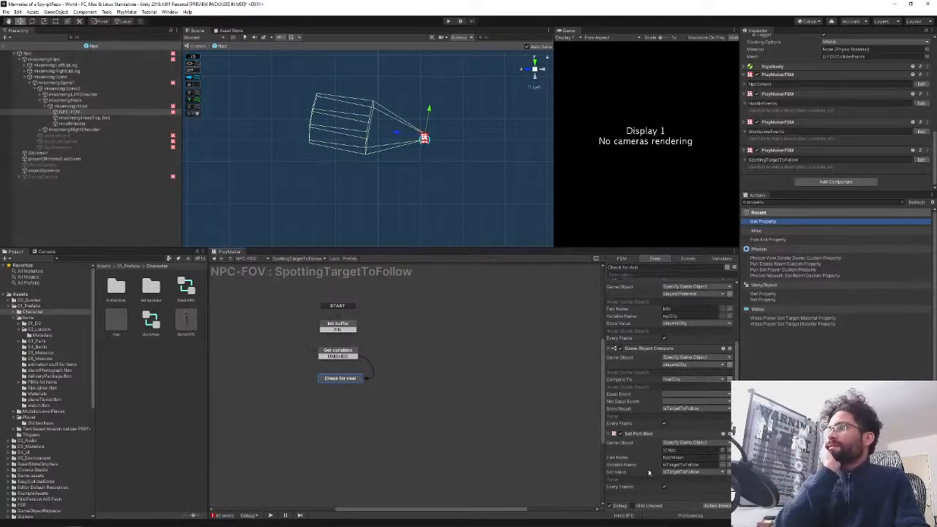
- Return to the Npc object's NpcVision FSM and examine the actions of the FollowAtDistance state
click(30, 54)
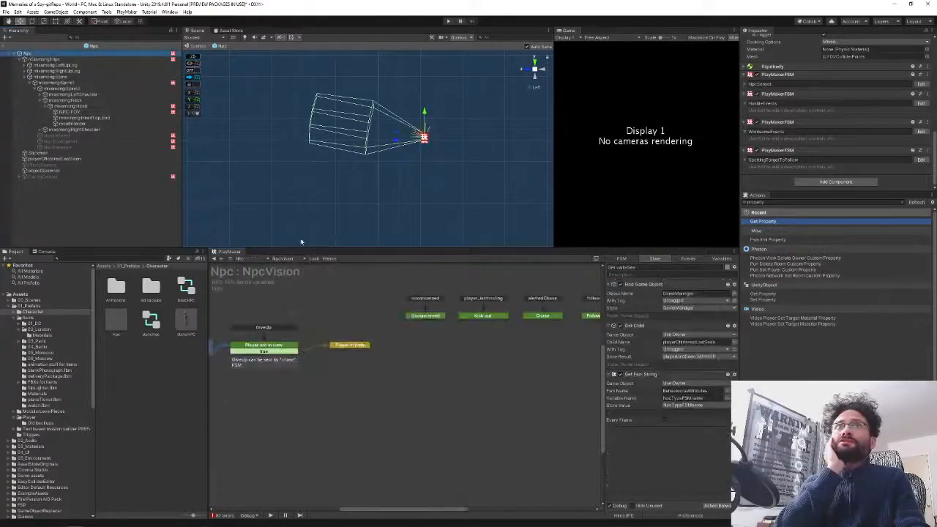
middle_drag(503, 364, 430, 358)
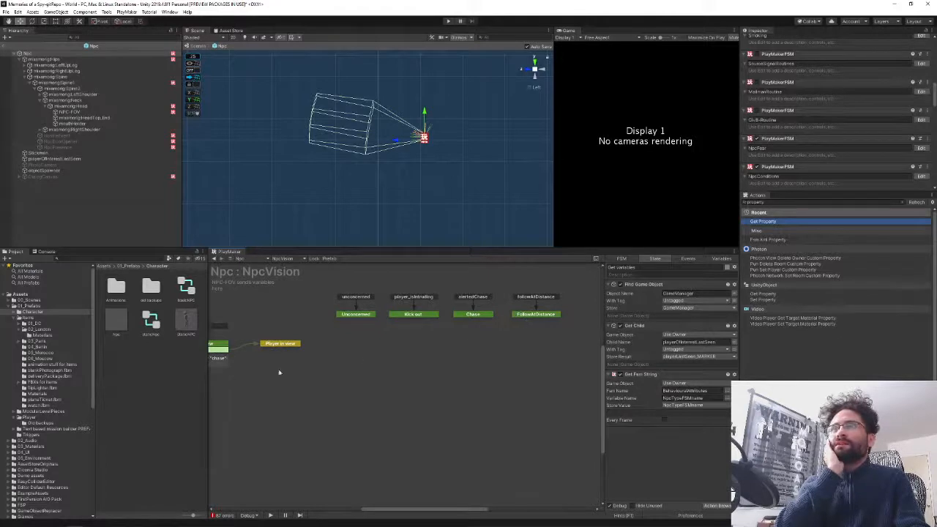
click(542, 315)
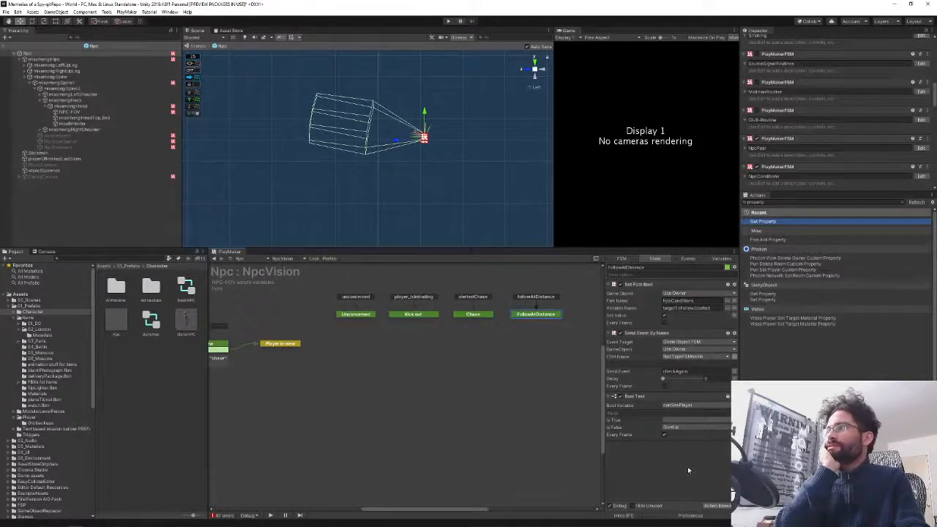
- Examine the Player in view state's Bool Test actions and recheck the FollowAtDistance state in the Npc's NpcVision FSM
middle_drag(243, 354, 341, 328)
click(377, 318)
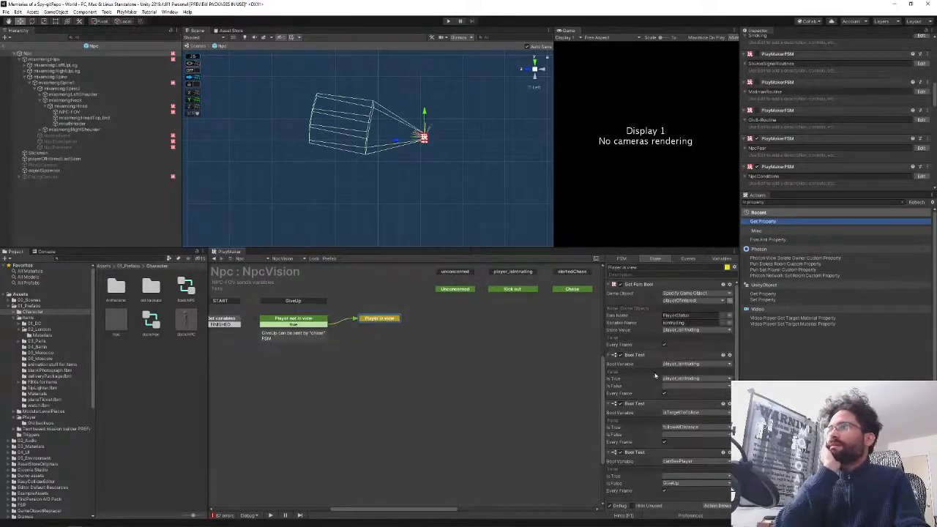
scroll(644, 438, down, 1)
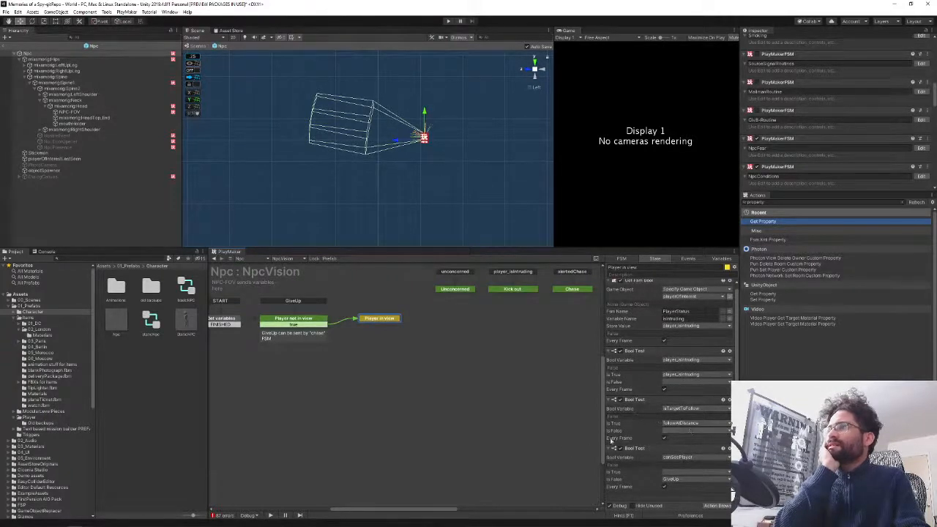
middle_drag(506, 372, 380, 406)
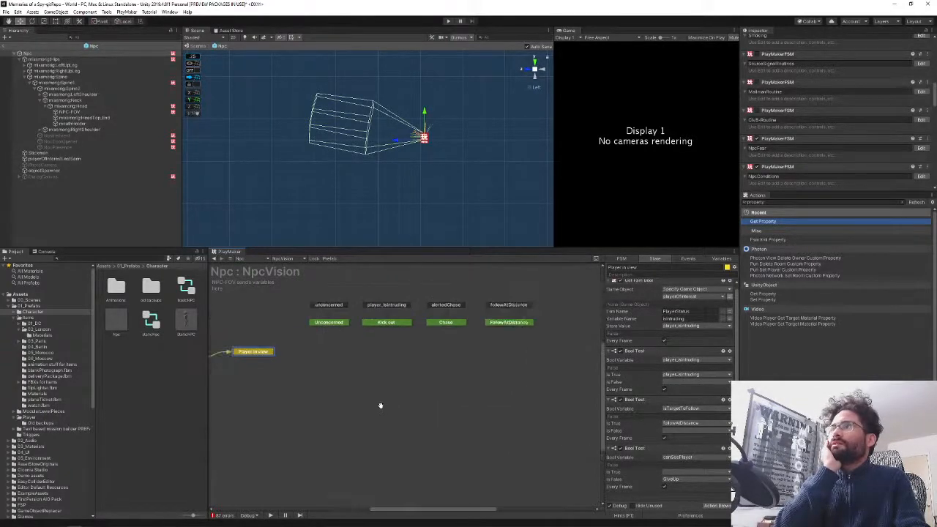
click(507, 322)
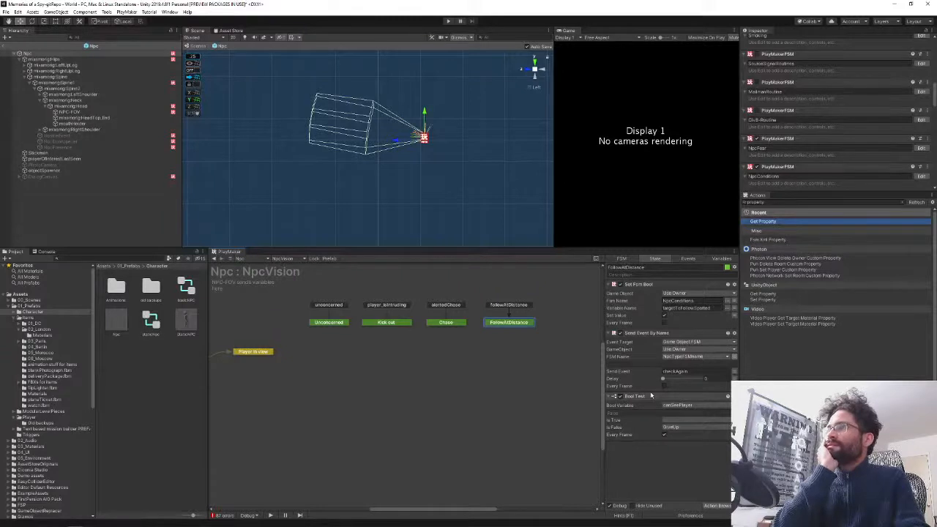
click(282, 260)
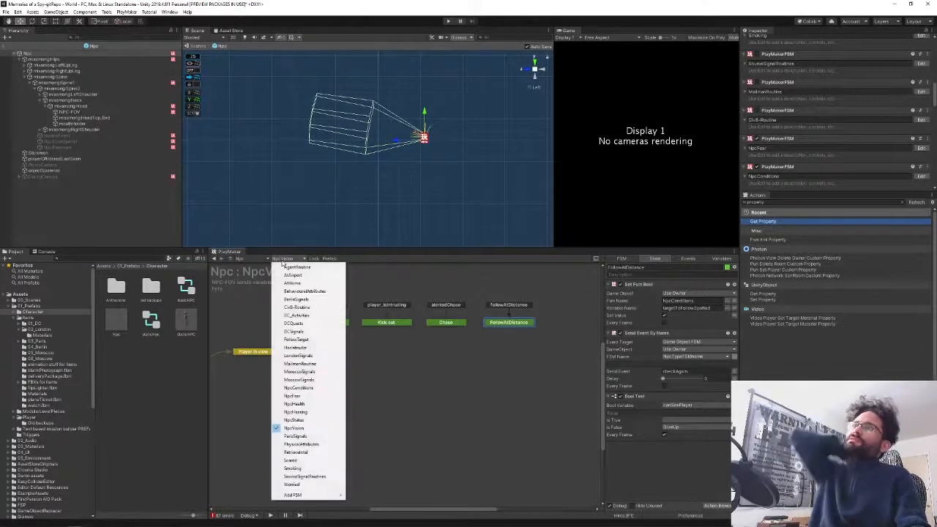
click(435, 392)
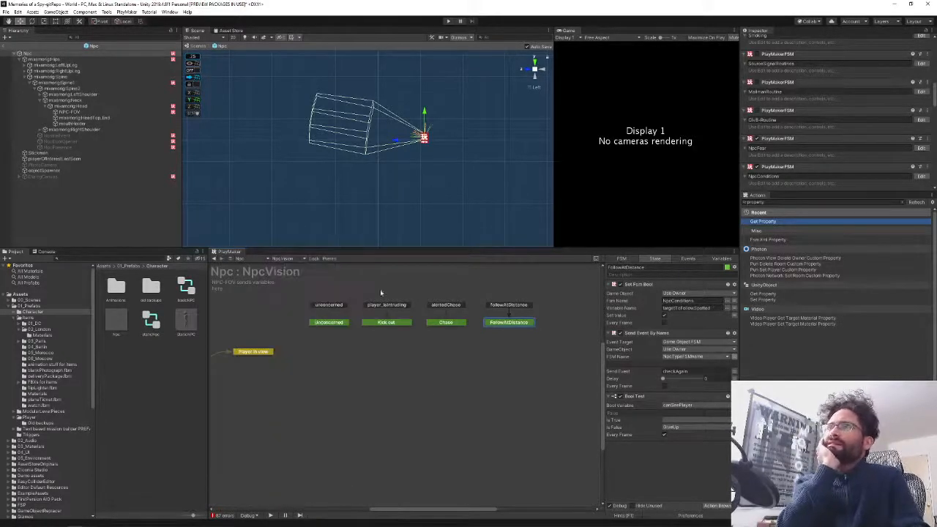
click(420, 404)
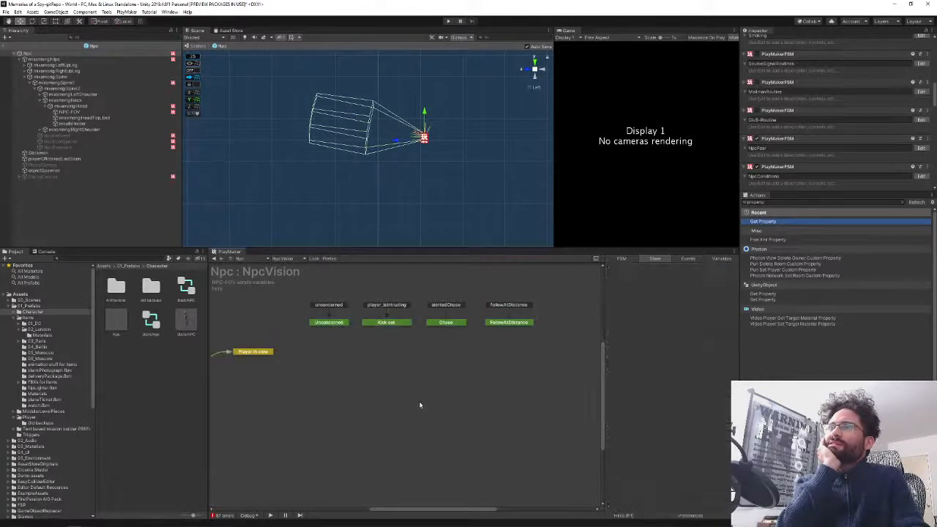
- Leave the Npc prefab for the World scene, collapse the Environment hierarchy and clear the selection
click(4, 45)
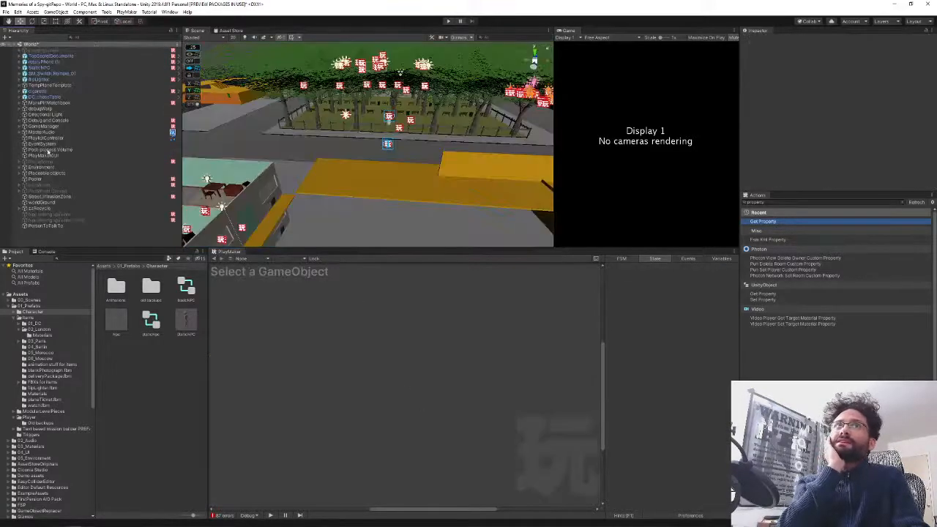
click(550, 171)
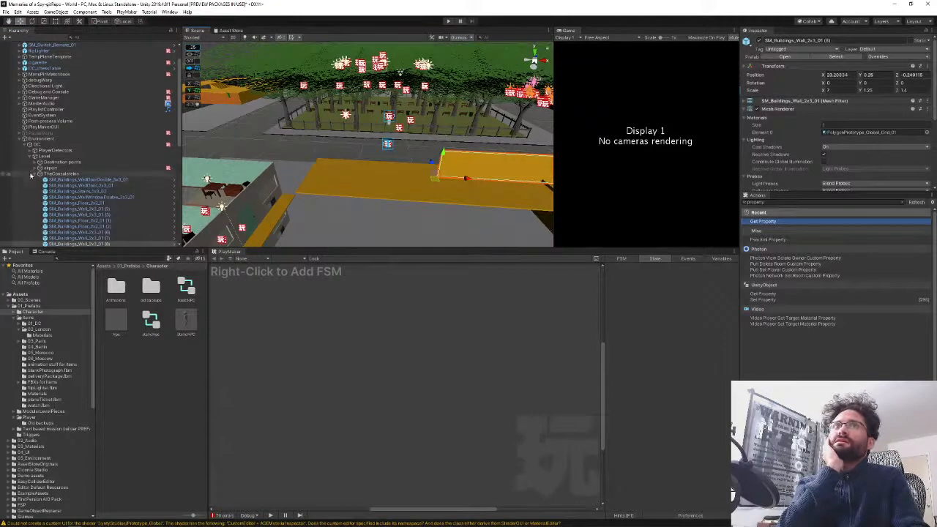
click(20, 138)
click(100, 242)
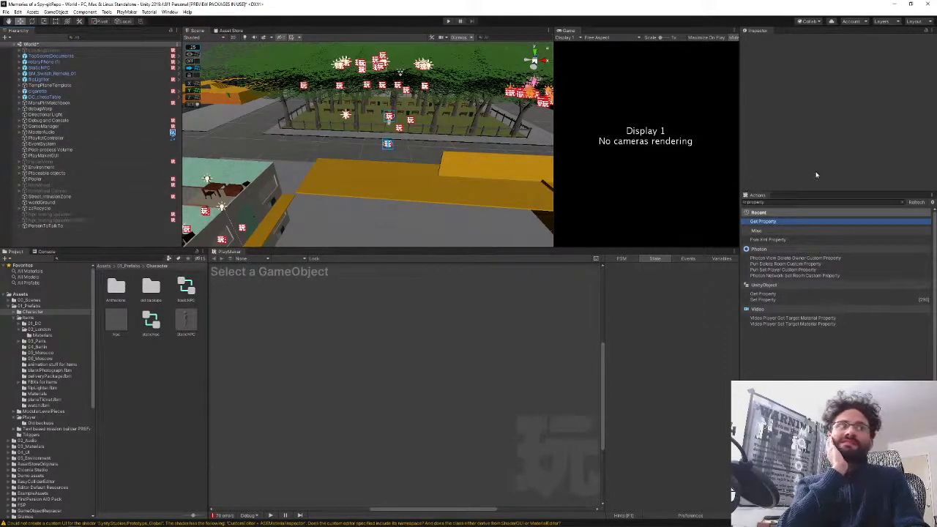
- Widen the Game view, make the Scene and Game views taller, and start play mode
drag(554, 211, 441, 213)
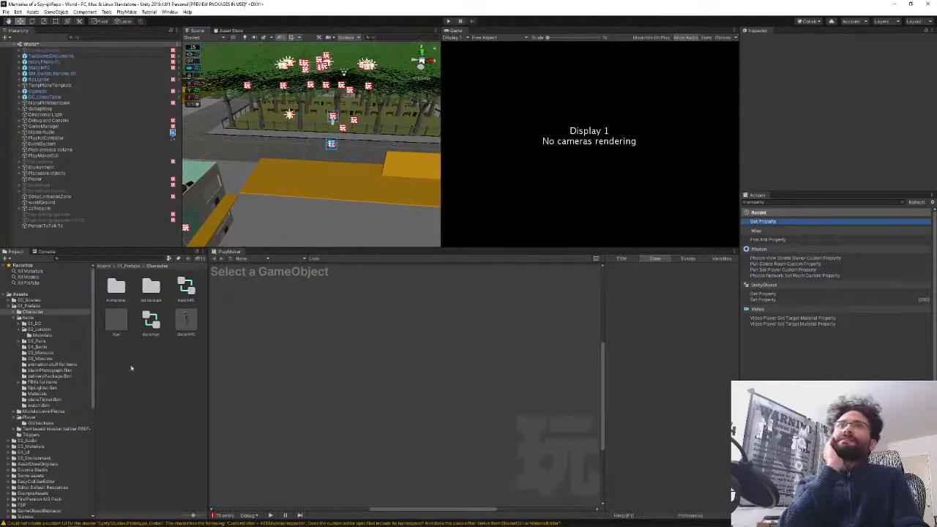
drag(318, 249, 318, 318)
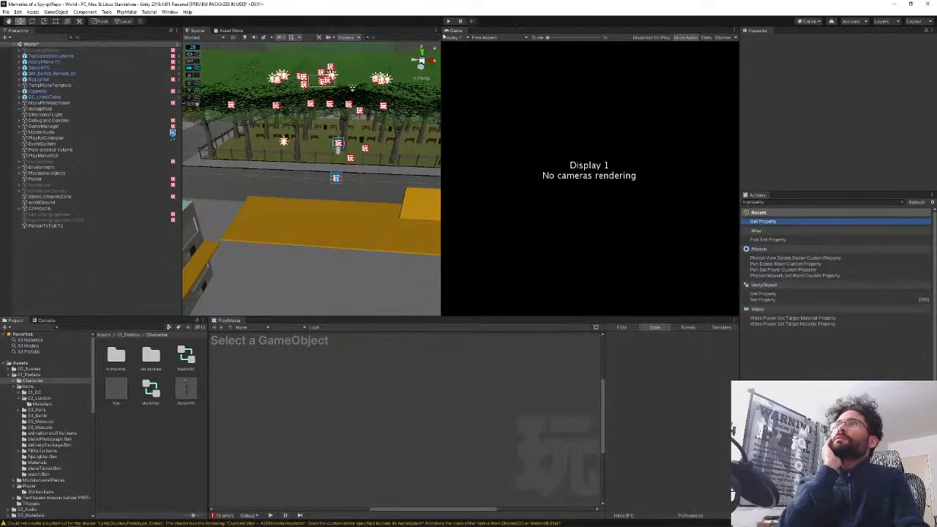
click(449, 22)
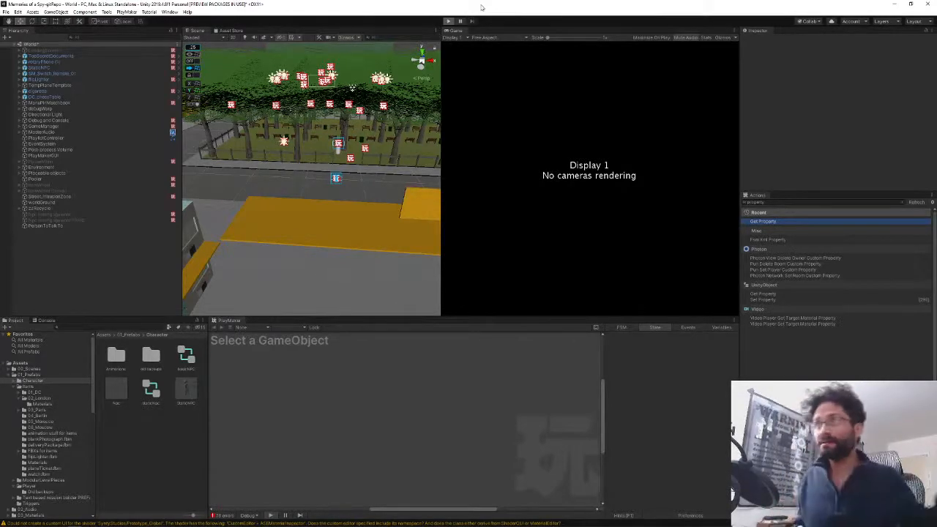
click(448, 20)
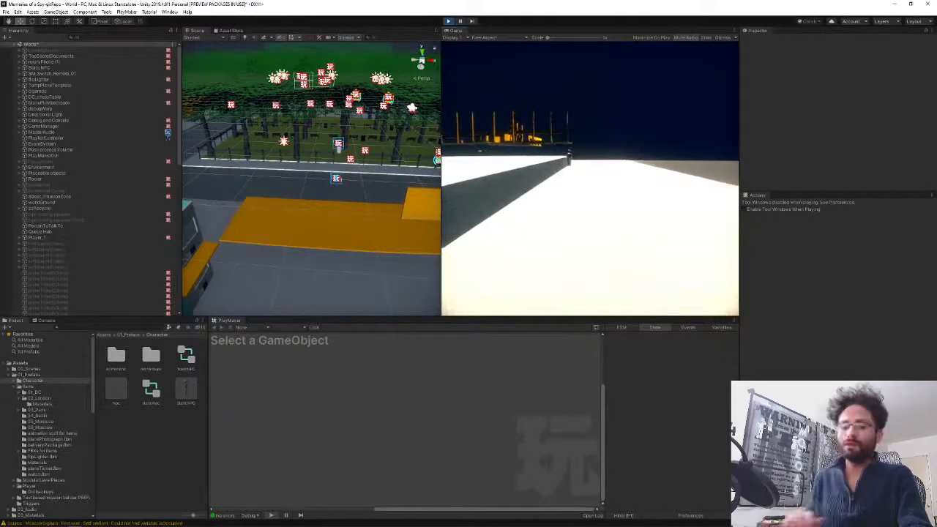
- Find the Mailman NPC in the running scene, select it and show its NpcVision FSM
click(590, 182)
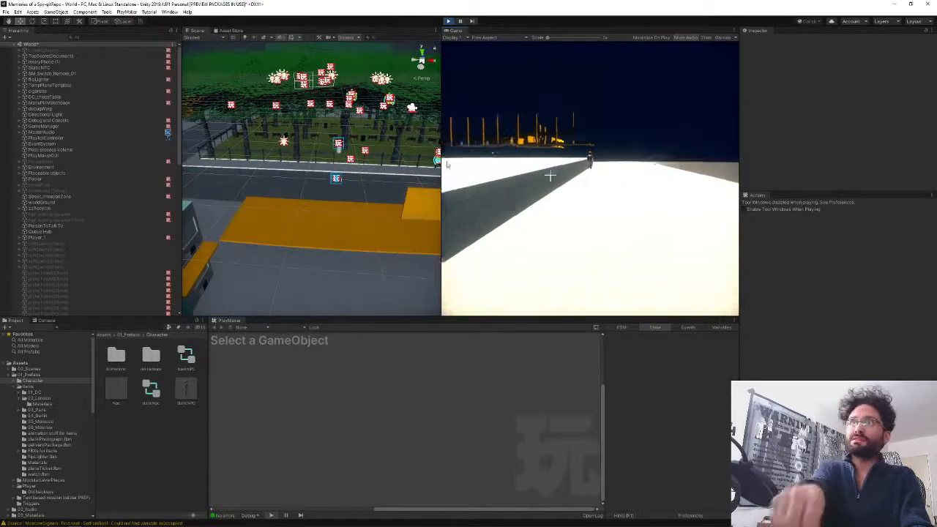
right_drag(408, 187, 283, 176)
key(w)
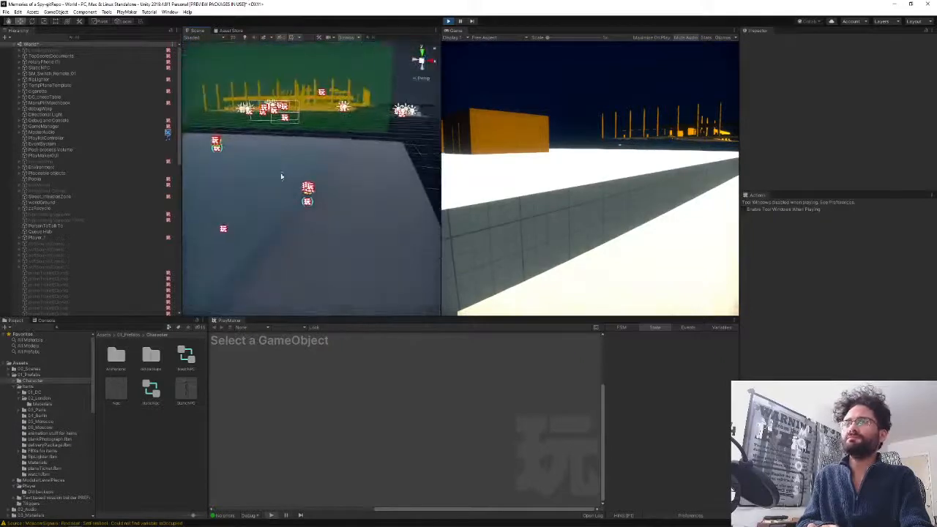
click(304, 192)
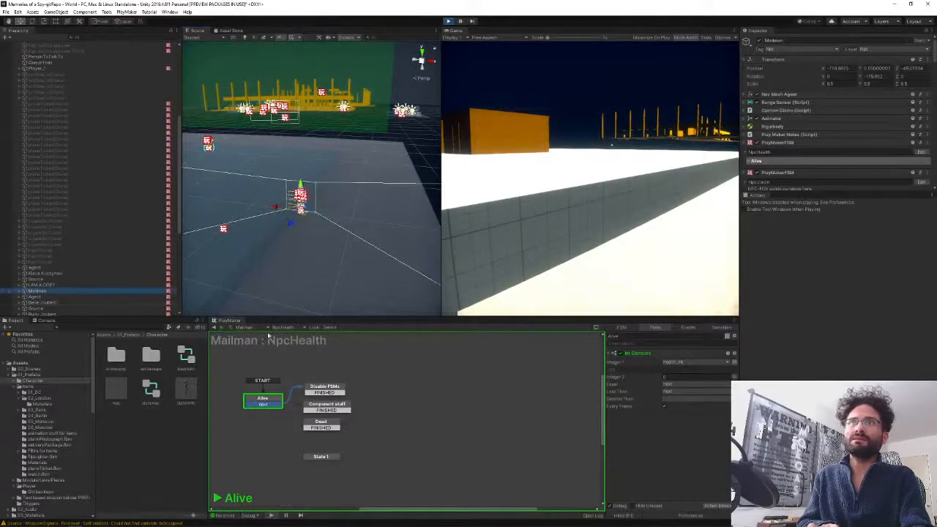
click(283, 327)
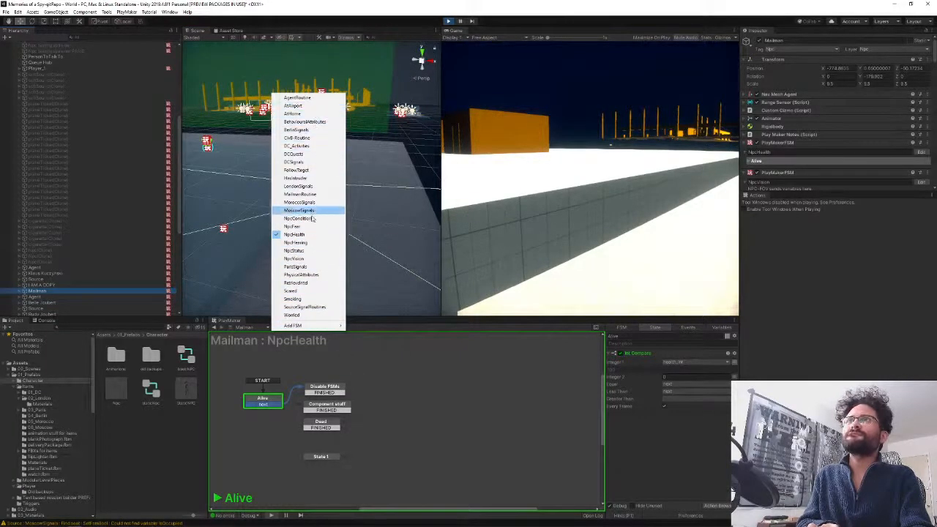
click(295, 259)
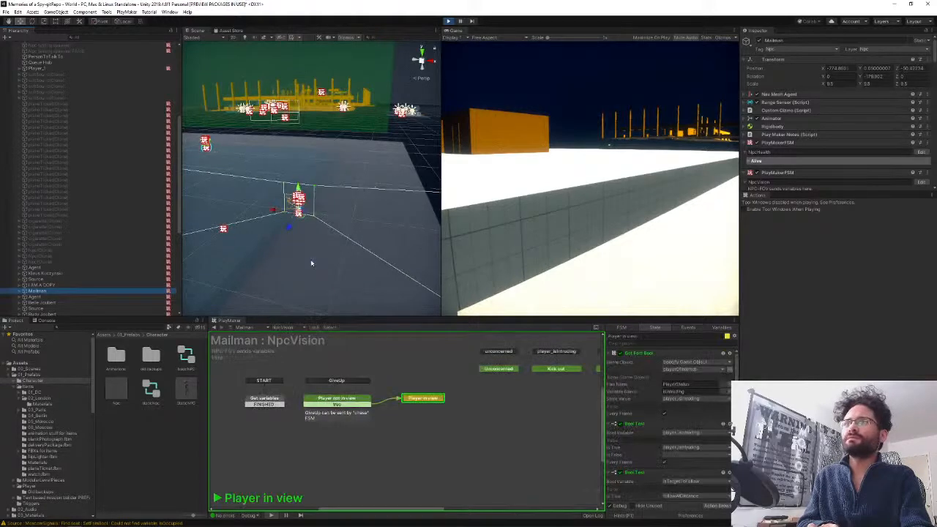
- Watch the Mailman's NpcVision FSM run, examine its Player not in view and Player in view states, and stop play mode
middle_drag(505, 461, 377, 468)
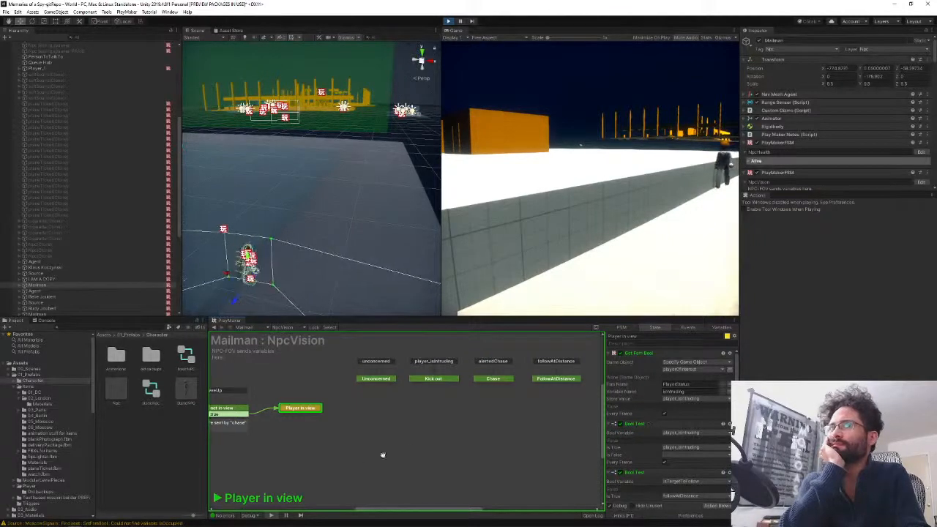
middle_drag(383, 454, 470, 448)
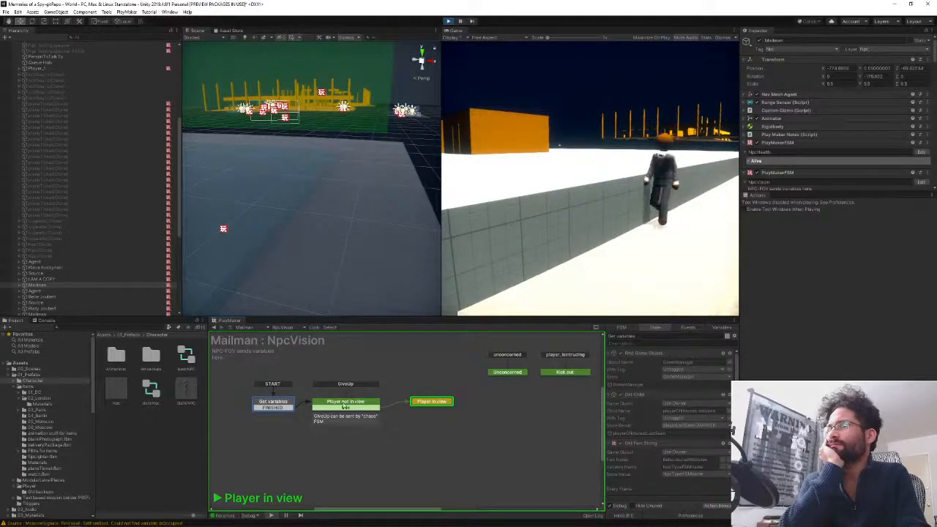
click(346, 402)
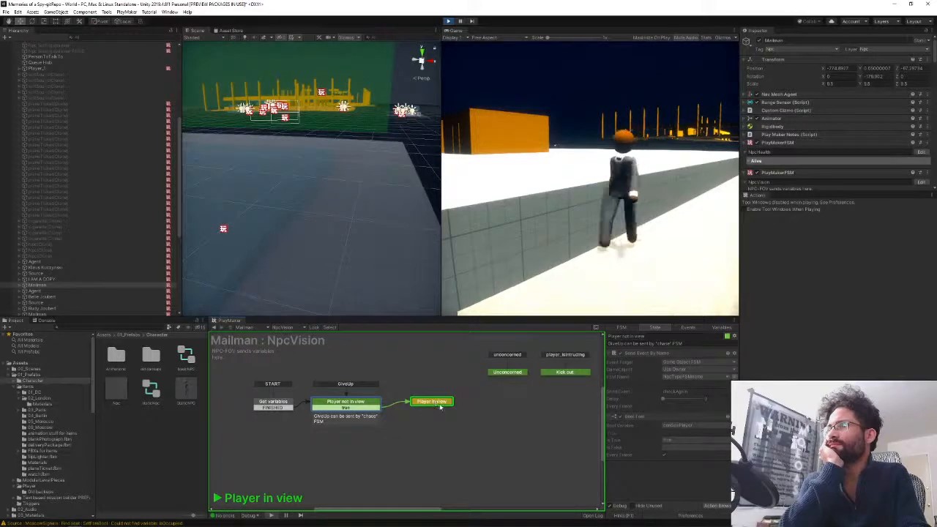
click(437, 404)
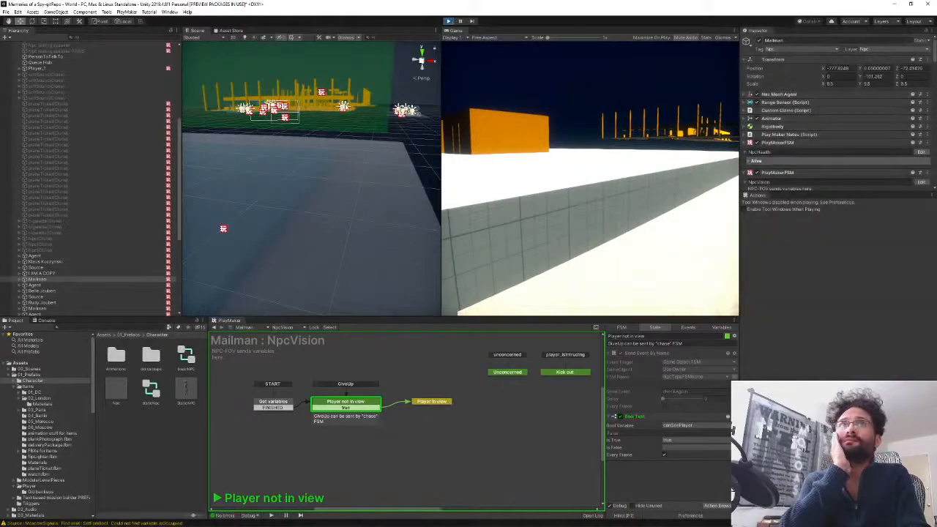
key(ctrl+p)
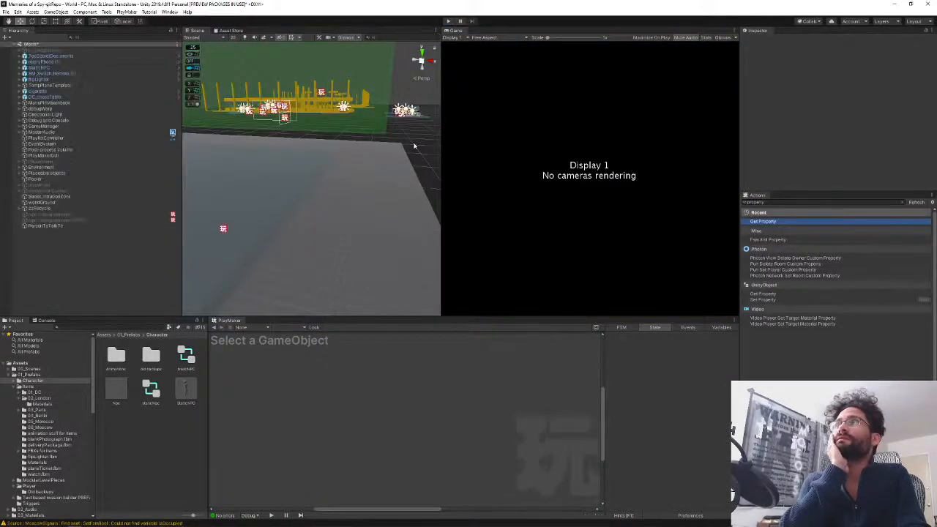
- Reopen the Npc prefab, show its AgentRoutine FSM in a taller PlayMaker pane and examine the Follow target state
double_click(116, 388)
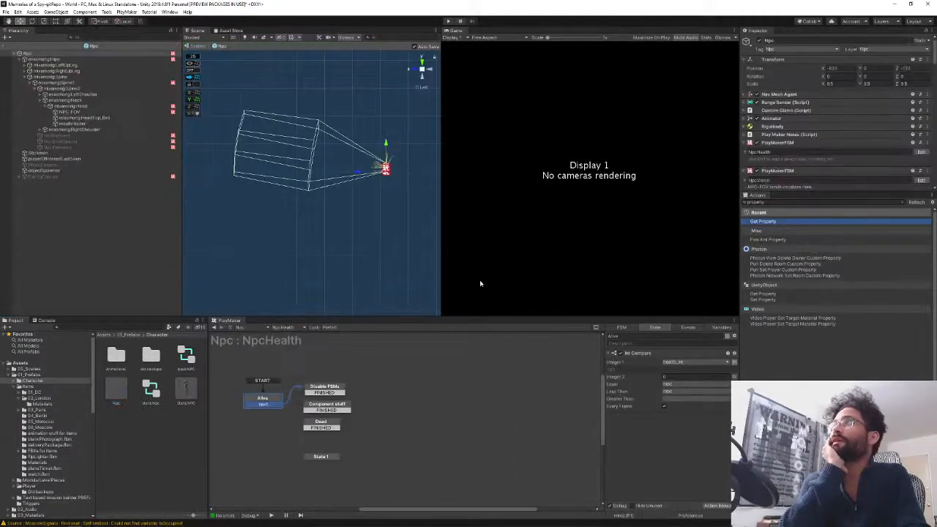
click(291, 328)
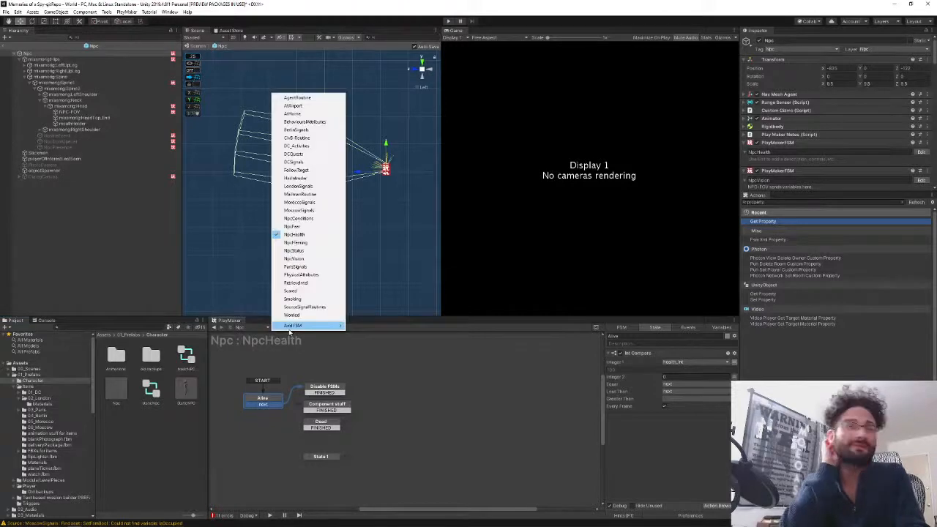
mouse_move(289, 328)
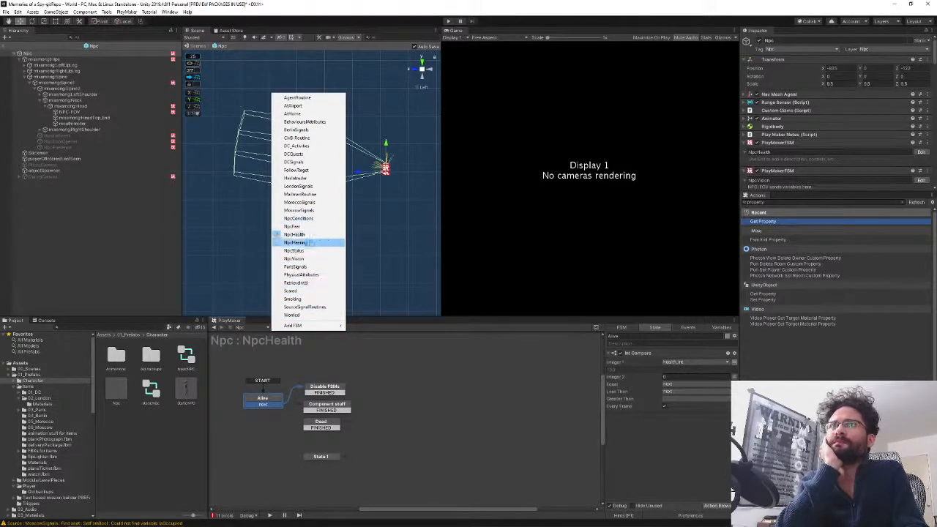
click(298, 98)
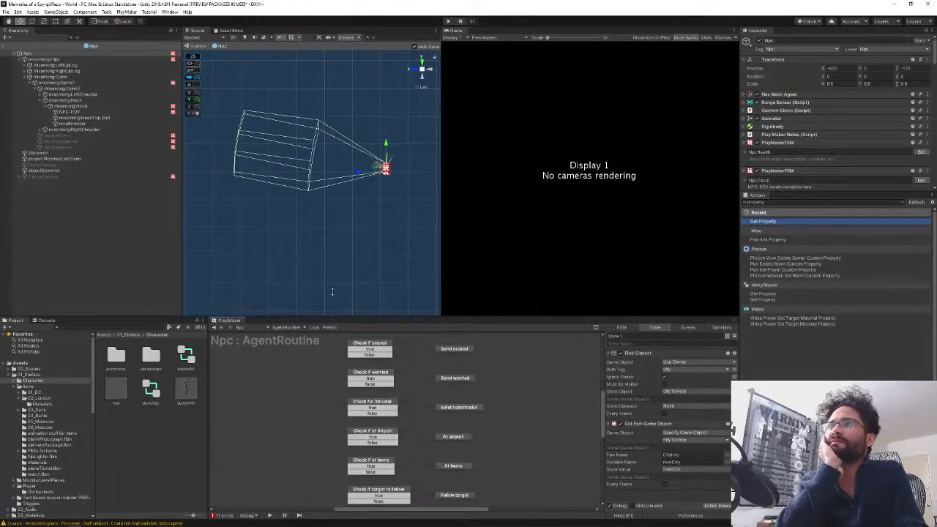
drag(333, 292, 332, 196)
middle_drag(297, 358, 308, 335)
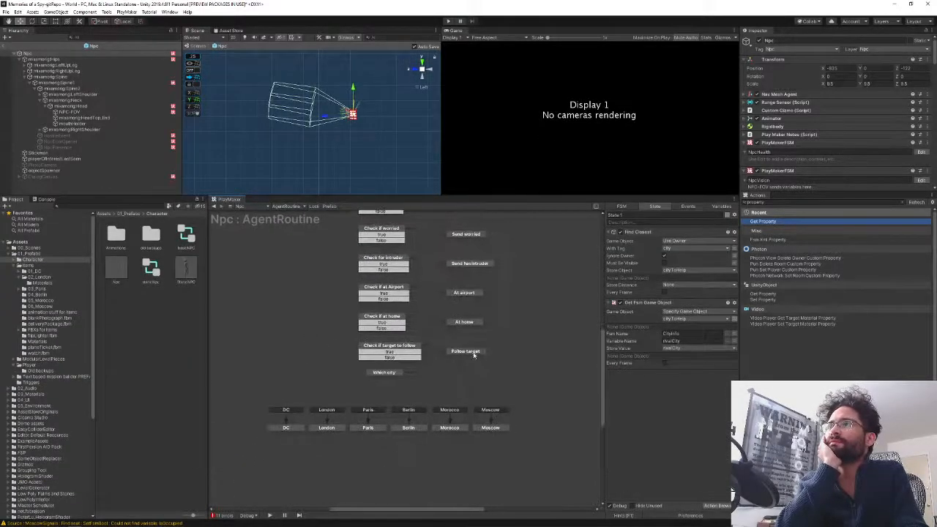
click(472, 354)
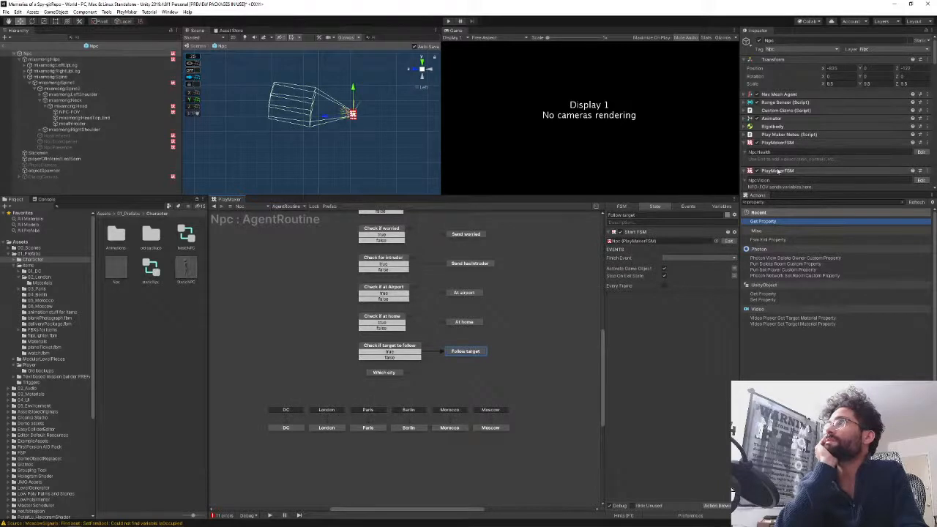
scroll(778, 172, down, 10)
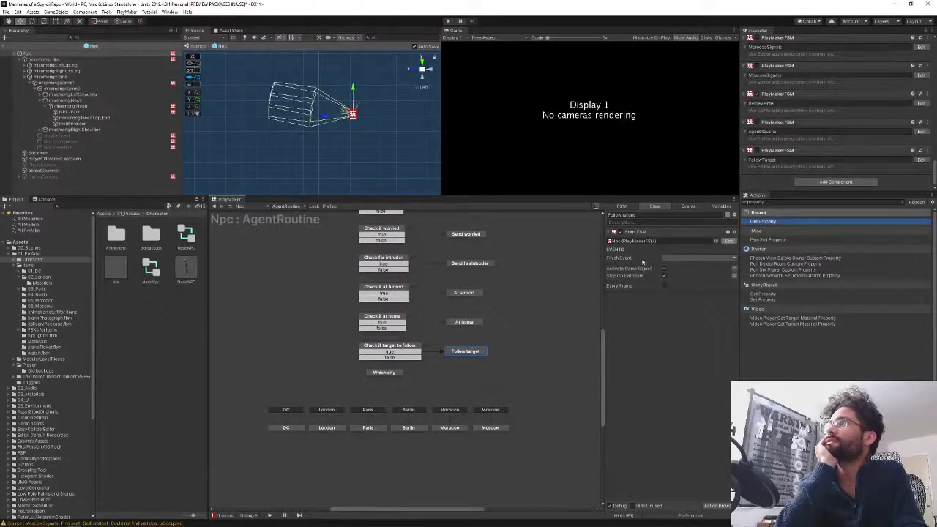
- In State 1 of the Npc's FollowTarget FSM, select the Get Fsm Game Object action and search the available actions for "is mine"
middle_drag(255, 345, 376, 399)
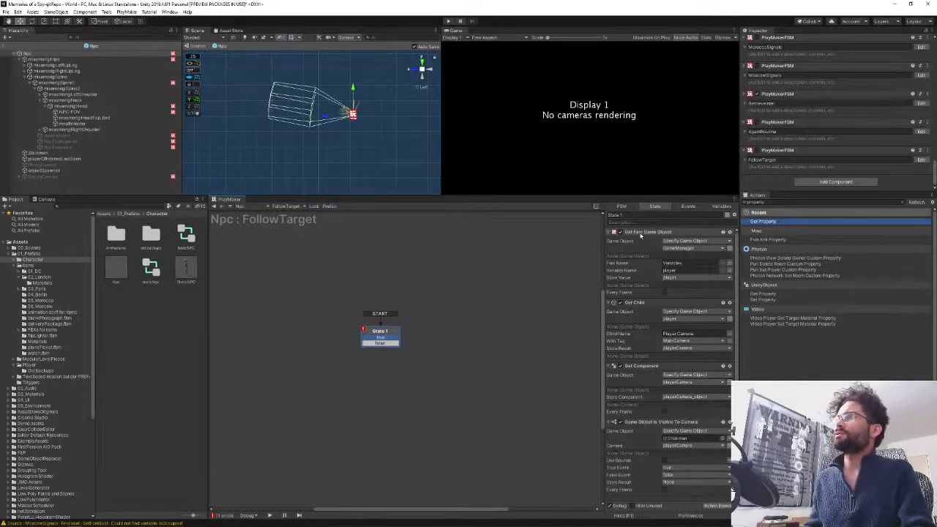
click(640, 233)
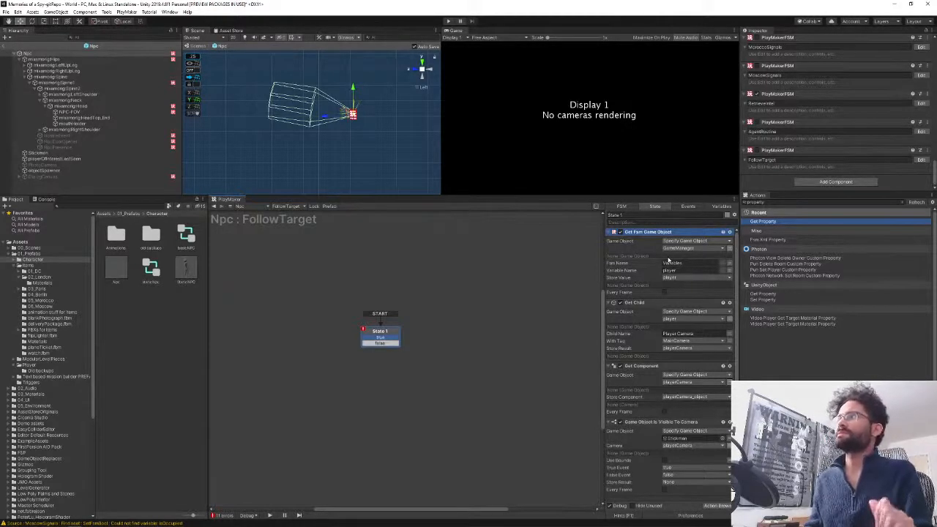
click(762, 202)
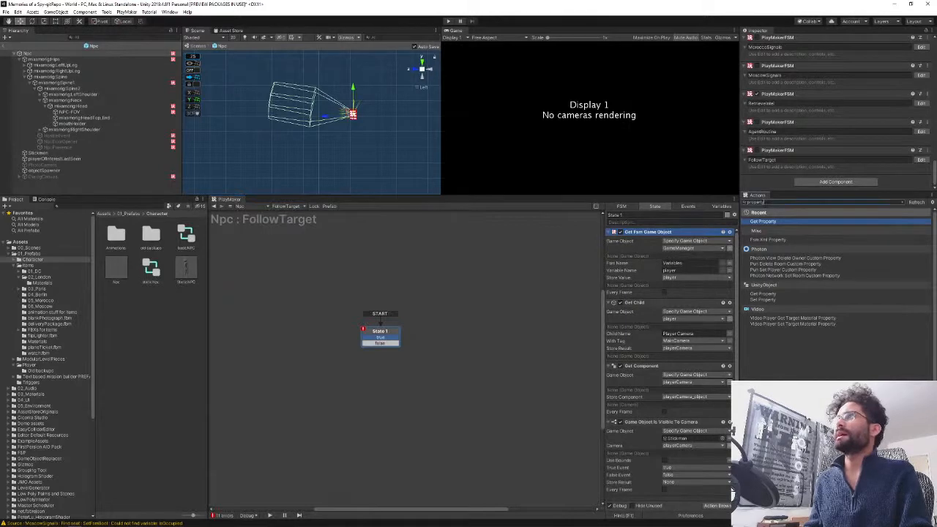
text(is mine)
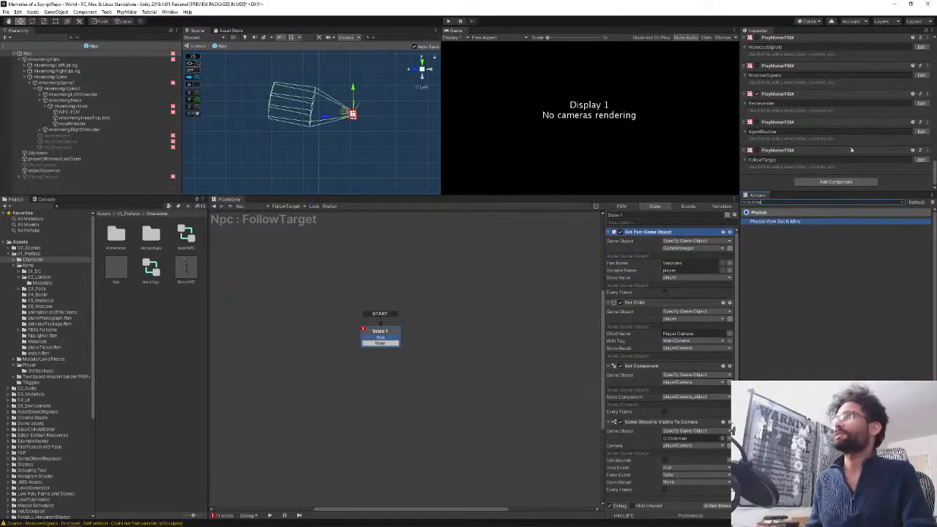
- Clear the action search and review the settings of State 1's actions in the FollowTarget FSM
key(BackSpace)
key(BackSpace)
key(BackSpace)
key(BackSpace)
key(BackSpace)
key(BackSpace)
key(BackSpace)
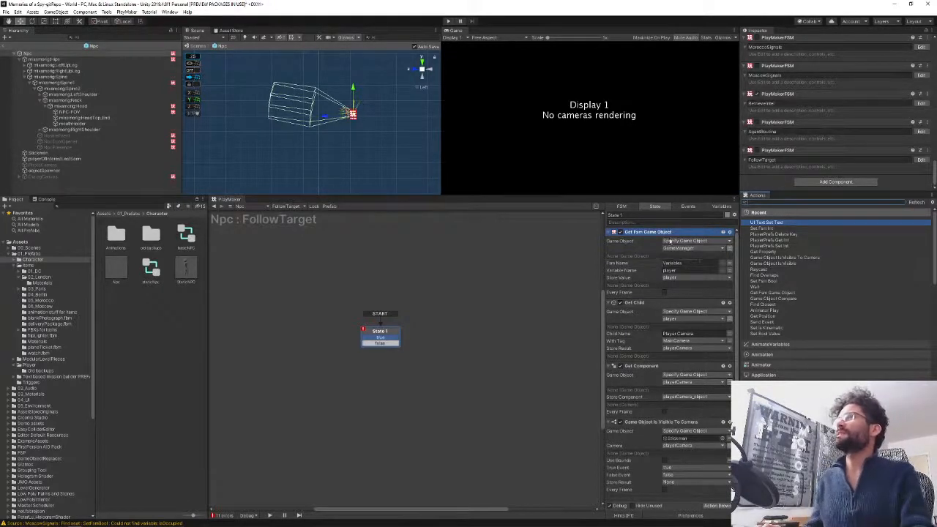
scroll(630, 362, down, 1)
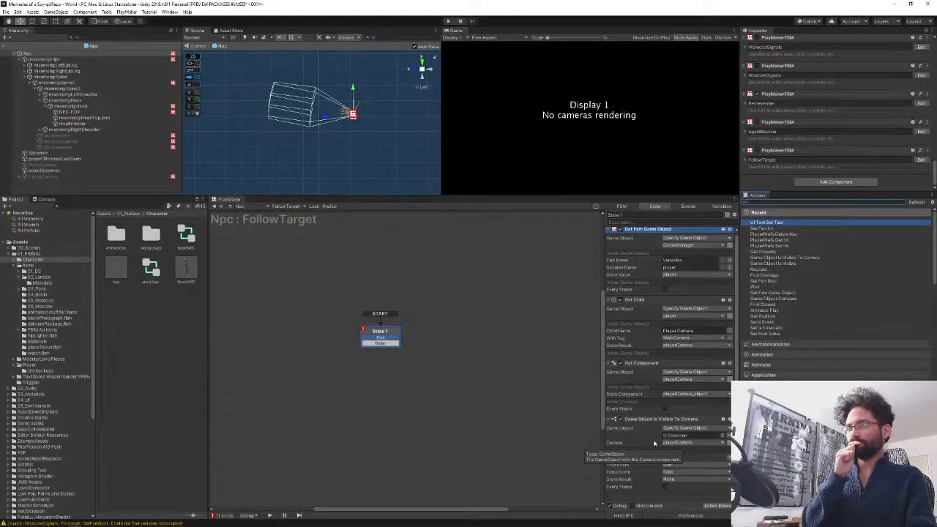
- Add a second state to the FollowTarget FSM and set it as the start state
right_click(459, 311)
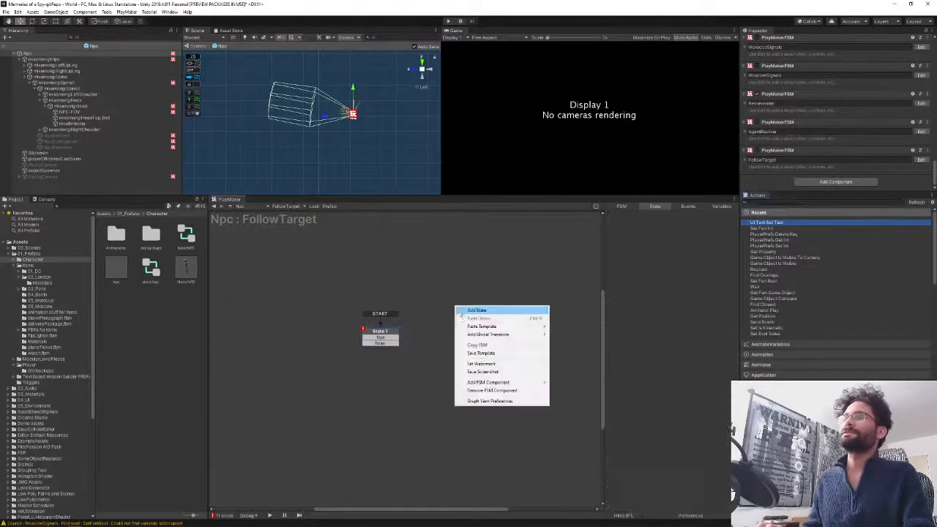
click(464, 312)
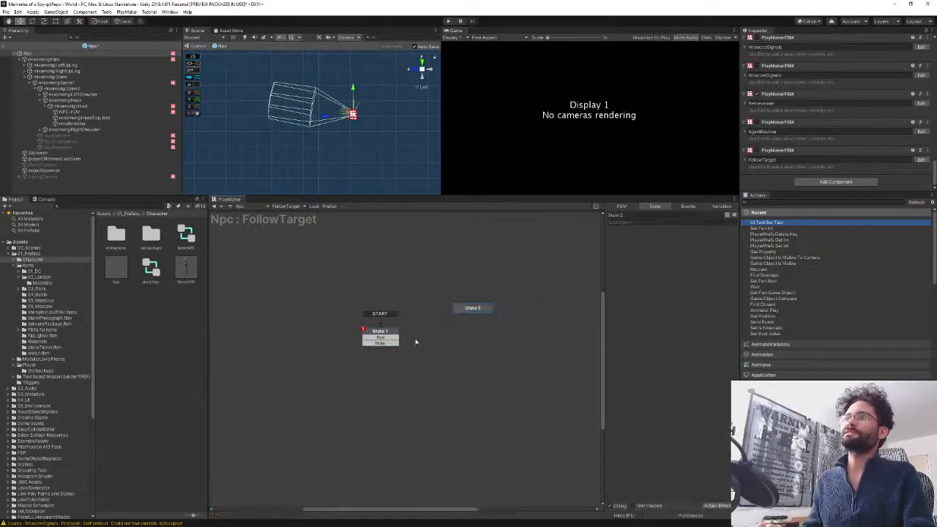
right_click(476, 313)
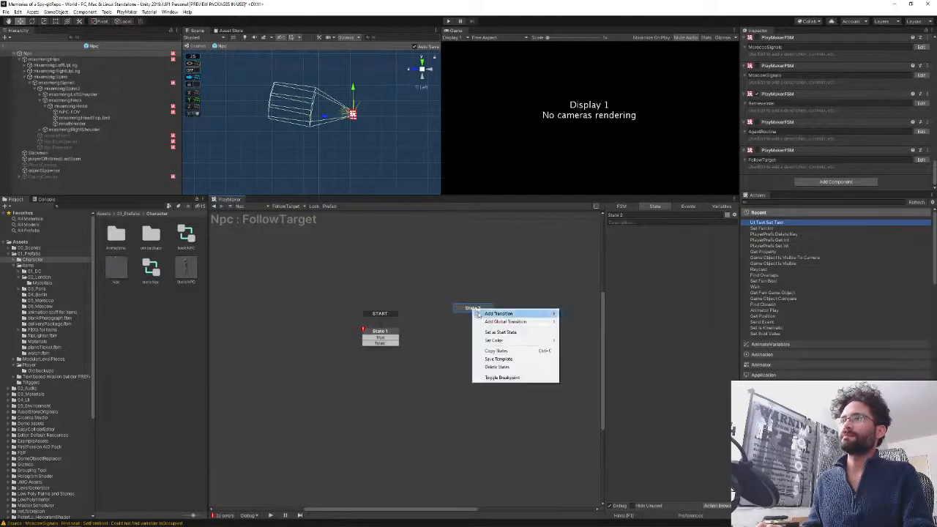
click(498, 333)
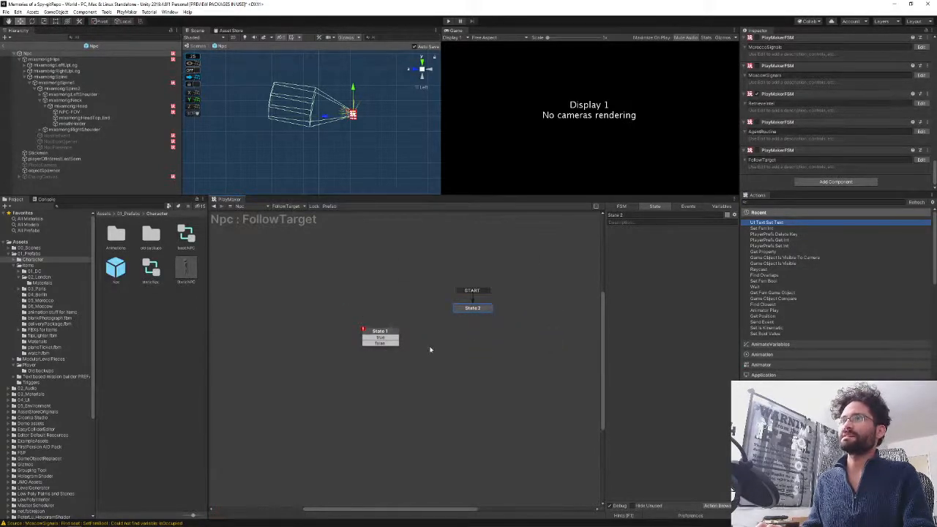
- Remove State 1's true and false transitions and disable its Game Object Is Visible To Camera action
mouse_move(377, 333)
mouse_down()
mouse_move(339, 291)
mouse_move(342, 281)
mouse_move(349, 286)
mouse_up()
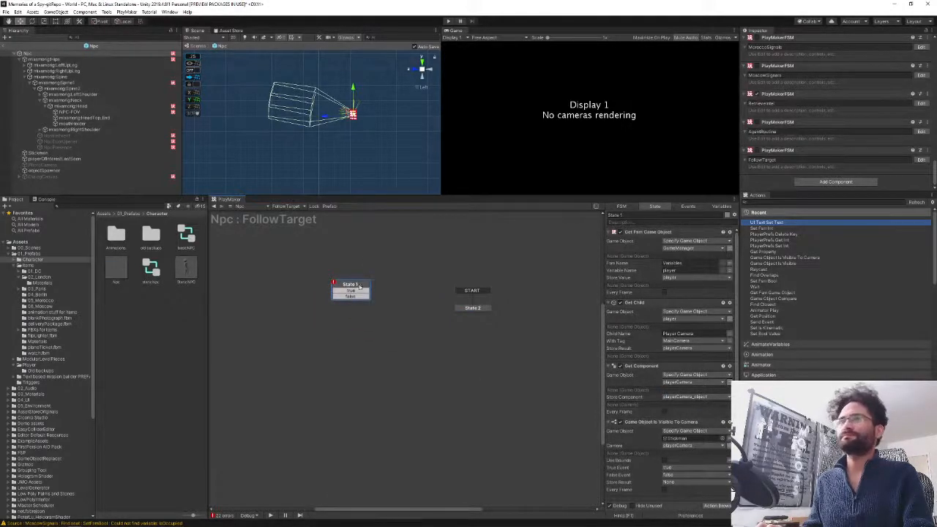
right_click(350, 291)
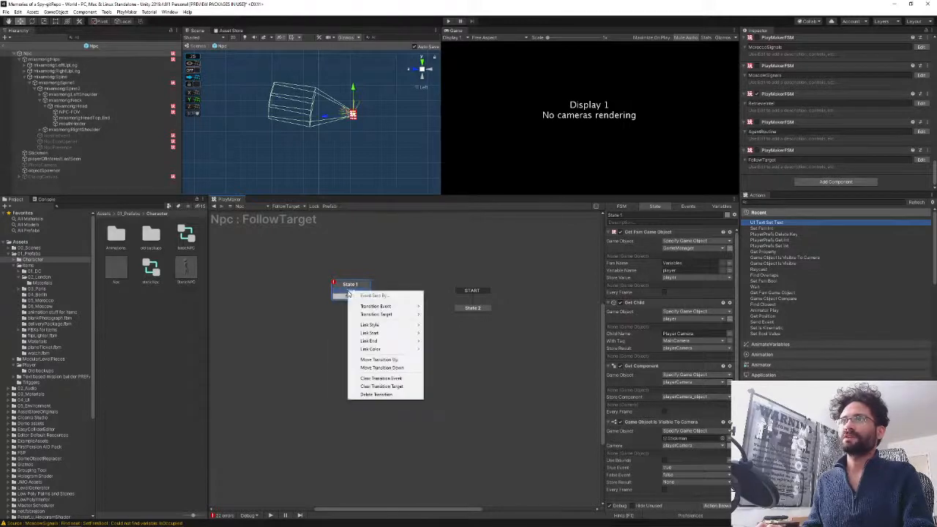
click(394, 387)
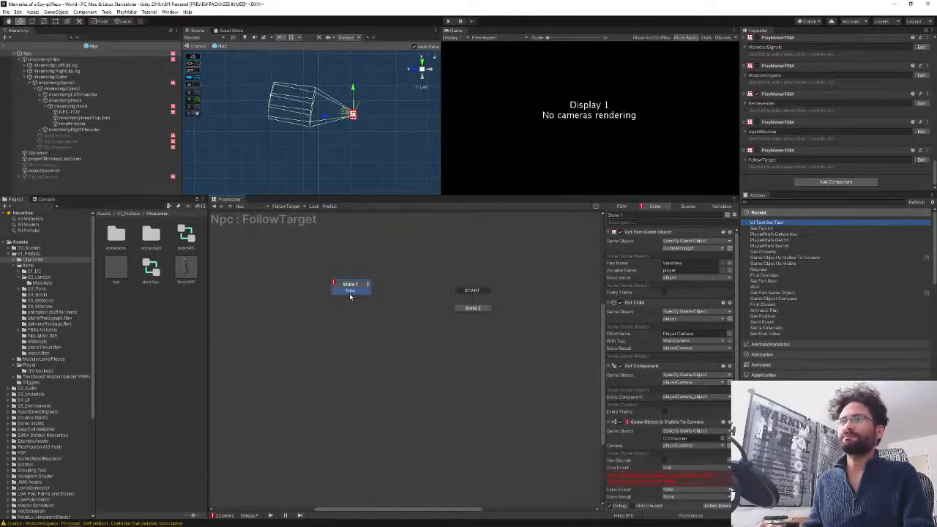
right_click(346, 292)
click(366, 394)
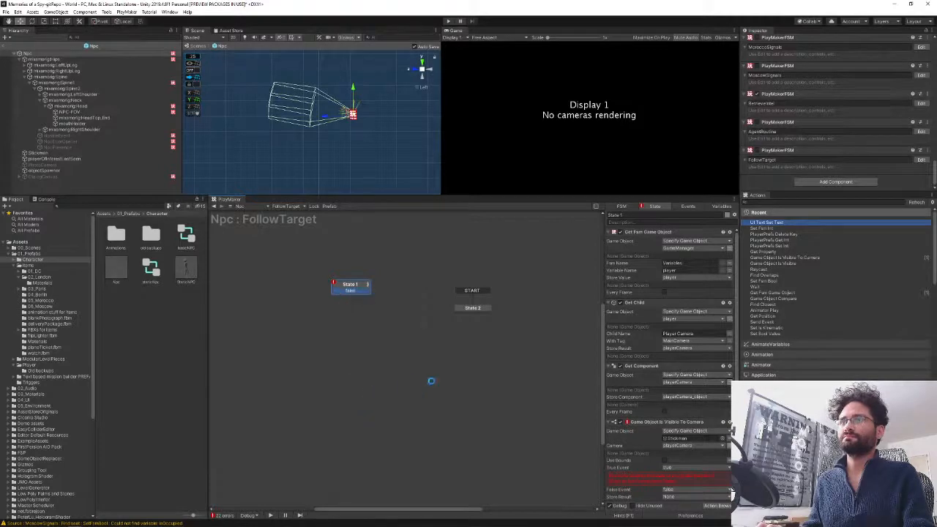
click(620, 423)
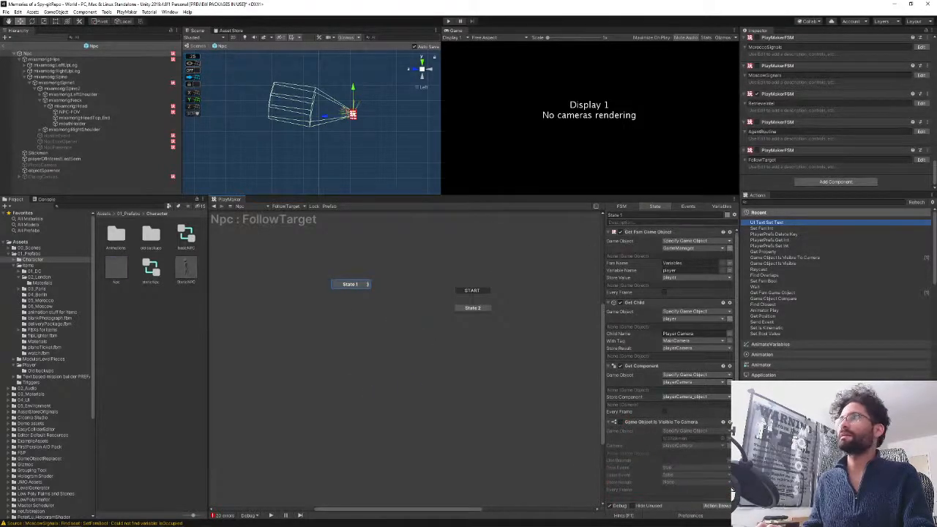
- Rename State 1 as "Can player see me" and reselect it
click(622, 214)
text(Can)
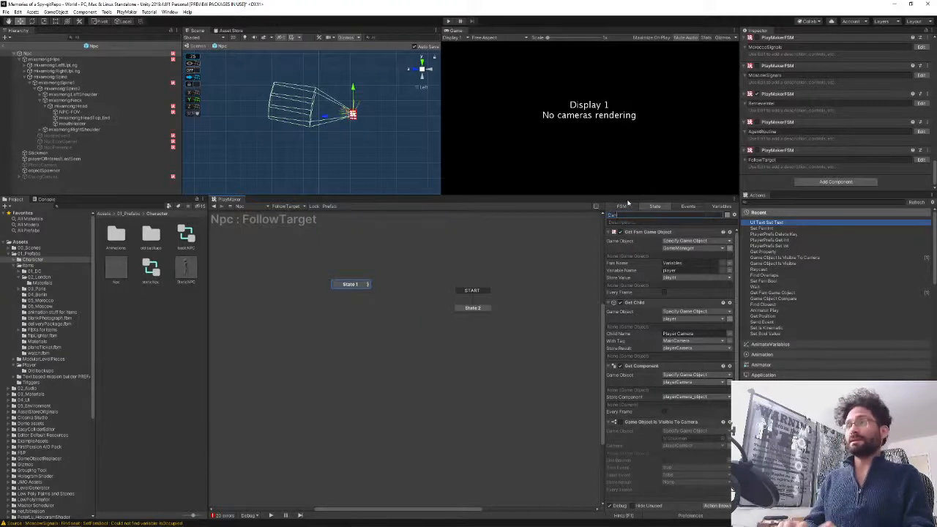
text( player see me)
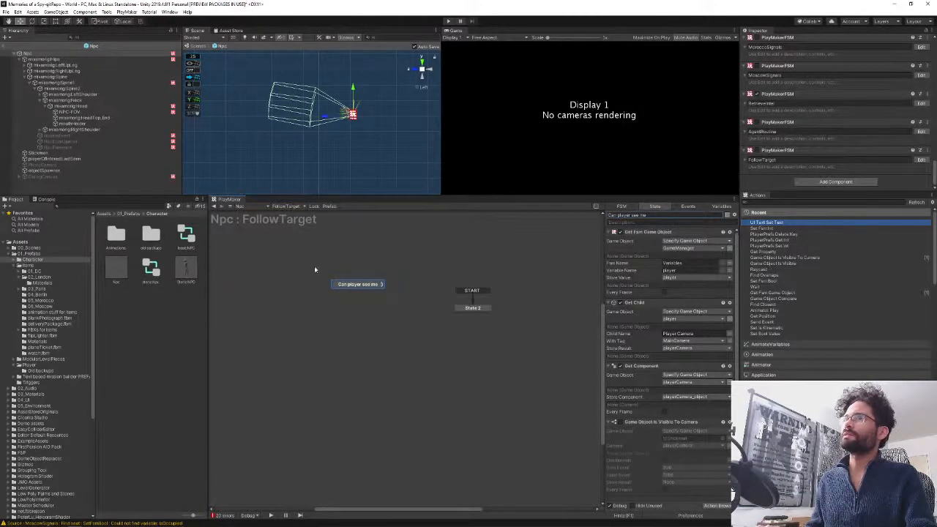
click(366, 290)
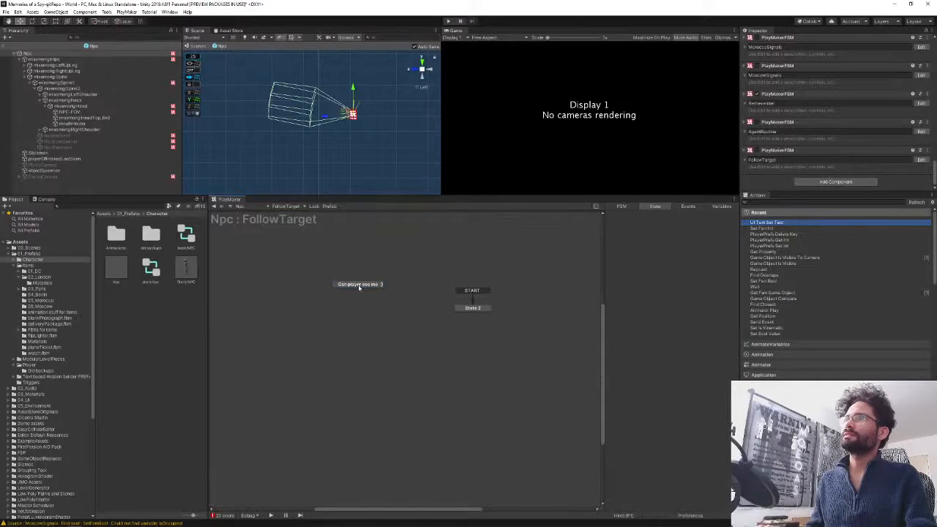
click(359, 285)
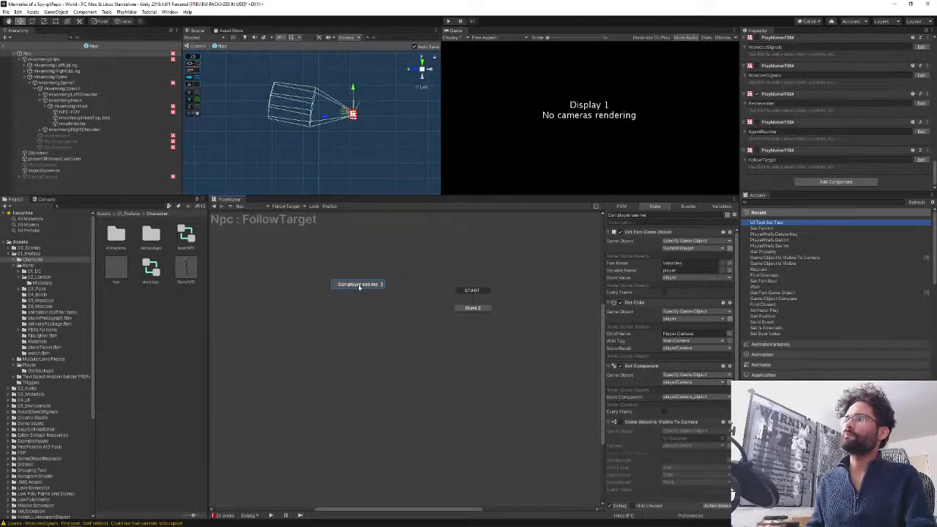
- Search the available actions for "raycast" and highlight Raycast 2 in the Physics category
click(763, 203)
text(r)
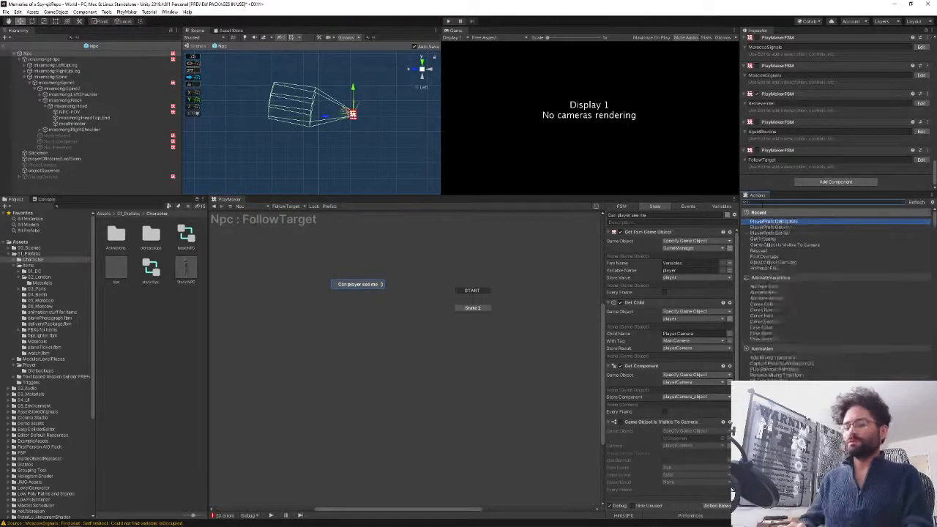
text(aycast)
key(Down)
key(Down)
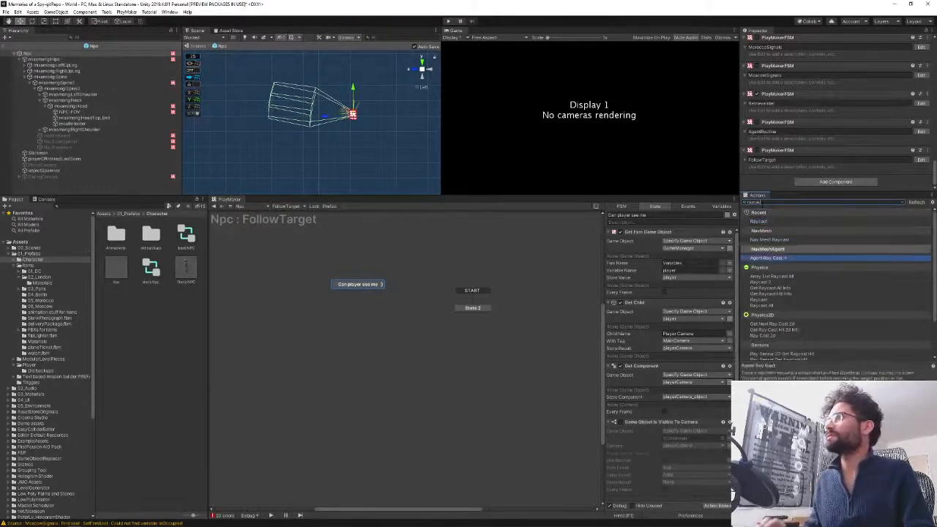
key(Down)
key(Down)
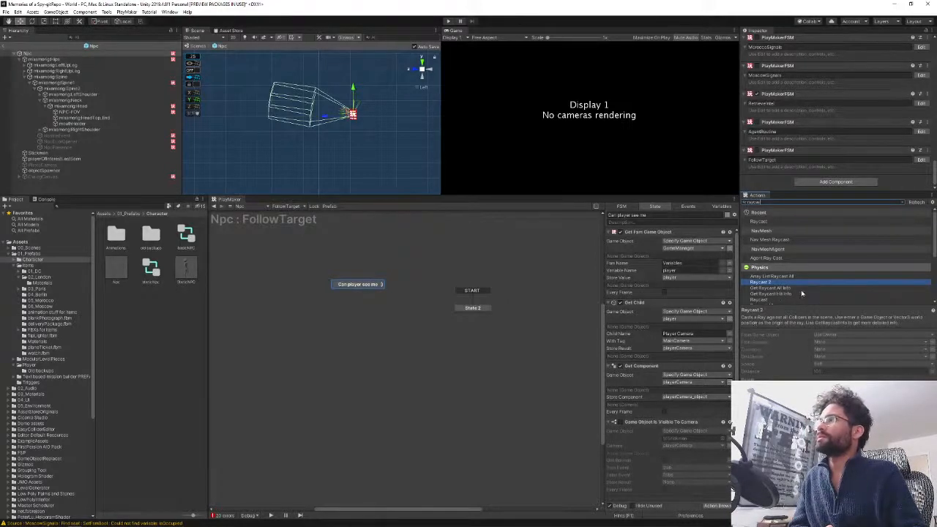
scroll(802, 292, down, 1)
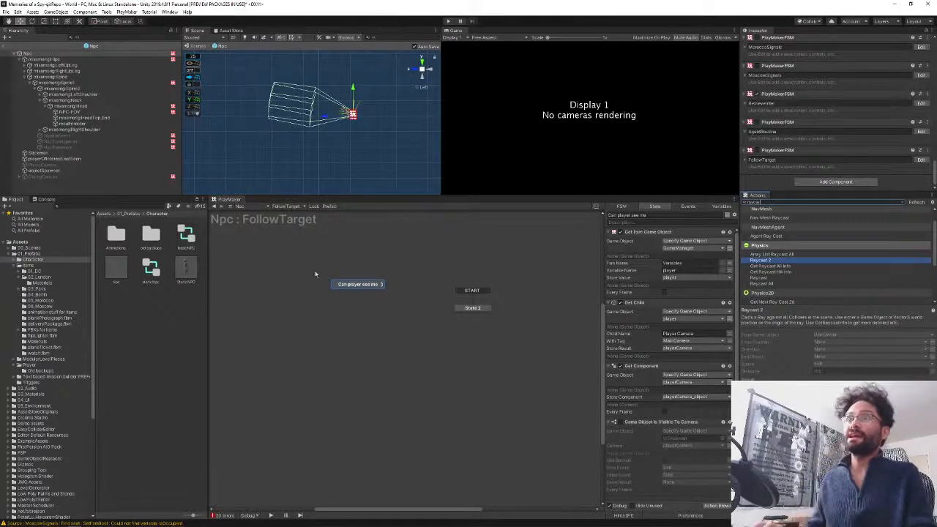
- Delete the "Can player see me" state and move State 2 nearer the middle of the graph
drag(309, 263, 404, 295)
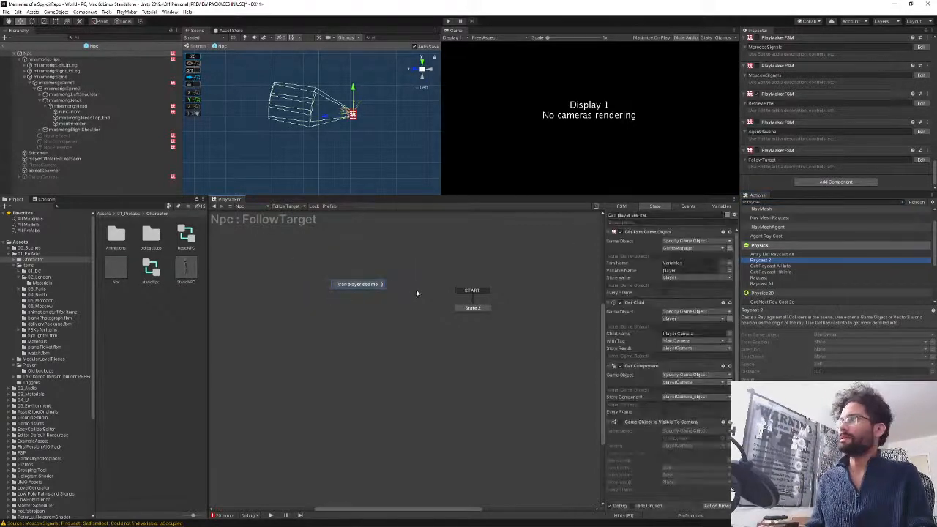
key(Delete)
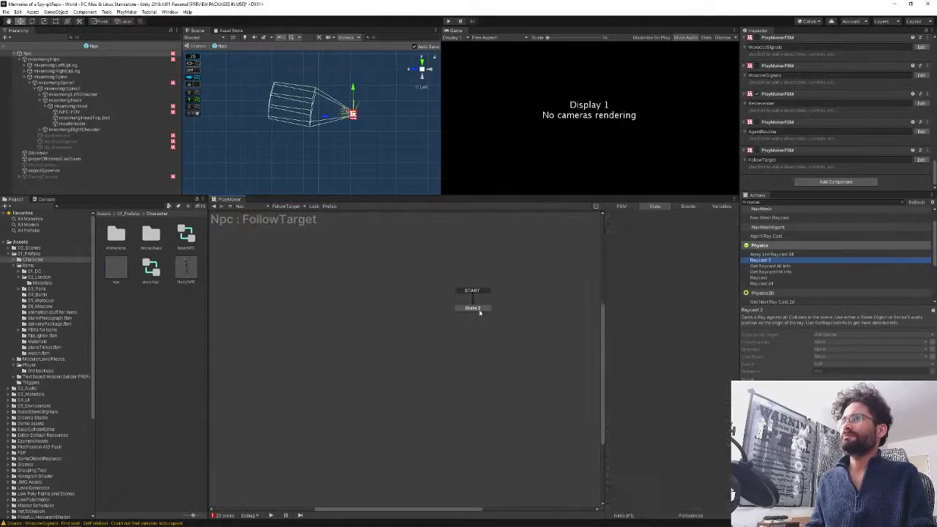
drag(479, 313, 381, 318)
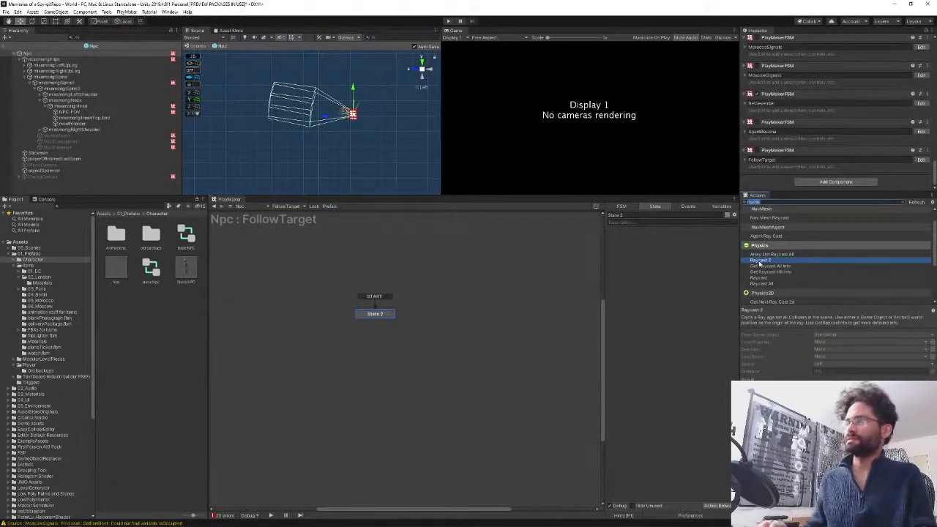
- Add the Raycast 2 action to State 2 and specify the mixamorig:Head bone as its From Game Object
double_click(760, 261)
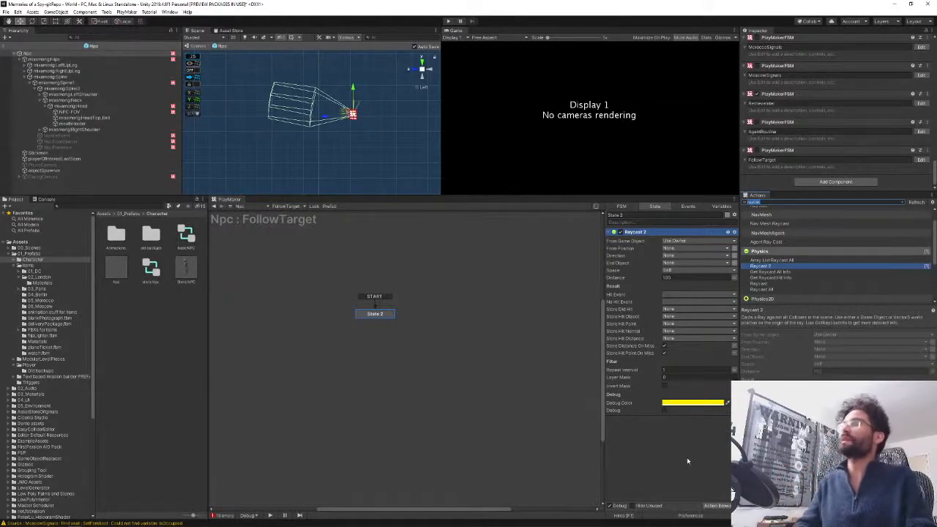
click(679, 243)
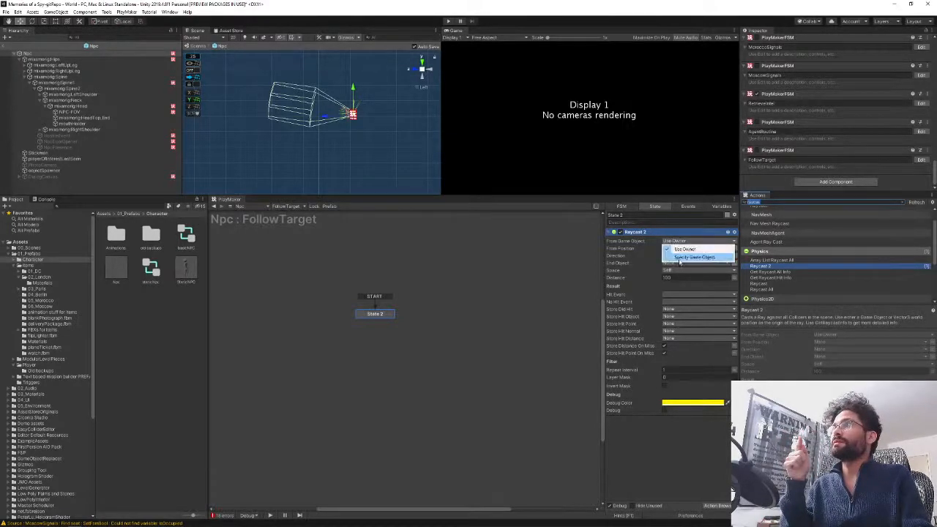
click(684, 259)
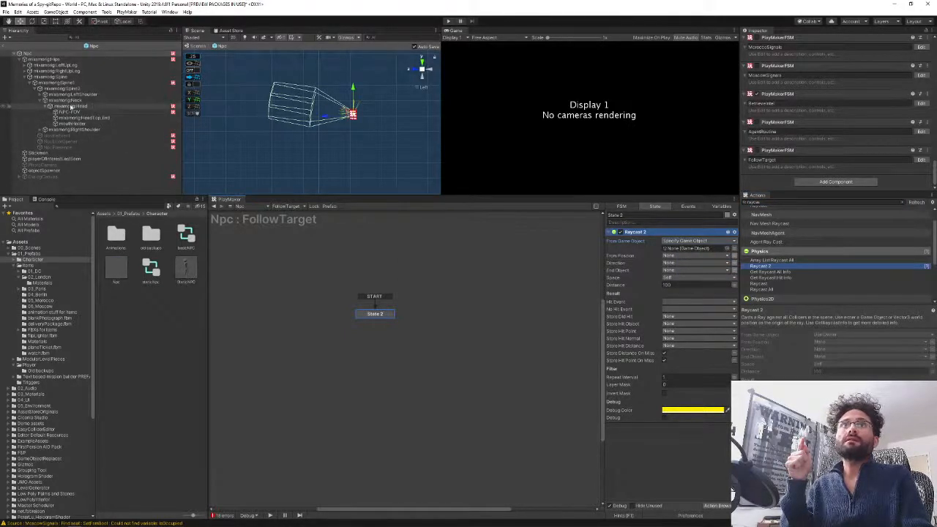
click(67, 107)
drag(67, 107, 671, 250)
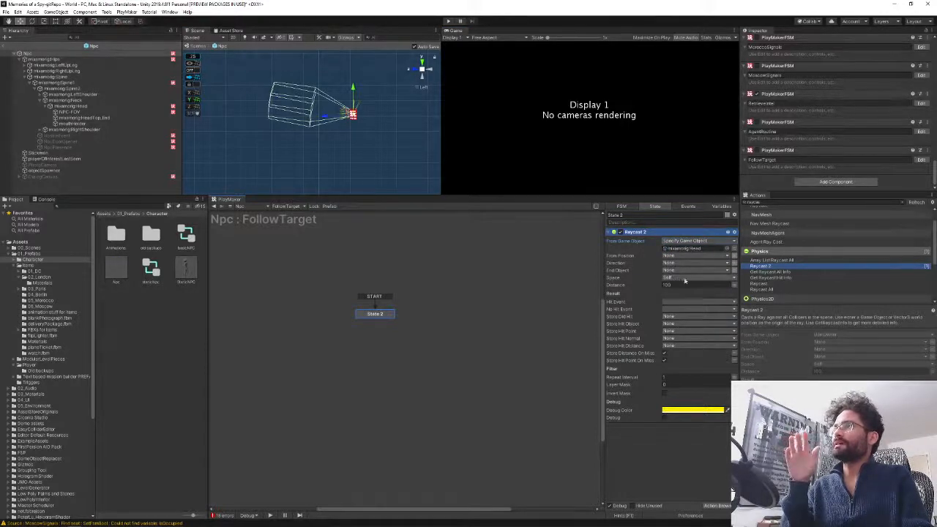
- Set the Raycast 2 End Object to a new variable named playerOfInterest
click(733, 271)
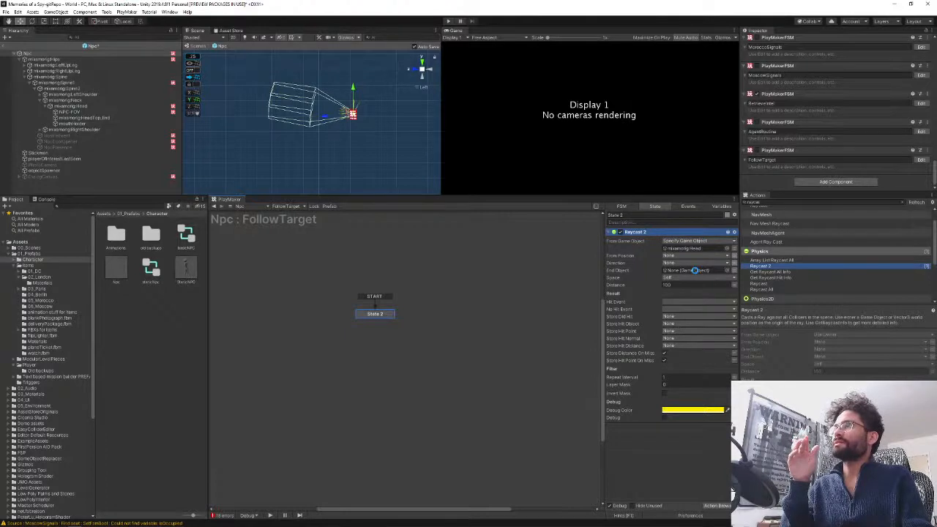
click(734, 271)
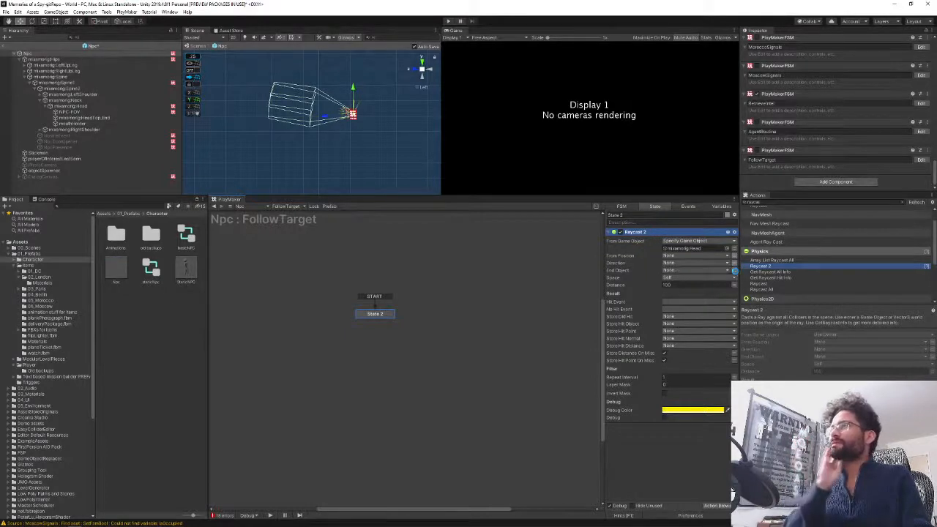
click(713, 271)
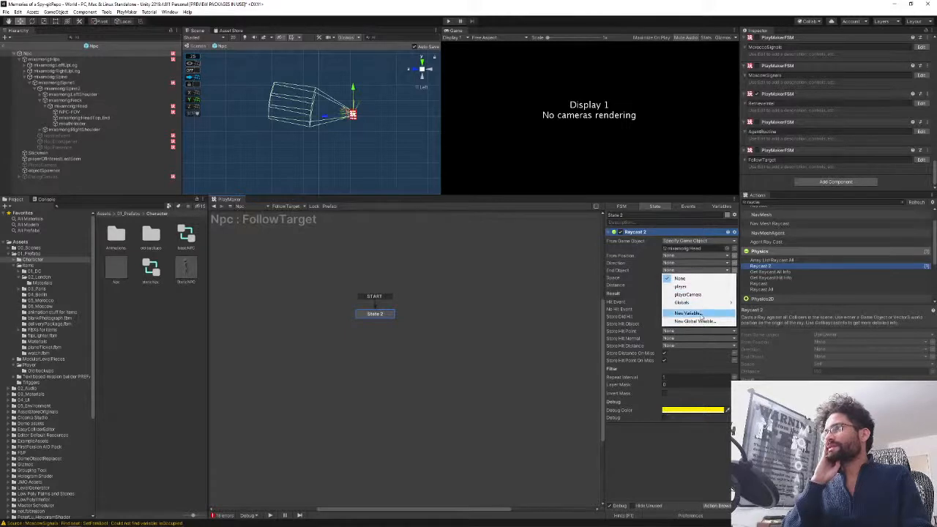
click(702, 314)
text(playerOf)
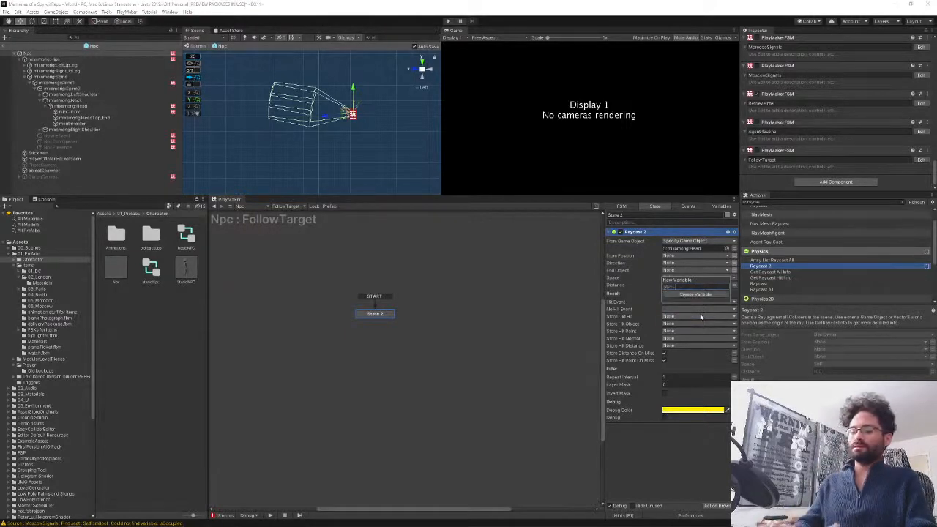
text(Interest)
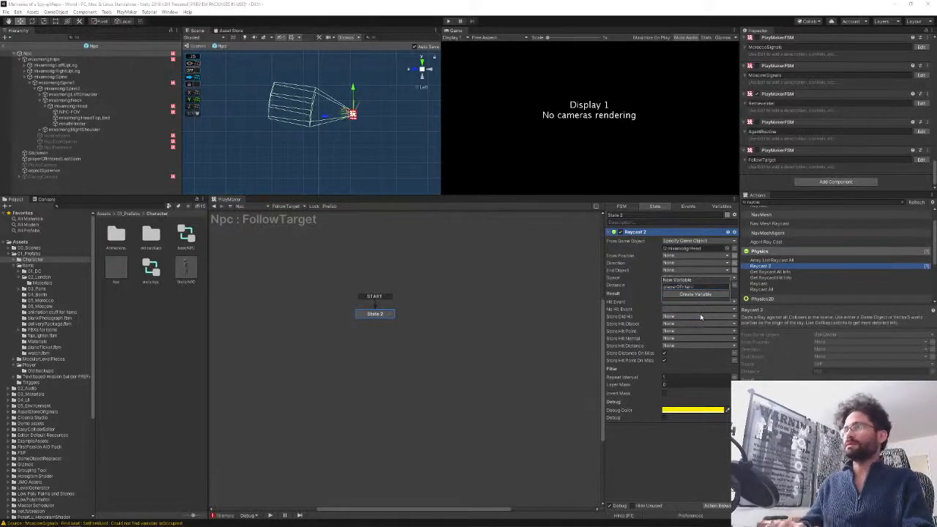
key(Return)
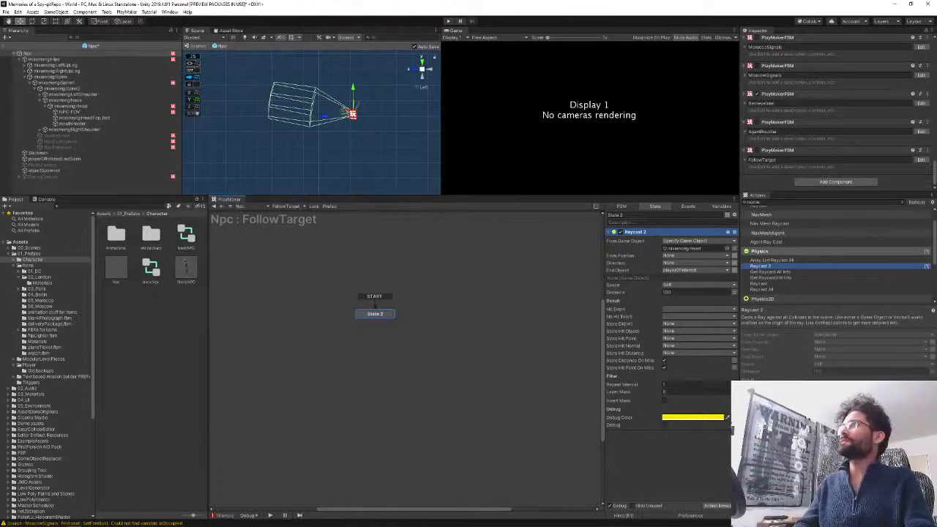
- Delete the unused player, playerCamera and playerCamera_object variables from the FSM and return to State 2's actions
click(720, 206)
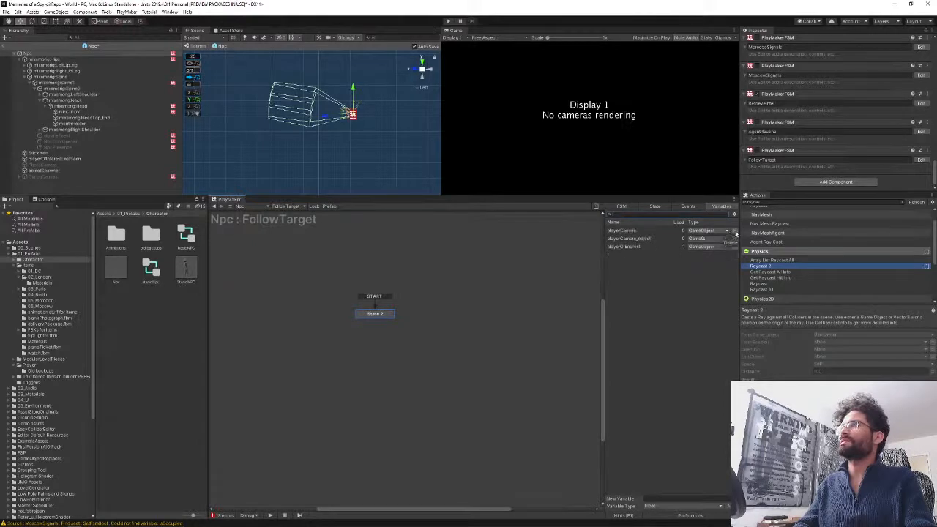
click(734, 231)
click(736, 232)
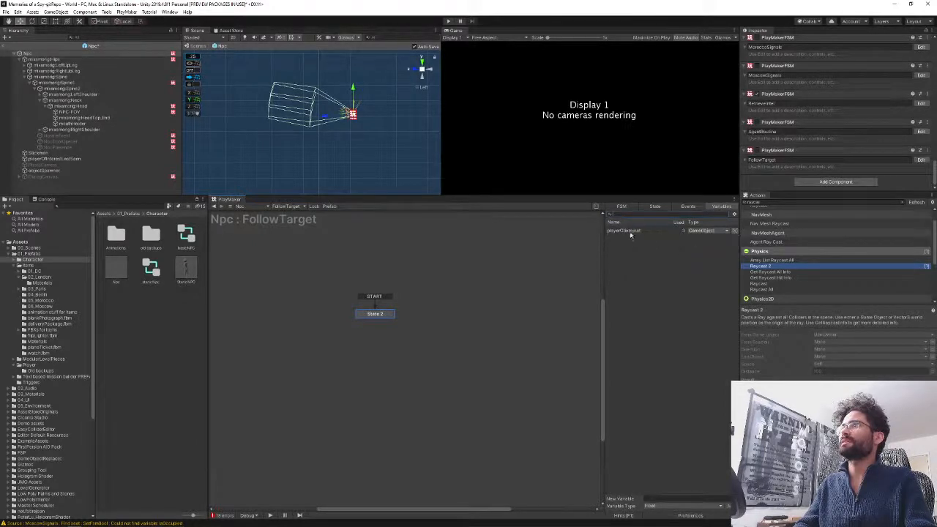
click(659, 208)
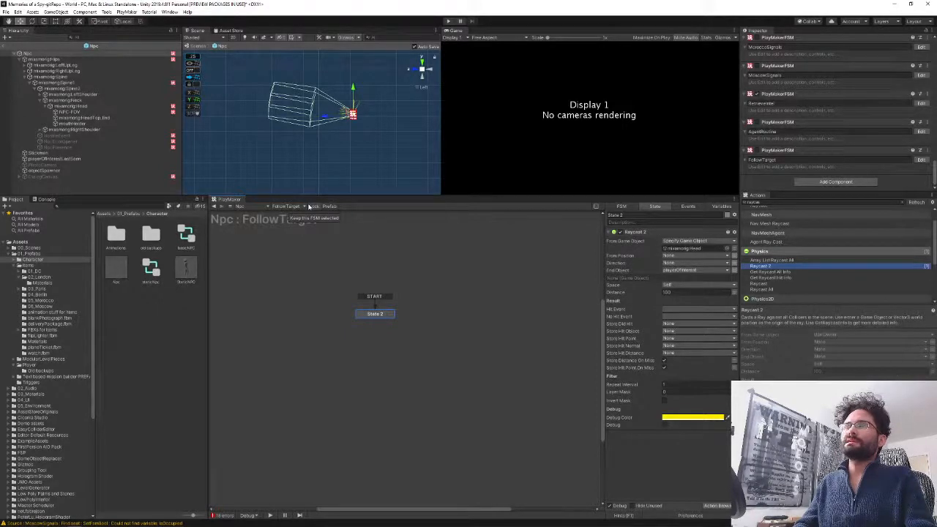
- Review the actions of the NPC-FOV object's NpcSensor FSM and return to the Npc object's FollowTarget FSM
click(71, 111)
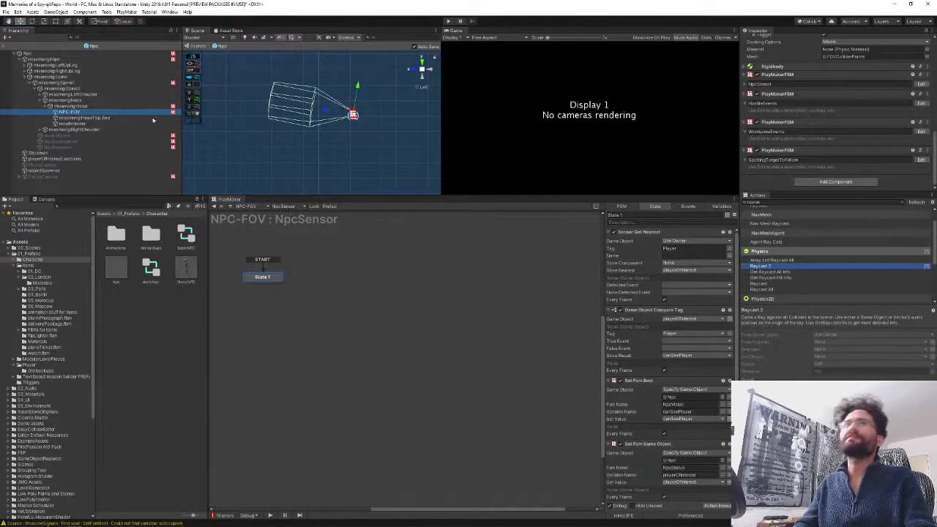
click(28, 55)
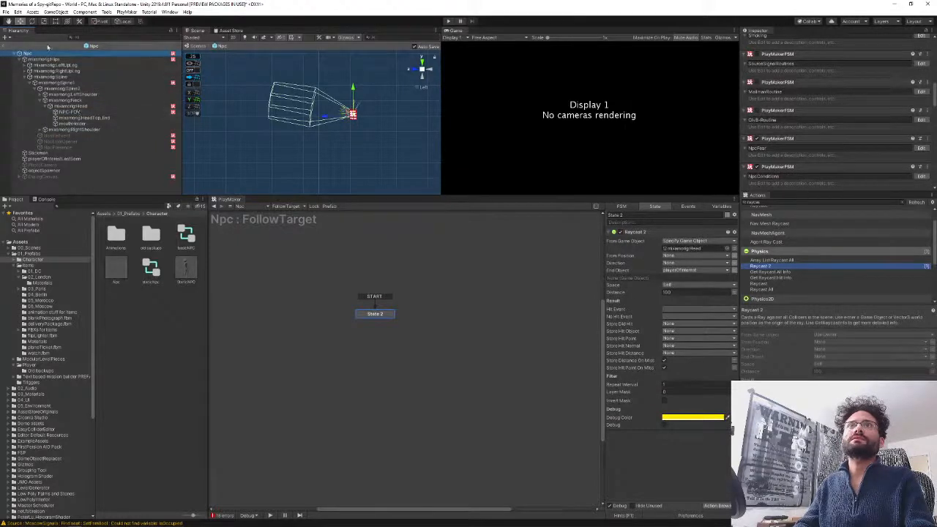
click(82, 112)
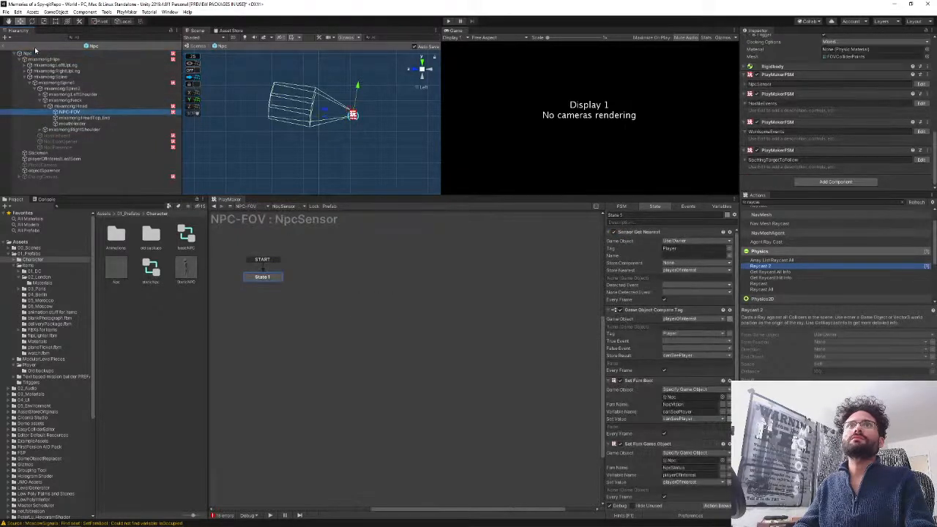
click(32, 55)
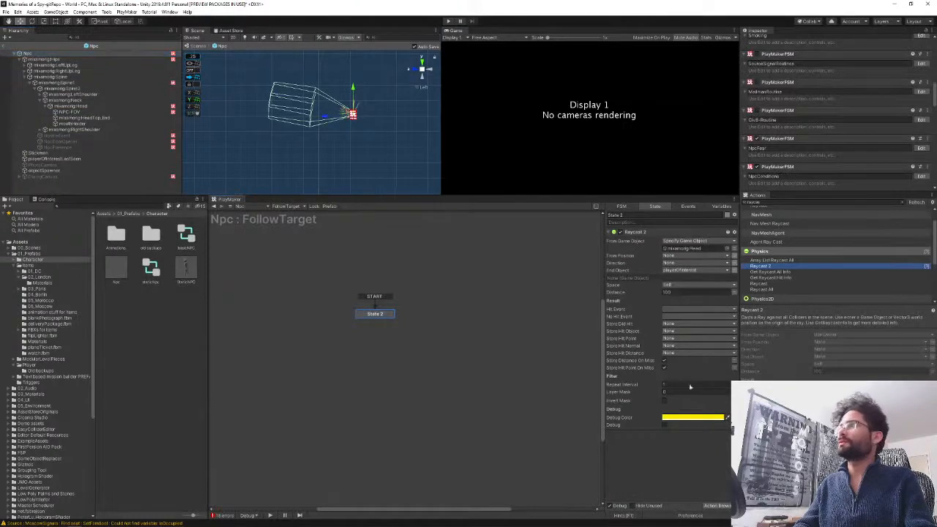
- Add a Get Fsm Game Object action to State 2 and place it above Raycast 2
click(788, 202)
text(get fsm game)
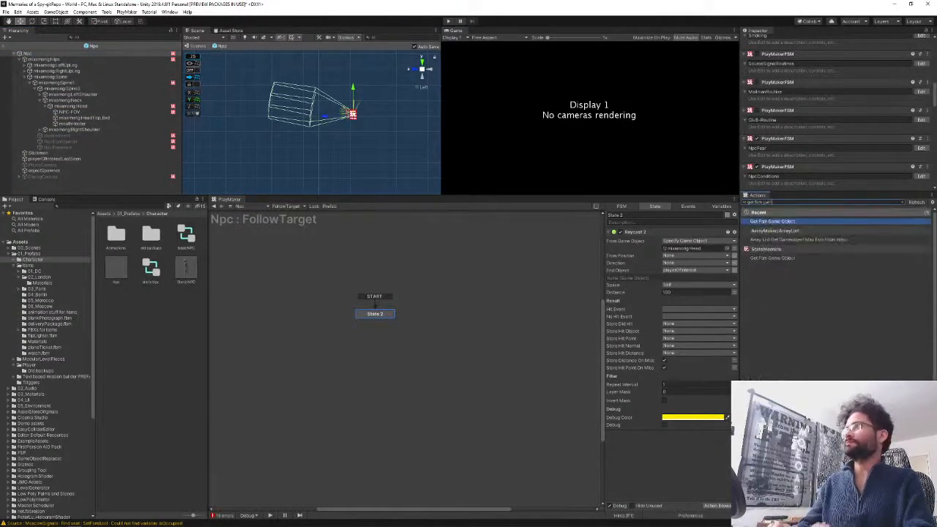
key(Return)
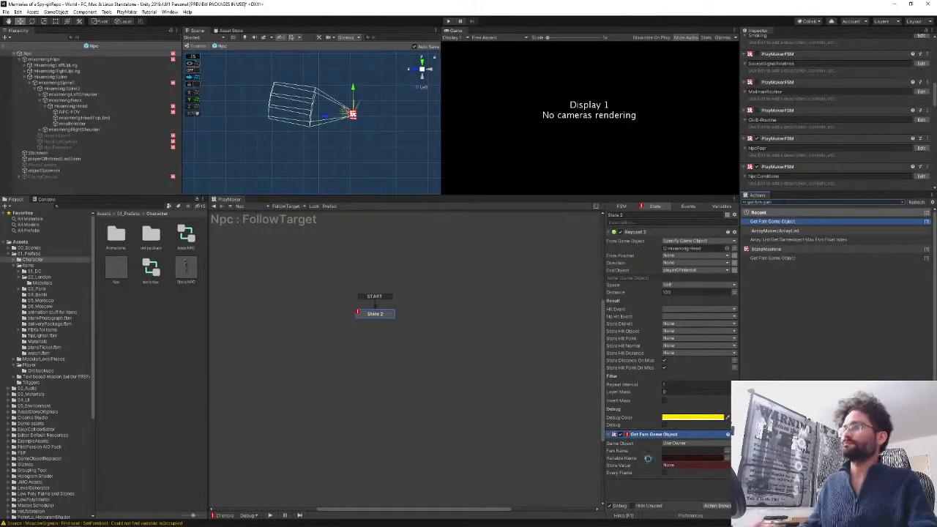
drag(654, 424, 641, 194)
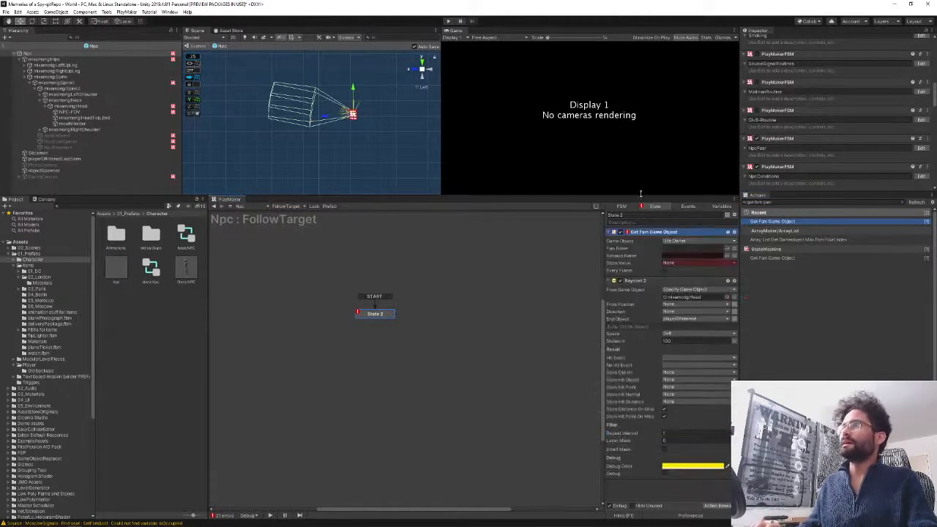
- Make Get Fsm Game Object read playerOfInterest from the owner's NpcVision FSM and store it in the playerOfInterest variable
click(684, 241)
click(681, 247)
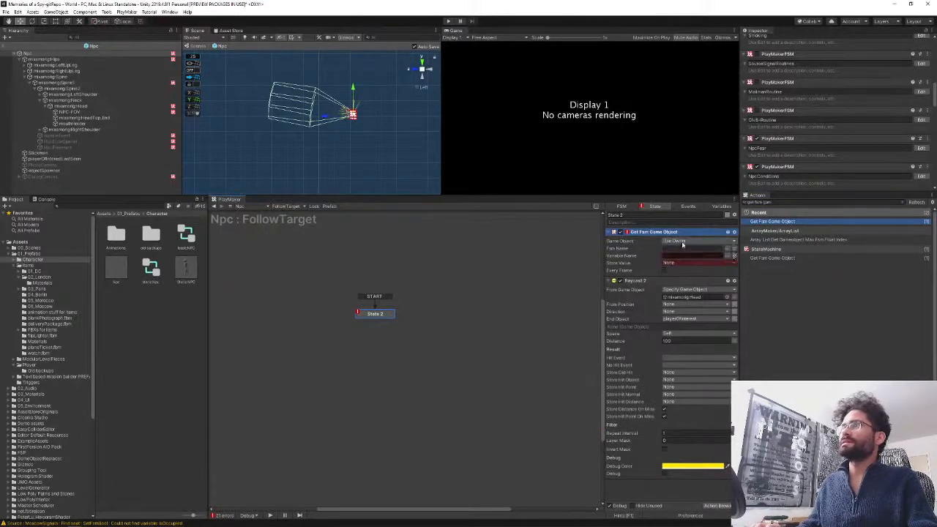
click(727, 249)
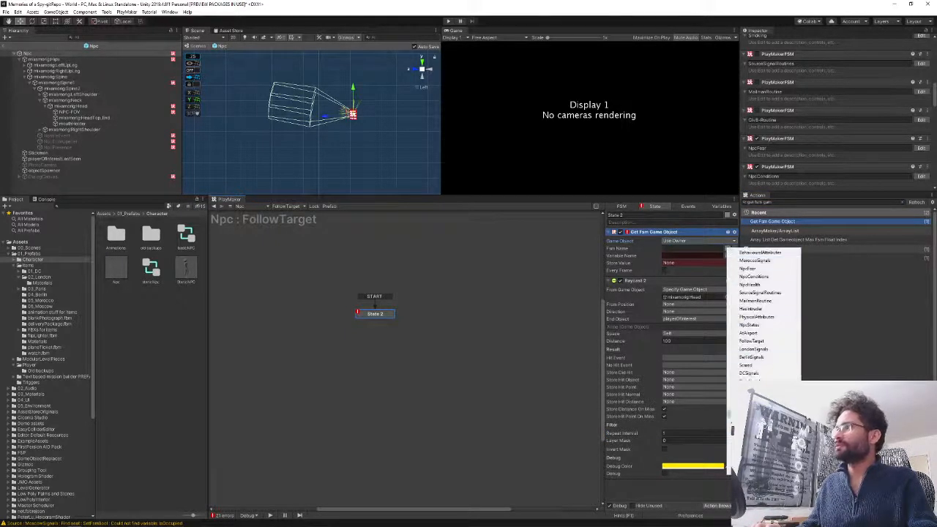
click(755, 423)
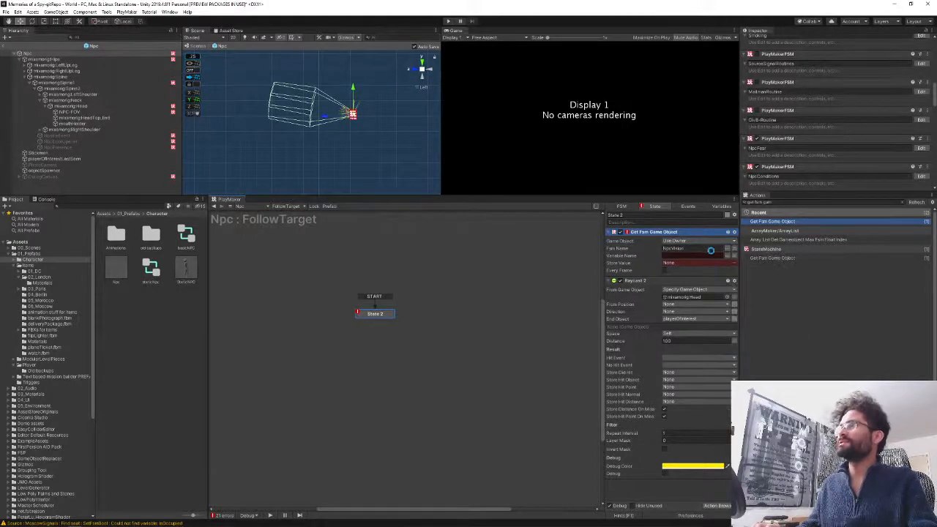
click(728, 256)
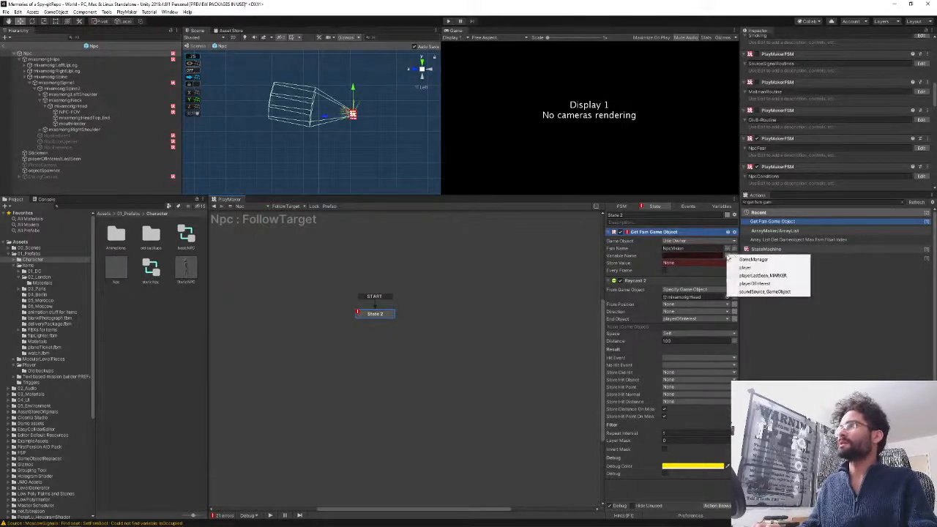
click(773, 283)
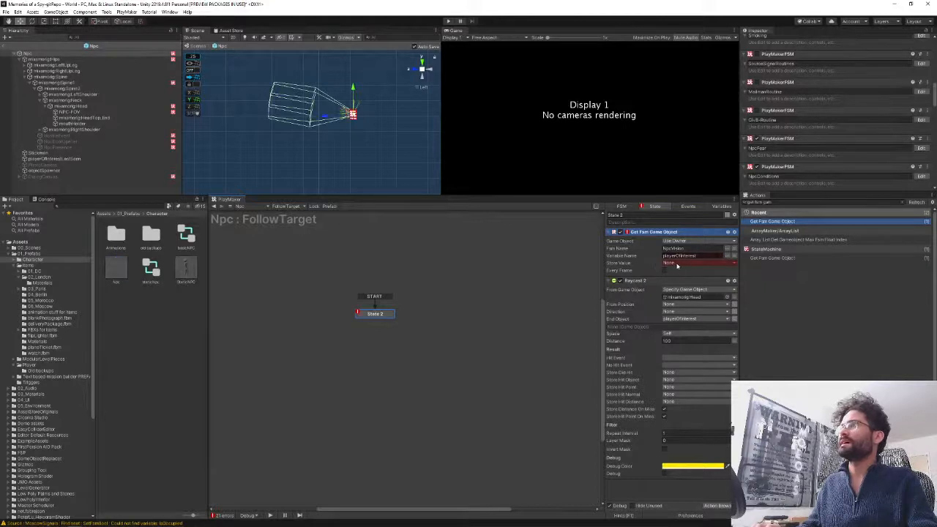
click(679, 264)
click(695, 280)
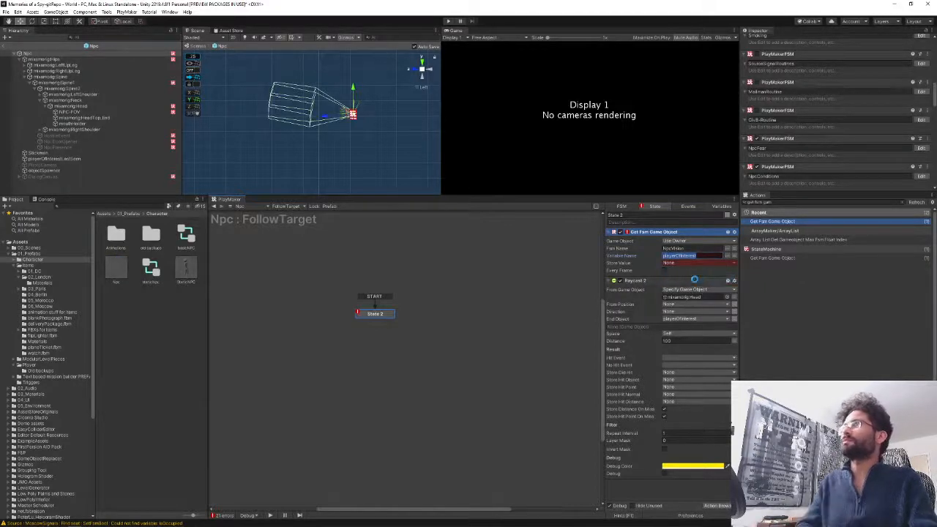
click(662, 500)
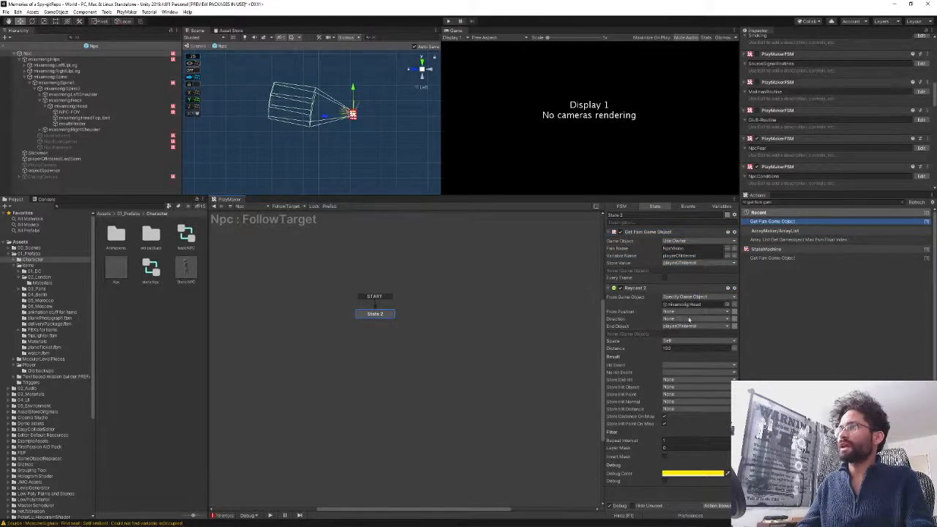
- Set the Raycast 2 Distance to 25
click(681, 349)
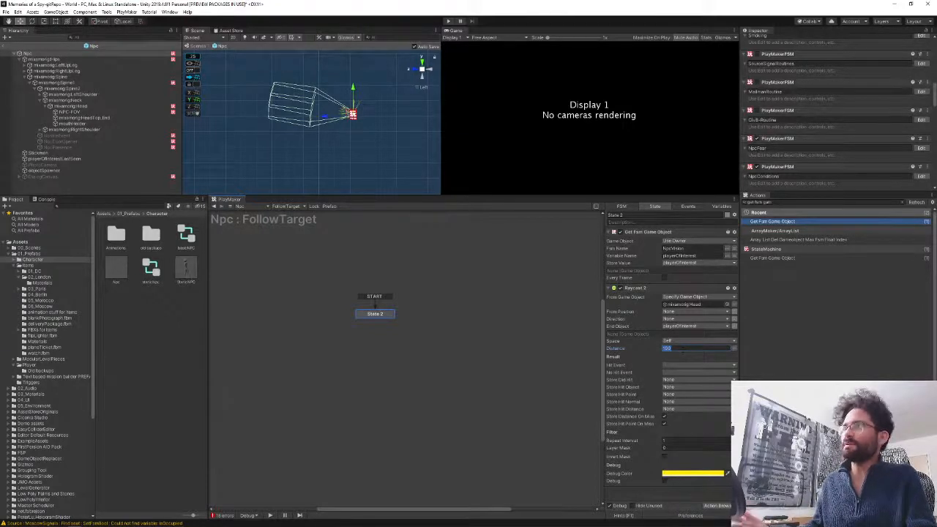
click(683, 351)
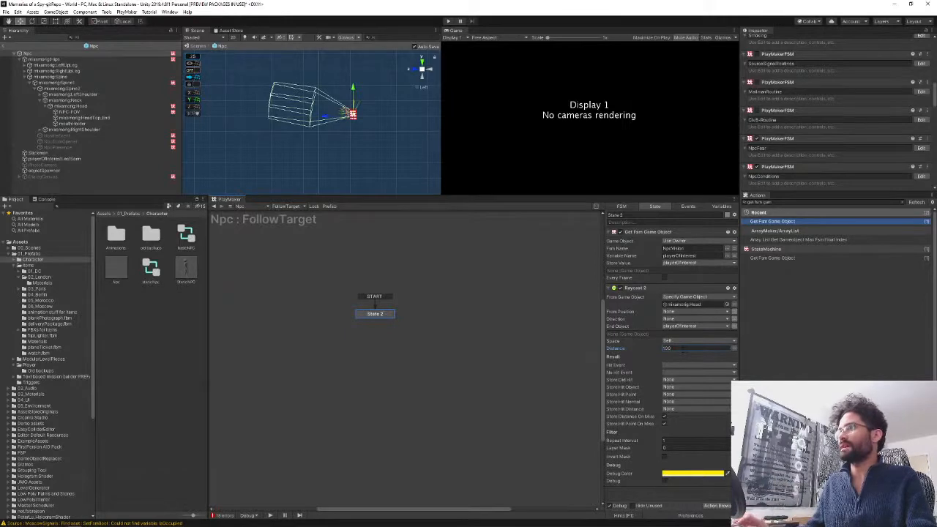
double_click(683, 349)
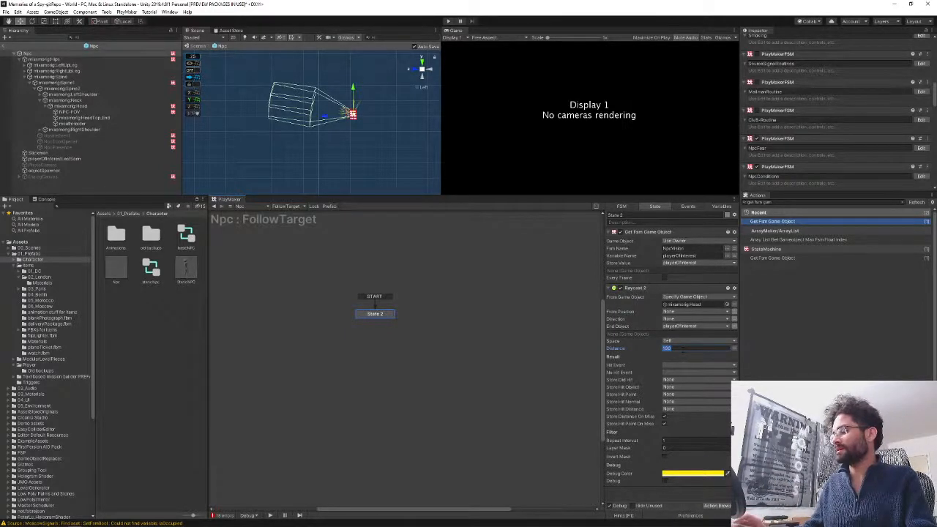
text(25)
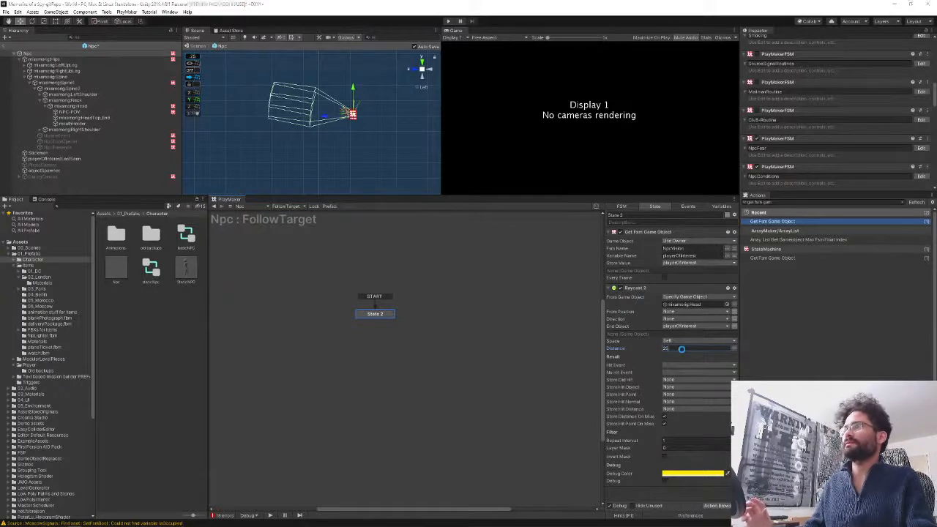
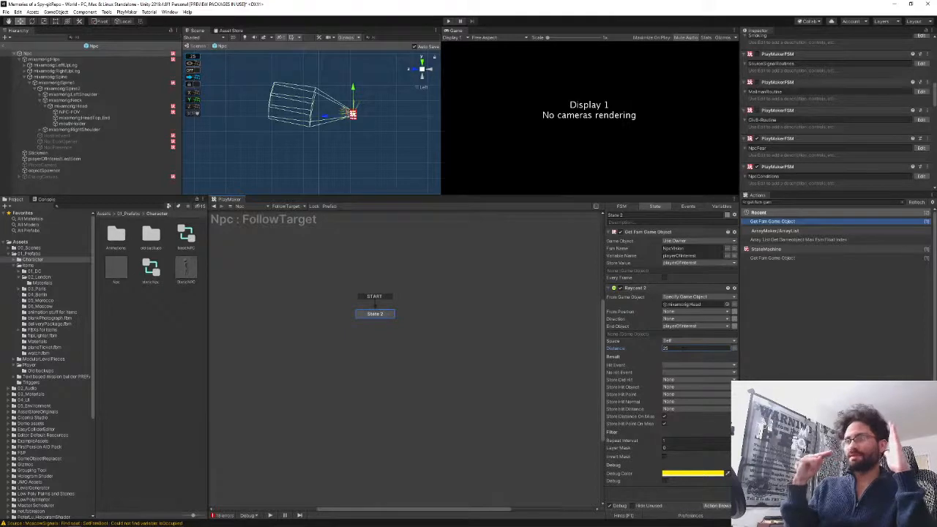
- Search the action library for "direction" and look through the Transform direction actions for a suitable one
click(805, 202)
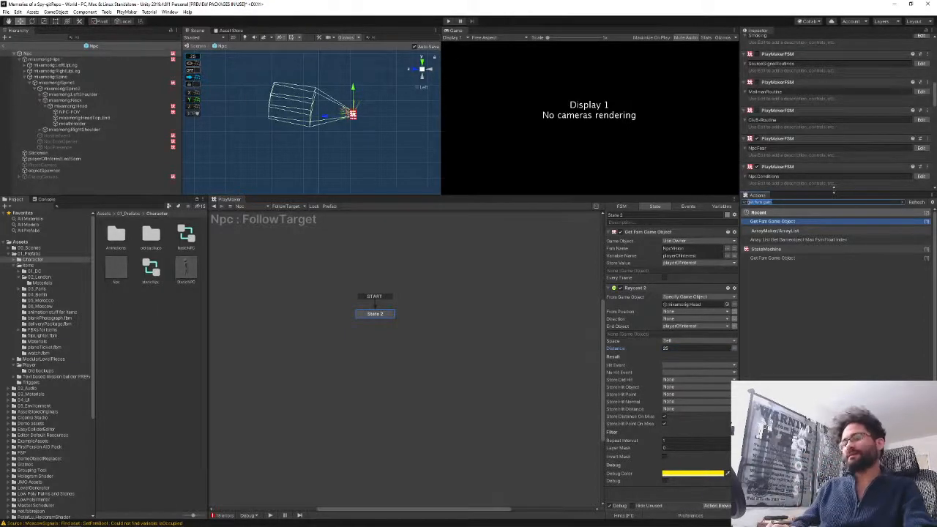
text(direction)
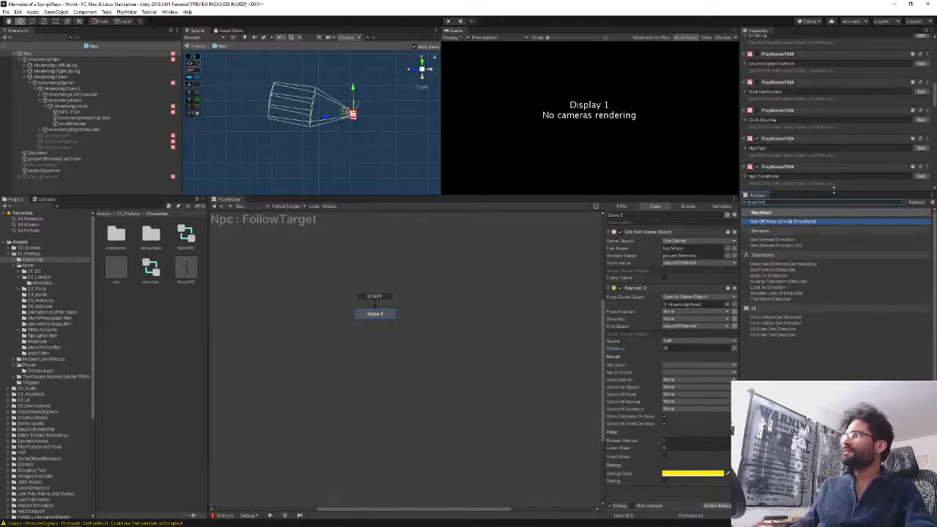
key(Down)
key(Down)
key(Down)
key(Down)
key(Down)
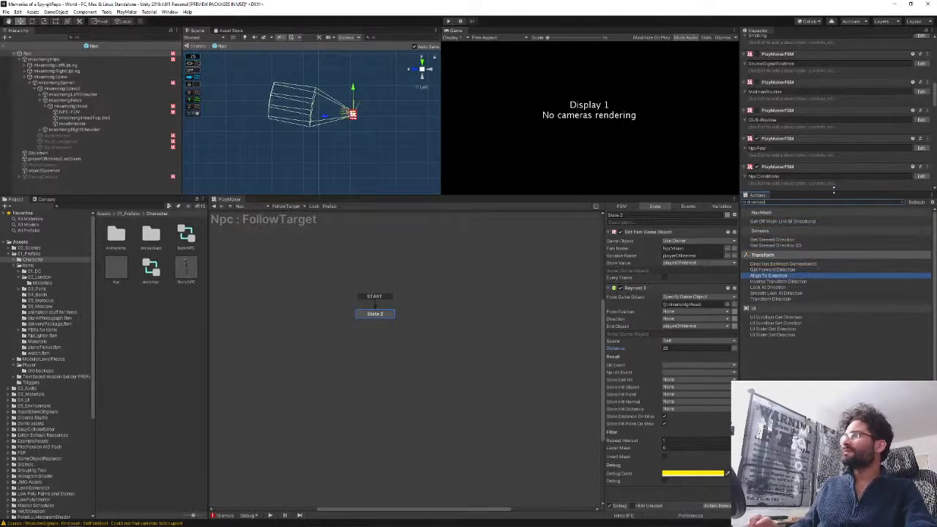
key(Up)
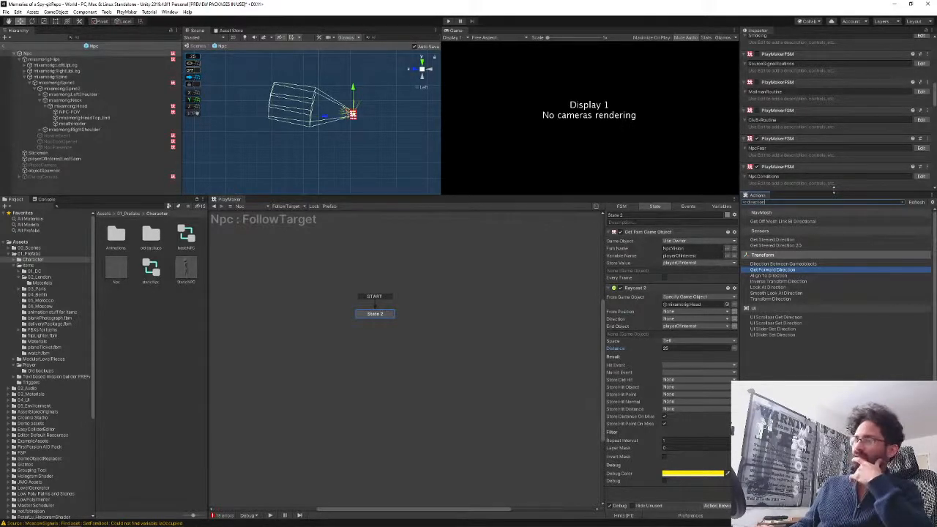
click(769, 276)
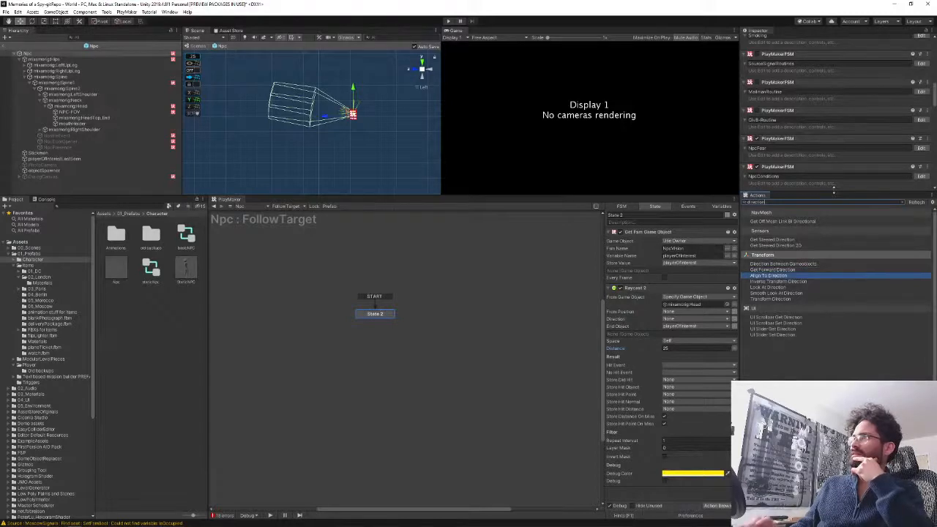
key(Down)
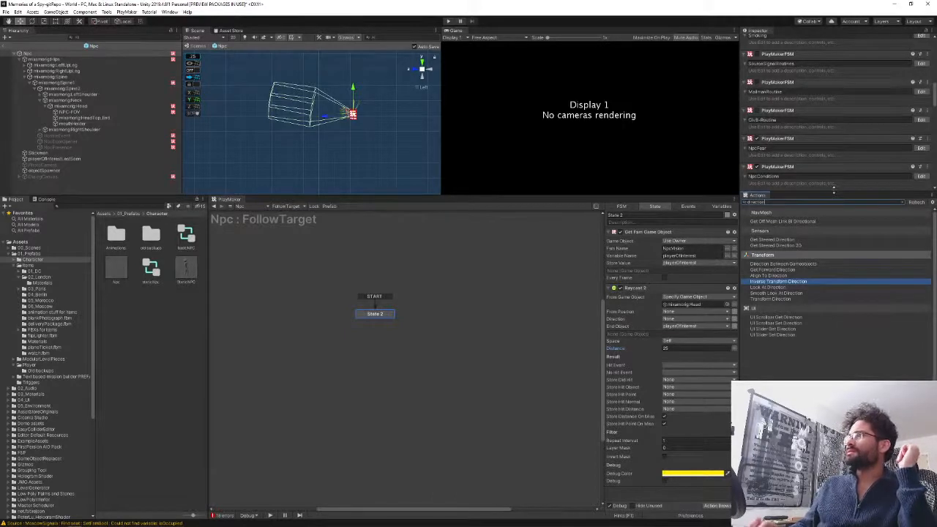
key(Down)
key(Down)
key(Down)
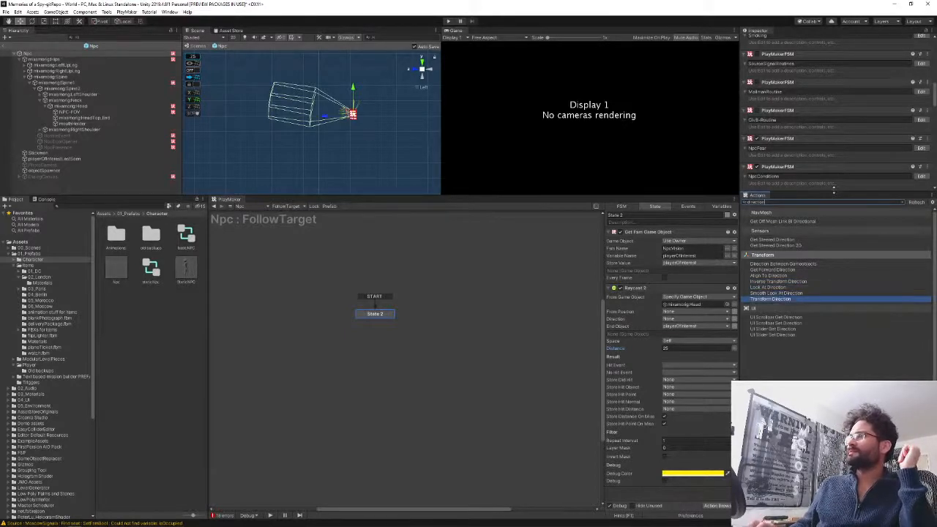
key(Up)
key(Up)
key(Up)
key(Up)
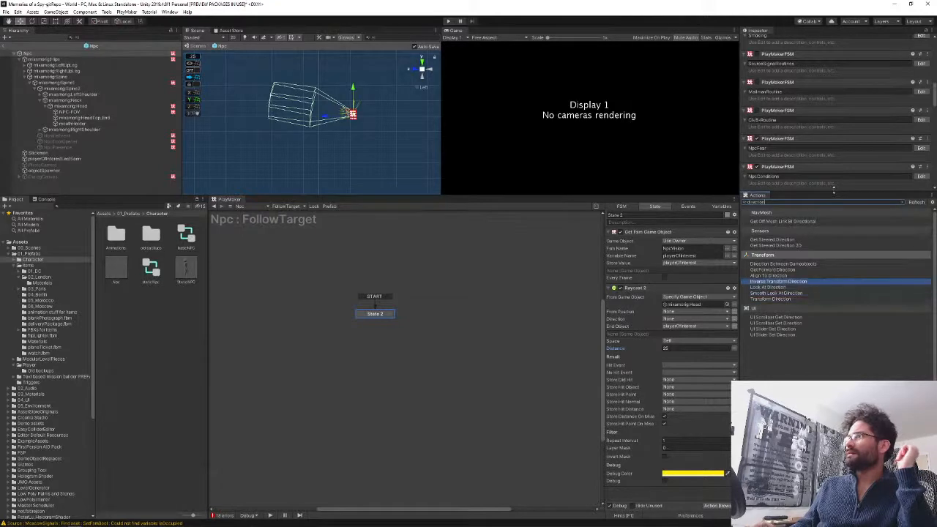
key(Up)
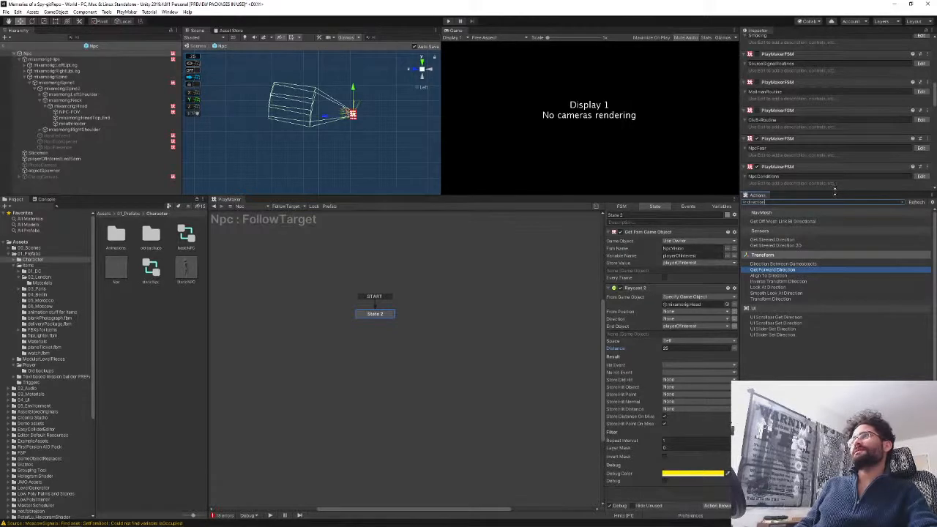
- Search the action library for "angle" and highlight the Get Angle To Target action
key(ctrl+a)
text(angle)
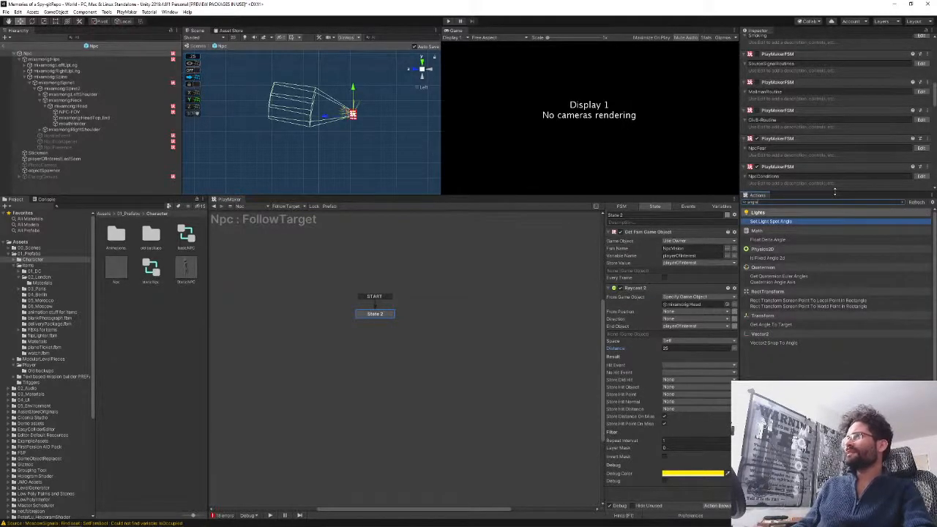
key(Down)
key(Down)
key(Down)
key(Down)
key(Down)
key(Down)
key(Down)
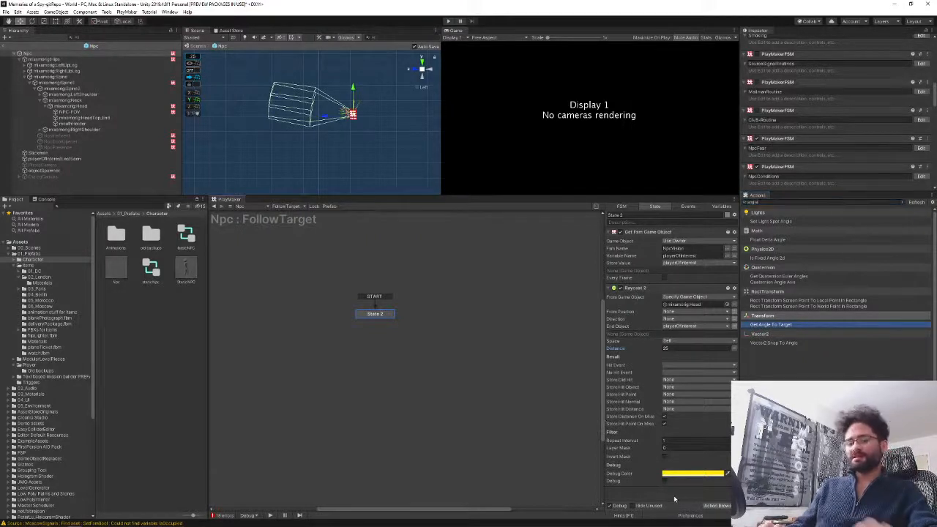
- Bring up the PlayMaker Ecosystem browser over the FSM graph and search it for "line of sight"
key(alt+Tab)
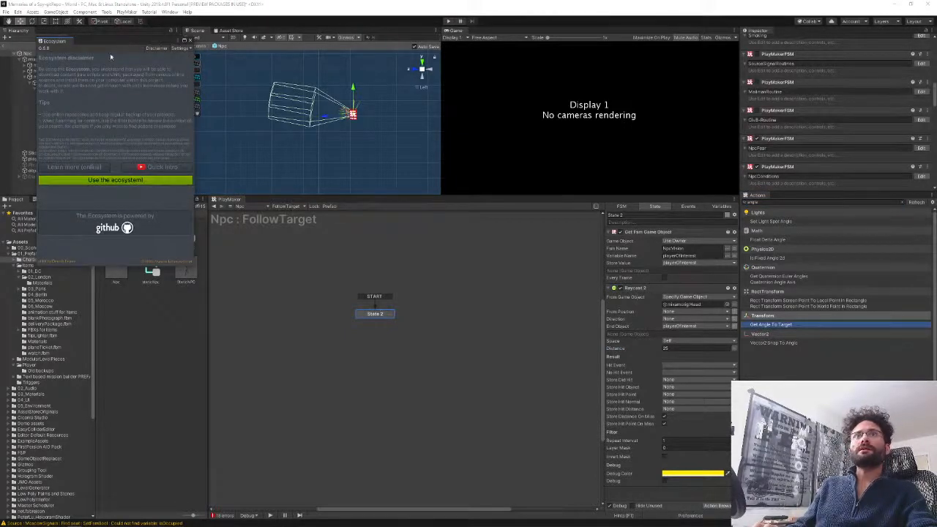
click(101, 182)
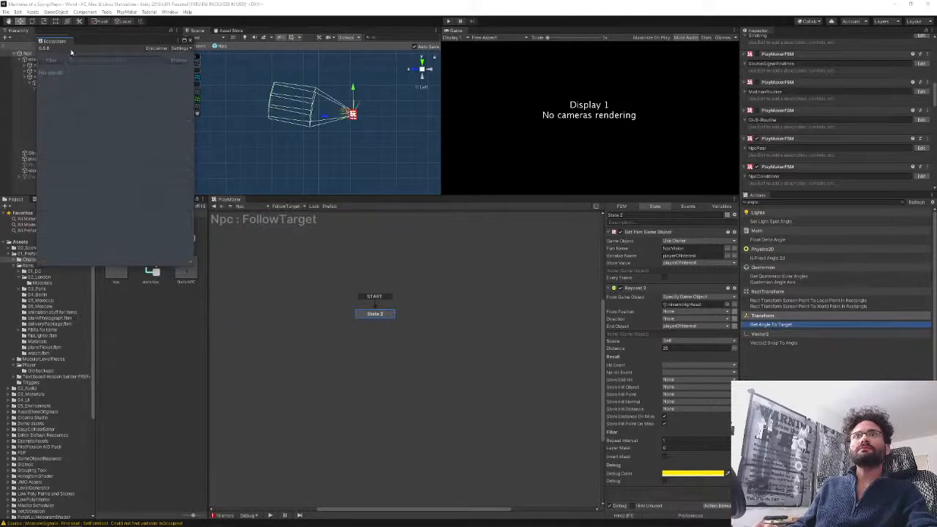
drag(82, 42, 451, 243)
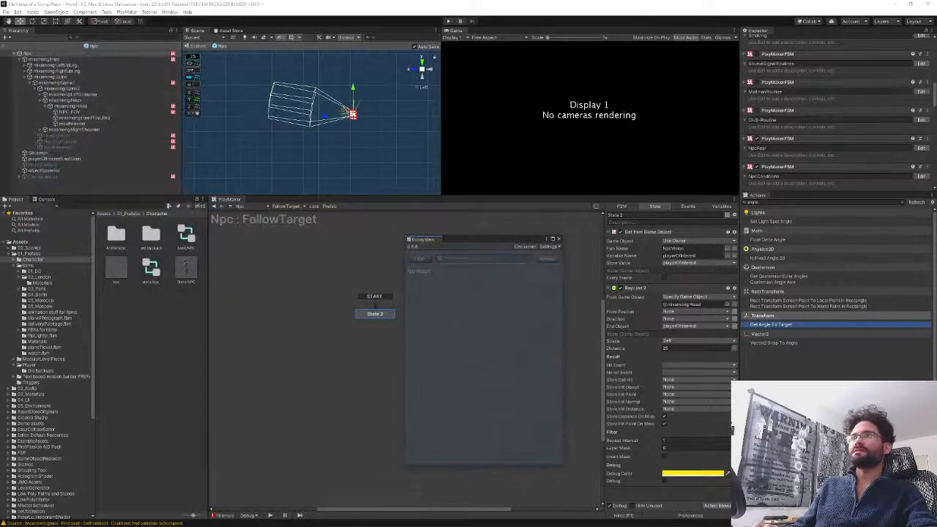
click(464, 258)
text(angl of sight)
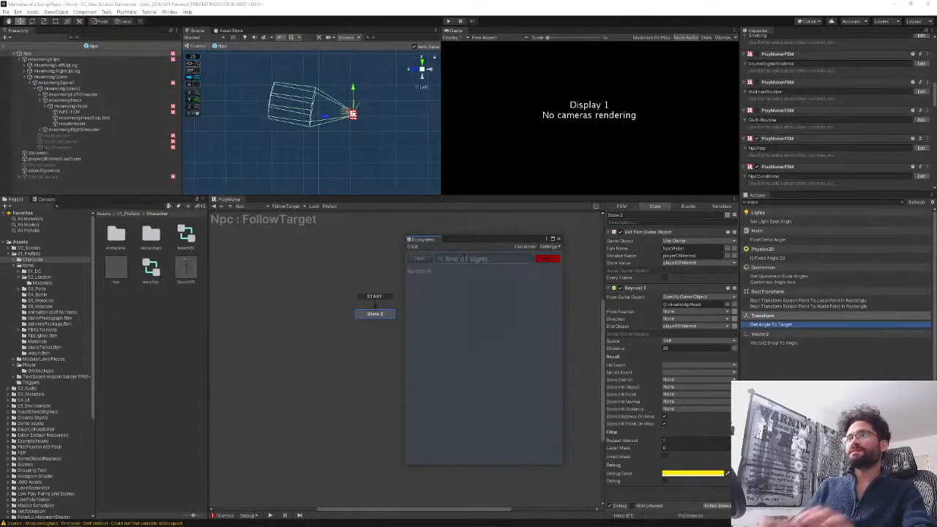
key(Return)
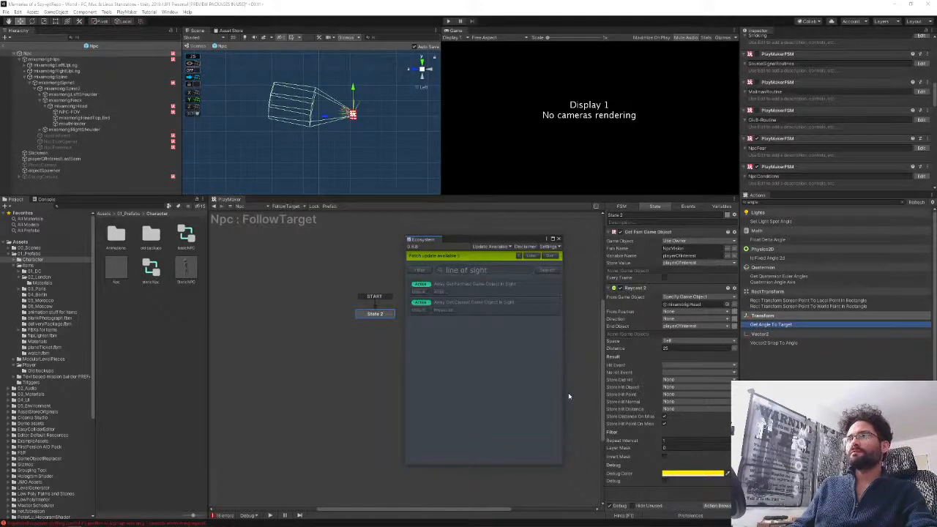
- Check the Array Get Closest Game Object In Sight result, and search the Ecosystem for "view" and browse the results
click(513, 305)
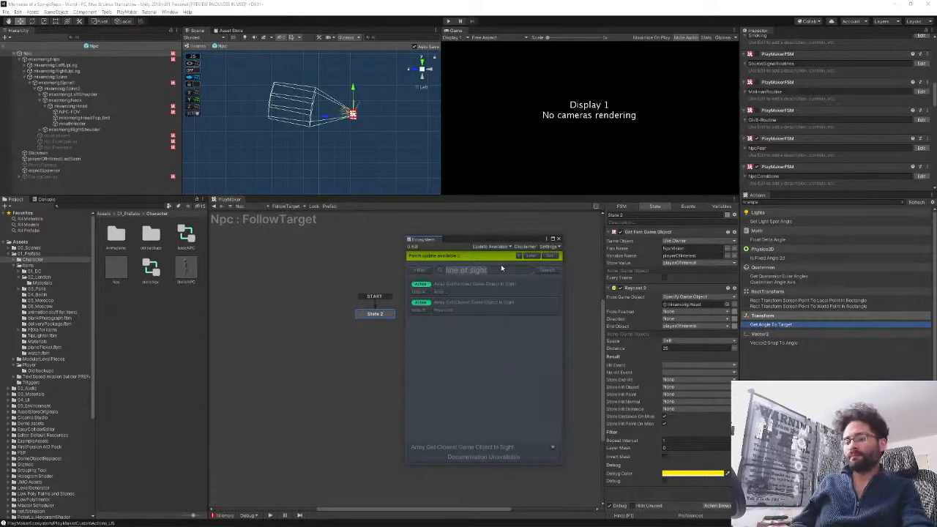
key(BackSpace)
text(v)
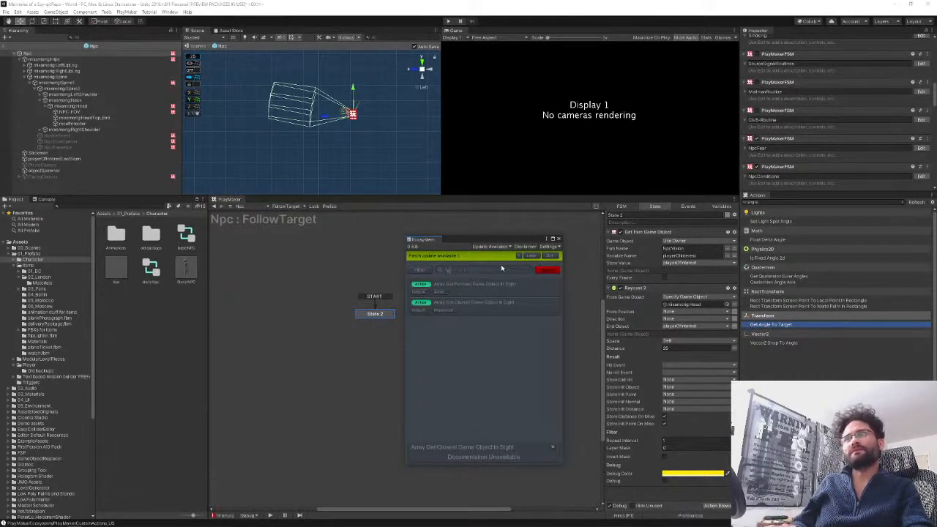
text(iew)
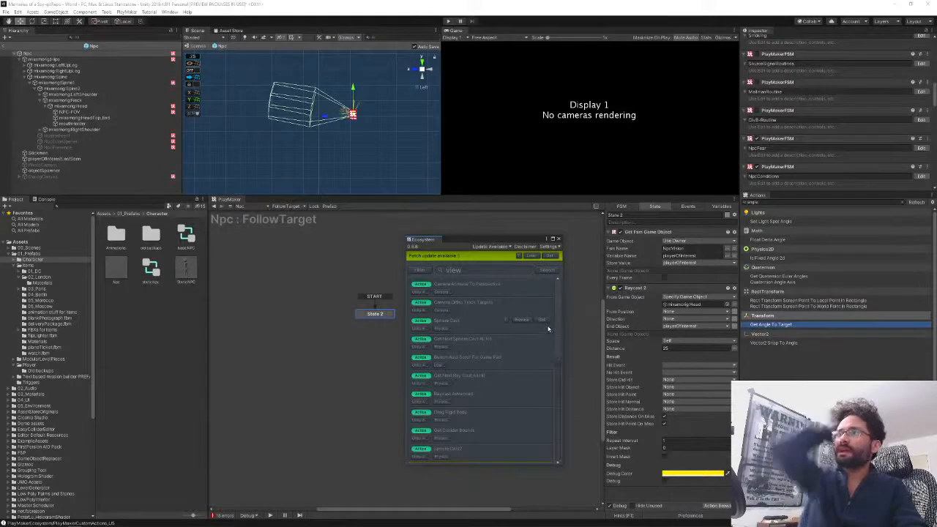
drag(559, 330, 550, 431)
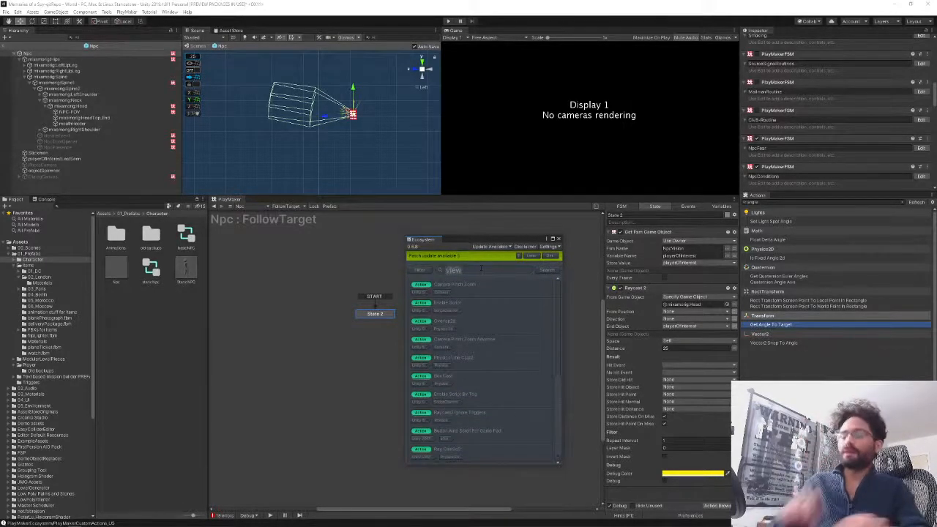
- Search the Ecosystem for "FOV" and close the Ecosystem browser
key(BackSpace)
key(BackSpace)
key(BackSpace)
key(BackSpace)
text(FOV)
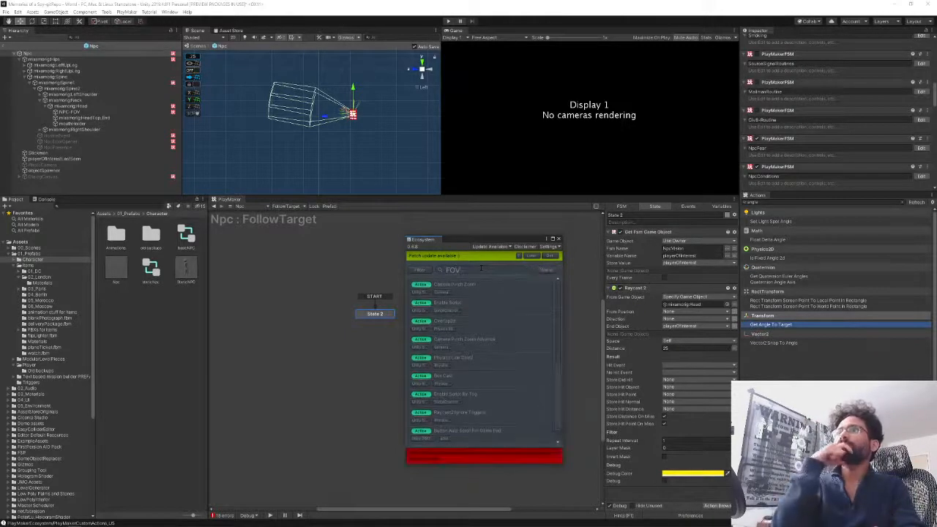
click(558, 239)
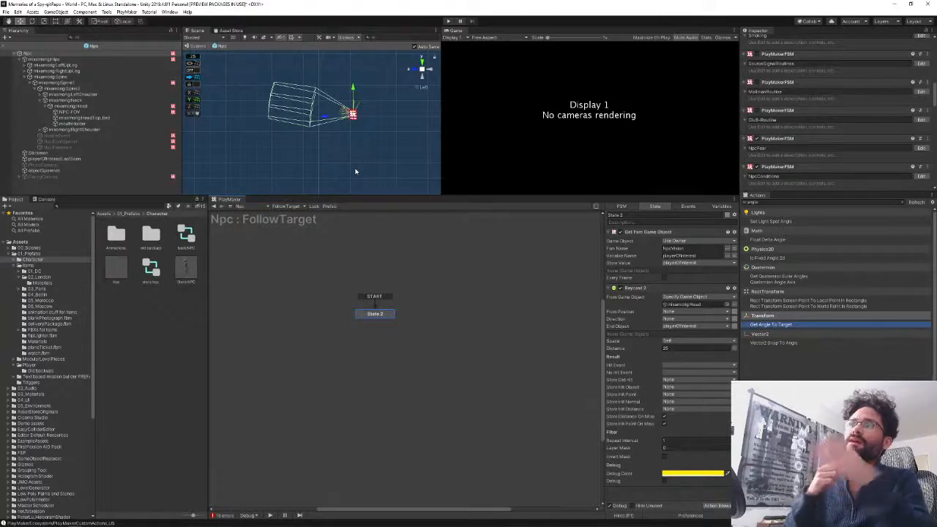
- Delete the Raycast 2 action from State 2 and rename the state "Waiting to see player"
click(655, 288)
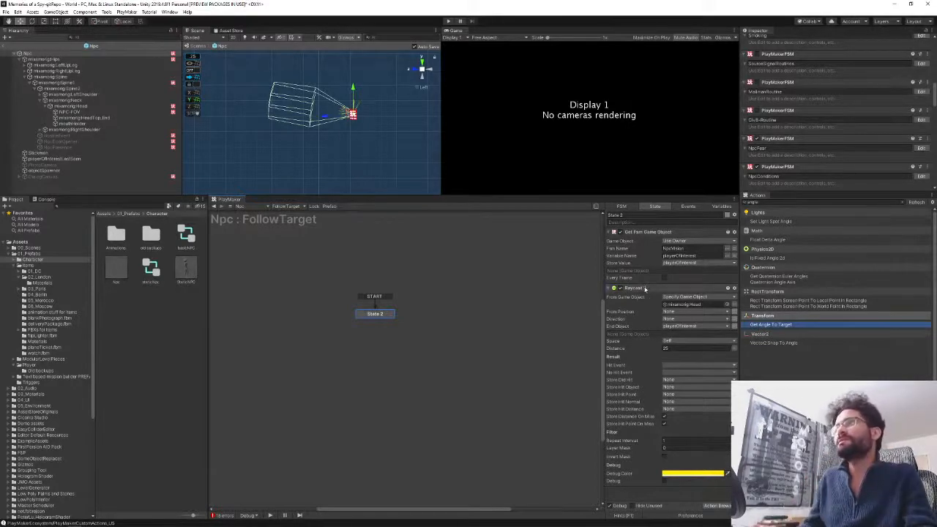
key(Delete)
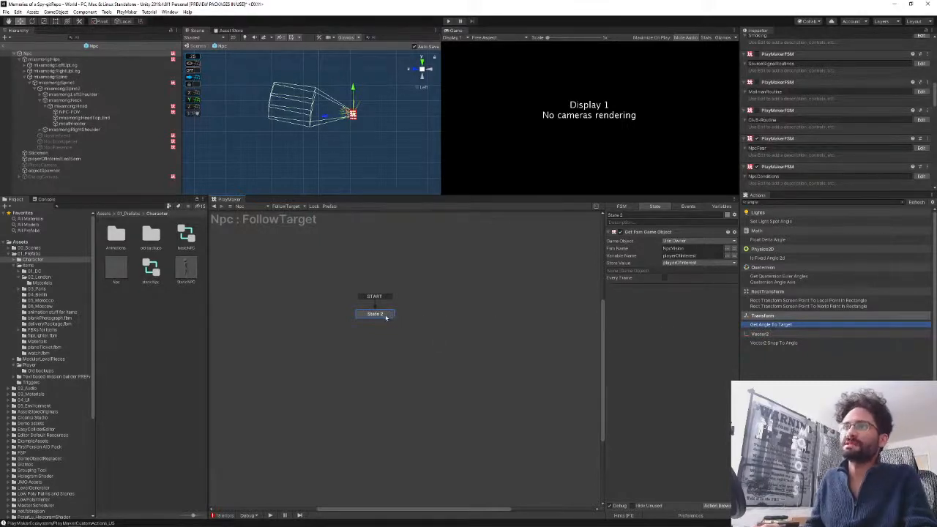
middle_drag(399, 320, 364, 317)
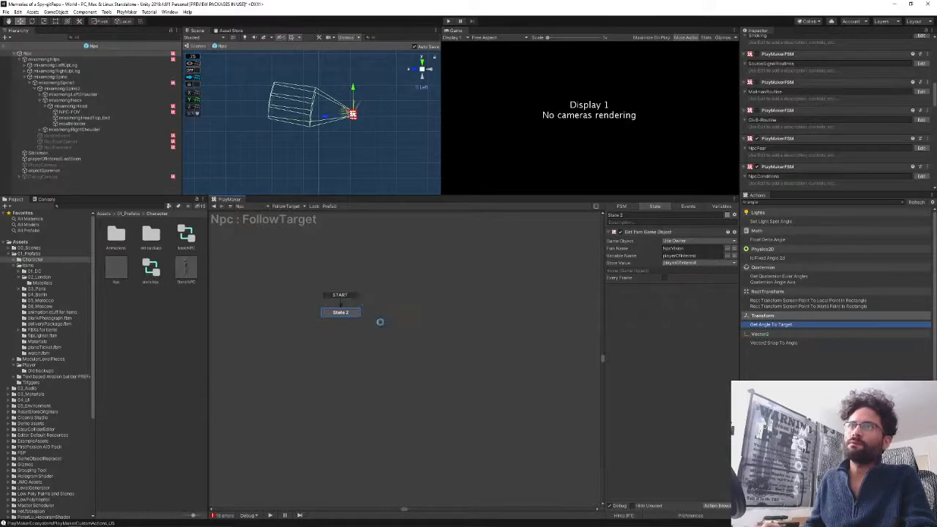
click(626, 215)
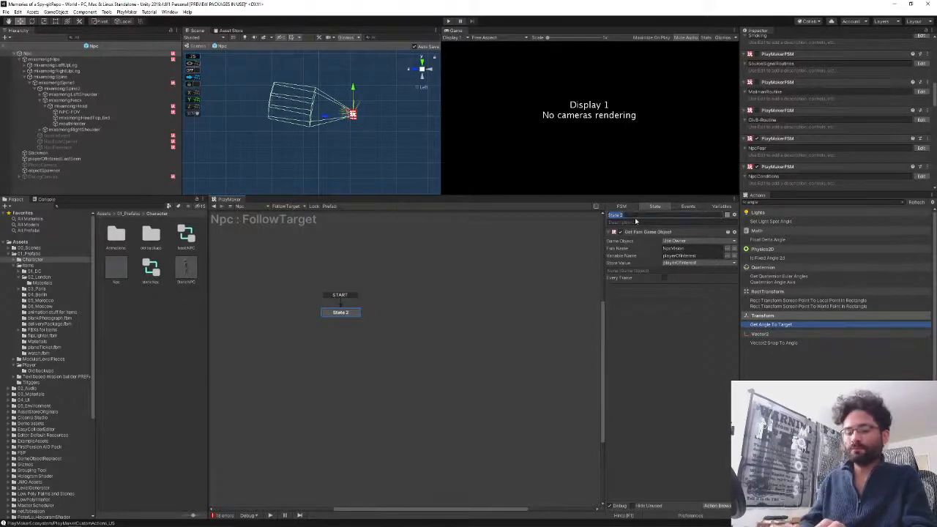
text(Walking to see player)
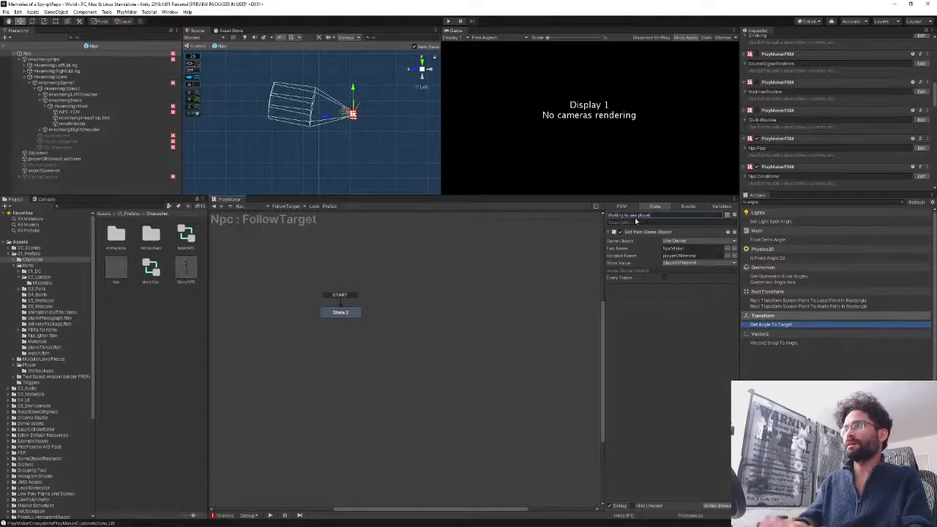
key(Return)
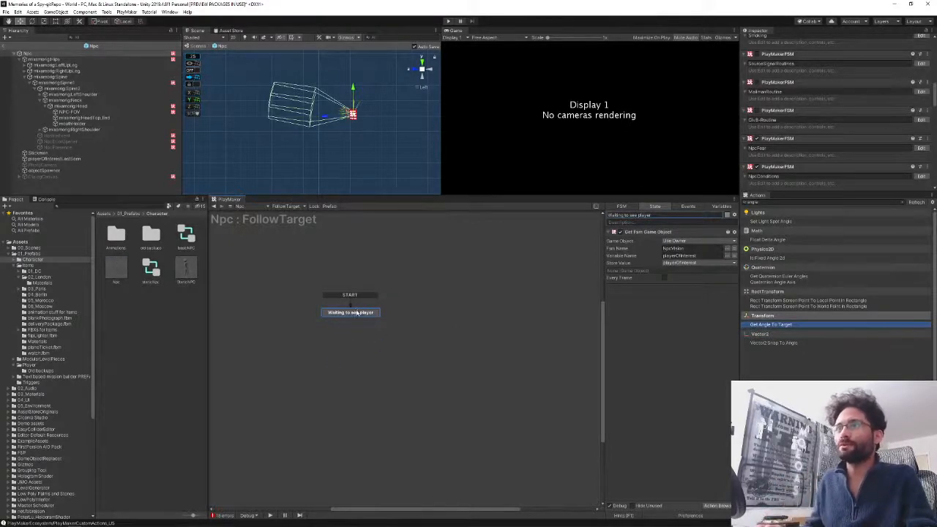
- Reposition the "Waiting to see player" state and add a new state beside it named "check distance"
drag(351, 315, 317, 321)
ctrl+click(388, 320)
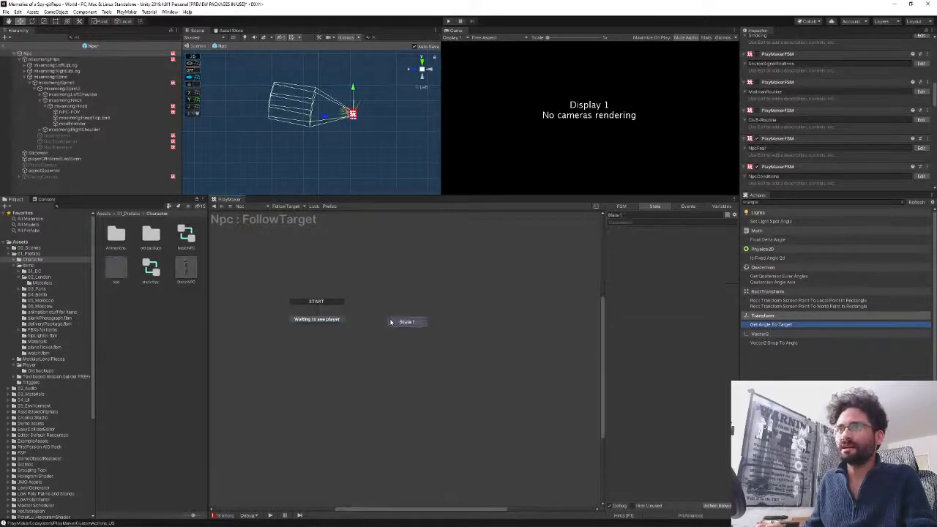
drag(406, 323, 401, 321)
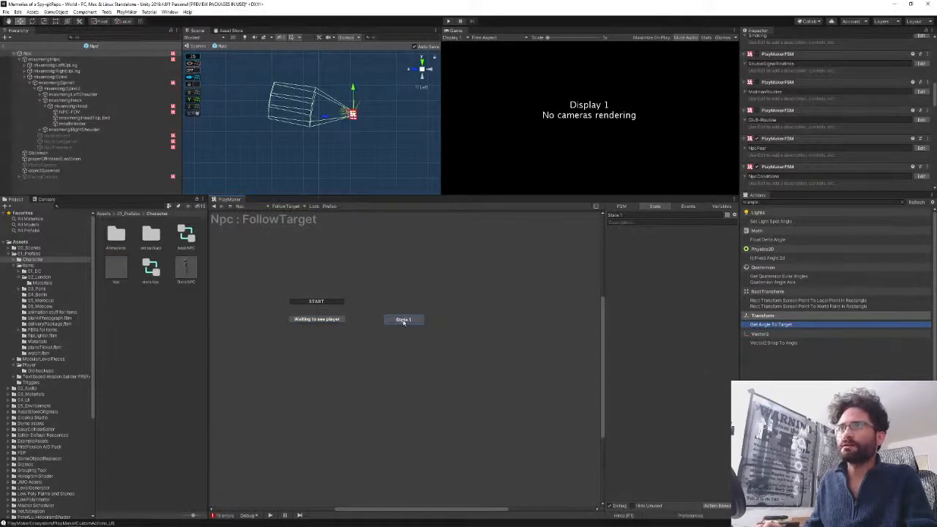
click(641, 215)
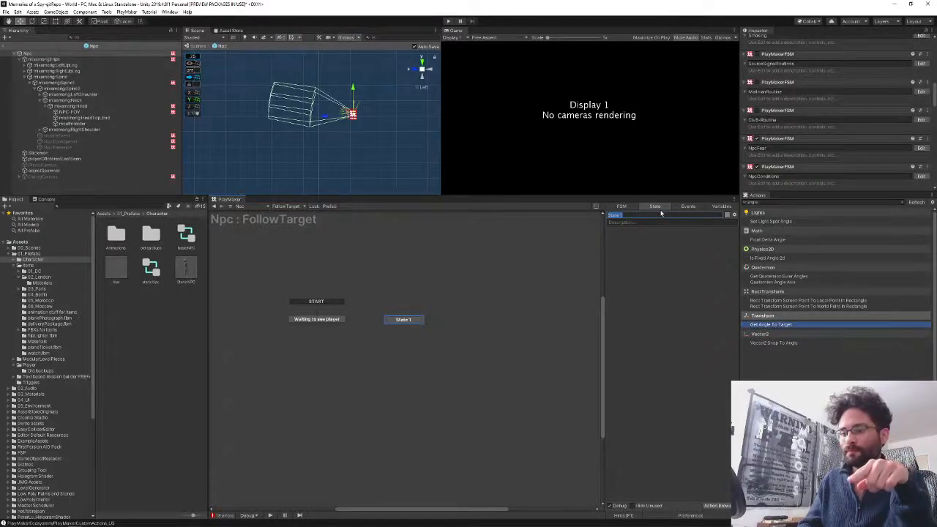
text(Check distance)
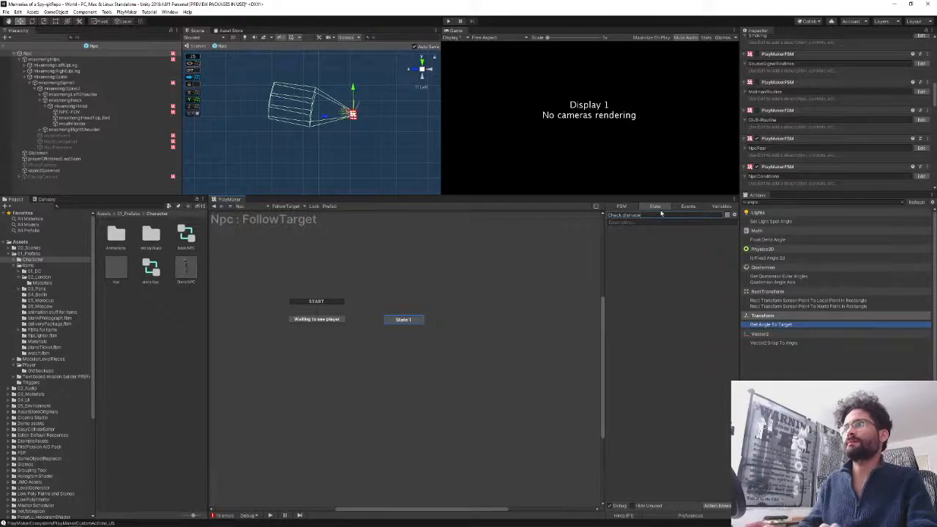
key(ctrl+a)
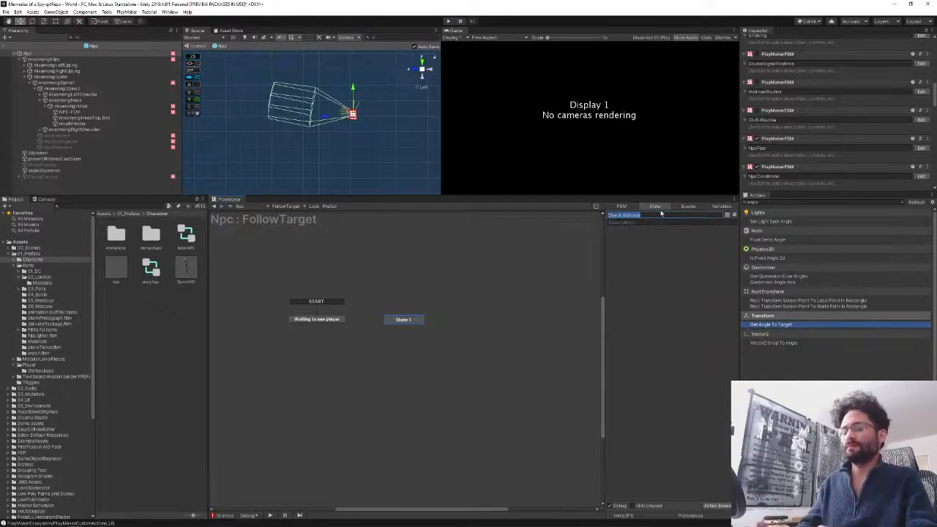
text(Check distance)
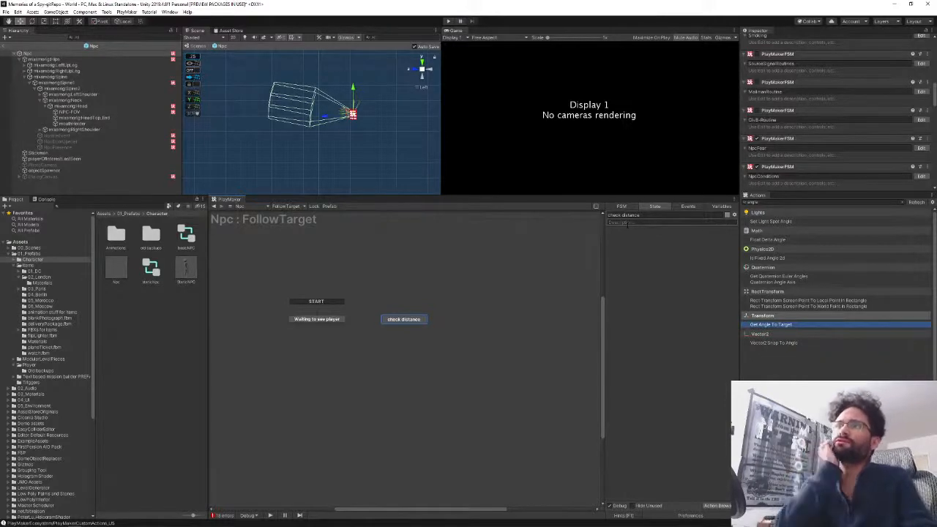
- Rename the "check distance" state to "Check too far / check too close"
click(650, 216)
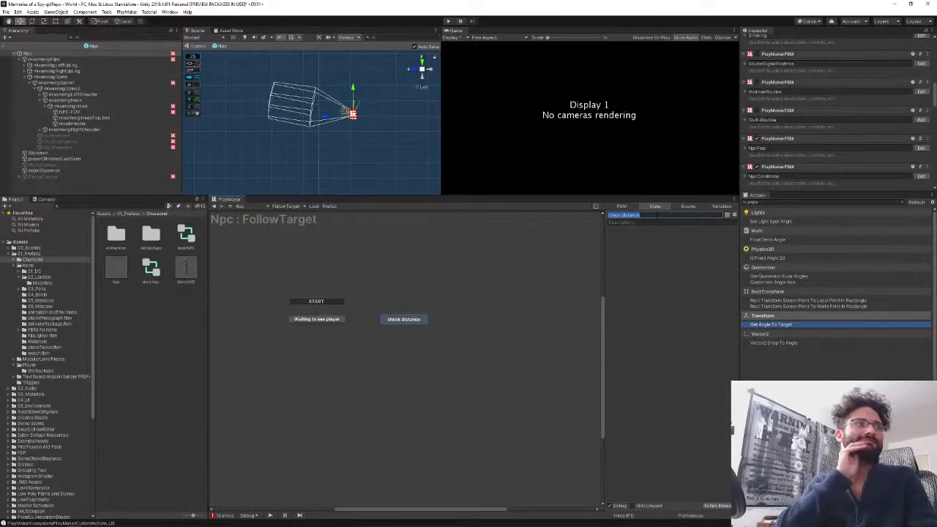
click(649, 216)
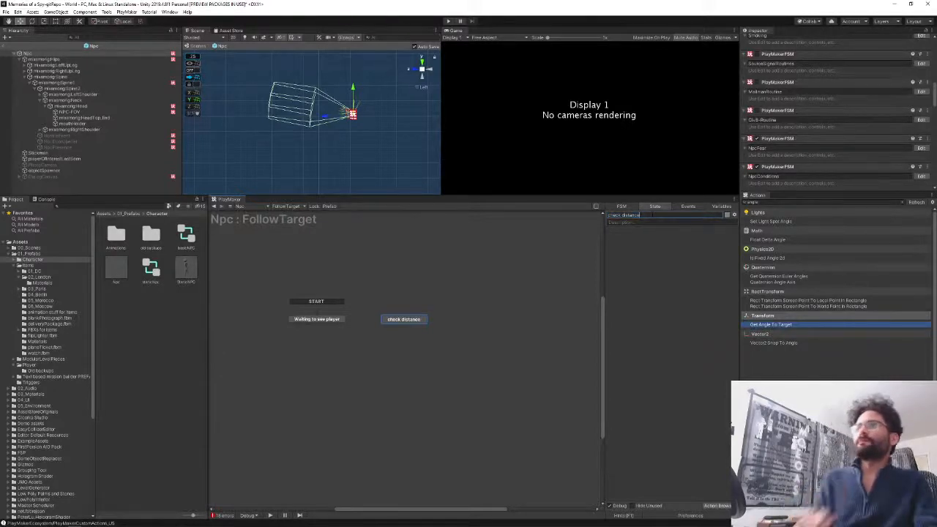
click(336, 321)
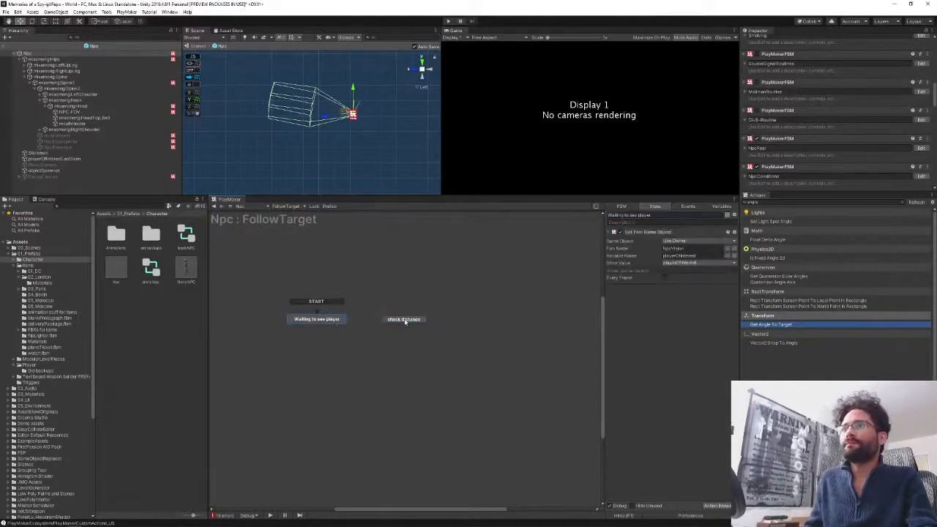
click(406, 321)
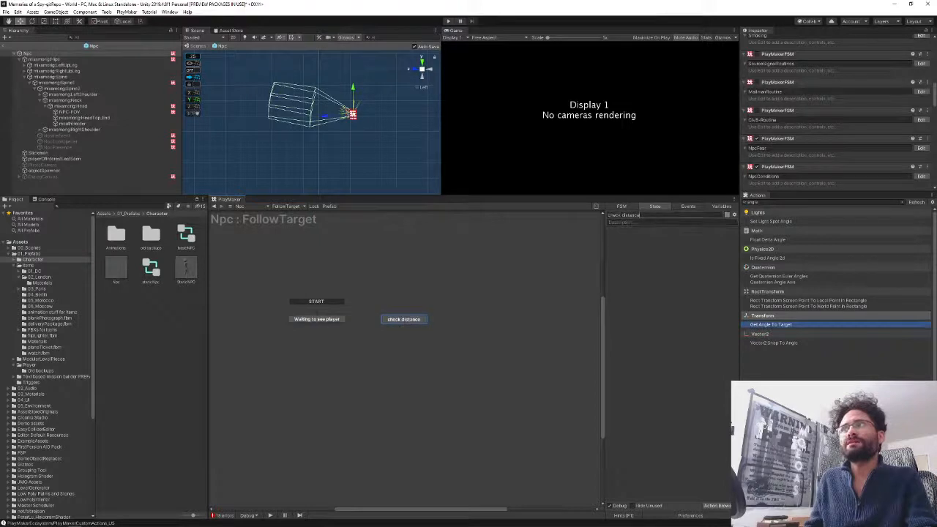
click(651, 215)
click(641, 222)
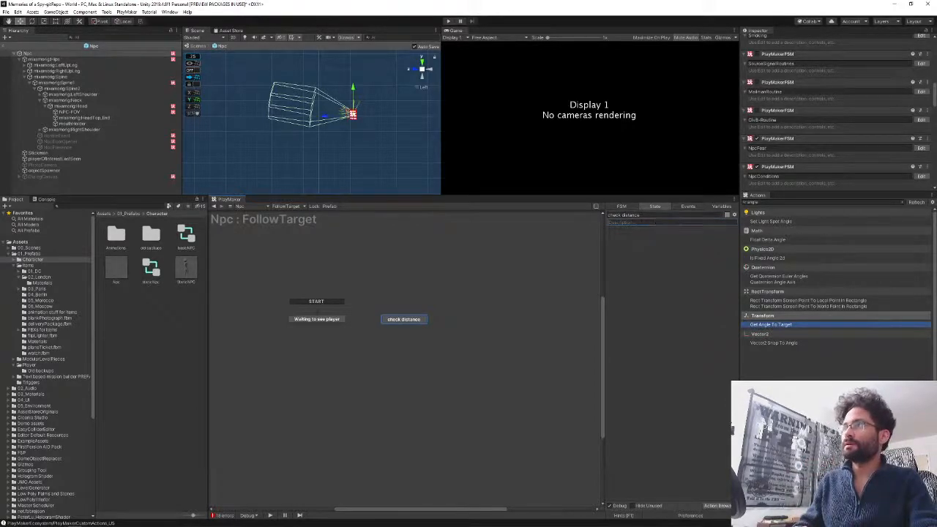
click(648, 214)
text(Check look)
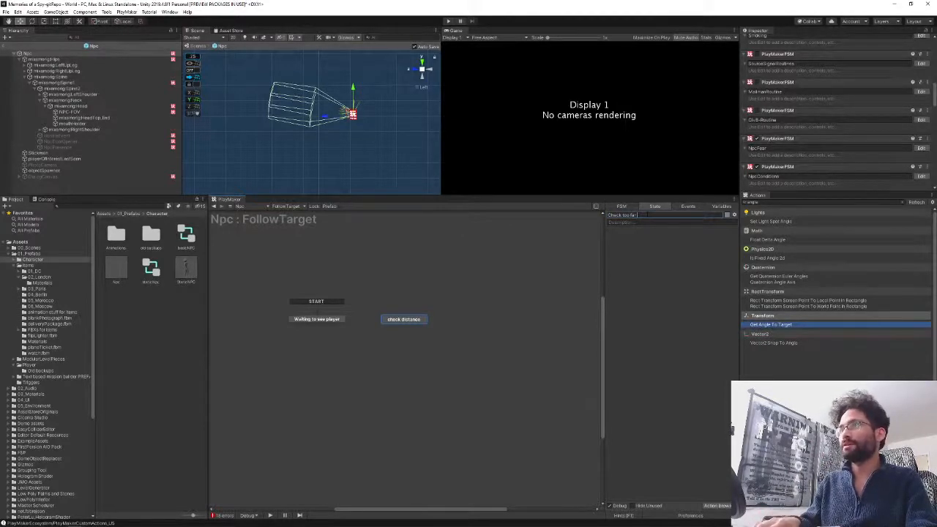
text(/ check)
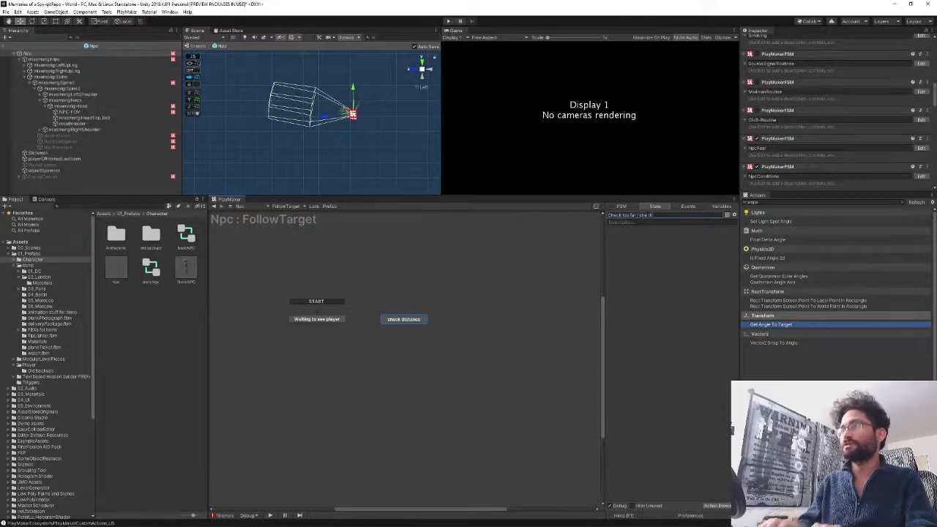
text( too close)
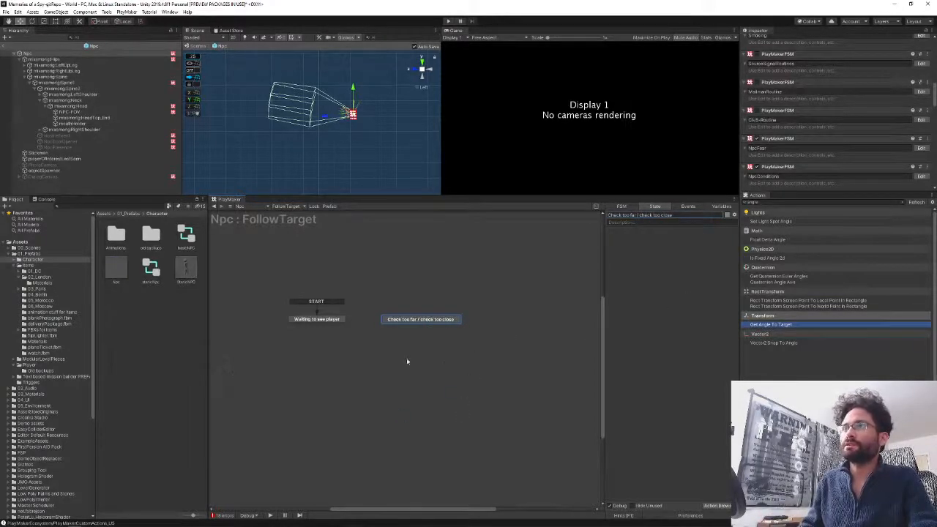
- Add a state named "too far" above the "Check too far / check too close" state
ctrl+click(418, 287)
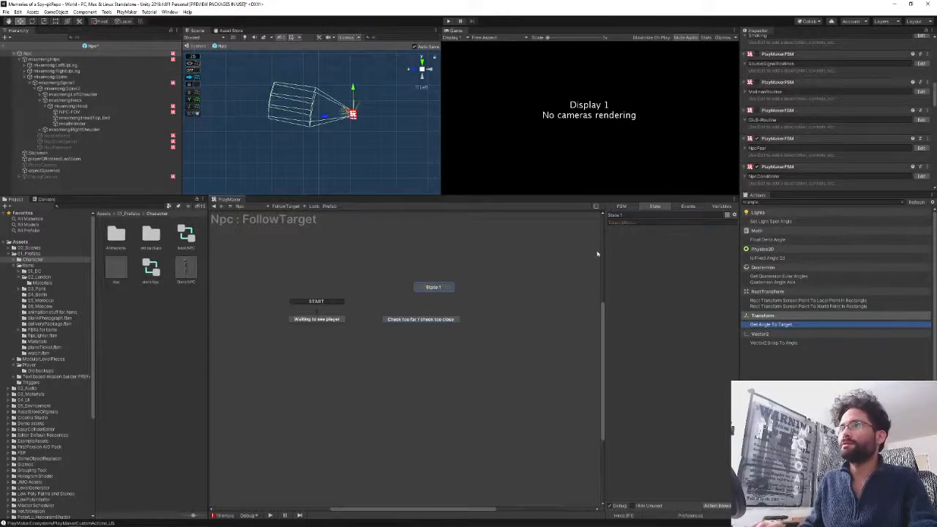
click(636, 216)
text(too far)
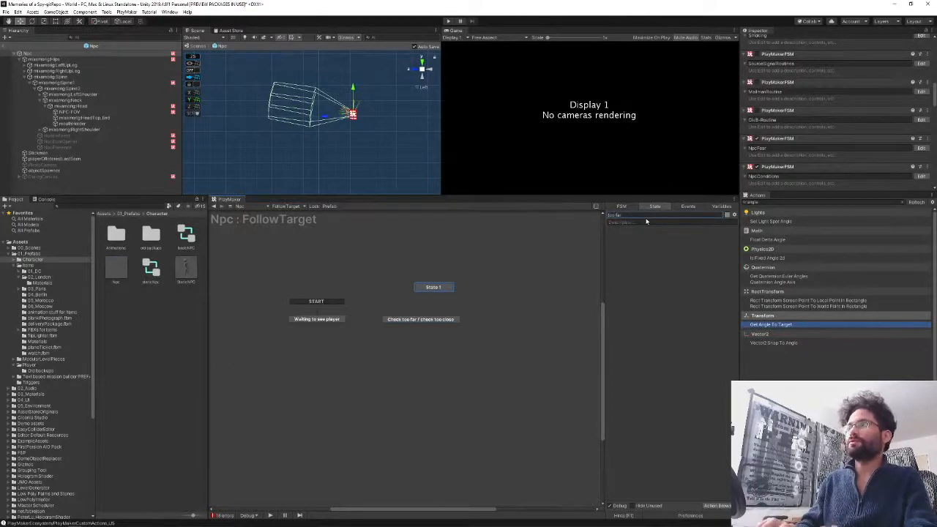
- Add a state named "too close" and place it below the "Check too far / check too close" state
ctrl+click(440, 358)
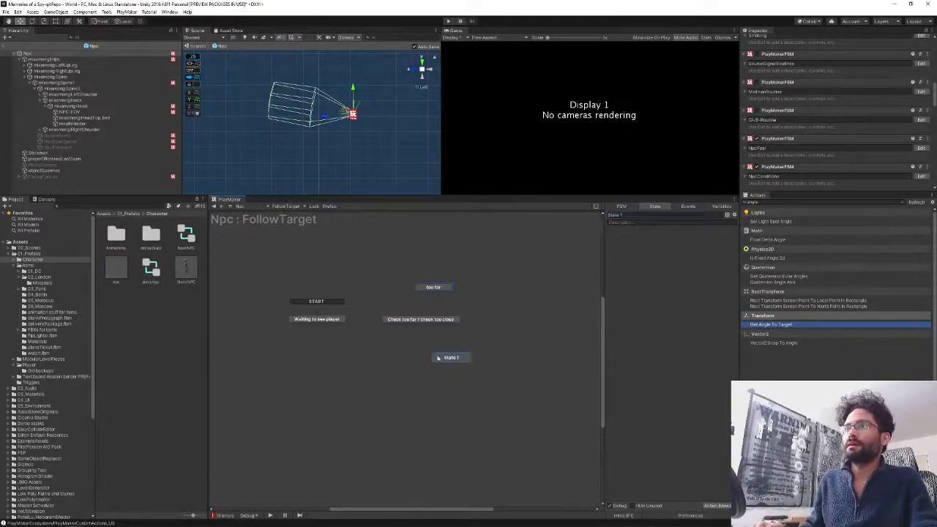
click(637, 215)
text(too)
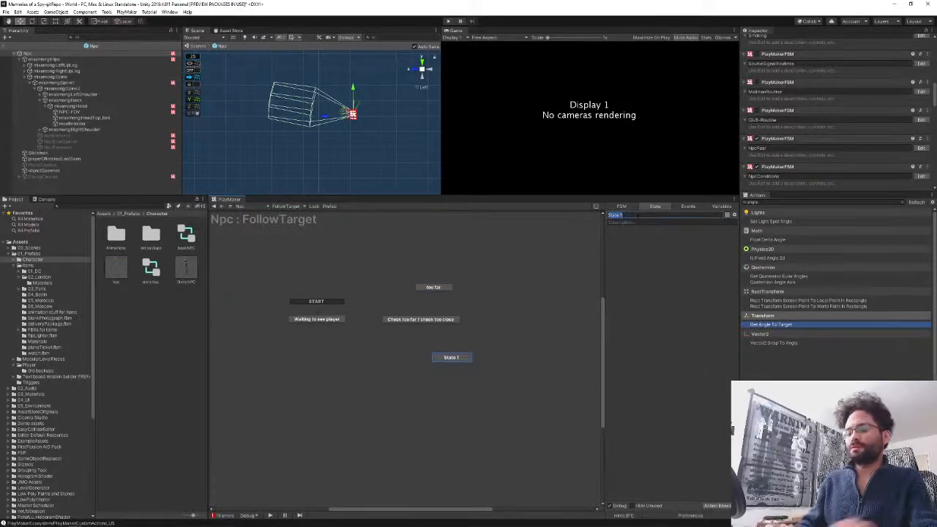
text( close)
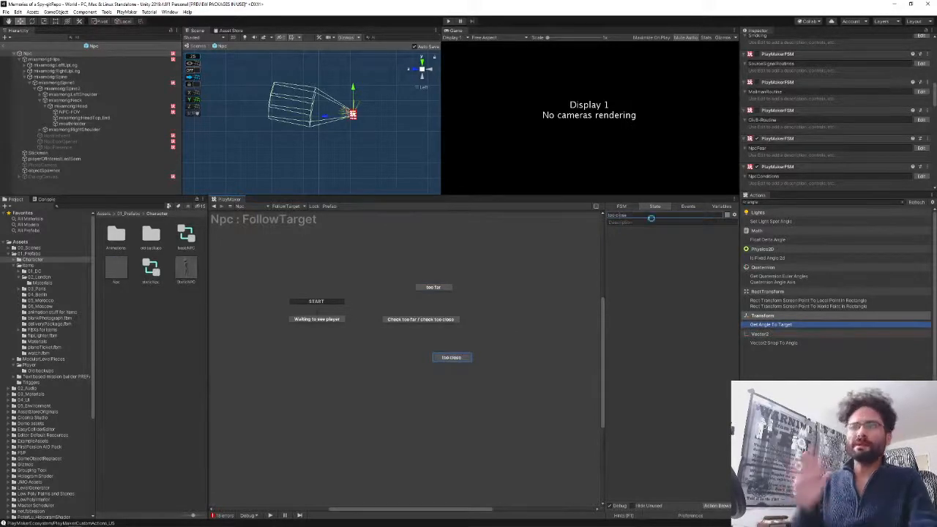
drag(453, 358, 438, 357)
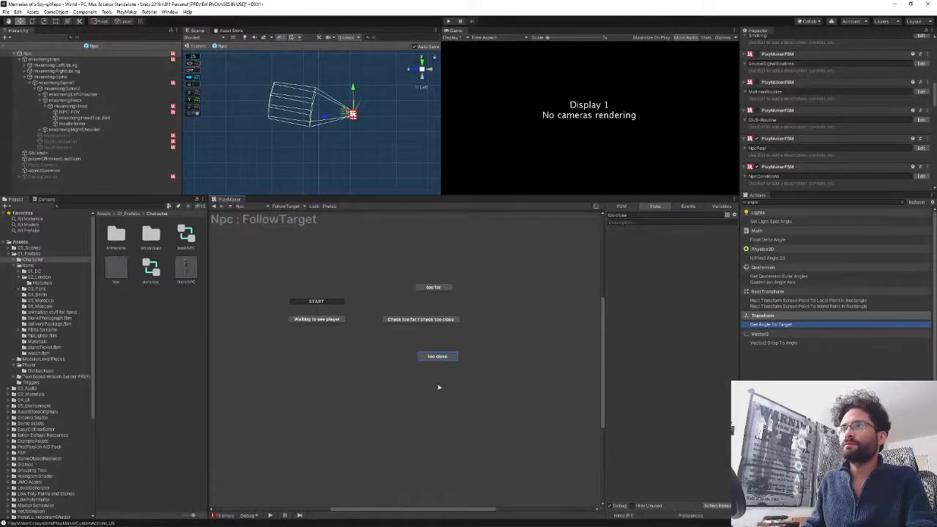
- Rearrange the "too far" and "too close" states to branch above and below, beyond the distance-check state
drag(438, 282, 511, 357)
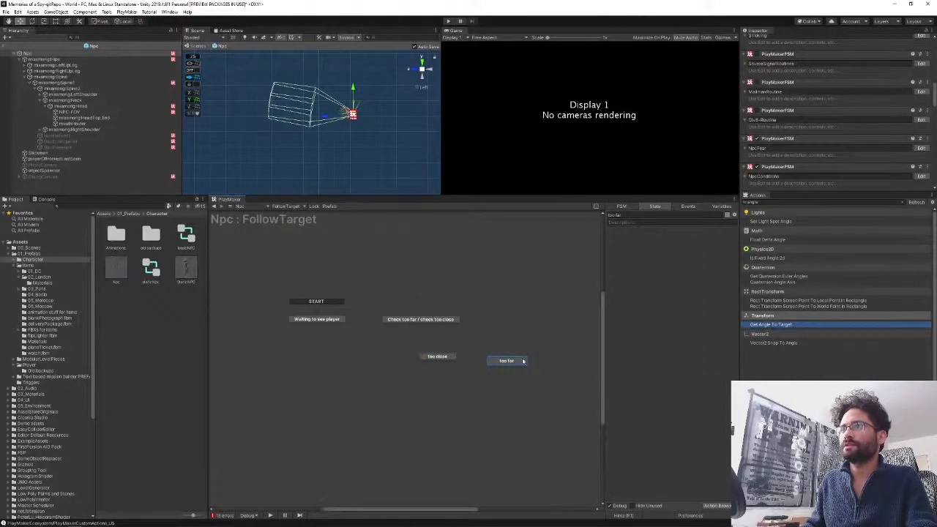
drag(512, 361, 504, 296)
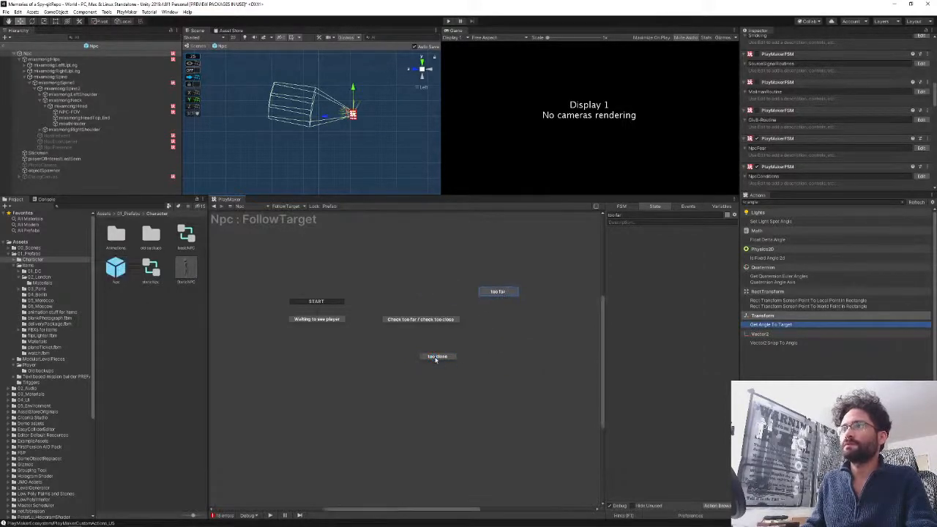
drag(434, 358, 501, 359)
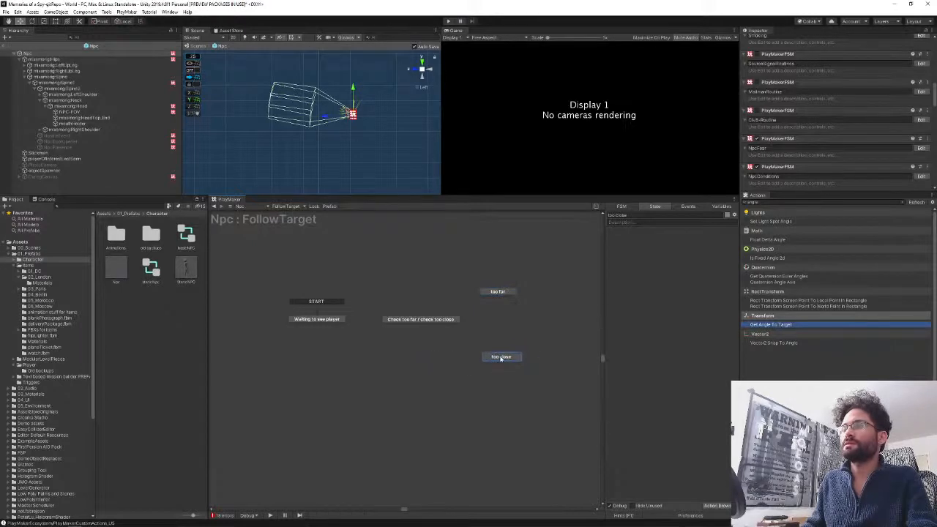
- Describe the "too far" state as "move closer" and the "too close" state as "stay put"
click(498, 292)
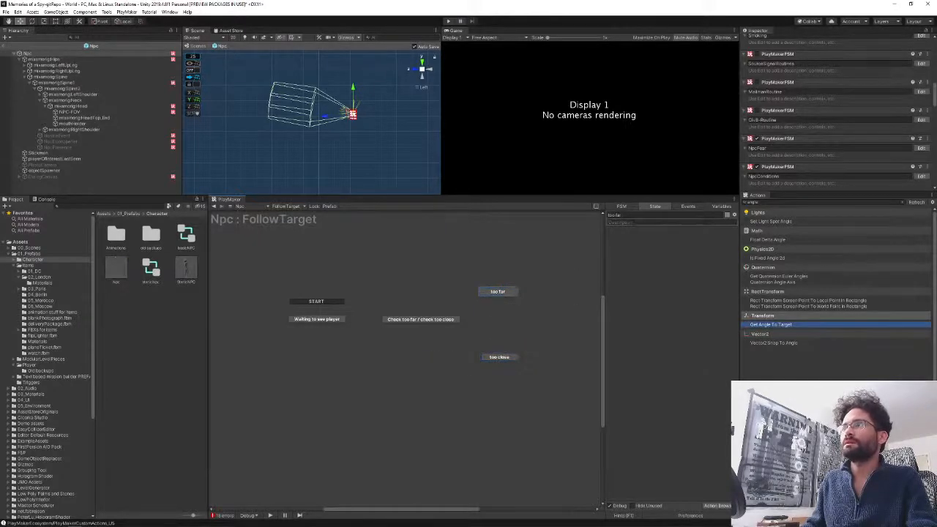
text(move closer)
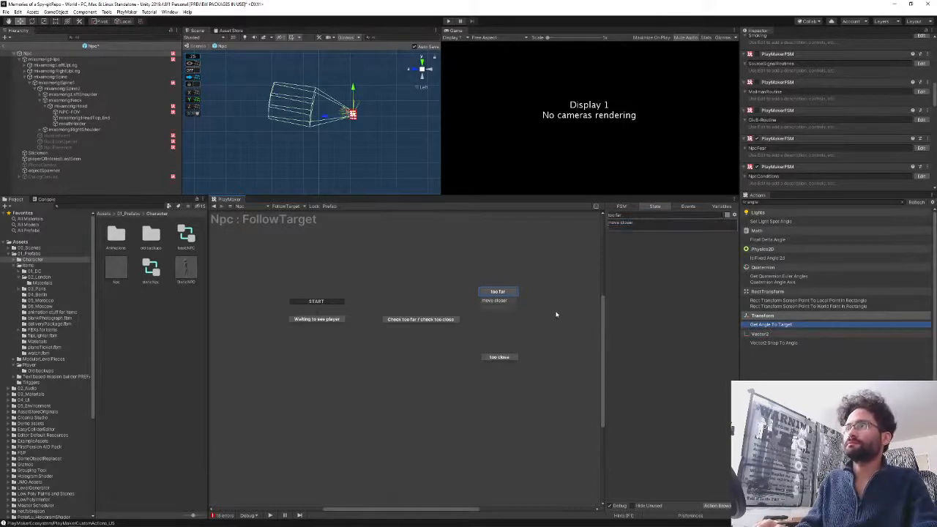
click(501, 358)
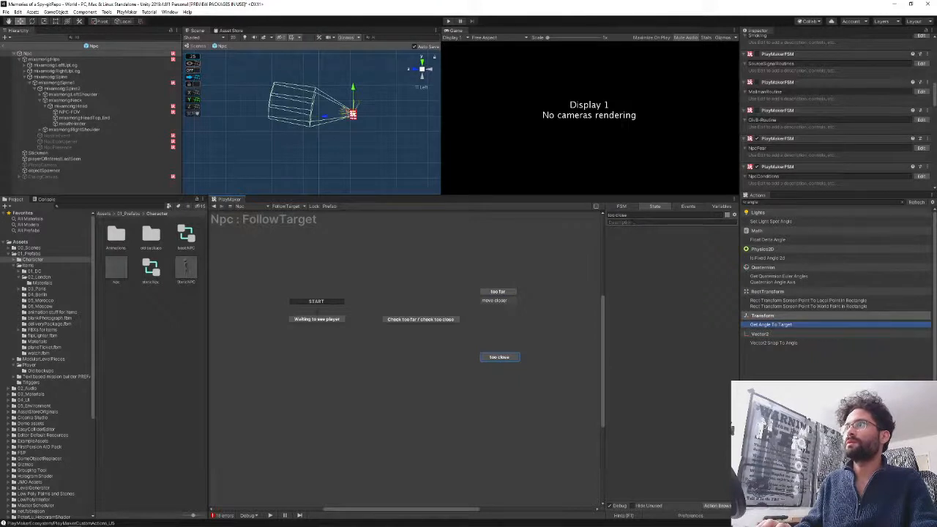
click(634, 223)
text(stay put)
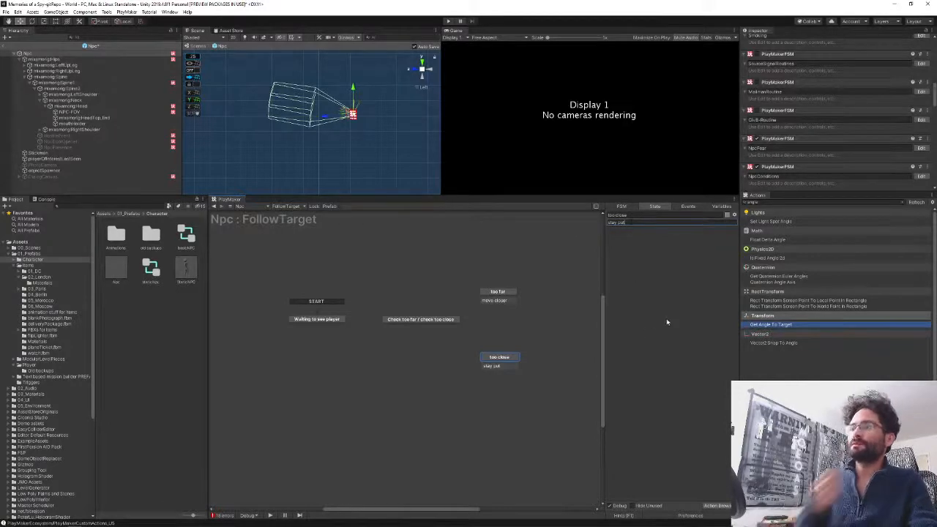
- Add a state named "en route to player" beside the "too far" state, level with it
middle_drag(501, 330, 397, 322)
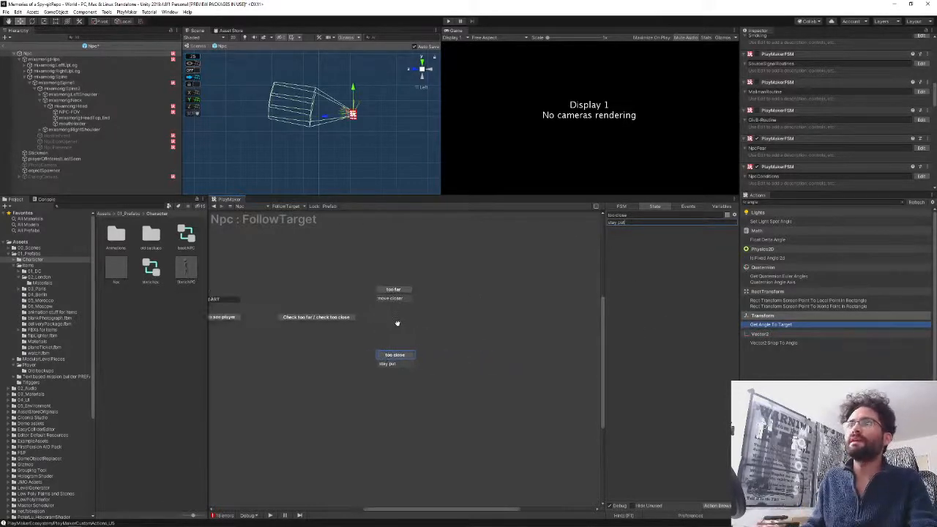
ctrl+click(448, 306)
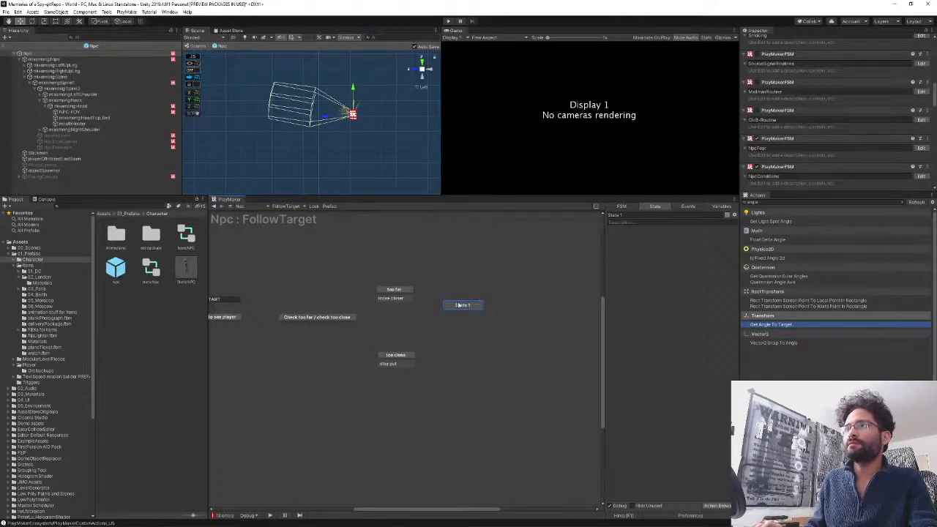
drag(458, 305, 445, 290)
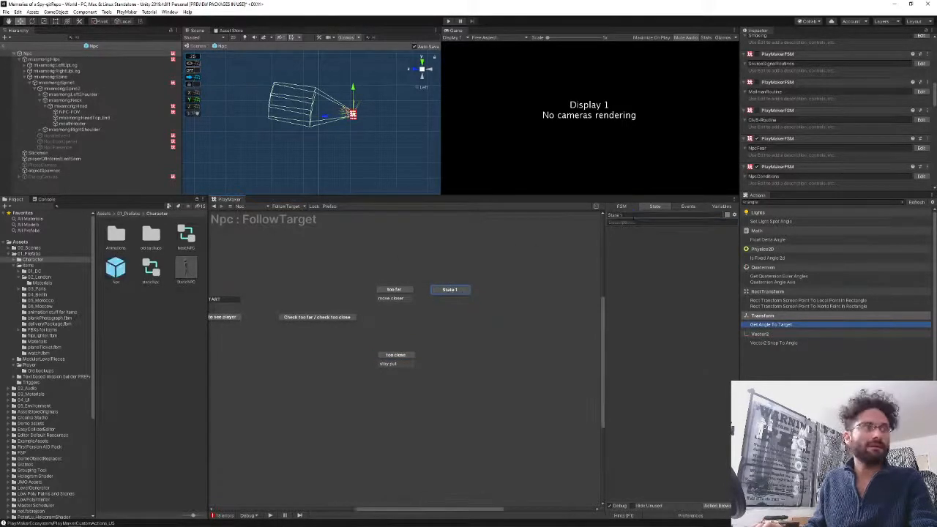
click(628, 215)
text(en route)
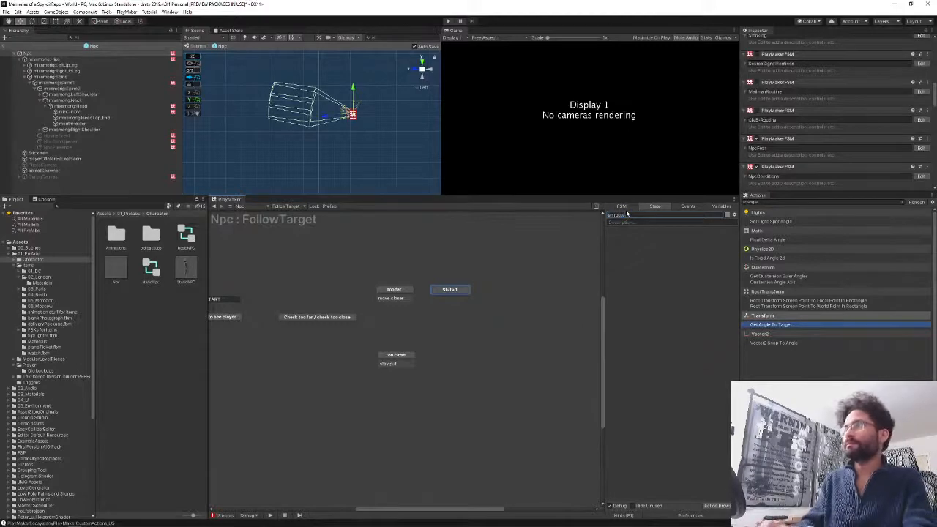
text( to player)
key(Return)
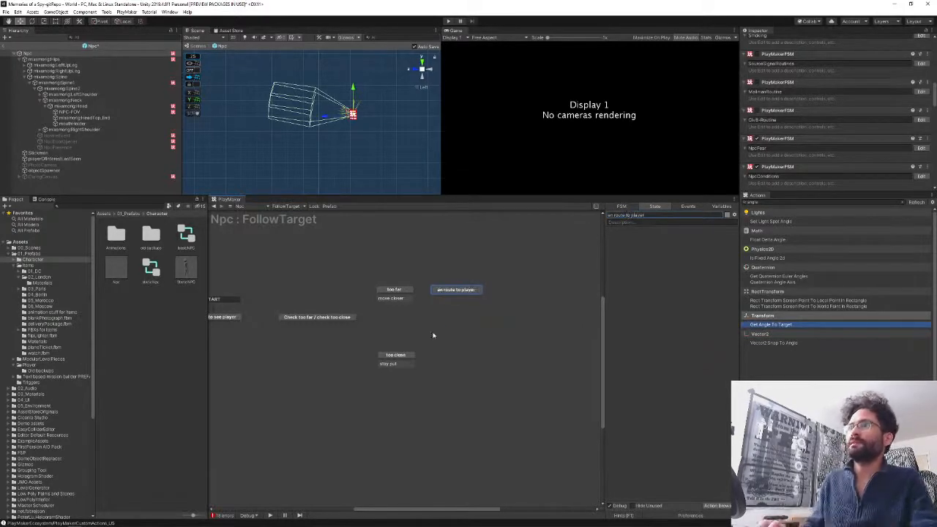
- Add a state named "close enough" beyond the "en route to player" state
ctrl+click(509, 289)
click(628, 216)
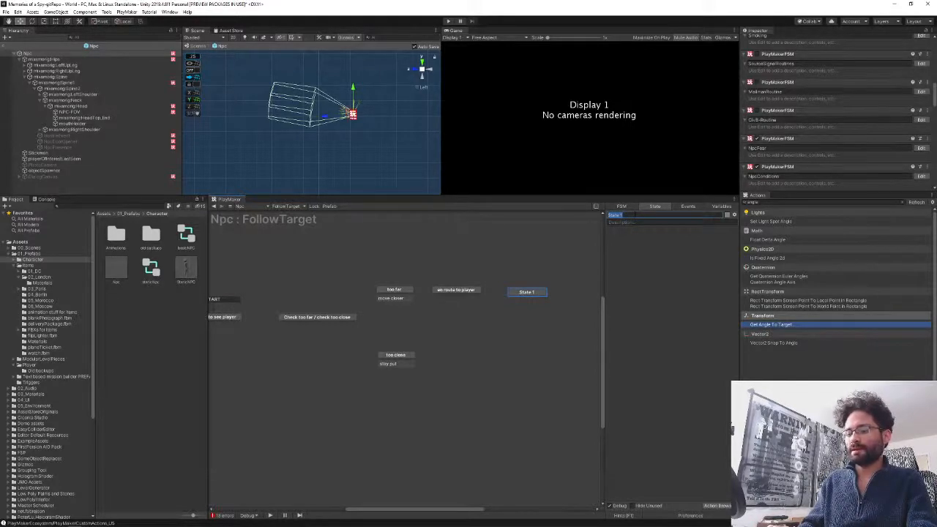
text(close enough)
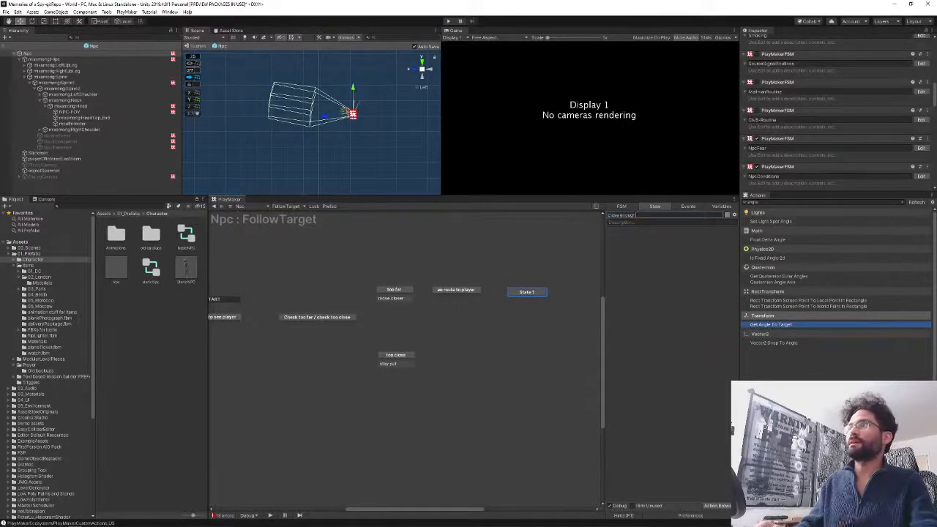
- Describe the "close enough" state as "smoke, newspaper, sit" and align it with the "en route to player" state
click(621, 223)
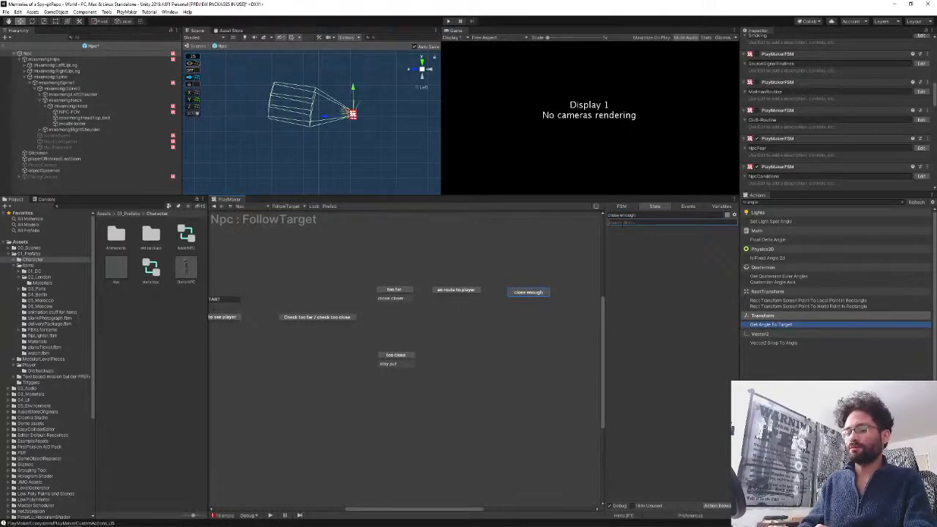
text(smoke, ne)
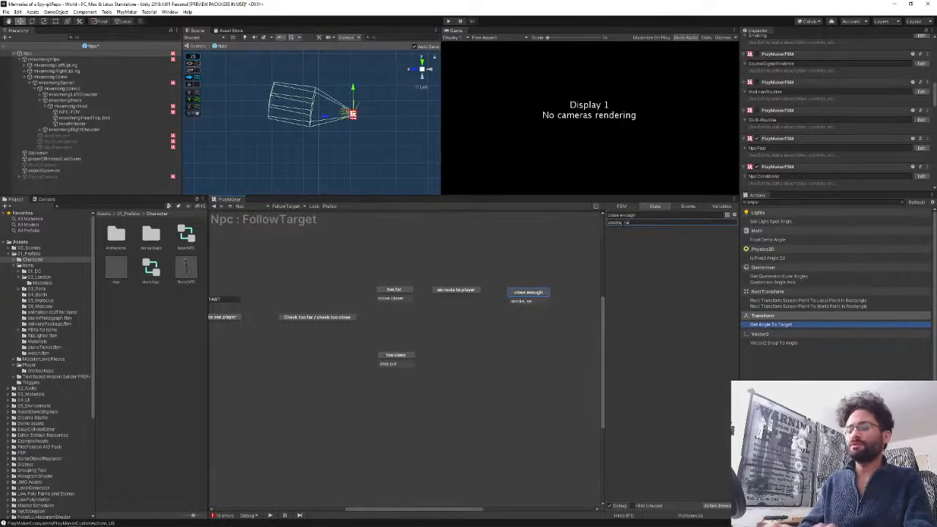
text(wspaper,)
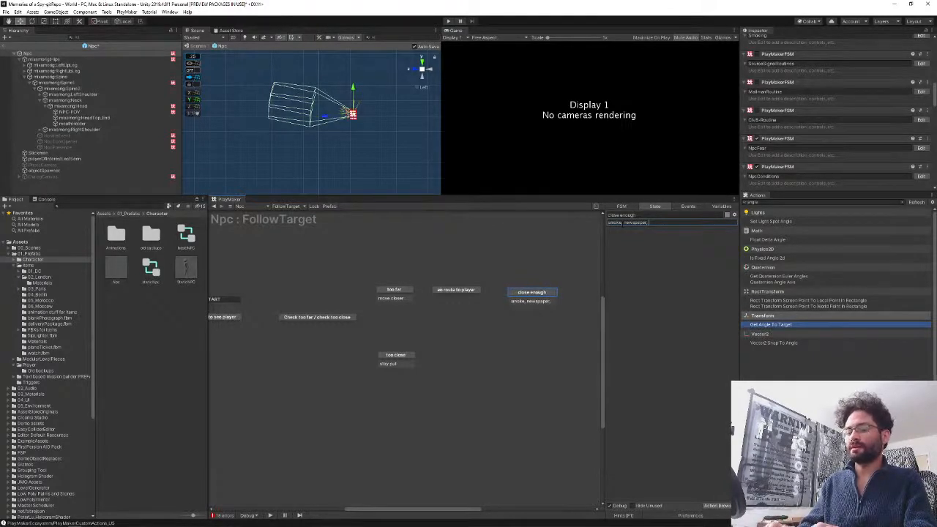
text( sit)
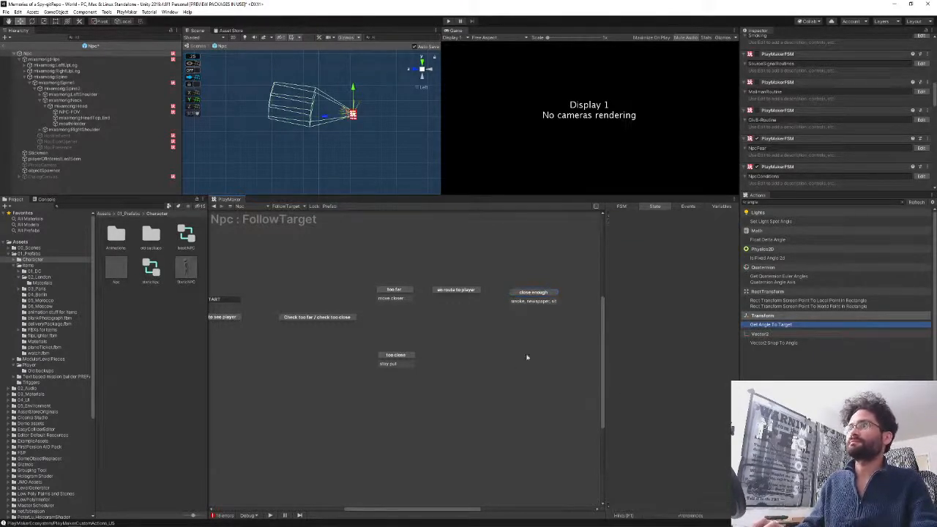
mouse_move(526, 292)
mouse_down()
mouse_move(514, 287)
mouse_move(522, 289)
mouse_up()
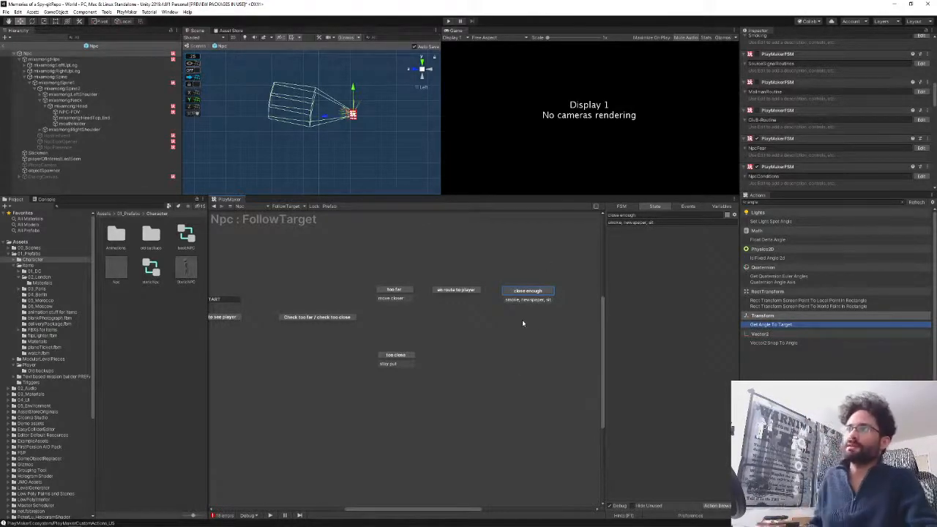
- Extend the "close enough" state's description to read "smoke, newspaper, sit (OR, check to attack)"
middle_drag(543, 308, 469, 312)
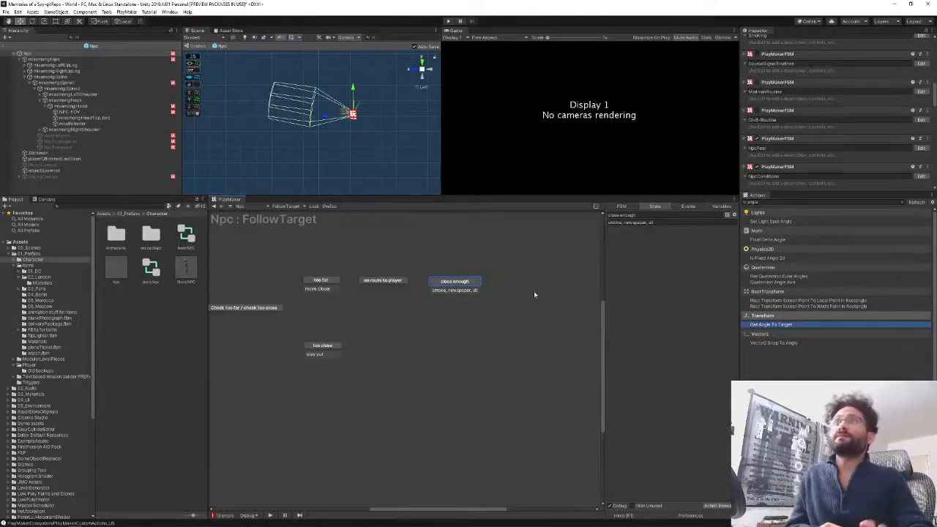
middle_drag(367, 323, 468, 339)
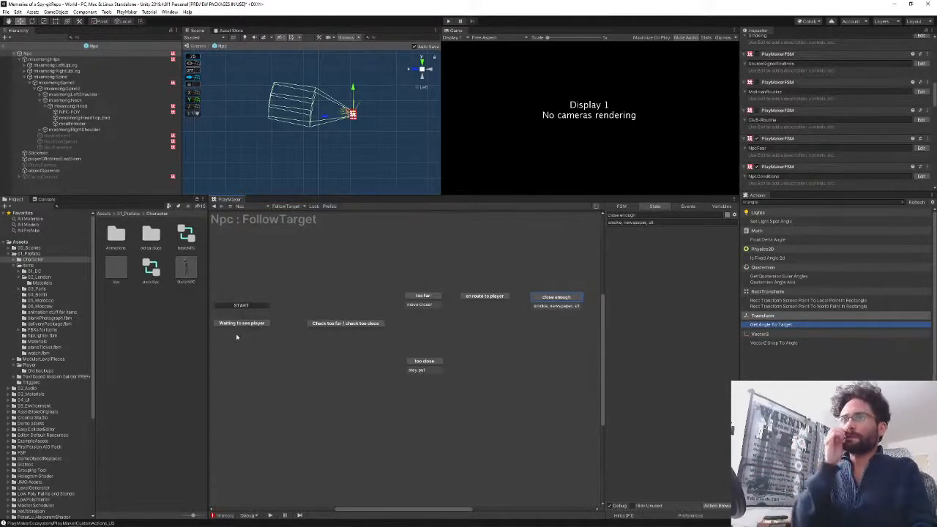
click(349, 325)
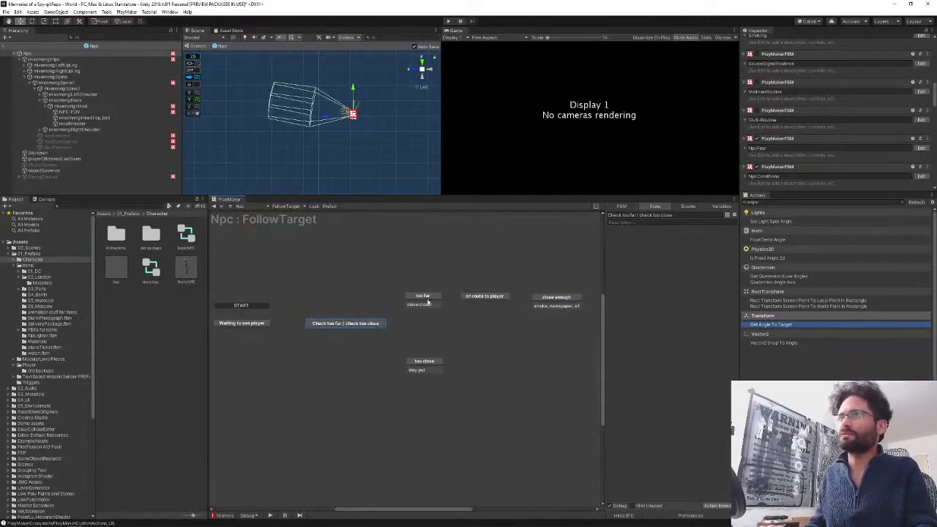
click(555, 298)
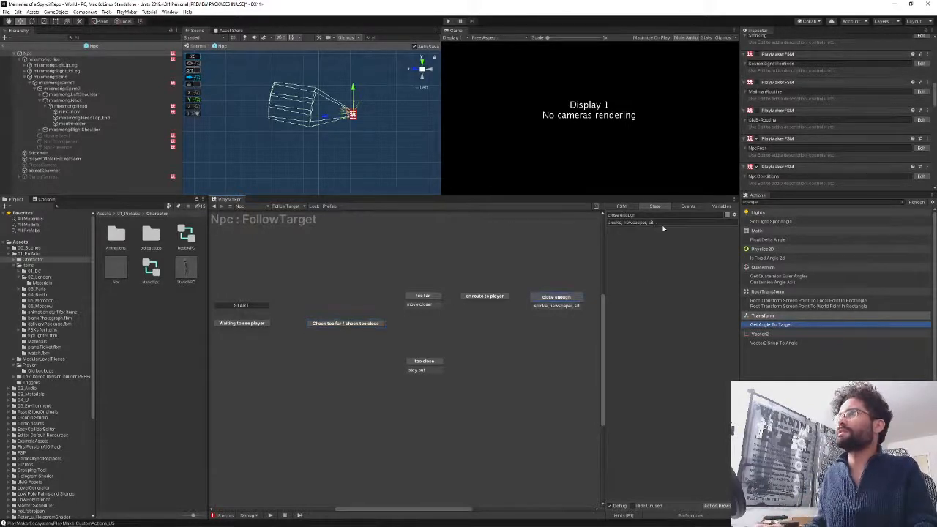
click(670, 224)
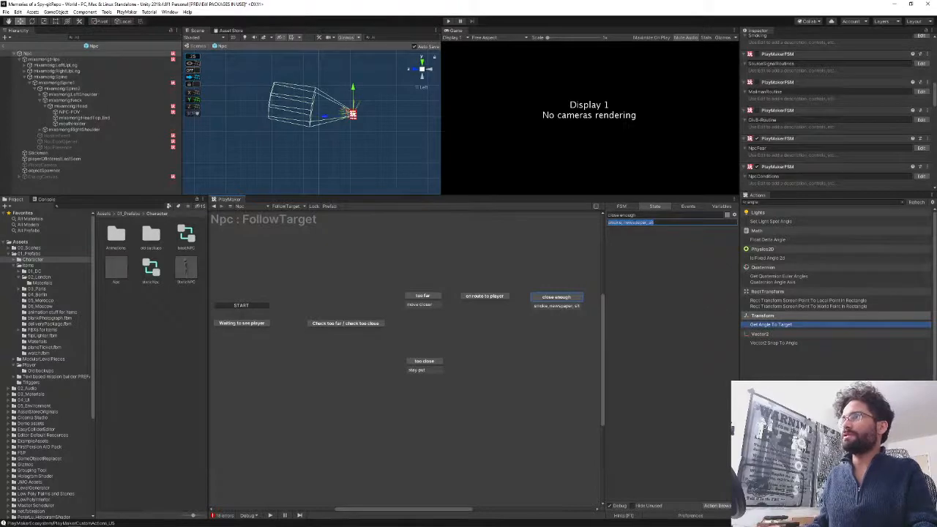
click(673, 222)
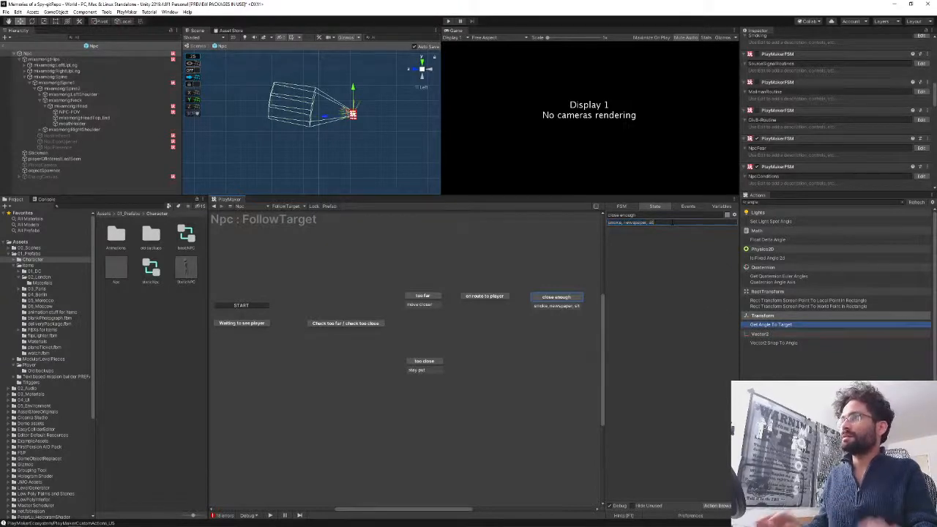
text((OR, c)
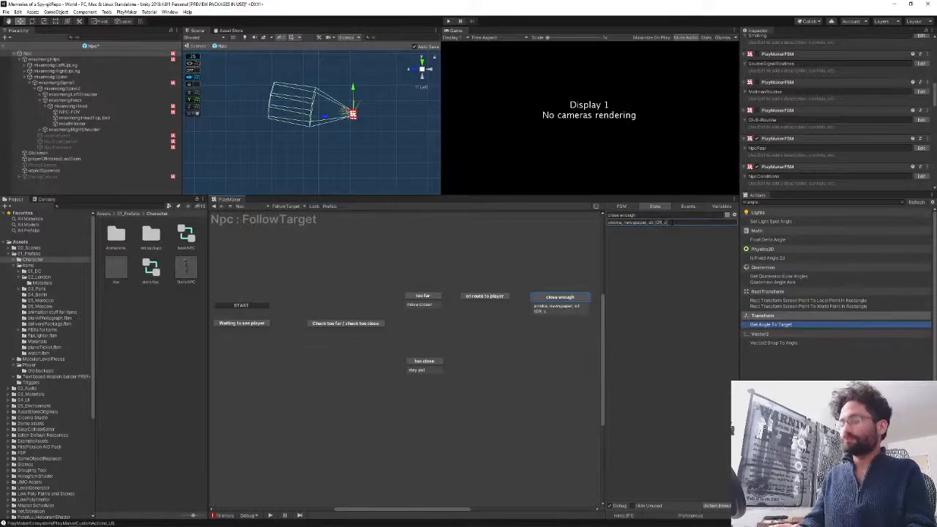
key(BackSpace)
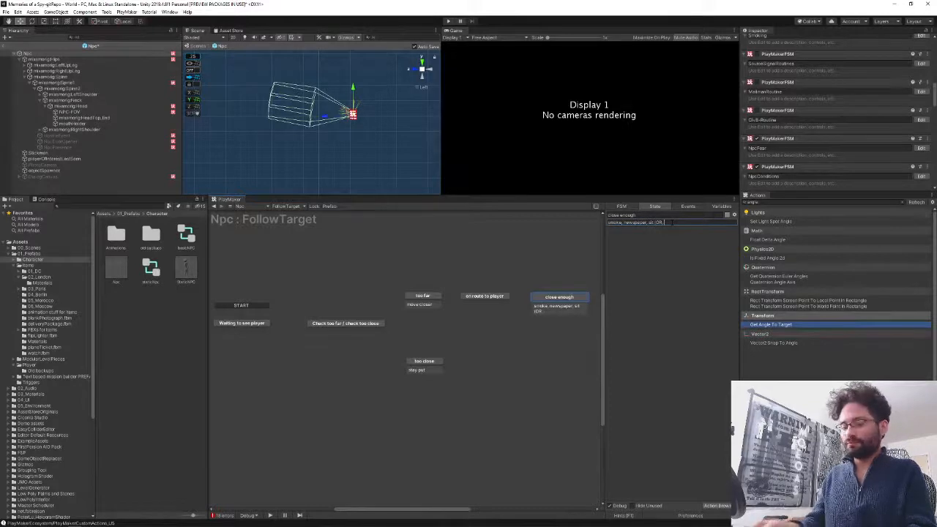
text(c)
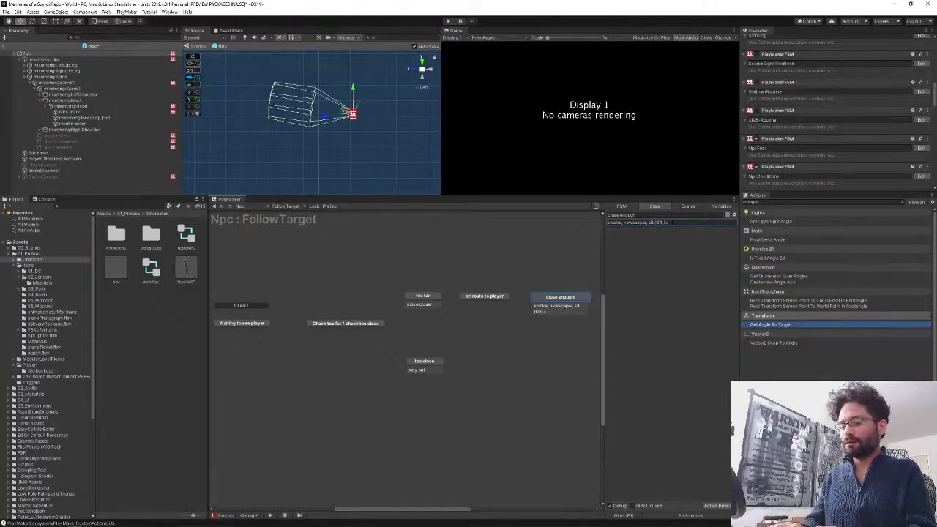
text(heck to attack))
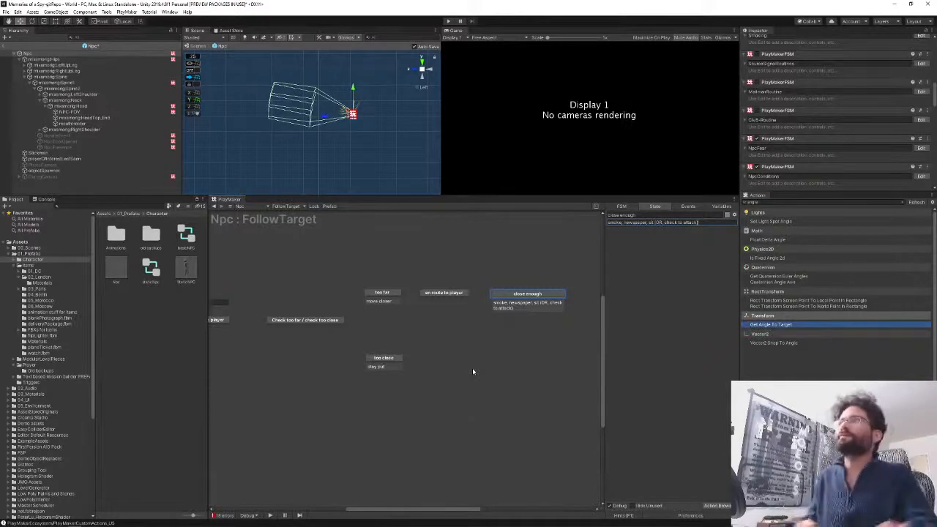
- Widen the FSM graph area by narrowing the Project window, and look over the "Waiting to see player" and distance-check states
middle_drag(345, 424, 385, 427)
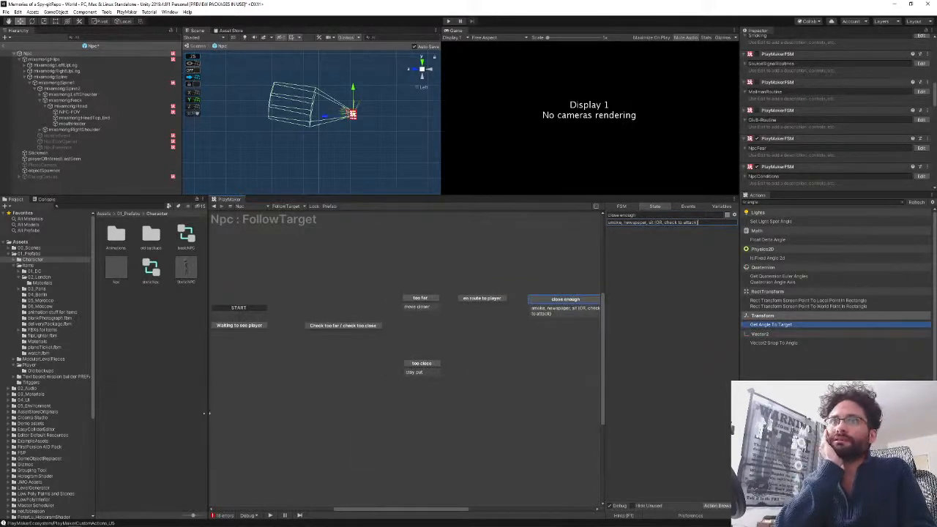
drag(208, 413, 166, 414)
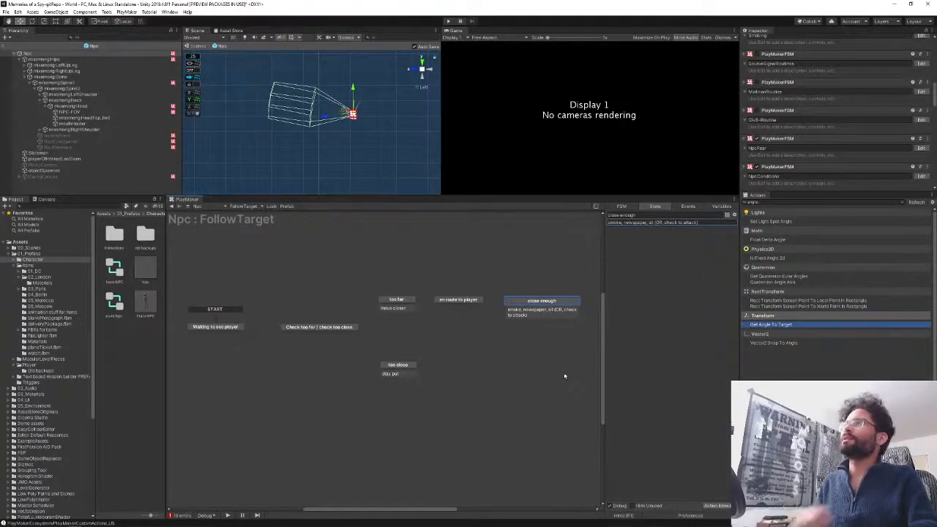
click(217, 326)
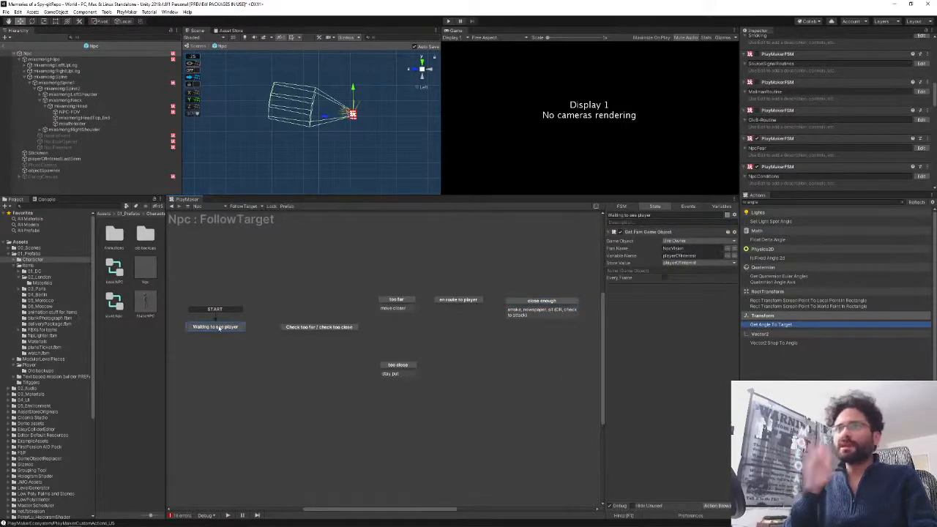
click(303, 331)
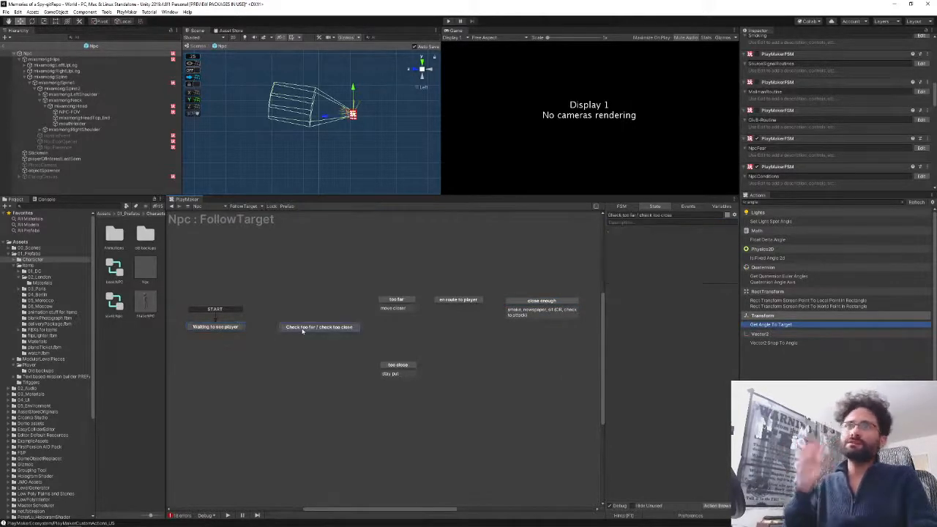
- Delete the "too close" state from the FollowTarget FSM
click(396, 370)
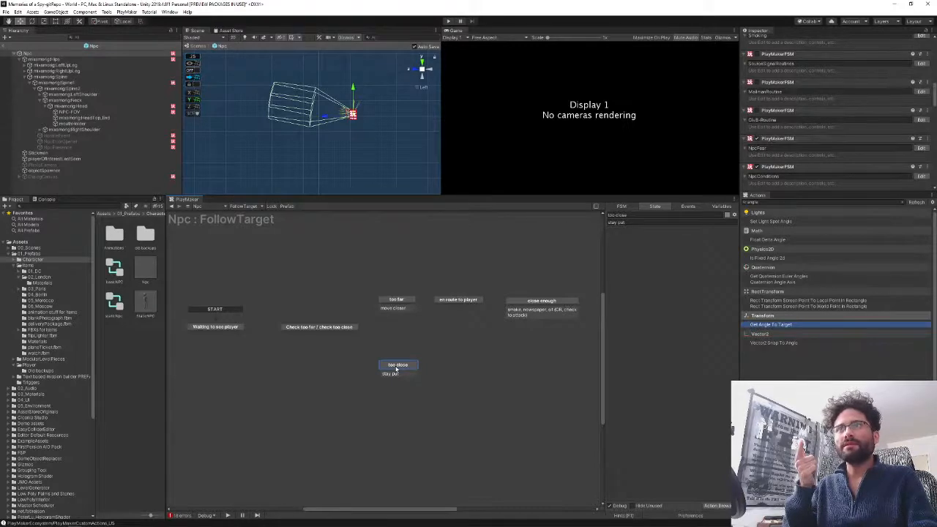
mouse_move(396, 368)
mouse_down()
mouse_move(319, 351)
mouse_move(322, 336)
mouse_move(324, 346)
mouse_move(399, 366)
mouse_up()
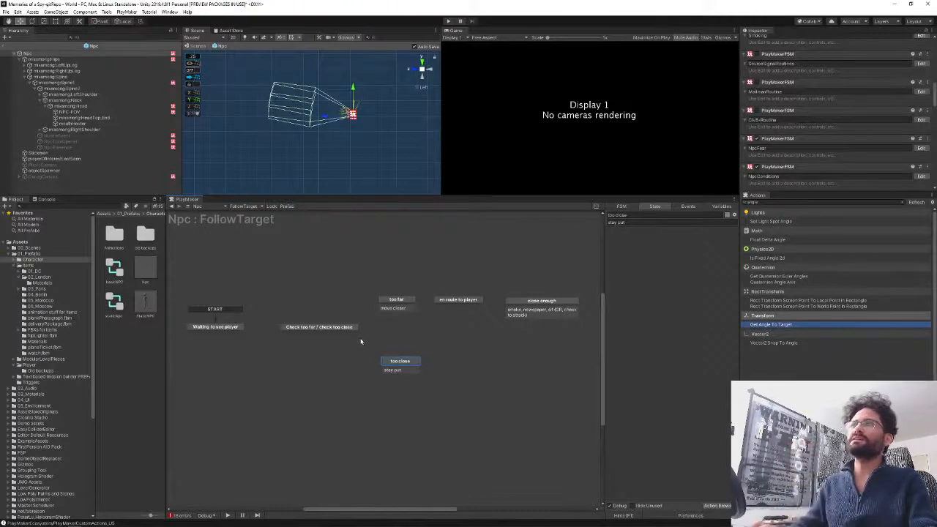
drag(360, 342, 435, 393)
key(Delete)
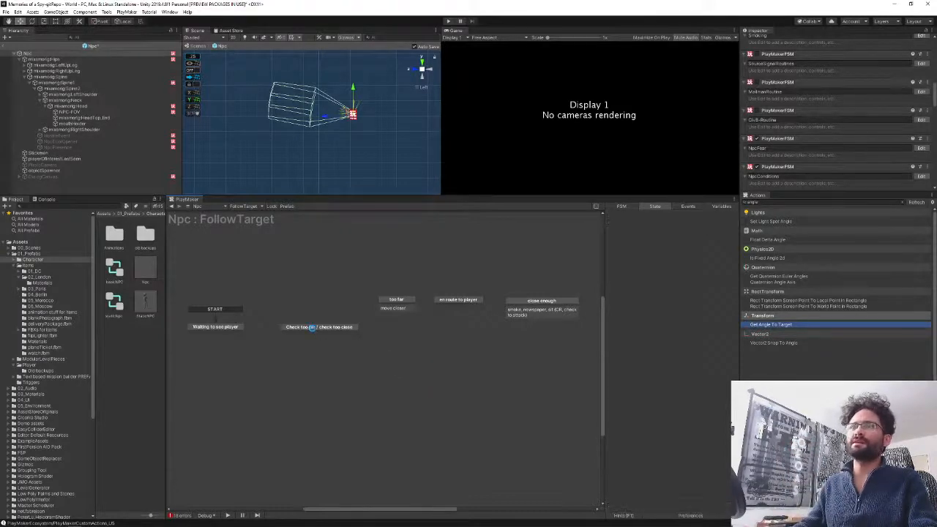
- Rename the "Check too far / check too close" state to "Check too far"
click(311, 328)
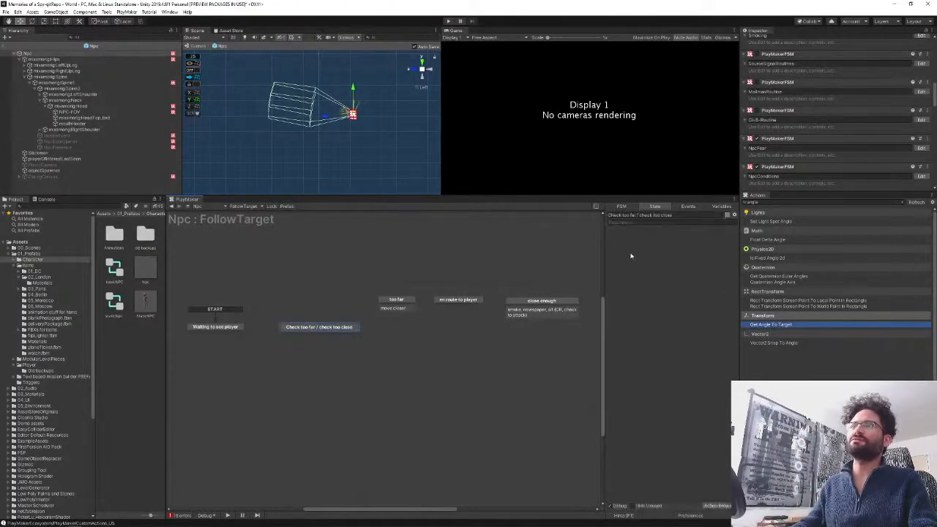
click(666, 215)
key(BackSpace)
key(BackSpace)
key(BackSpace)
key(BackSpace)
key(BackSpace)
key(BackSpace)
key(BackSpace)
key(BackSpace)
key(BackSpace)
key(BackSpace)
key(BackSpace)
key(BackSpace)
key(BackSpace)
key(BackSpace)
key(BackSpace)
key(BackSpace)
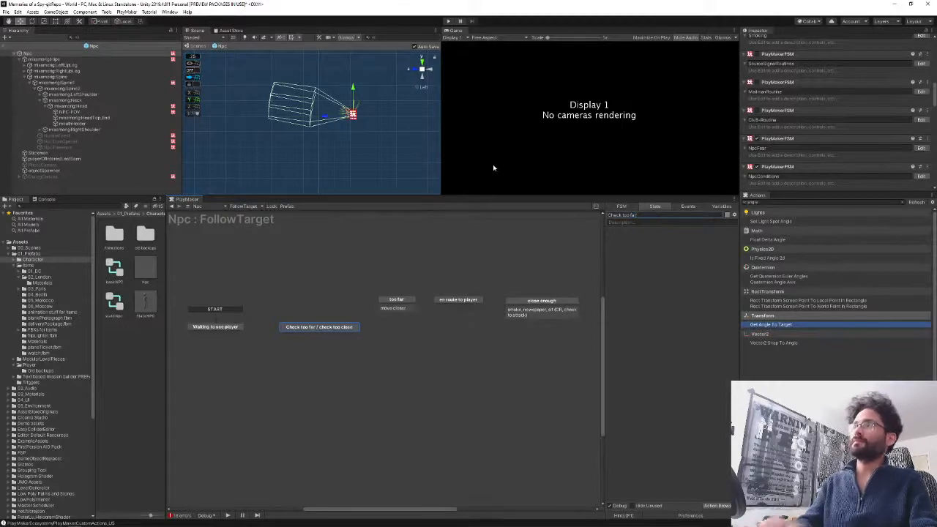
key(BackSpace)
key(BackSpace)
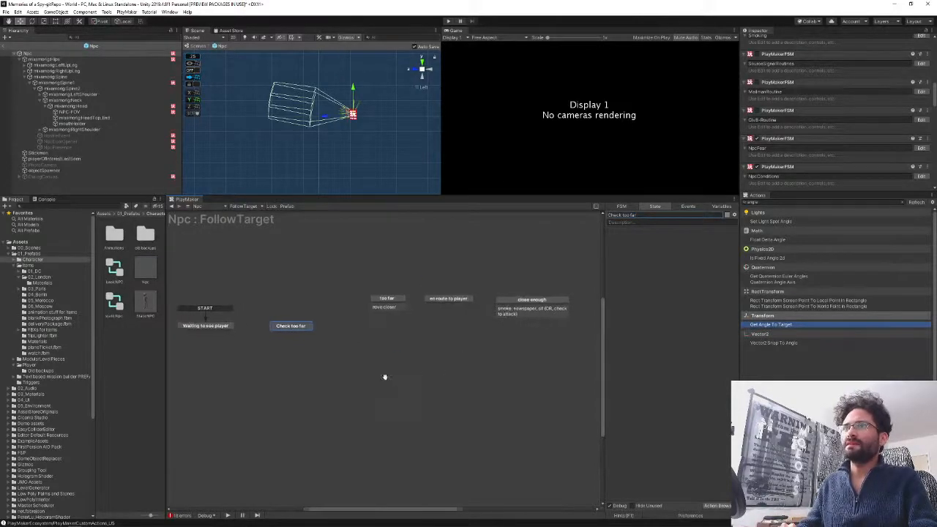
- Move the "too far", "en route to player" and "close enough" states together into line beside the "Check too far" state
drag(351, 272, 561, 350)
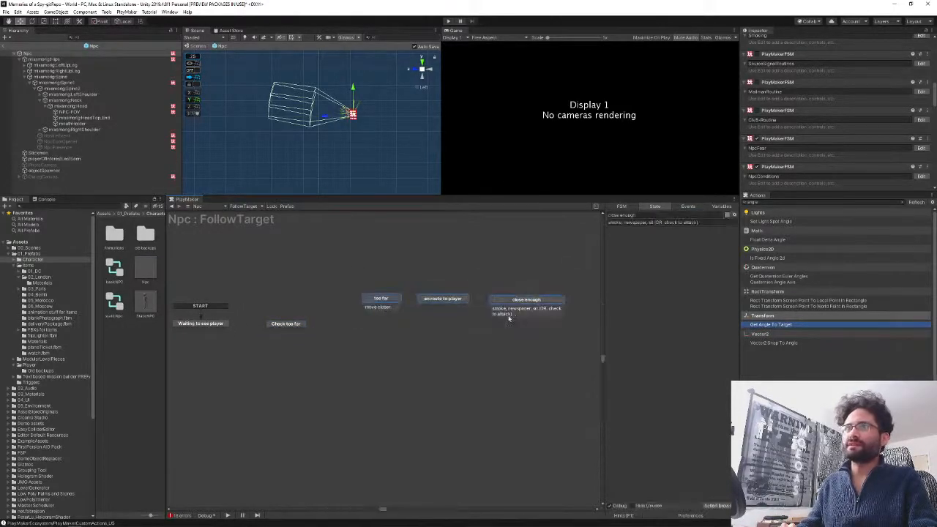
drag(509, 317, 476, 342)
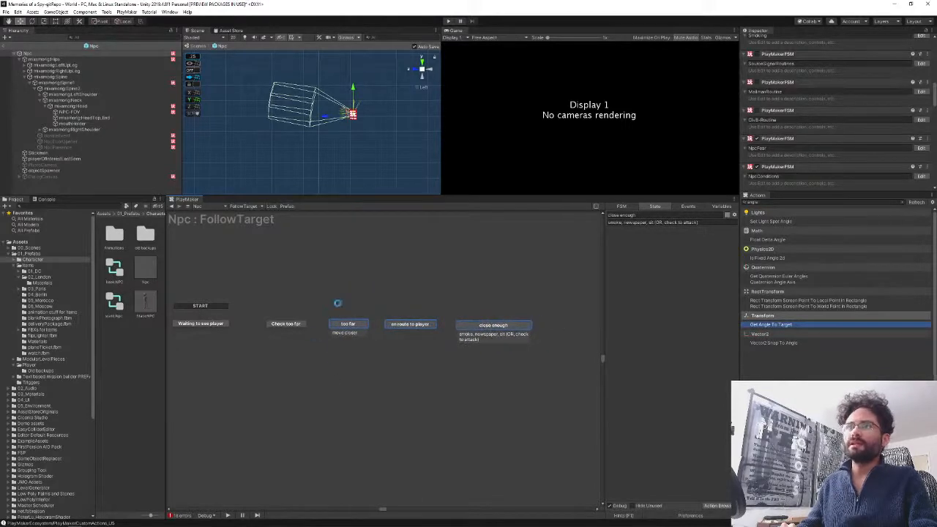
click(341, 364)
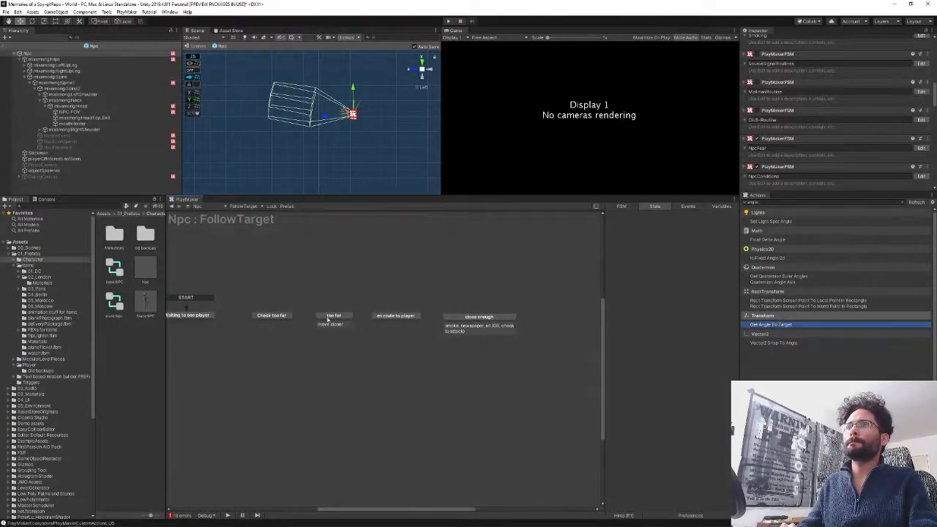
- Raise the "too far" and "en route to player" states above the row, leaving "close enough" level with "Check too far"
click(333, 315)
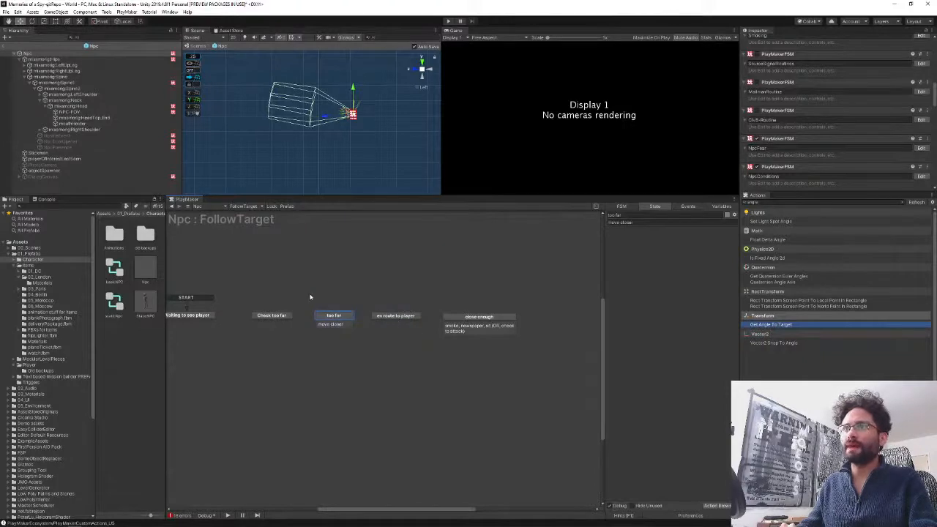
drag(310, 295, 435, 353)
drag(394, 317, 391, 275)
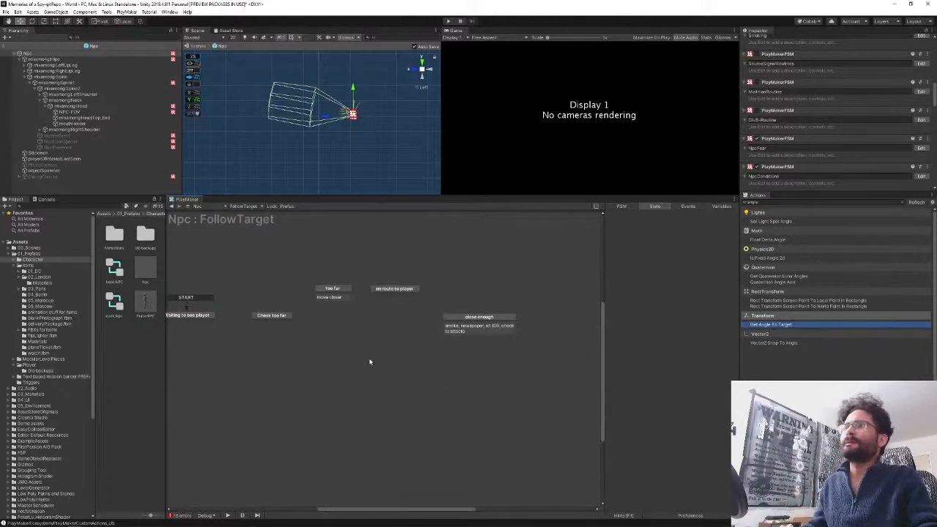
middle_drag(303, 370, 333, 386)
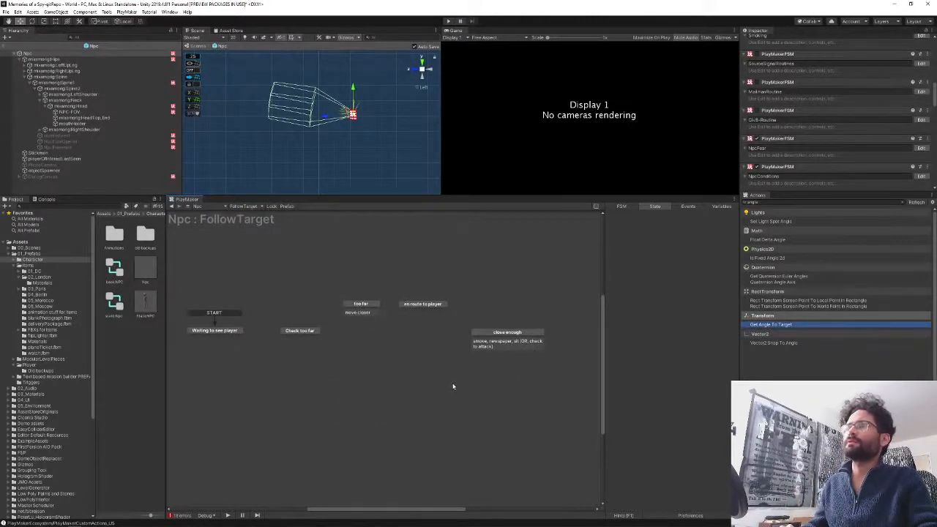
- Copy the Get Fsm Game Object action from the "Waiting to see player" state into the "Check too far" state
click(196, 333)
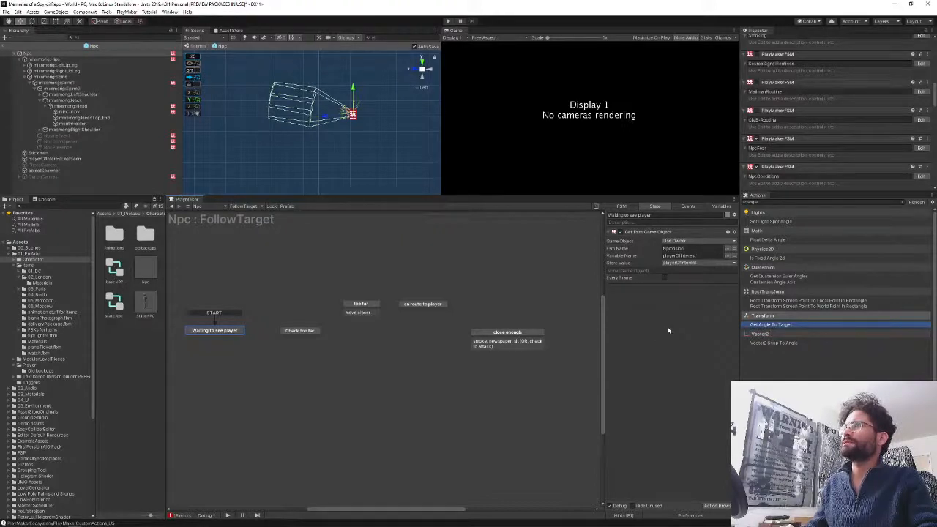
click(728, 256)
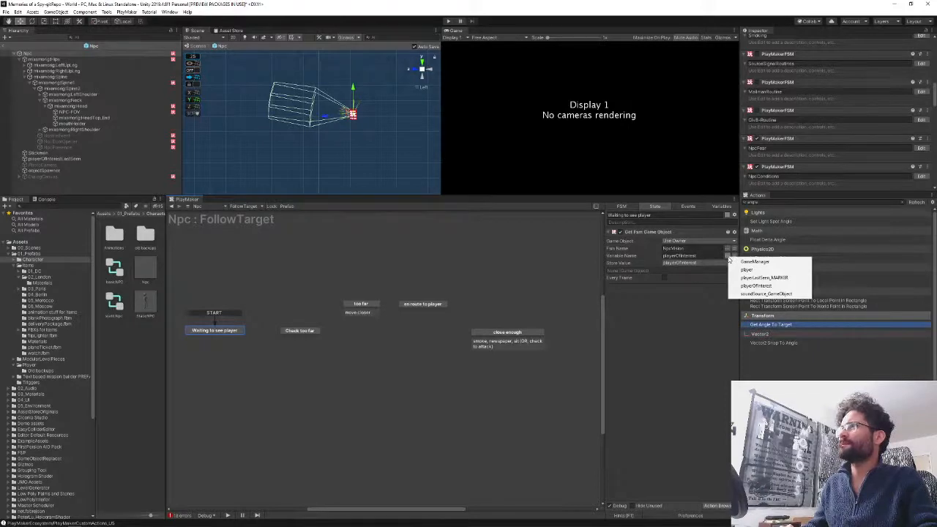
click(615, 335)
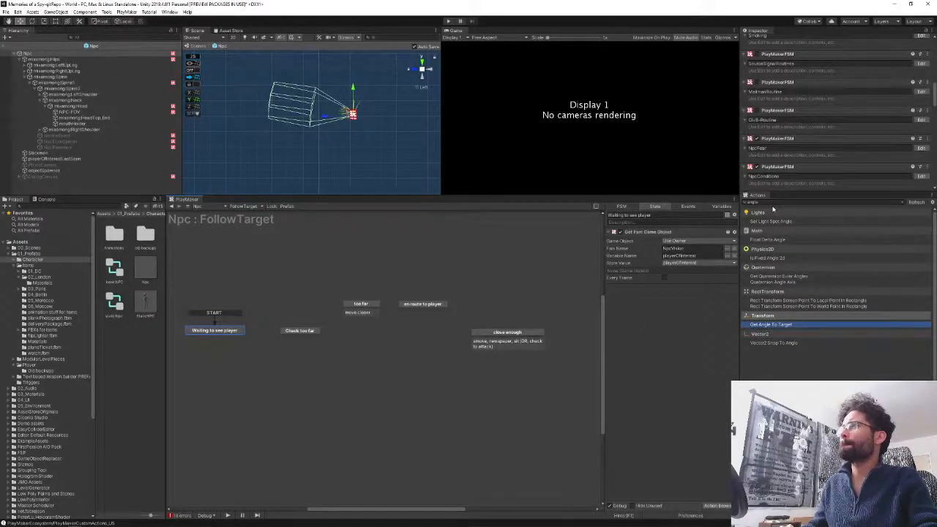
click(641, 233)
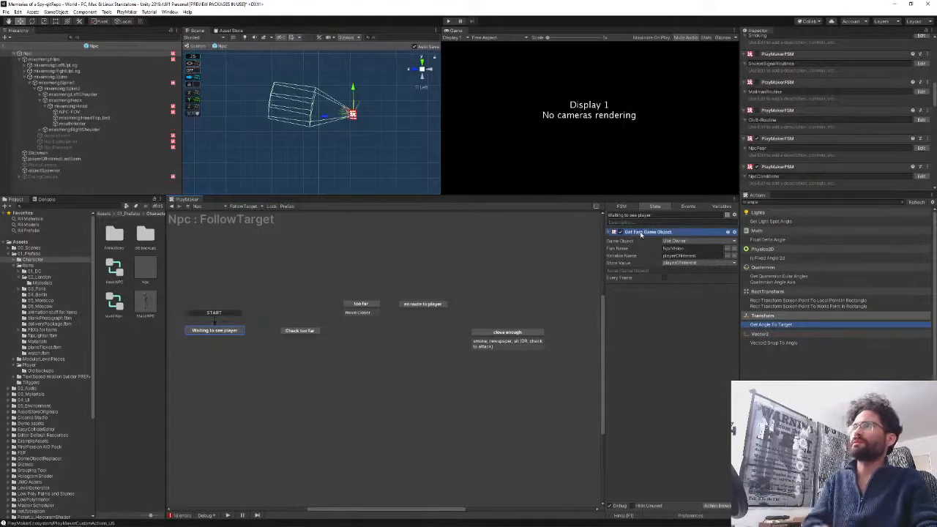
click(298, 331)
key(ctrl+v)
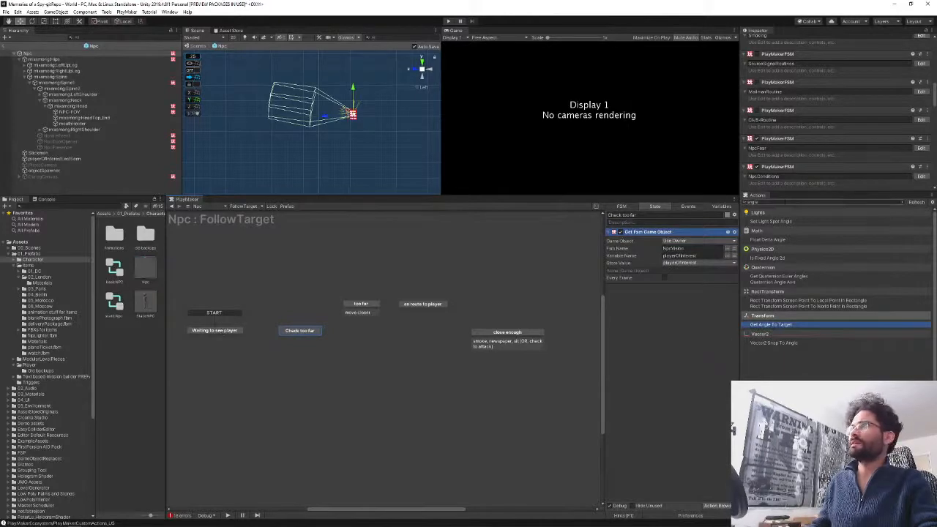
- Find the Get Distance action and add it to the "Check too far" state
click(789, 202)
text(get distance)
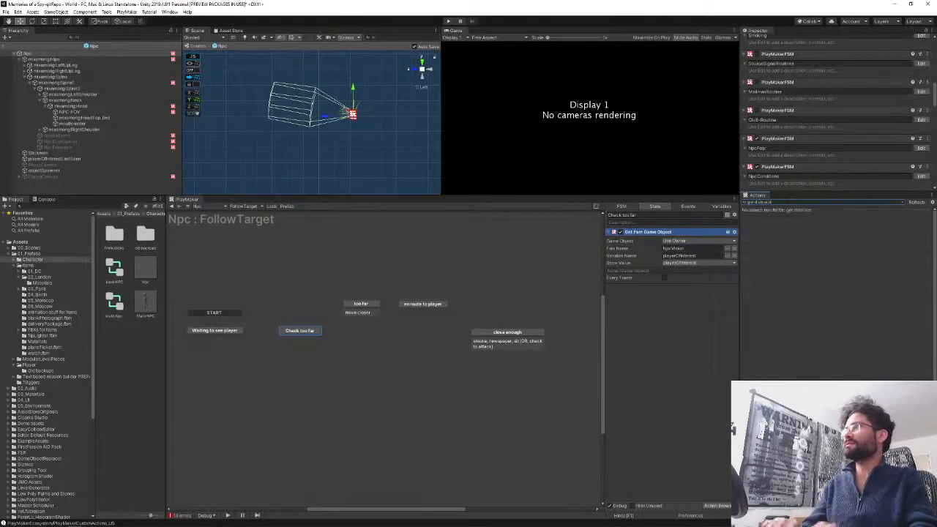
text(ge)
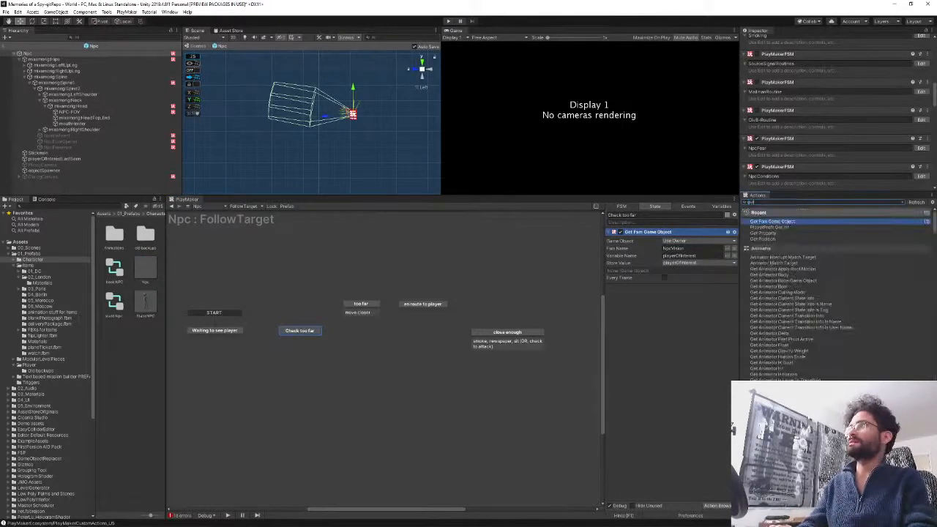
text(t dis)
key(Return)
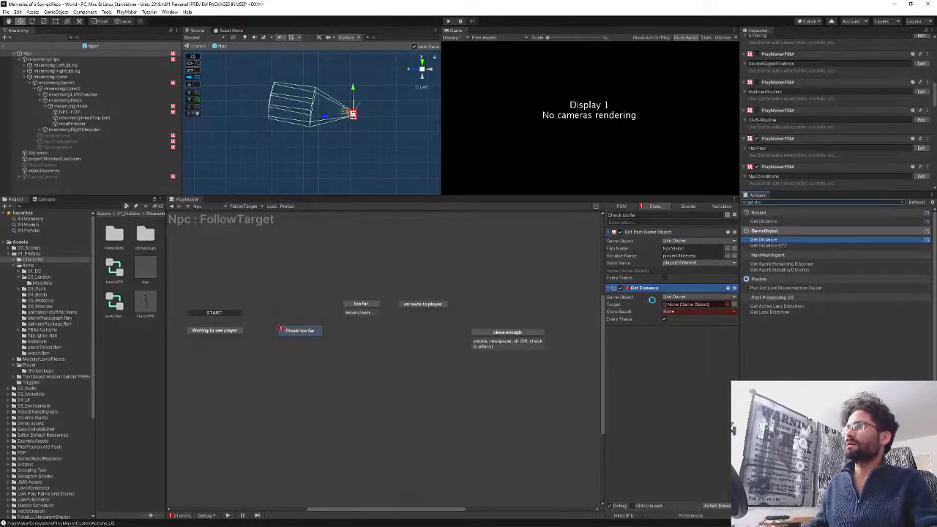
- Set Get Distance's target to the playerOfInterest variable and store the result in a new variable named distanceToPlayer
click(734, 304)
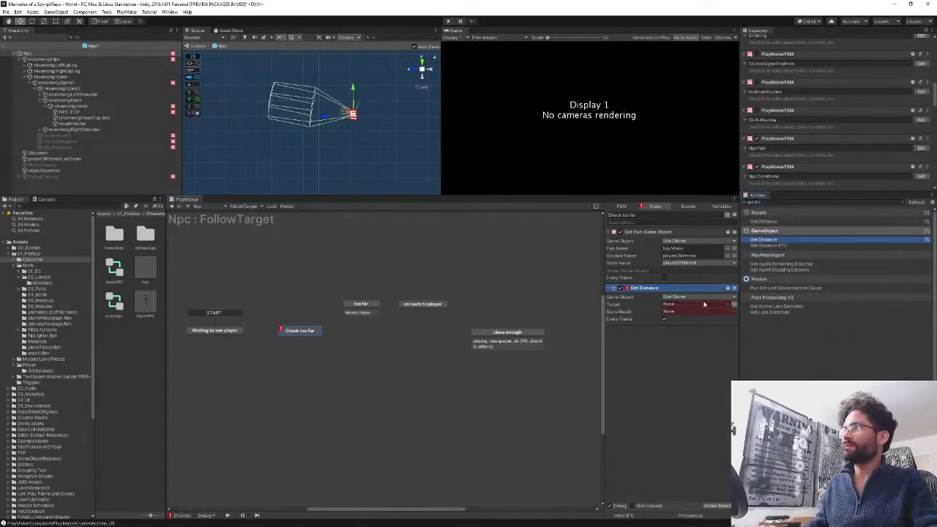
click(695, 303)
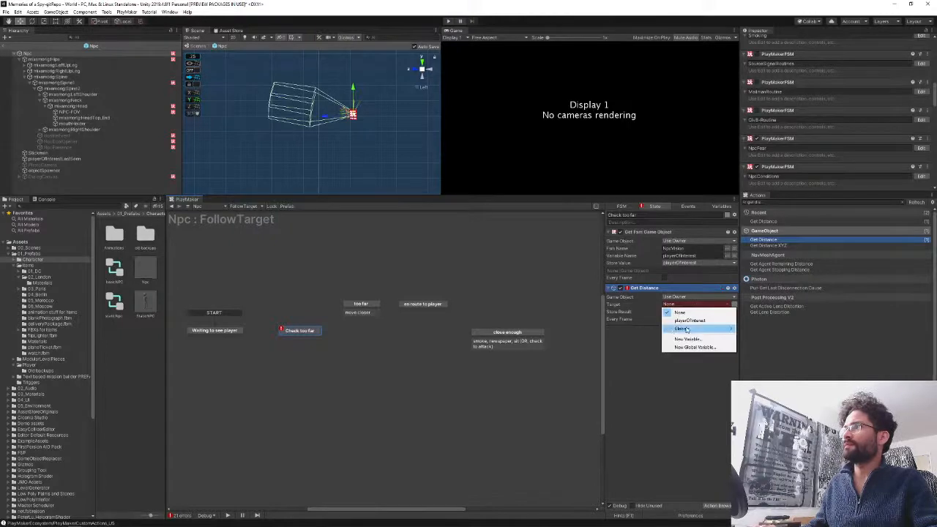
click(684, 321)
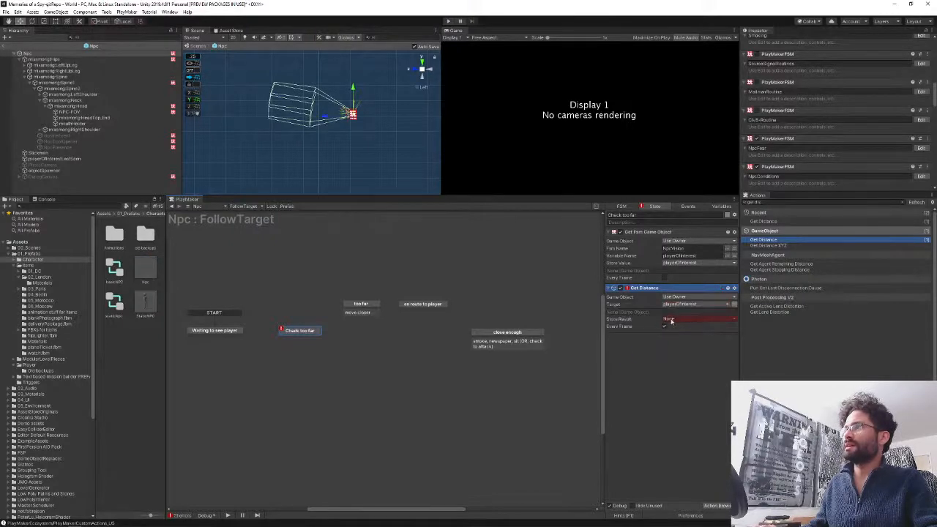
click(678, 319)
text(distance)
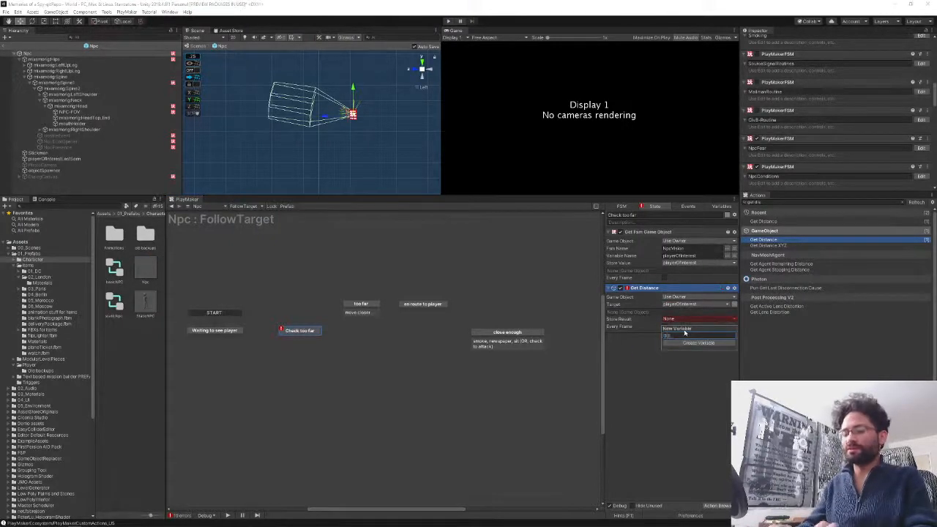
text(ToPlayer)
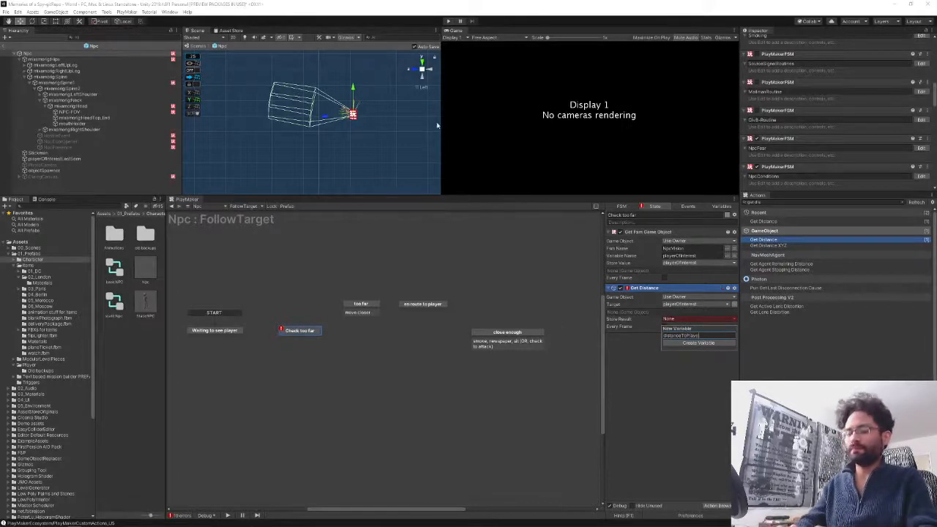
key(Return)
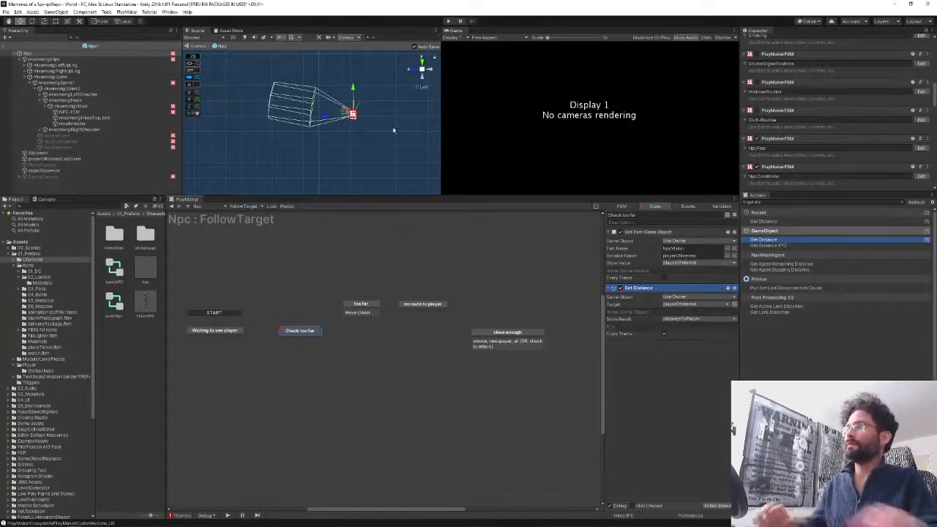
- Add a Float Compare action to the "Check too far" state and place it after Get Distance
click(776, 202)
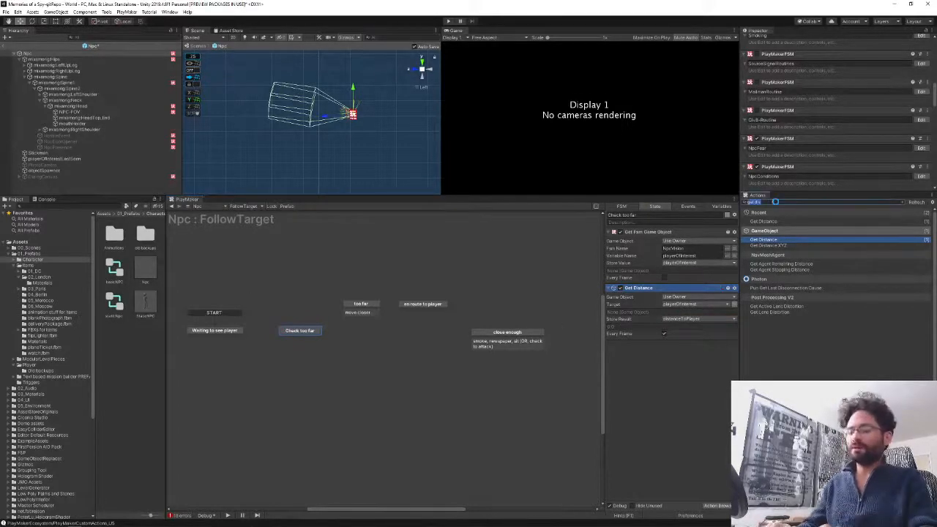
key(BackSpace)
text(float comp)
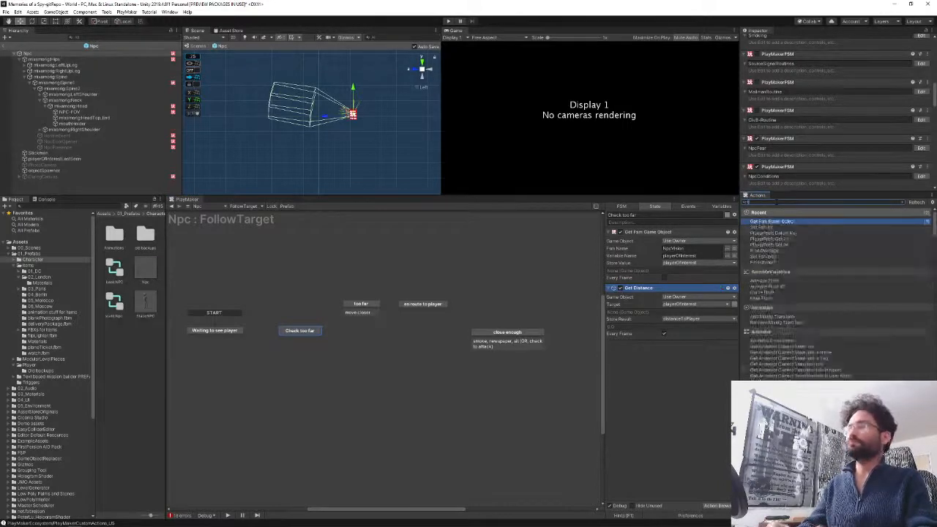
key(Return)
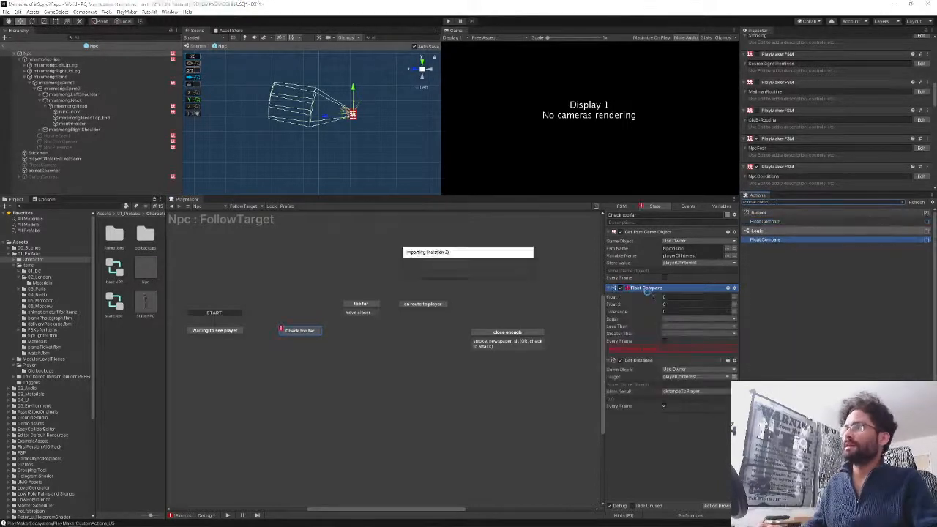
drag(646, 290, 695, 426)
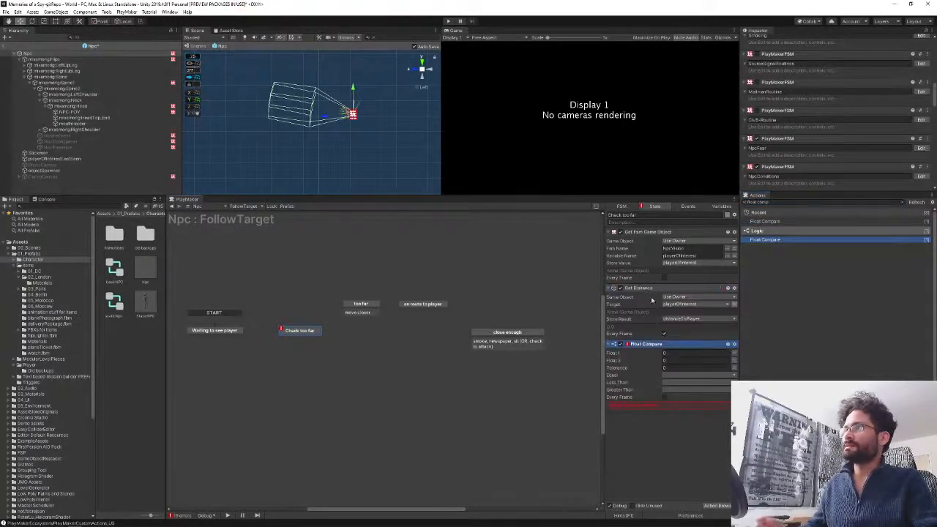
- Set Float Compare to compare distanceToPlayer with 15 and to run every frame
click(734, 353)
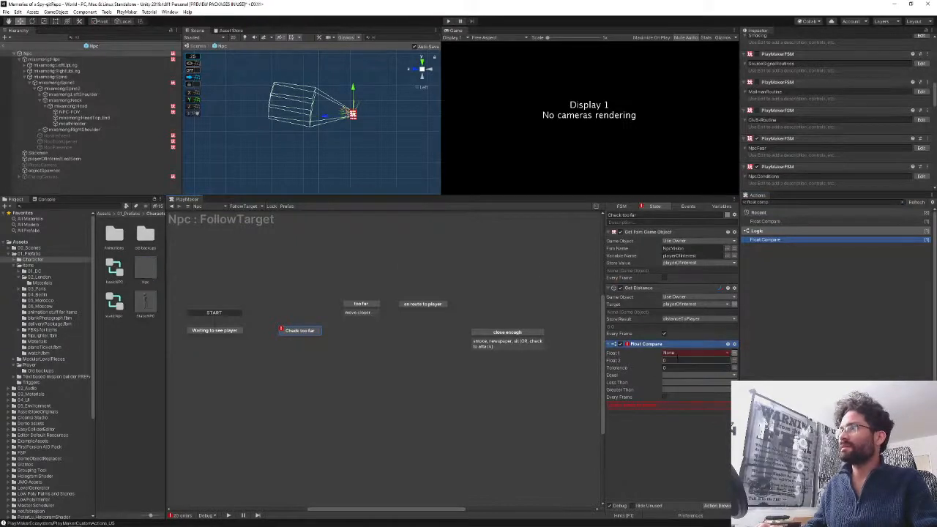
click(681, 354)
click(687, 371)
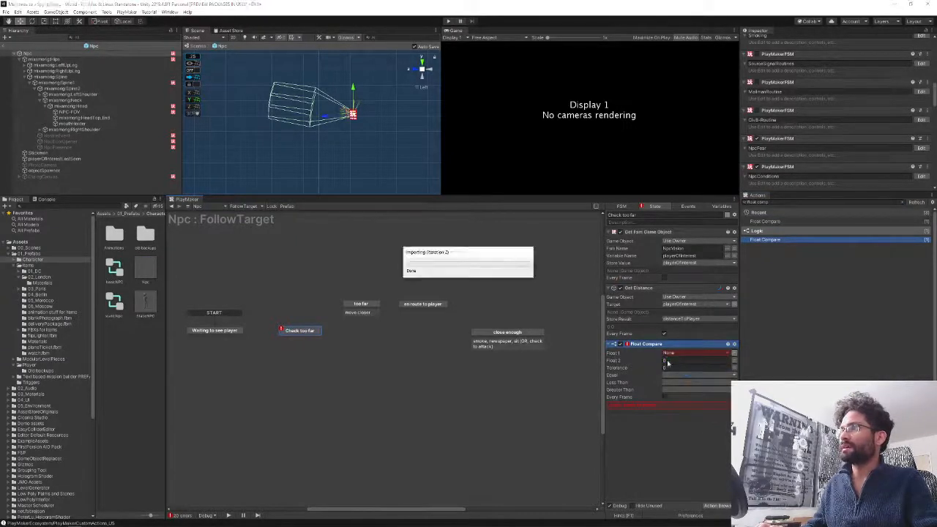
click(670, 369)
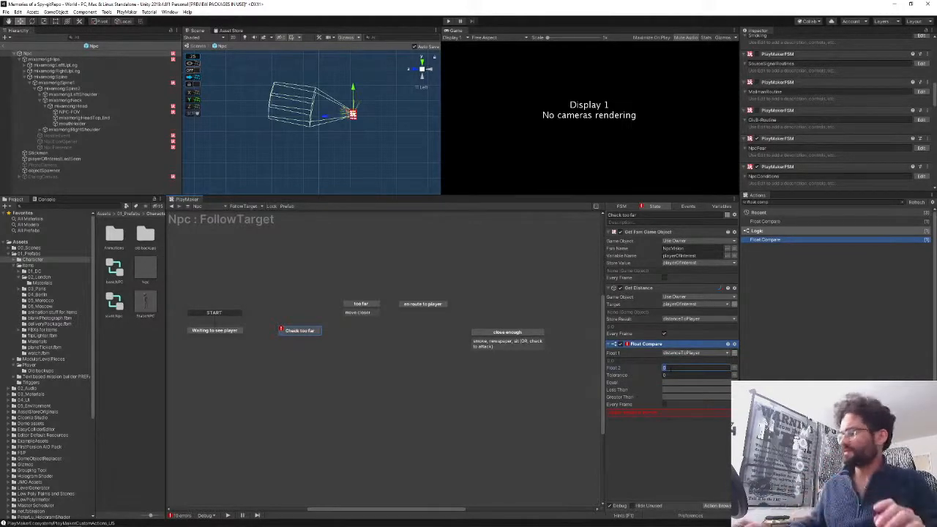
text(15)
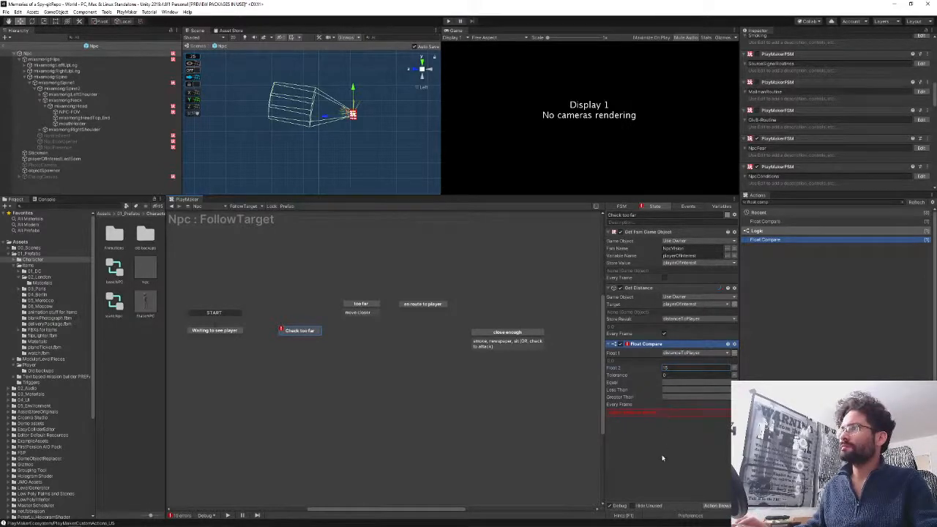
click(663, 437)
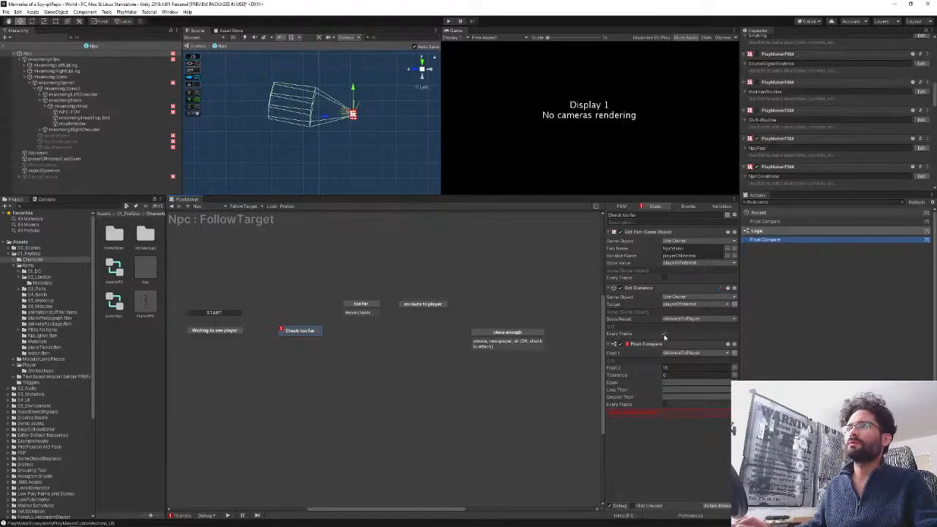
click(664, 405)
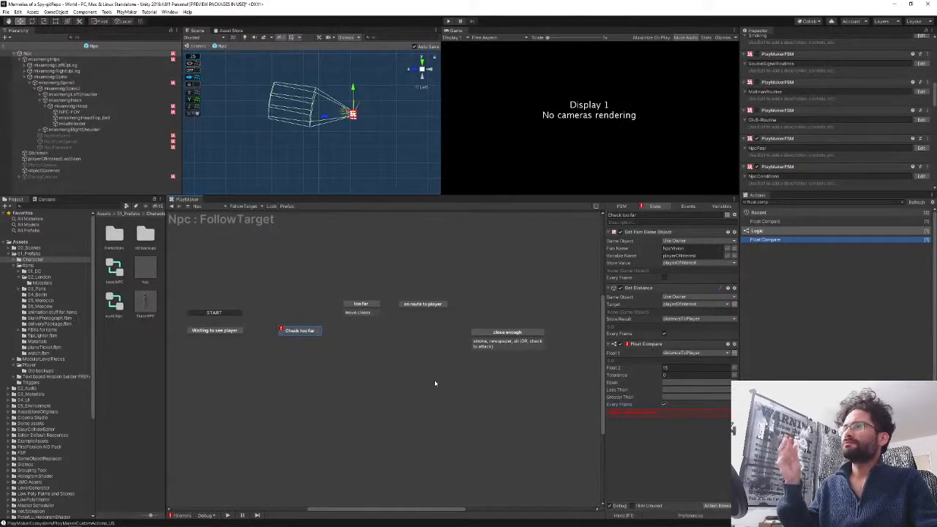
click(665, 278)
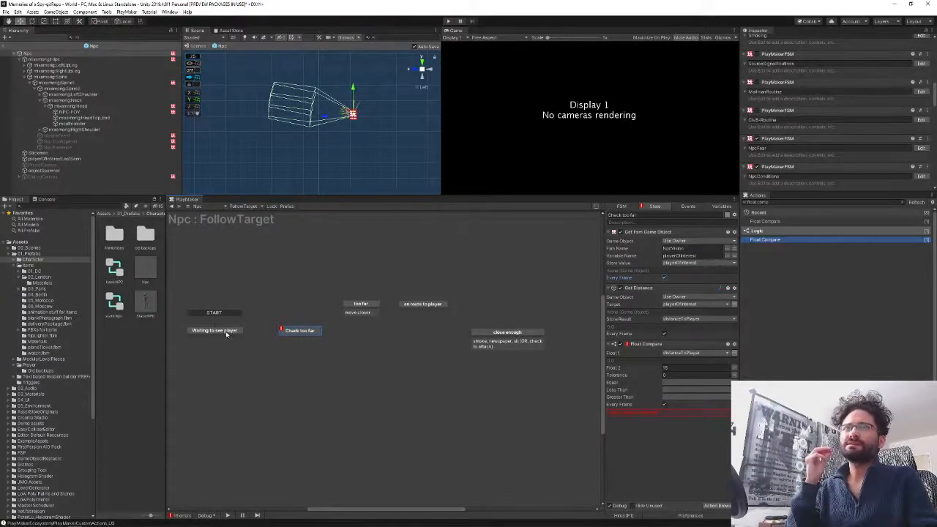
click(664, 278)
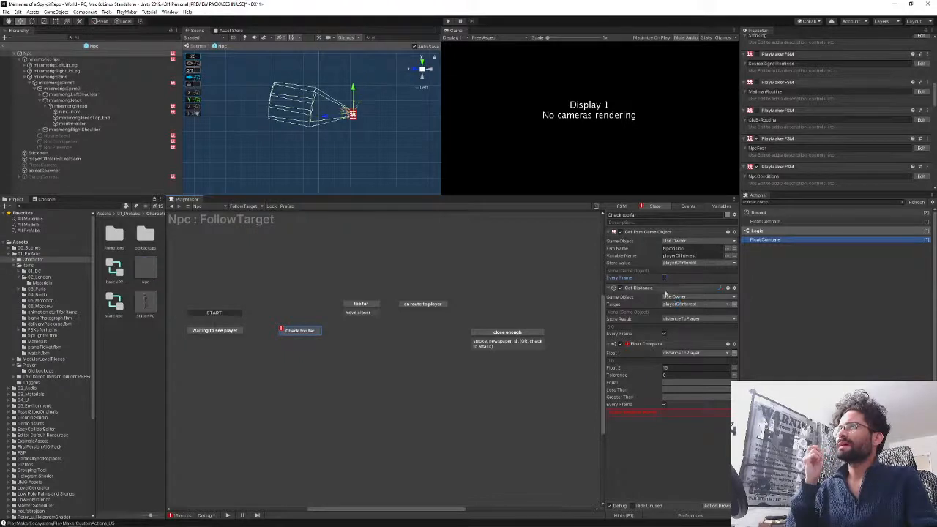
- Turn off Every Frame for the Get Distance and Float Compare actions in the "Check too far" state
click(664, 333)
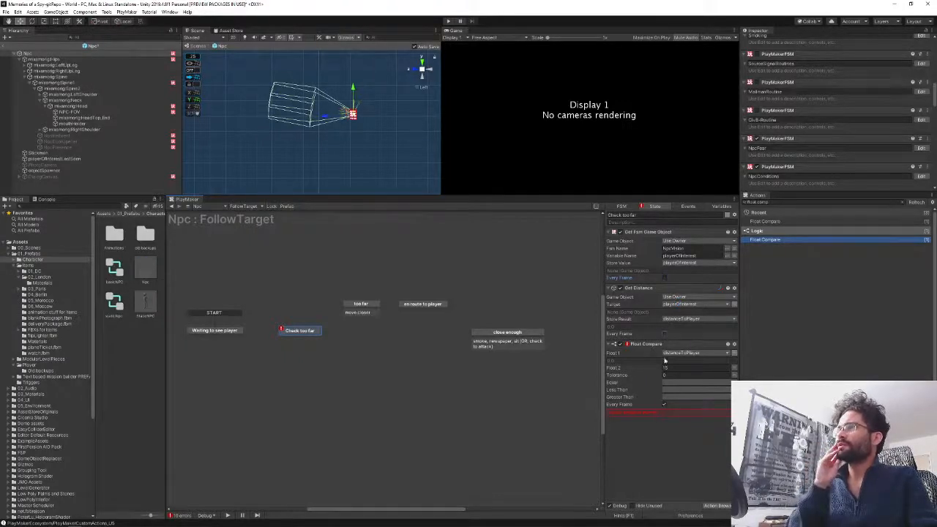
click(665, 405)
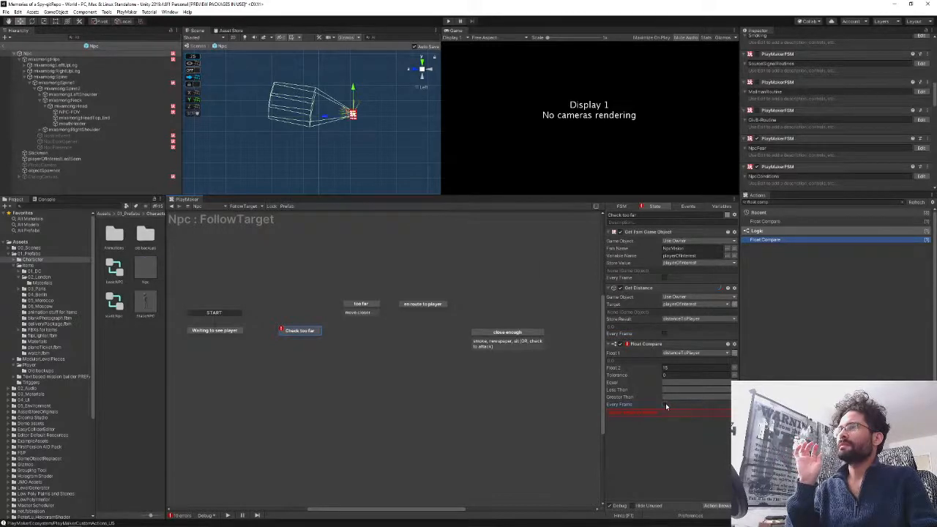
- Find the Get Fsm Bool action and add it to the "Waiting to see player" state
click(774, 202)
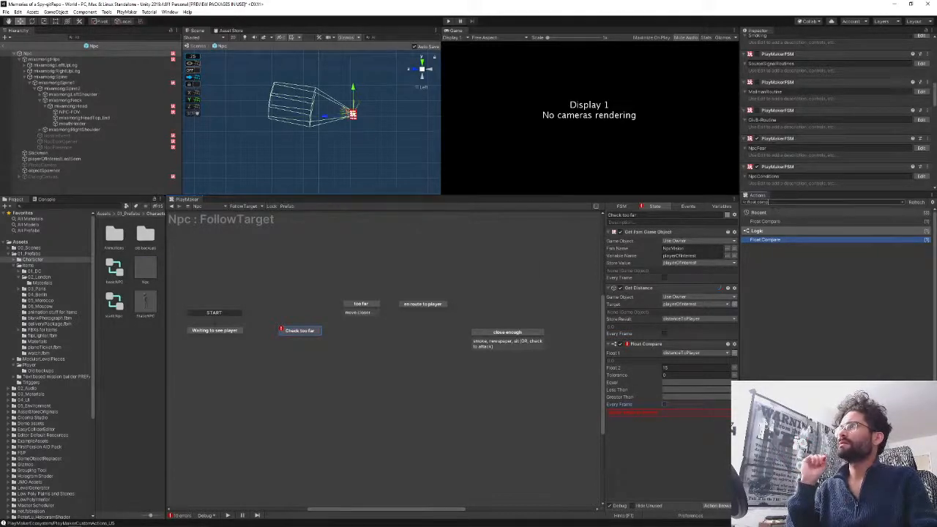
click(224, 331)
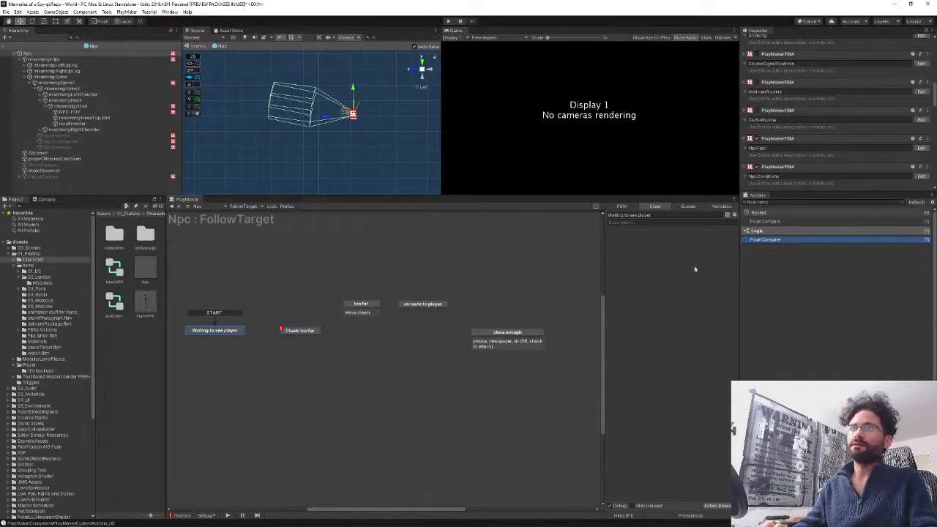
key(ctrl+a)
text(get fsm bool)
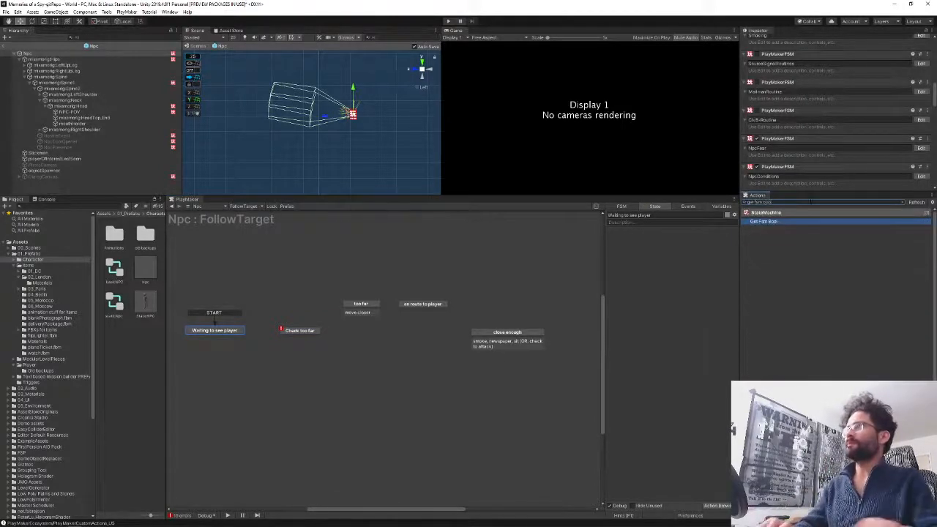
key(Return)
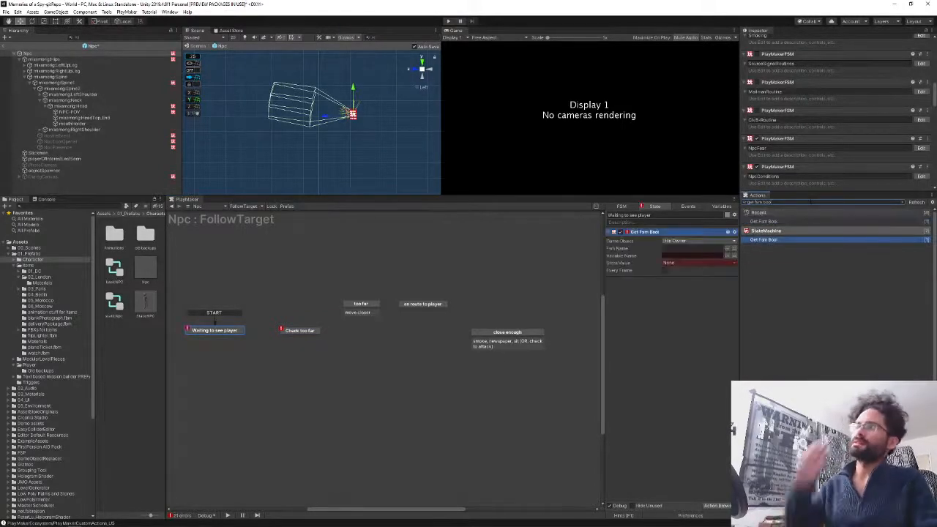
- Set Get Fsm Bool to read the canSeePlayer variable from the NpcVision FSM
click(727, 249)
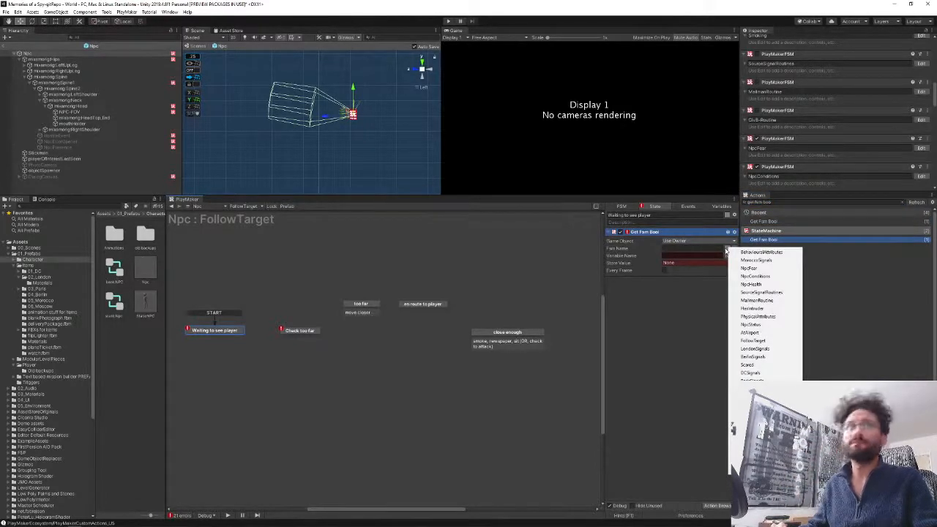
click(747, 412)
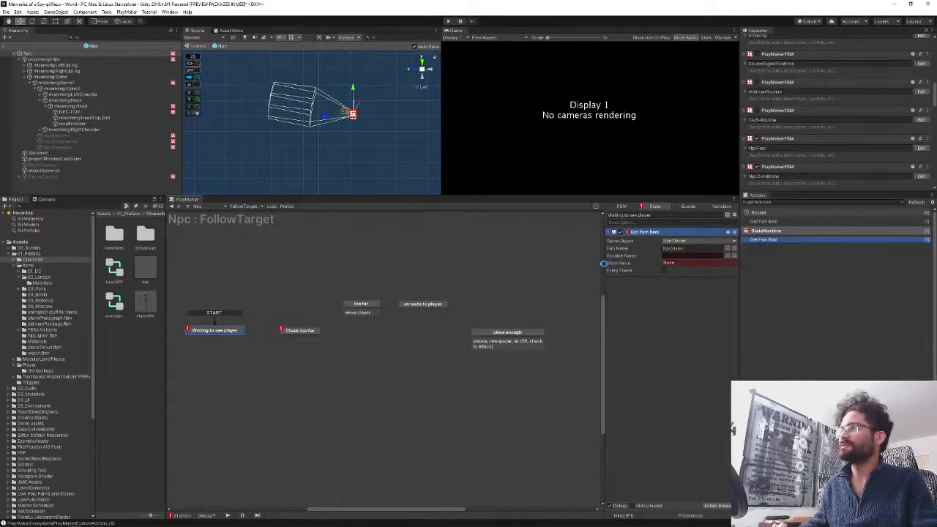
click(727, 256)
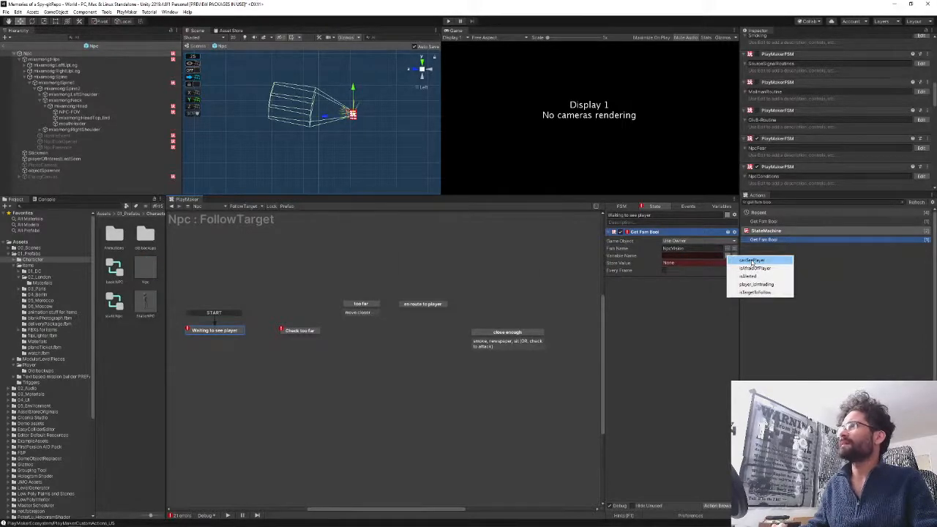
click(752, 261)
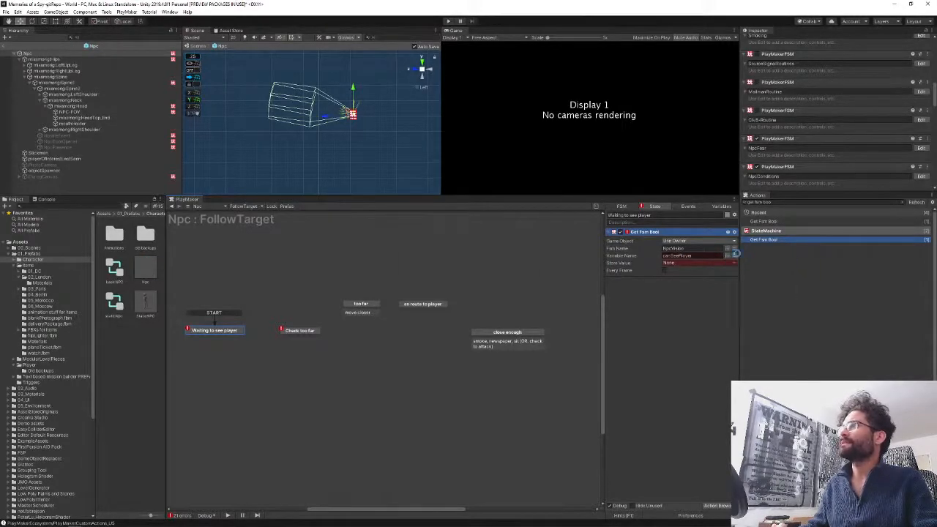
- Store the Get Fsm Bool value in a new variable named canSeePlayer
click(673, 265)
click(692, 279)
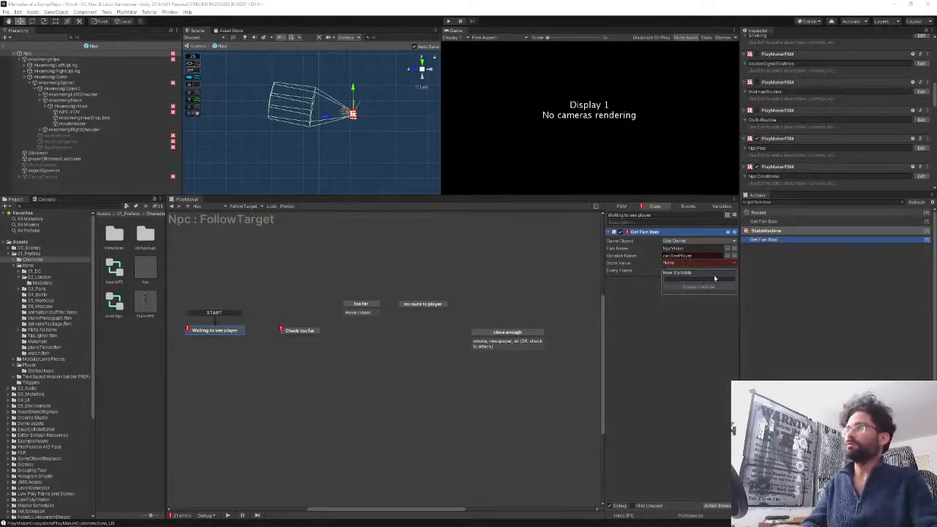
click(677, 255)
click(677, 256)
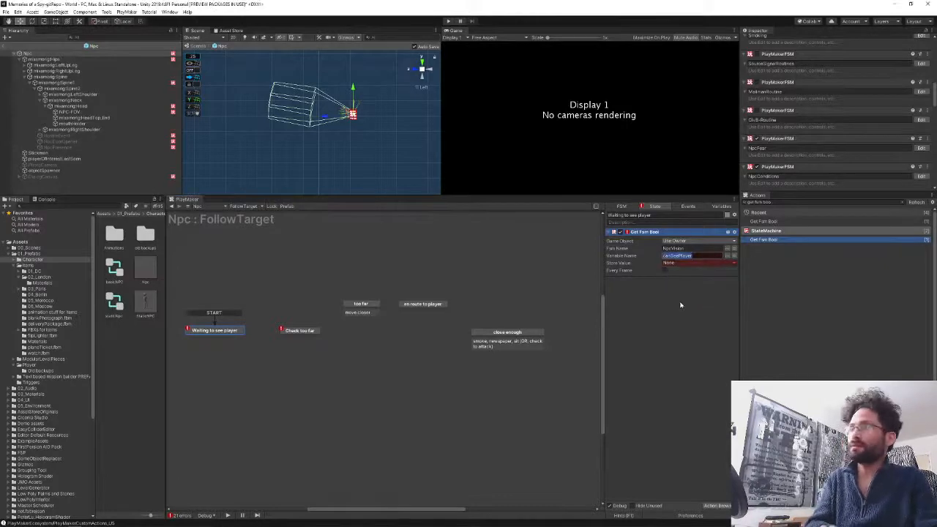
click(674, 263)
click(678, 285)
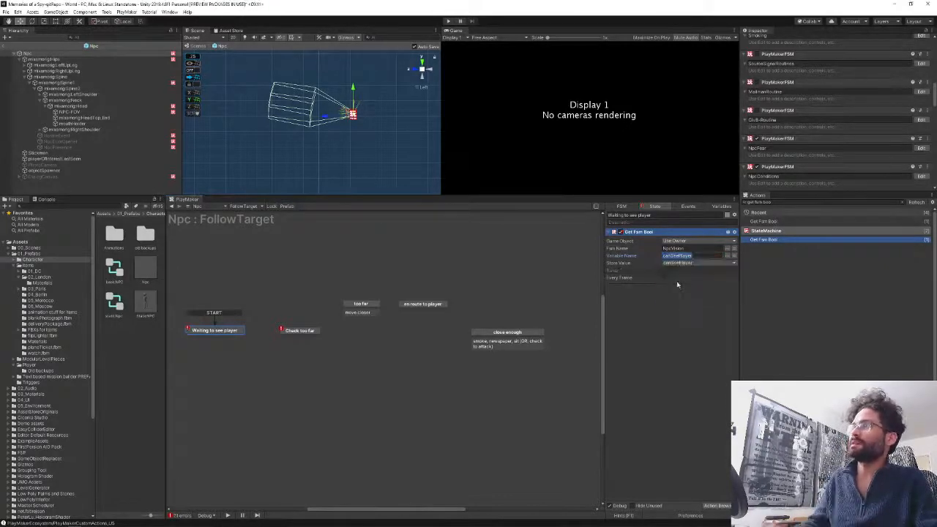
- Add a Bool Test action to "Waiting to see player" that tests canSeePlayer and sends the true event when it is true
click(779, 204)
text(bool test)
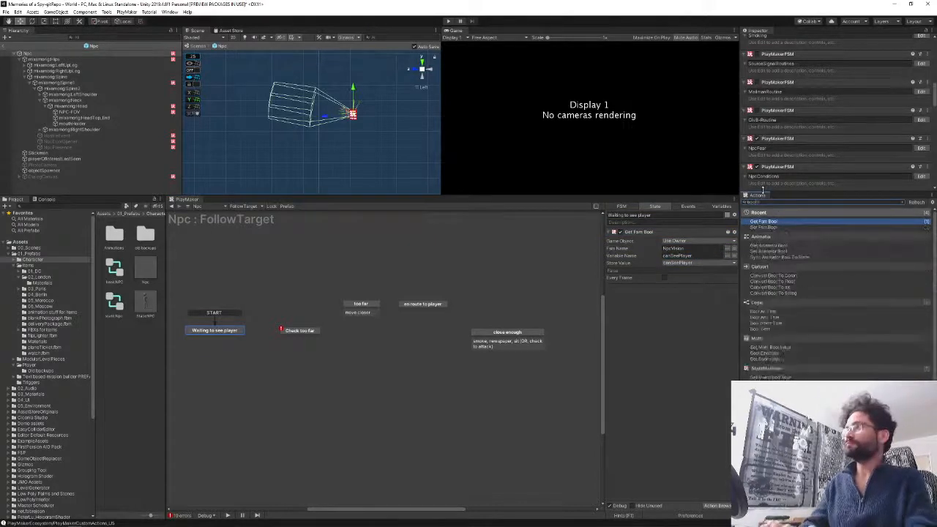
key(Return)
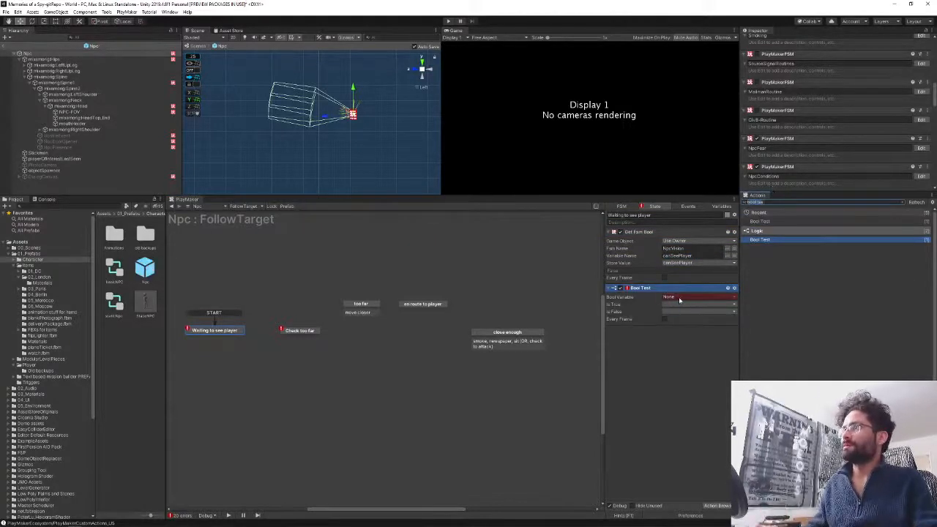
click(699, 297)
click(682, 313)
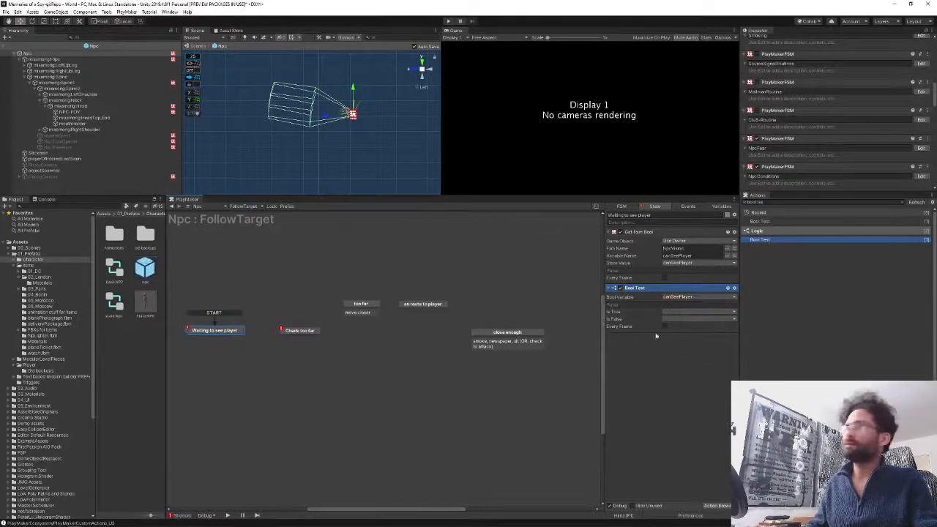
click(682, 313)
click(679, 327)
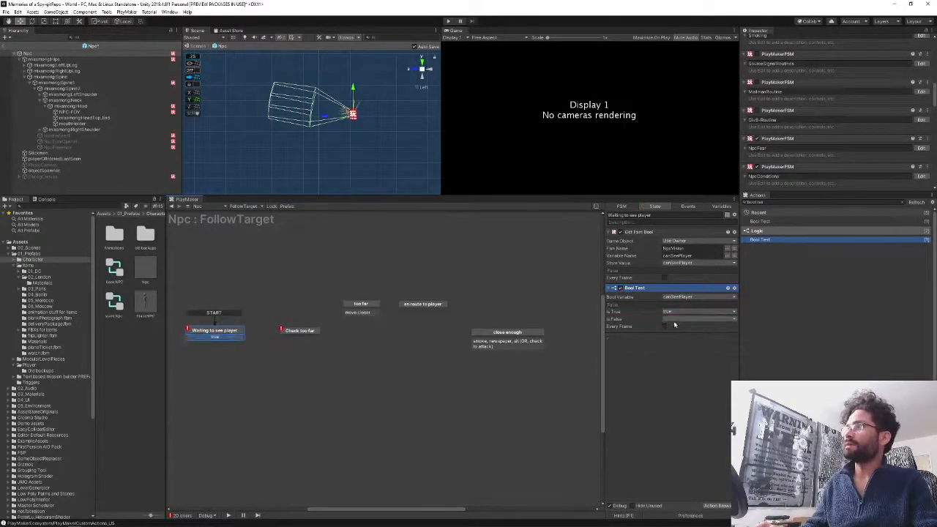
click(668, 320)
click(683, 344)
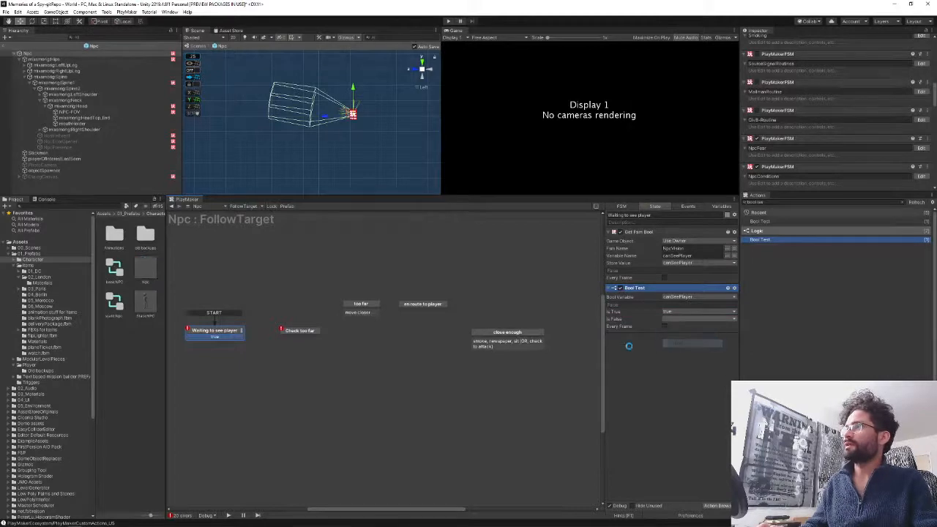
click(684, 397)
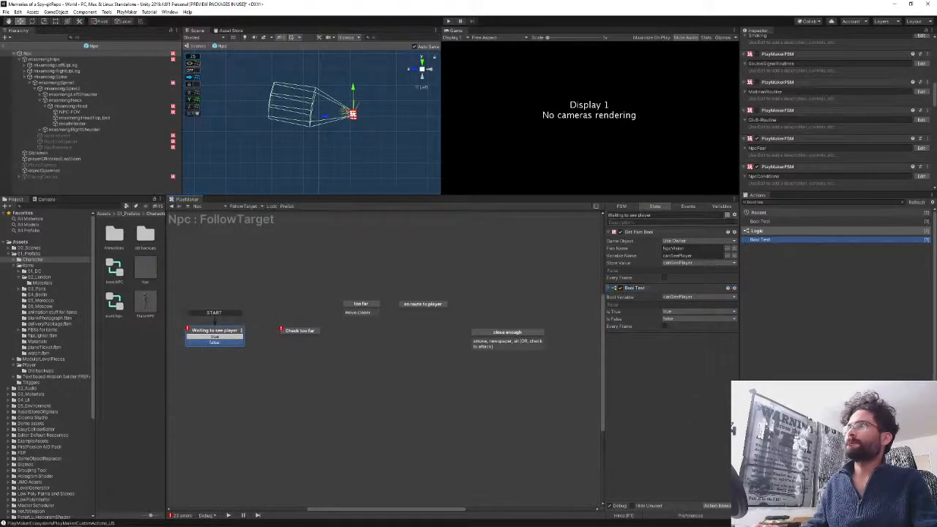
click(674, 320)
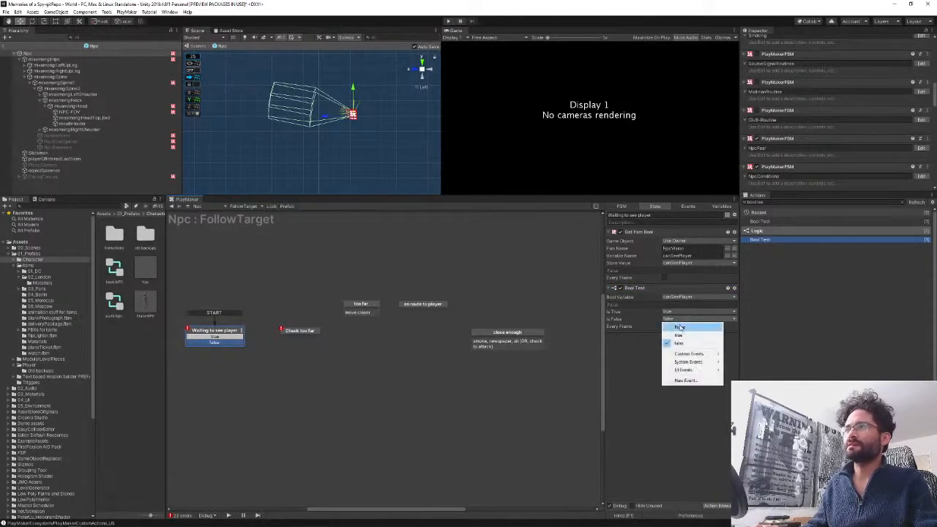
click(682, 329)
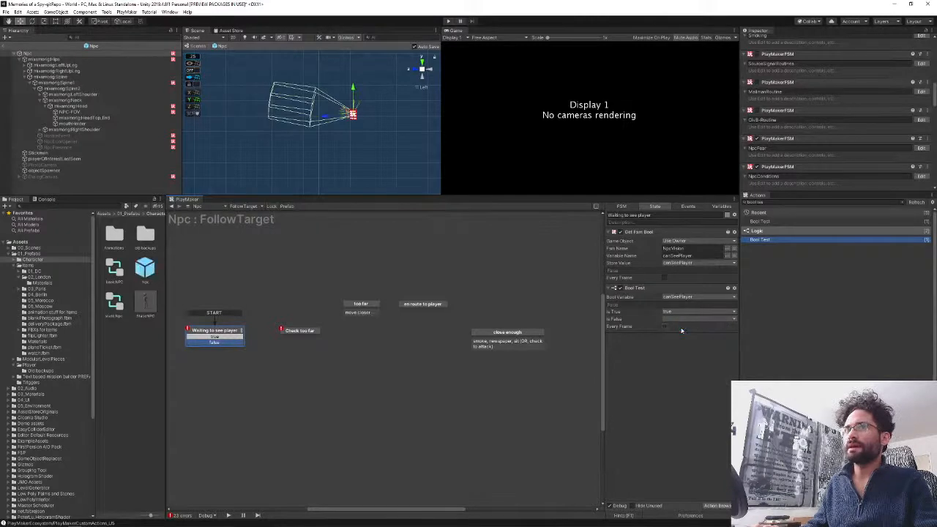
right_click(215, 342)
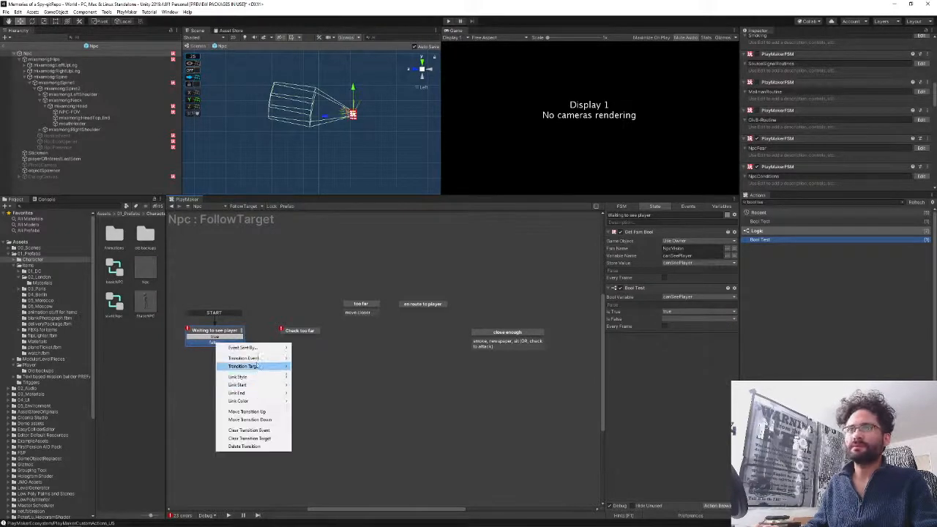
click(244, 447)
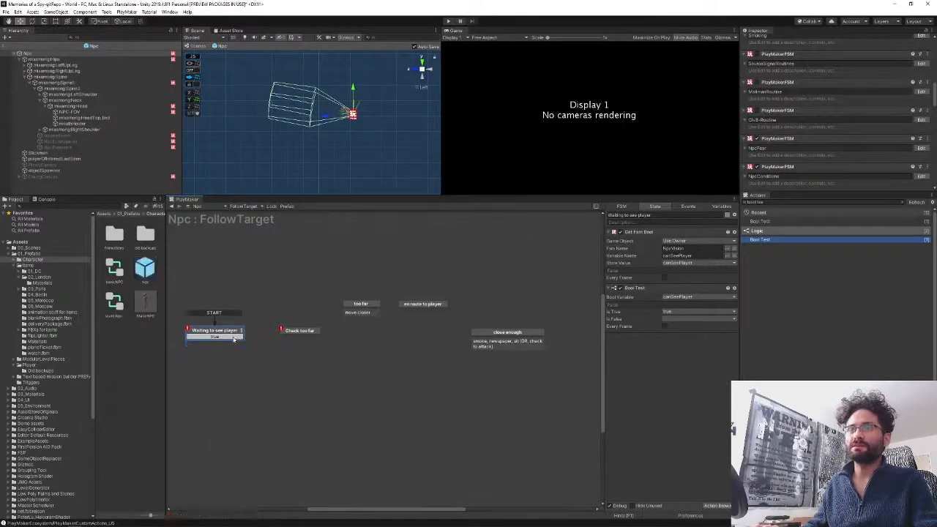
- Link the true transition of "Waiting to see player" to "Check too far" and make Get Fsm Bool and Bool Test run every frame
drag(238, 341, 293, 331)
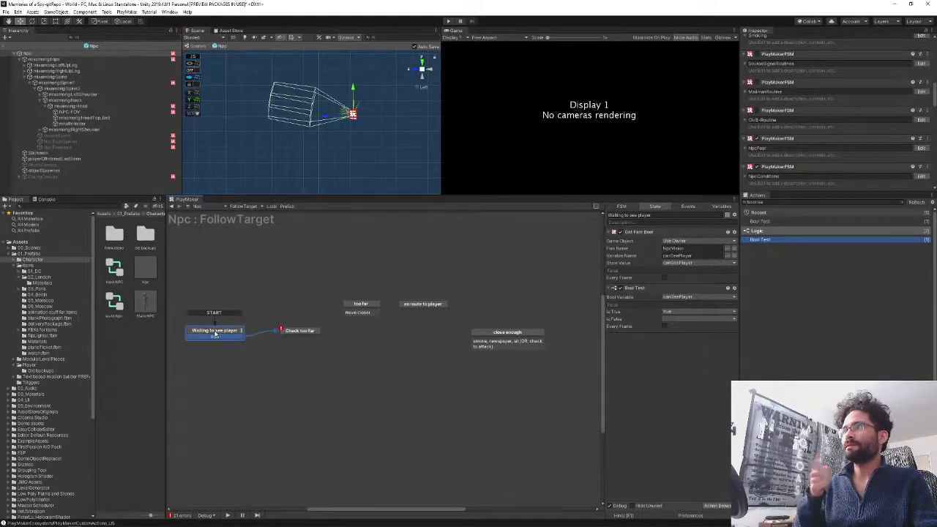
click(664, 278)
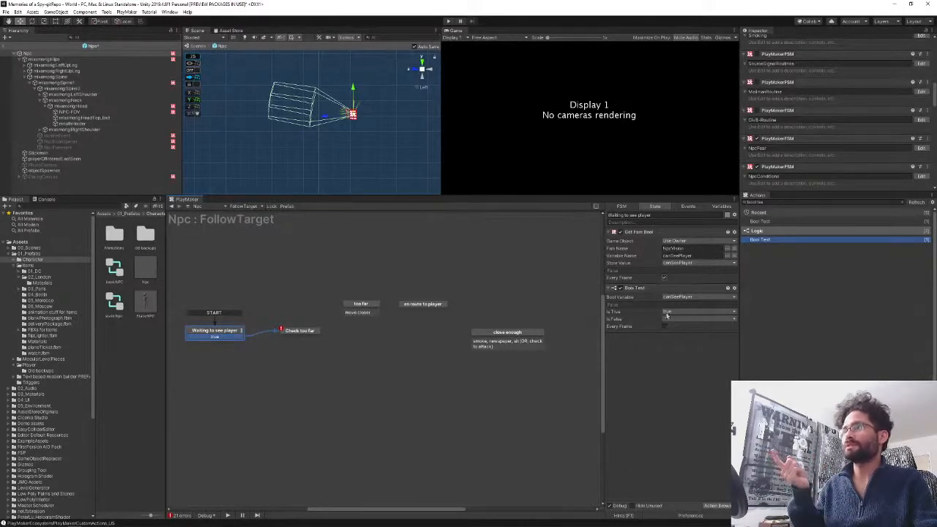
click(665, 327)
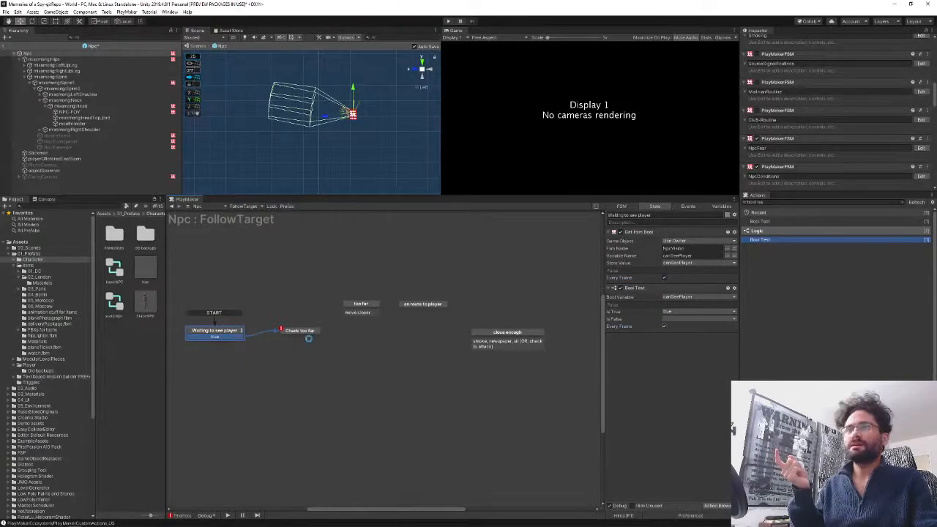
- Set Float Compare in "Check too far" to send true for Equal and Greater Than, and false for Less Than
click(296, 333)
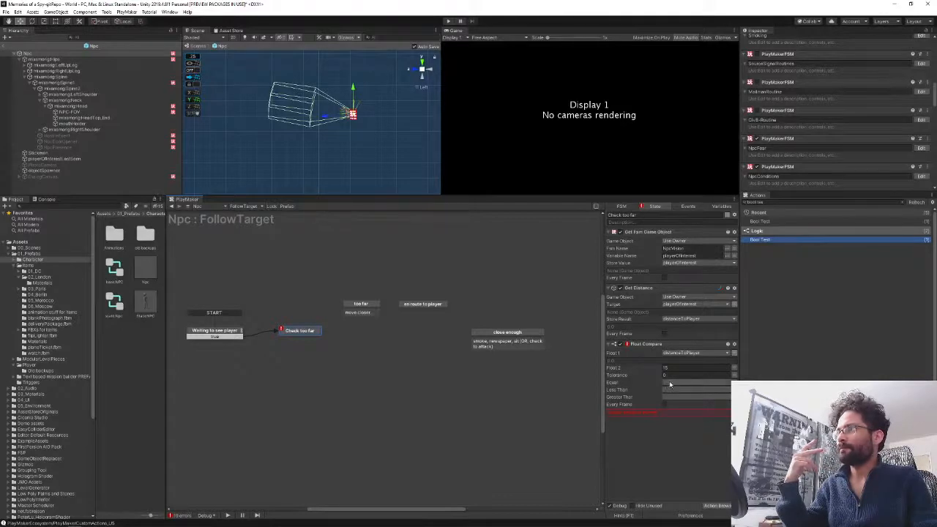
click(670, 383)
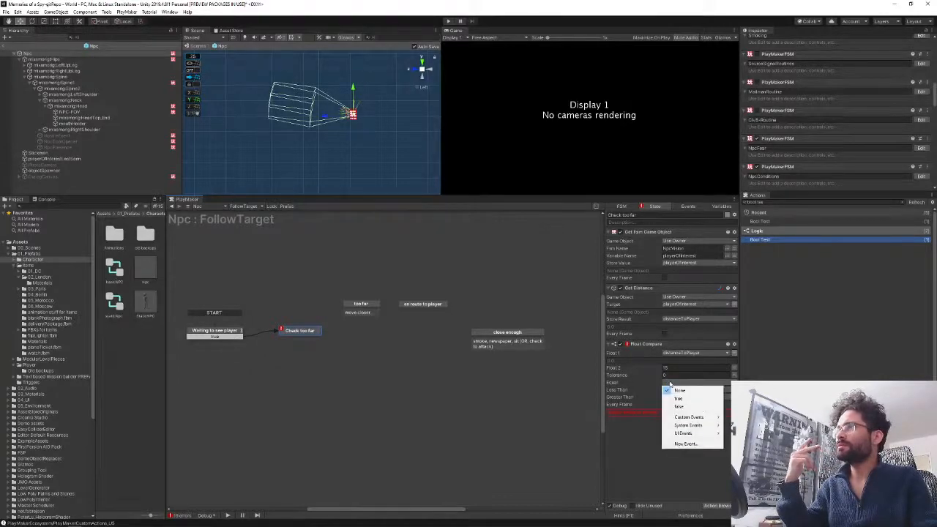
click(678, 399)
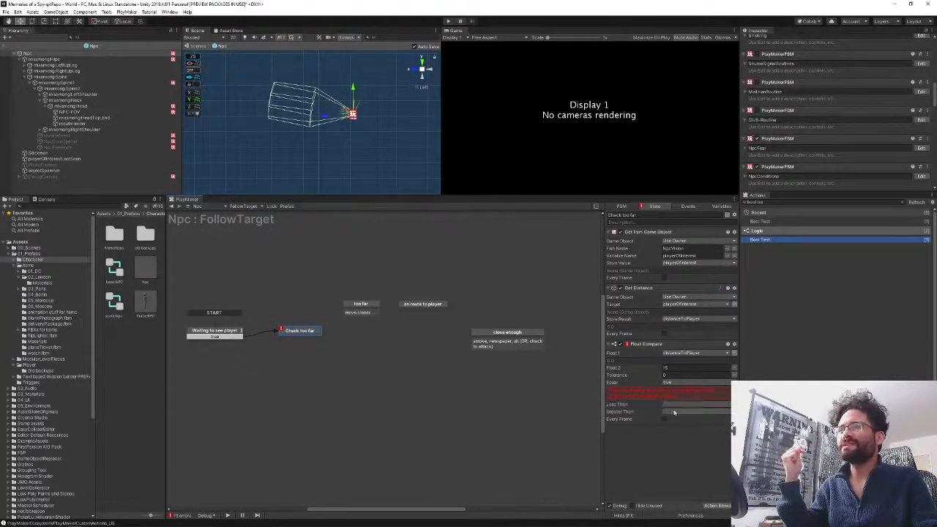
click(677, 414)
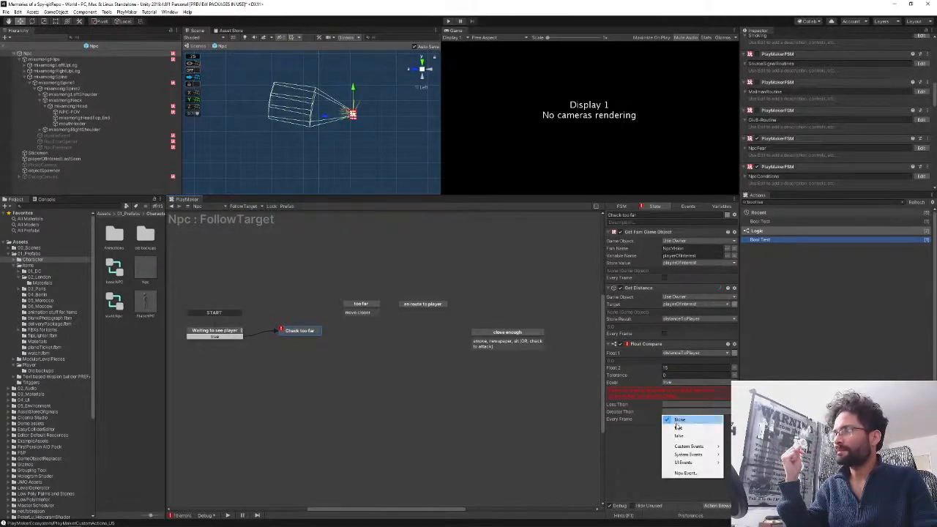
click(677, 428)
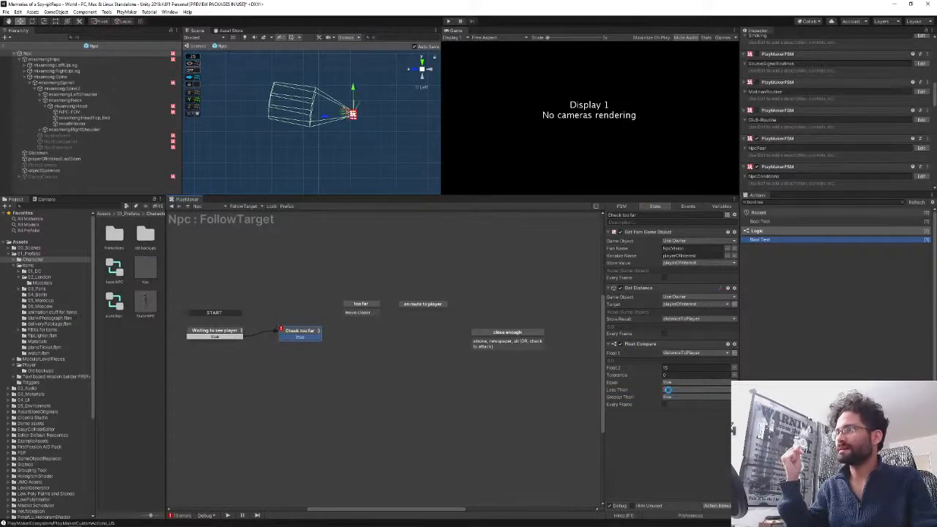
click(668, 391)
click(672, 414)
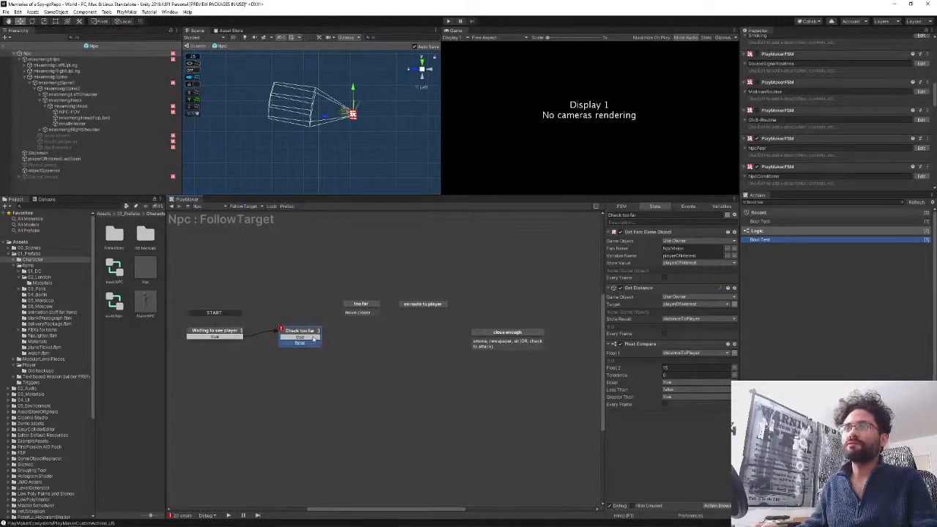
- Link the true transition of "Check too far" to "too far" and its false transition to a new state below "Waiting to see player"
drag(314, 338, 350, 309)
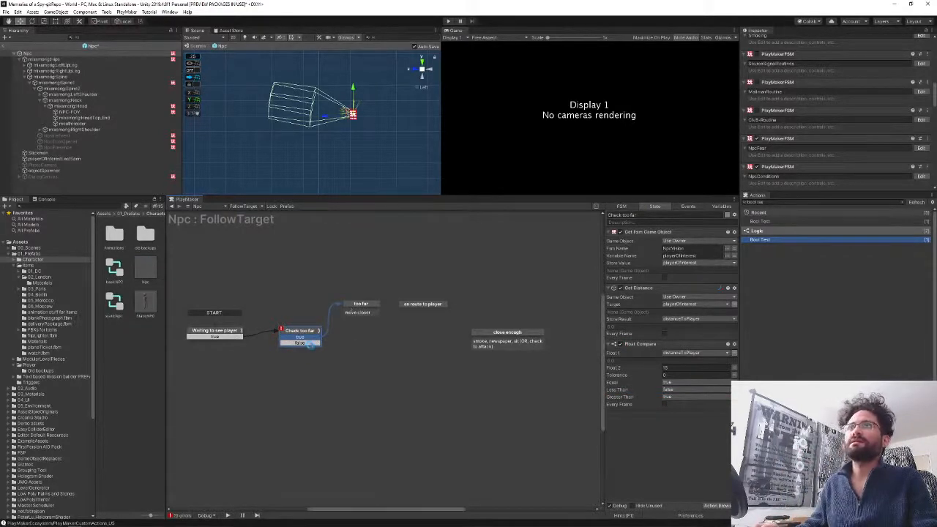
drag(308, 344, 228, 368)
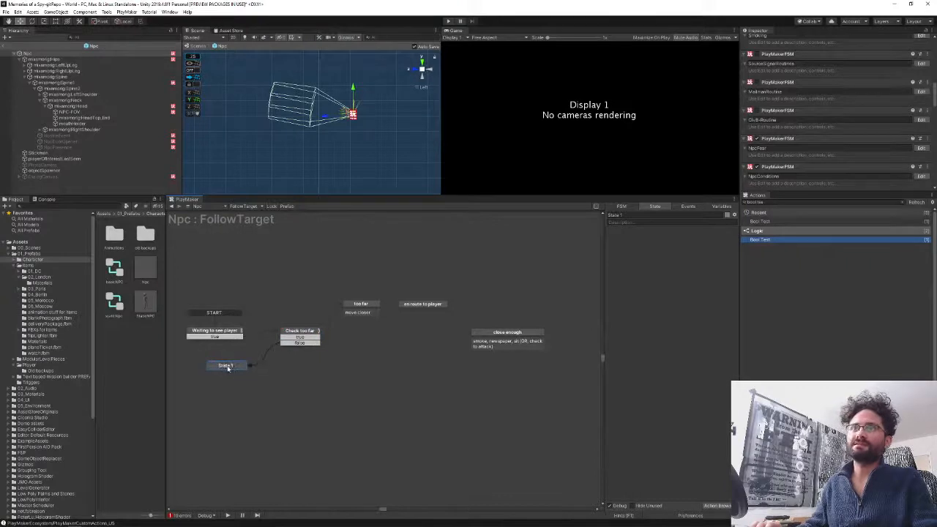
- Add a Wait action to the new state below "Waiting to see player" and set its finish event to next
click(778, 203)
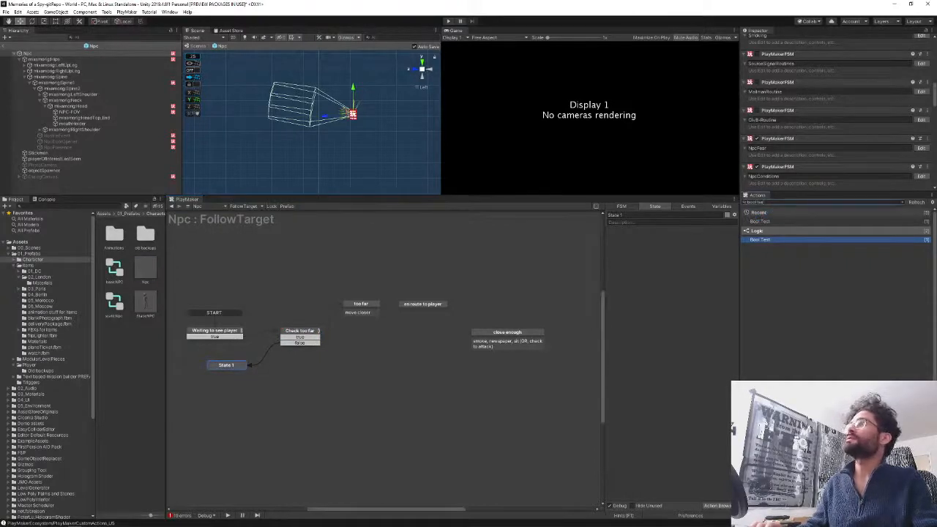
text(wait)
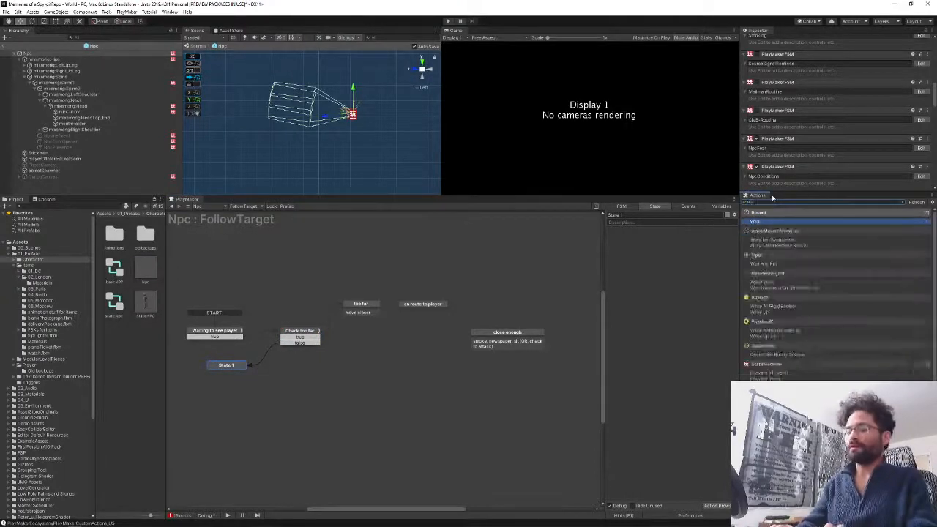
key(Return)
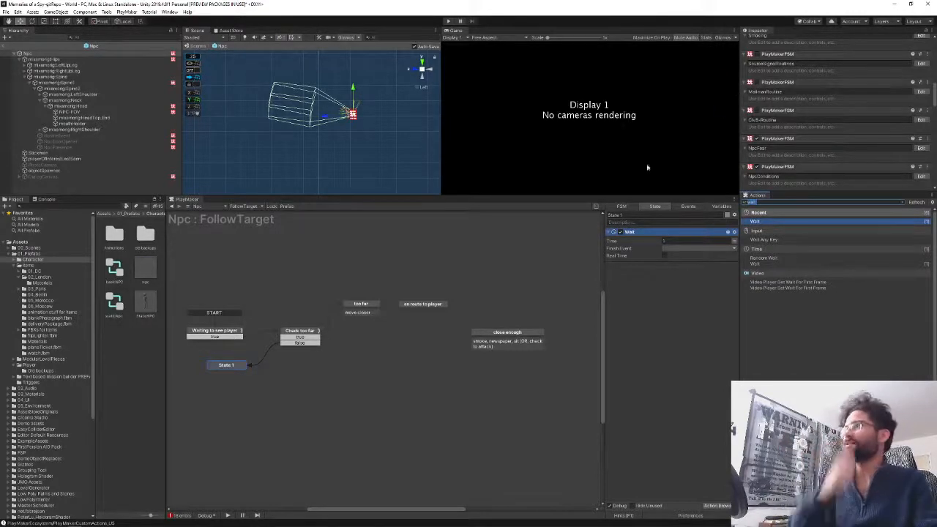
click(689, 241)
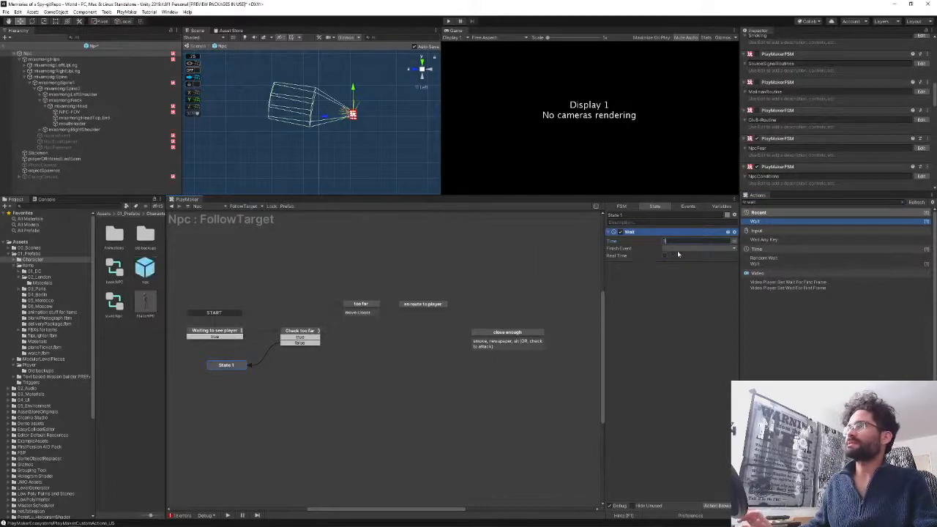
click(677, 249)
mouse_move(714, 284)
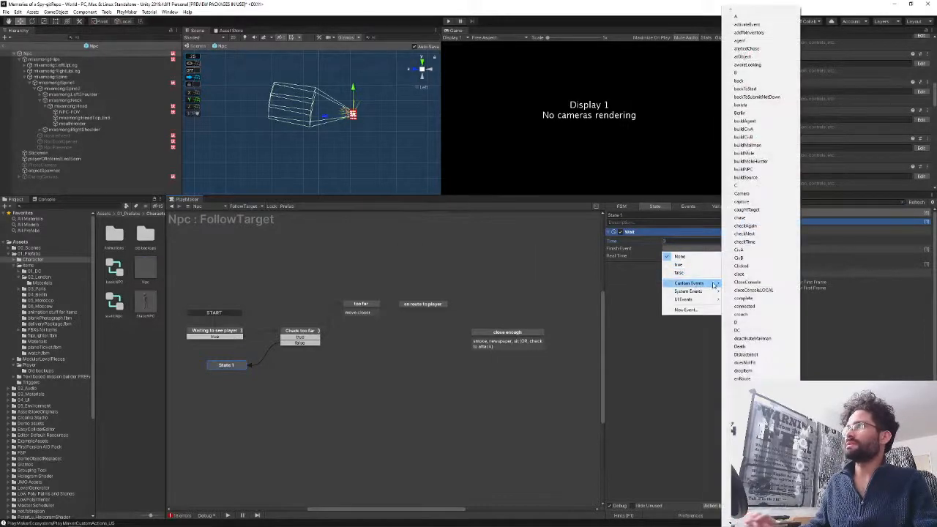
scroll(714, 284, down, 9)
scroll(714, 284, down, 1)
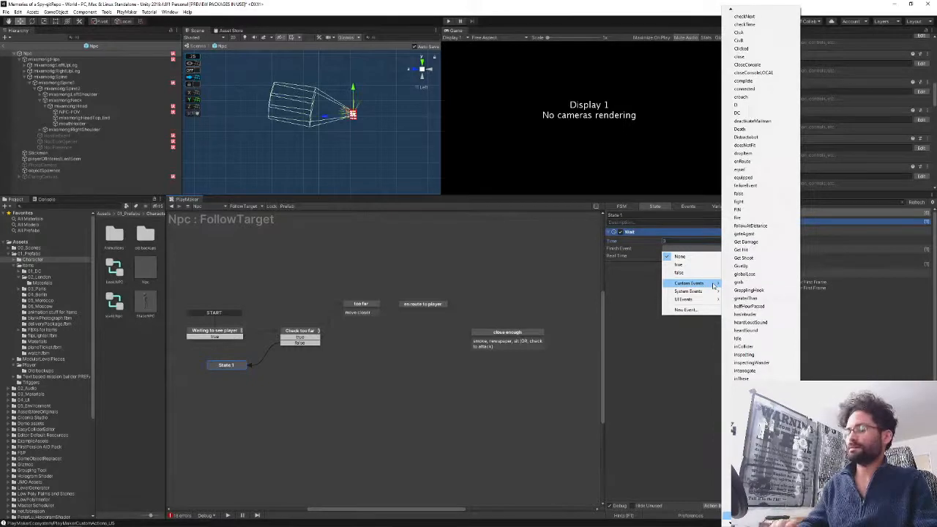
key(Return)
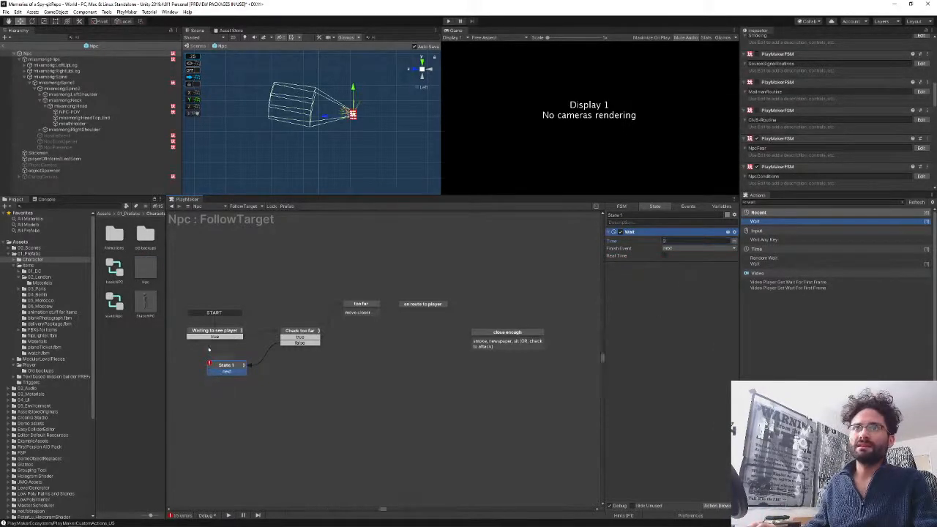
- Link the new state's next transition back to "Waiting to see player" and rename the state "wait"
drag(208, 337, 208, 338)
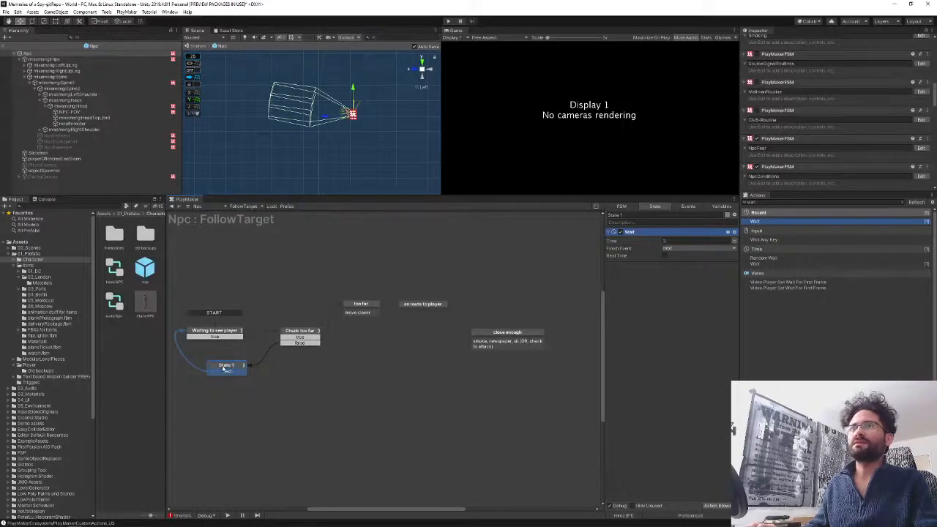
click(621, 214)
text(wait)
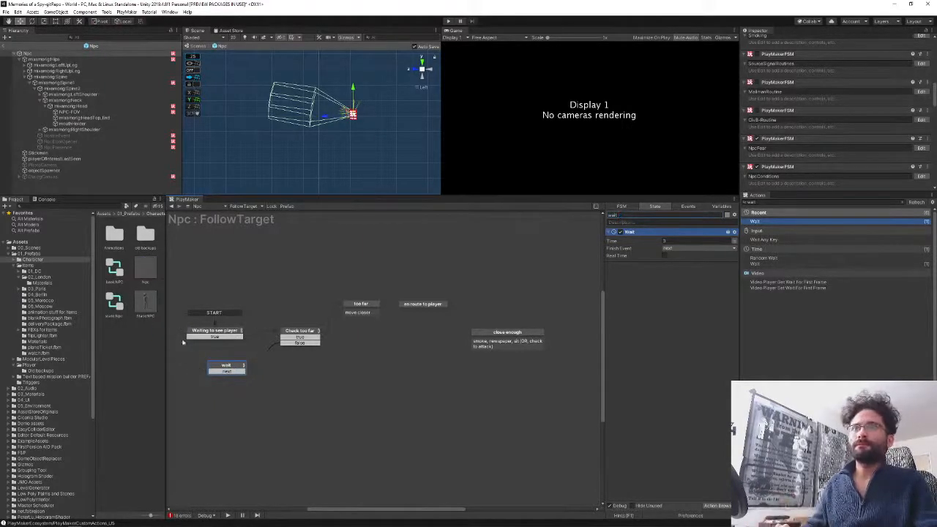
- Review the actions of "Waiting to see player" and "Check too far", and select the "too far" state
click(211, 331)
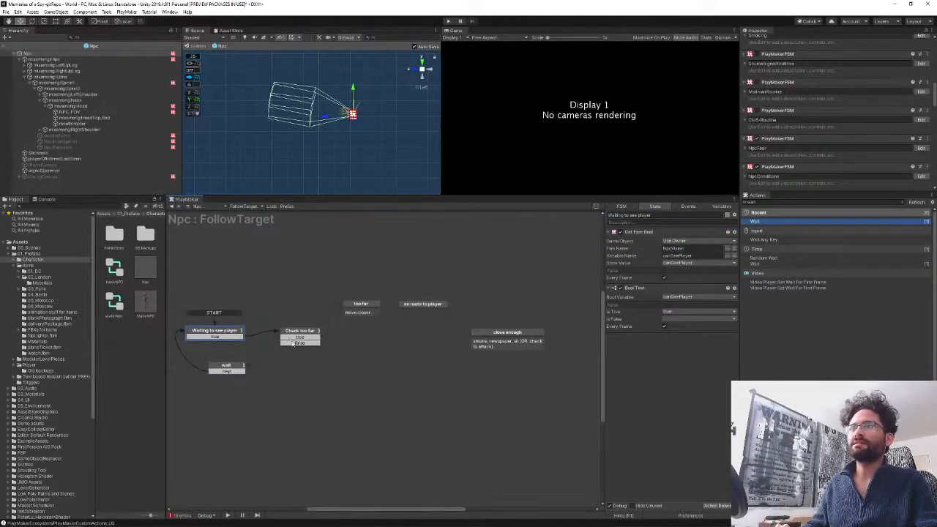
click(299, 335)
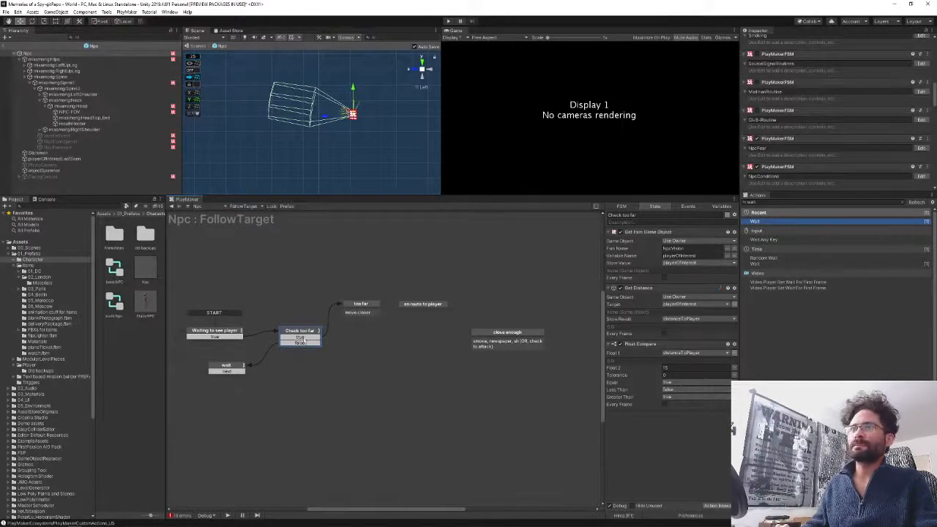
click(361, 305)
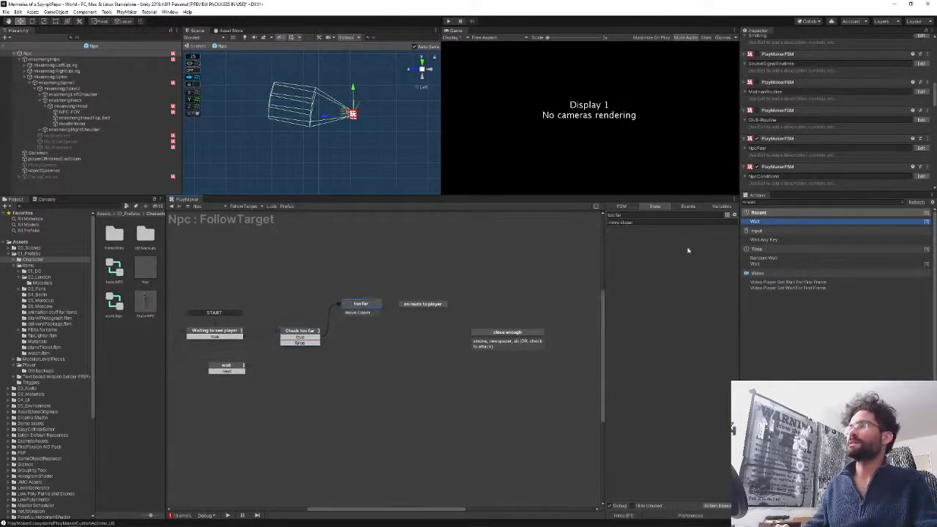
- Add a Get Position action to the "too far" state of the FollowTarget FSM
click(778, 202)
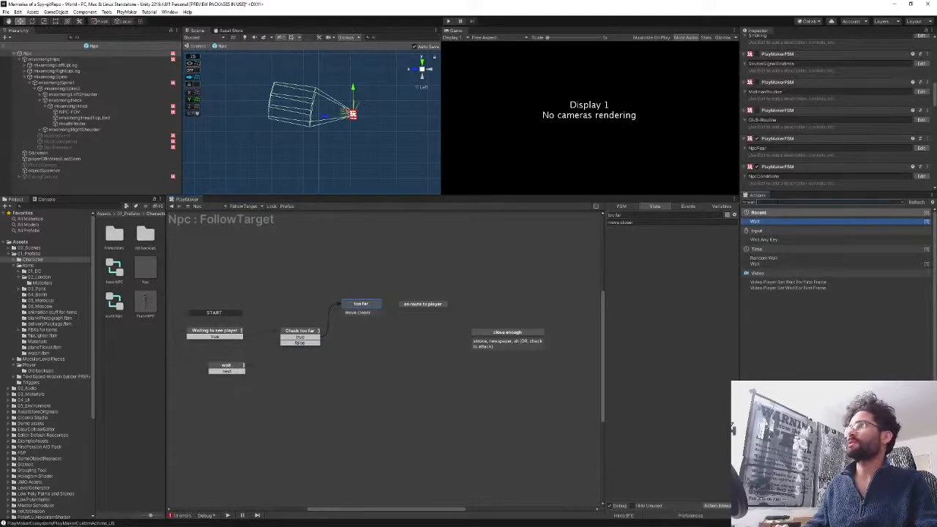
click(309, 336)
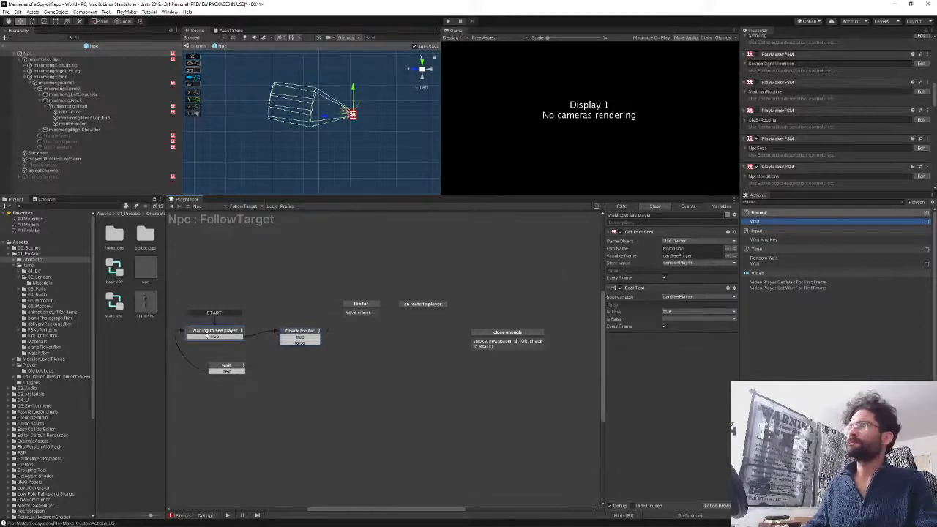
click(360, 303)
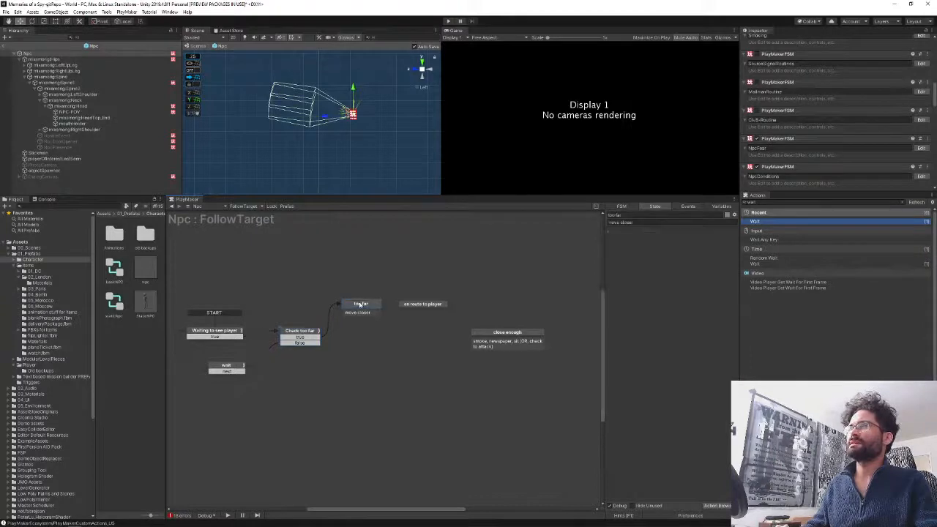
text(get po)
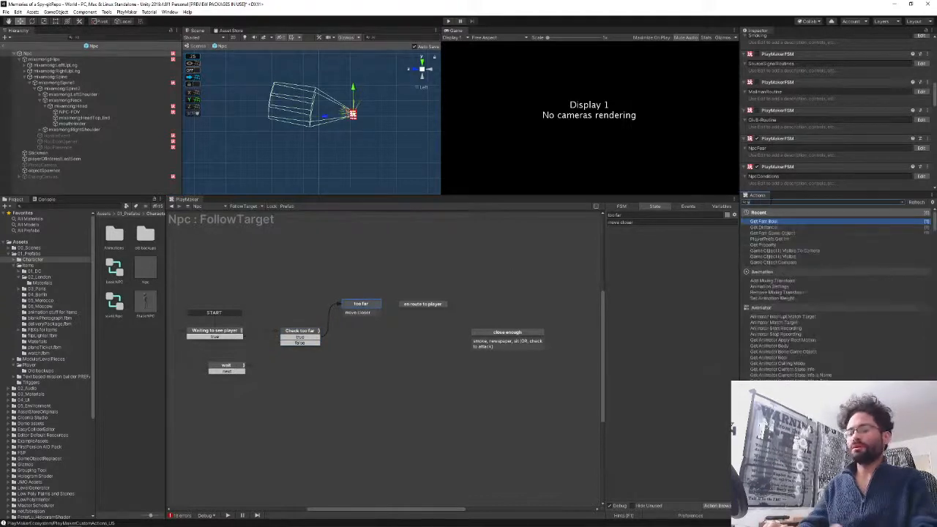
text(sition)
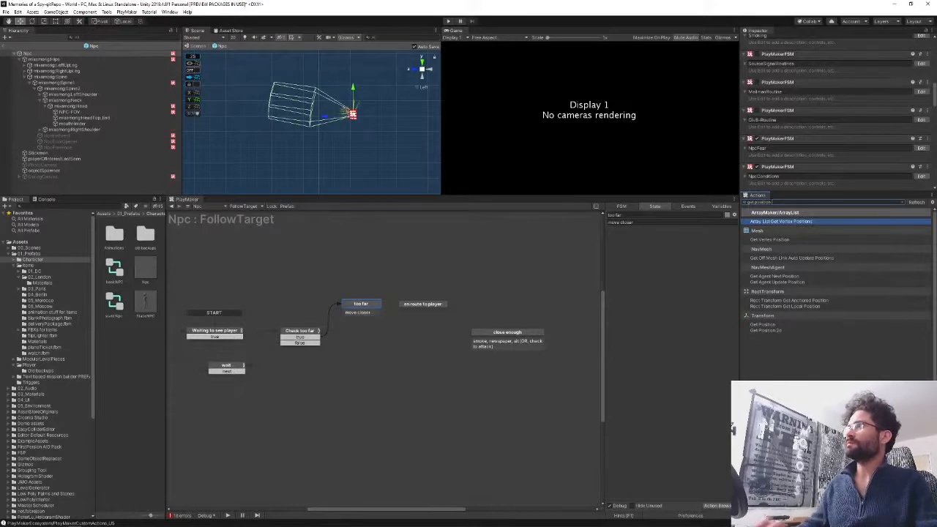
key(Down)
key(Down)
key(Down)
key(Down)
key(Down)
key(Down)
key(Down)
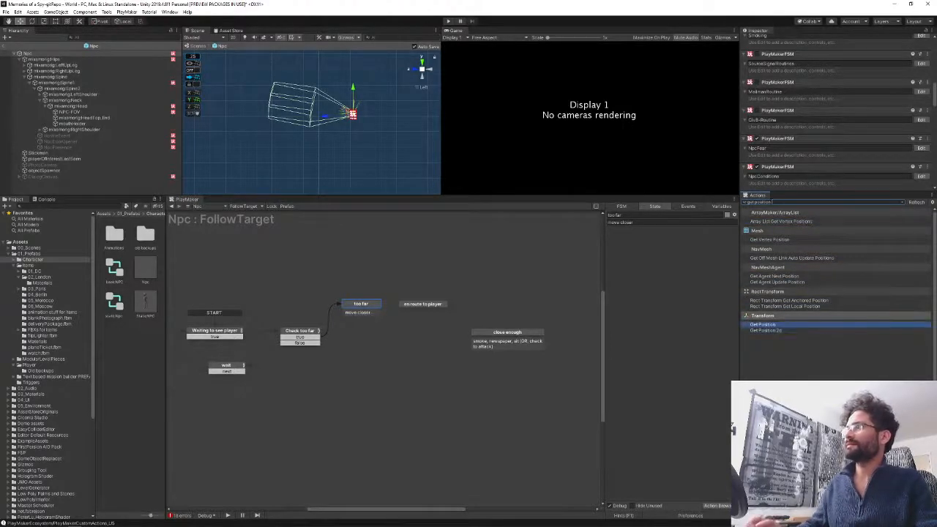
key(Return)
- Make Get Position use a specified game object, taken from the playerOfInterest variable
click(685, 241)
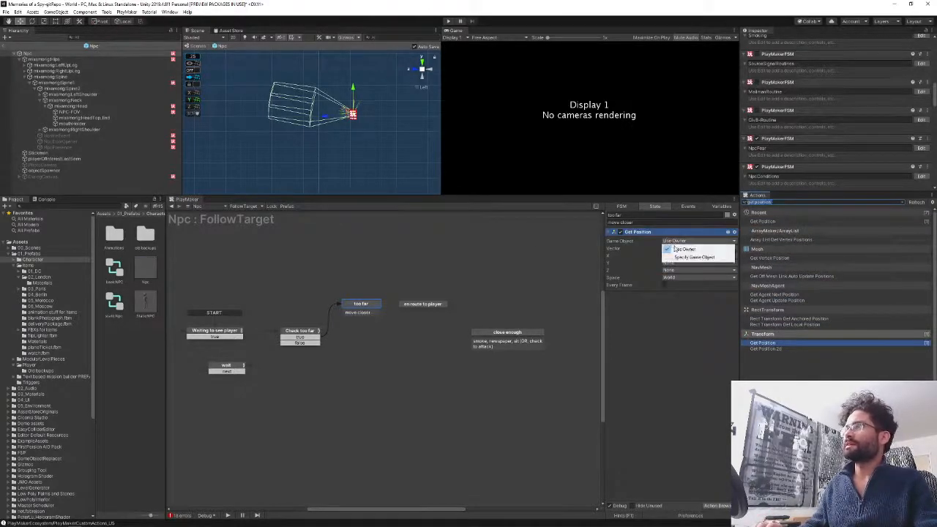
click(685, 257)
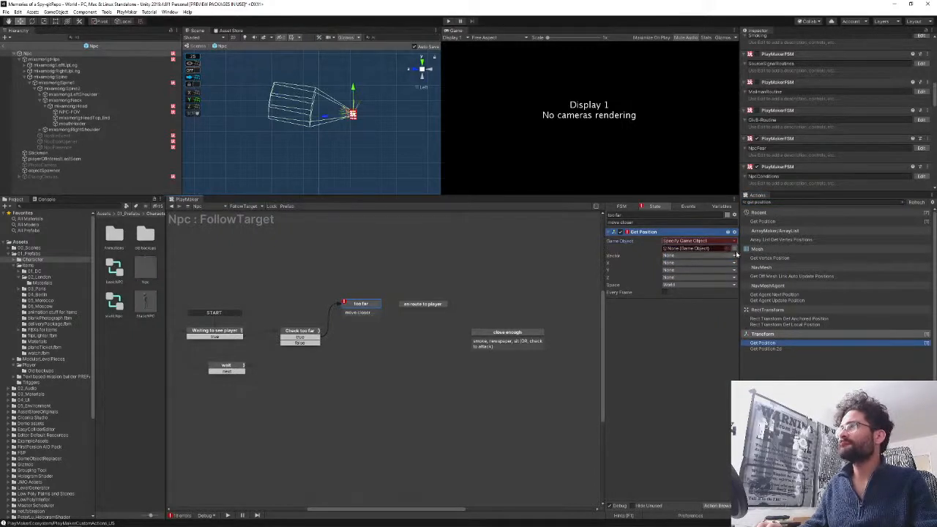
click(693, 249)
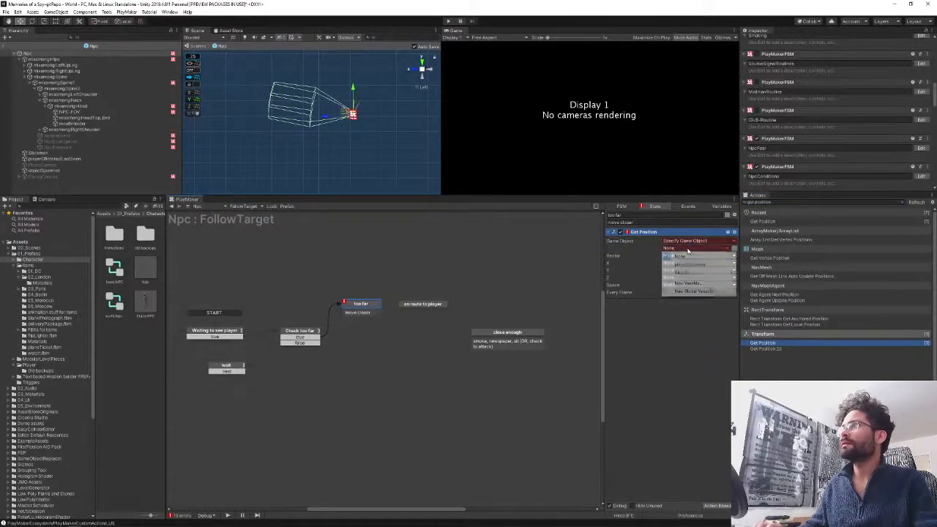
click(697, 265)
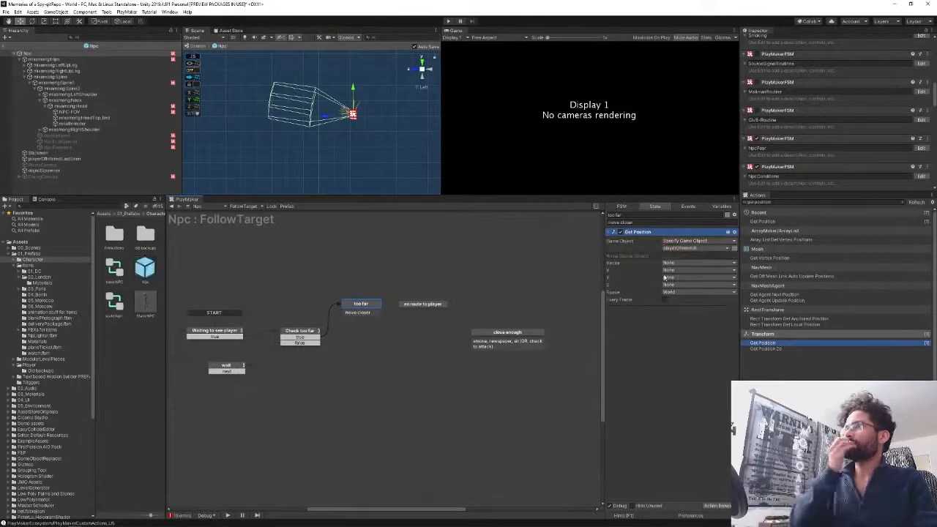
- Store the Get Position vector in a new variable named destination_v3
click(667, 265)
click(681, 275)
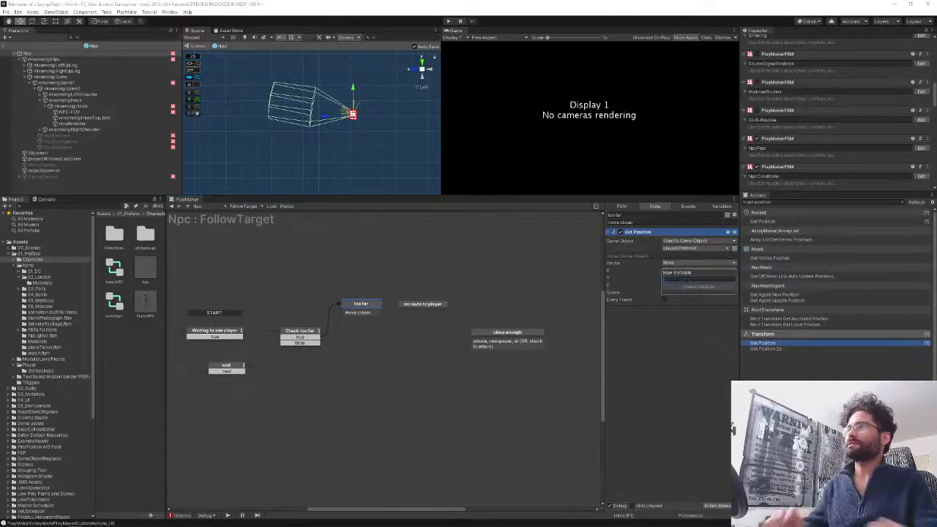
text(destination)
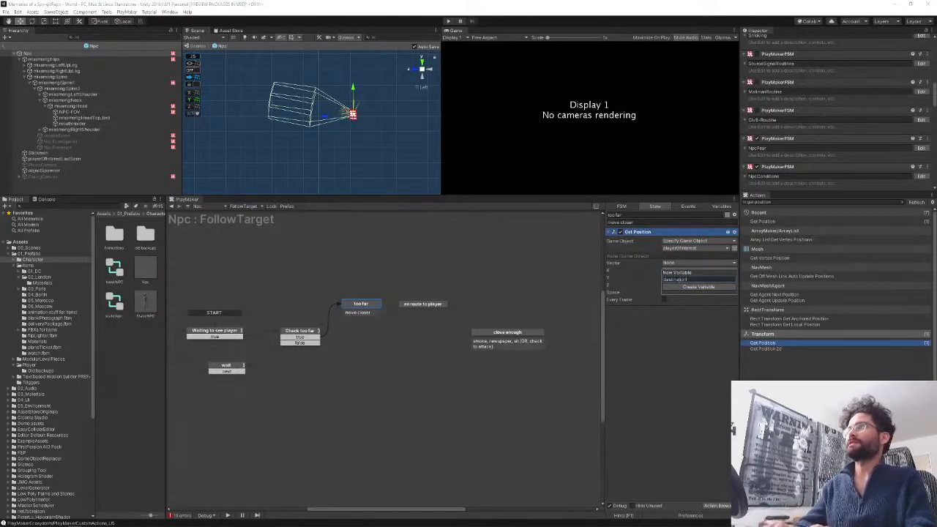
text(_v3)
key(Return)
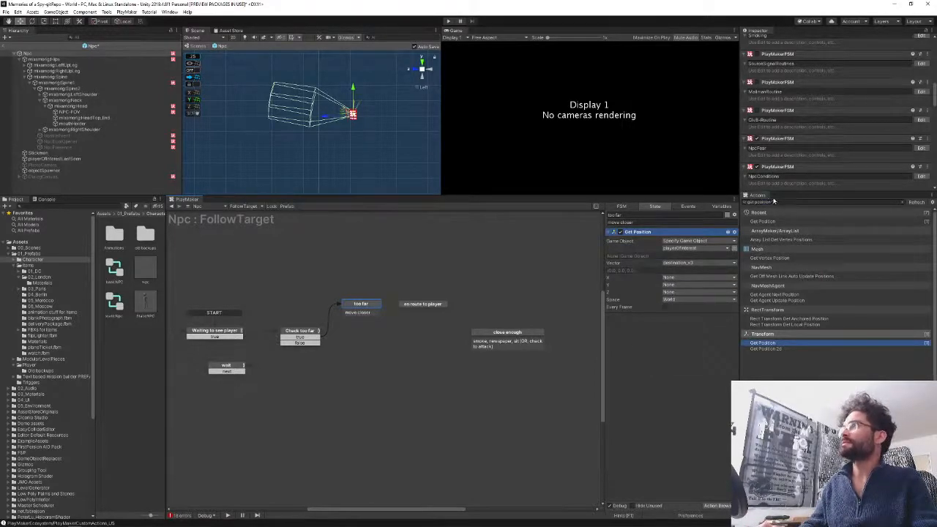
- Add a Set Agent Destination action below Get Position in the "too far" state
click(775, 202)
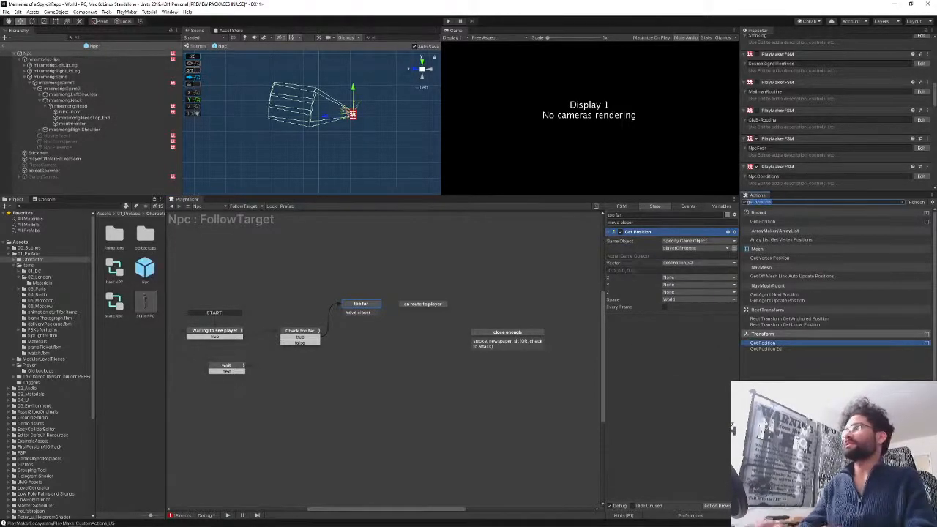
key(BackSpace)
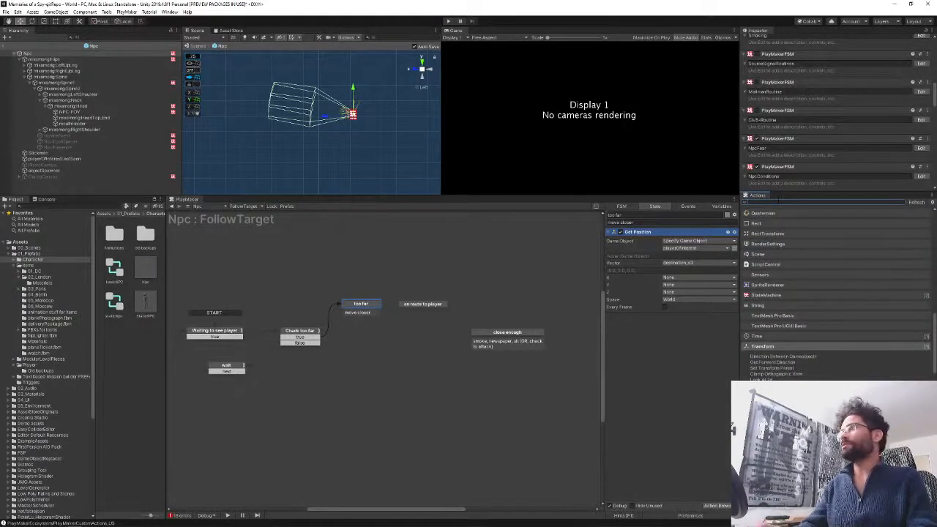
text(set agent dest)
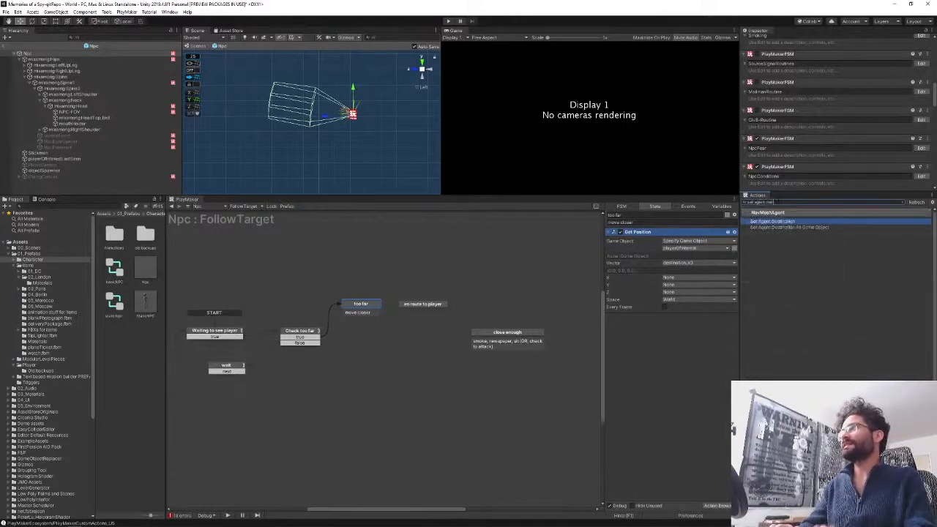
drag(773, 221, 641, 323)
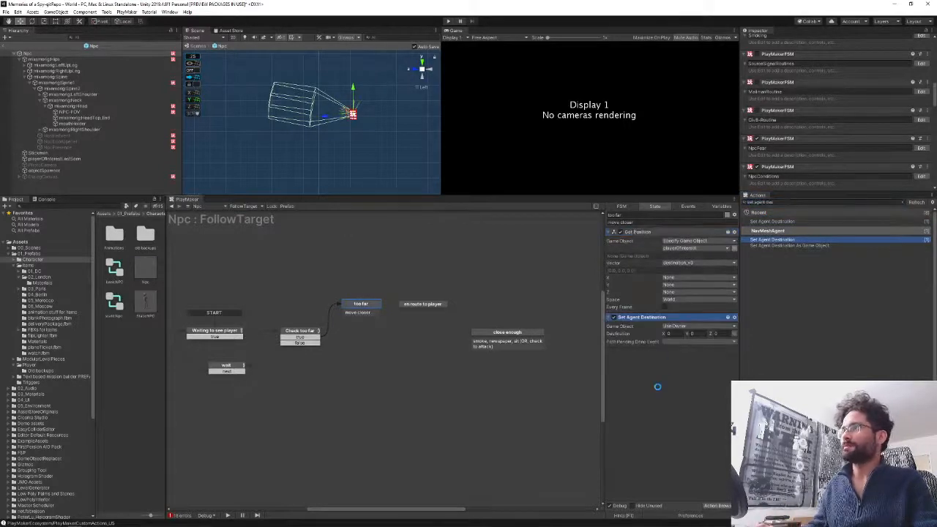
click(672, 327)
click(684, 339)
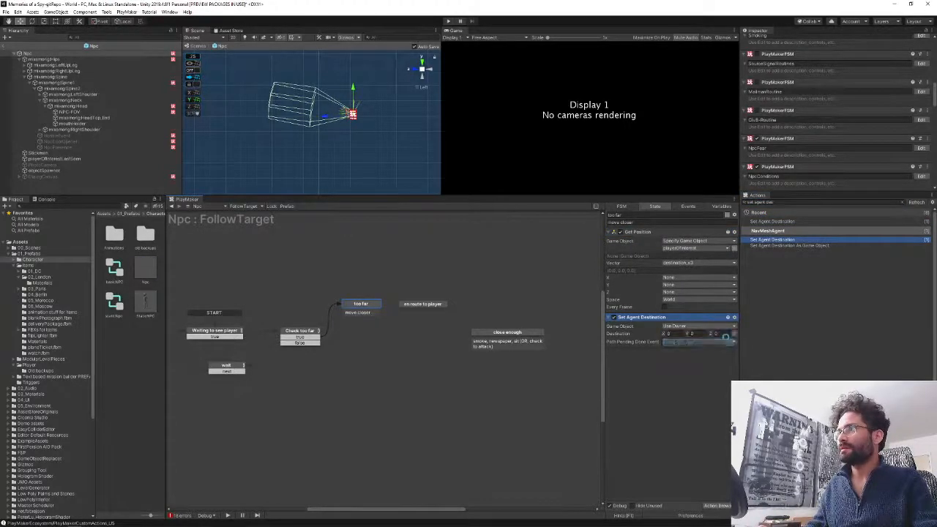
click(734, 326)
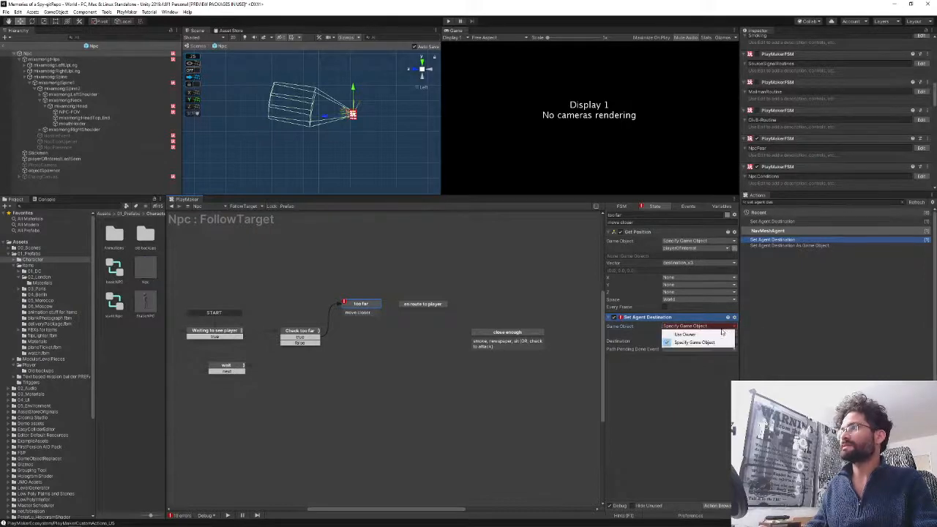
click(685, 333)
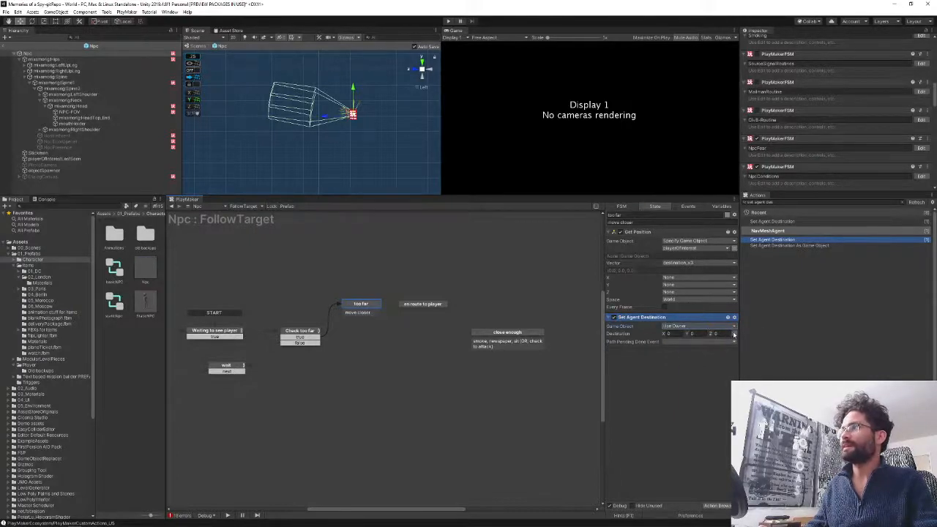
- Set the destination of Set Agent Destination to the destination_v3 variable
click(735, 334)
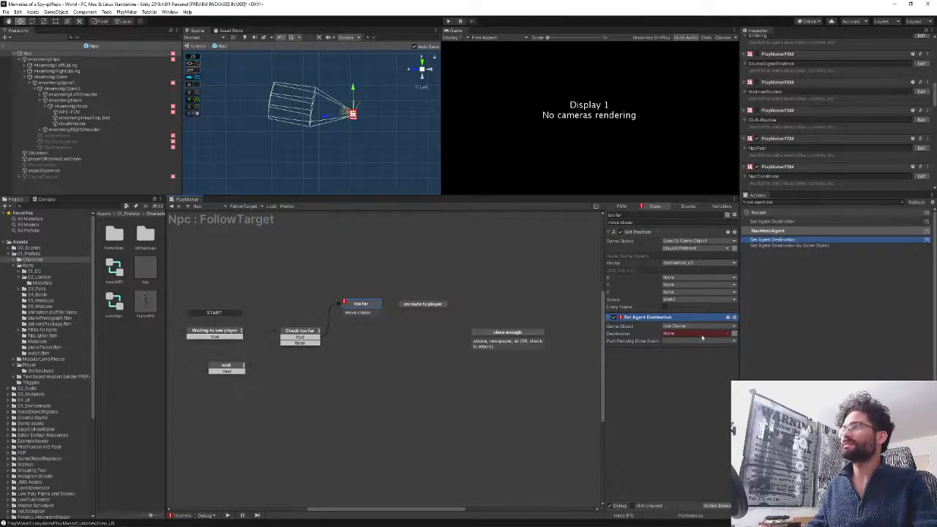
click(702, 338)
click(700, 347)
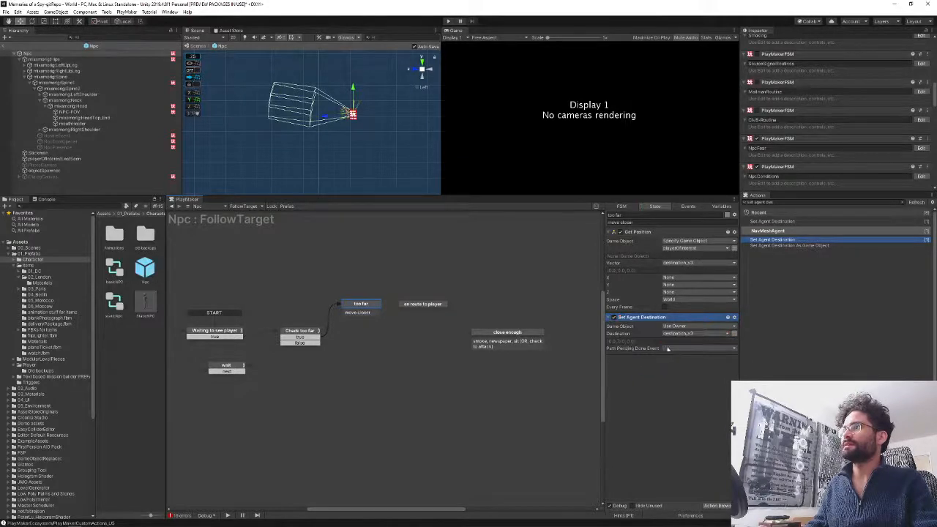
- Send the "next" event when the path is no longer pending, and link its transition from "too far" to "en route to player"
click(668, 349)
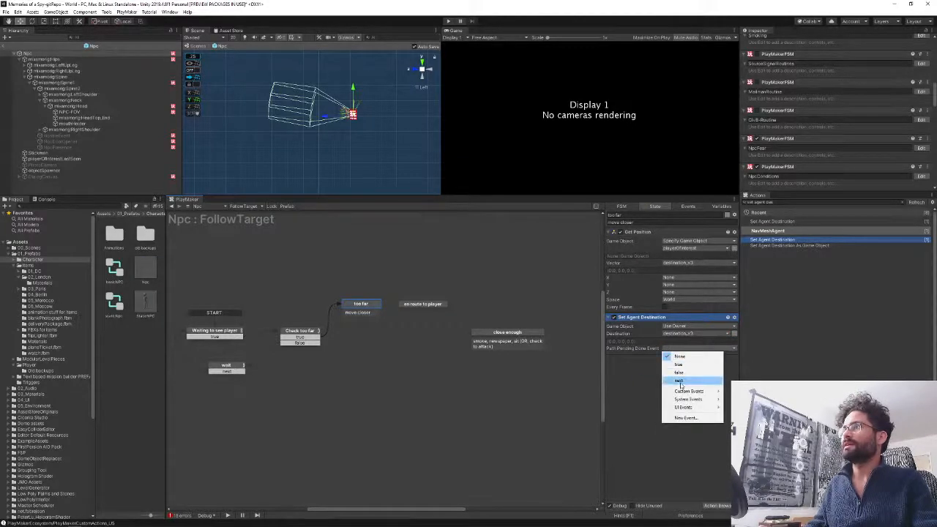
click(679, 382)
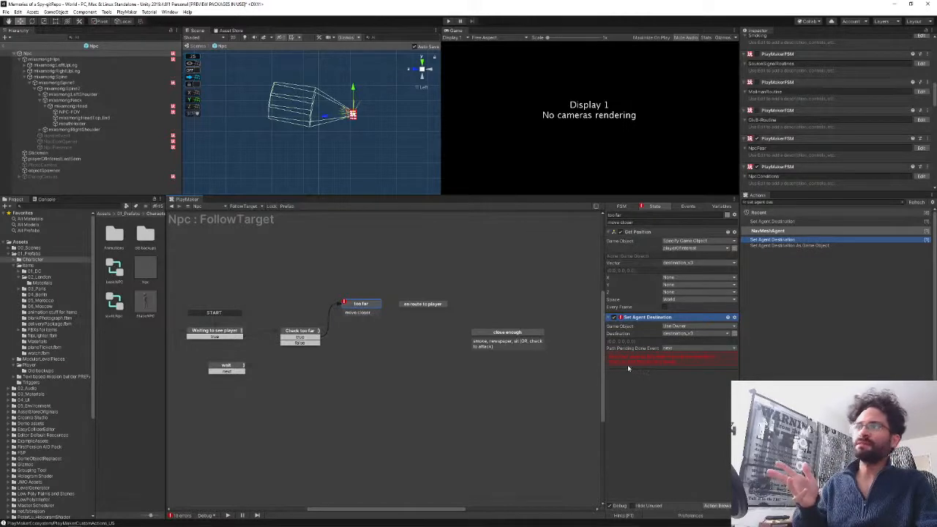
click(628, 363)
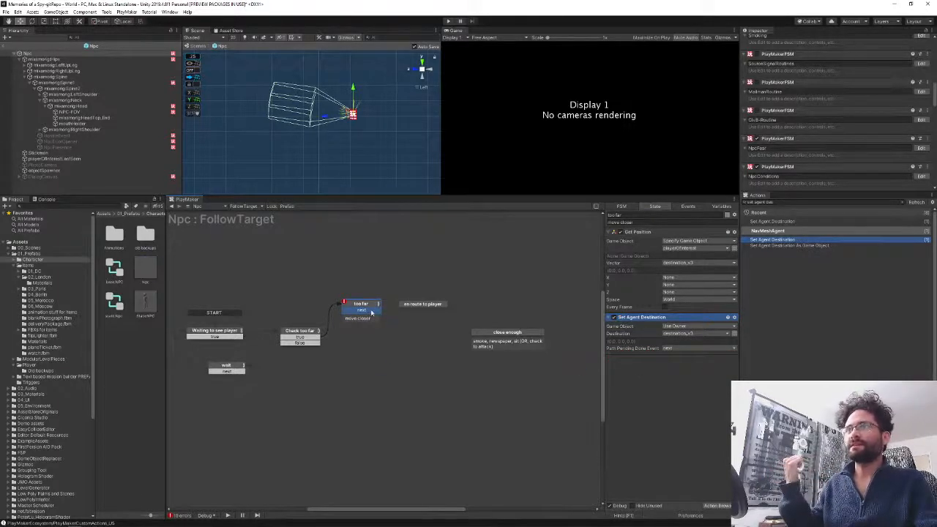
drag(371, 311, 431, 307)
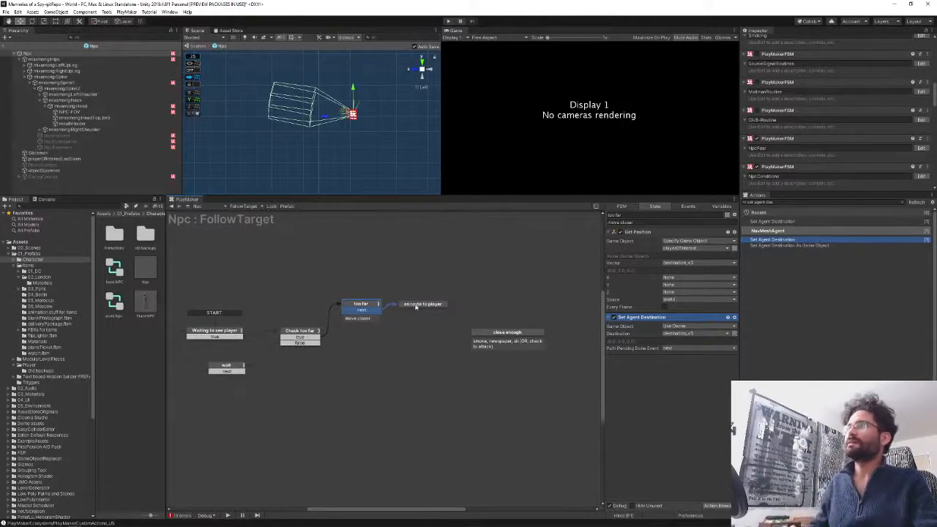
- Add an Animator Play action to the "en route to player" state with the state name walk1
click(423, 304)
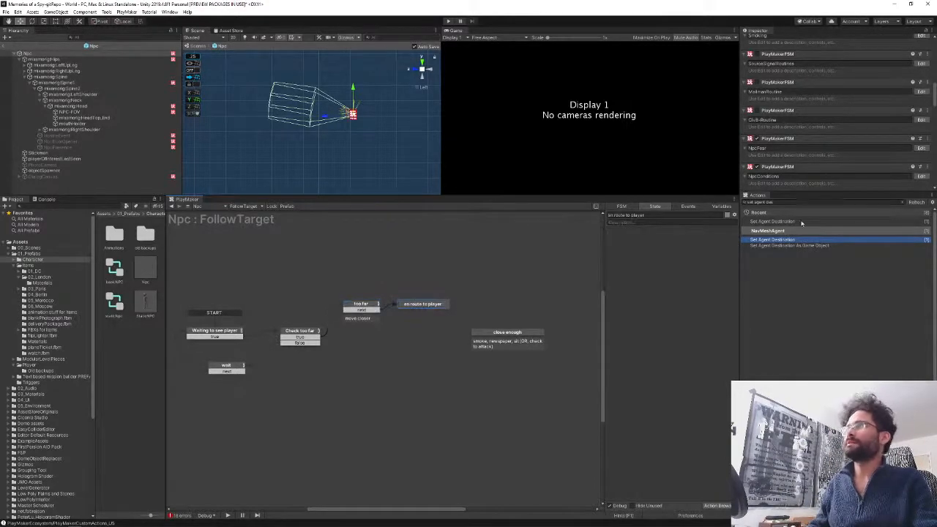
click(806, 201)
key(ctrl+a)
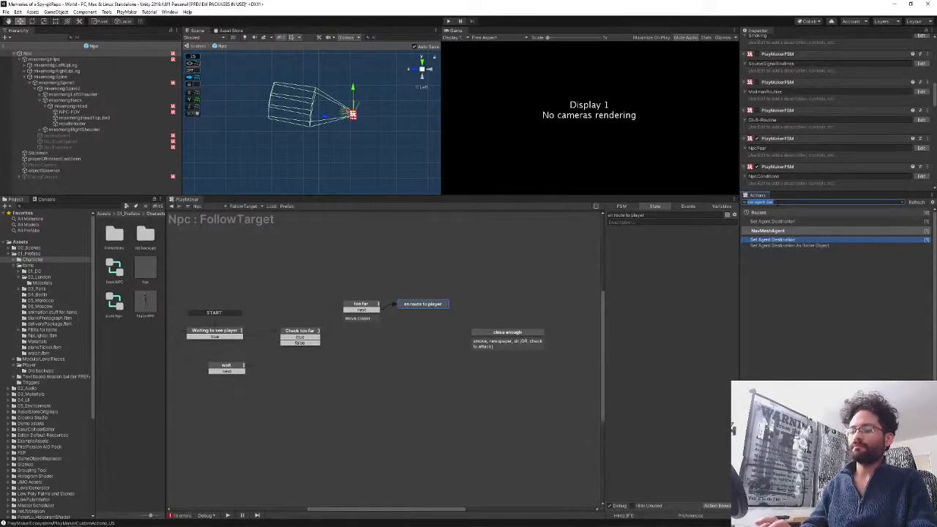
text(animator pla)
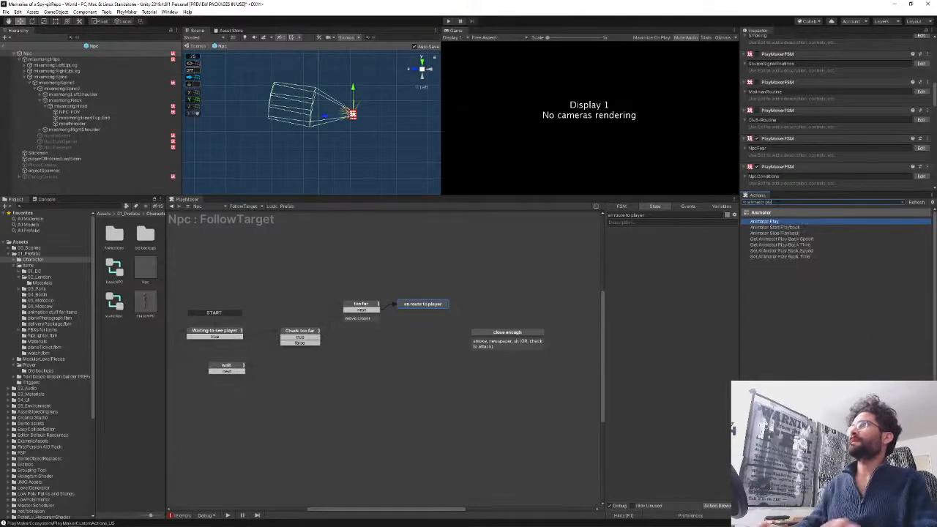
key(Return)
click(686, 248)
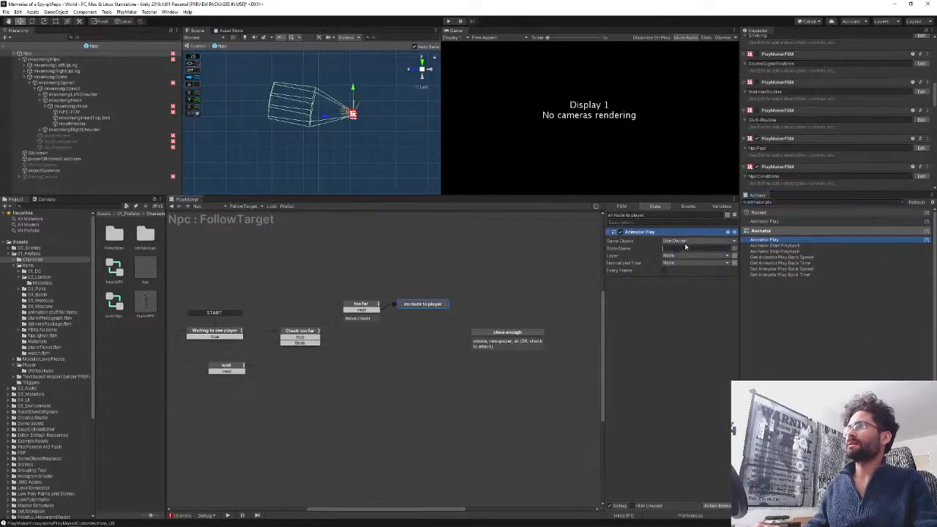
text(walk1)
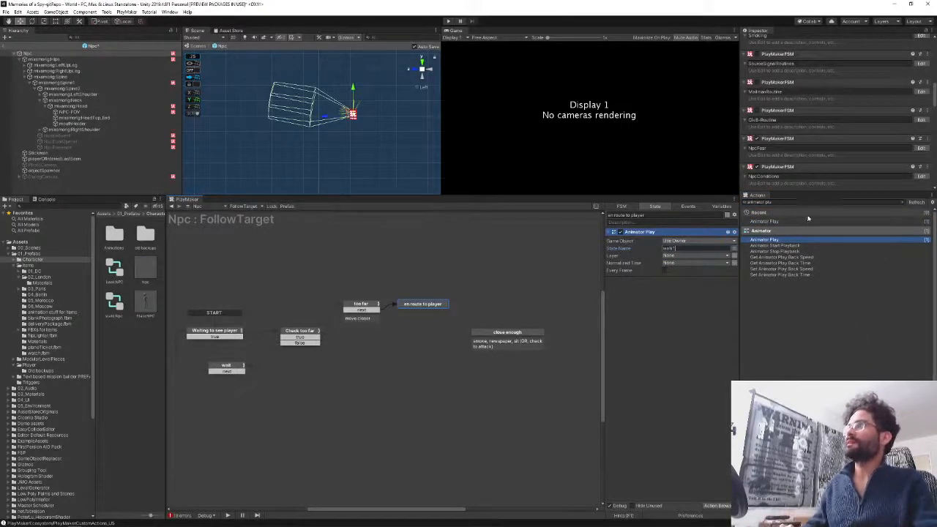
- Add a Set Agent Is Stopped action to "en route to player" and place it below Animator Play
click(779, 201)
key(ctrl+a)
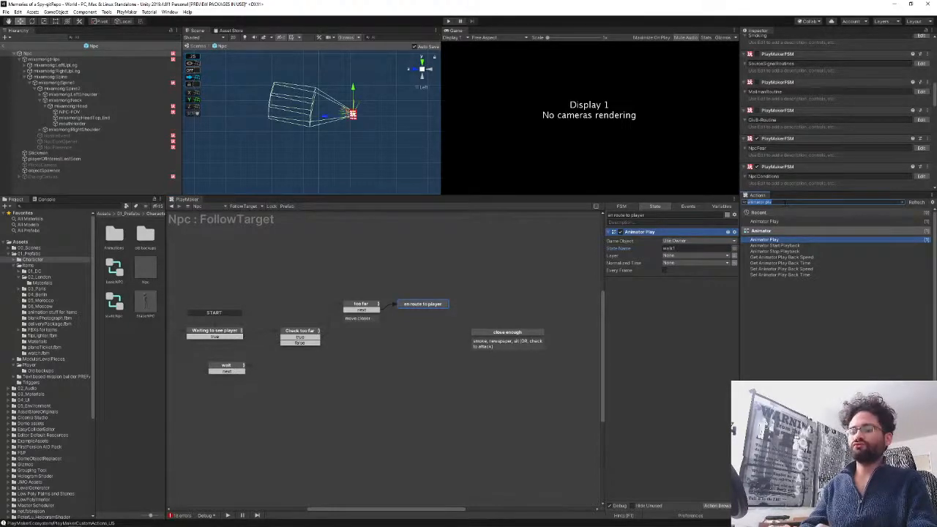
text(is stopped)
key(Down)
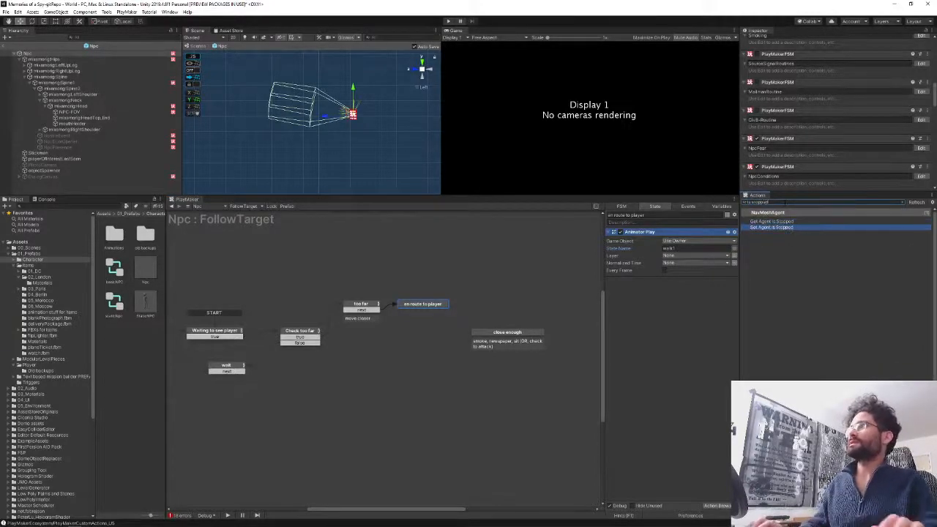
key(Return)
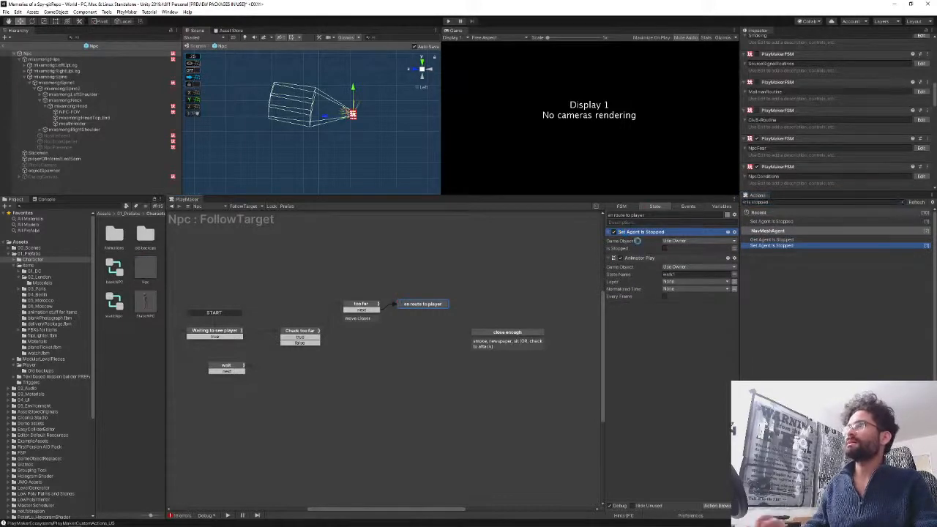
drag(637, 234, 660, 319)
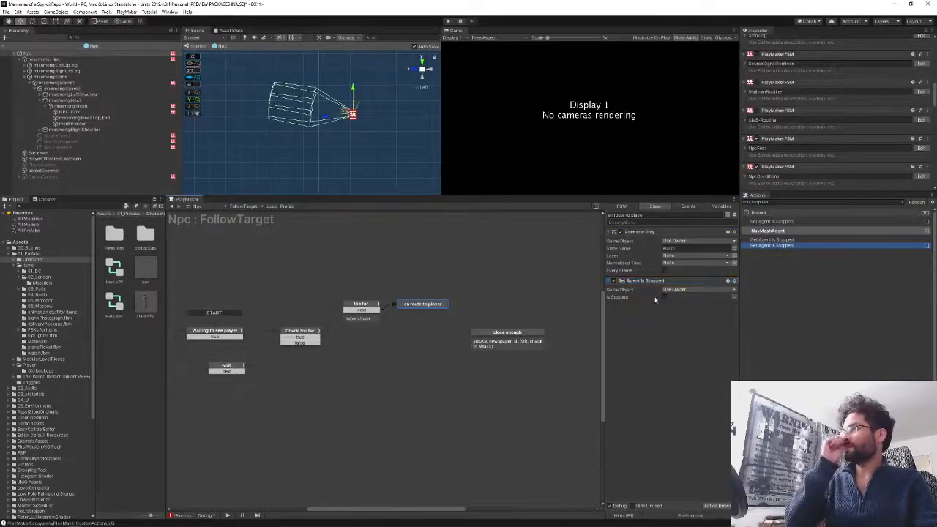
- Add a Get Agent Remaining Distance action to the "en route to player" state
click(793, 202)
key(ctrl+a)
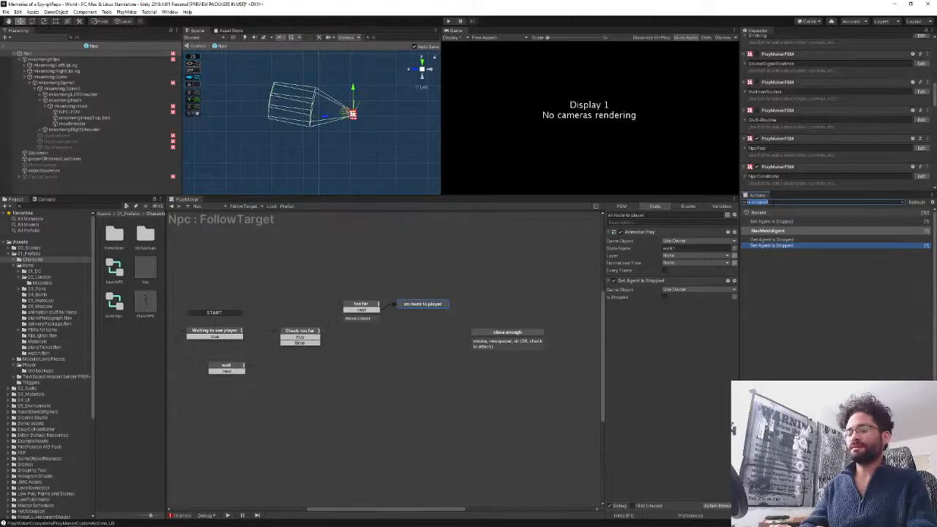
text(distn)
key(BackSpace)
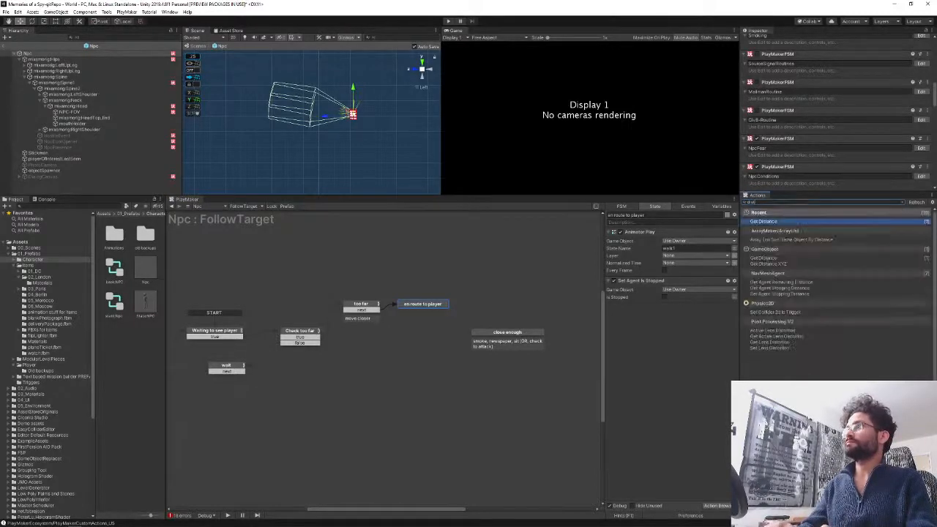
text(ance)
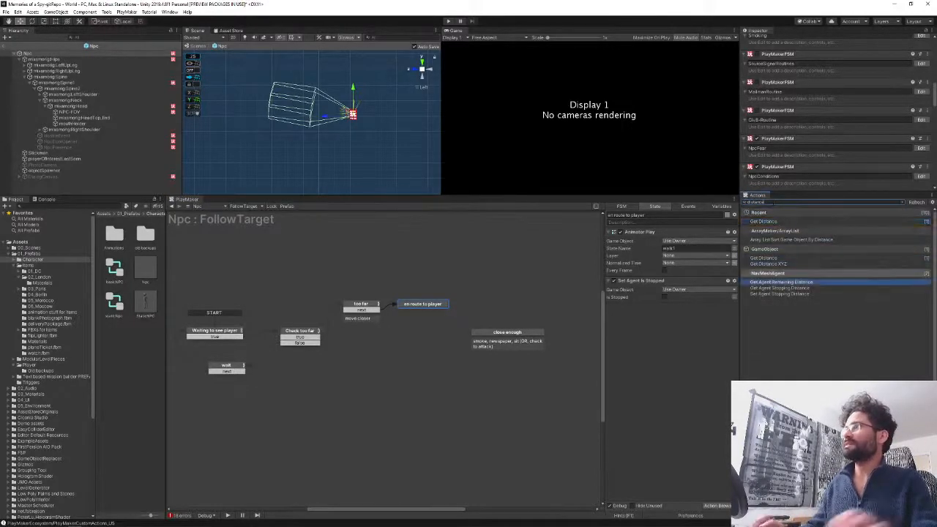
key(Return)
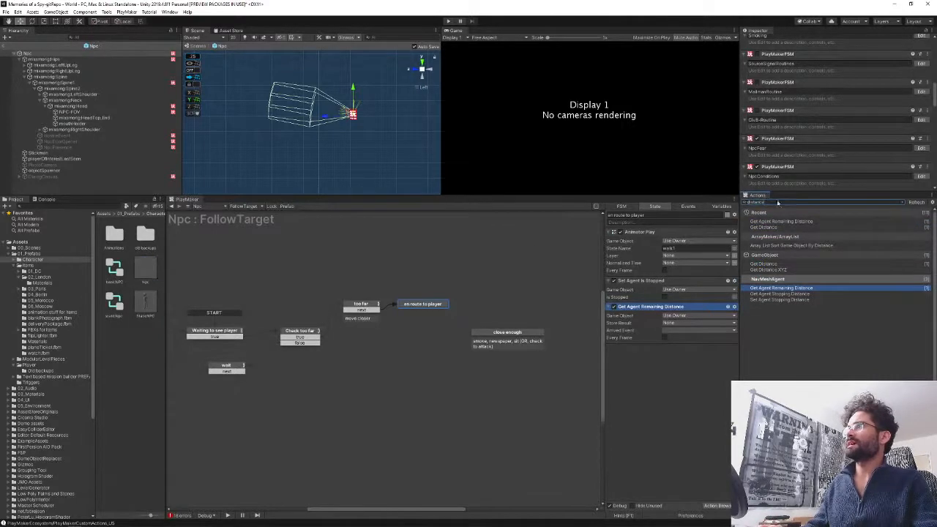
- Add a Float Compare action to "en route to player" and store the agent's remaining distance in the distanceToPlayer variable
key(ctrl+a)
text(f)
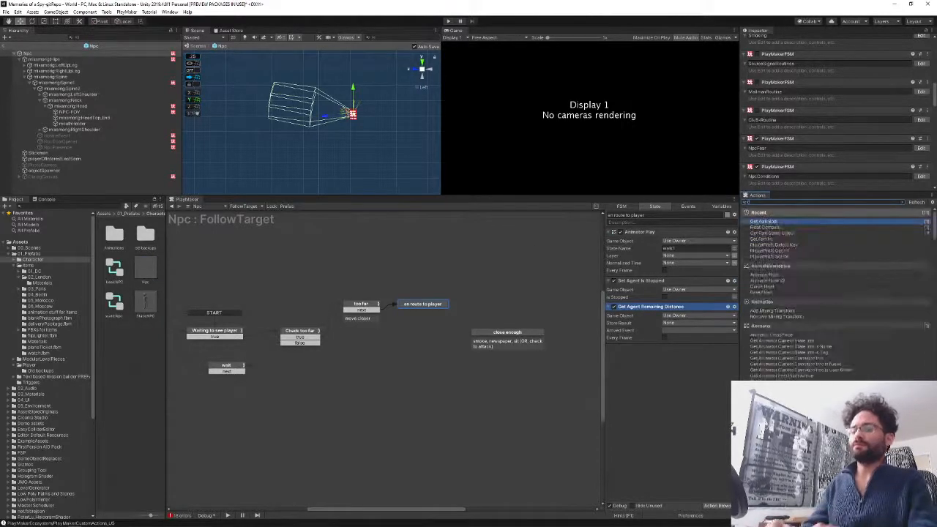
text(loat)
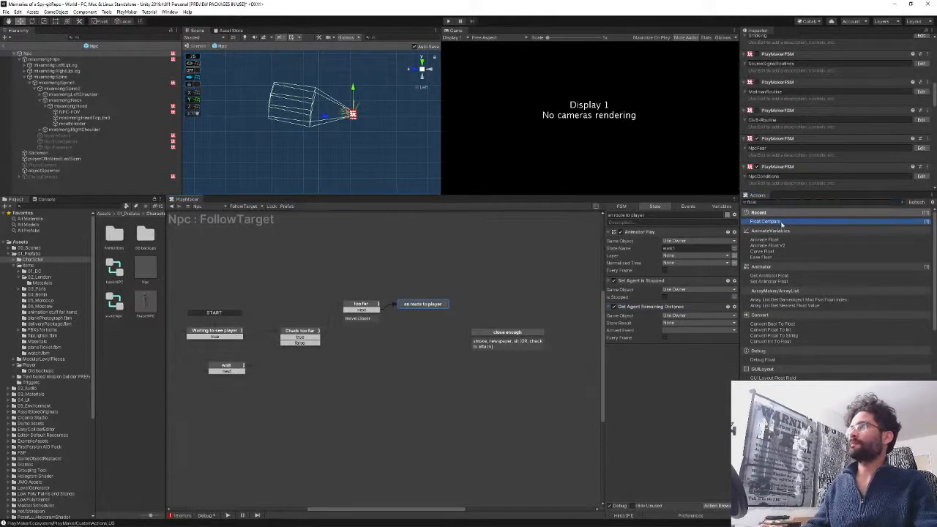
key(Return)
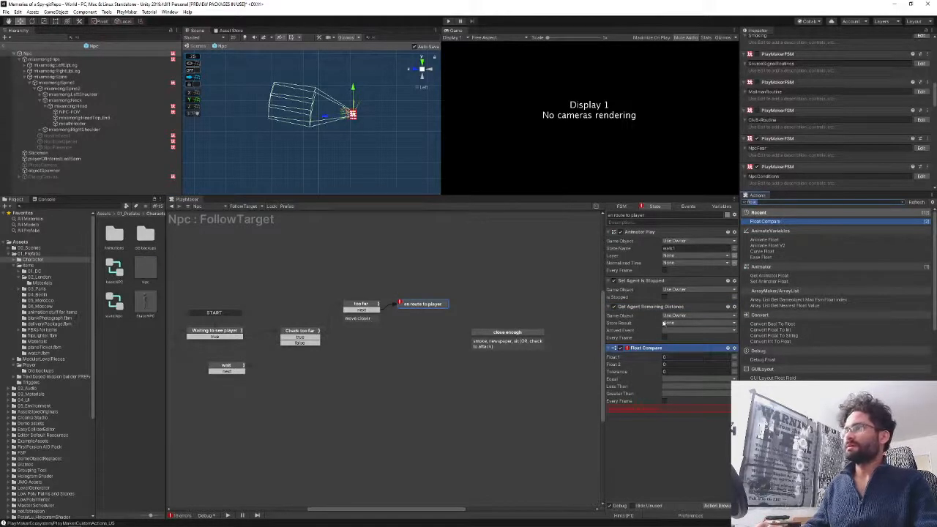
click(697, 323)
click(702, 340)
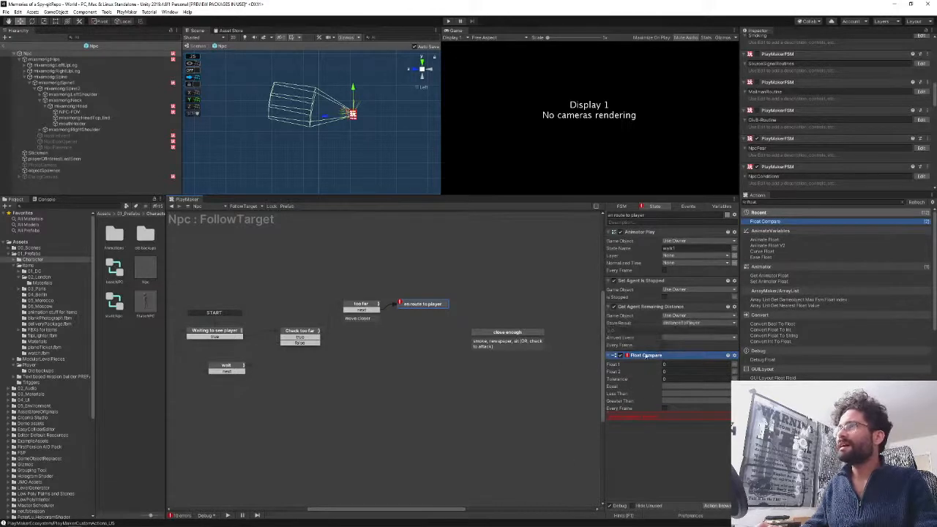
- Set Float Compare to compare the distanceToPlayer variable as Float 1 against a Float 2 value of 2
click(735, 364)
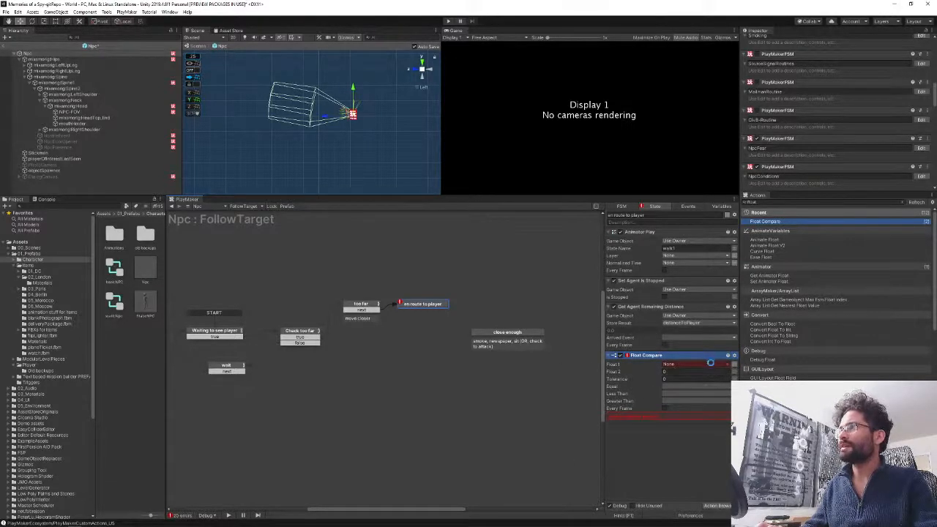
click(711, 364)
click(689, 378)
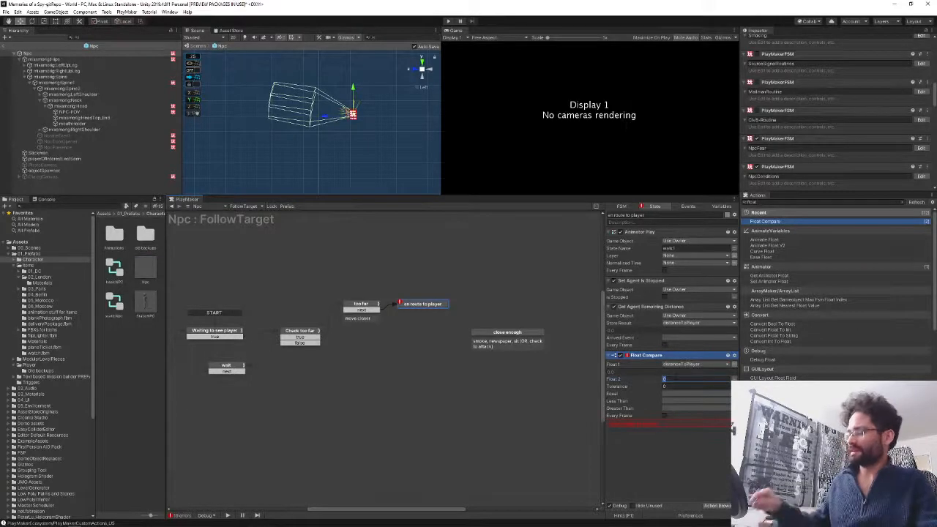
text(2)
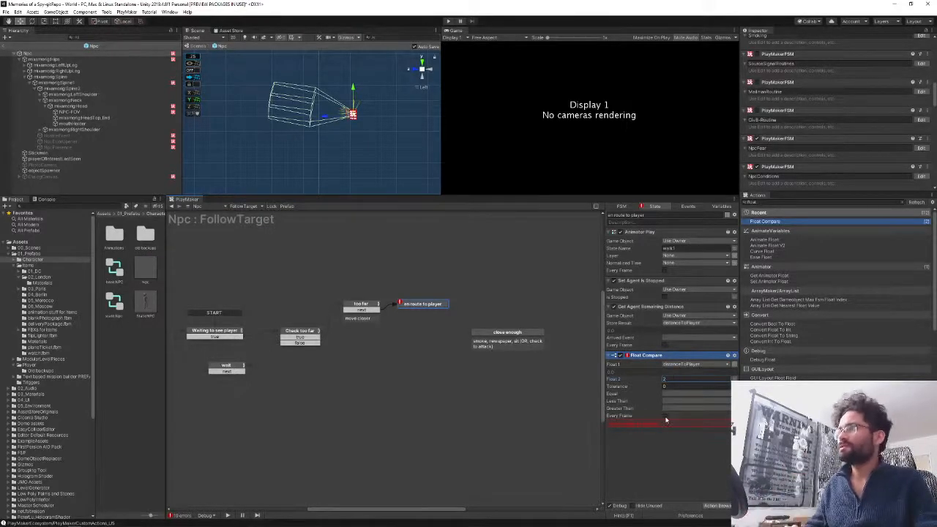
click(681, 474)
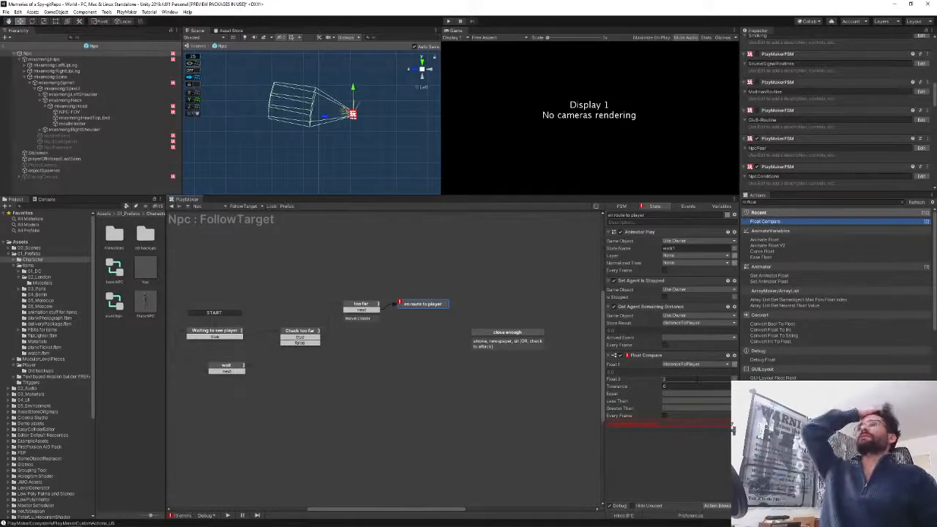
click(697, 380)
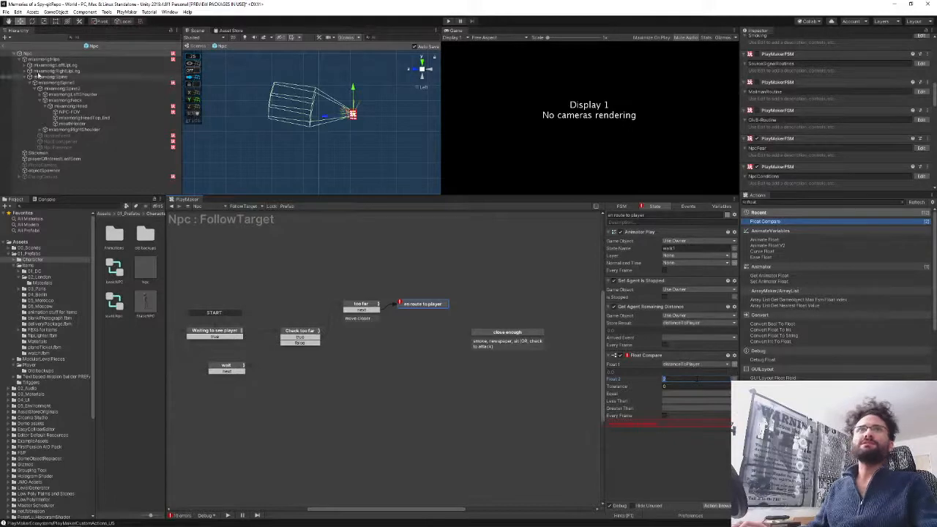
- Leave the Npc prefab and examine the fenced park and its sidewalk in the World scene to judge distances
click(4, 46)
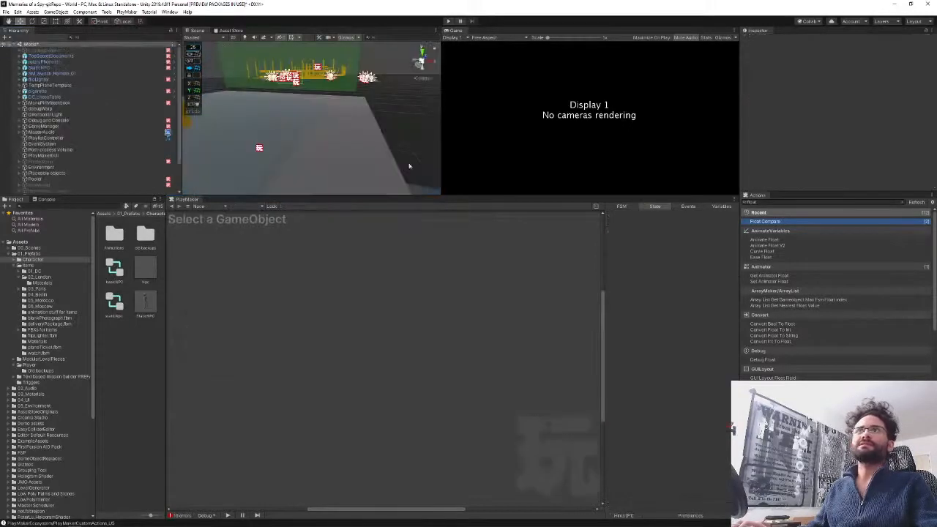
right_drag(249, 154, 136, 169)
scroll(305, 135, down, 5)
scroll(305, 135, down, 3)
right_drag(305, 135, 376, 161)
scroll(347, 151, down, 3)
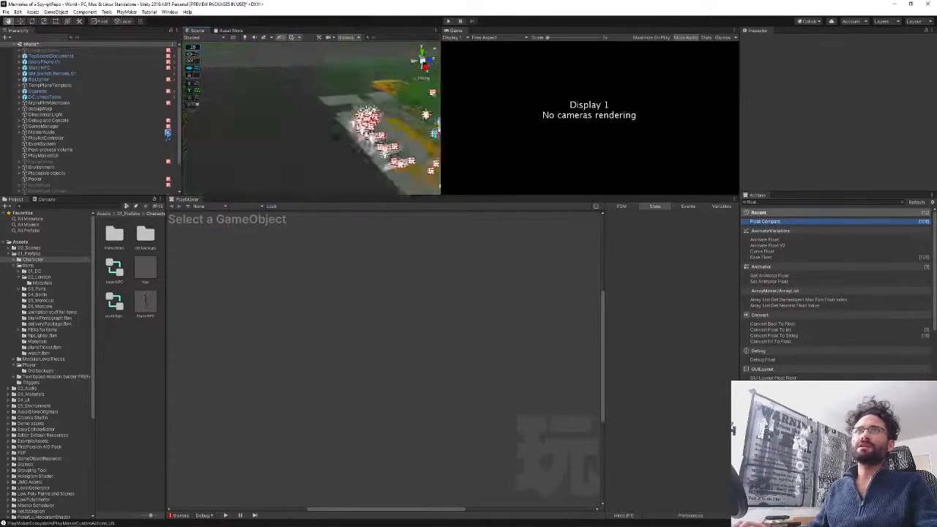
right_drag(310, 147, 188, 154)
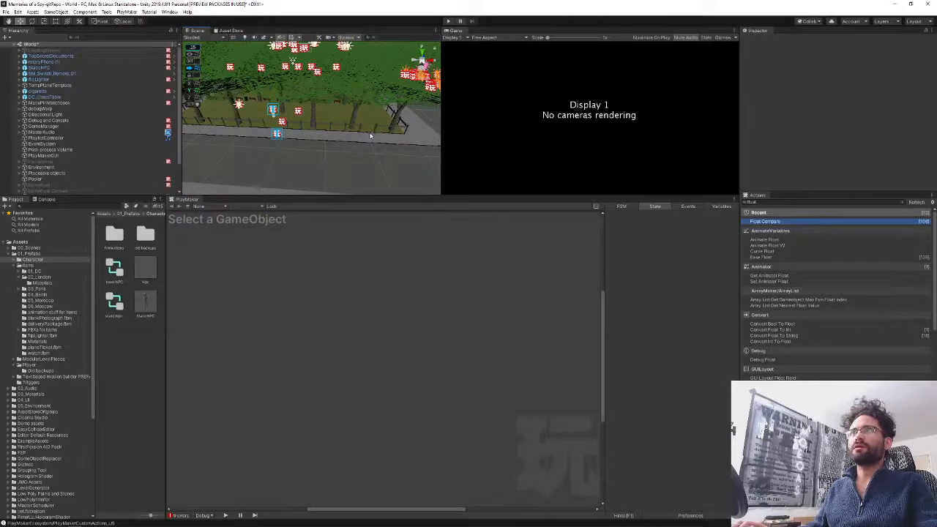
scroll(333, 138, up, 5)
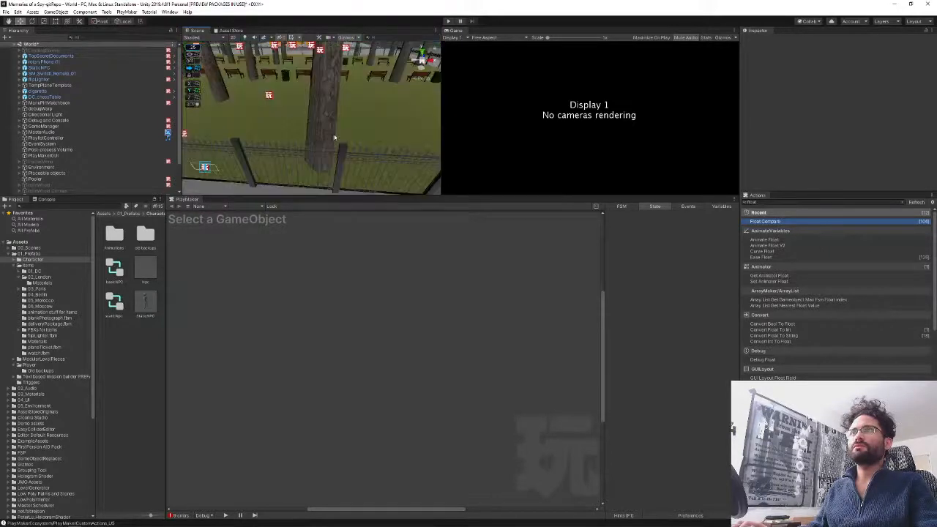
right_drag(335, 138, 398, 129)
scroll(309, 148, down, 3)
scroll(399, 129, down, 3)
scroll(399, 130, down, 1)
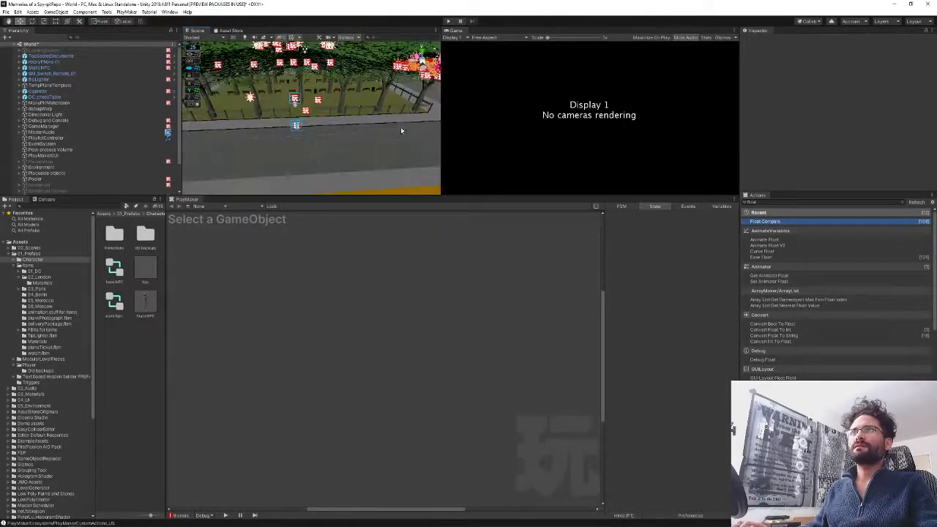
right_drag(356, 121, 316, 130)
scroll(57, 139, down, 2)
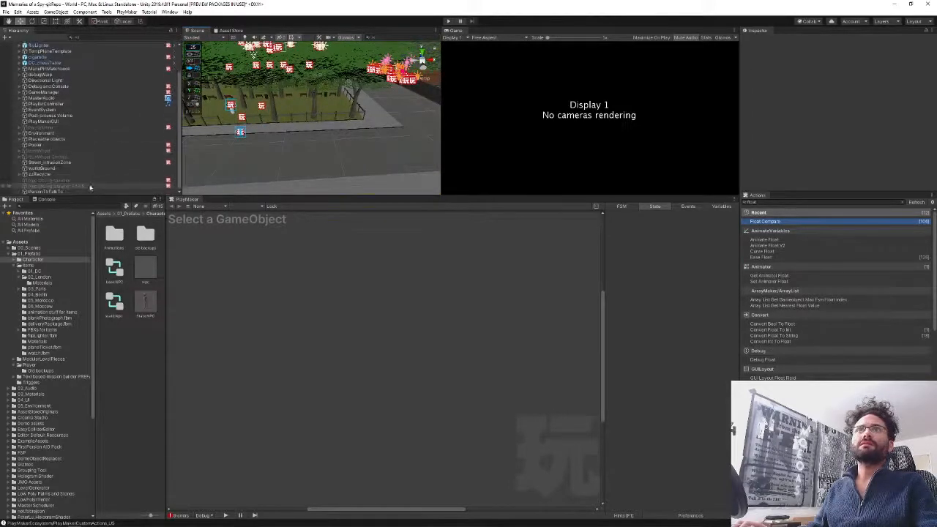
- Create a cube at the PersonToTalkTo object's position, unparent it to the scene root and frame it in an enlarged scene view
click(40, 192)
right_click(40, 192)
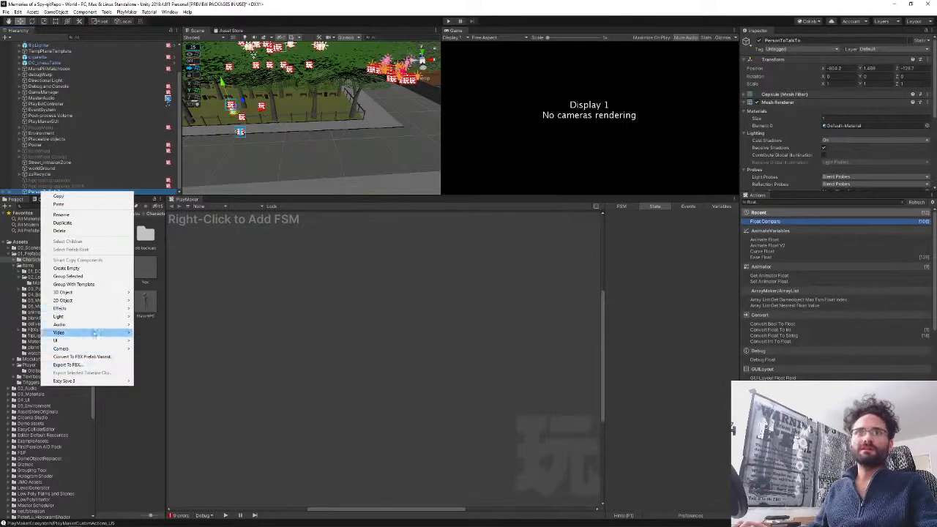
mouse_move(112, 291)
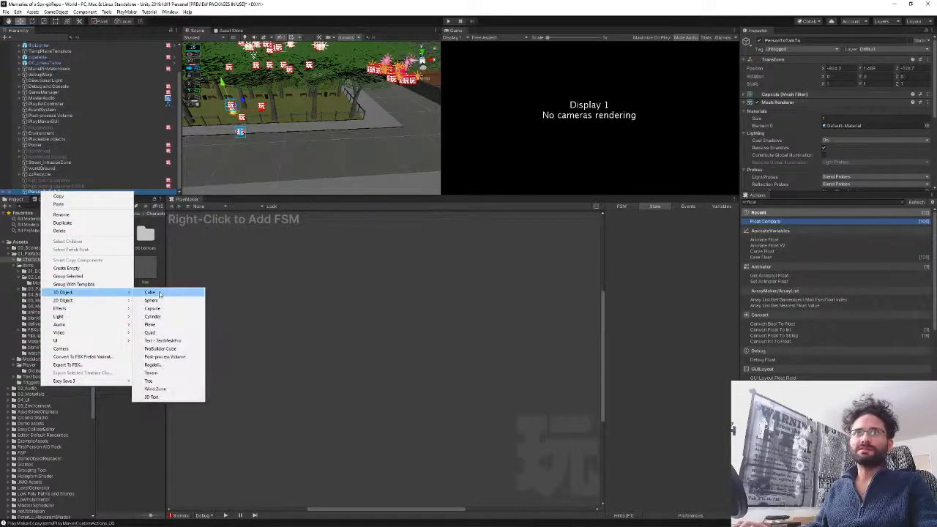
click(150, 292)
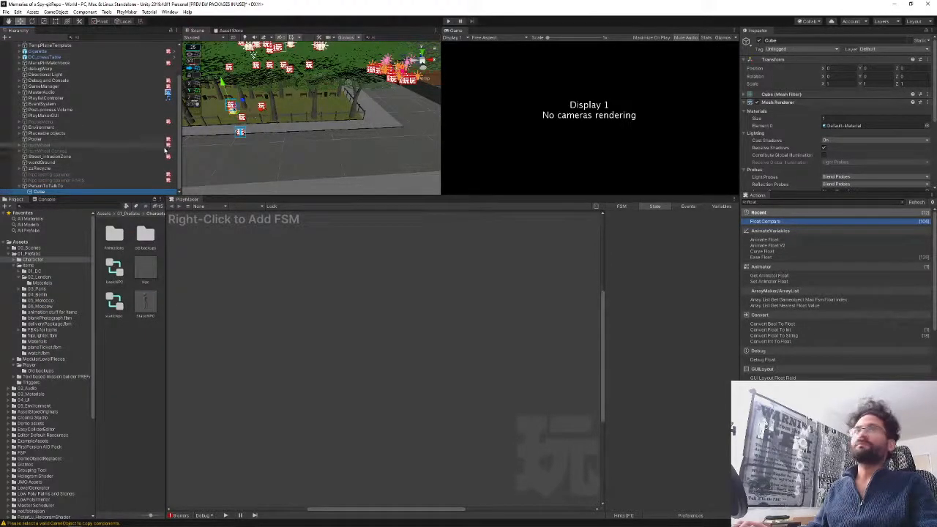
drag(44, 193, 43, 187)
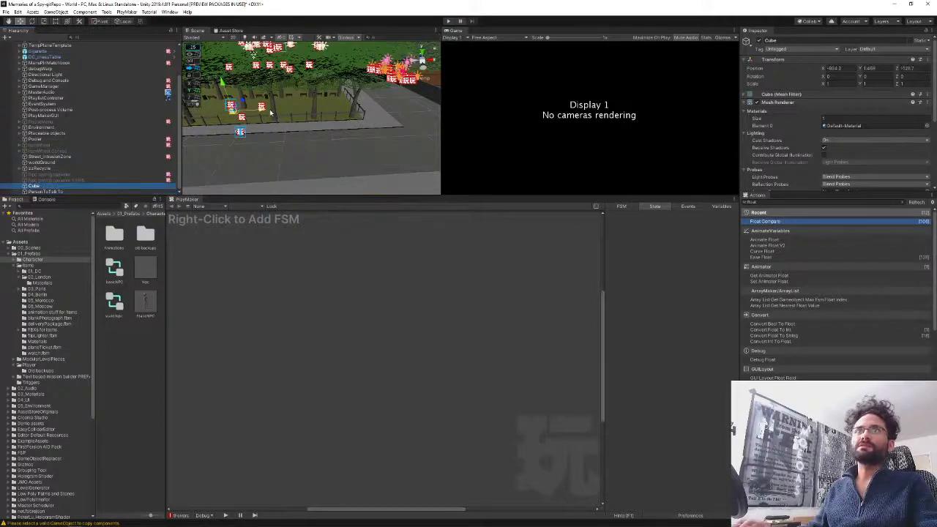
key(f)
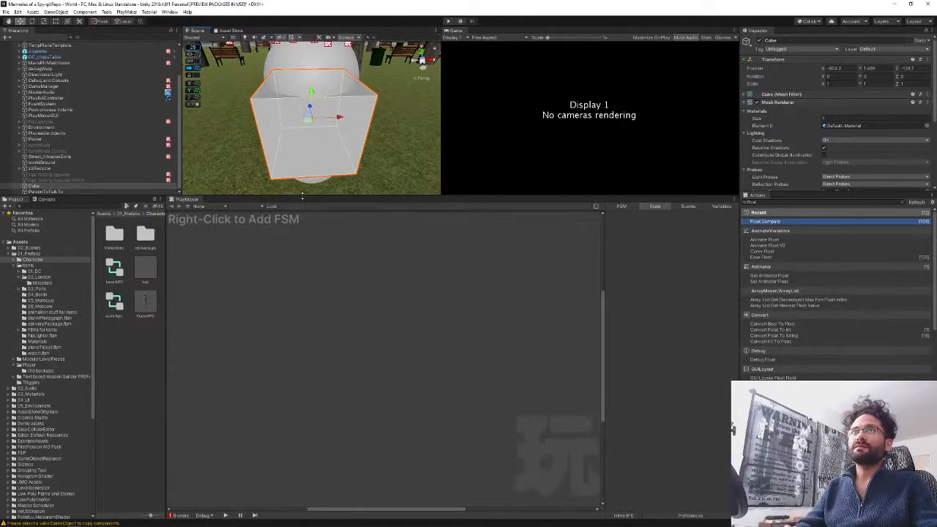
drag(302, 196, 302, 327)
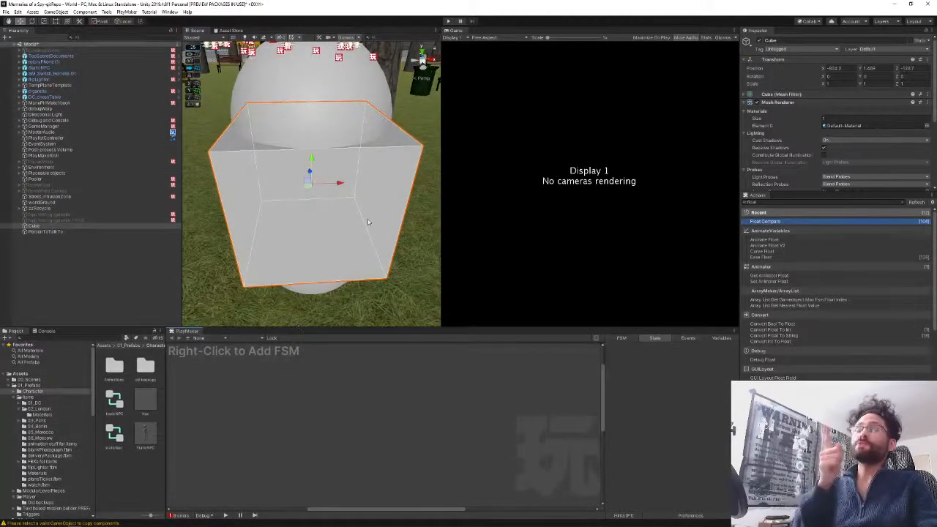
- Move the cube out of the park, past the fence and down onto the sidewalk
key(s)
right_drag(368, 221, 344, 231)
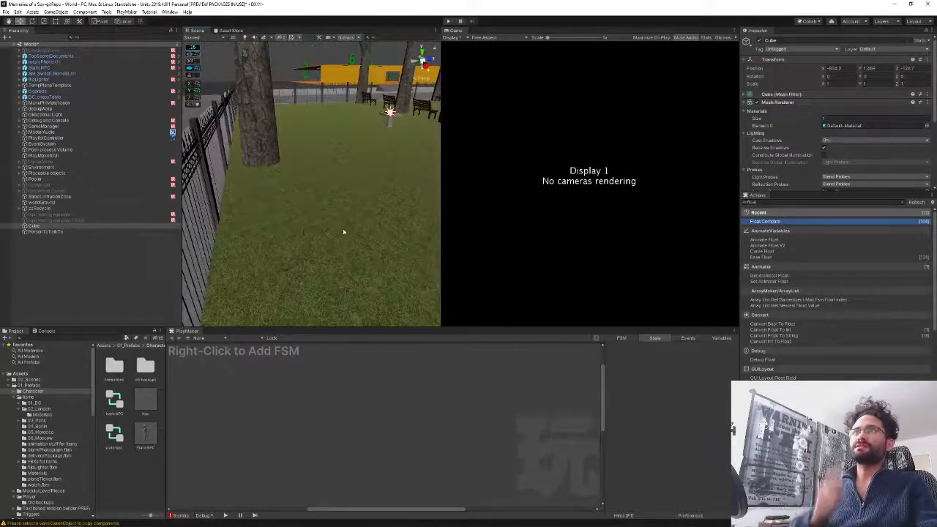
scroll(344, 231, down, 2)
middle_drag(356, 230, 255, 176)
drag(334, 165, 158, 209)
key(f)
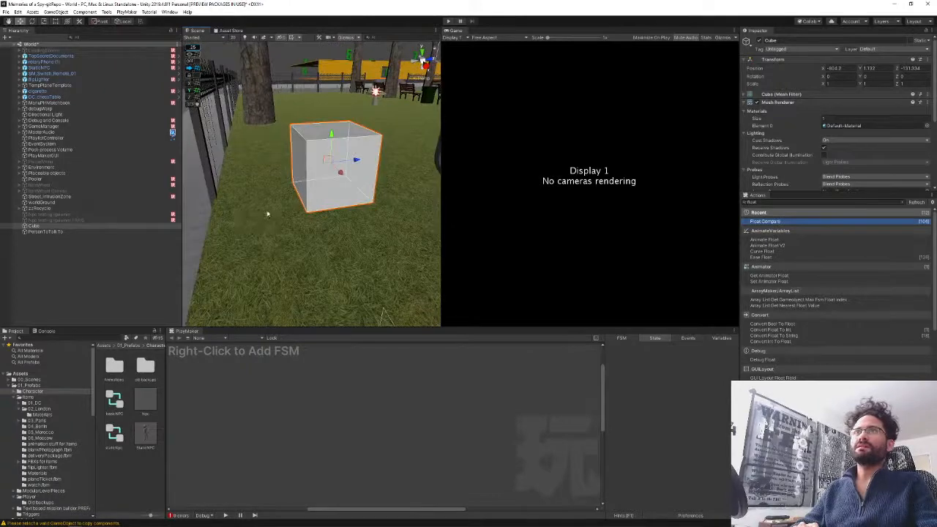
right_drag(267, 214, 401, 152)
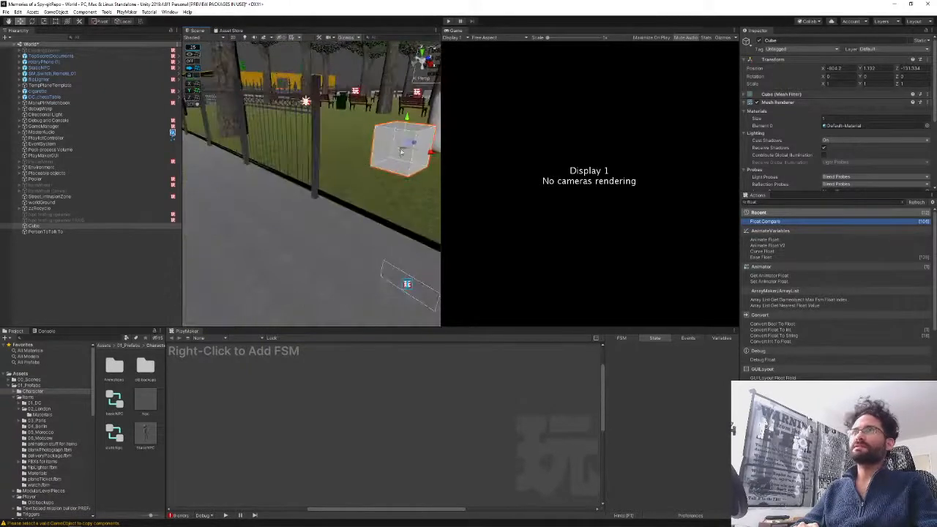
drag(401, 152, 301, 211)
right_drag(289, 252, 378, 189)
drag(377, 189, 304, 202)
key(f)
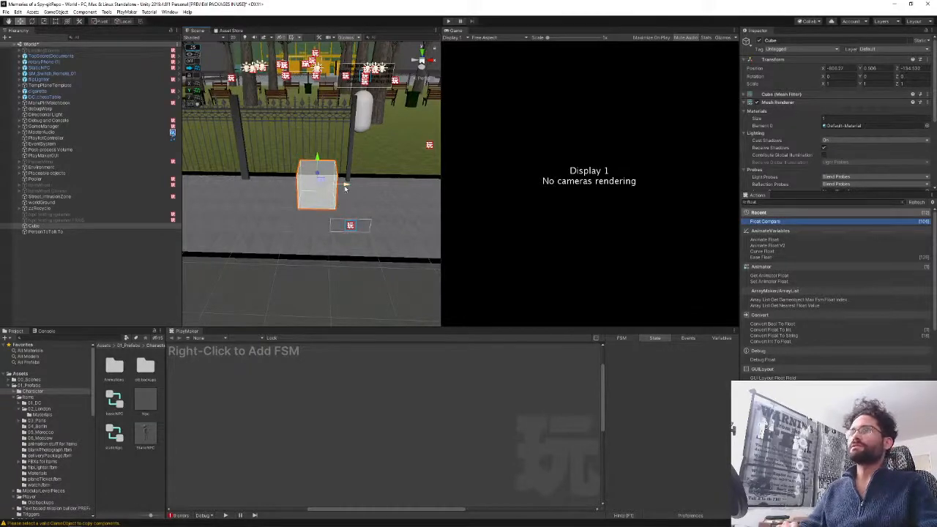
drag(345, 189, 330, 185)
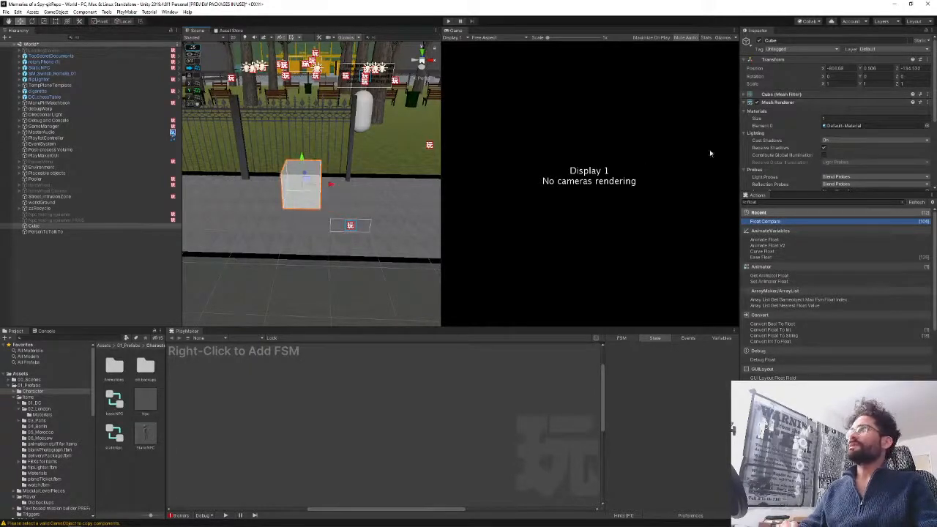
- Stretch the cube into a distance gauge by setting its X scale to 15
drag(824, 84, 843, 51)
click(831, 83)
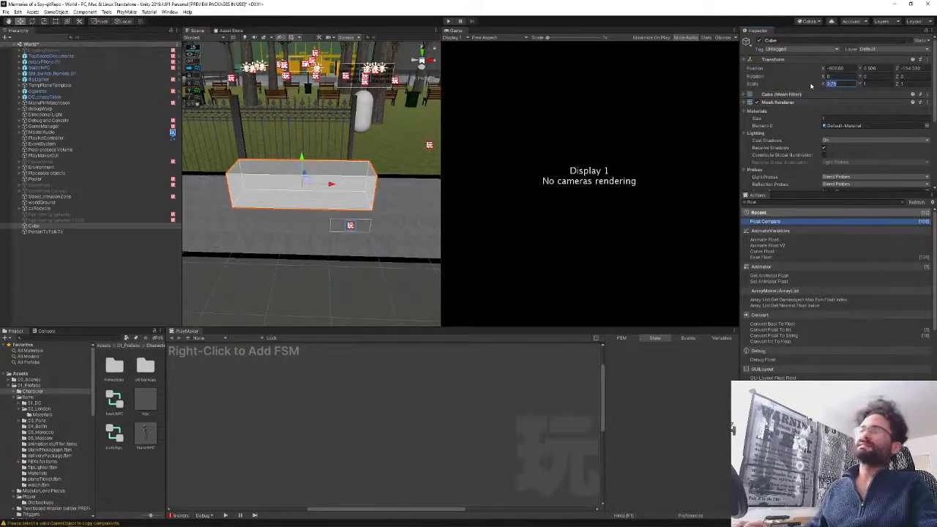
text(15)
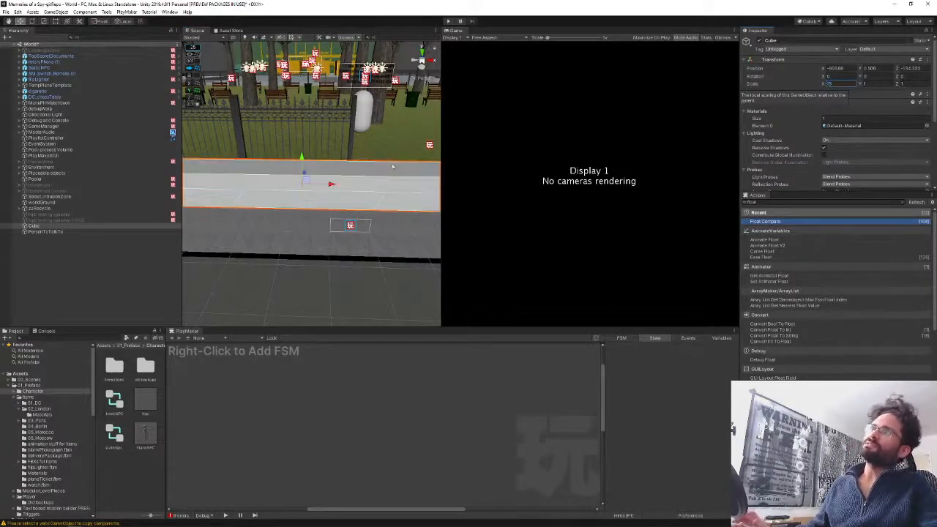
- Shift the stretched cube along the sidewalk in the positive X direction and set its X scale to 30
scroll(259, 216, down, 6)
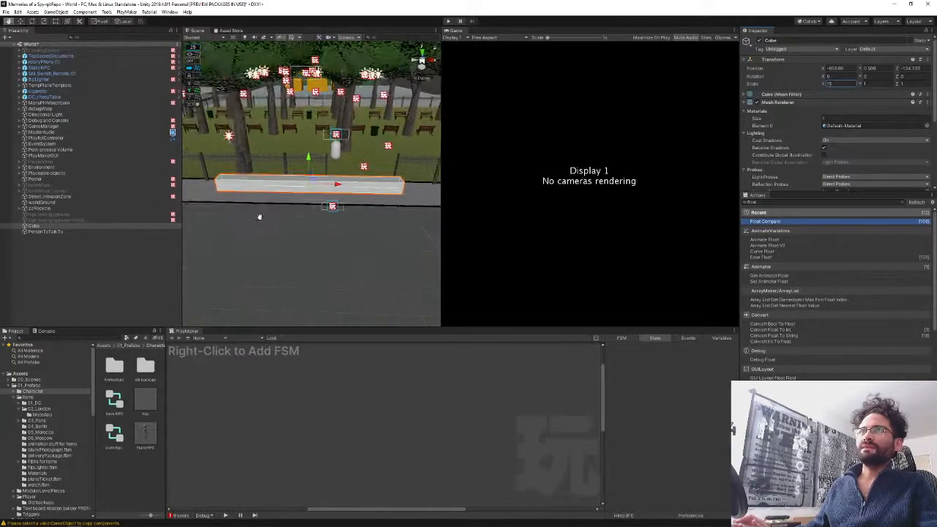
middle_drag(259, 217, 298, 231)
scroll(313, 224, down, 2)
scroll(334, 218, down, 2)
drag(387, 195, 422, 194)
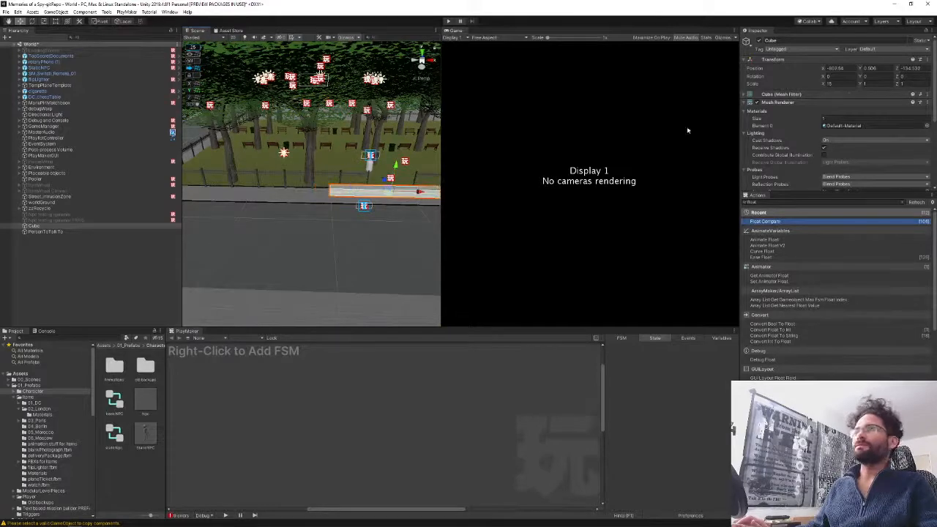
click(835, 86)
text(30)
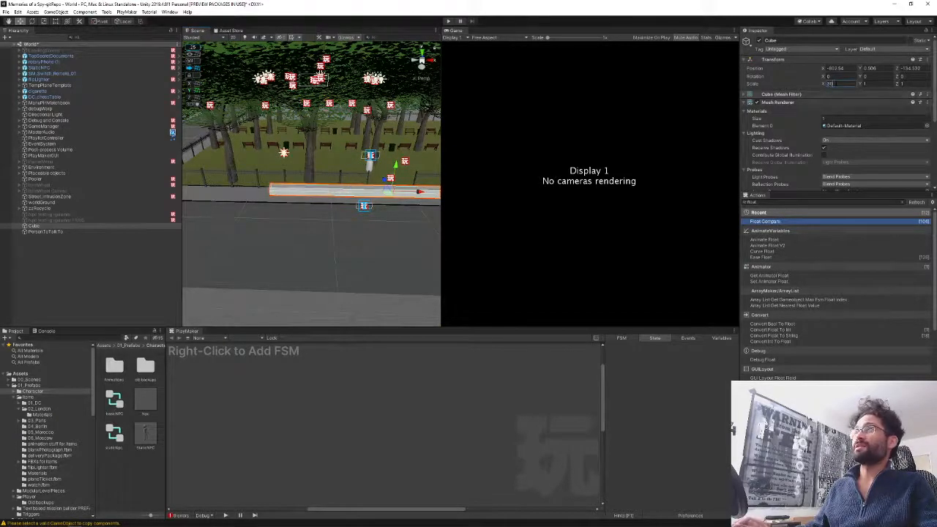
- Lengthen the cube distance gauge along the sidewalk by setting its X scale to 50 and finally to 60
scroll(362, 220, down, 5)
middle_drag(359, 209, 308, 211)
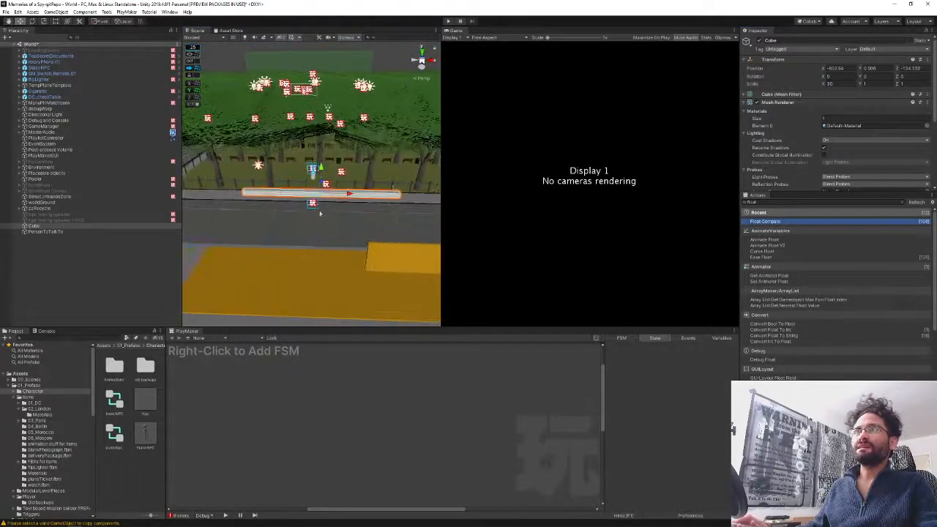
click(838, 85)
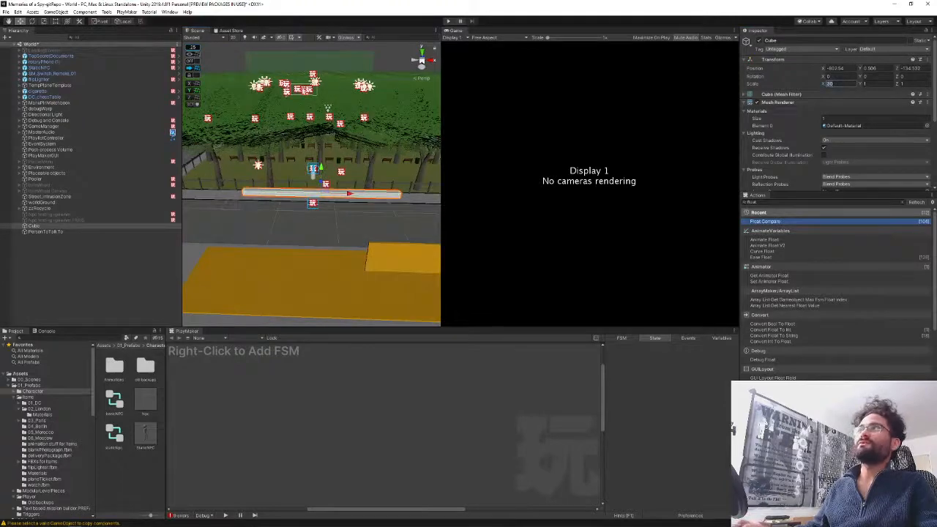
text(50)
scroll(362, 186, down, 3)
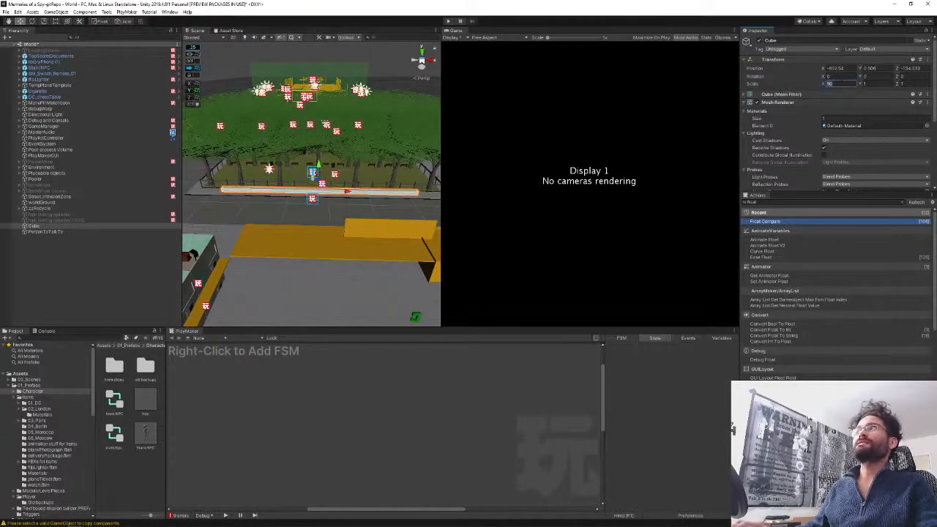
scroll(326, 214, down, 3)
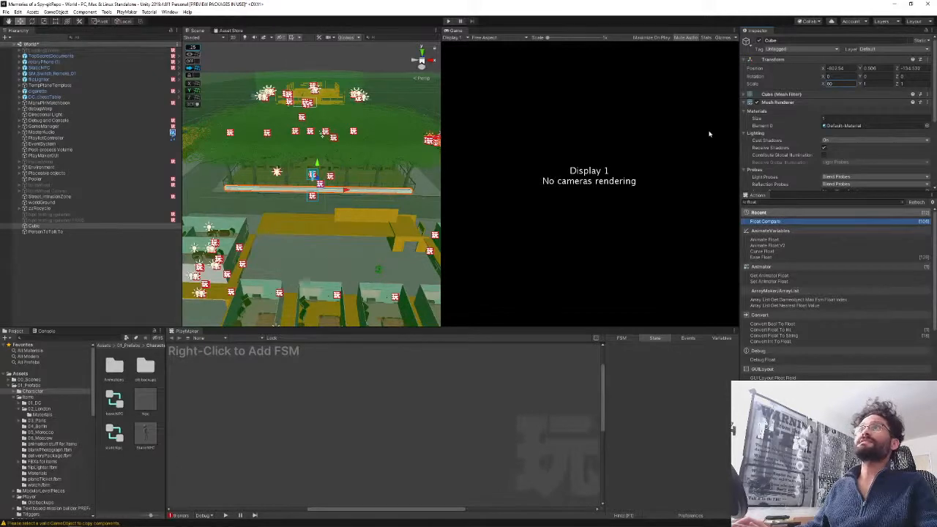
- Open the Npc prefab and go through its AgentRoutine FSM's Follow target state to the FollowTarget FSM
double_click(151, 399)
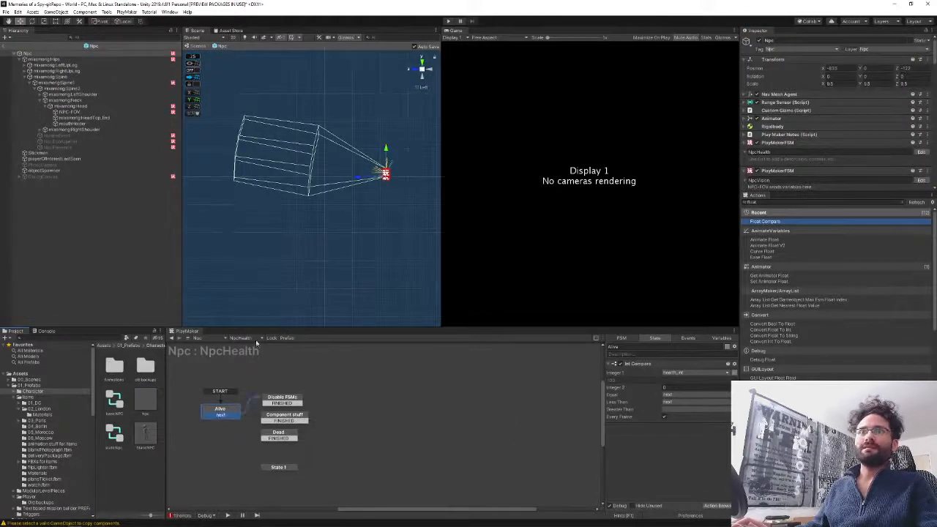
click(256, 340)
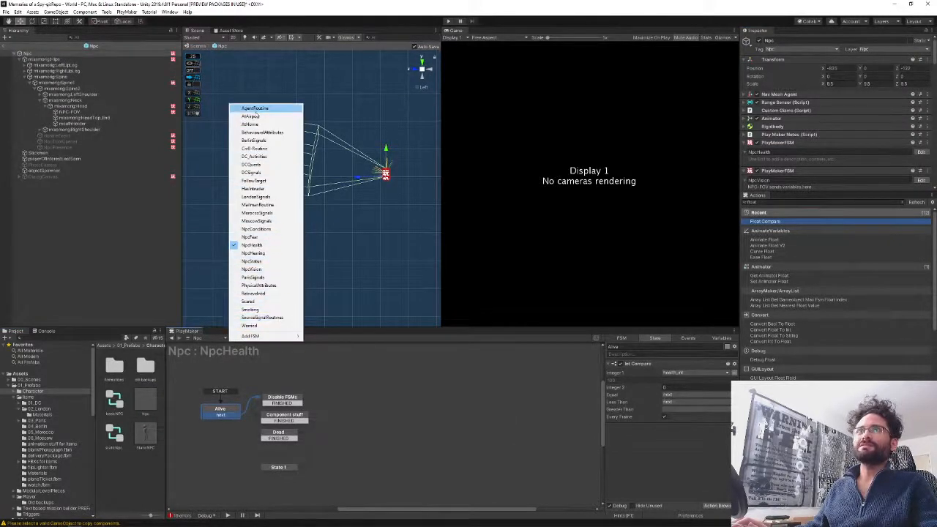
click(255, 109)
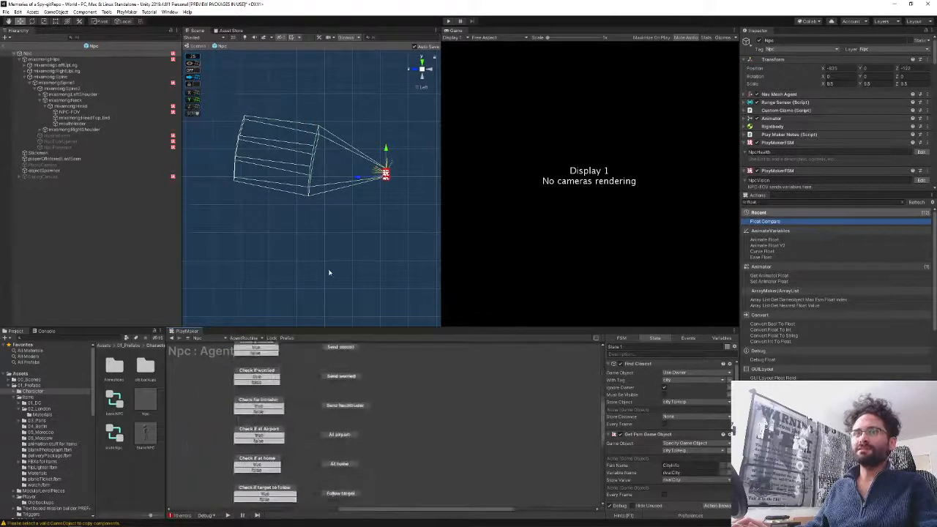
click(336, 421)
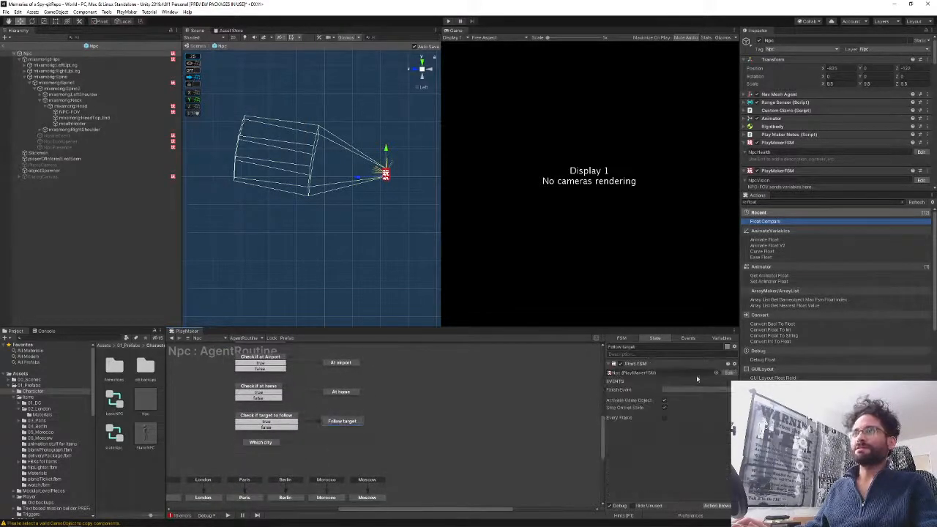
click(729, 374)
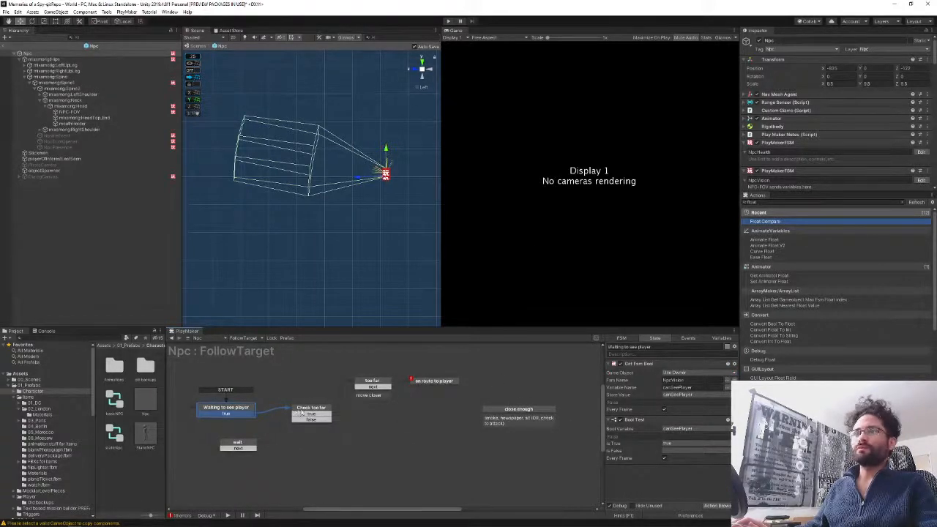
- In the Check too far state, set the Float Compare action's Float 2 value to 60
click(302, 414)
scroll(714, 455, down, 3)
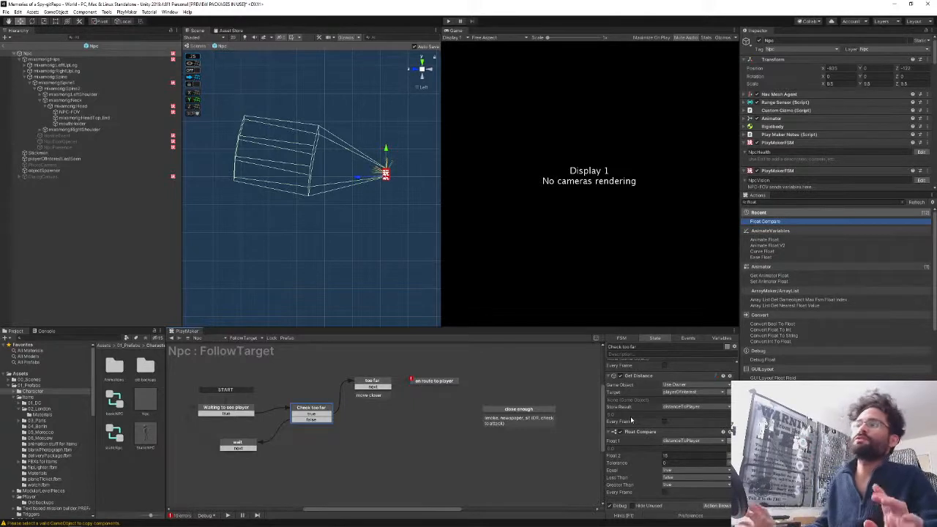
click(677, 456)
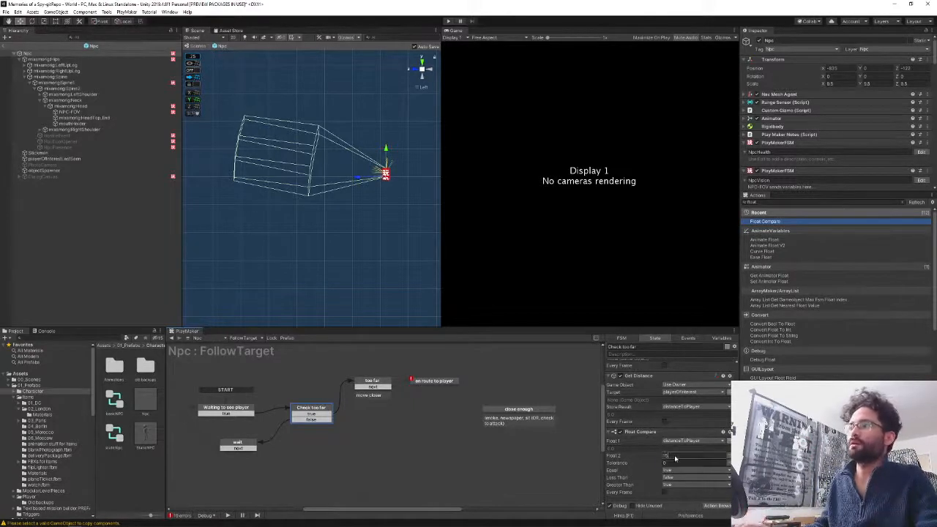
text(60)
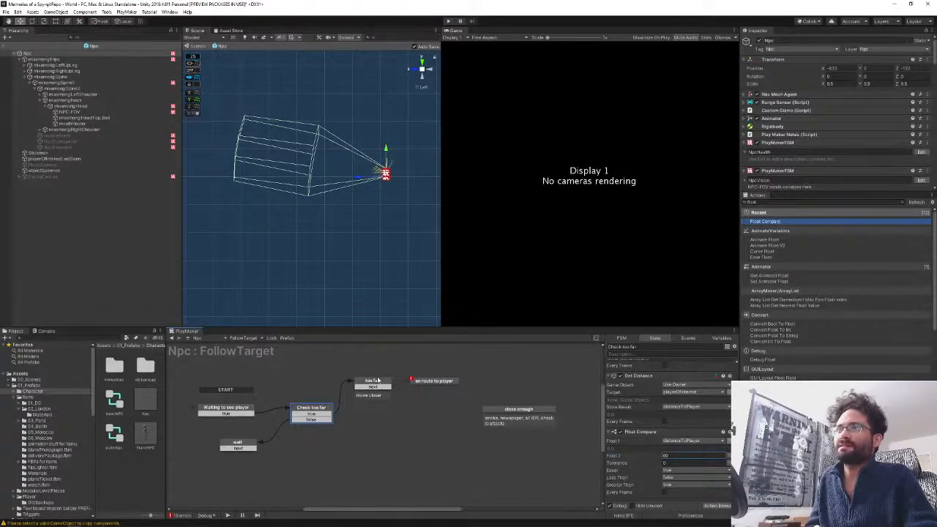
- In the on route to player state, set the Float Compare action's Float 2 value to 60
click(370, 383)
click(422, 386)
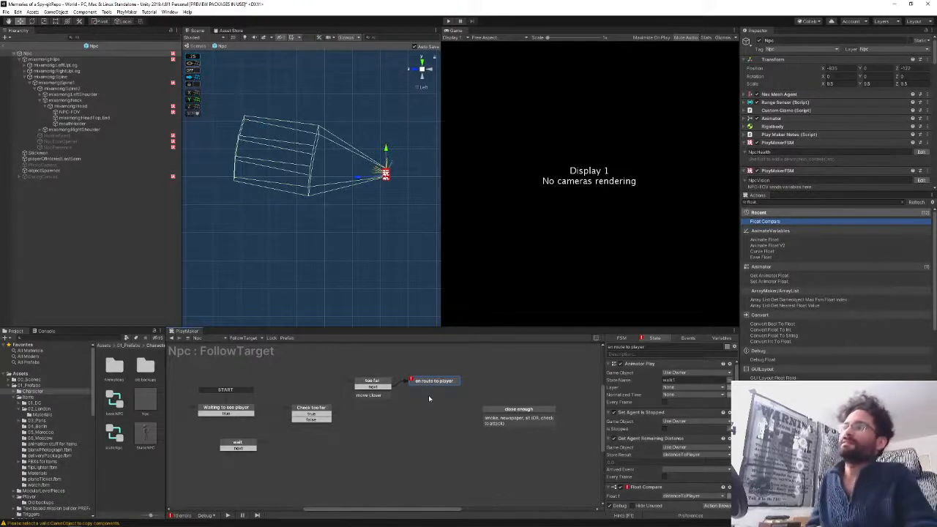
scroll(653, 429, down, 3)
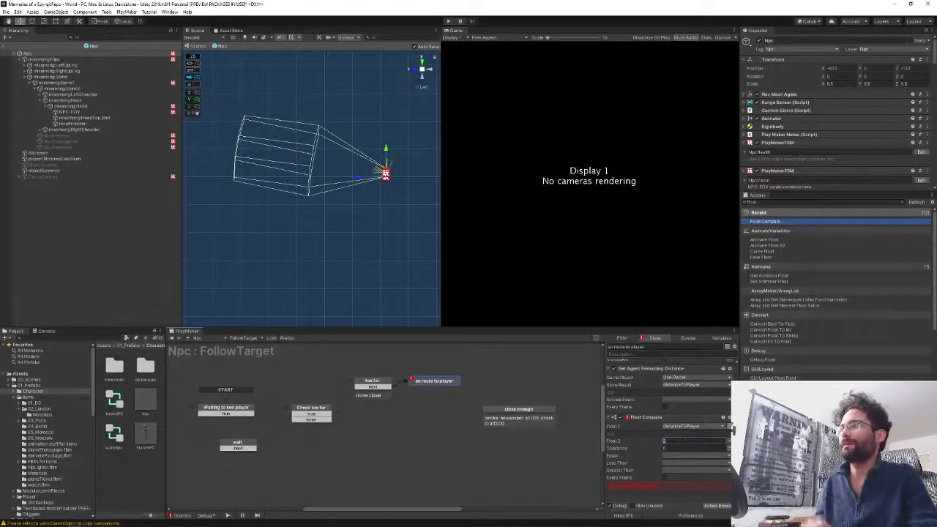
click(682, 441)
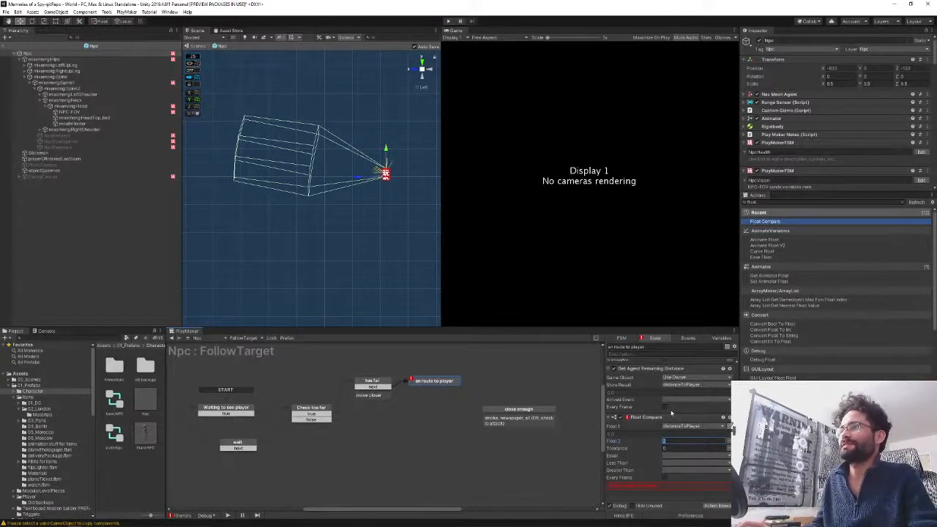
text(60)
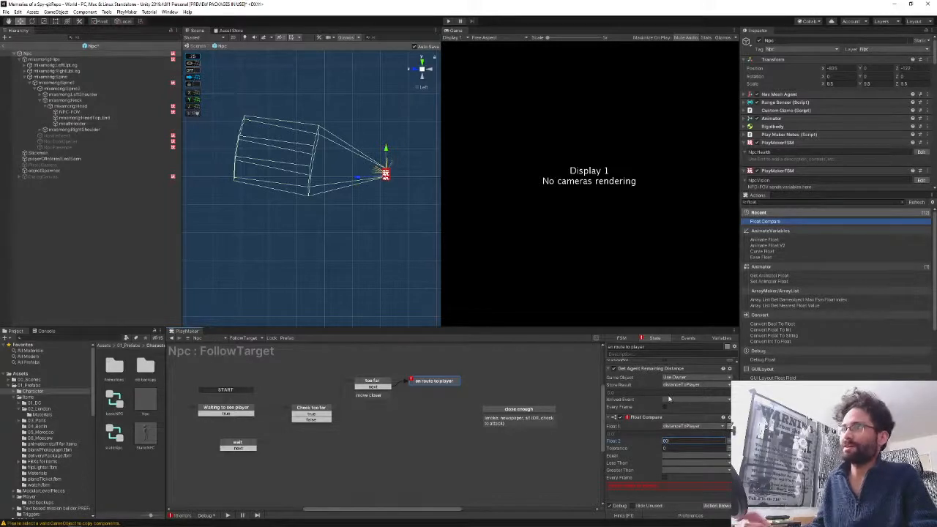
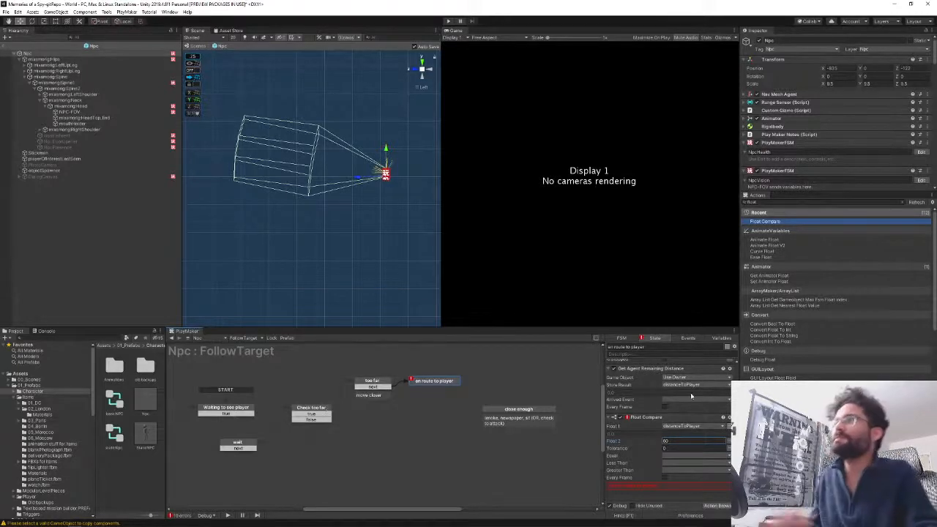
- Try removing Get Agent Remaining Distance from the on route to player state and select Get Distance in Check too far
click(652, 369)
key(Delete)
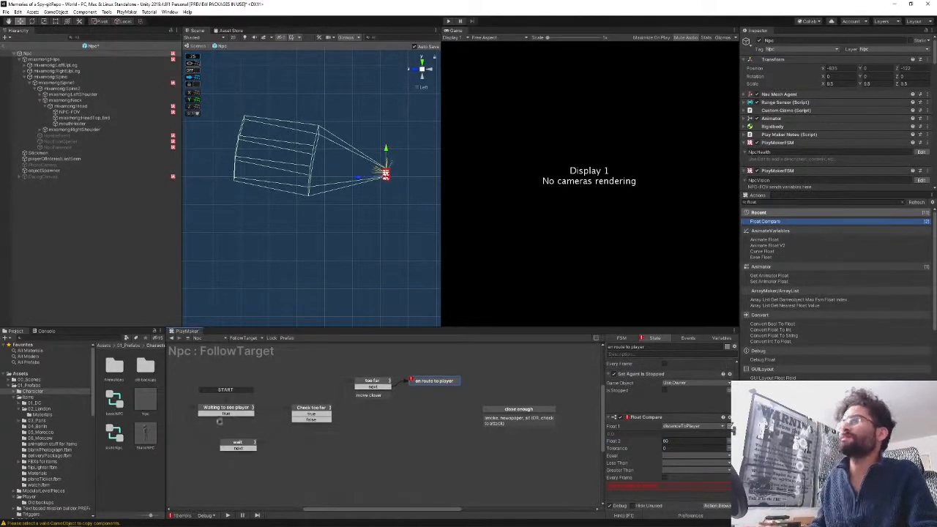
click(313, 413)
click(639, 419)
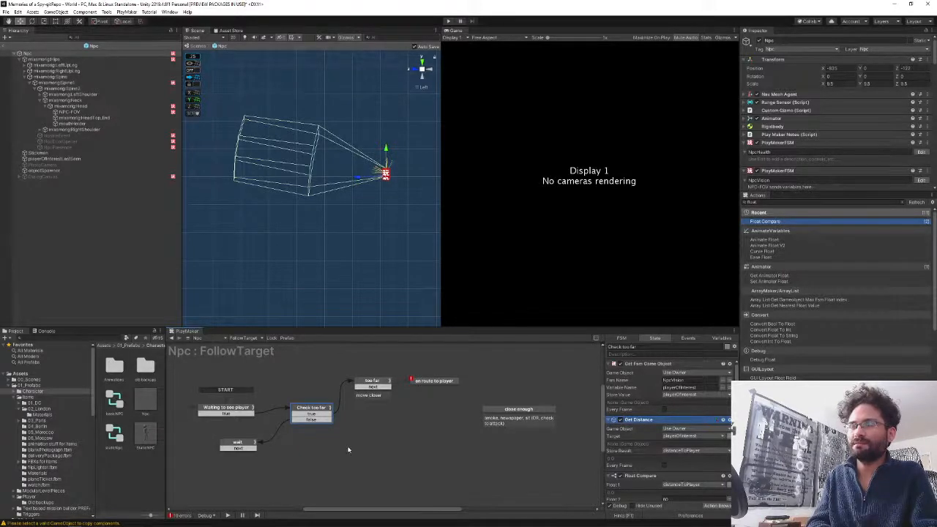
- Replace Get Distance in Check too far with a copy of on route to player's Get Agent Remaining Distance, placed above Float Compare
click(432, 384)
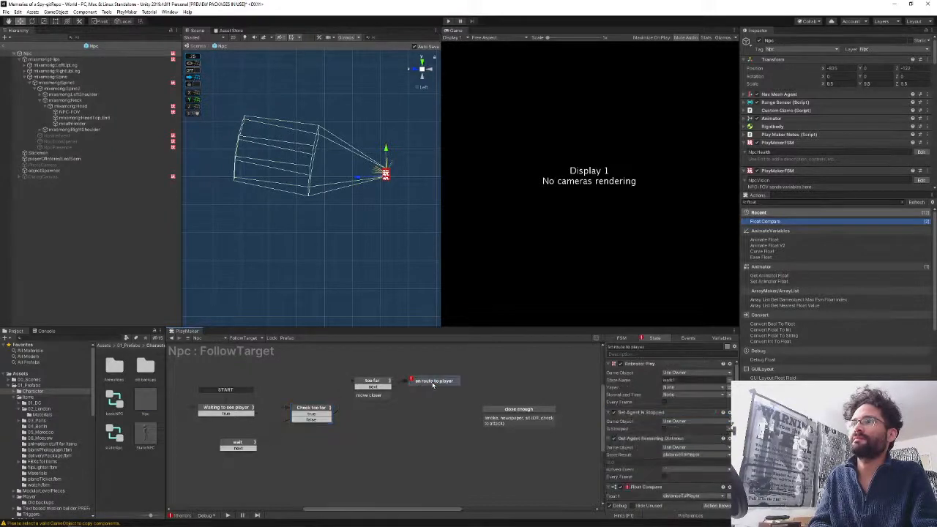
click(643, 440)
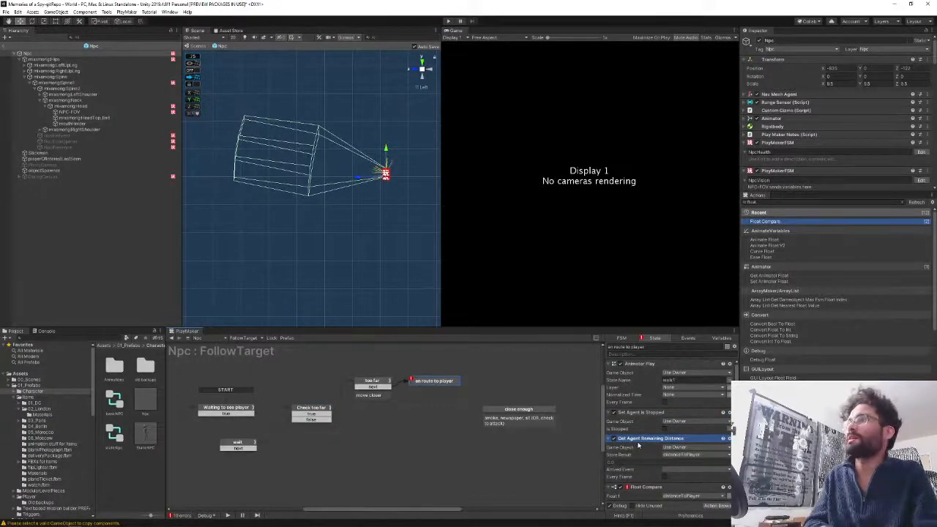
click(311, 409)
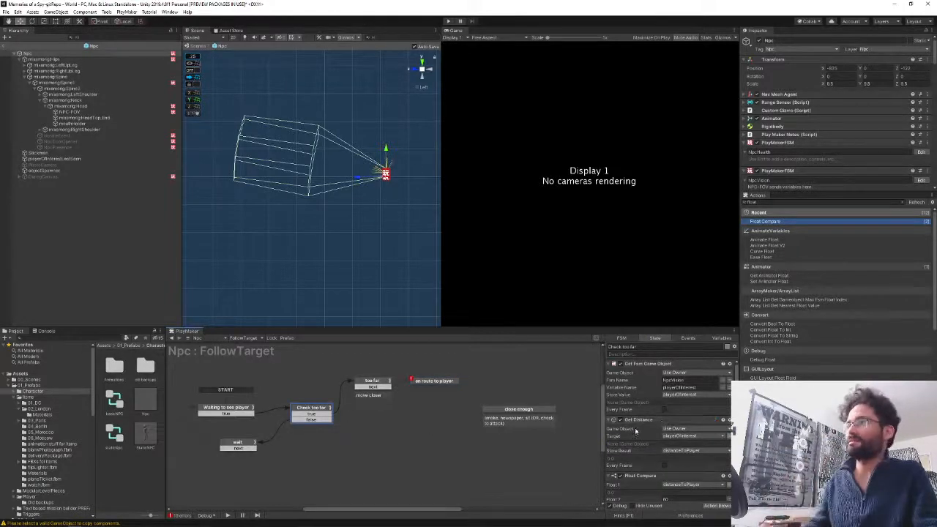
click(644, 420)
key(Delete)
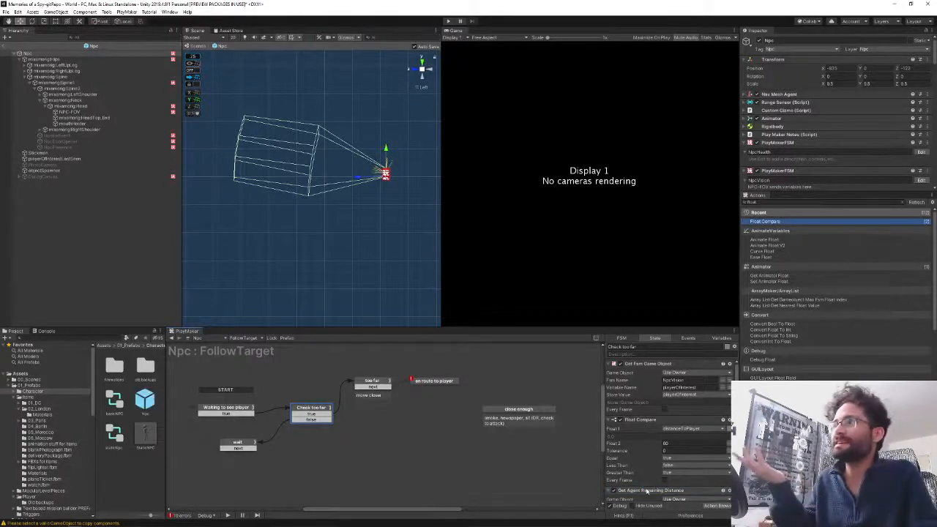
click(645, 491)
drag(646, 491, 646, 420)
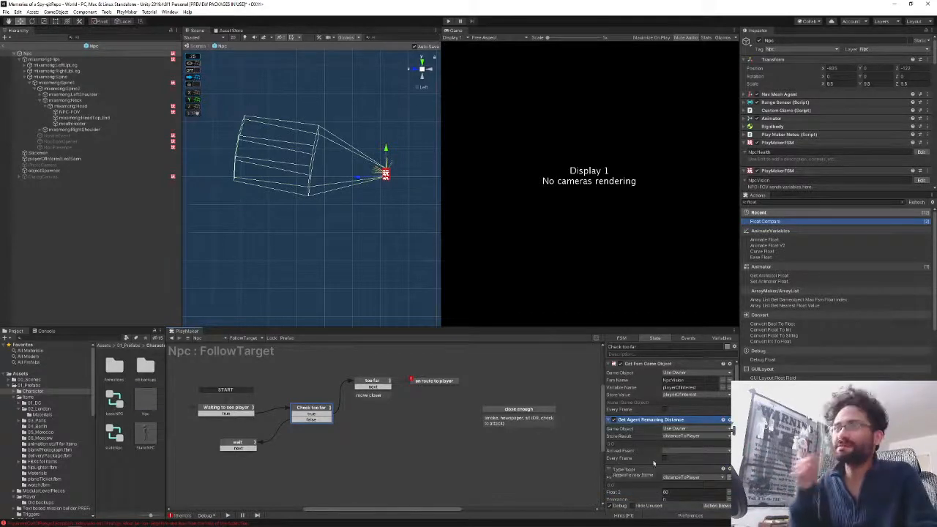
- Enlarge the state machine editor and set the on route to player state's Float Compare Float 2 value to 55
drag(521, 328, 521, 281)
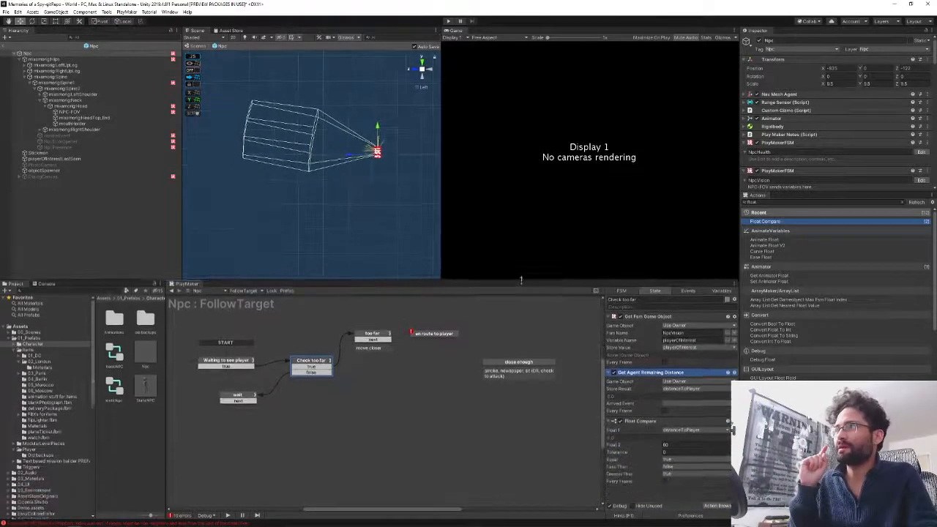
click(434, 334)
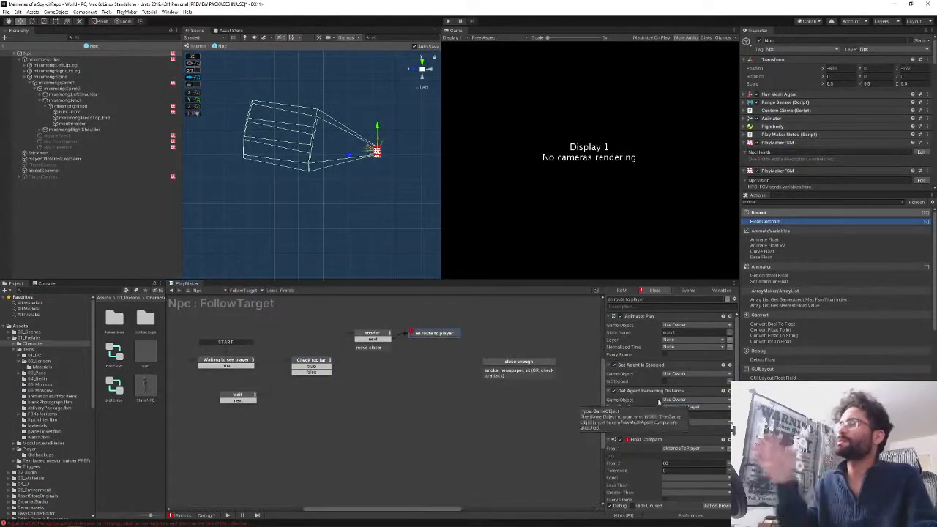
scroll(644, 439, down, 1)
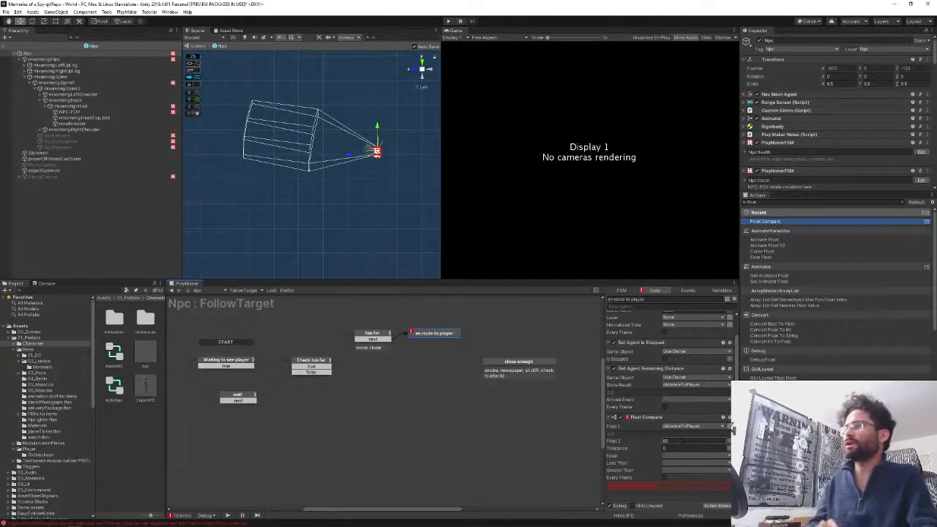
click(682, 441)
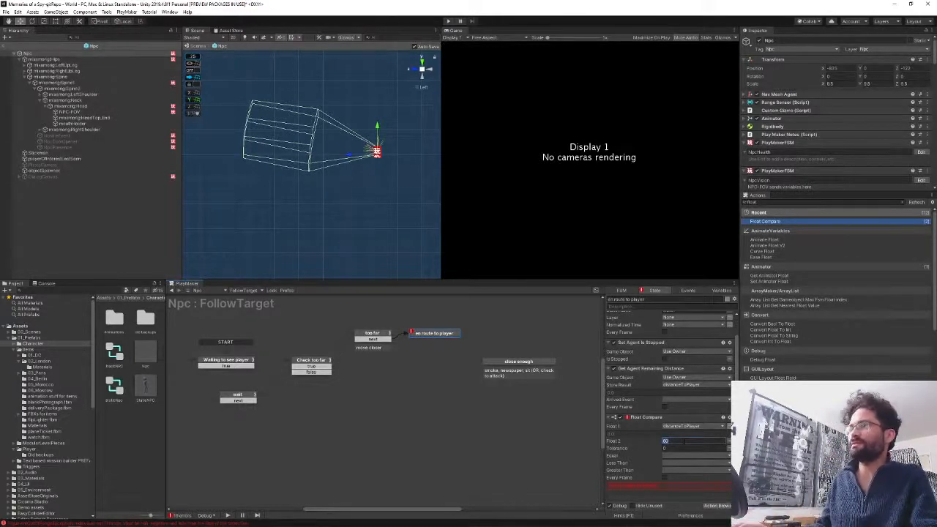
text(55)
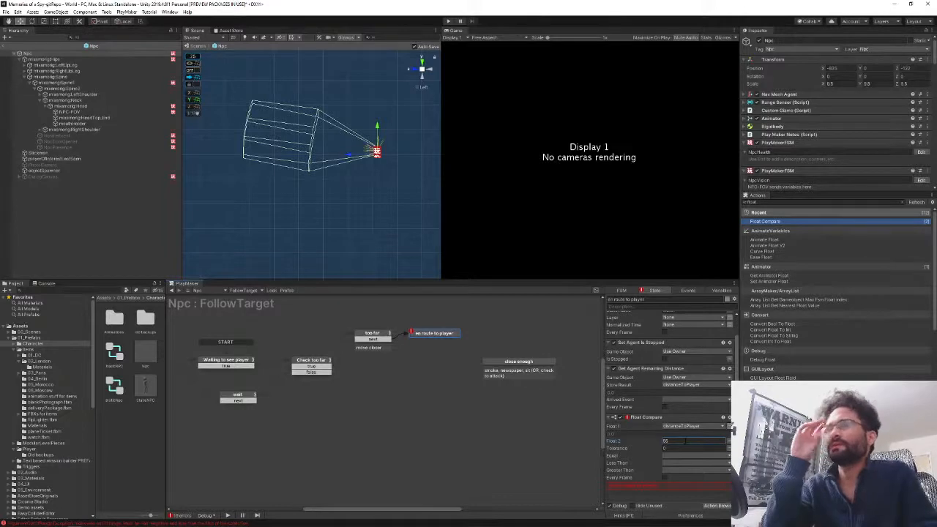
- In on route to player, make Float Compare send true for Equal and Less Than, and run it and Get Agent Remaining Distance every frame
click(300, 364)
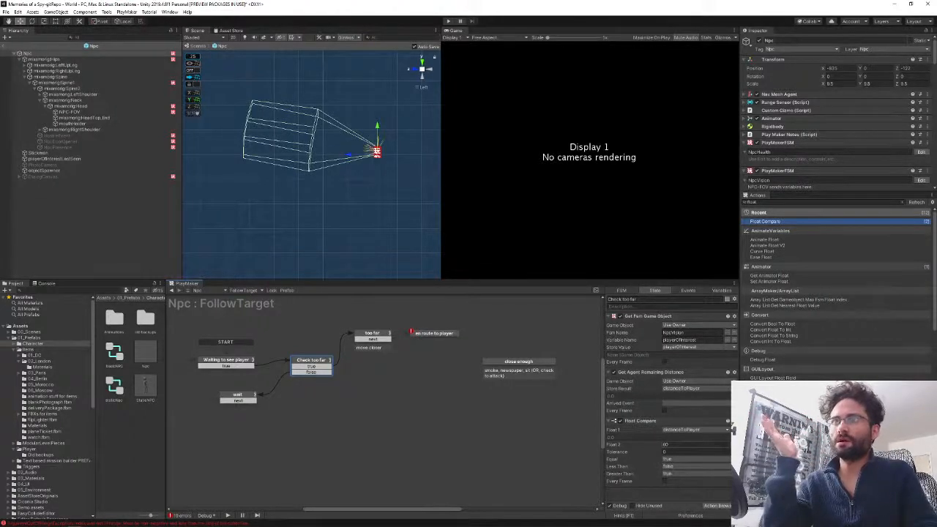
click(429, 335)
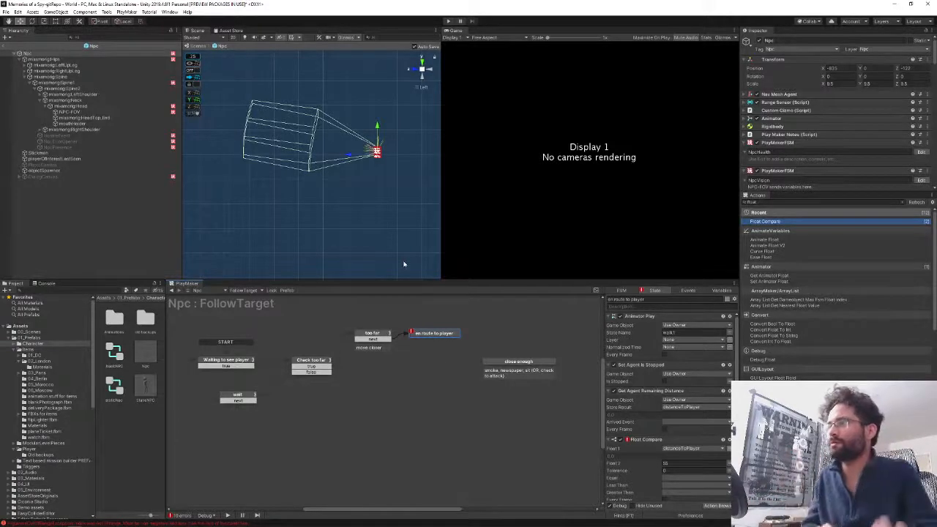
scroll(663, 454, down, 1)
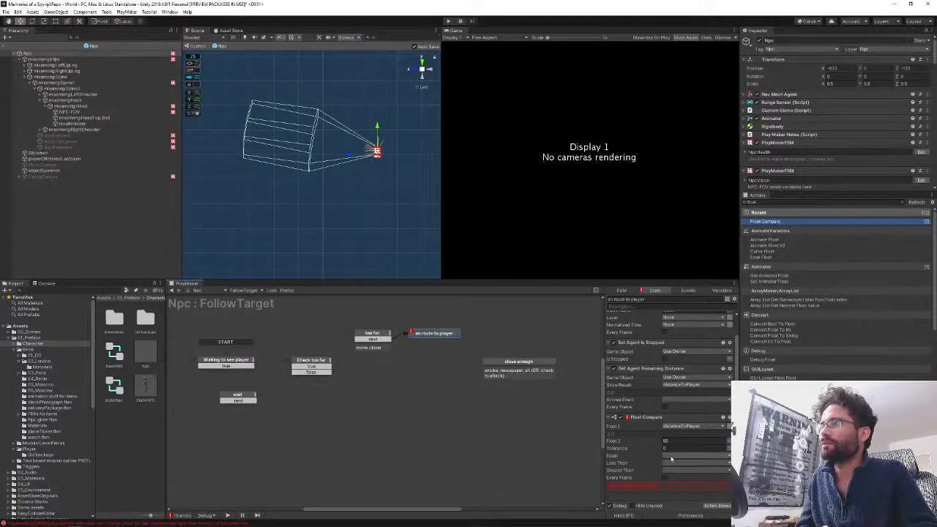
click(670, 455)
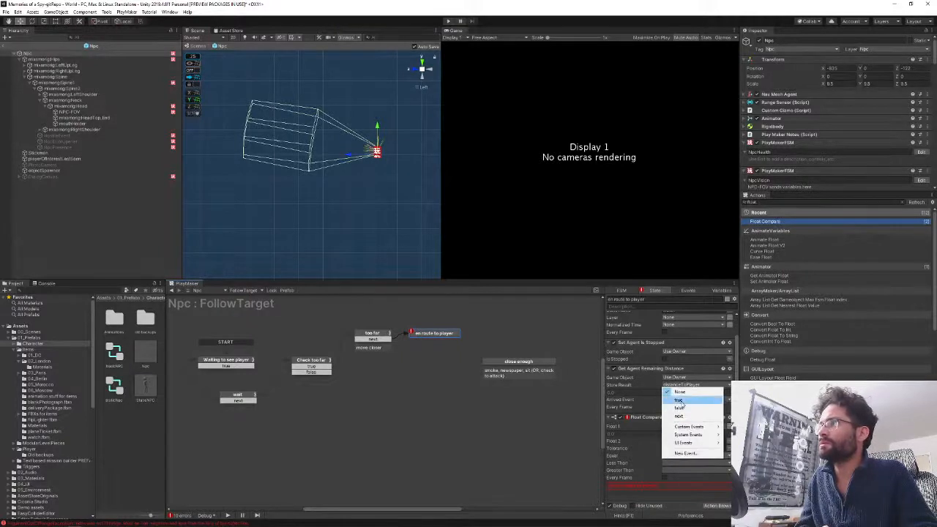
click(678, 400)
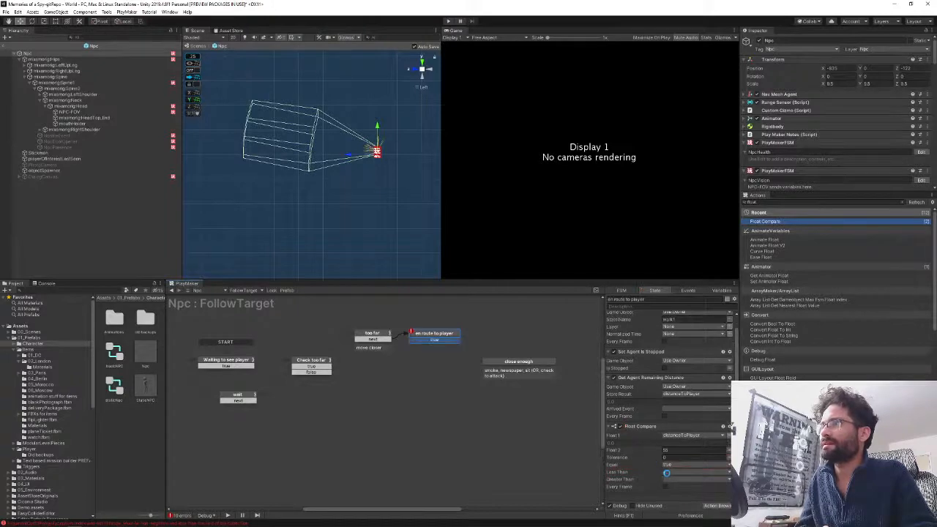
click(669, 475)
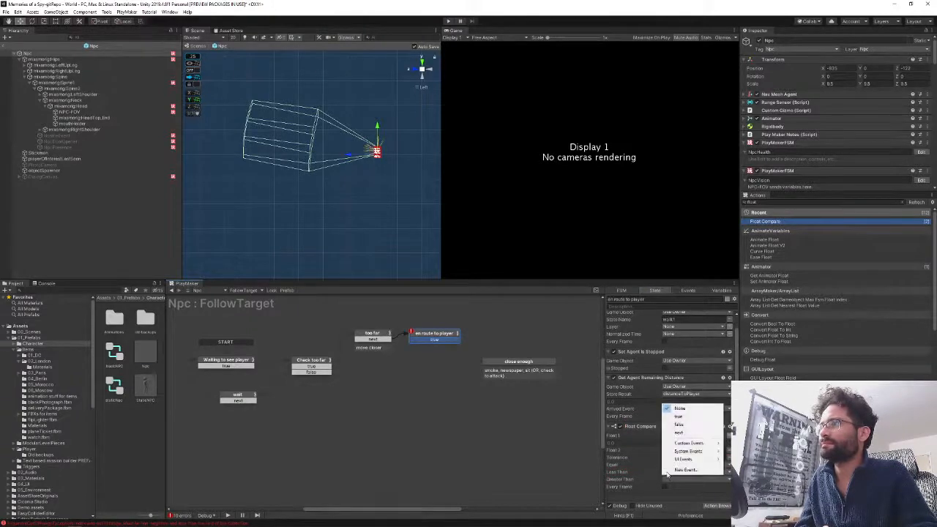
click(687, 418)
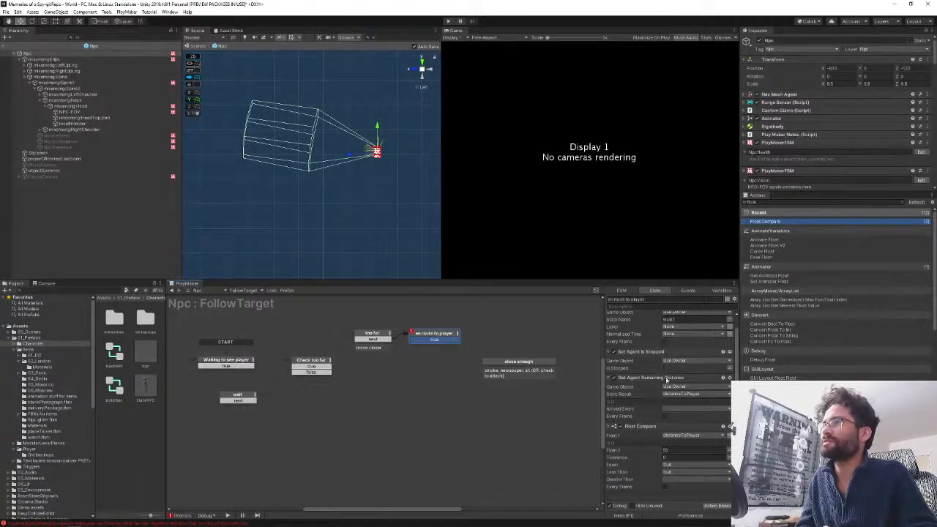
click(665, 416)
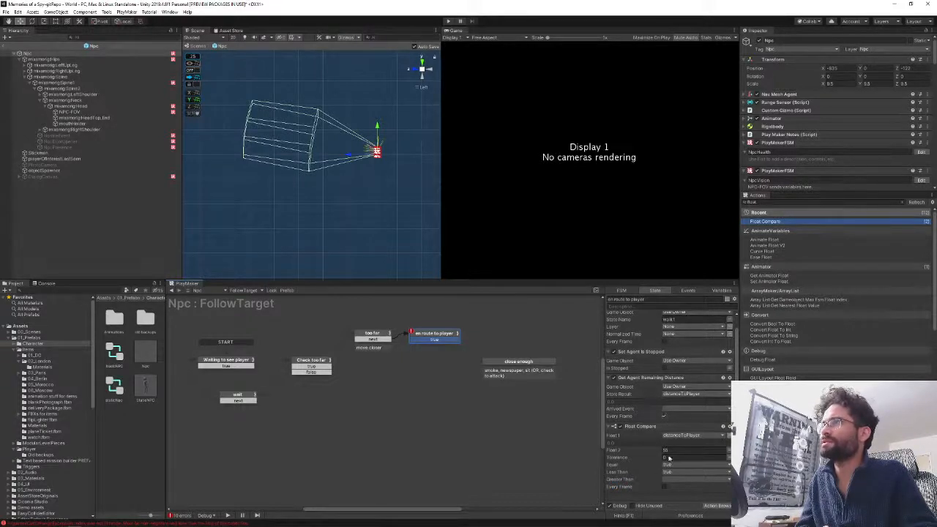
click(665, 488)
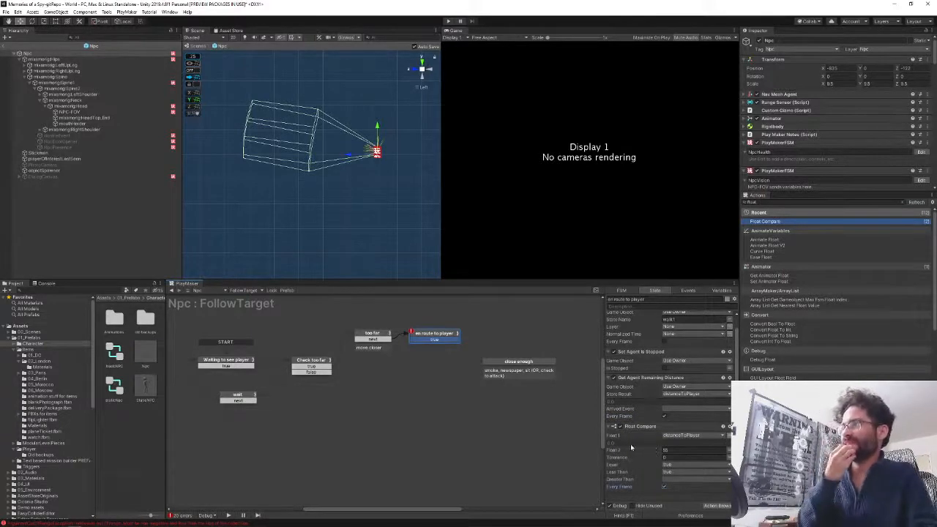
- Connect the on route to player state's true transition to the close enough state
middle_drag(465, 426, 433, 417)
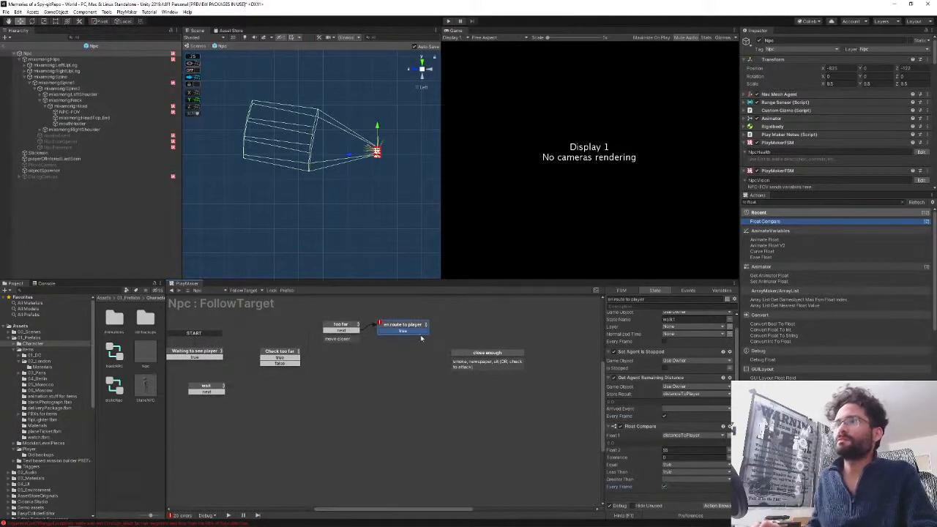
drag(419, 333, 489, 356)
click(488, 354)
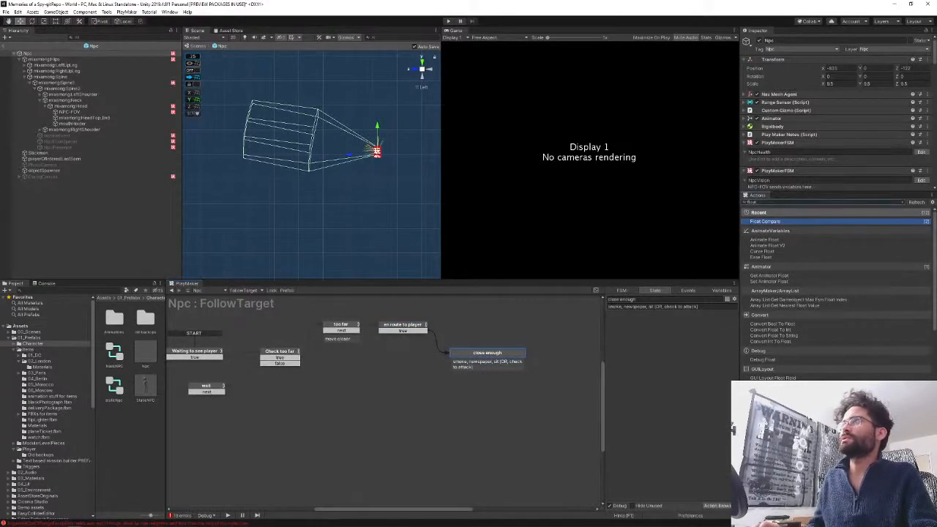
- Copy Animator Play and Set Agent Is Stopped from on route to player into close enough, setting the copy's State Name to idle1
click(396, 329)
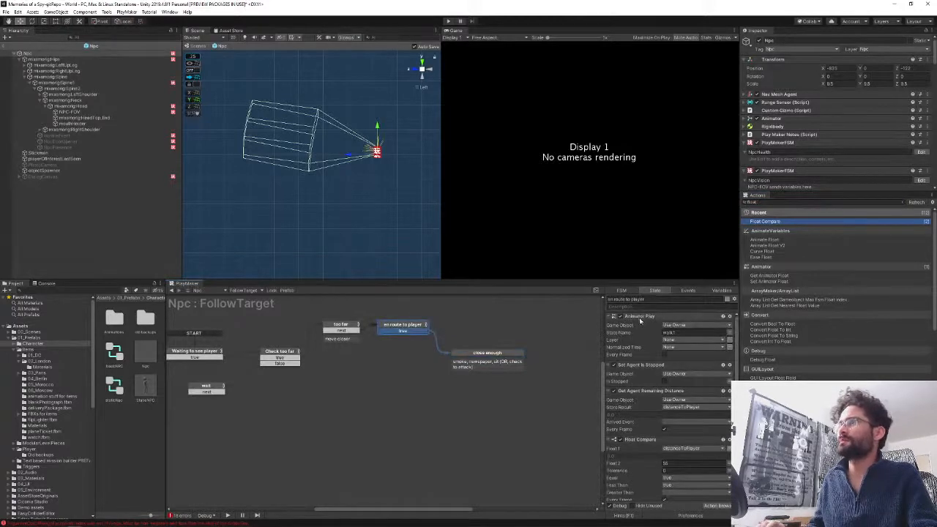
click(643, 365)
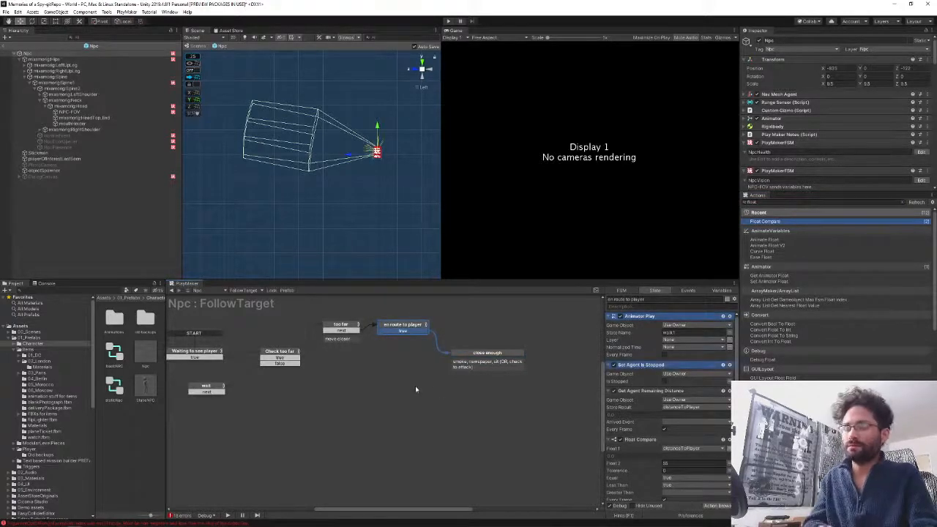
click(468, 354)
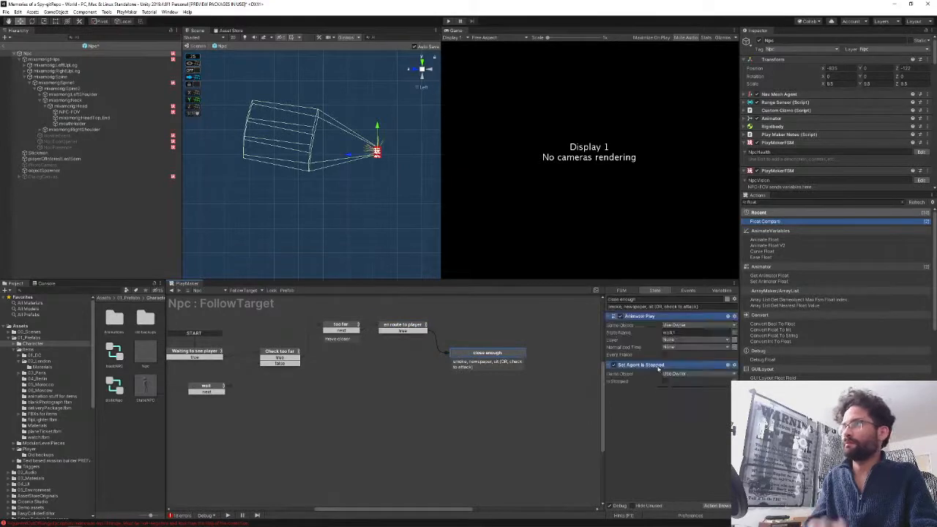
click(689, 332)
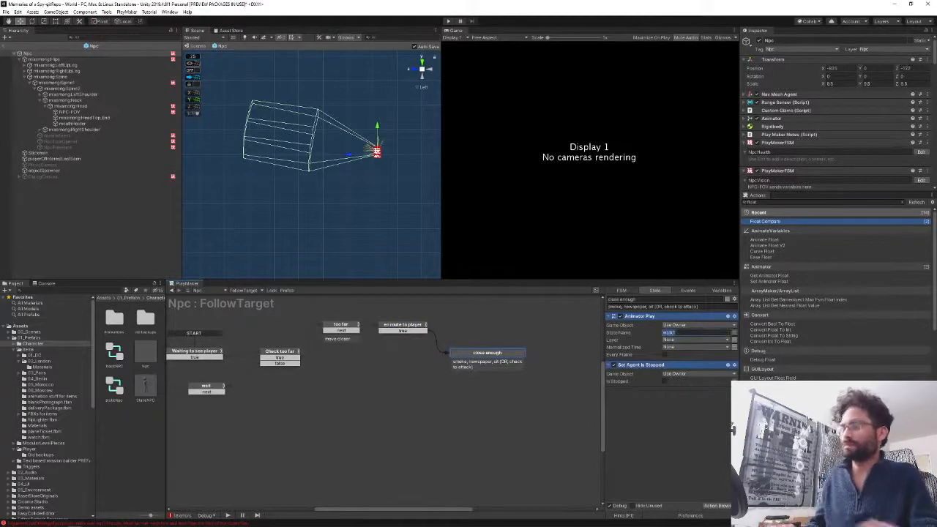
key(BackSpace)
text(idle1)
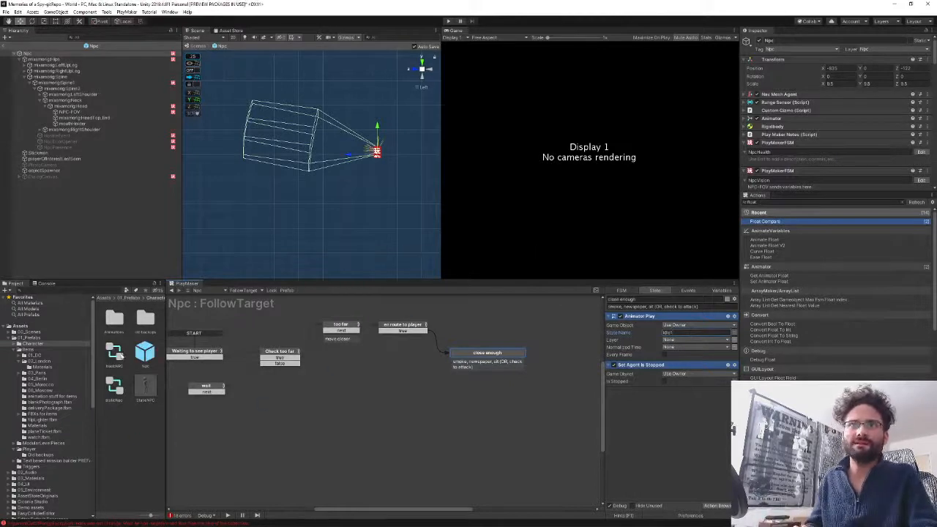
- Check the idle state's name in the NPC's animator controller, and enable Is Stopped in close enough's Set Agent Is Stopped action
click(117, 355)
double_click(117, 356)
middle_drag(355, 180, 339, 194)
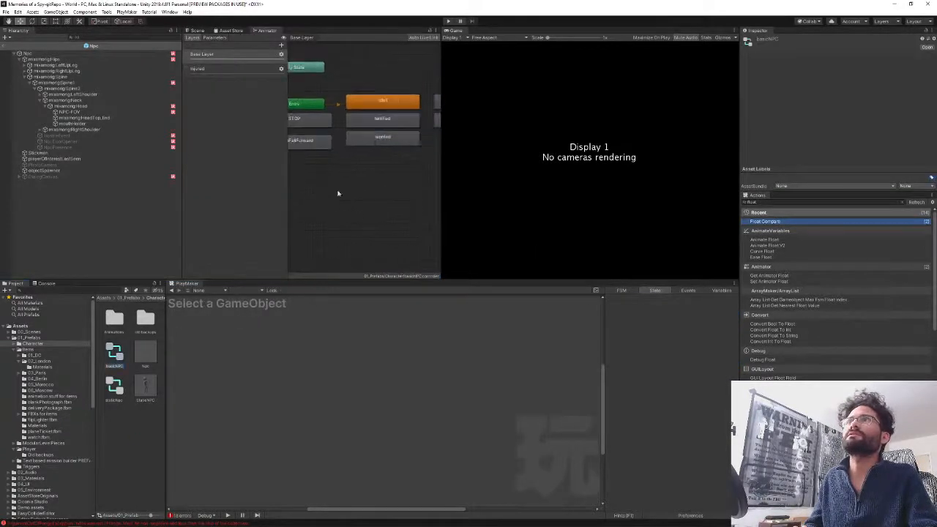
click(197, 31)
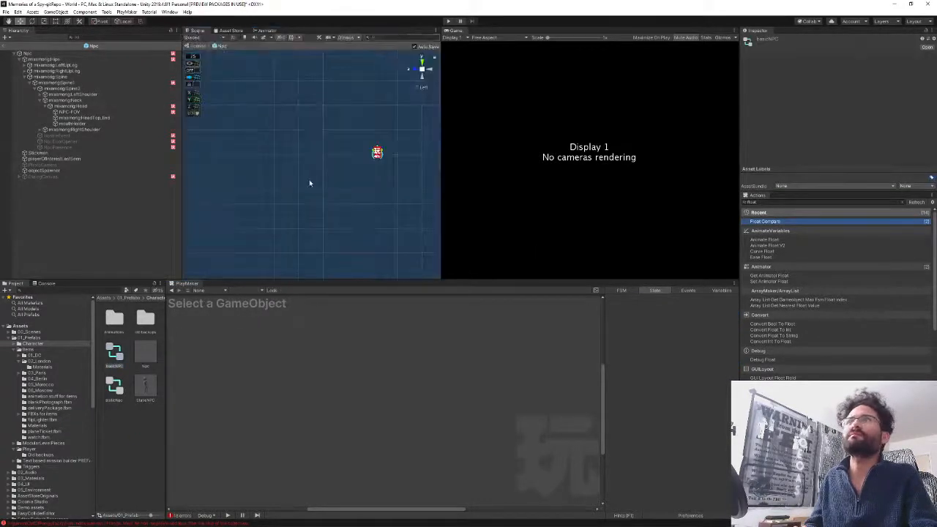
click(28, 53)
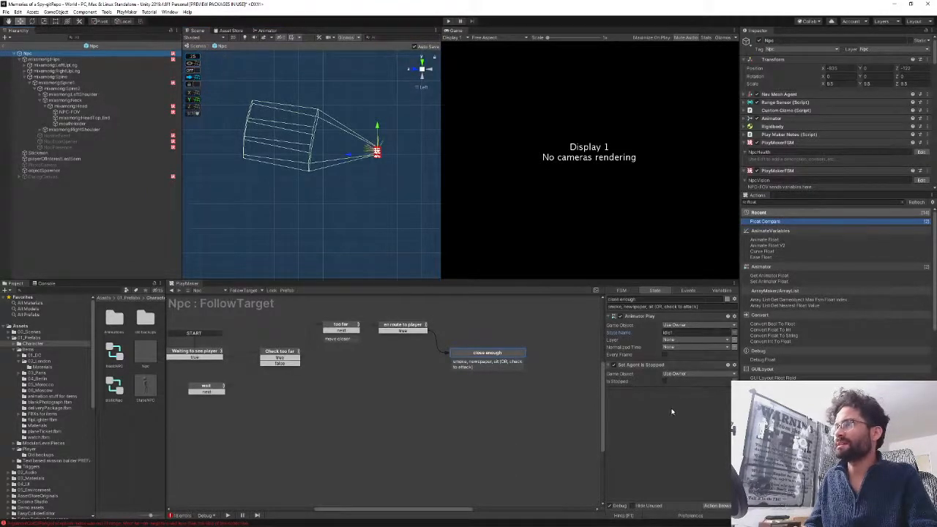
click(664, 382)
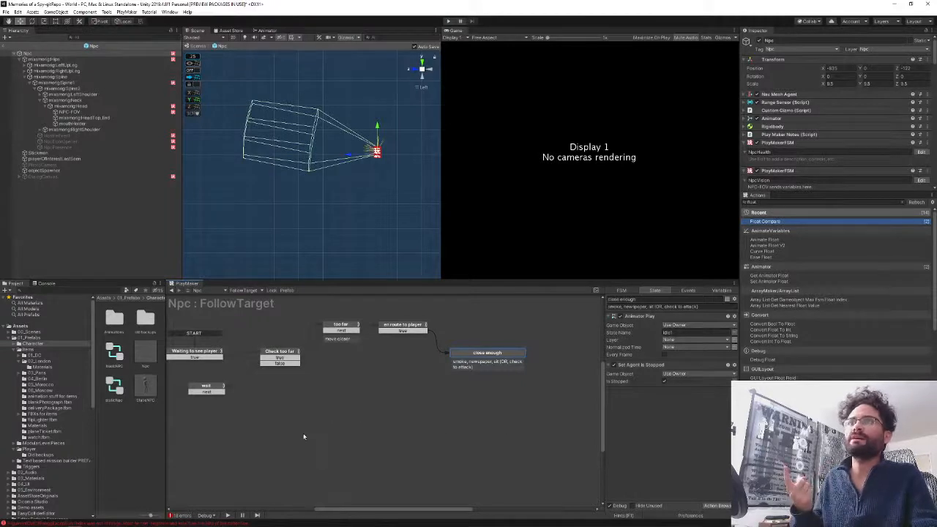
- Add the custom event backToStart as a global transition on the Waiting to see player state
middle_drag(363, 439, 370, 437)
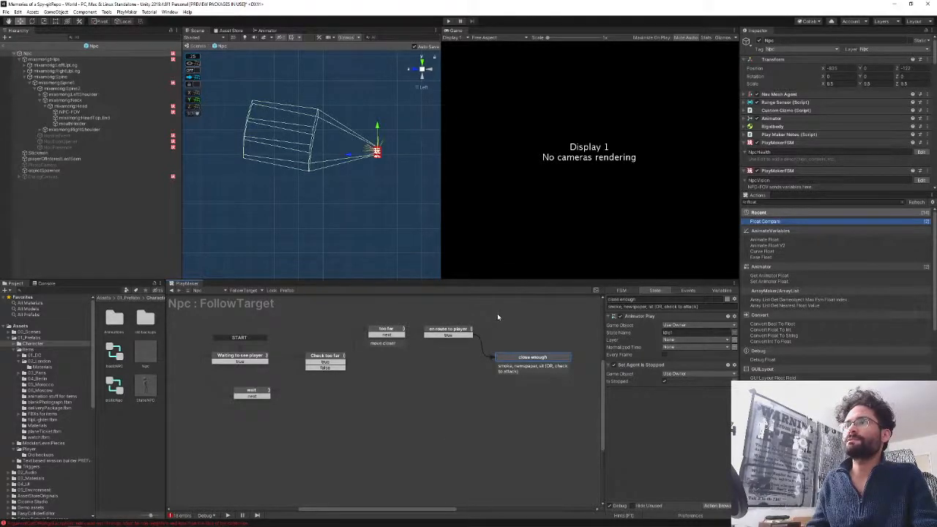
drag(498, 316, 357, 315)
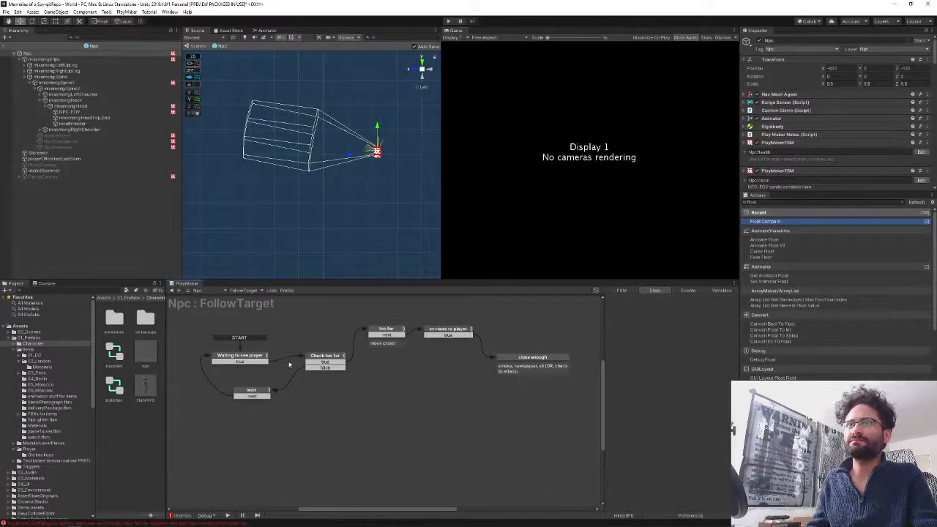
click(246, 359)
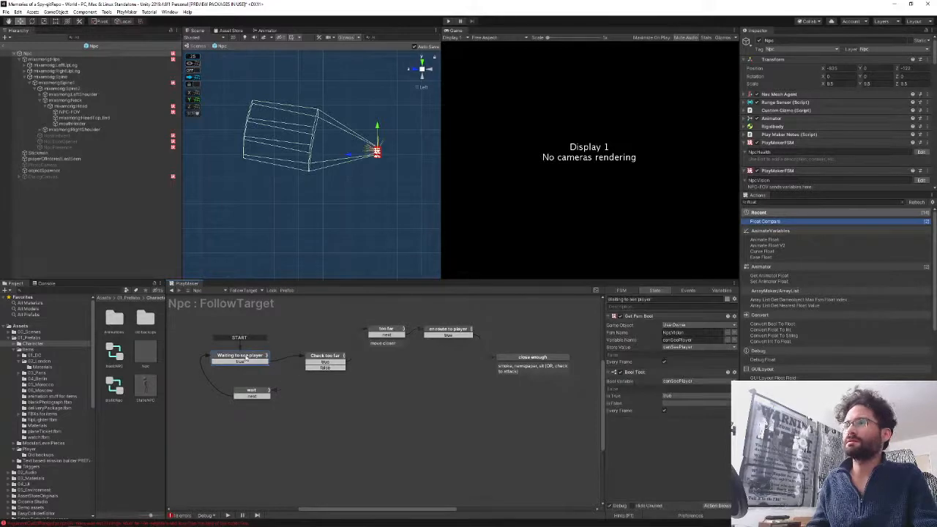
right_click(225, 358)
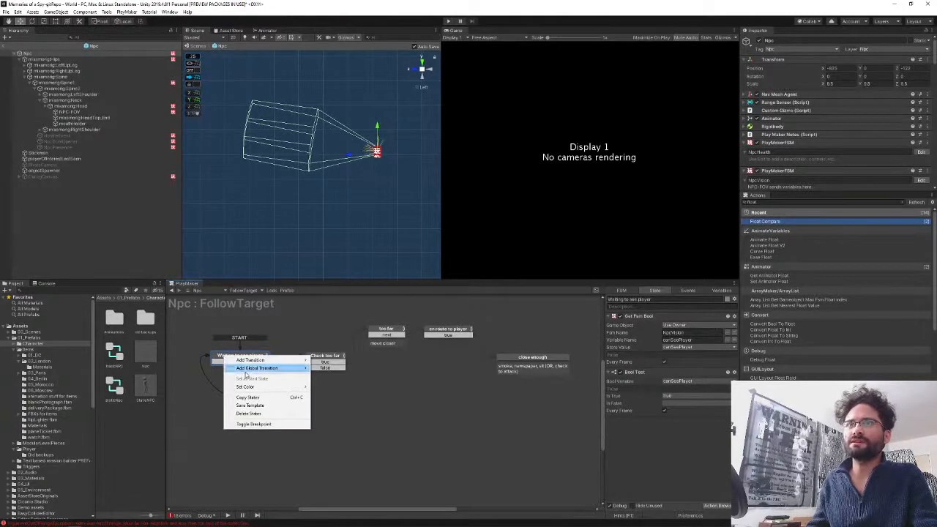
mouse_move(247, 369)
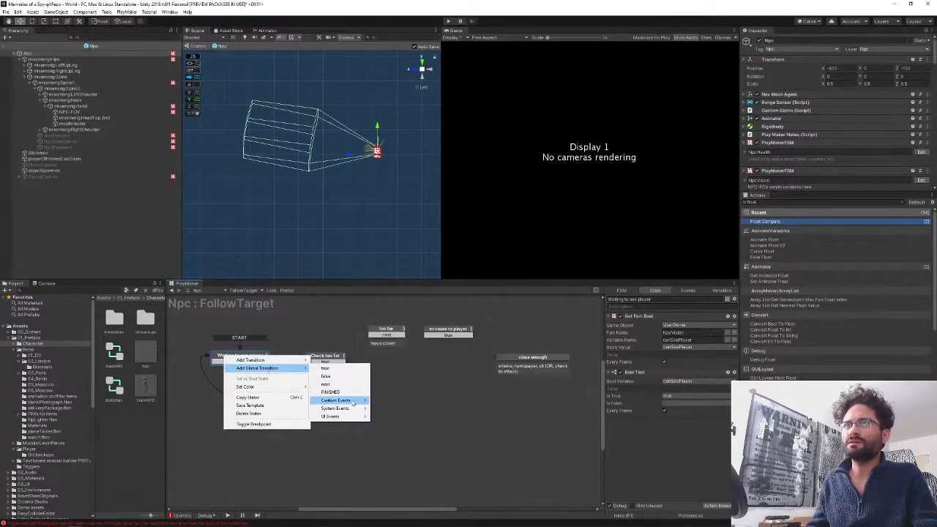
mouse_move(363, 402)
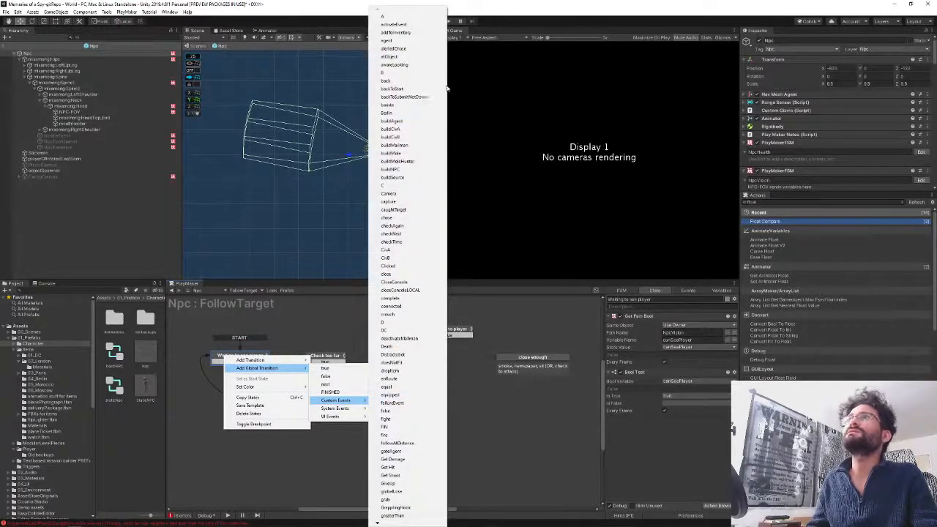
click(395, 89)
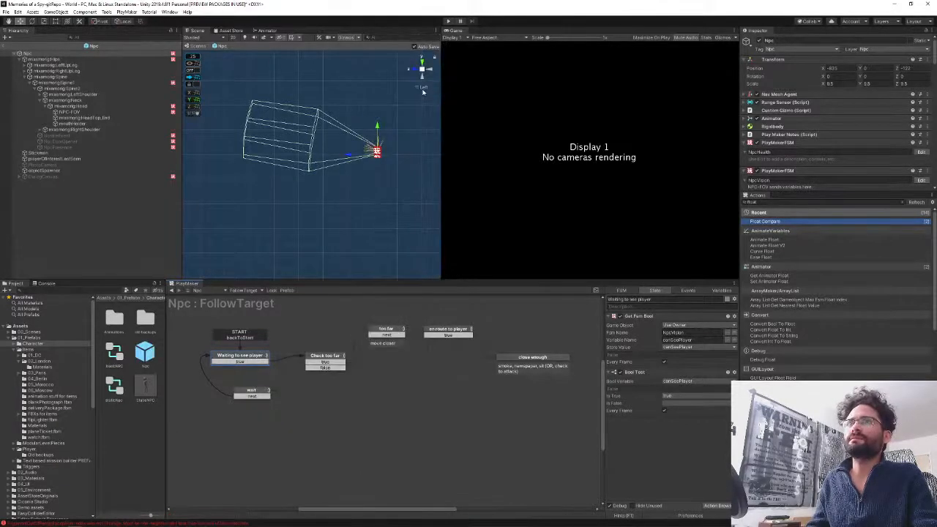
- Add a Send Event action to the close enough state that sends backToStart to Self
click(524, 363)
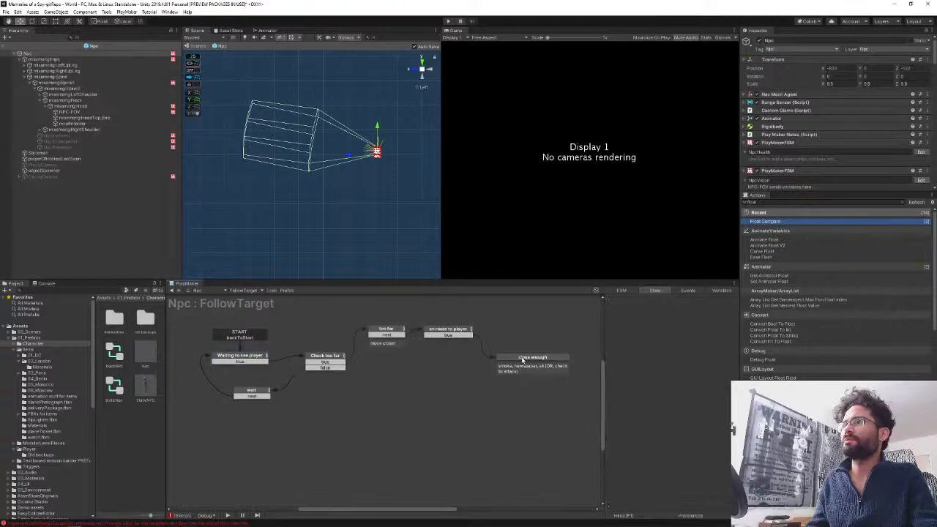
click(797, 202)
text(send)
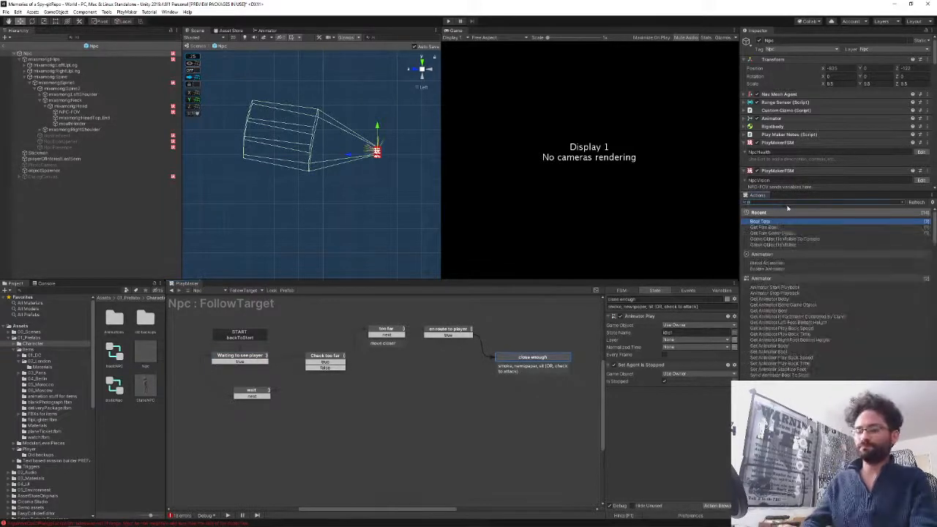
text( eve)
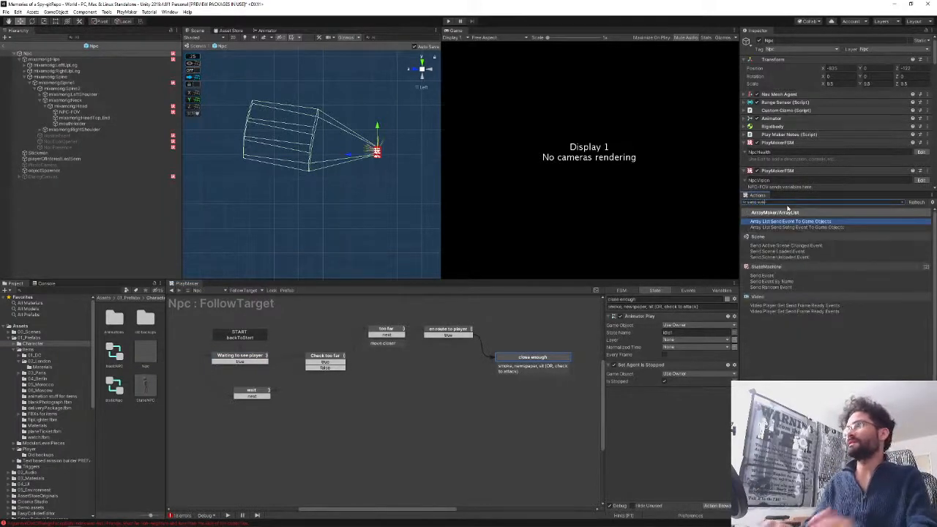
key(Return)
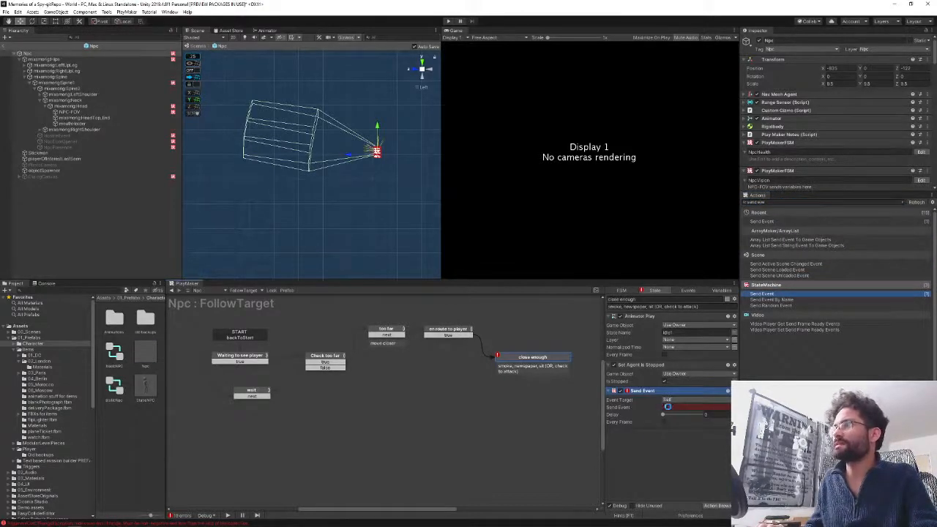
click(668, 408)
click(684, 447)
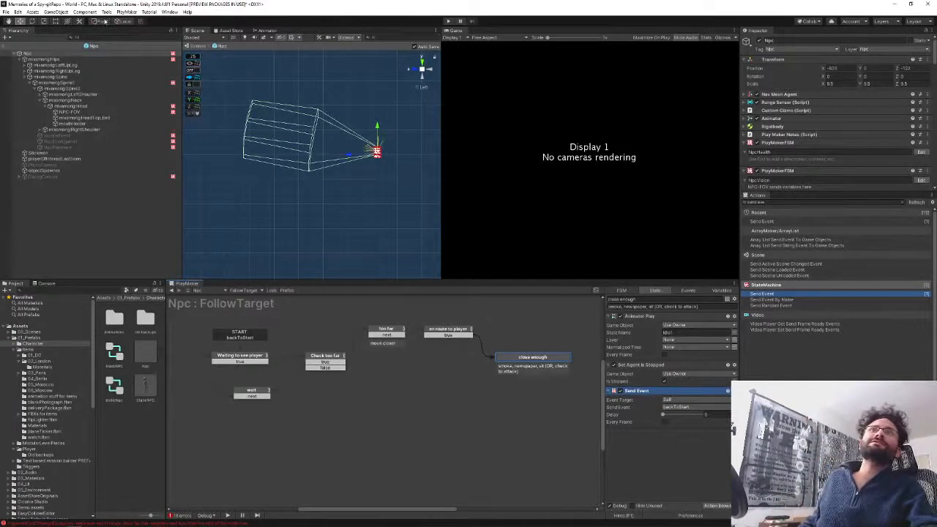
- Leave the Npc prefab for the World scene and search its hierarchy for "car"
click(5, 50)
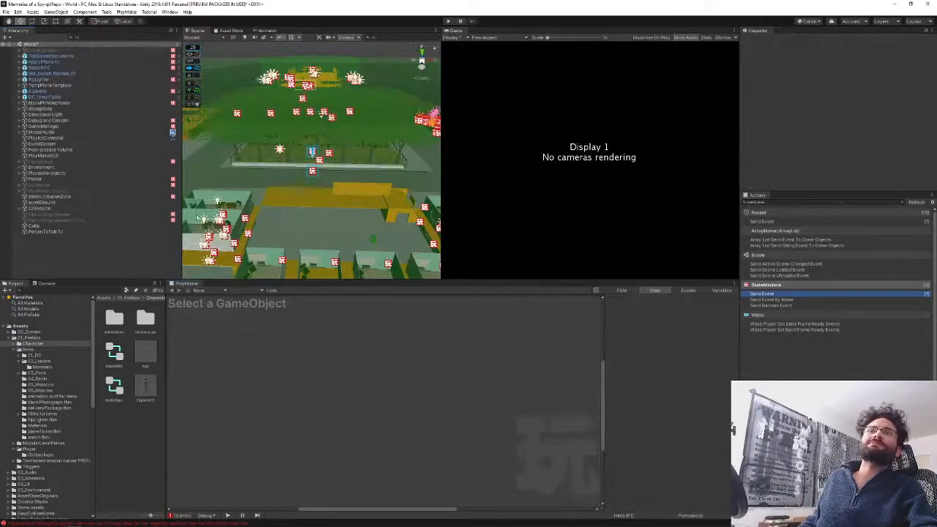
right_drag(339, 184, 296, 141)
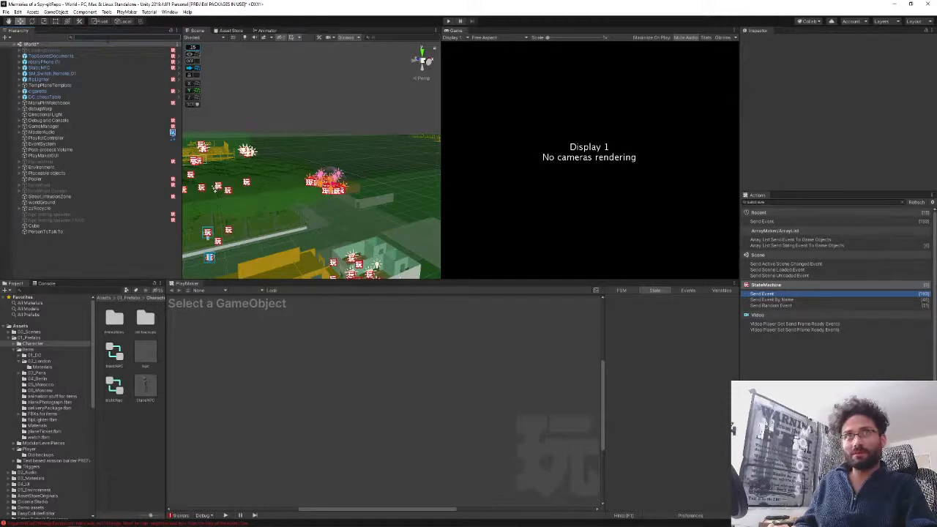
text(car)
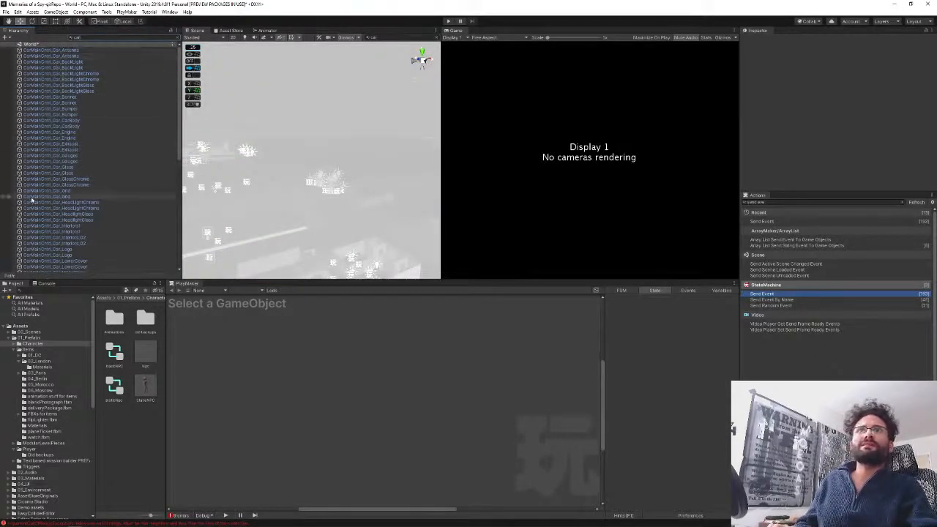
- Locate yellowCar among the hierarchy search results, frame it in the scene view and clear the hierarchy search
scroll(50, 208, down, 10)
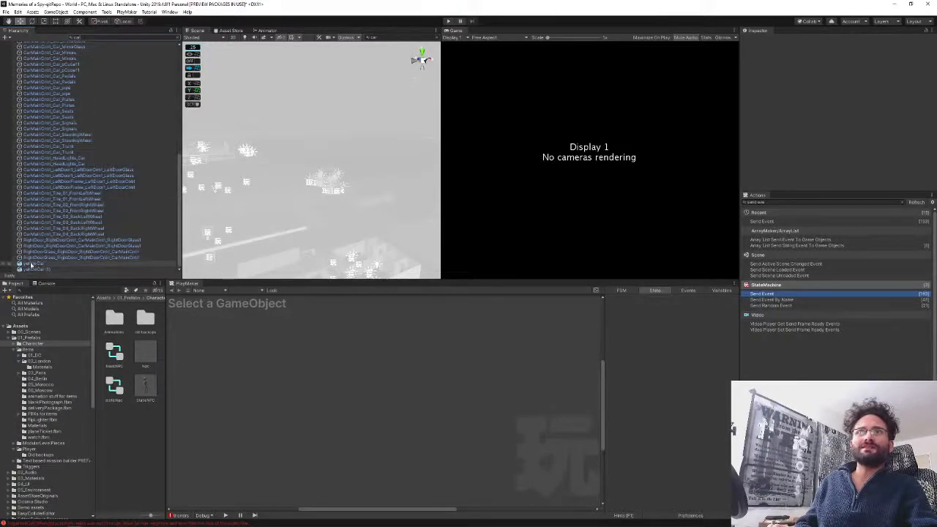
click(33, 263)
key(f)
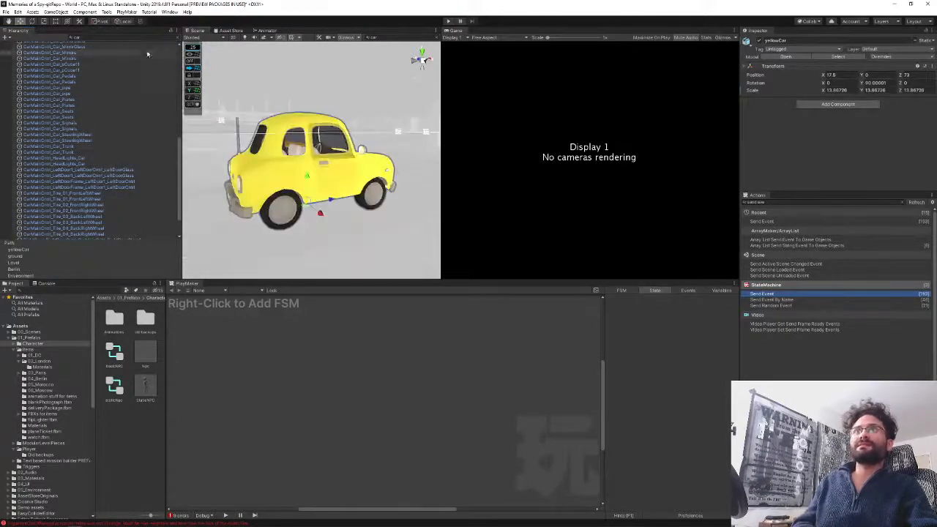
click(174, 36)
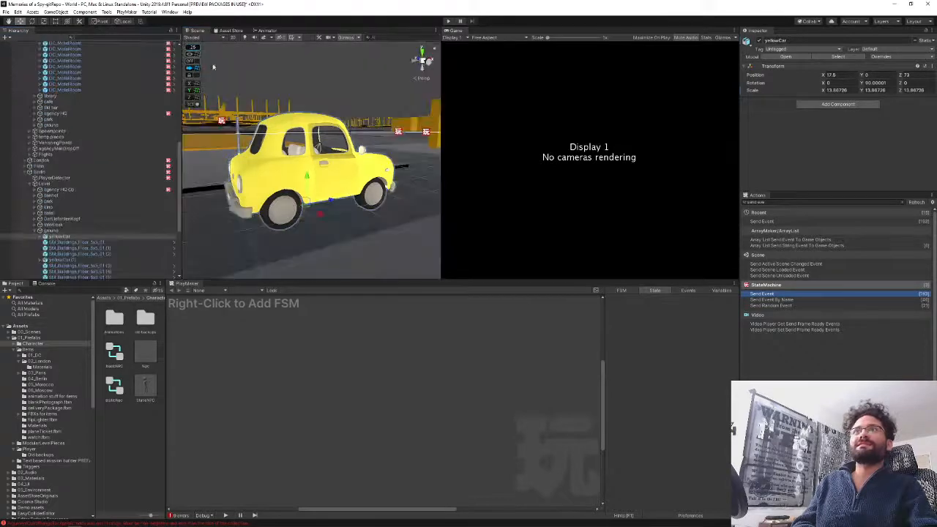
- Inspect the yellow car from several angles, including the steering wheel, seats and both sides of the body
alt+drag(308, 190, 588, 164)
scroll(315, 195, up, 5)
scroll(315, 195, up, 5)
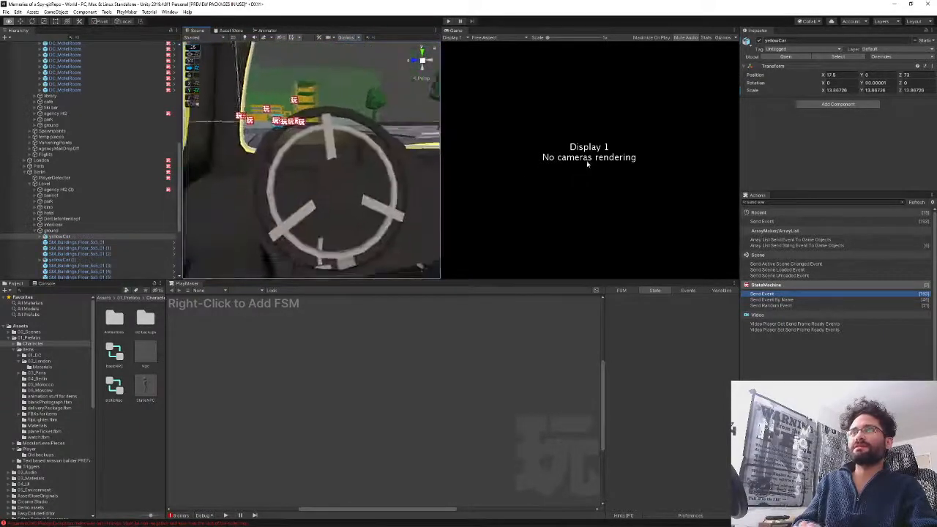
alt+drag(559, 209, 502, 230)
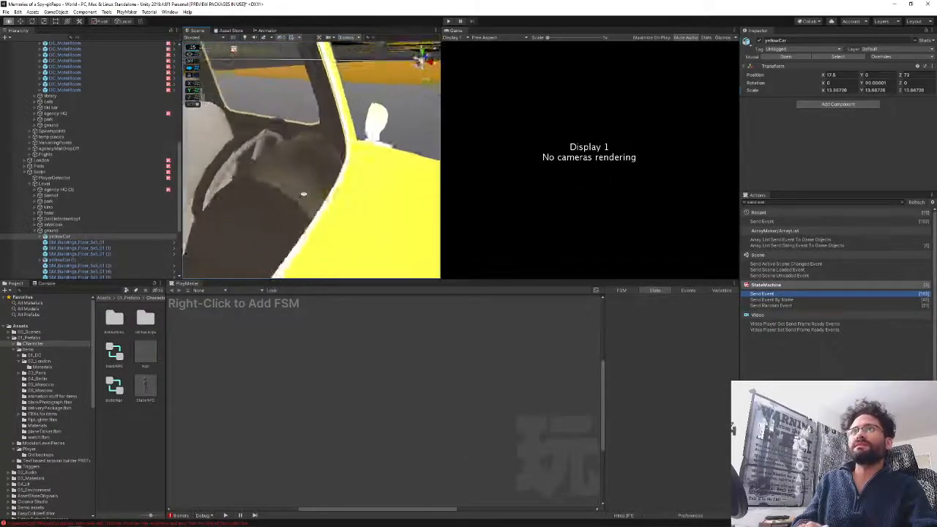
mouse_move(101, 198)
alt+mouse_down()
mouse_move(72, 204)
mouse_move(102, 201)
alt+mouse_up()
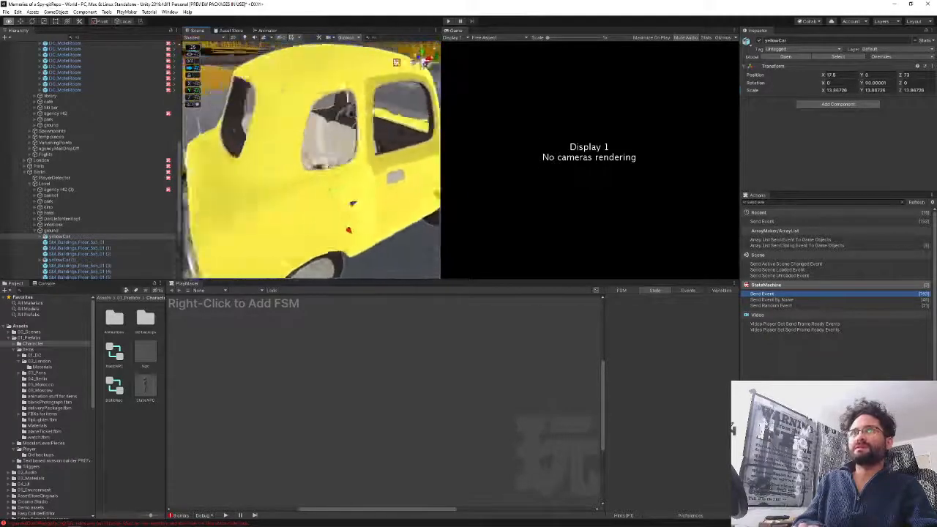
alt+drag(469, 186, 735, 161)
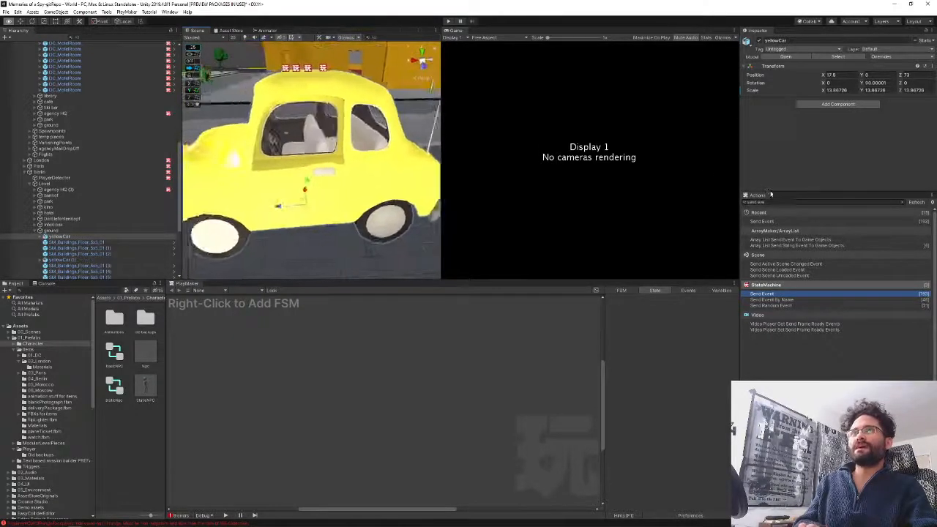
alt+drag(770, 194, 391, 158)
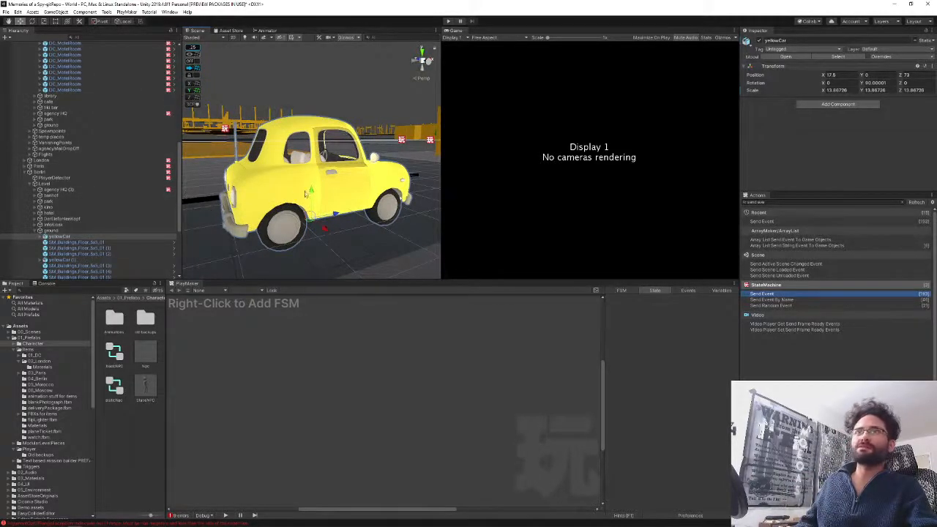
- Collapse the Environment object in the World scene hierarchy and deselect the yellow car
drag(179, 192, 88, 52)
click(20, 168)
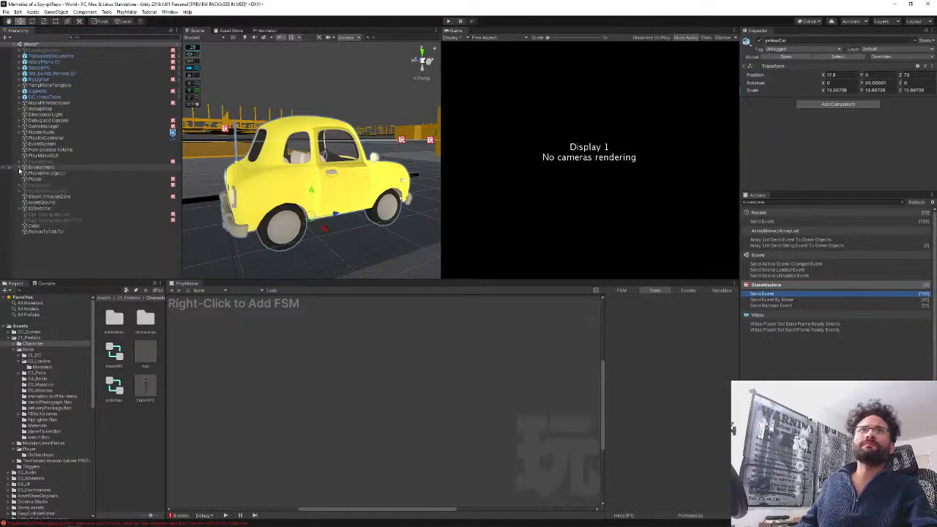
click(80, 248)
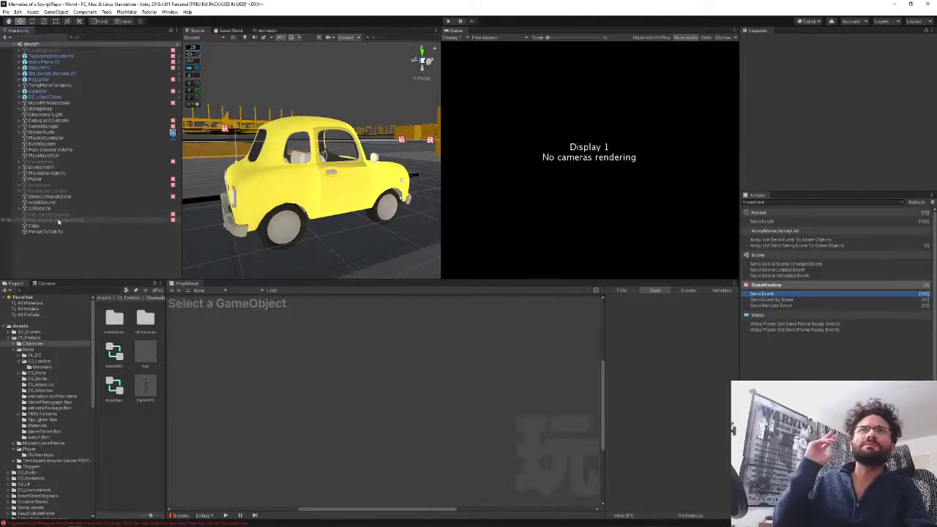
- Open the Npc prefab's FollowTarget FSM and review its close enough, Waiting to see player, Check too far and en route to player states
double_click(147, 350)
click(249, 291)
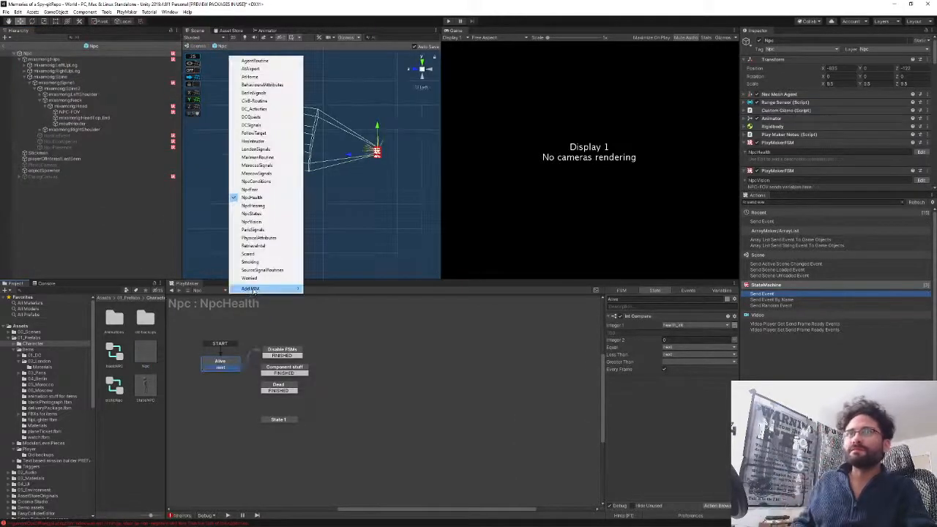
mouse_move(254, 289)
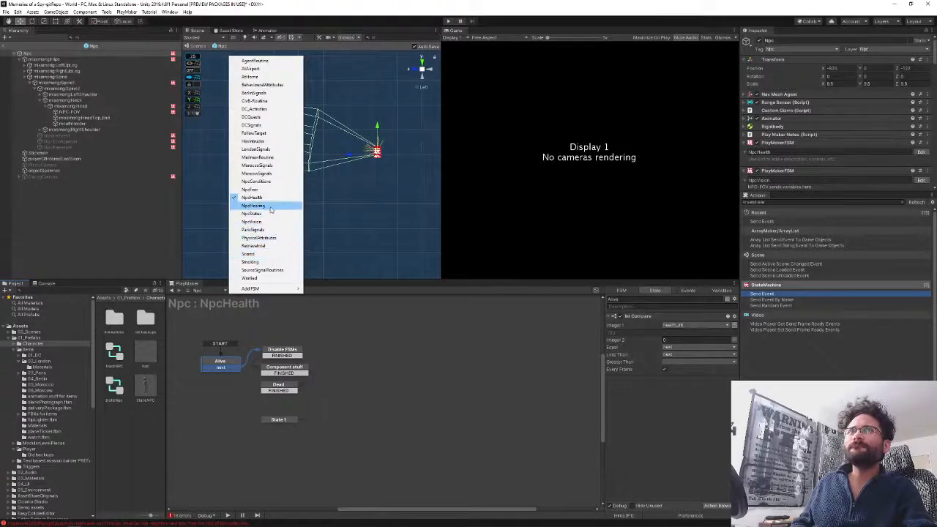
click(263, 132)
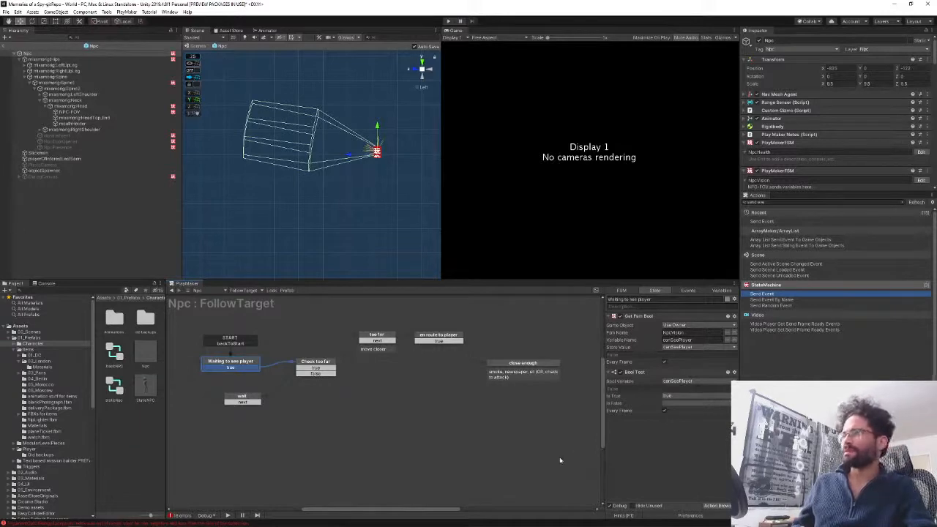
click(536, 363)
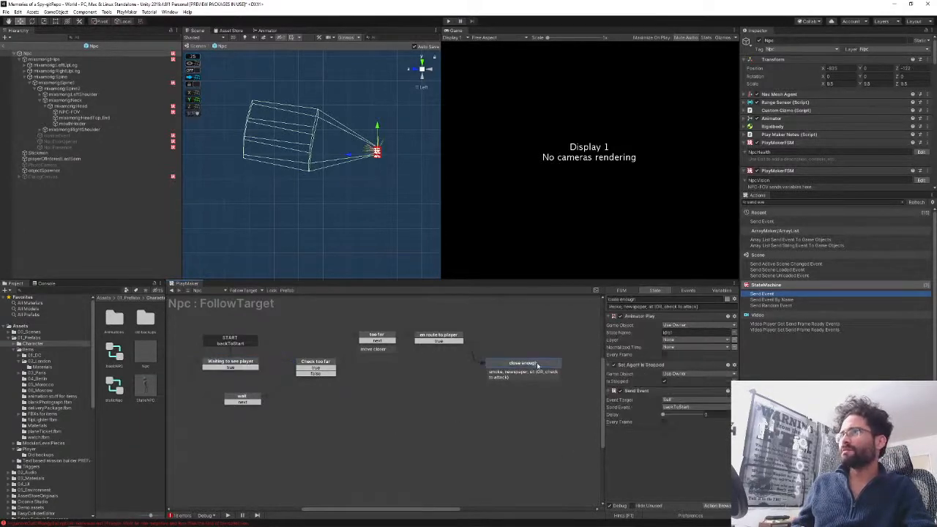
click(236, 366)
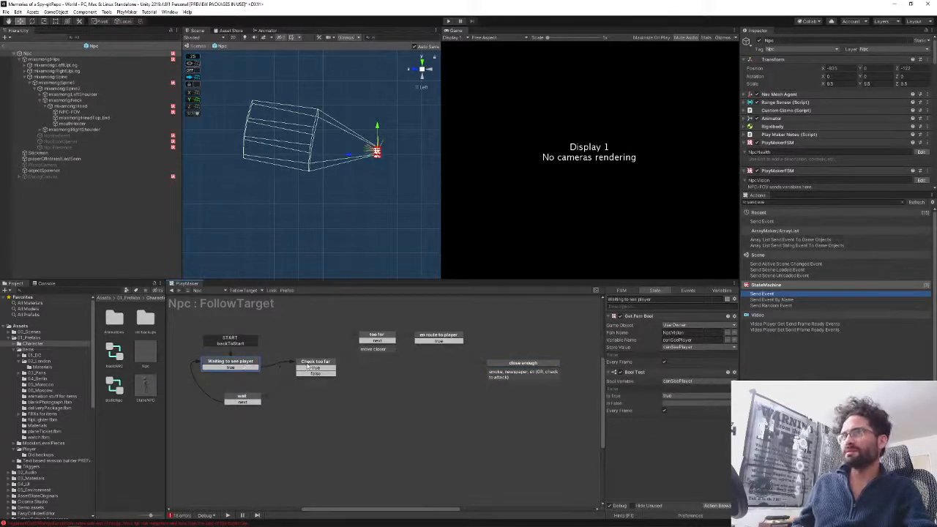
click(307, 368)
click(449, 336)
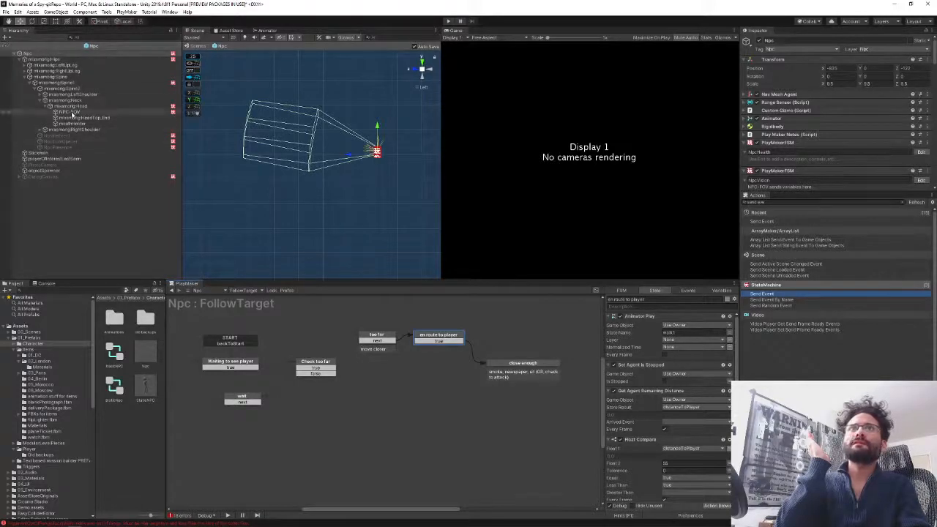
- Review the Init buffer, Get variables and Check for rival states in the SpottingTargetToFollow FSM on NPC-FOV
click(70, 111)
click(246, 291)
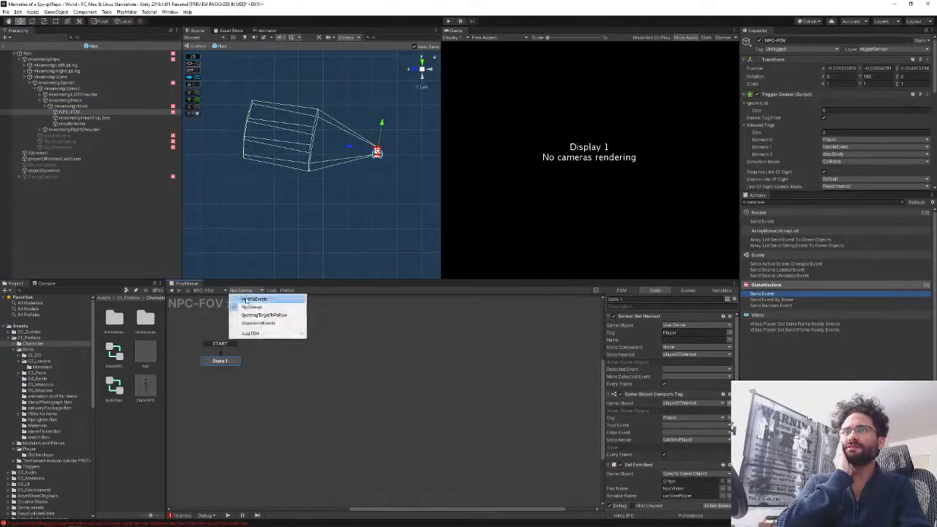
click(264, 320)
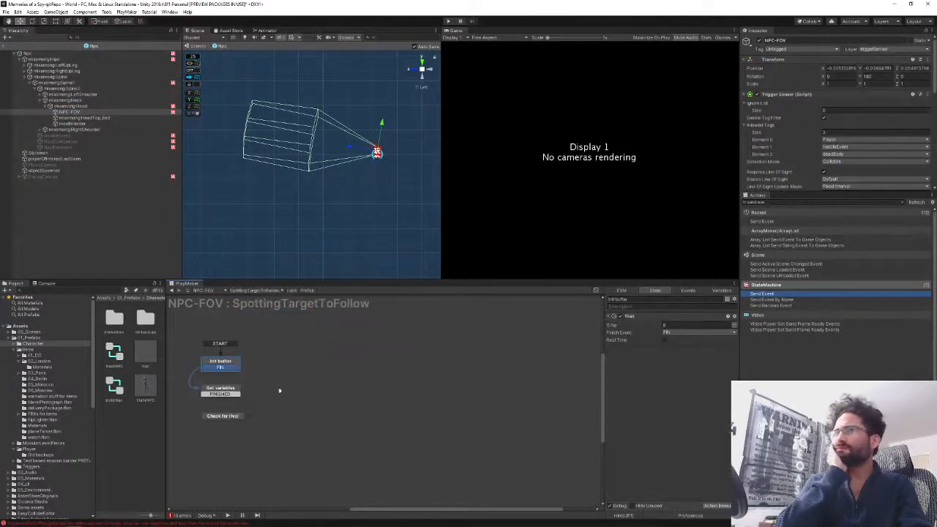
click(222, 389)
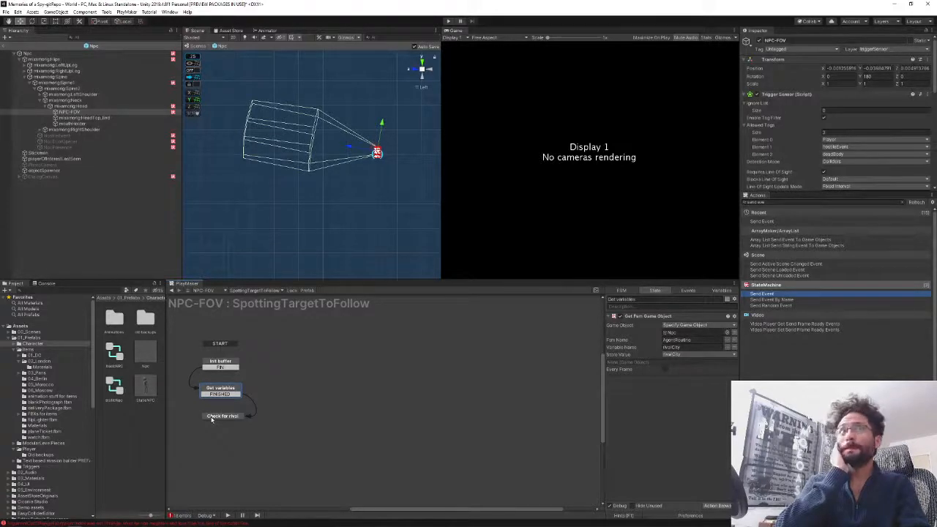
click(214, 416)
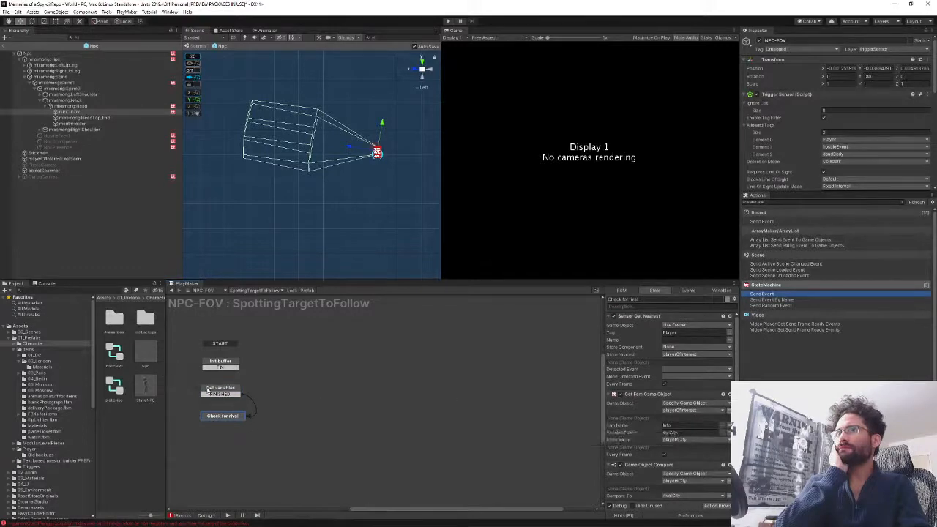
click(211, 368)
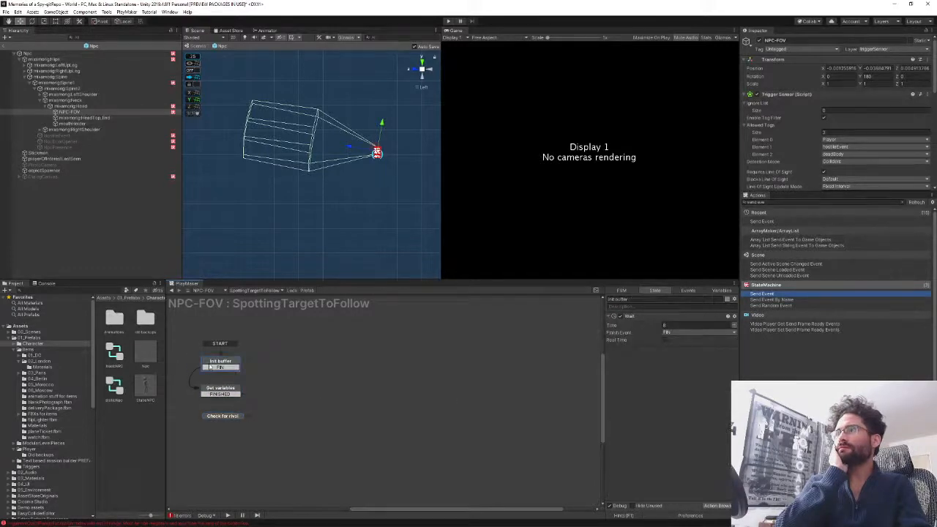
click(217, 417)
- Return to the World scene, widen the Game view and start play mode
click(4, 46)
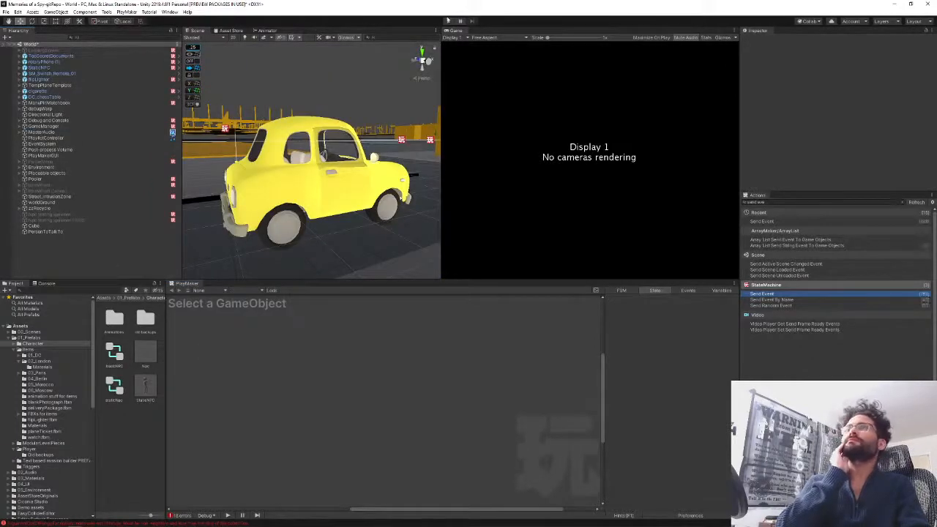
drag(441, 134, 366, 133)
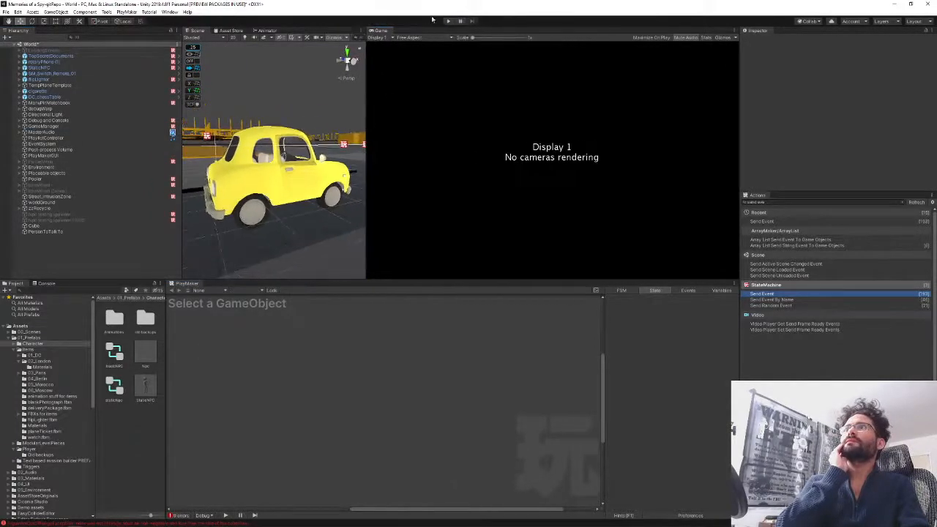
click(450, 22)
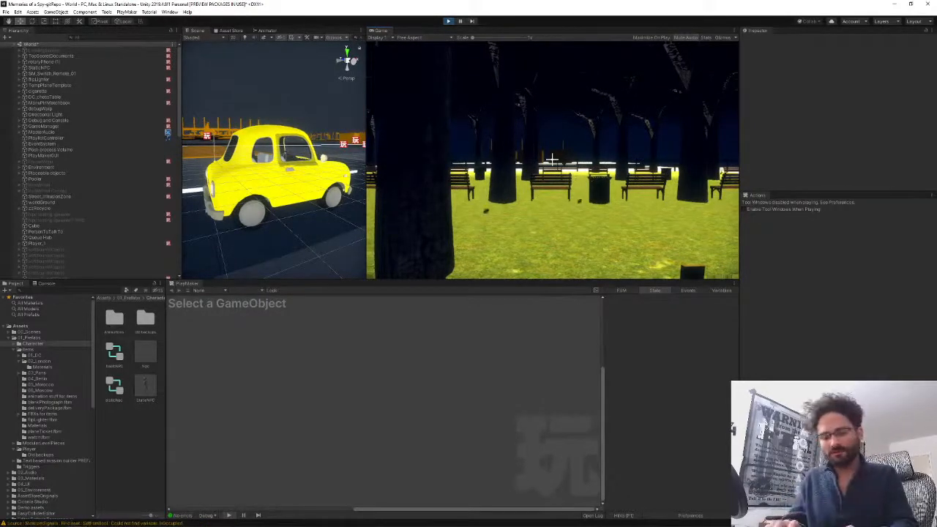
- Switch to OneNote for Windows 10 and place its notebook window over the Unity editor
key(super)
text(one note)
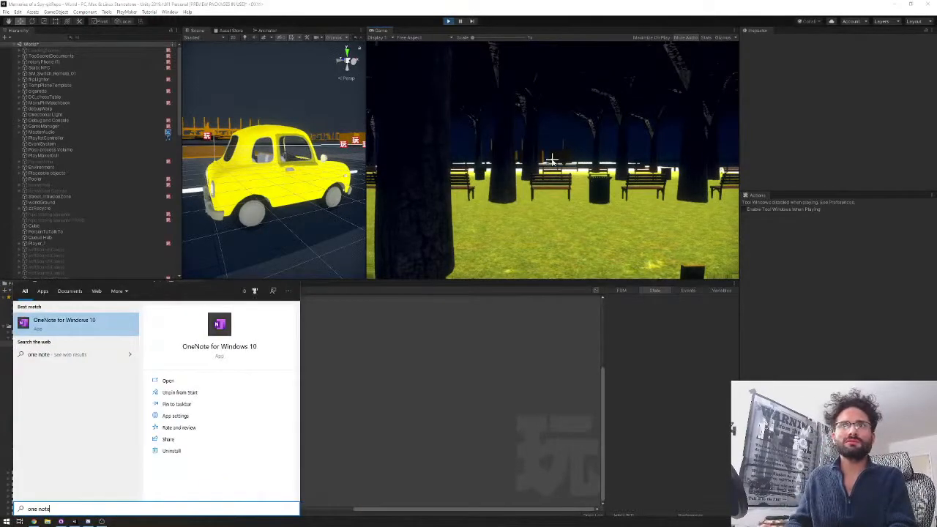
key(Return)
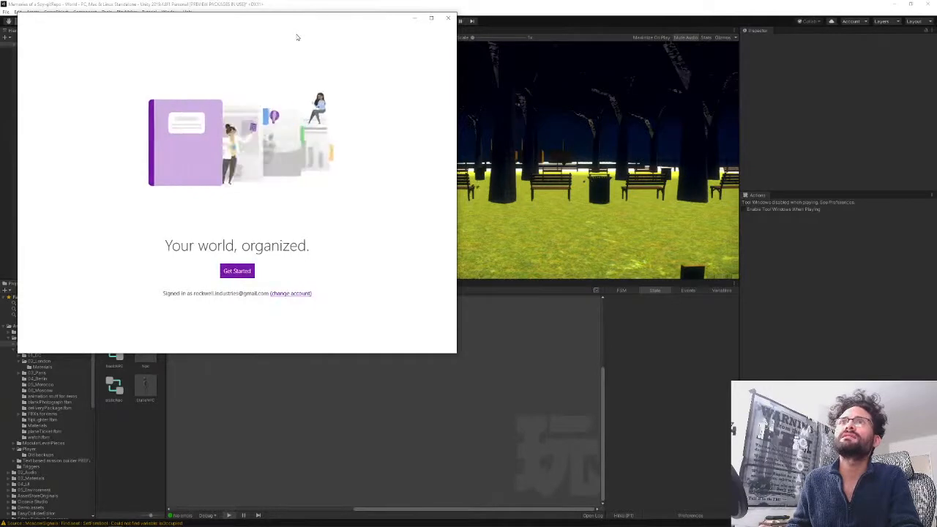
drag(300, 20, 0, 155)
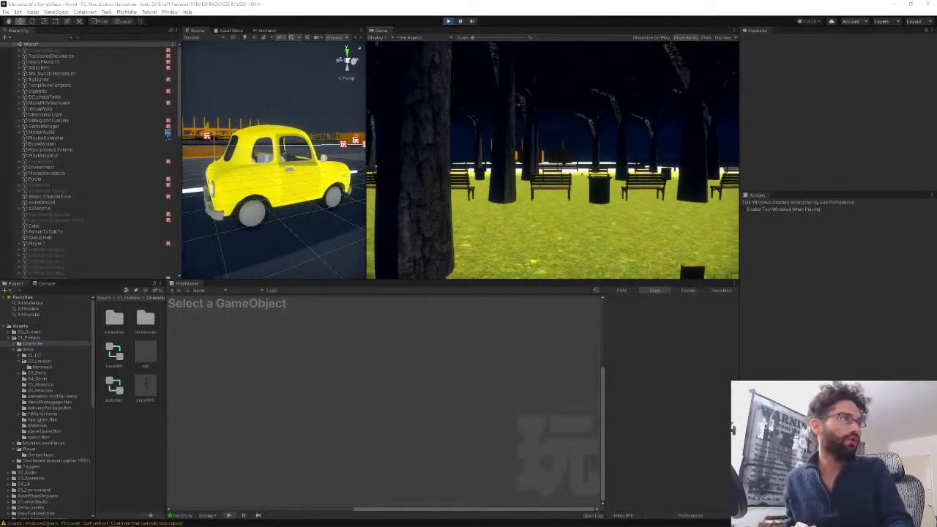
key(super+alt+n)
drag(483, 50, 495, 96)
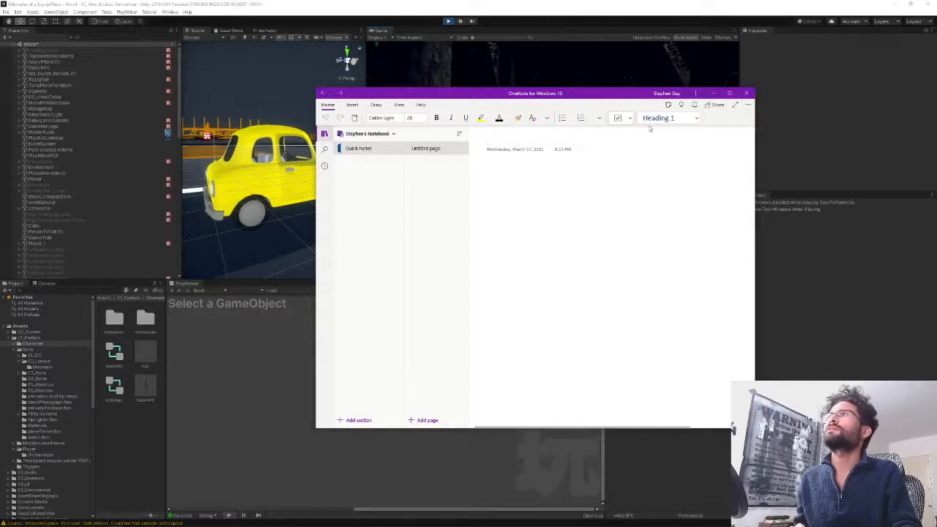
- Rename the notebook's Quick Notes section to "Memories of a Spy"
right_click(352, 151)
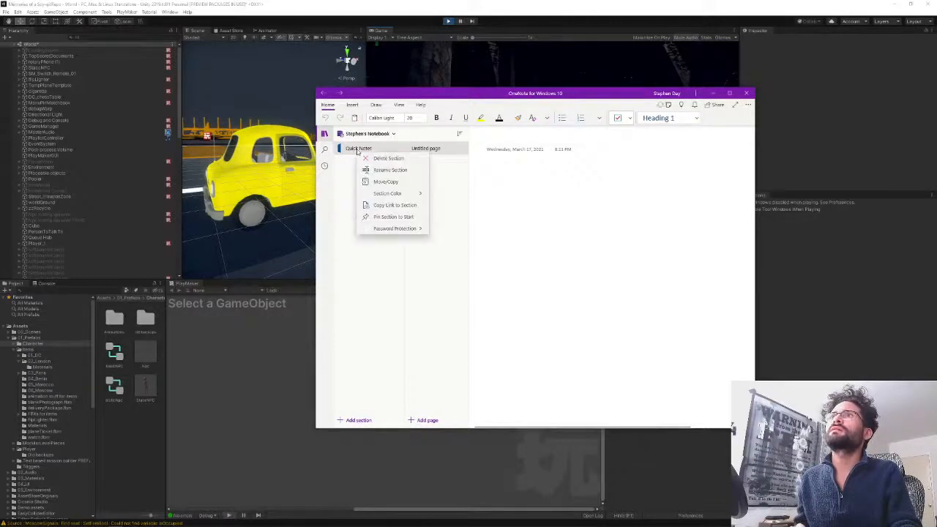
click(389, 170)
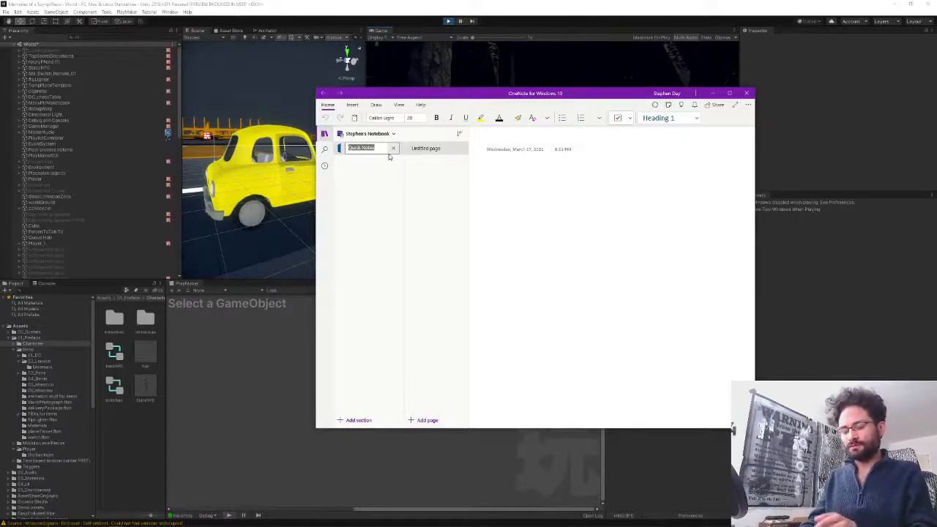
text(Scenes)
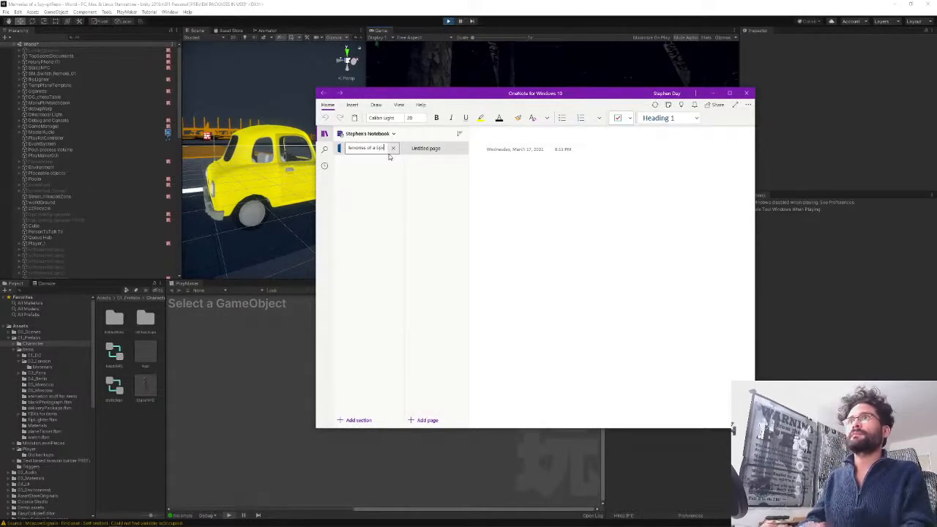
key(Return)
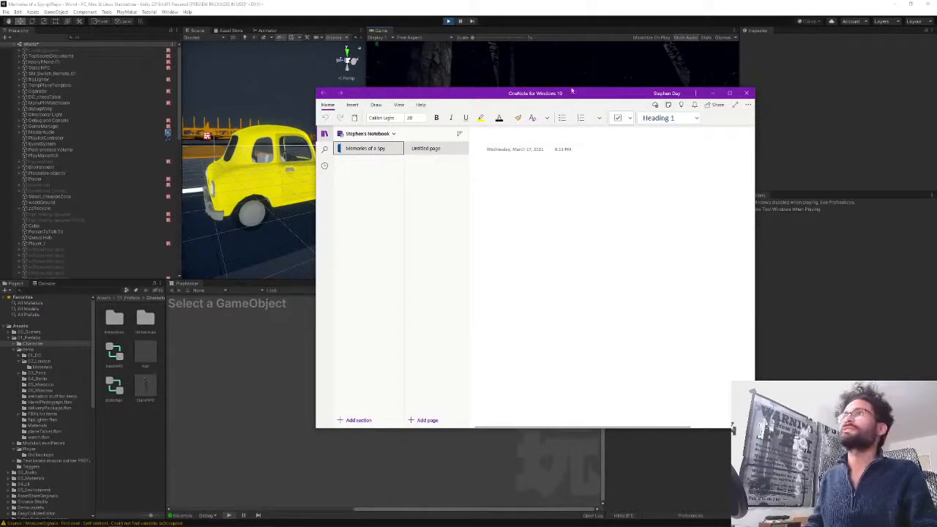
- Move the OneNote window closer to the screen's centre and fill the untitled page's title with random test letters
drag(605, 96, 510, 113)
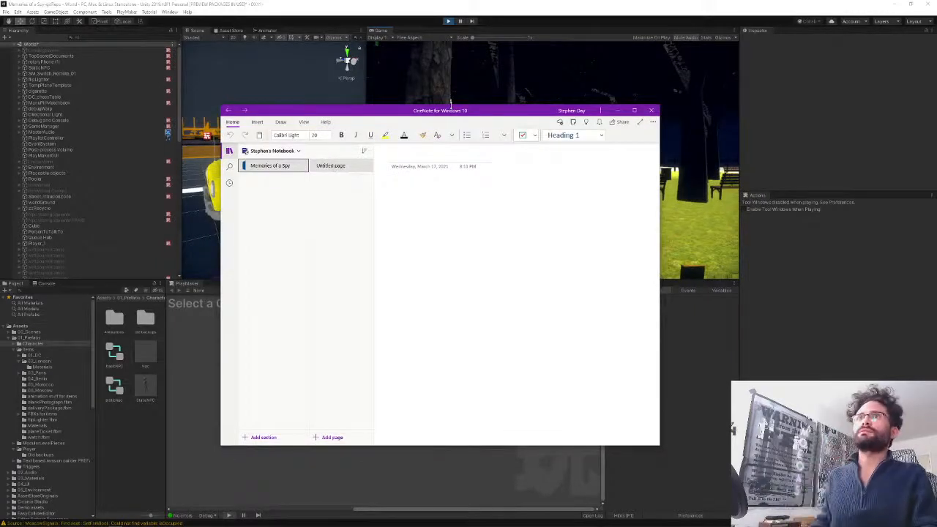
click(410, 161)
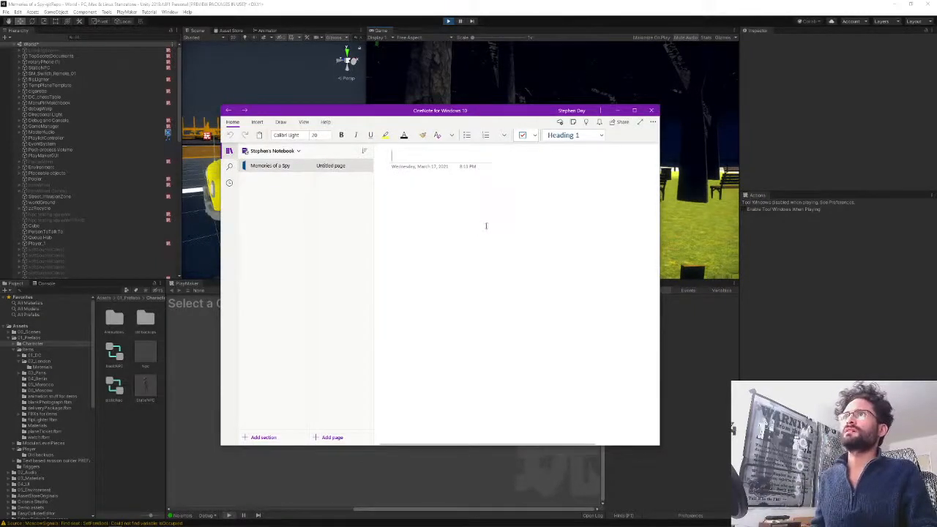
text(sdkjfhsdfjkhsdfjkhsdfjkhsdfjkhsdfjkhsdfjkhsdfjkhskjdfhs)
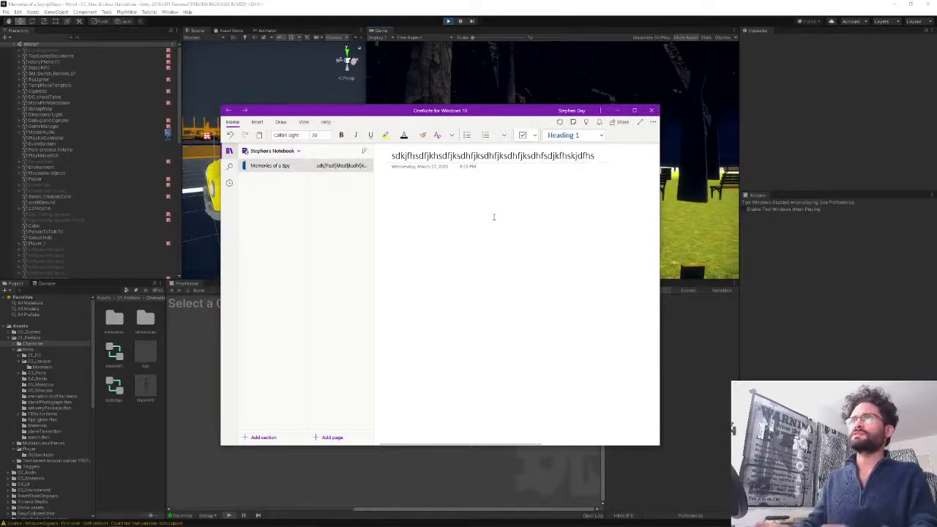
- Add random test letters to the page body and retitle the page "17-MAR-2021"
key(Return)
text(sdkjfhsdfjkhsdfjk)
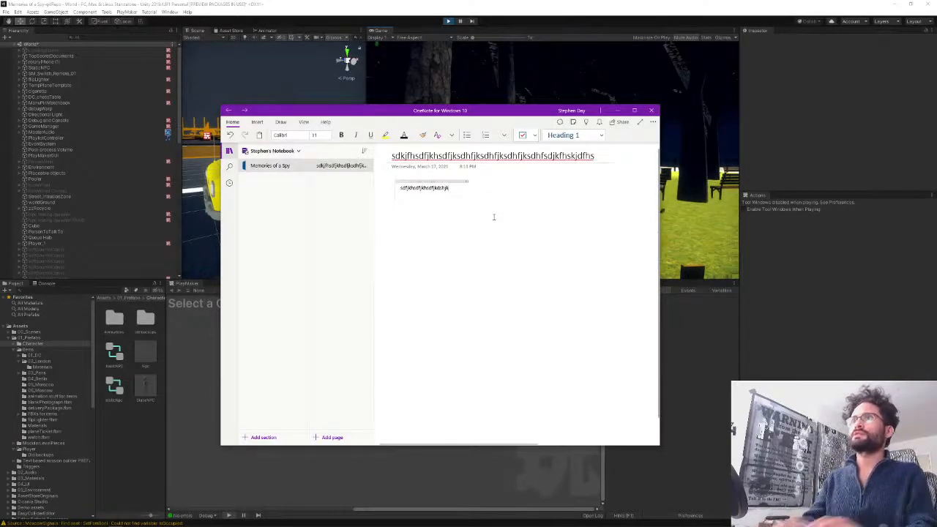
click(494, 154)
key(ctrl+a)
key(BackSpace)
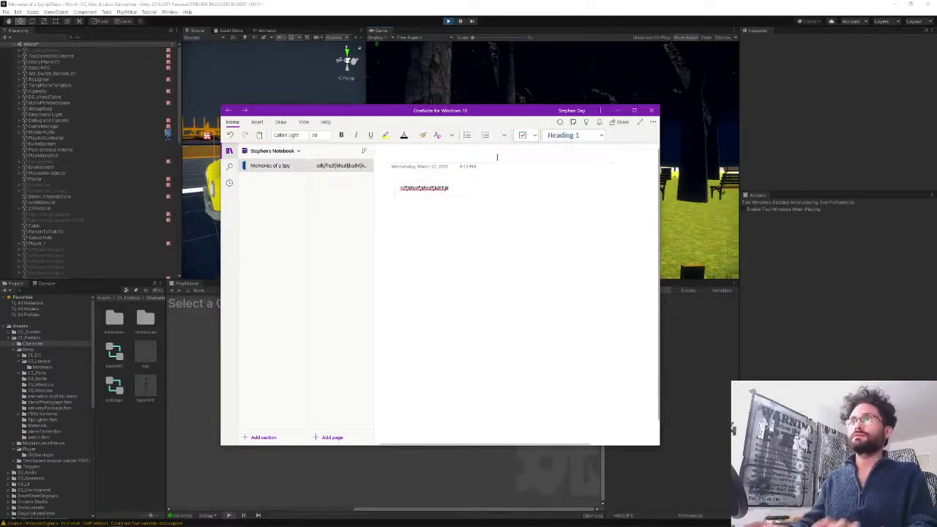
text(17-MAR-2021)
key(Return)
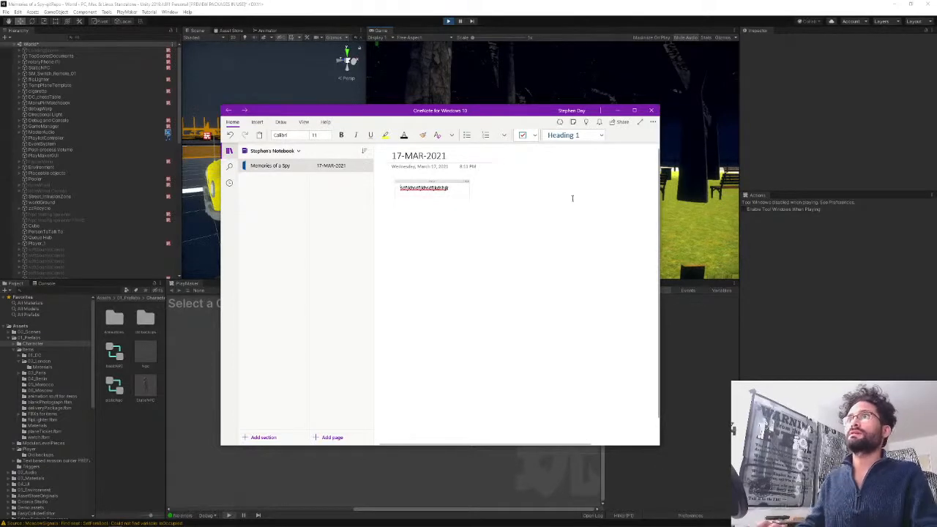
- Replace the random letters in the page body with the sentence "Here is a test ."
key(ctrl+a)
key(BackSpace)
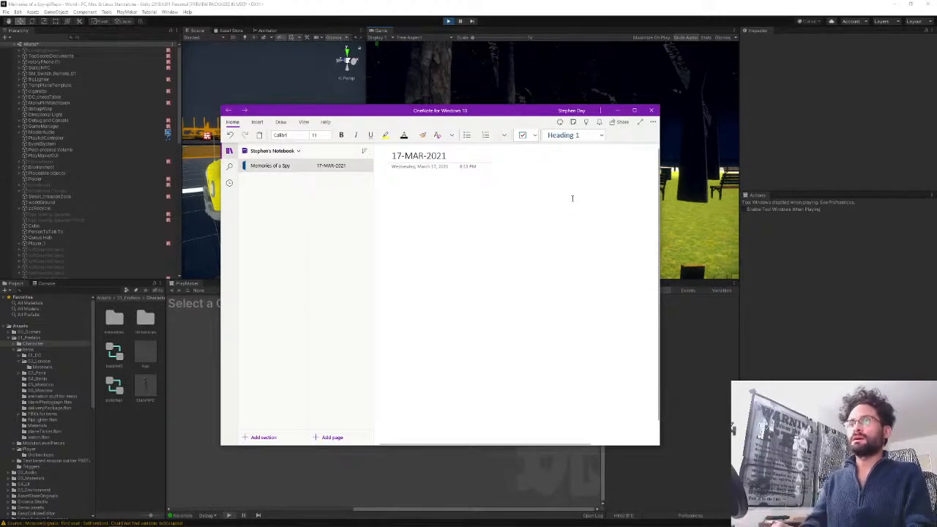
text(Here is a)
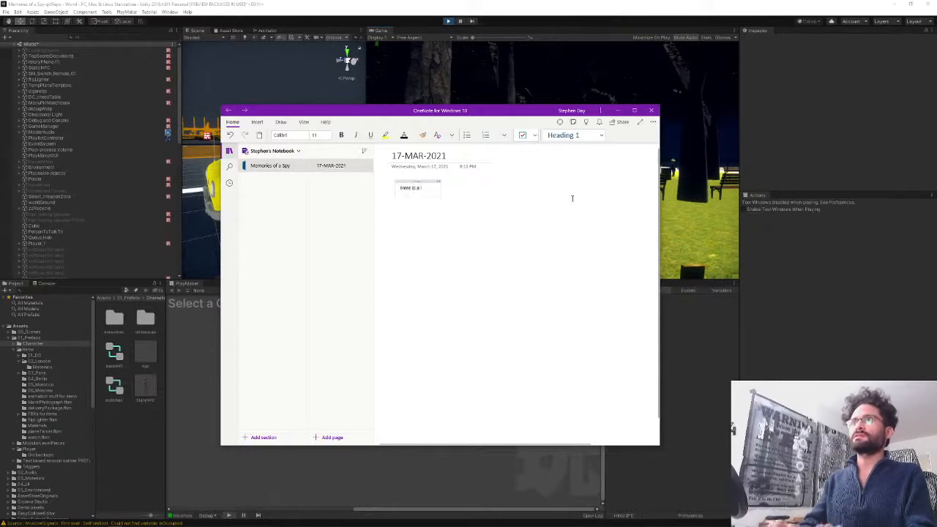
text( test.)
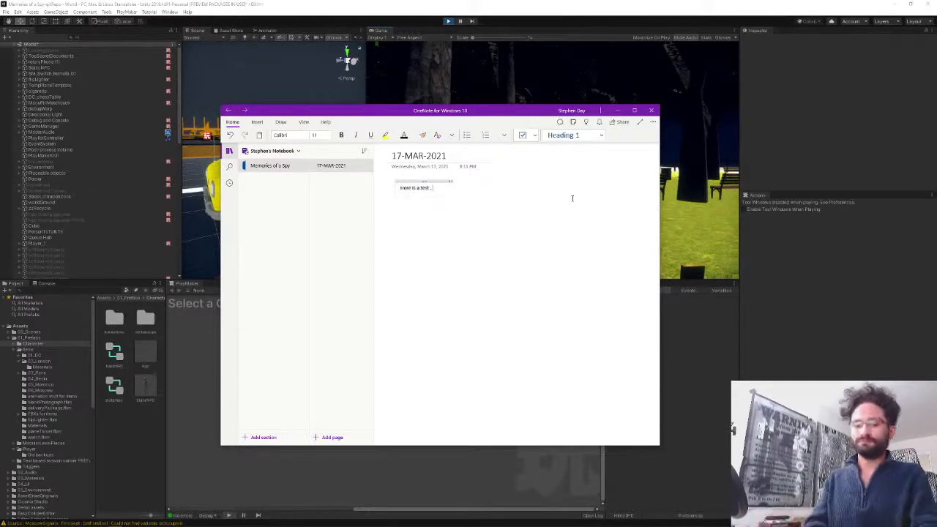
- Enlarge the test sentence in the page body to font size 22
key(ctrl+a)
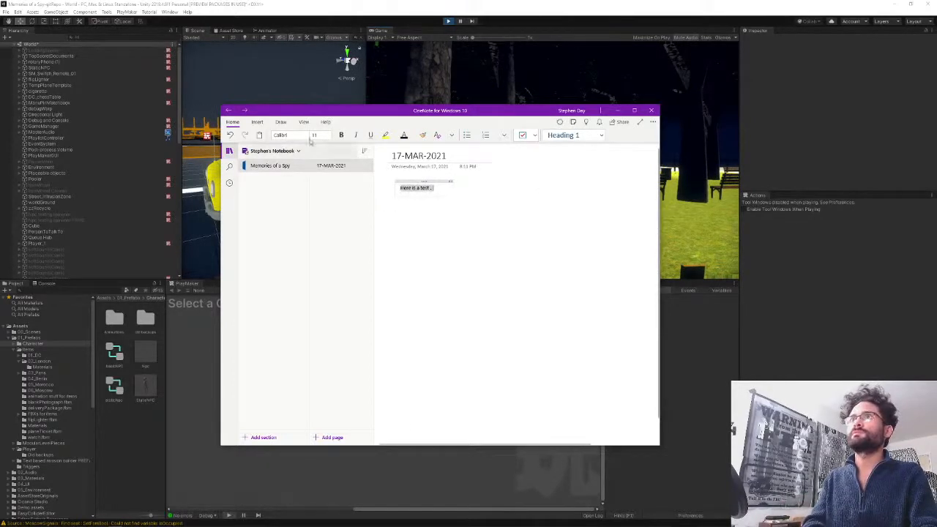
click(328, 135)
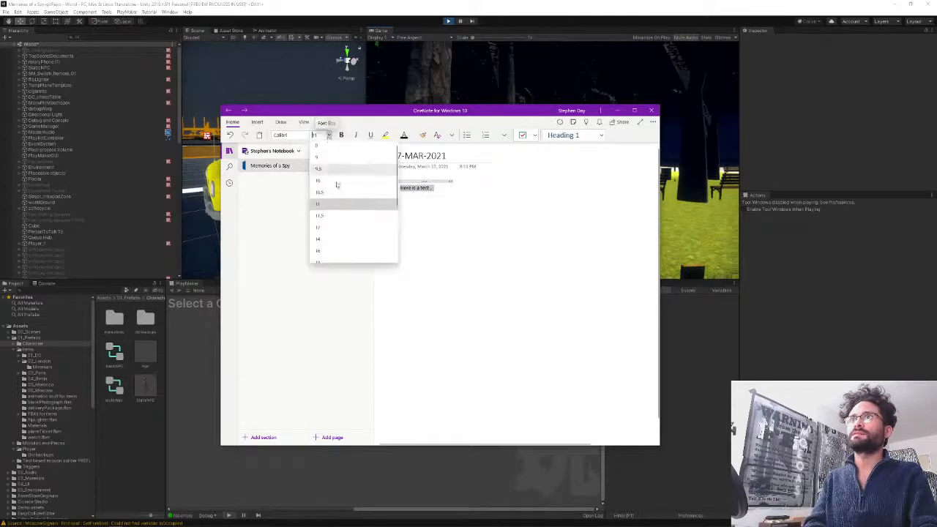
click(320, 239)
click(327, 136)
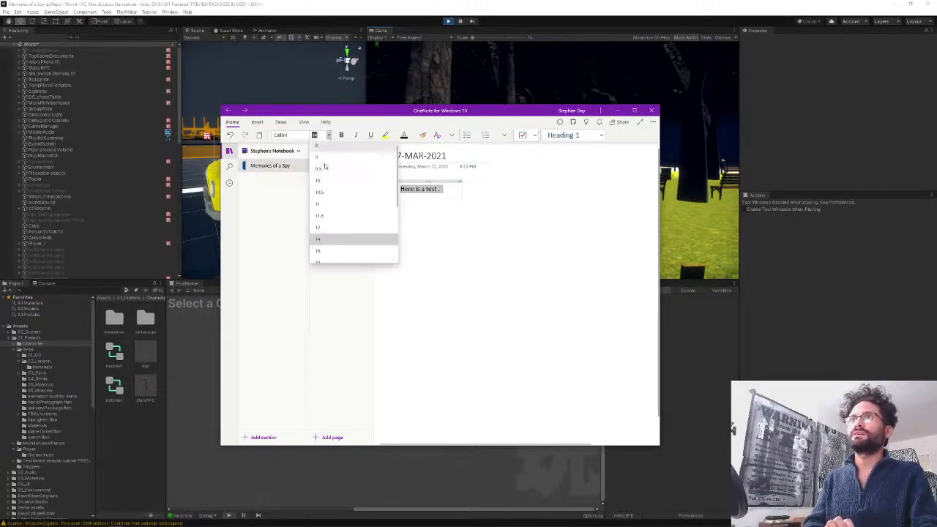
click(335, 234)
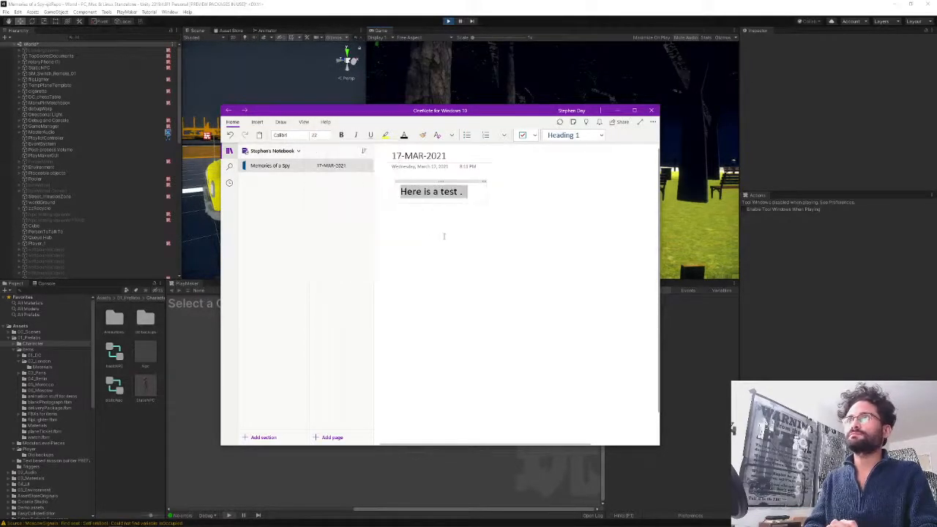
click(532, 195)
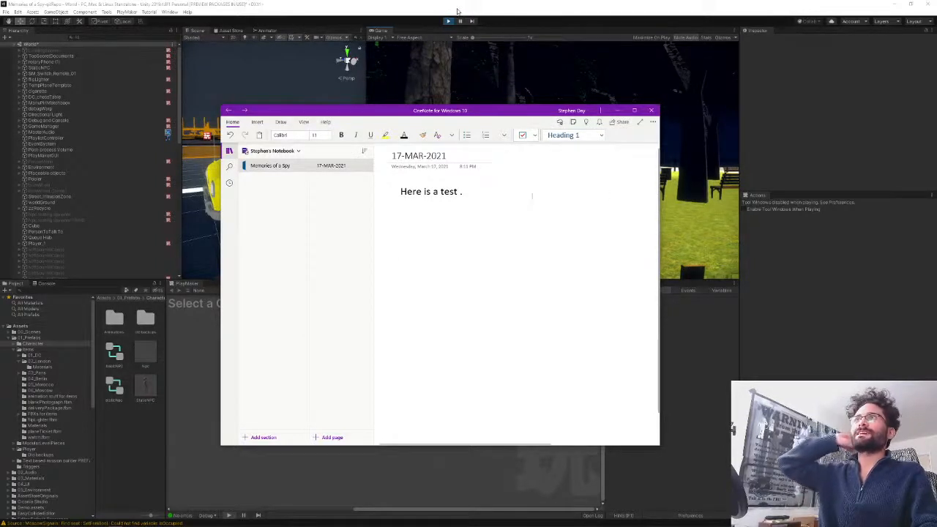
- Switch briefly to the Unity editor and back, and set OneNote's color option to Dark
click(498, 28)
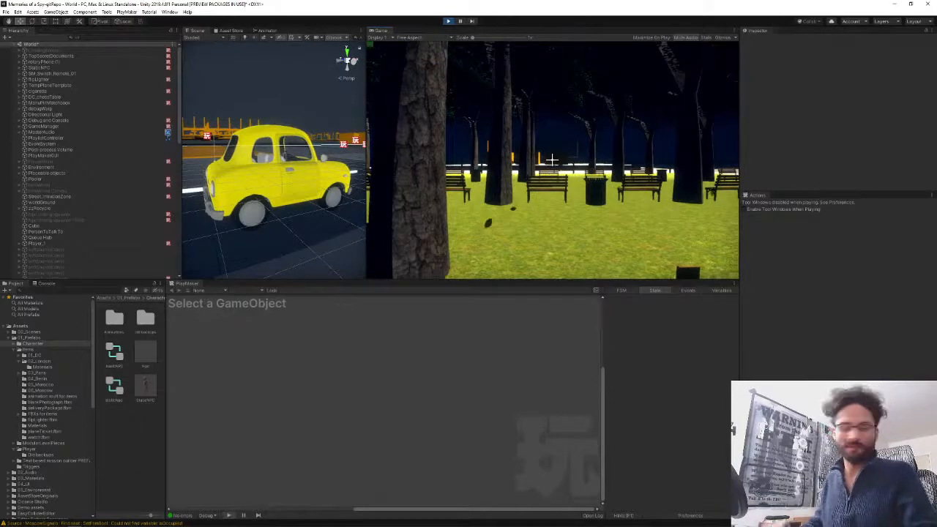
key(alt+Tab)
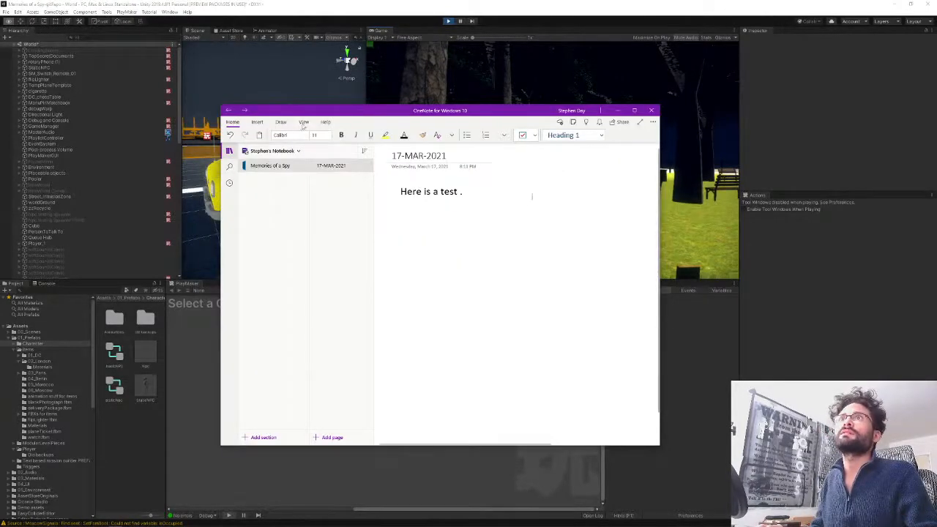
click(304, 122)
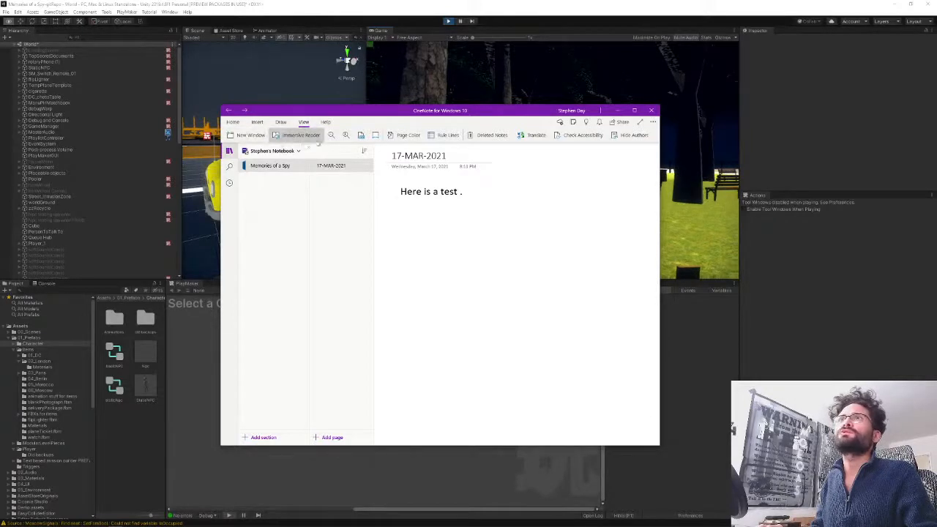
click(304, 123)
click(304, 122)
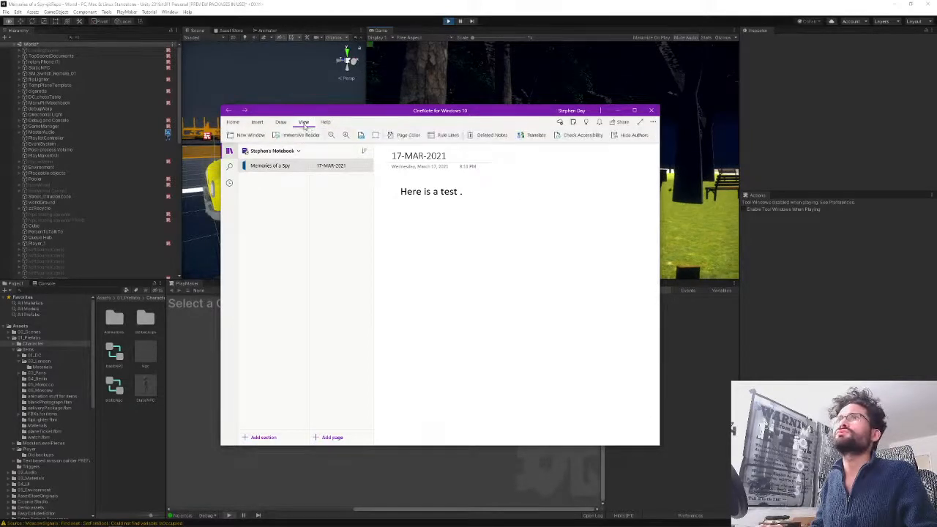
click(653, 122)
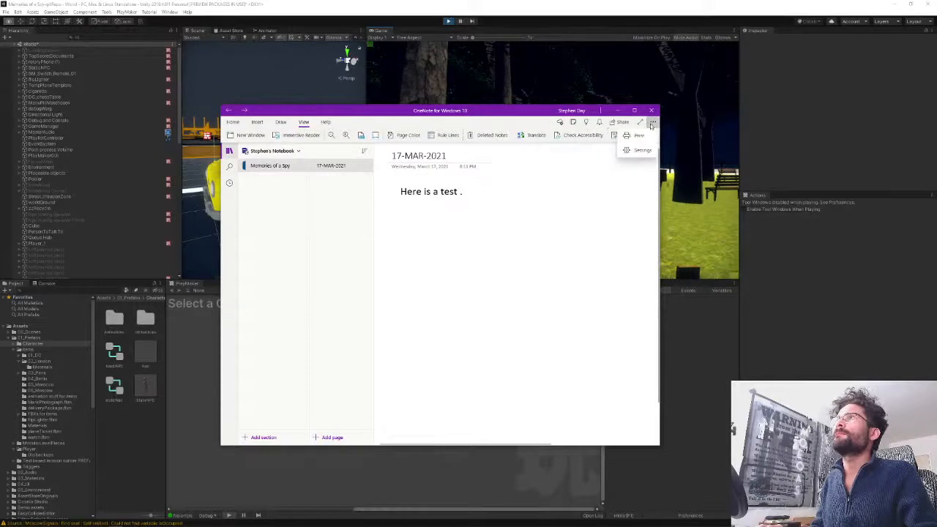
click(631, 136)
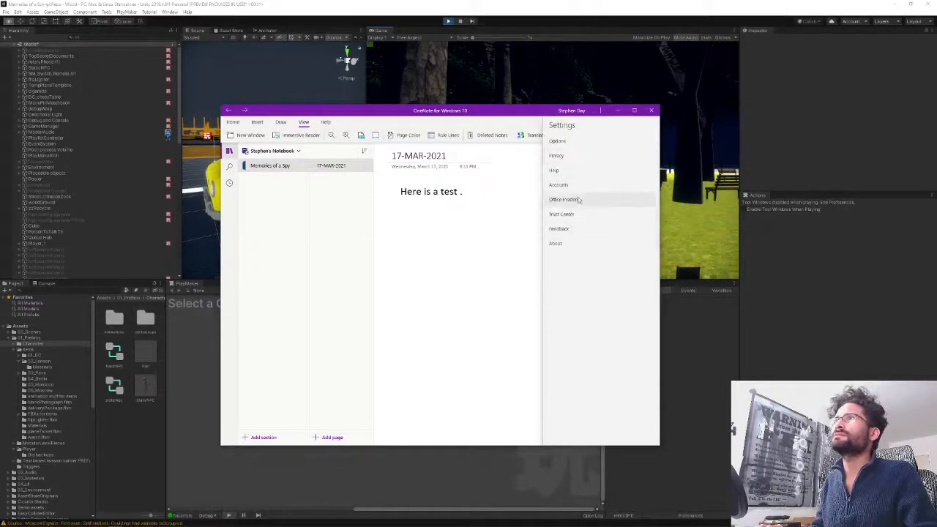
click(558, 139)
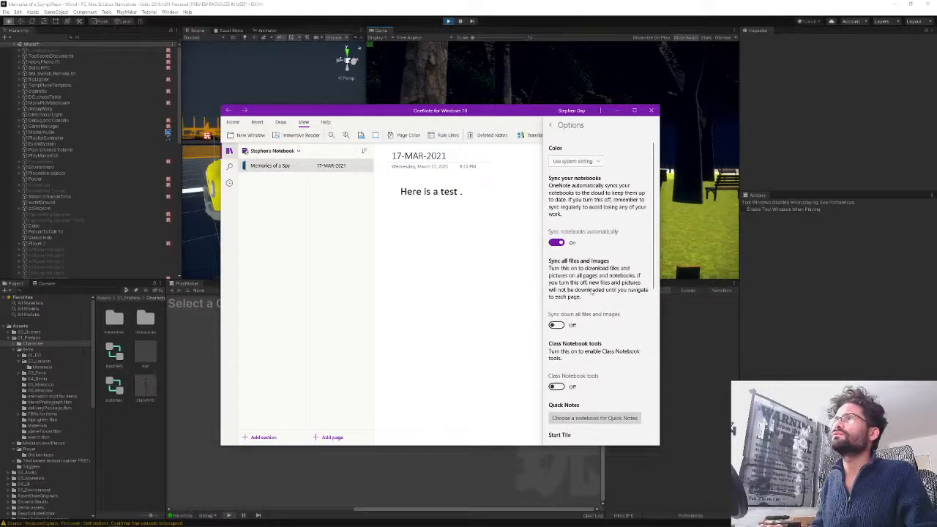
click(561, 160)
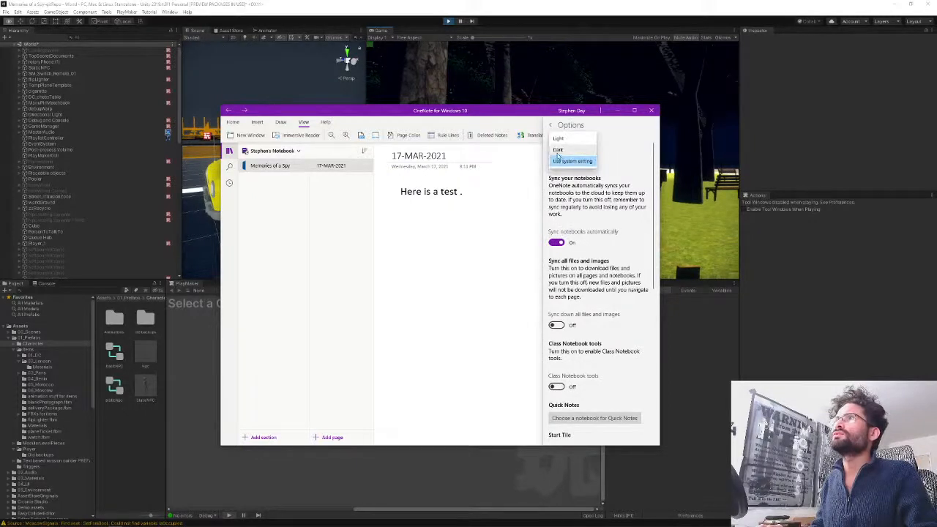
click(558, 150)
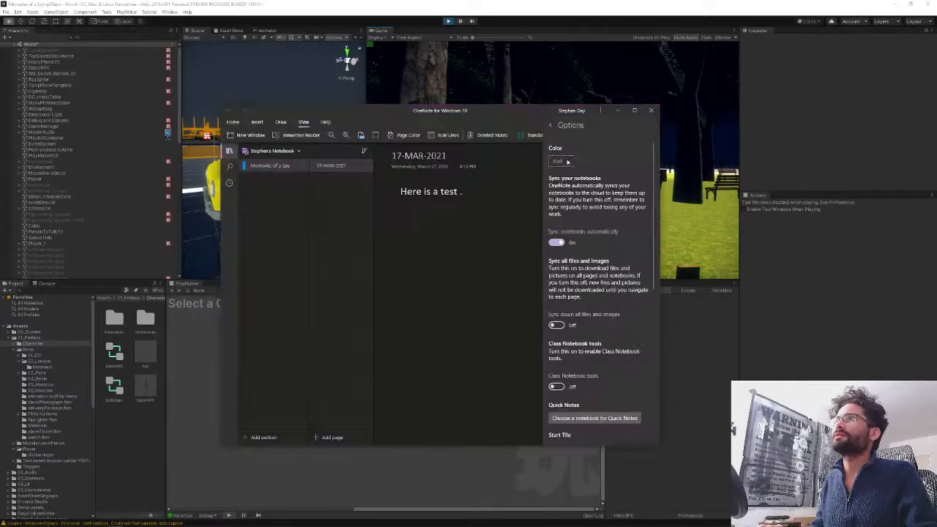
click(551, 125)
key(Escape)
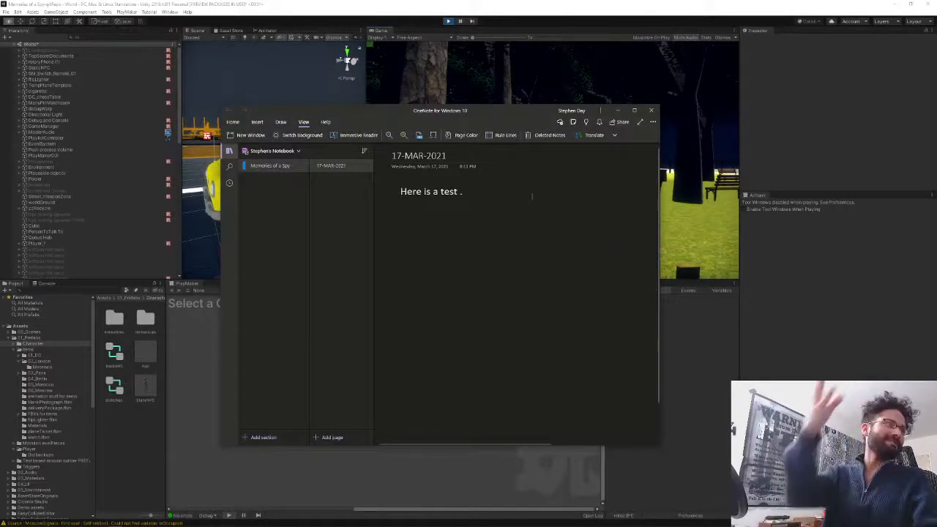
- Switch to Unity, walk the player up to the white capsule and inspect the myCity variable in Player_1's Info FSM
click(522, 6)
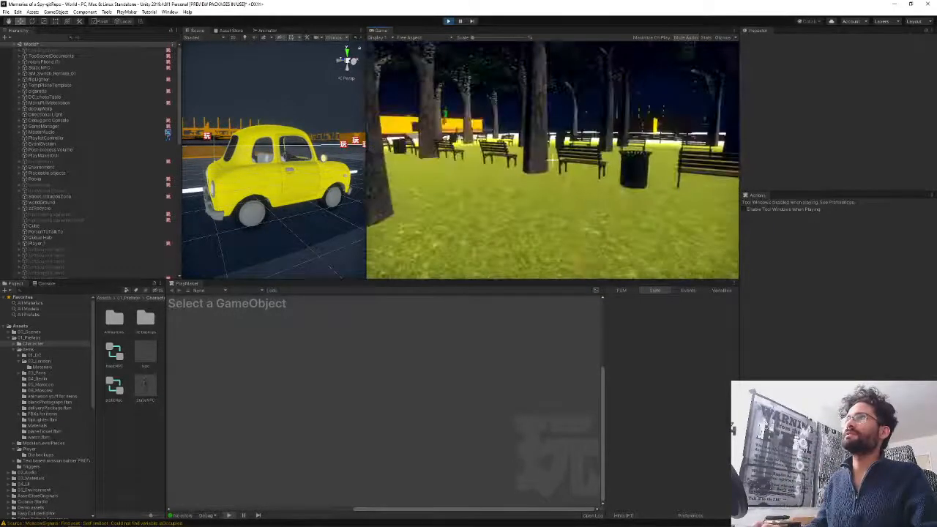
click(45, 126)
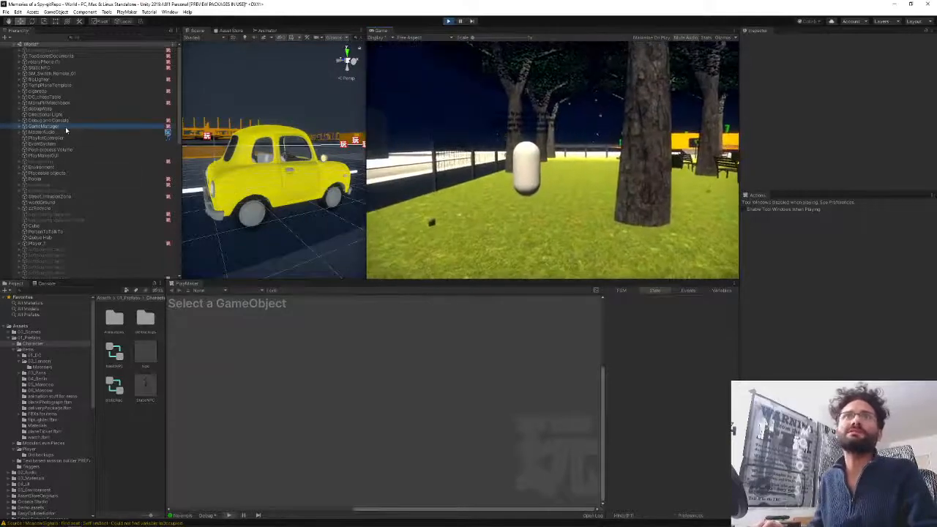
click(53, 243)
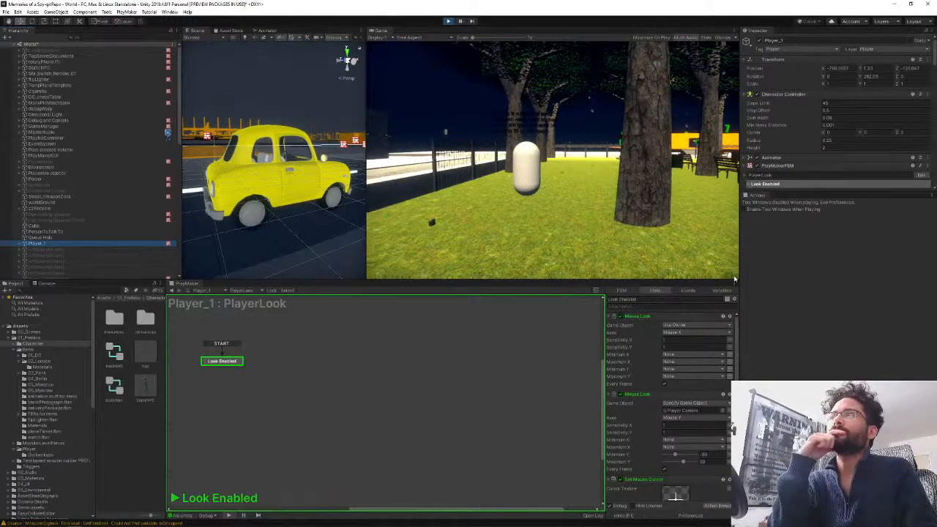
click(721, 291)
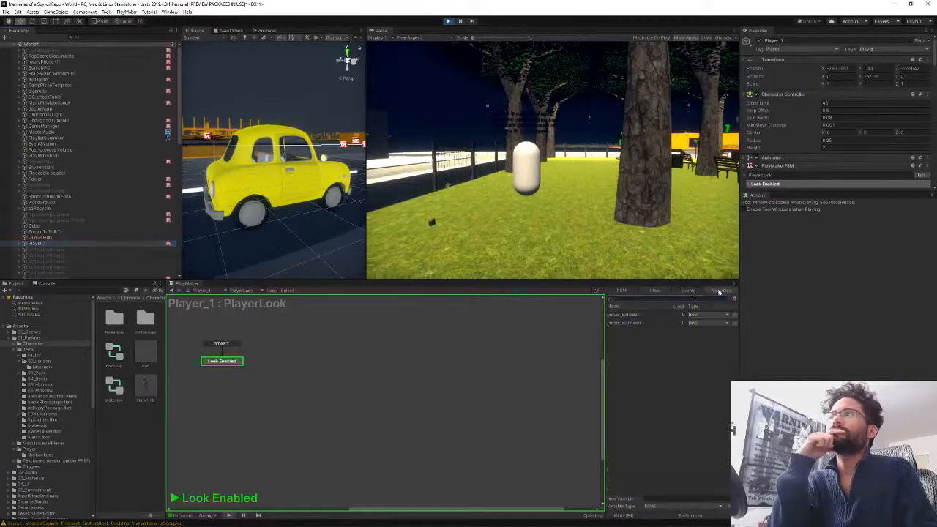
click(243, 291)
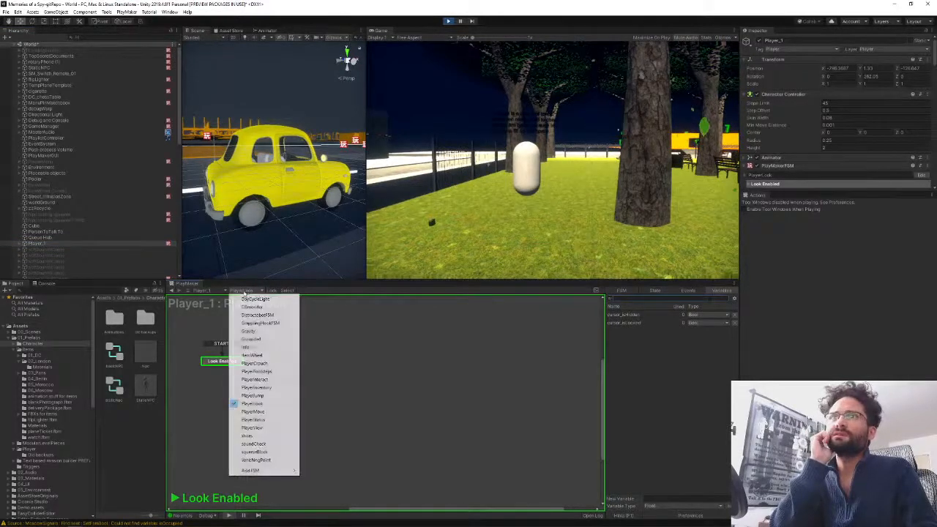
click(257, 349)
click(623, 315)
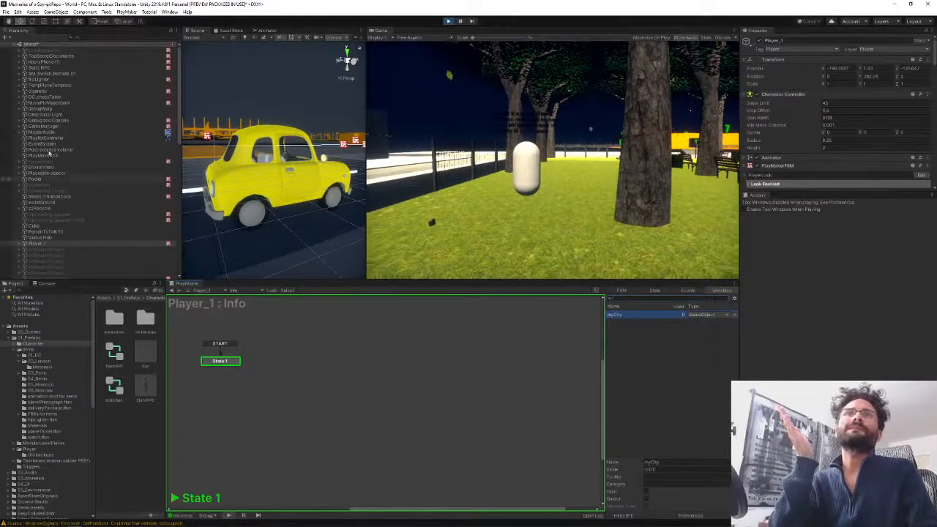
- Examine the variables of the GameManager's SessionBuilder FSM
click(40, 128)
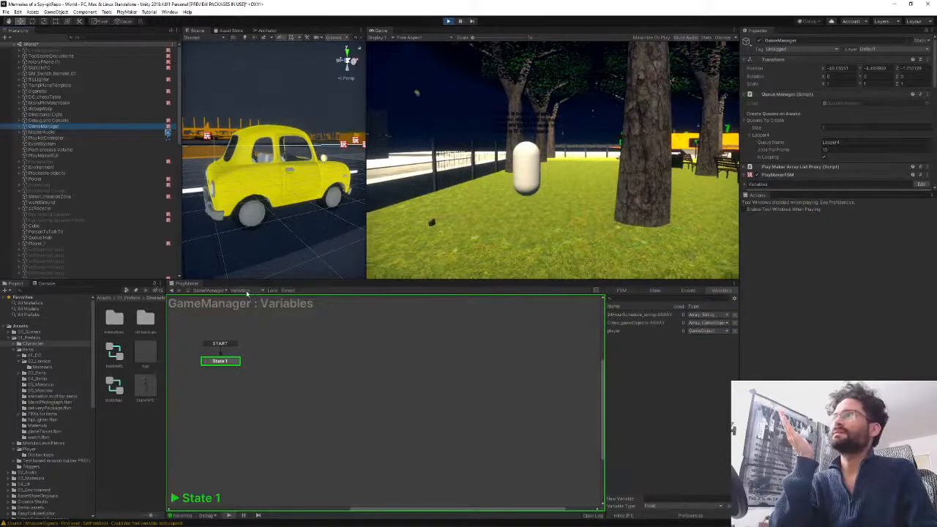
click(241, 291)
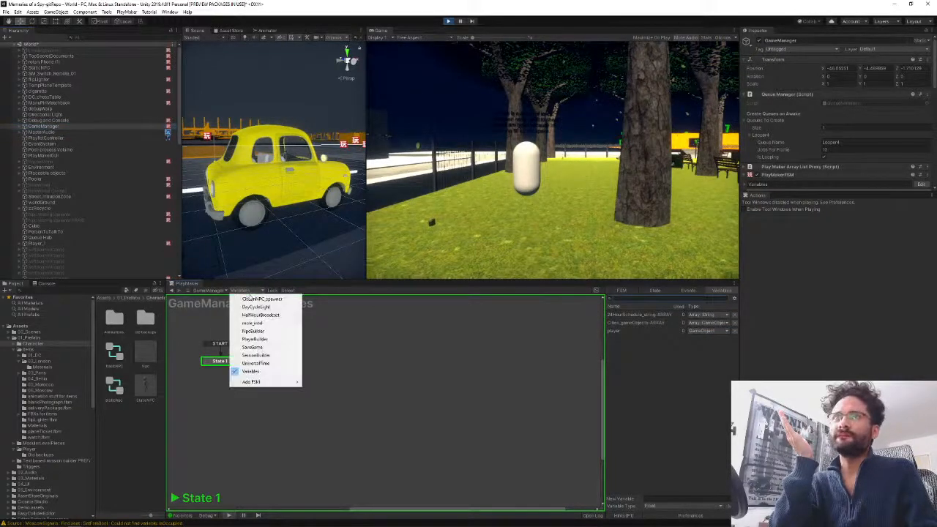
click(255, 356)
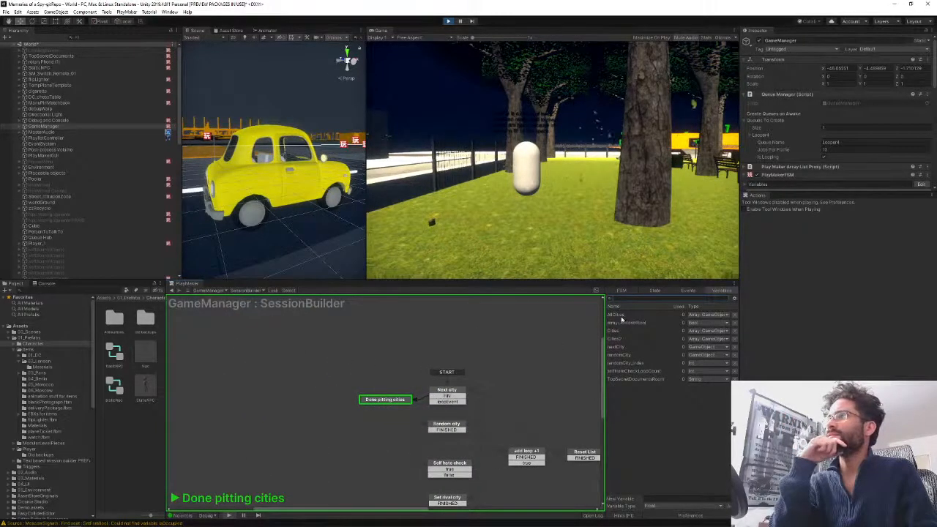
- Expand the Environment's list of cities and inspect the rivalCity variable in London's CityInfo FSM
click(20, 167)
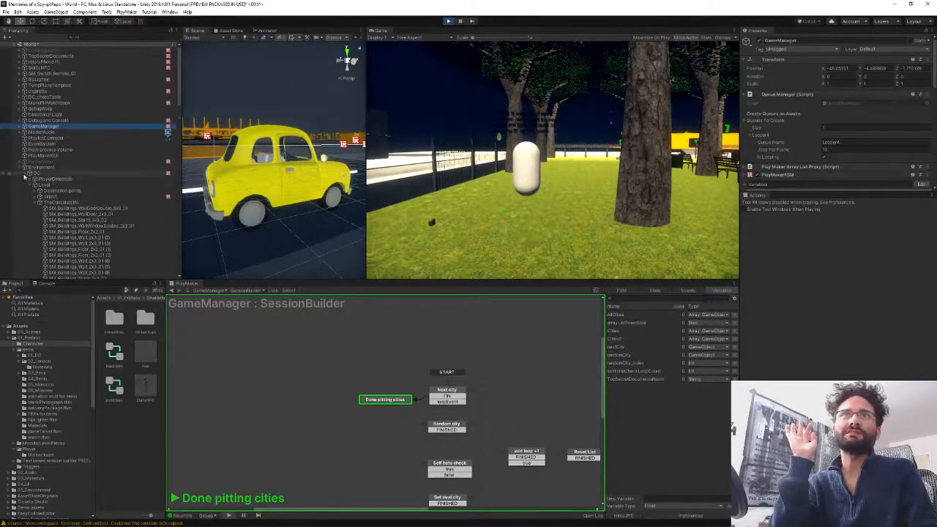
click(28, 173)
click(26, 191)
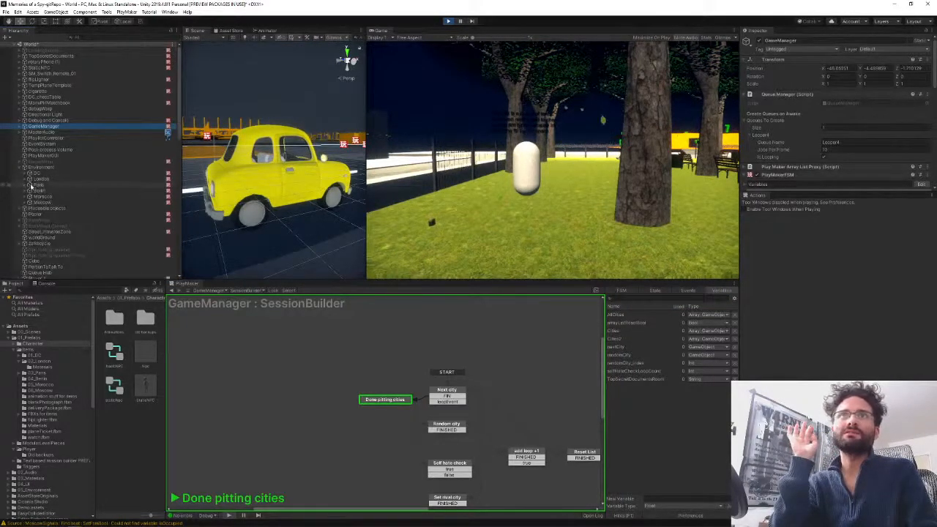
click(42, 179)
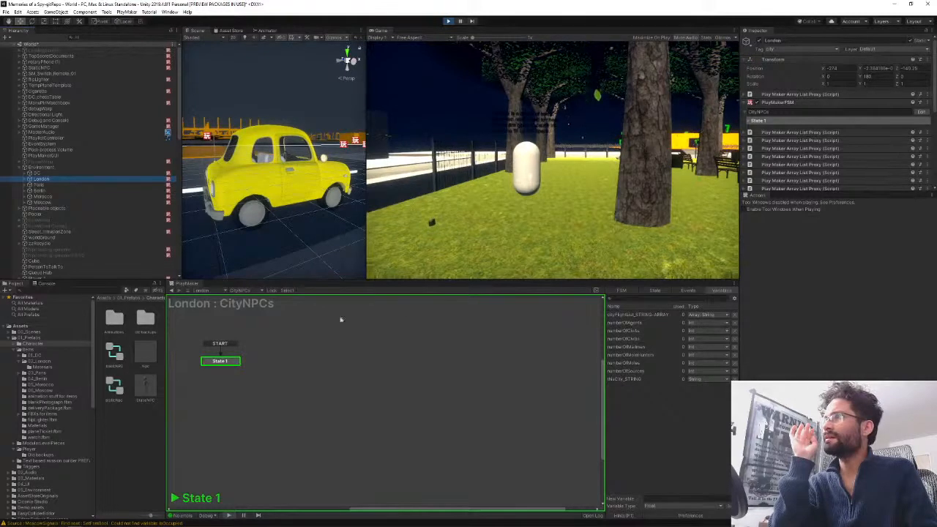
click(244, 291)
click(256, 300)
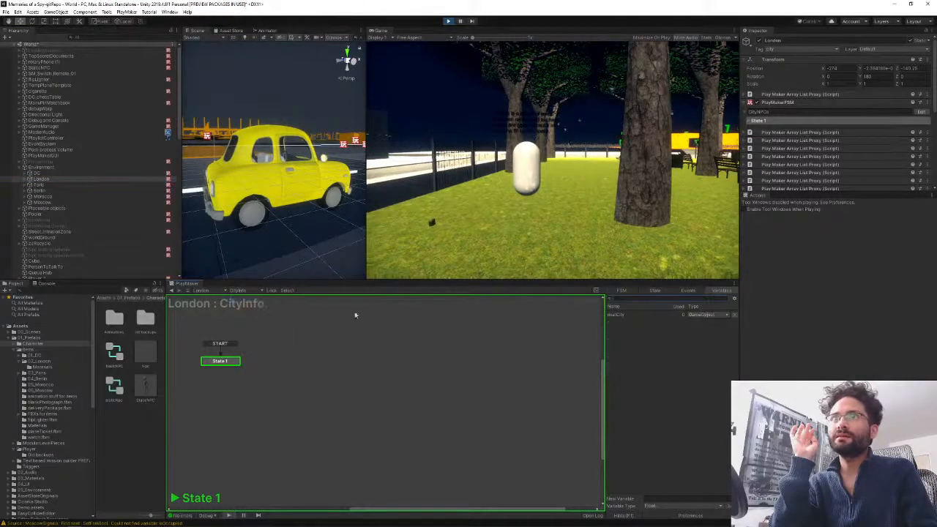
click(620, 316)
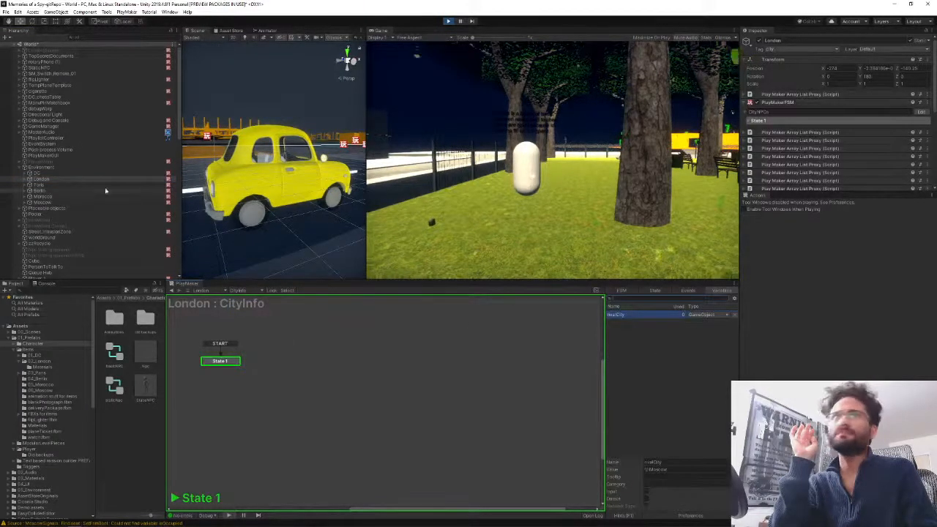
- Inspect the rivalCity variable in the CityInfo FSMs of Paris and Berlin
click(40, 185)
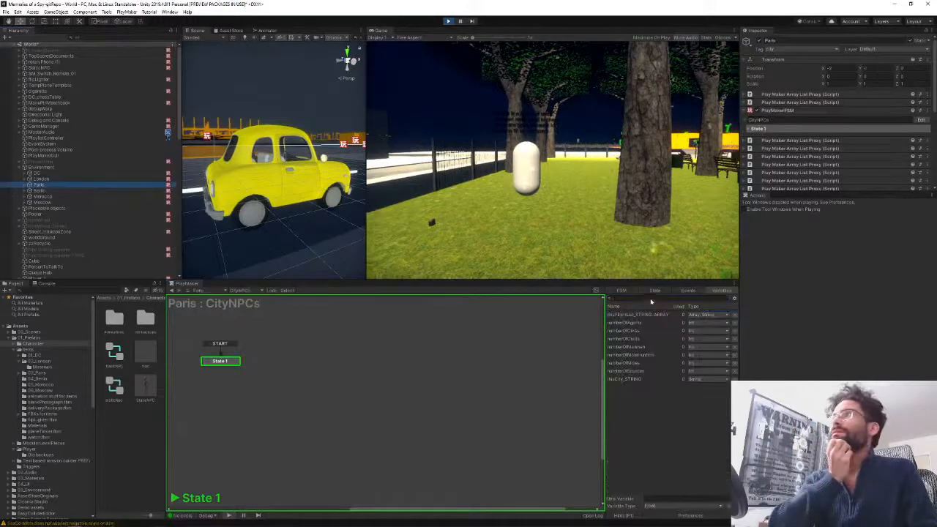
click(238, 291)
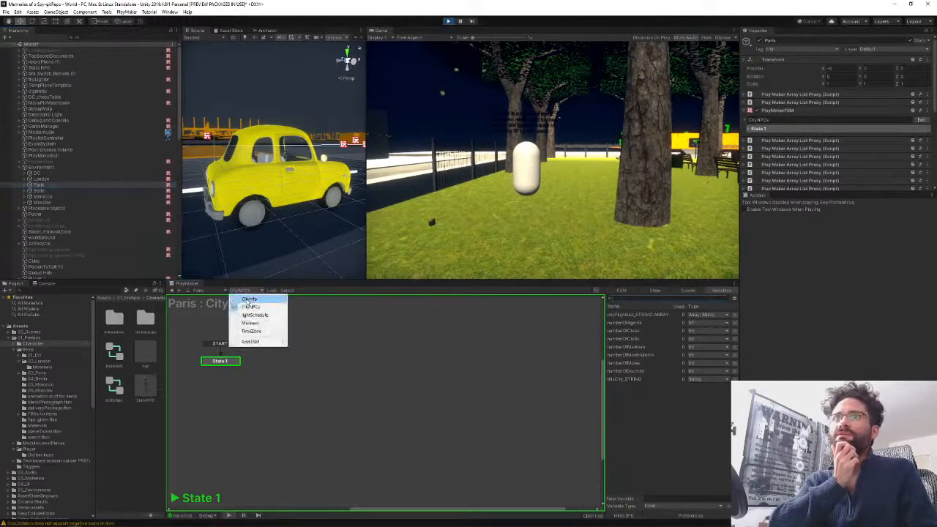
click(245, 299)
click(638, 317)
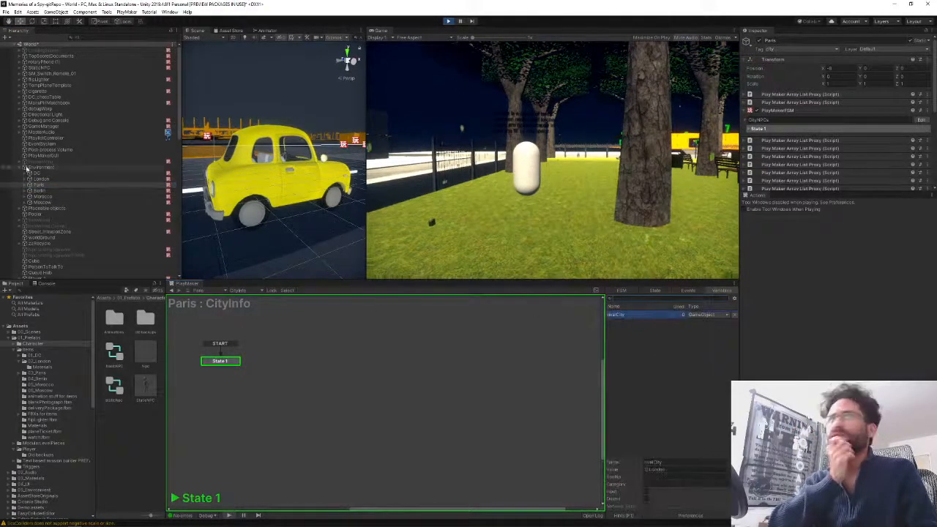
click(40, 191)
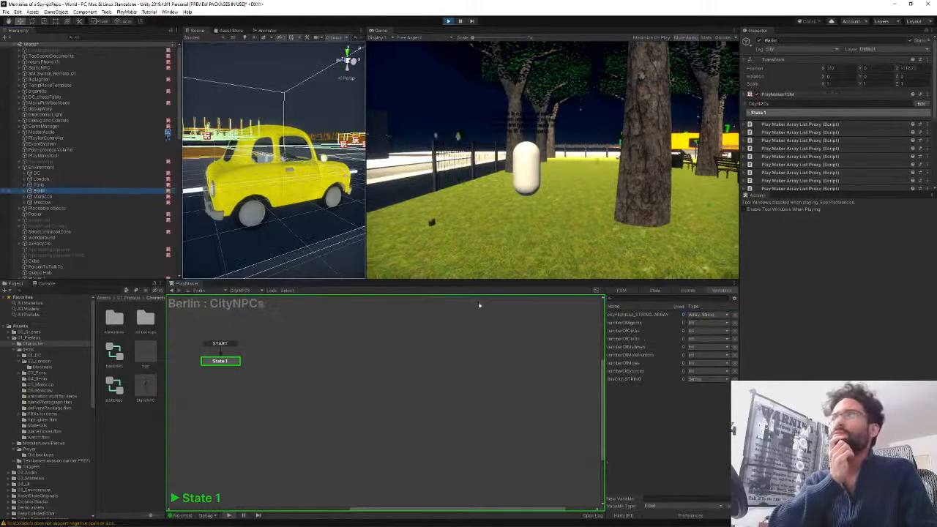
click(238, 290)
click(246, 299)
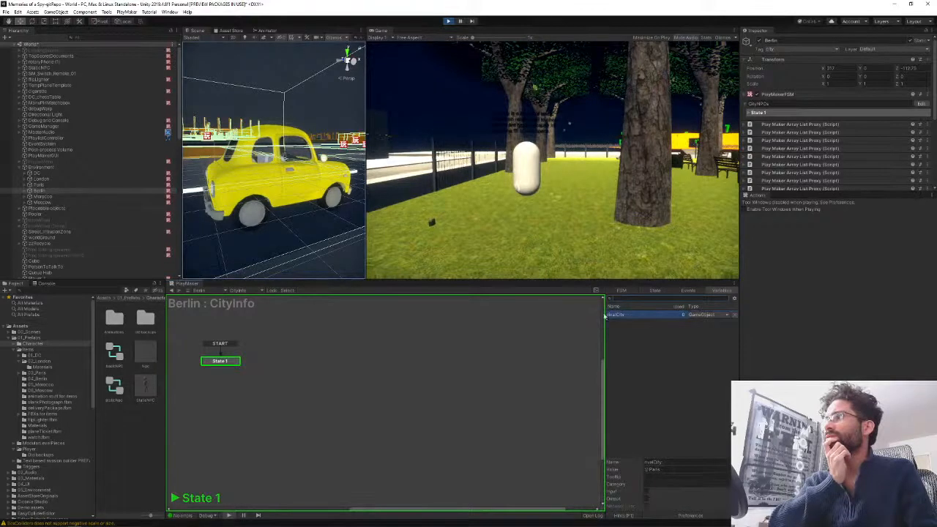
- Inspect the rivalCity variable in the CityInfo FSMs of Morocco and Moscow
click(41, 196)
click(242, 290)
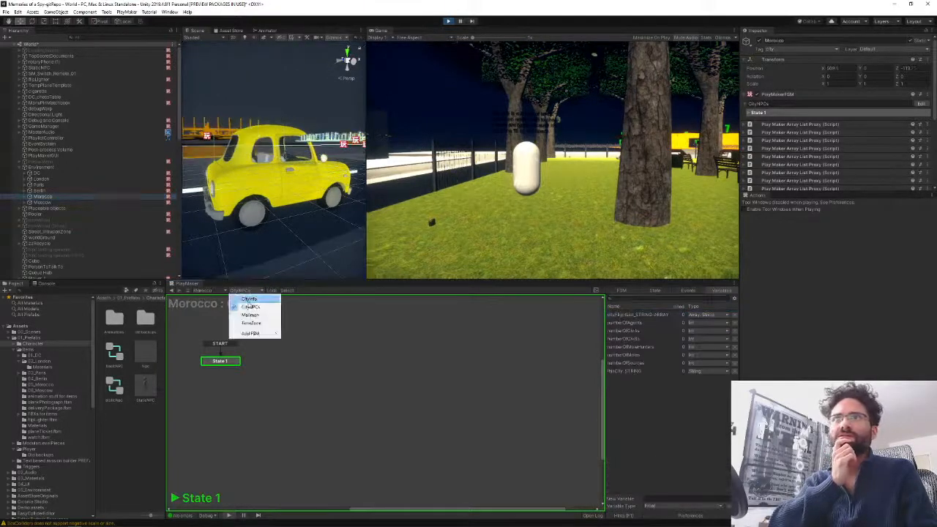
click(249, 300)
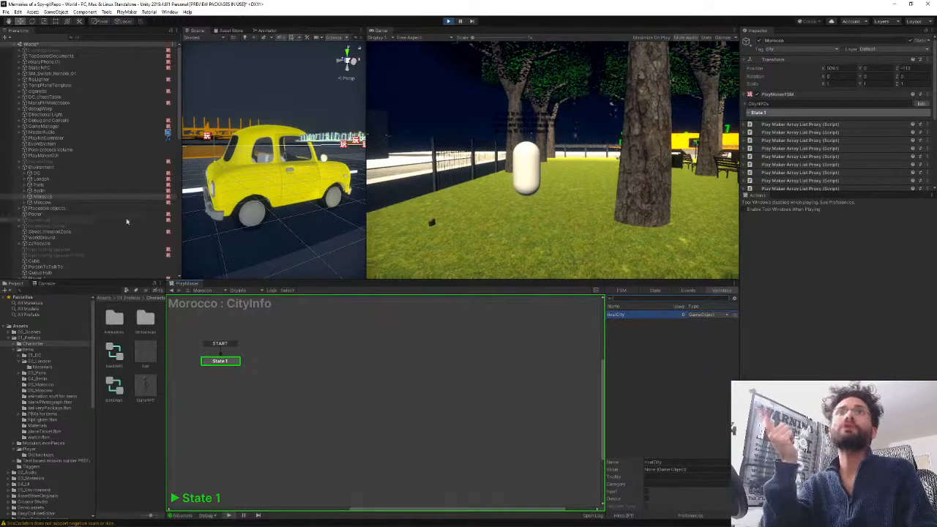
click(58, 203)
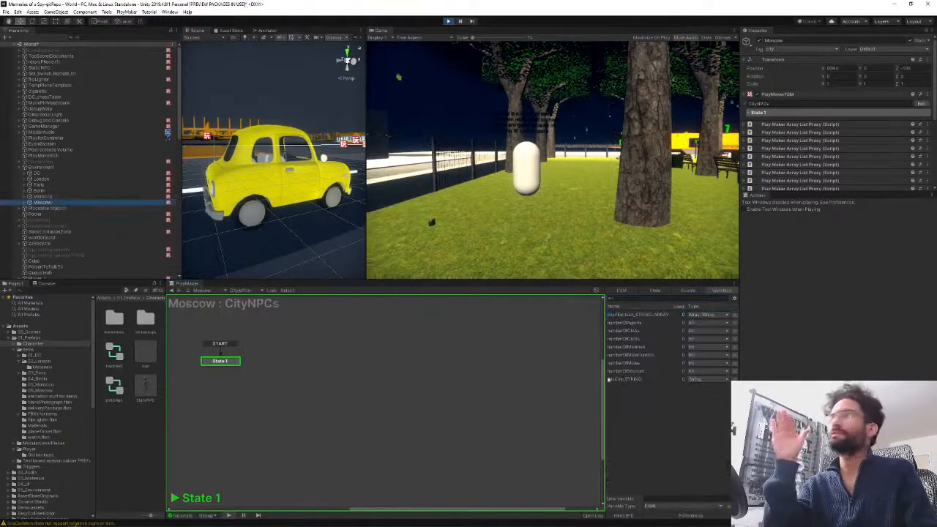
click(242, 290)
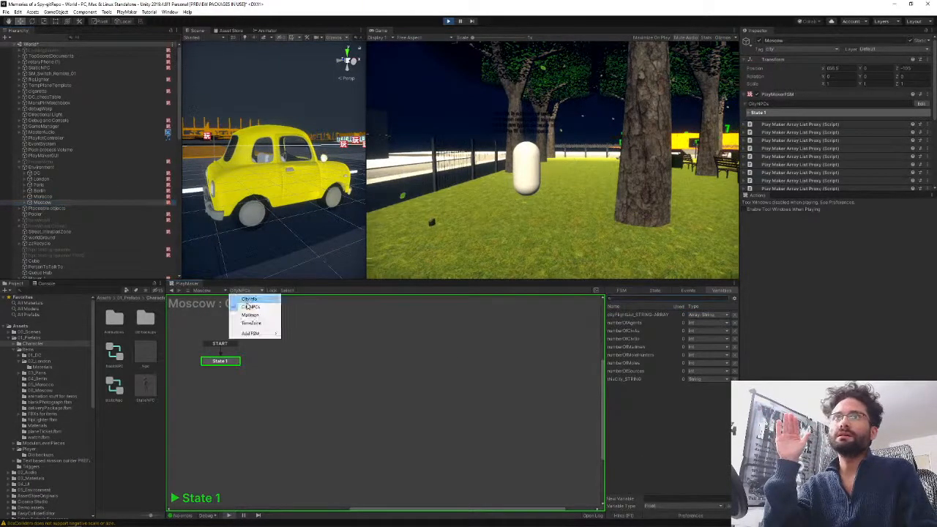
click(248, 300)
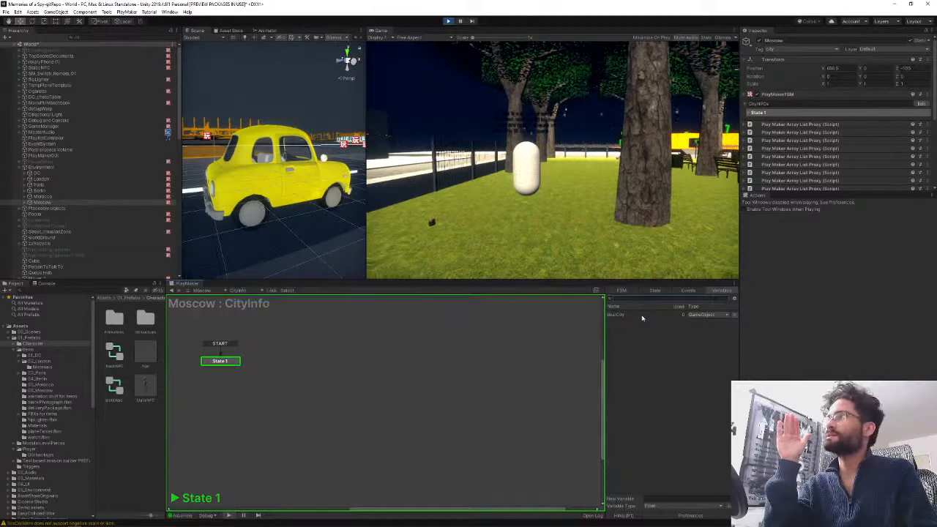
click(643, 316)
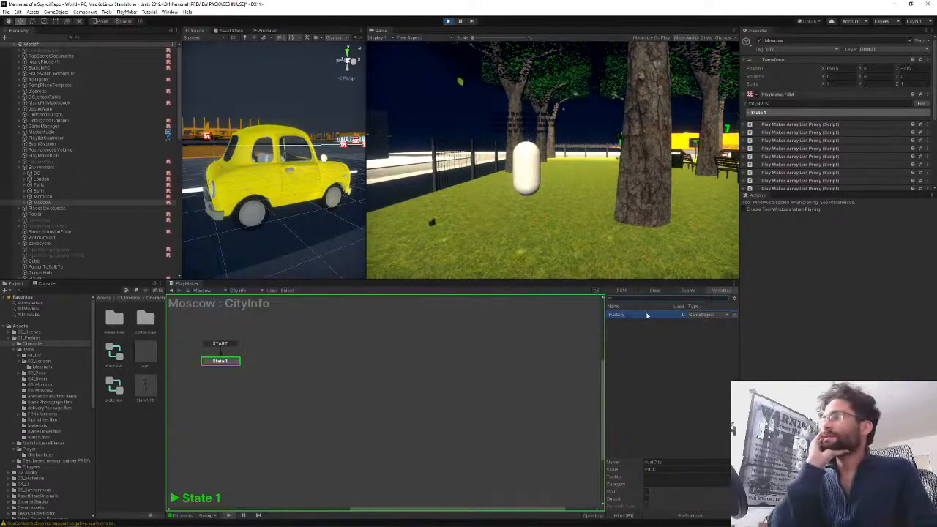
click(647, 315)
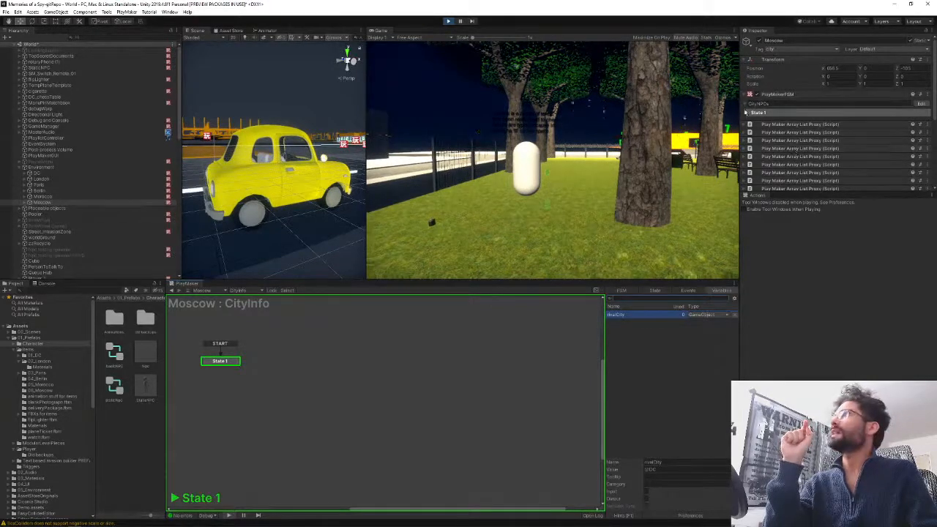
- Expand Moscow's array list components and the contents of its Moscow_agents list
scroll(774, 156, down, 3)
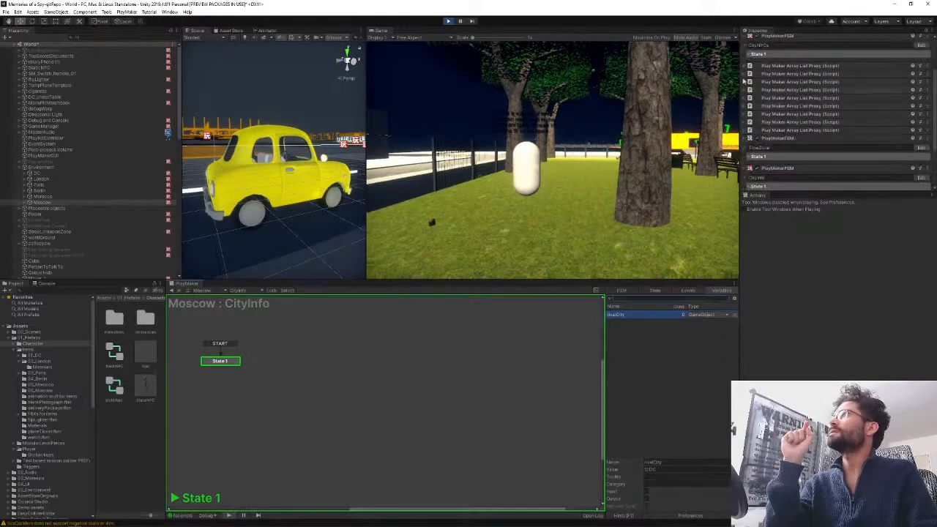
click(745, 67)
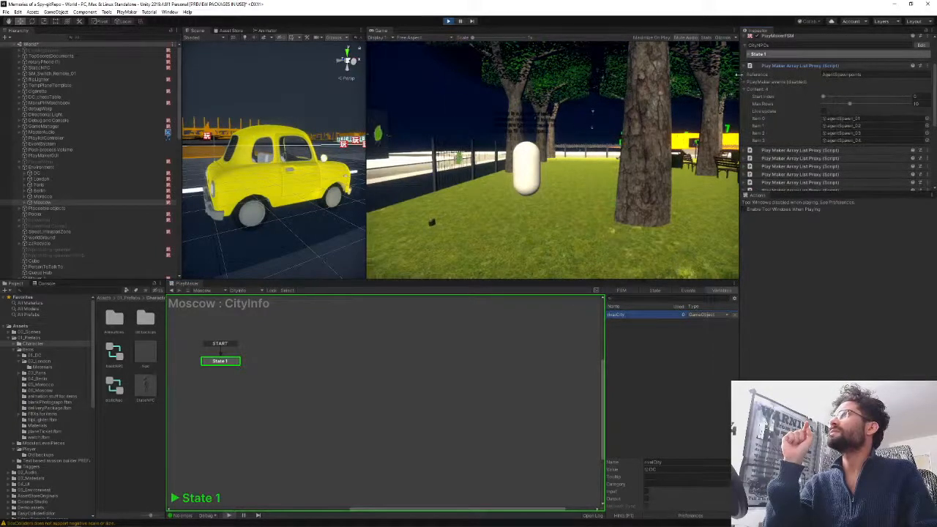
right_click(755, 30)
click(801, 53)
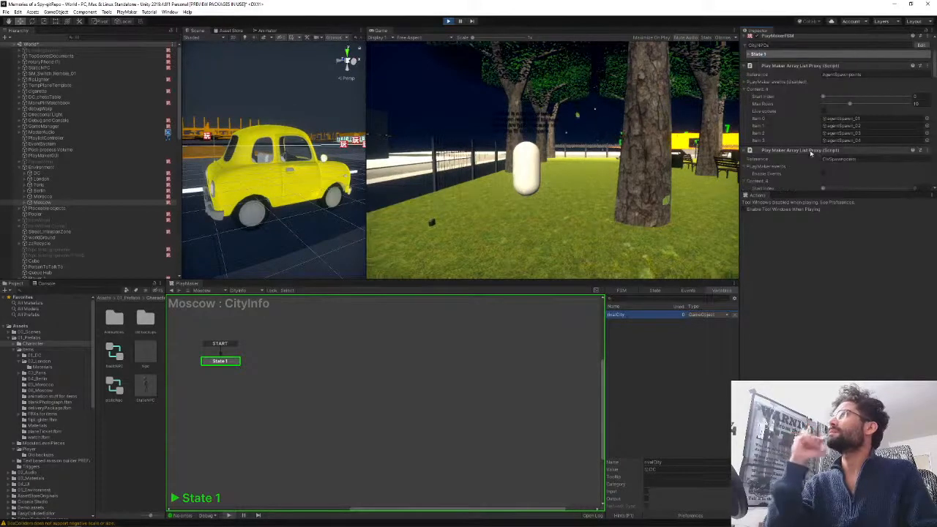
scroll(805, 95, down, 3)
scroll(817, 147, down, 3)
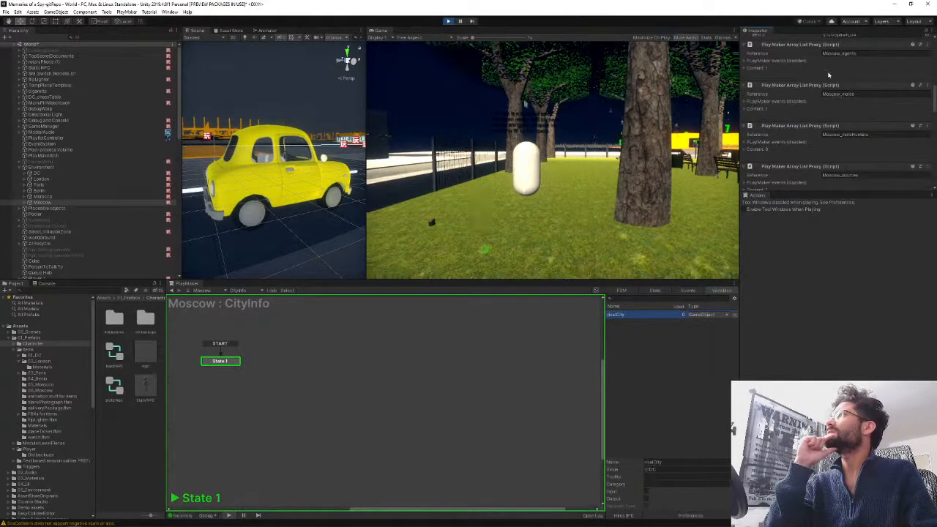
click(791, 68)
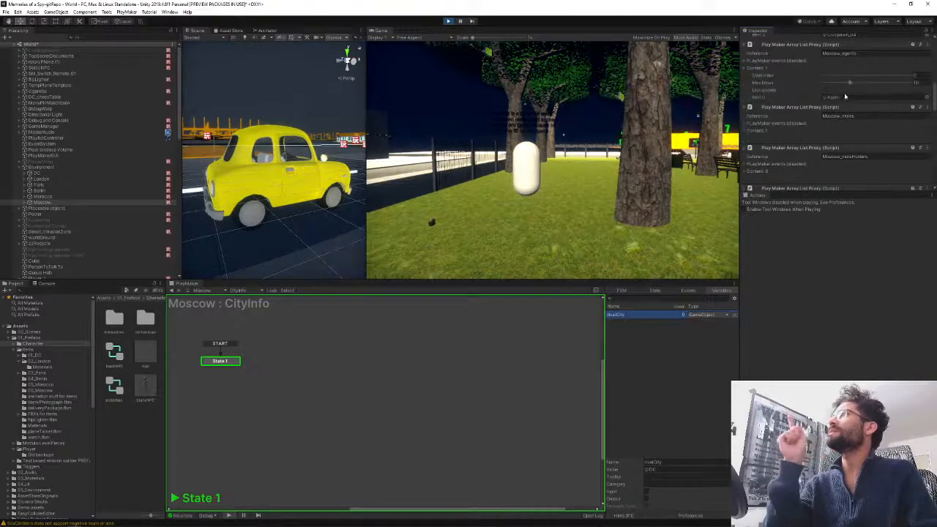
- Locate and select the agent referenced in Moscow_agents, and frame it up close in the Scene view
click(843, 97)
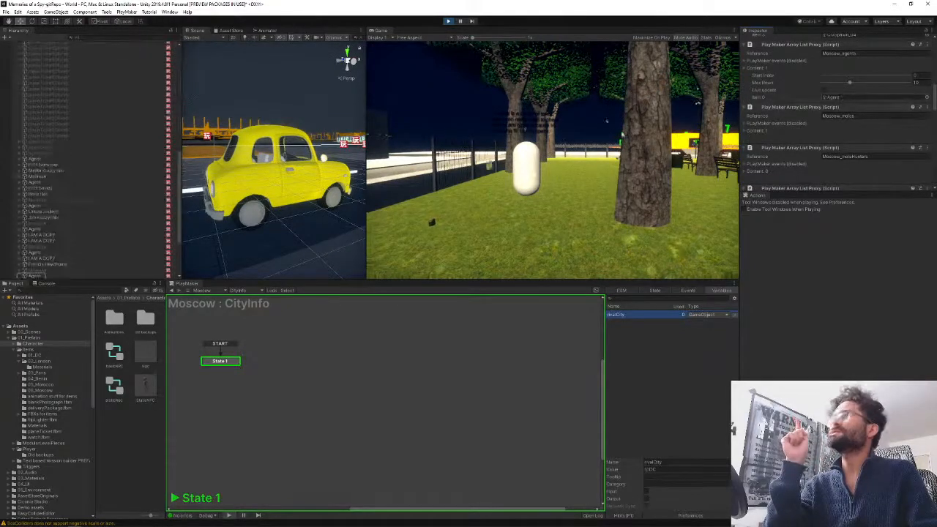
click(33, 276)
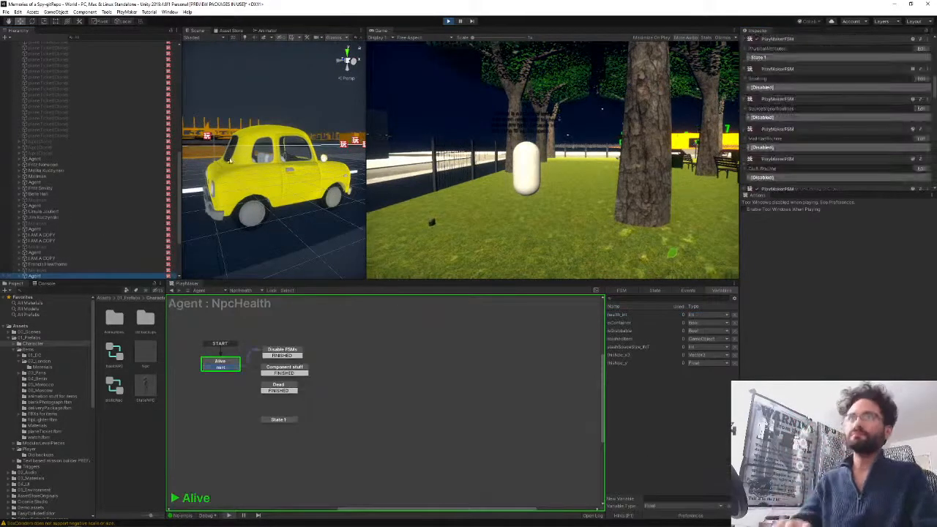
key(f)
scroll(295, 184, up, 5)
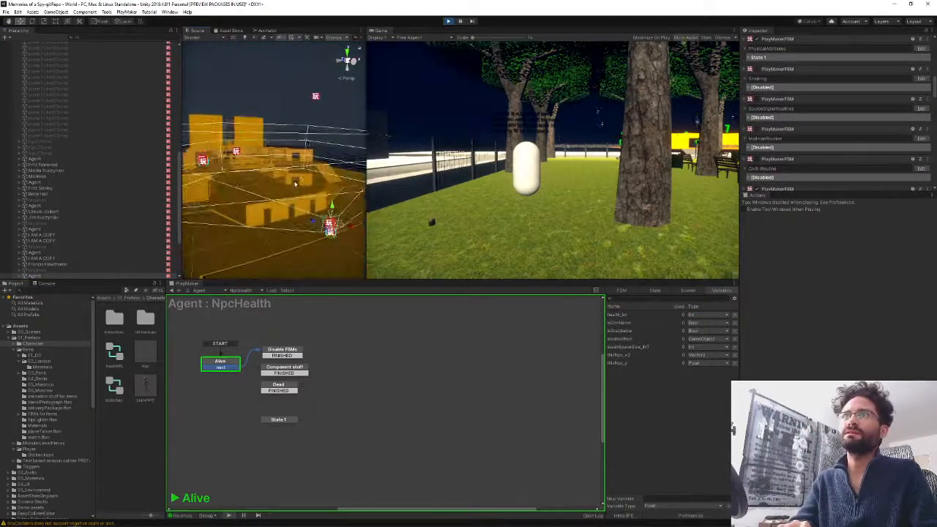
scroll(295, 184, up, 5)
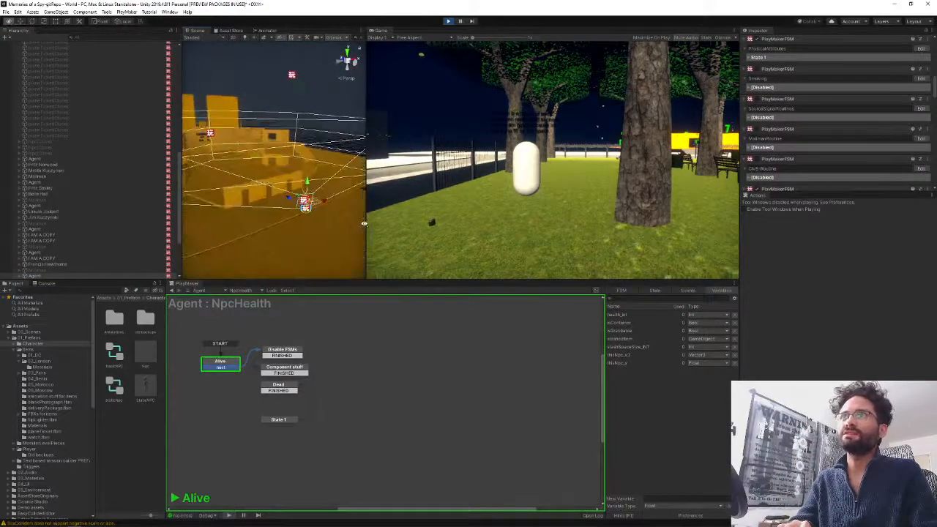
scroll(298, 225, up, 4)
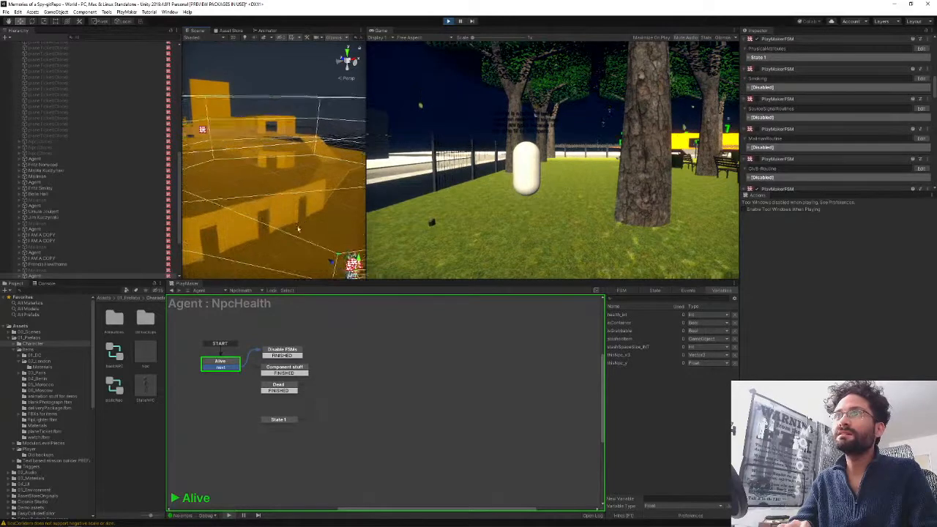
right_drag(298, 229, 334, 255)
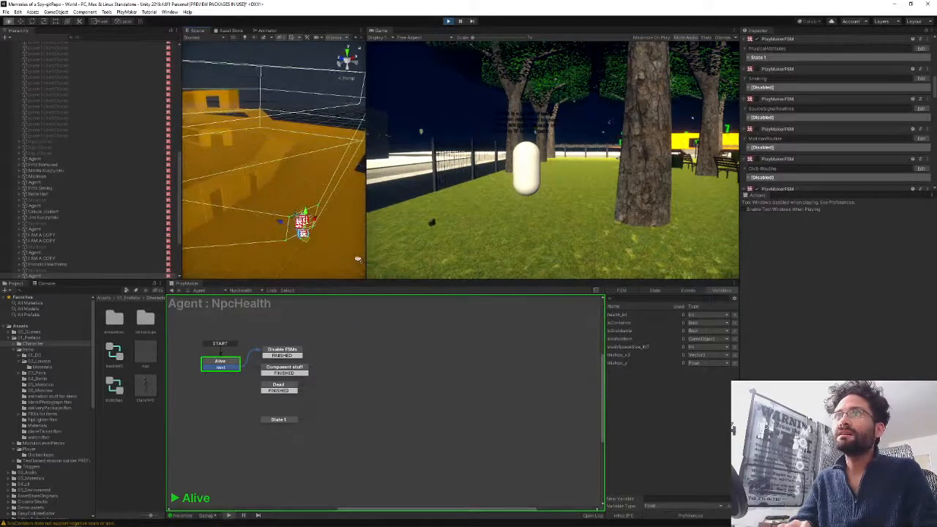
- Deselect the agent and run the playerWarp debug command to bring the player to the Moscow agent
click(26, 276)
ctrl+click(26, 277)
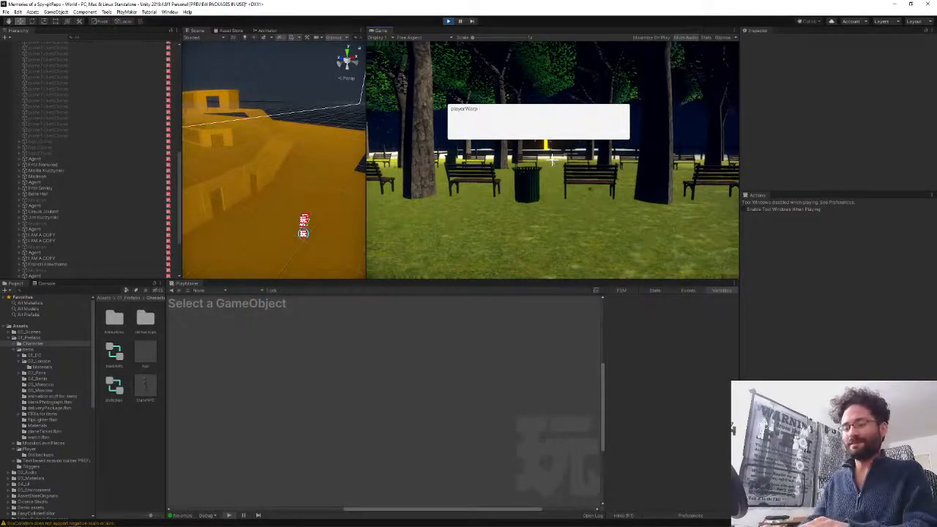
key(Return)
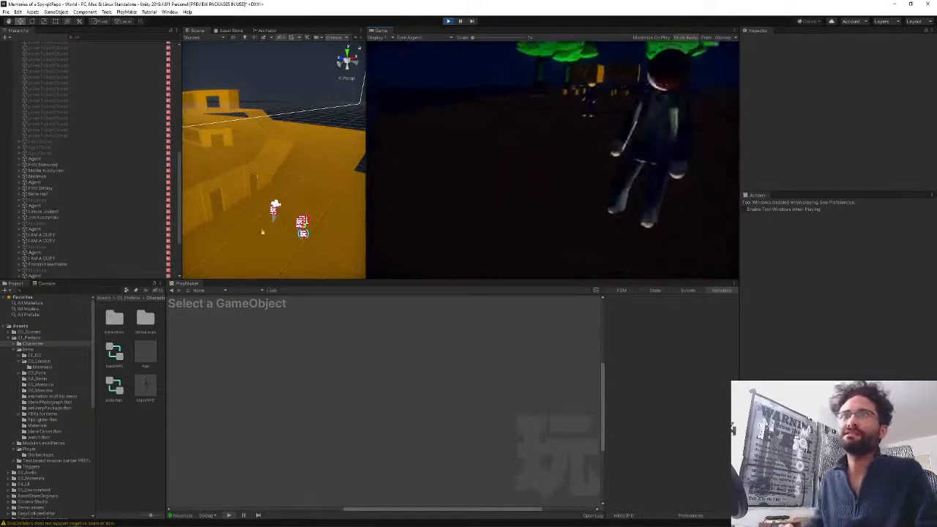
- Select the Moscow agent and examine its FollowTarget FSM and the actions of NpcVision's FollowAtDistance state
click(26, 276)
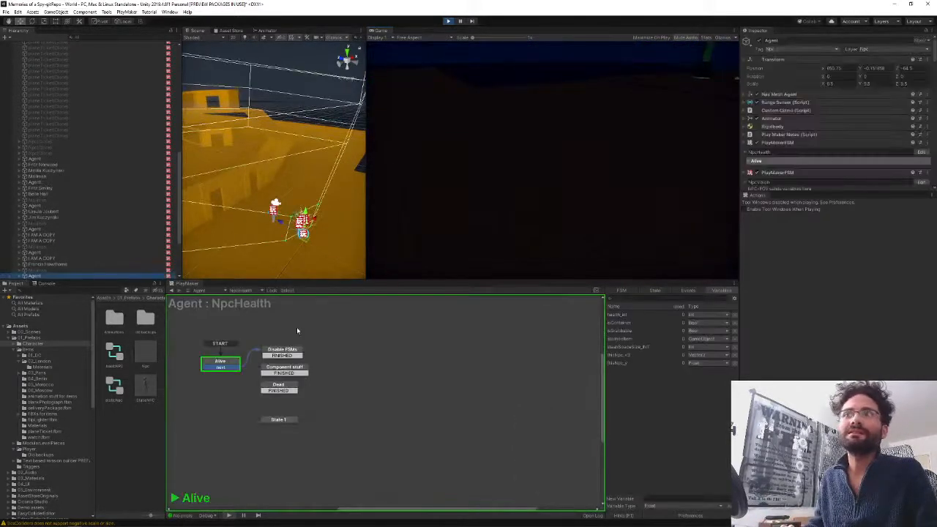
click(241, 290)
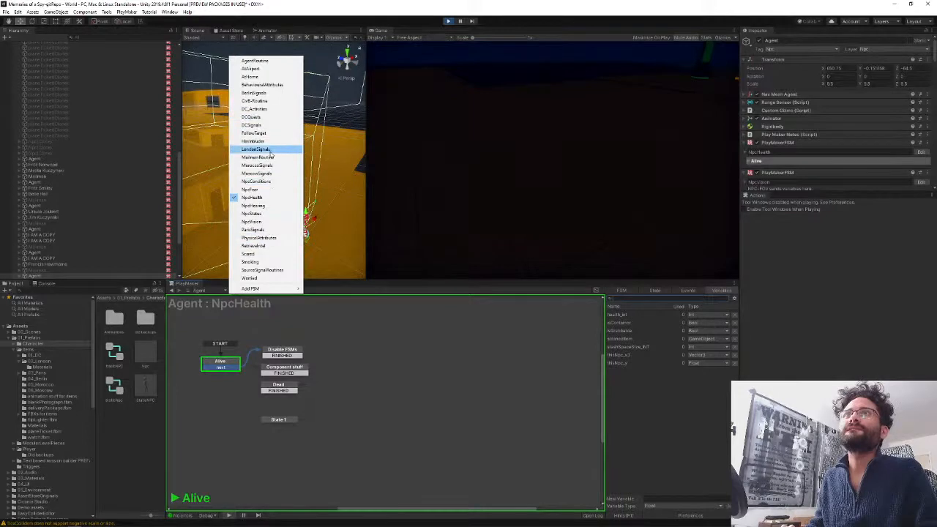
click(255, 133)
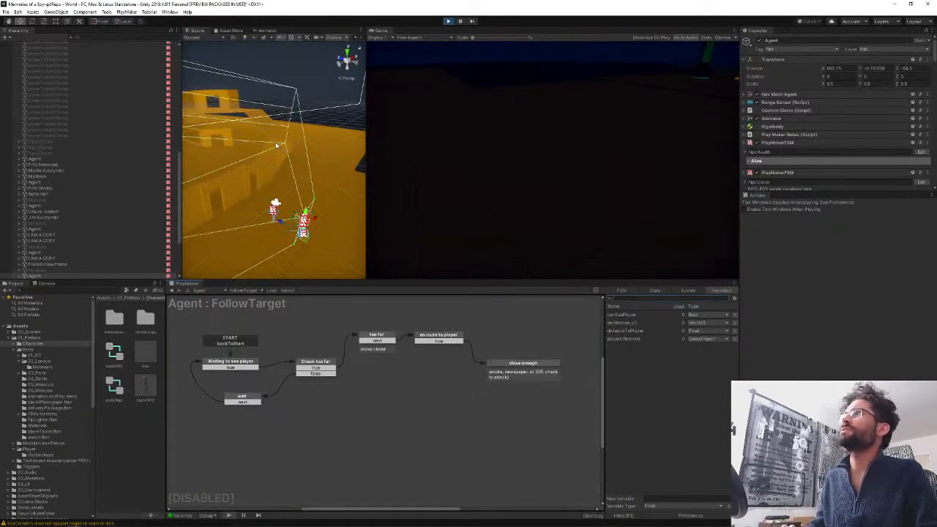
click(242, 291)
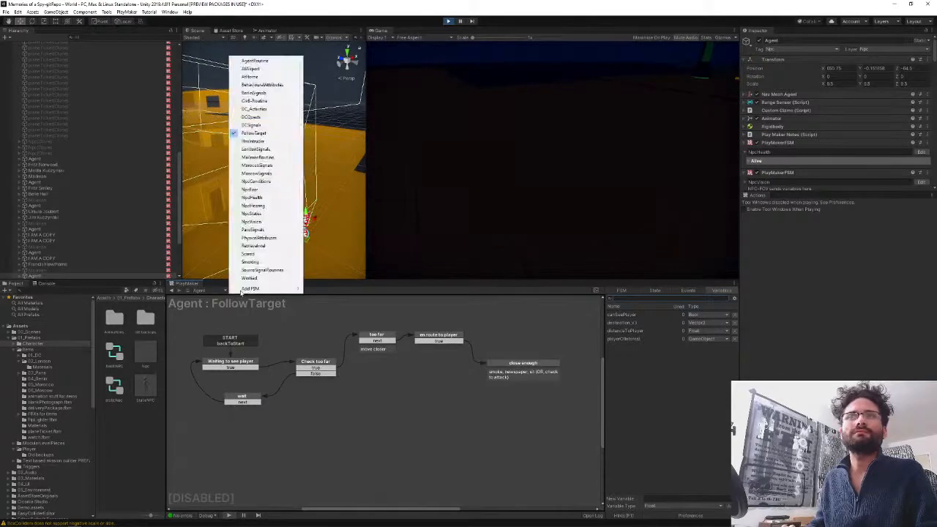
click(273, 221)
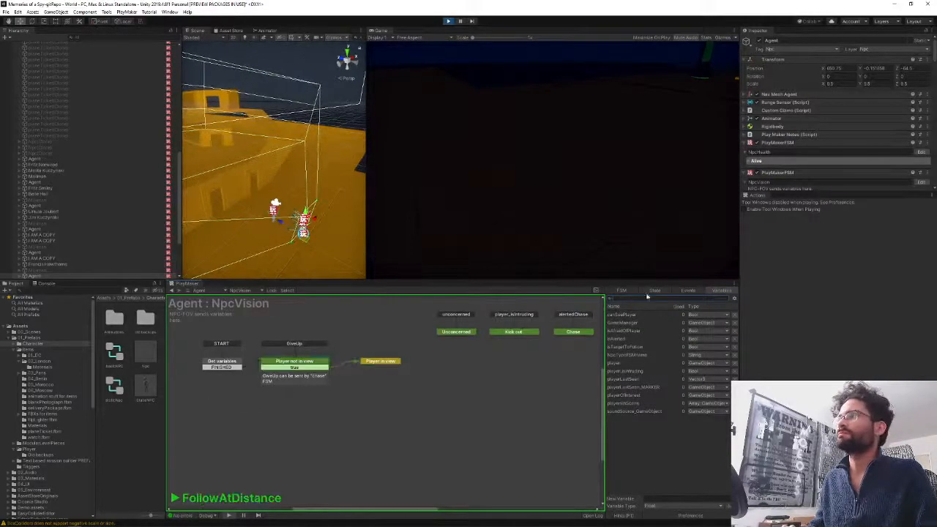
click(653, 292)
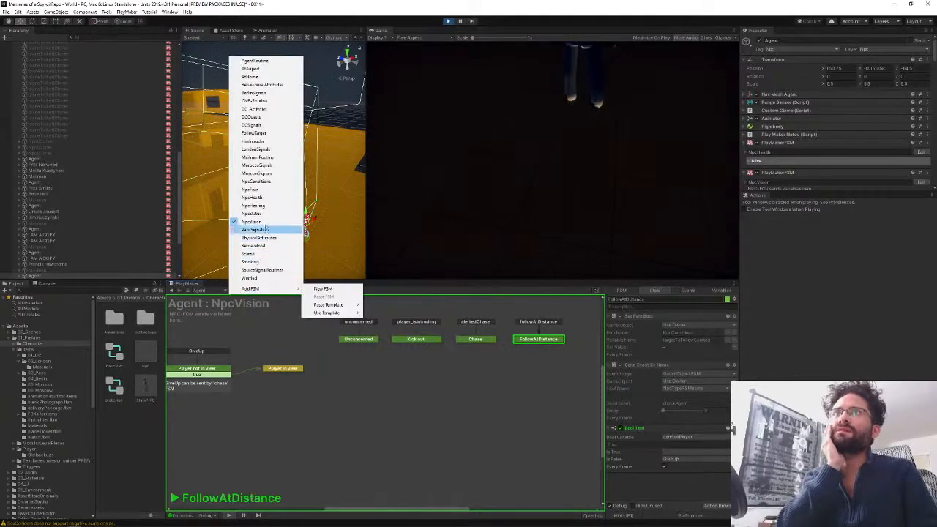
- Recheck the agent's FollowTarget FSM, return to its NpcVision FSM and pause the running game
click(261, 136)
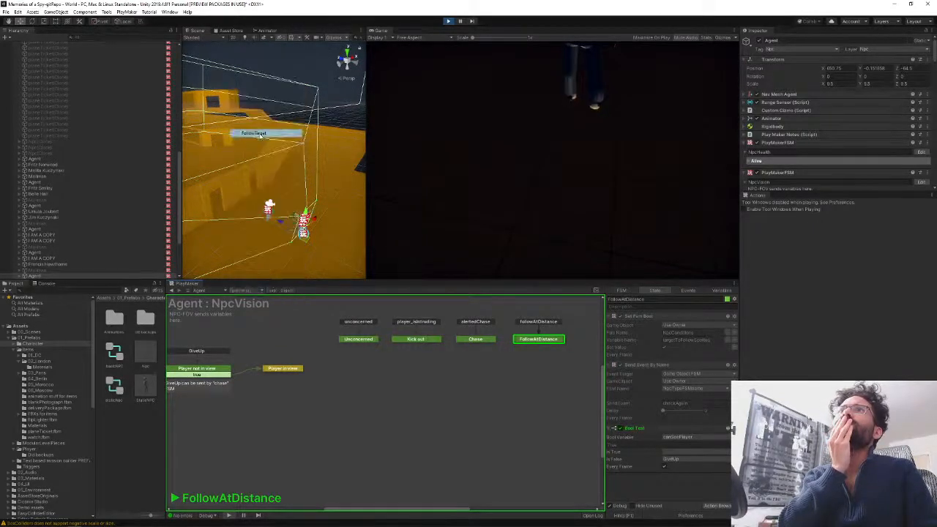
click(242, 291)
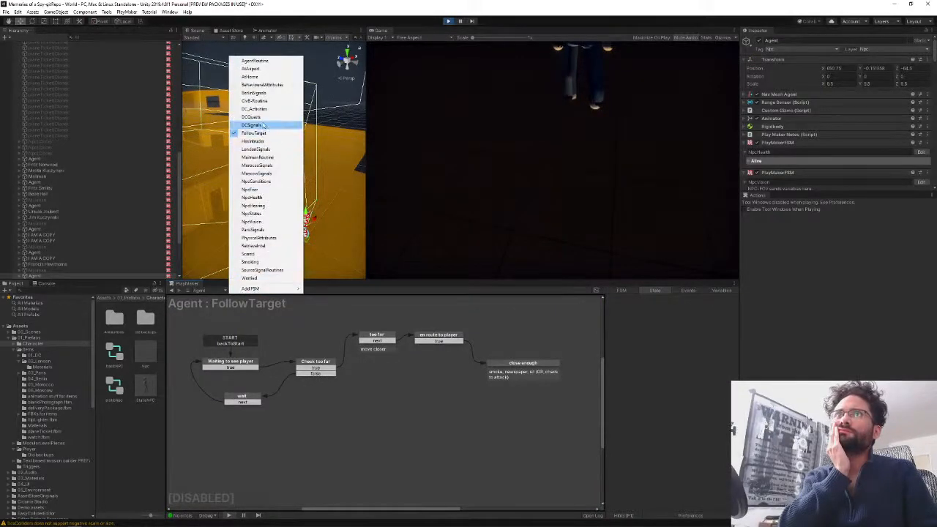
click(264, 221)
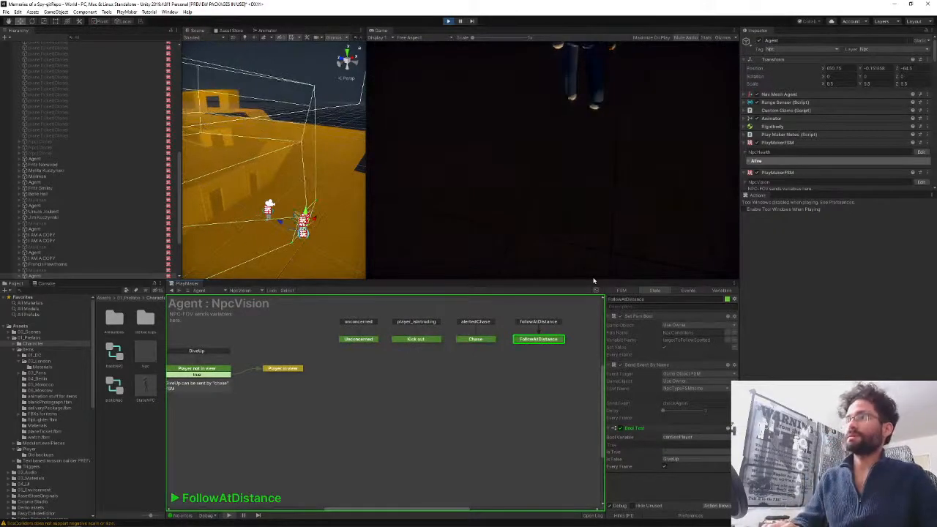
key(ctrl+shift+p)
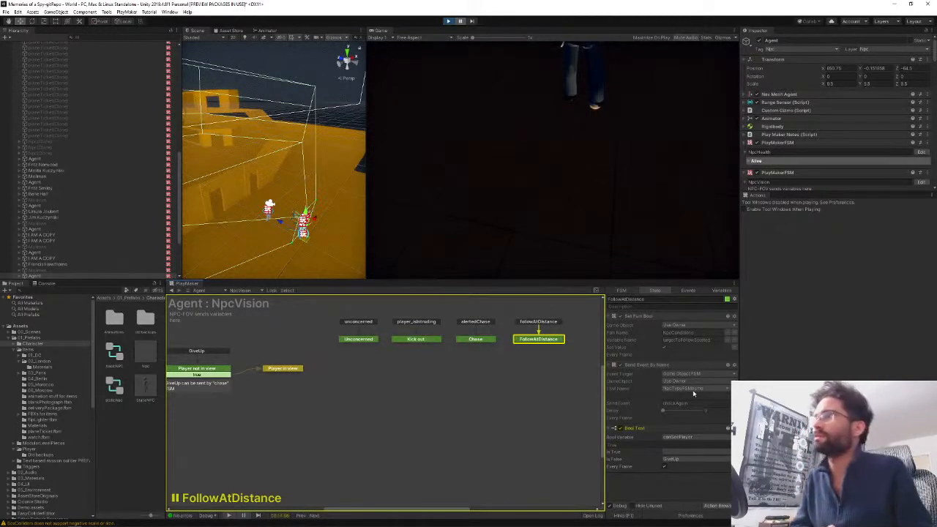
- Stop the running game, switch to OneNote and replace the test text with numbered item 1, "Reveal rivalCity in inspector"
click(447, 21)
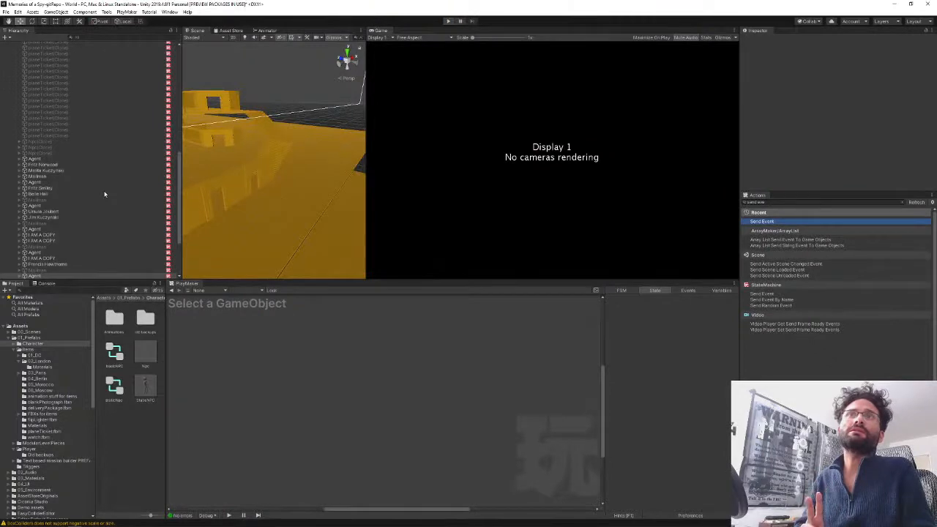
key(alt+Tab)
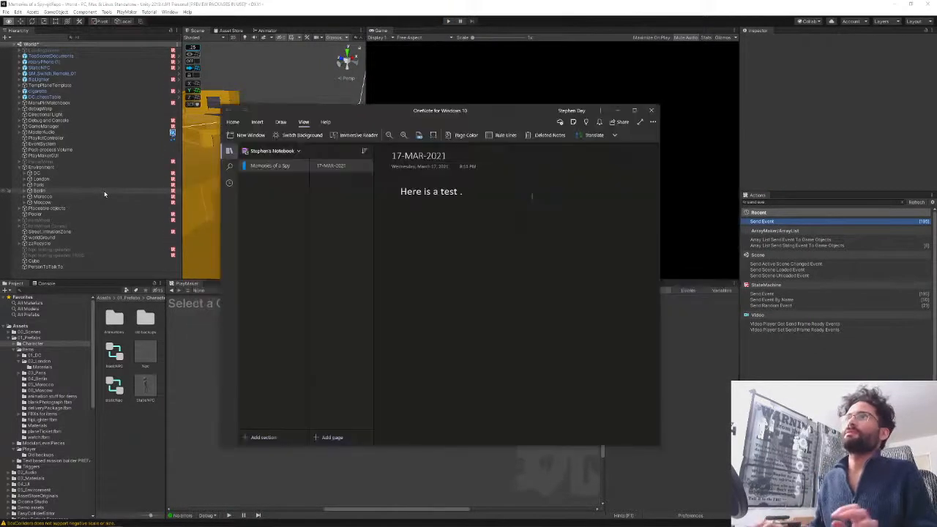
click(455, 192)
key(ctrl+a)
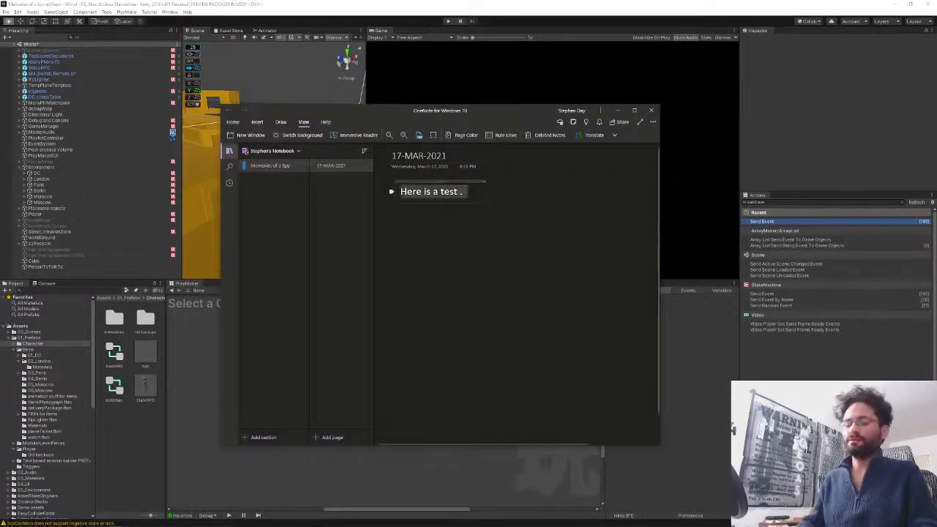
text(1. )
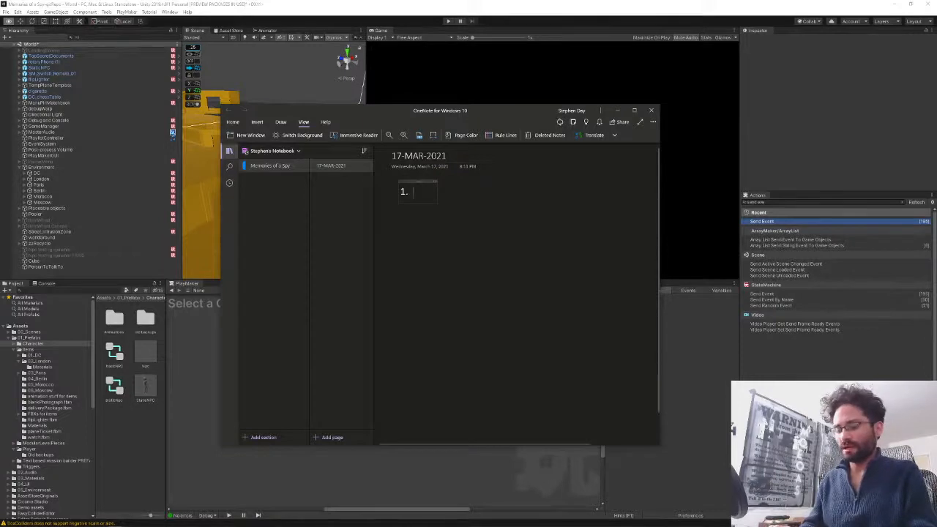
text(Reveal)
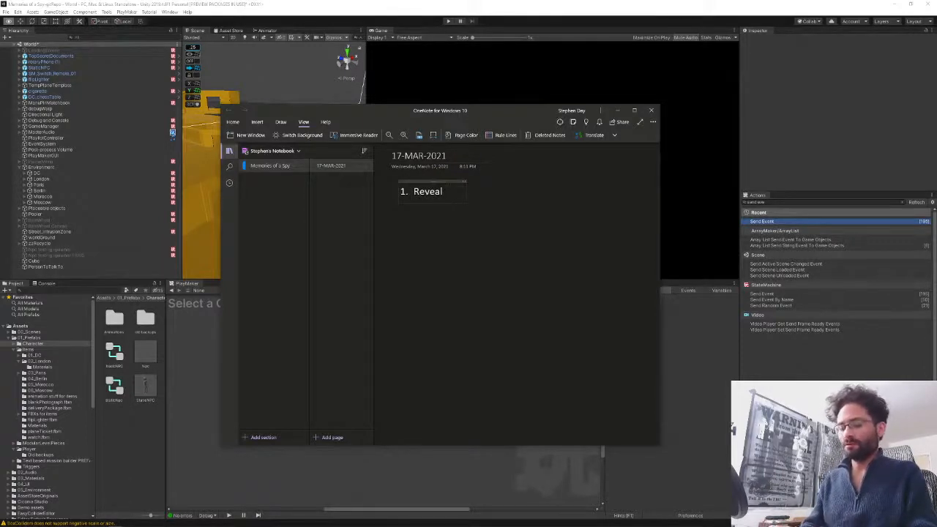
text( rivalCity)
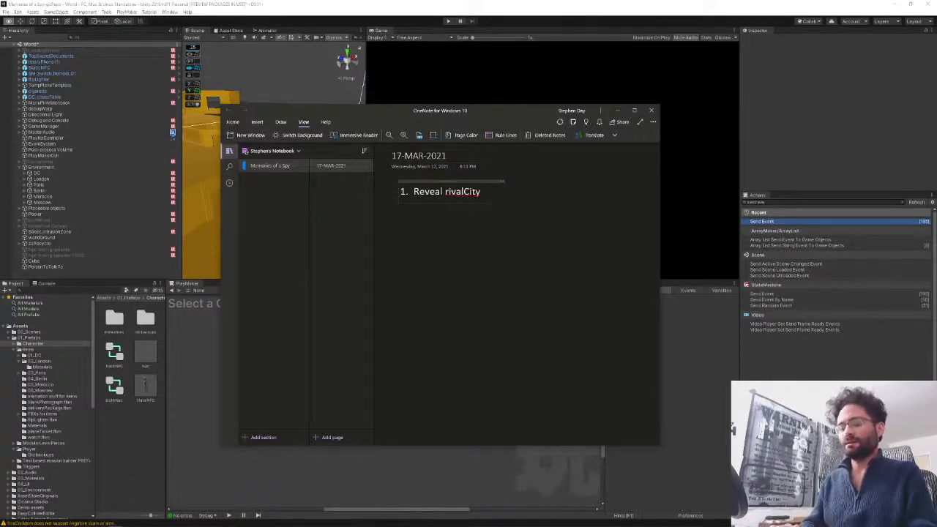
text( in inspector)
key(Return)
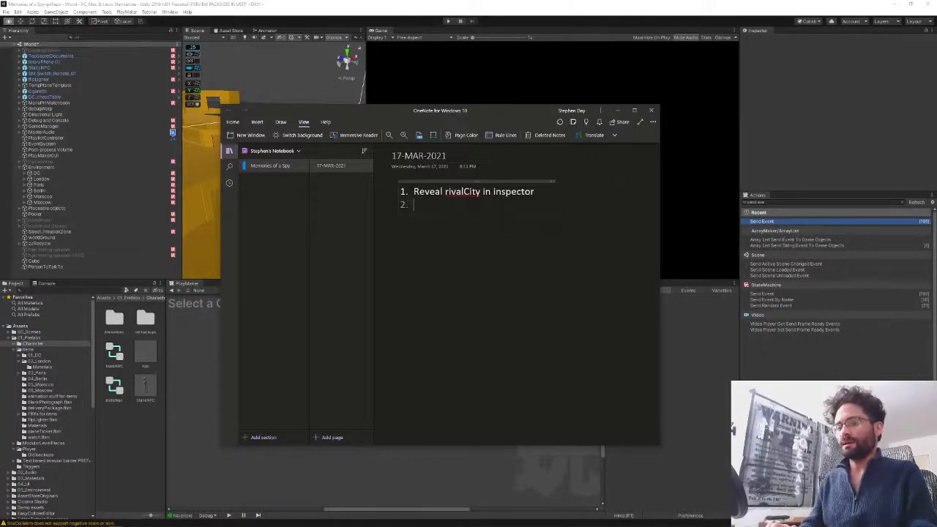
- Add "Set Agents FSMname in behvAttr" as item 2 of the numbered list and start a third item
text(Set Age)
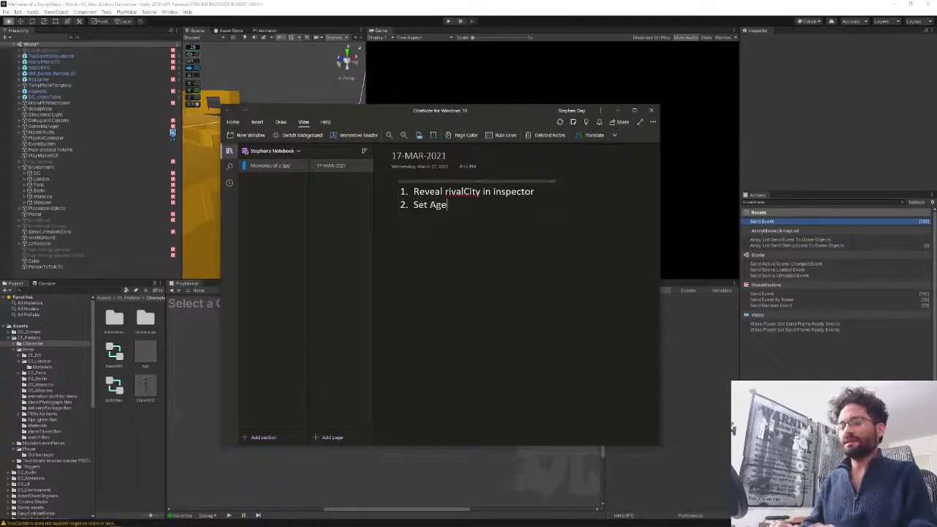
text(nts FSM)
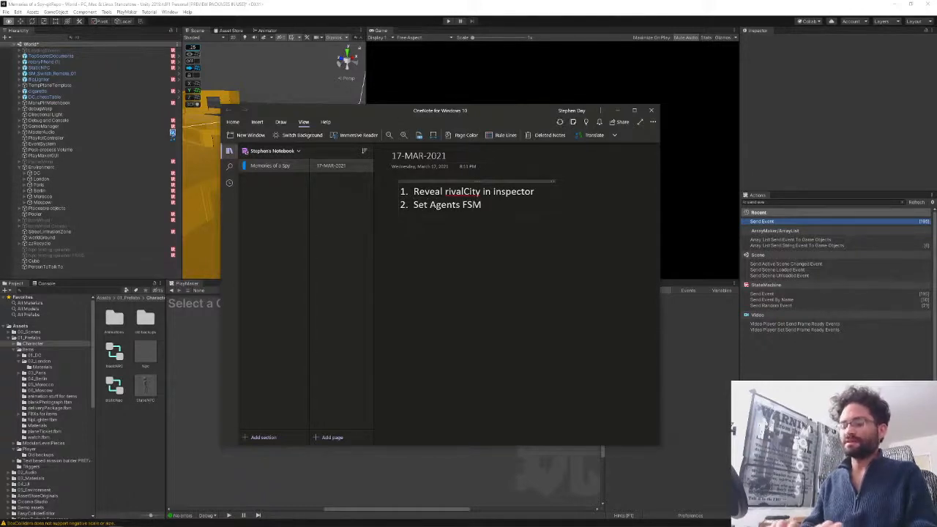
text(name in be)
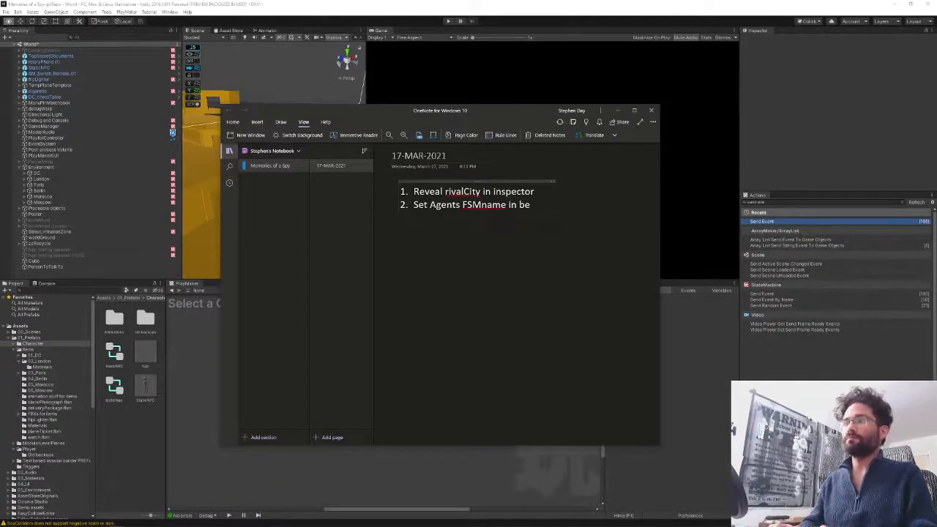
text(hvAttr)
key(Return)
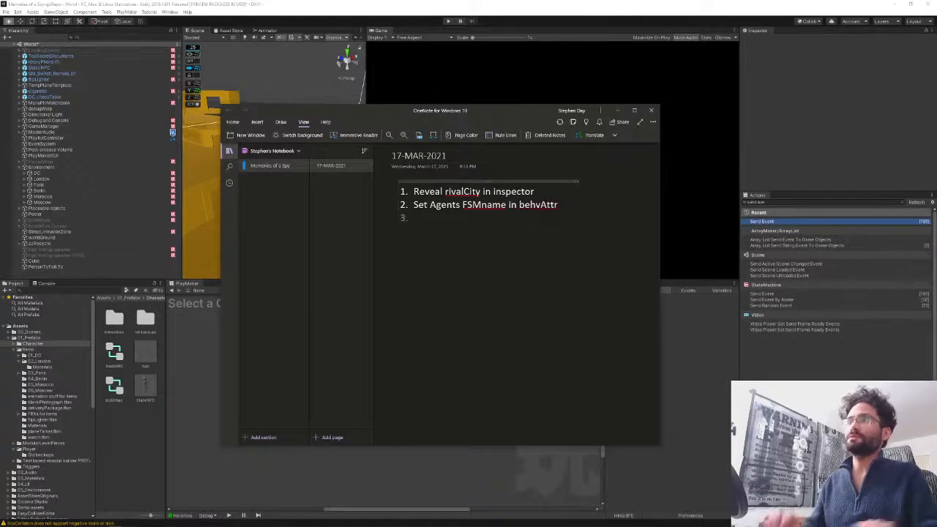
- Return to Unity, unfold the DC city under Environment in the World scene and select it
key(alt+Tab)
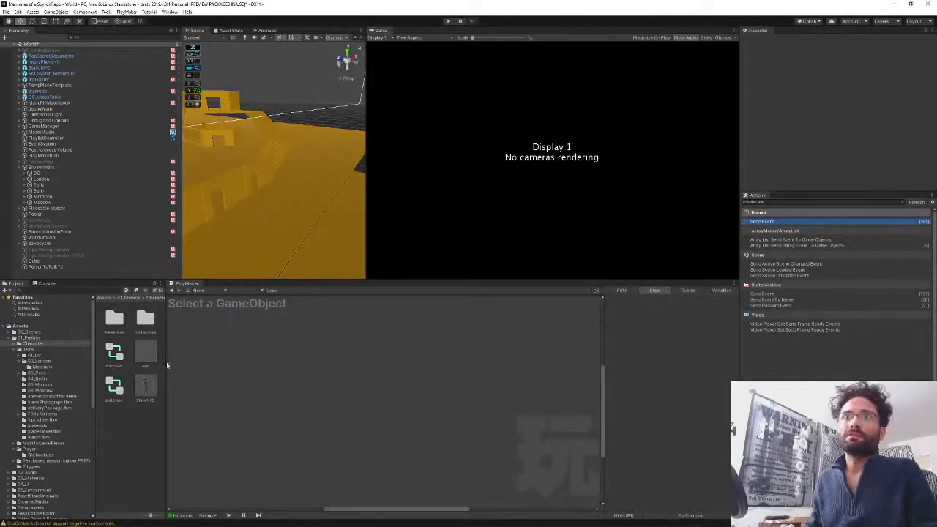
click(26, 172)
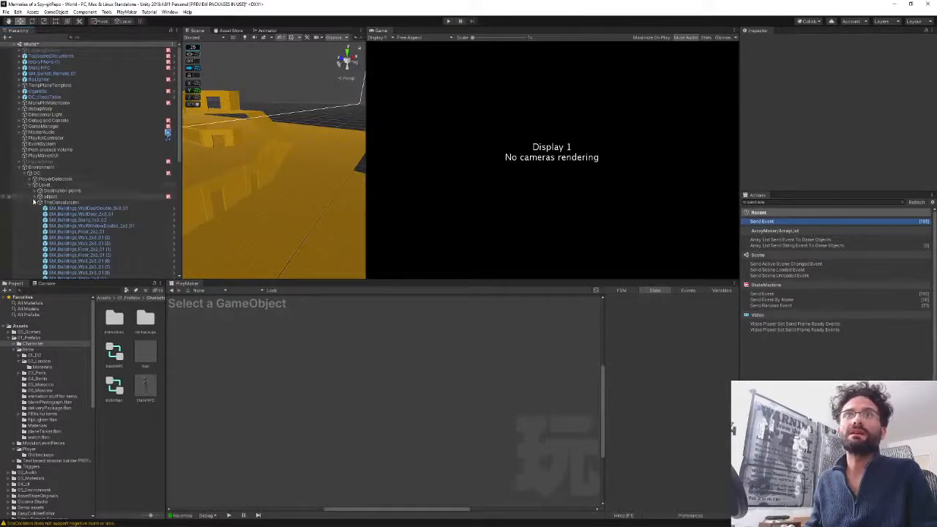
click(34, 185)
click(37, 174)
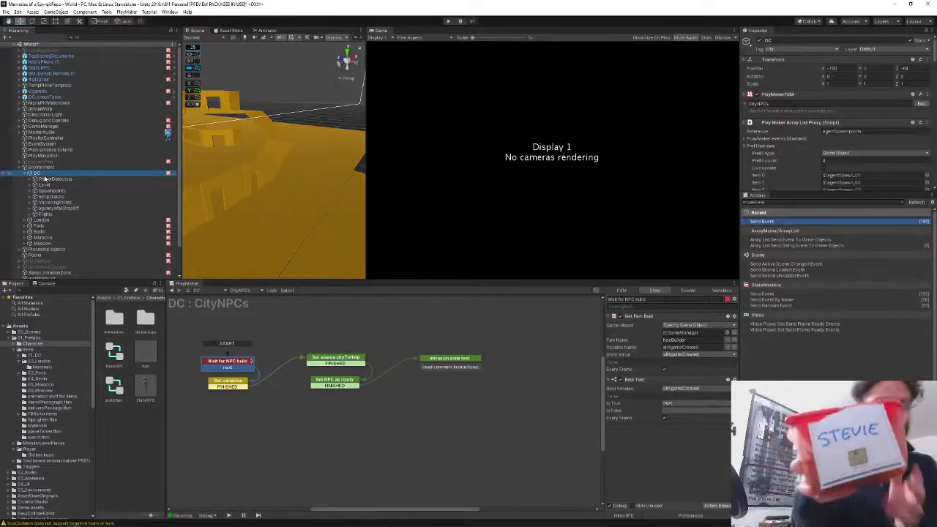
key(alt+Tab)
key(alt+Tab)
key(alt+Tab)
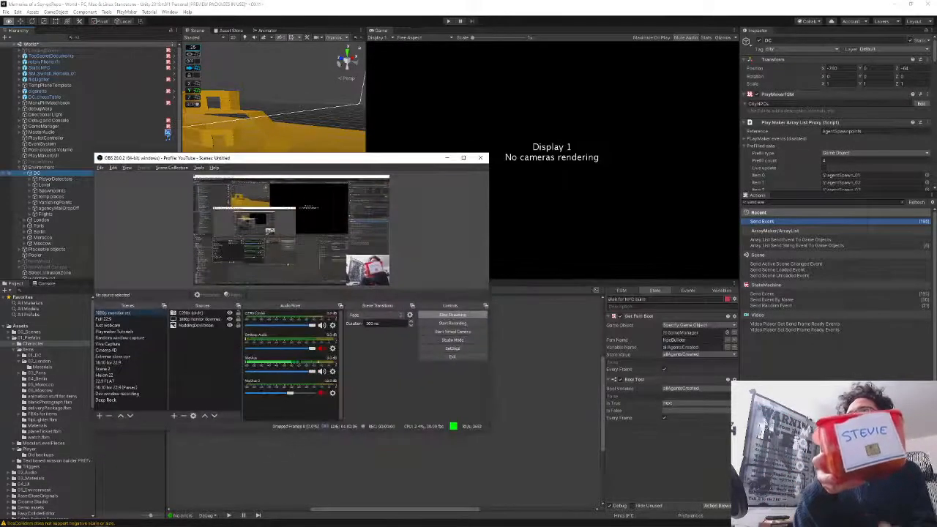
click(104, 326)
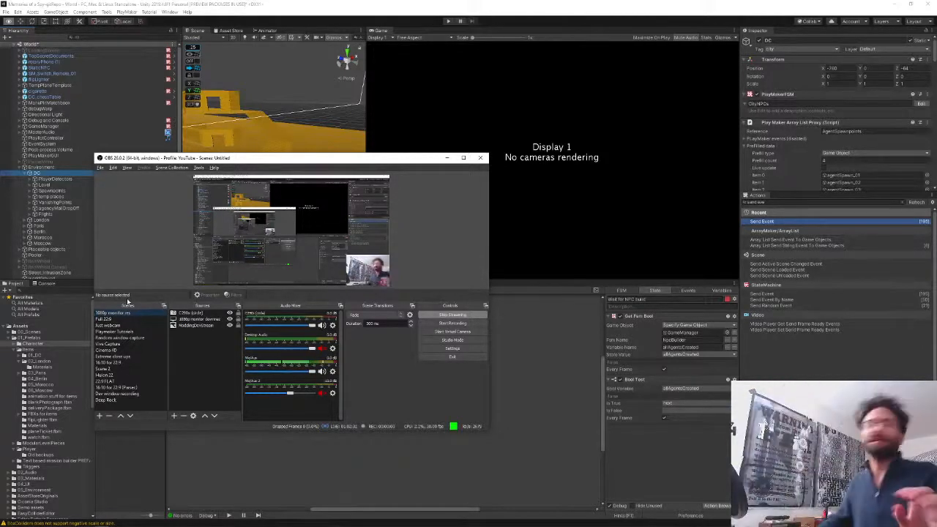
click(339, 16)
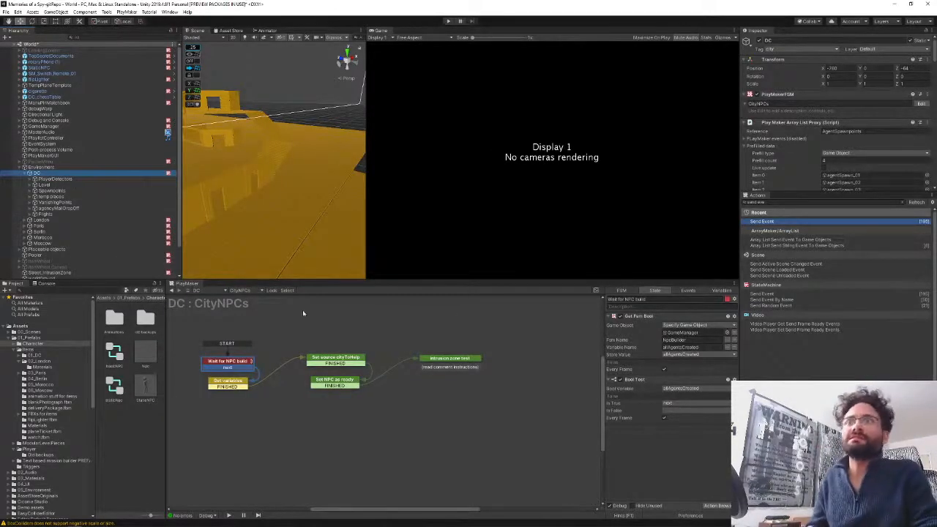
- Switch to DC's CityInfo FSM and expose its rivalCity variable as an input
click(709, 291)
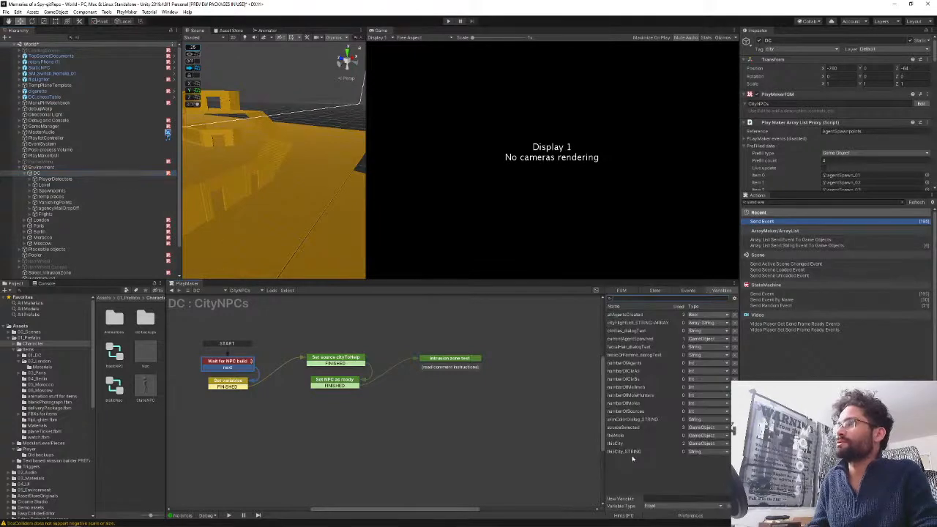
click(245, 291)
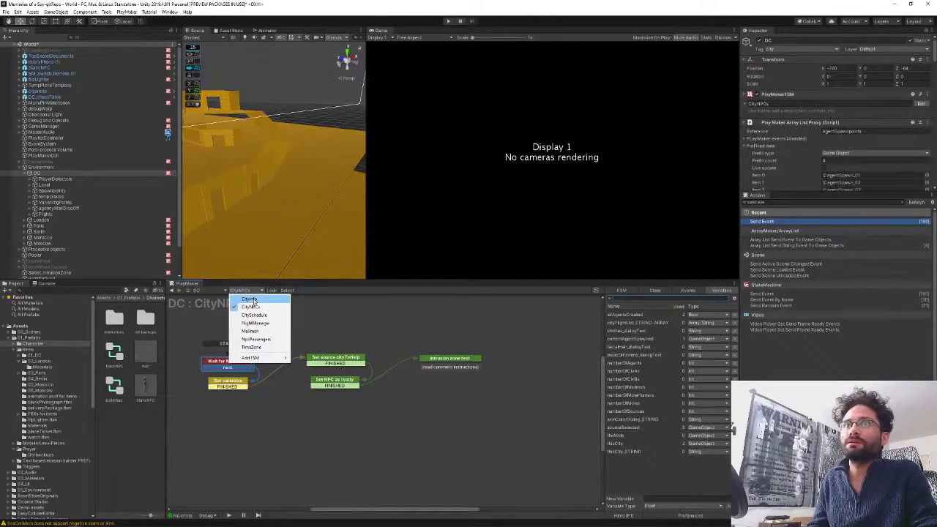
click(253, 300)
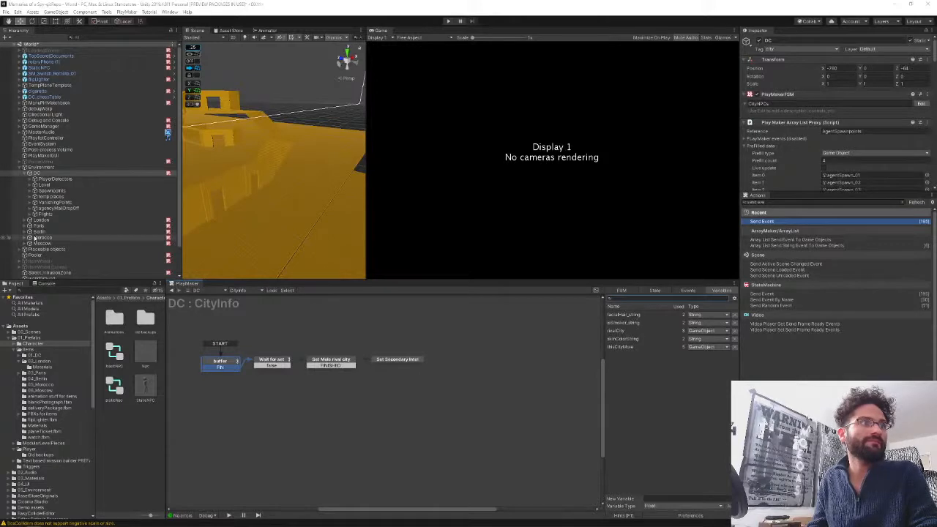
click(622, 331)
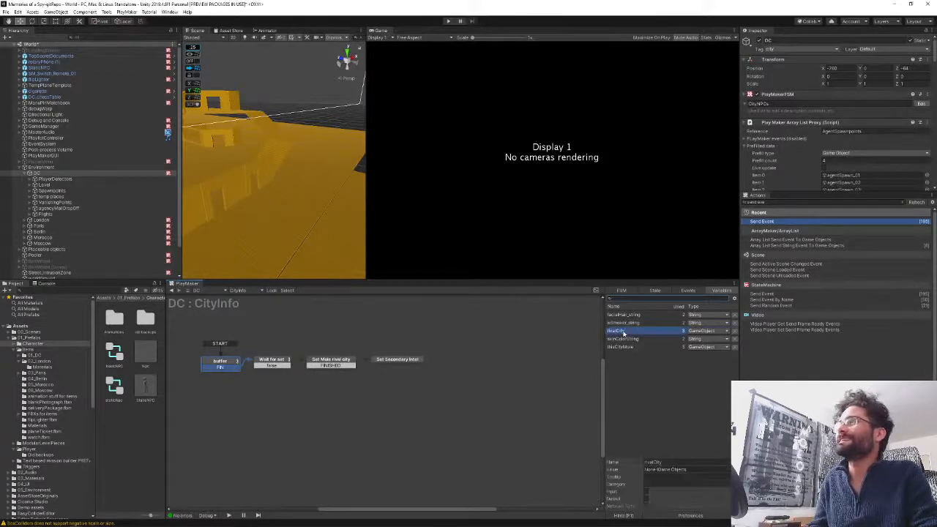
click(646, 492)
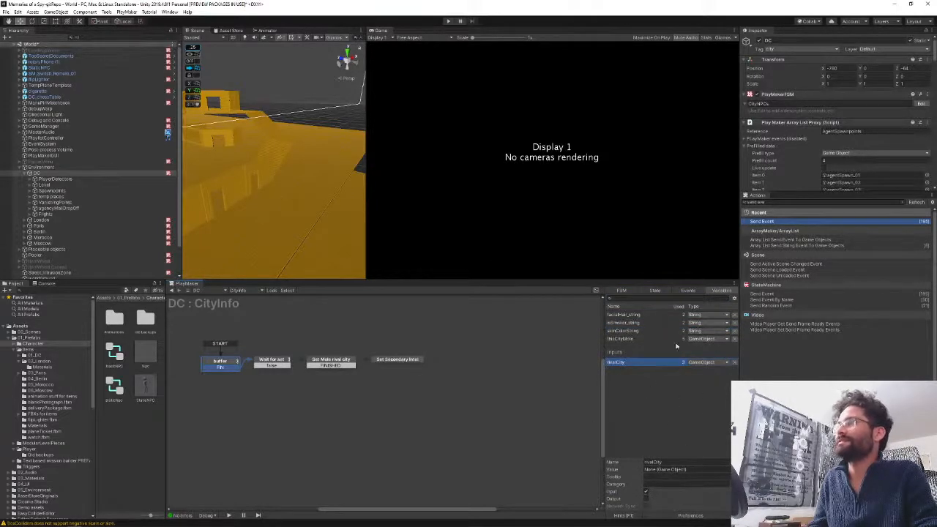
- Mark the rivalCity variable as an input in the CityInfo FSMs of London and Paris
click(24, 174)
click(38, 180)
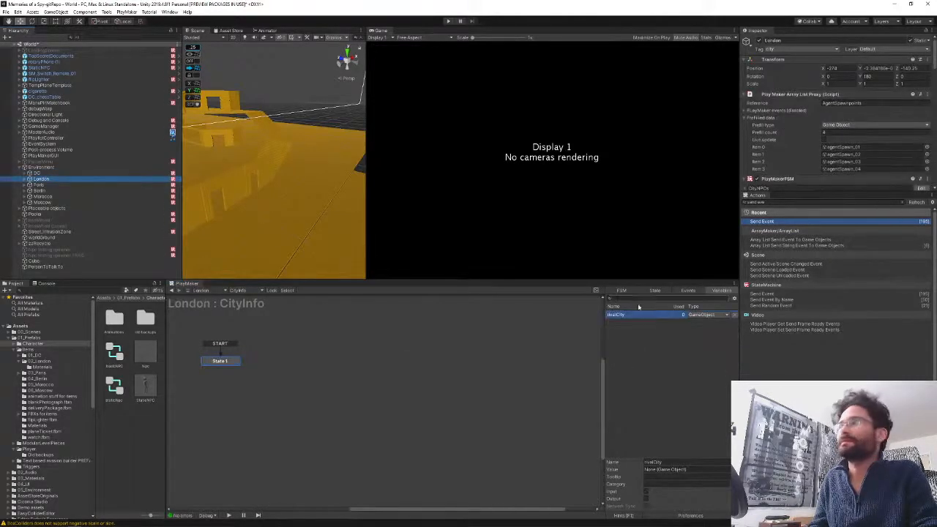
click(646, 492)
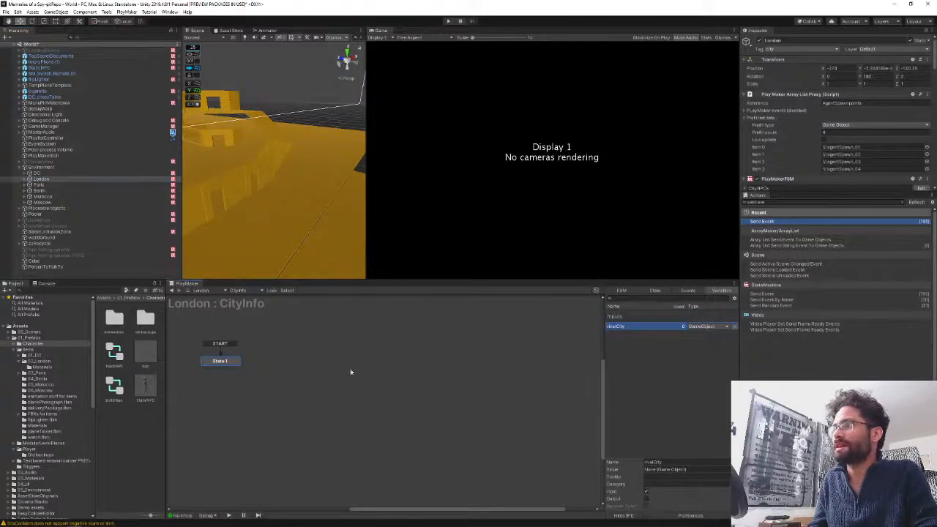
click(57, 184)
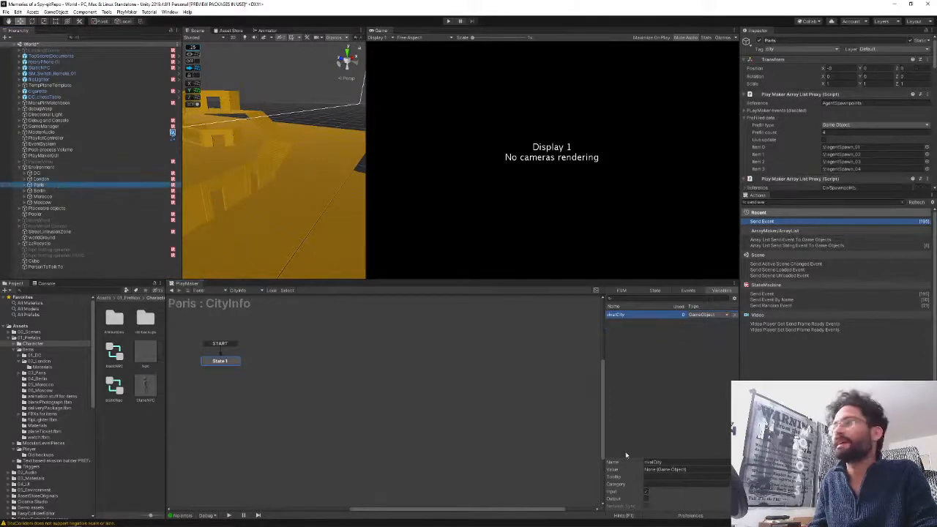
click(646, 492)
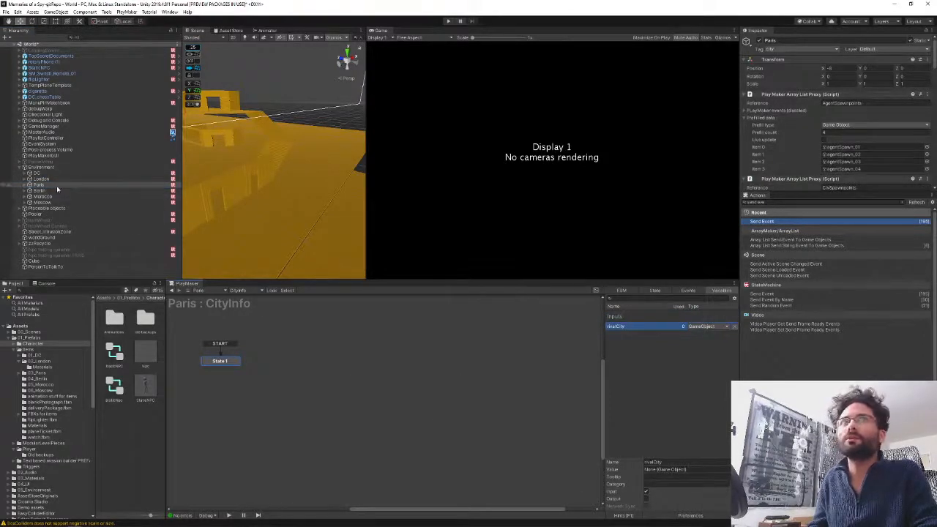
- Mark rivalCity as an input in the CityInfo FSMs of Berlin, Morocco and Moscow
click(38, 190)
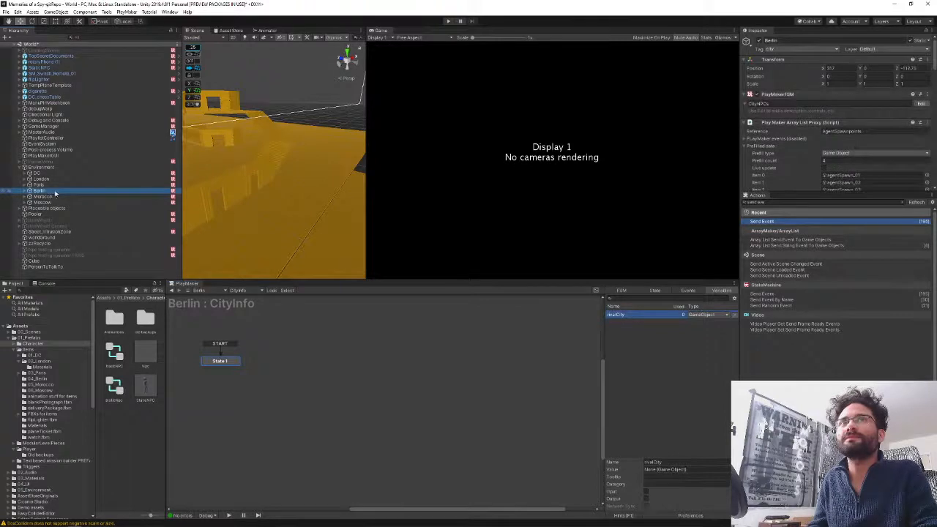
click(645, 493)
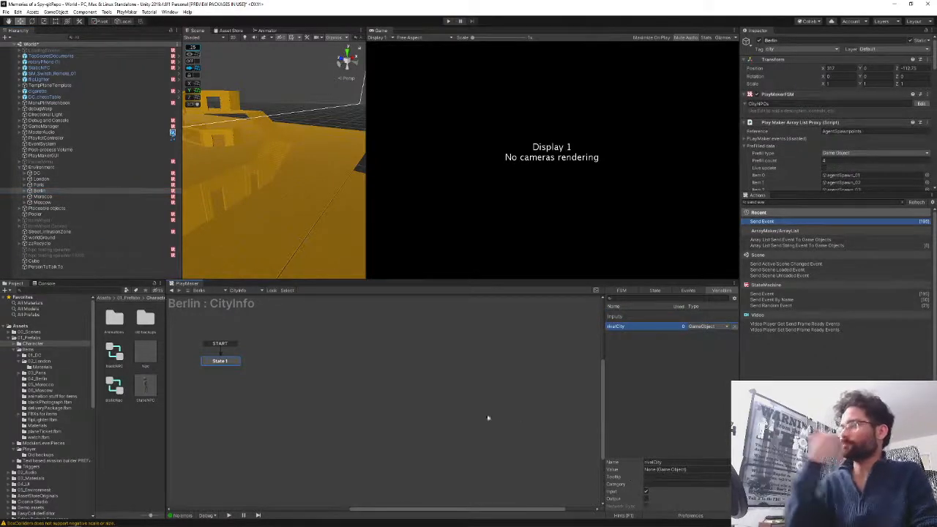
click(42, 196)
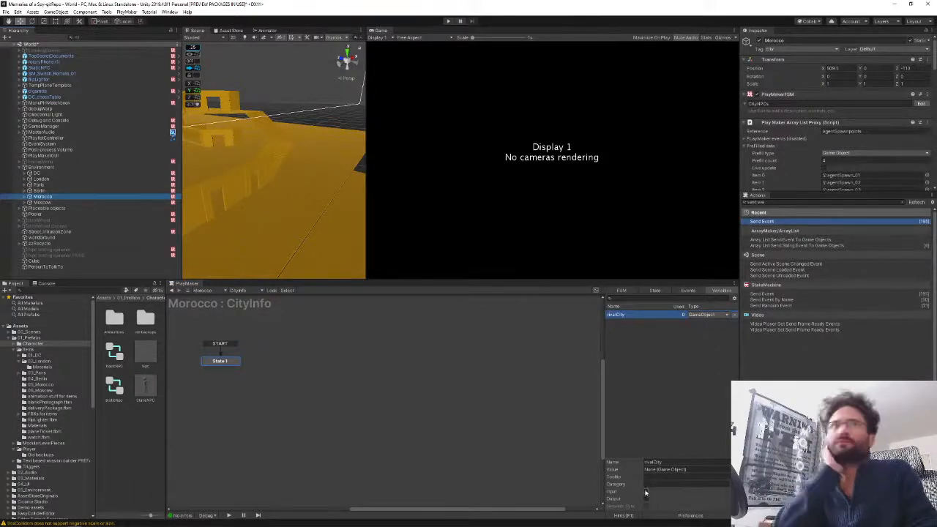
click(70, 202)
click(646, 491)
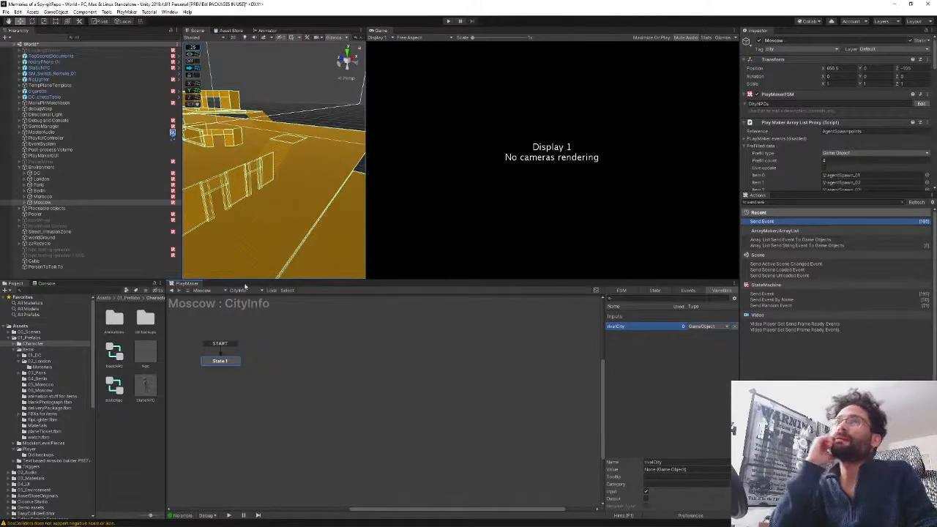
- Recheck Moscow's CityInfo FSM, then select DC and examine the rivalCity input exposed on its CityInfo component
click(244, 290)
click(249, 298)
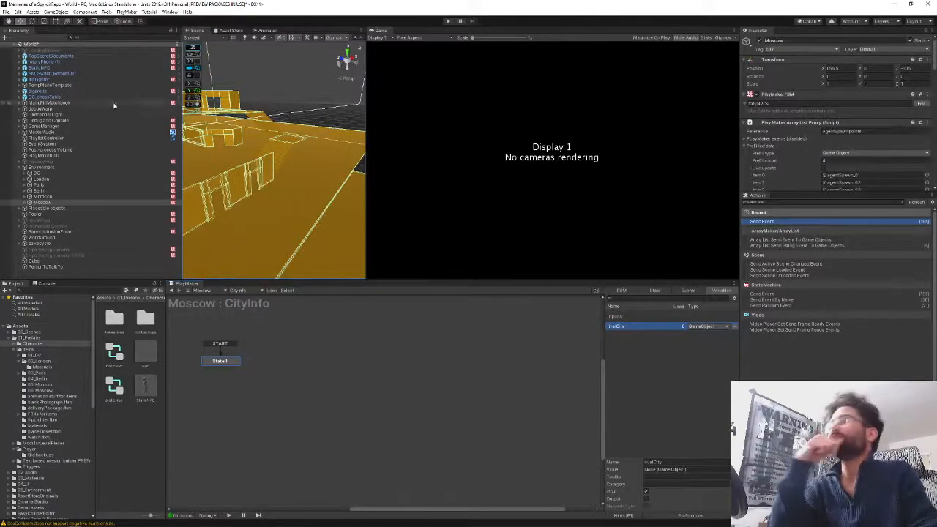
click(46, 167)
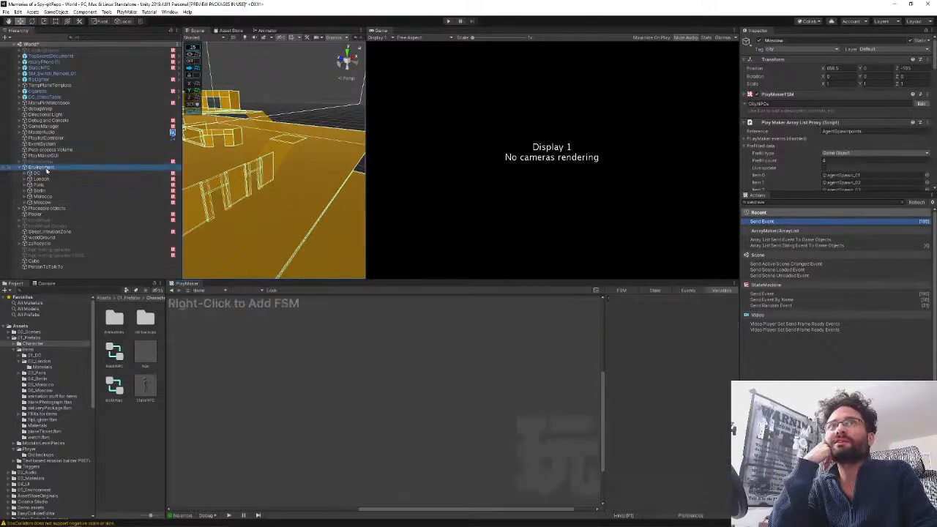
click(49, 173)
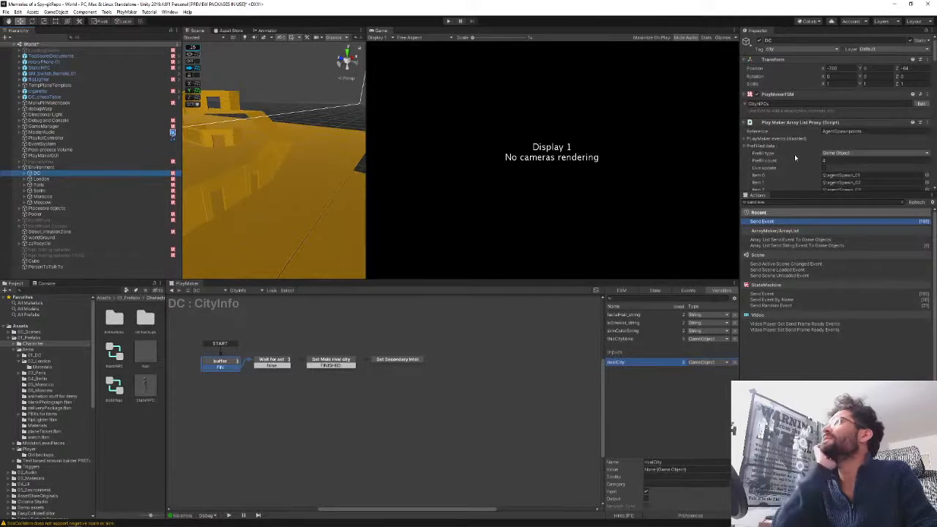
scroll(795, 154, down, 15)
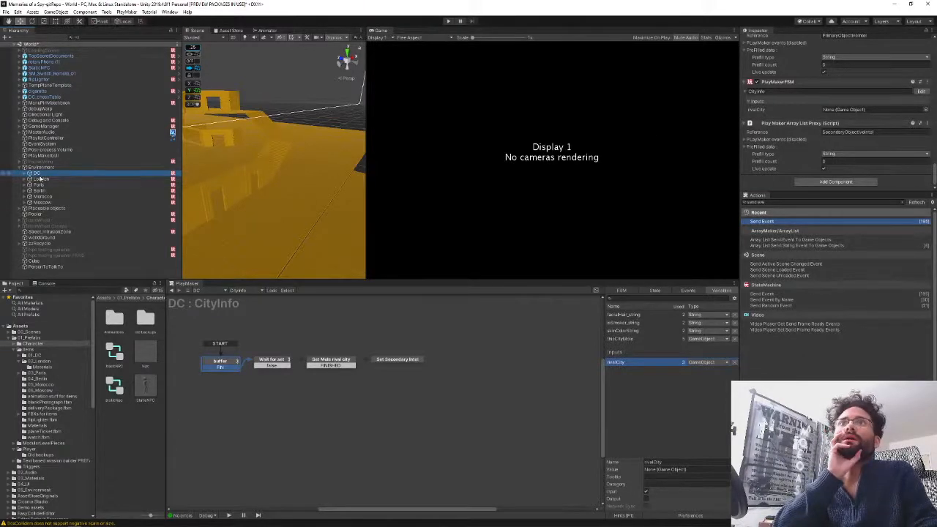
key(alt+Tab)
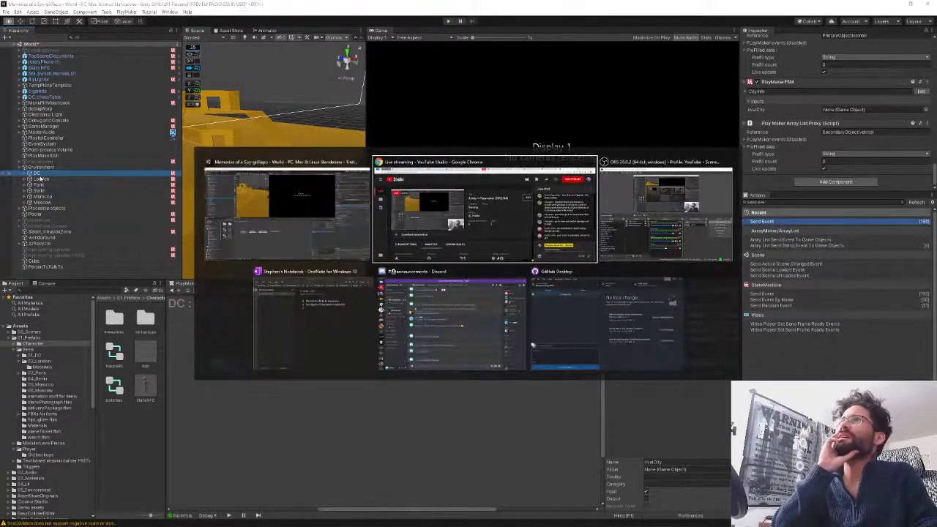
- Switch to OneNote to review the 17-MAR-2021 task list, and return to Unity
key(alt+Tab)
key(alt+Tab)
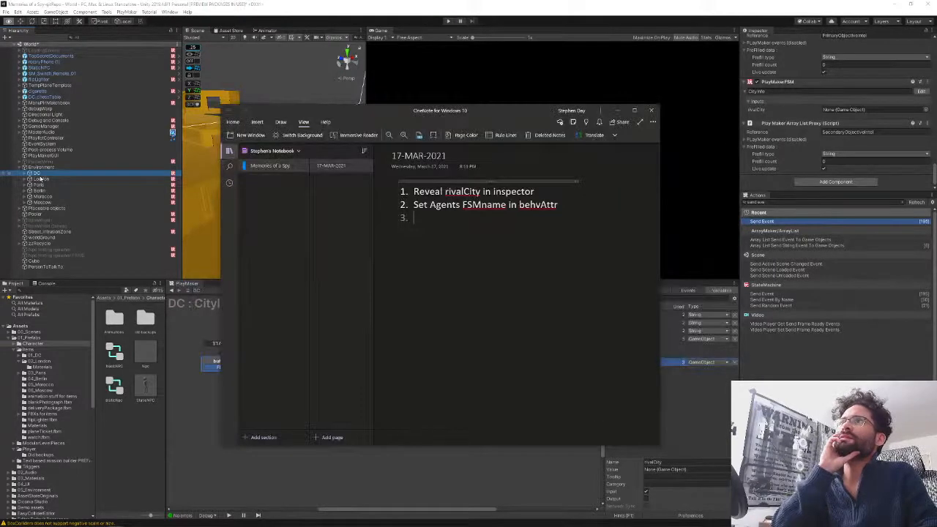
key(alt+Tab)
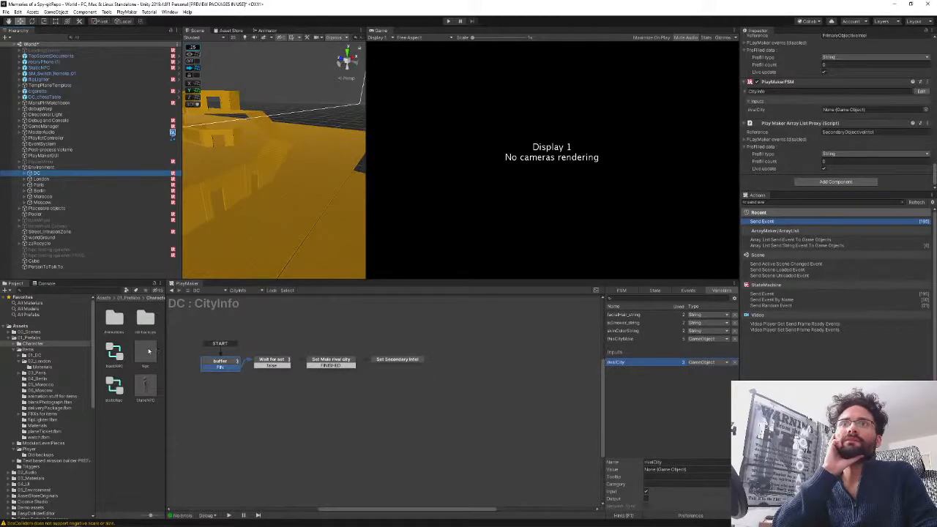
- Open the Npc prefab's BehaviouralAttributes FSM and check the FSM name string set in its Agent state
double_click(149, 351)
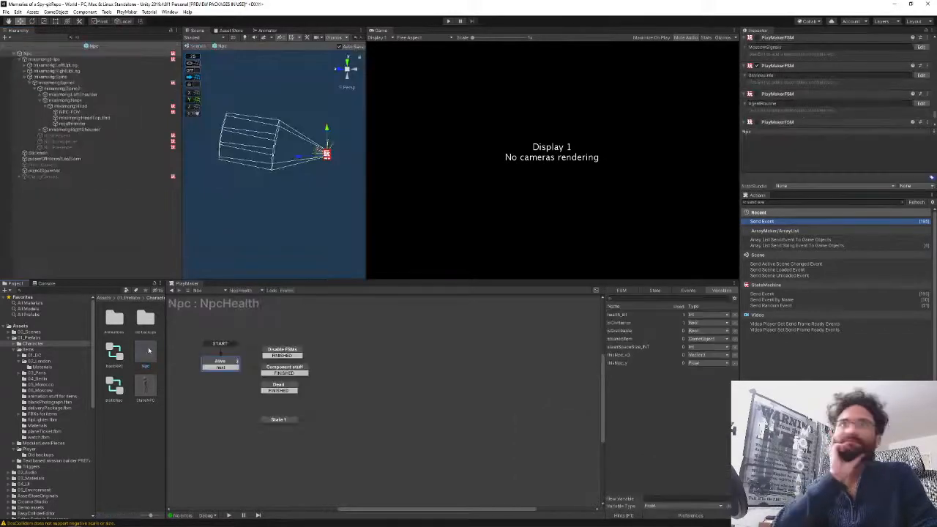
click(242, 290)
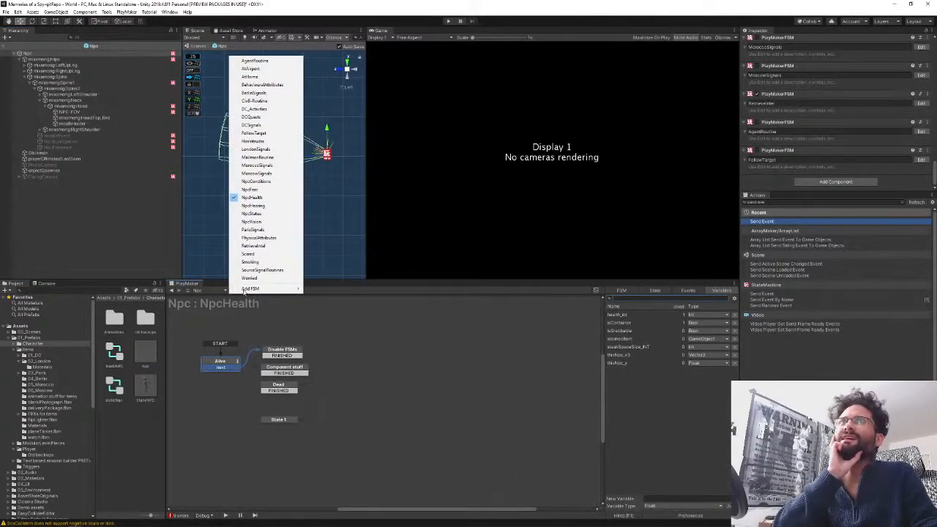
click(261, 84)
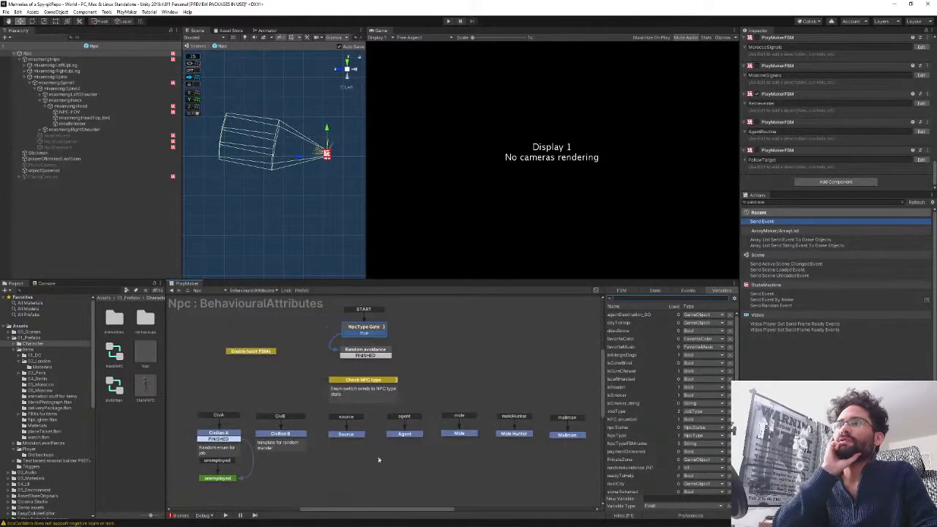
click(405, 435)
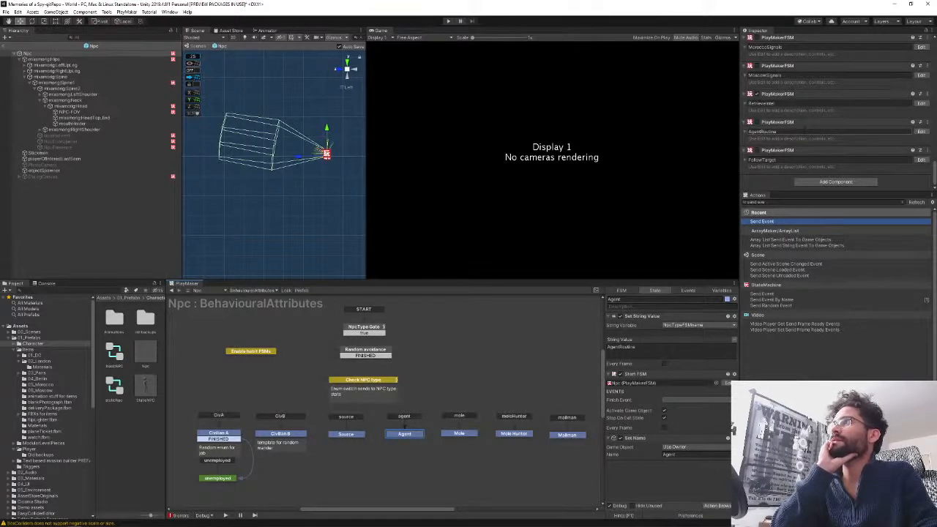
click(623, 347)
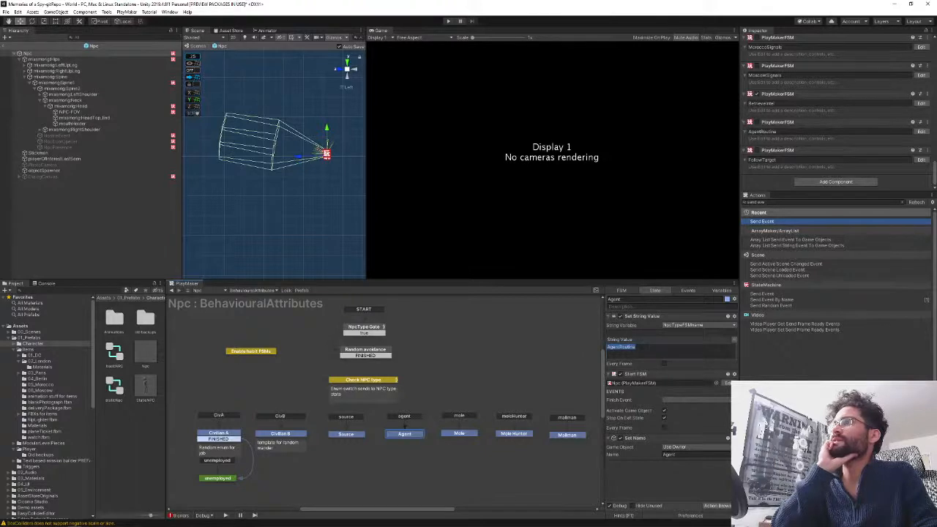
- Examine the Npc's AgentRoutine FSM, checking the target-to-follow test and the bools fetched in the Get variables state
click(260, 290)
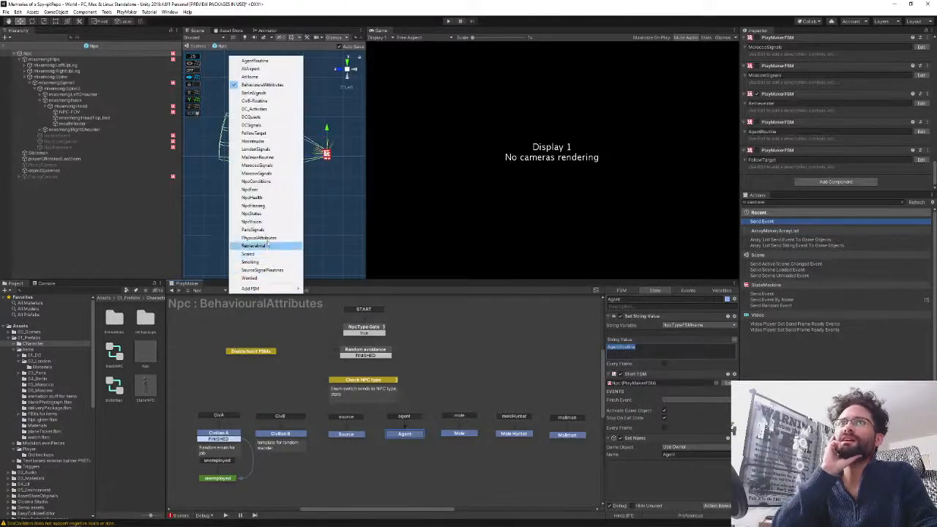
click(246, 61)
middle_drag(341, 412, 398, 262)
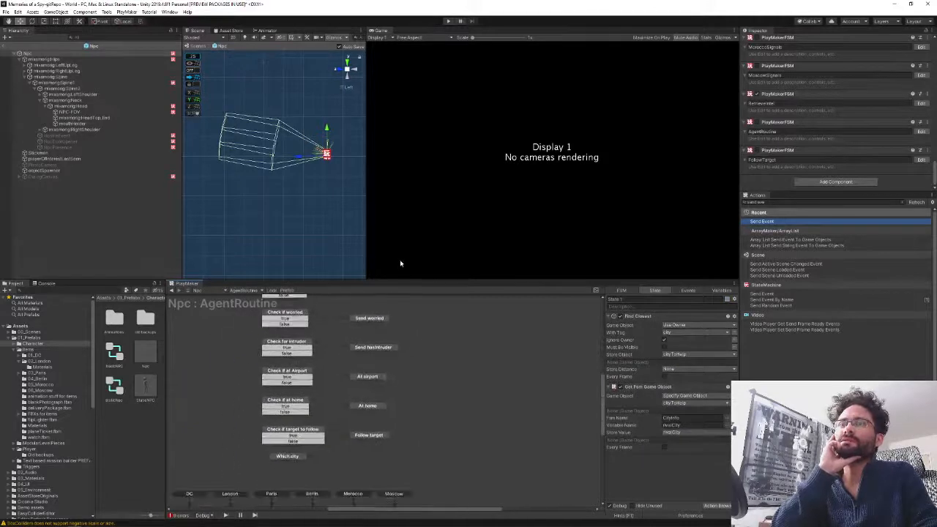
click(279, 432)
scroll(278, 425, up, 3)
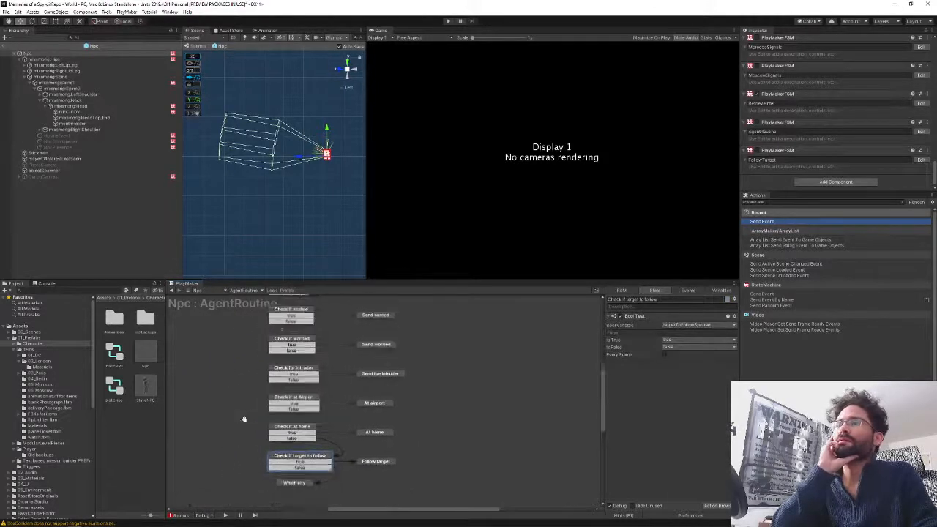
click(293, 323)
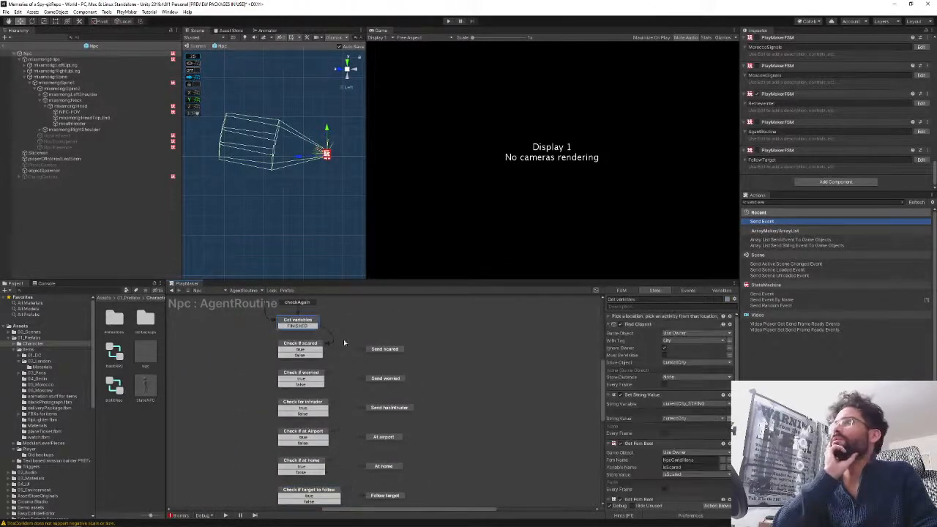
scroll(628, 423, down, 5)
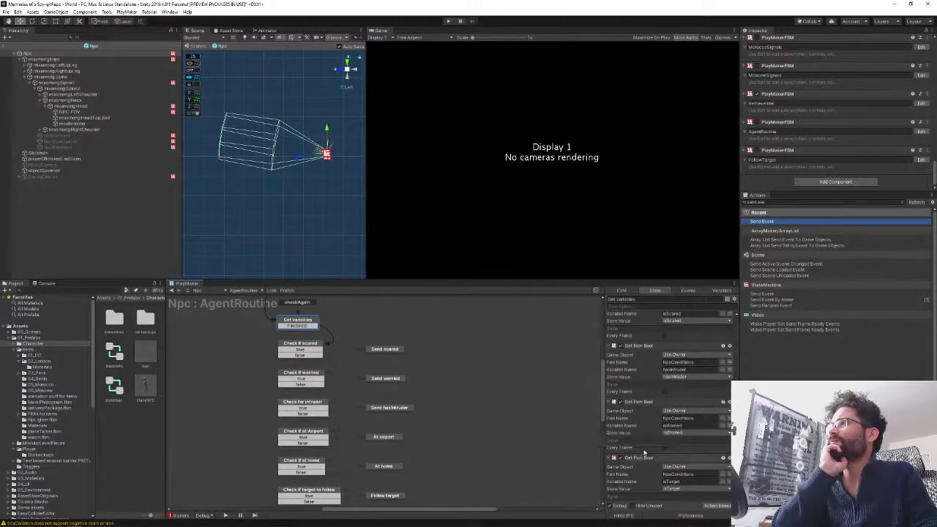
scroll(644, 452, down, 2)
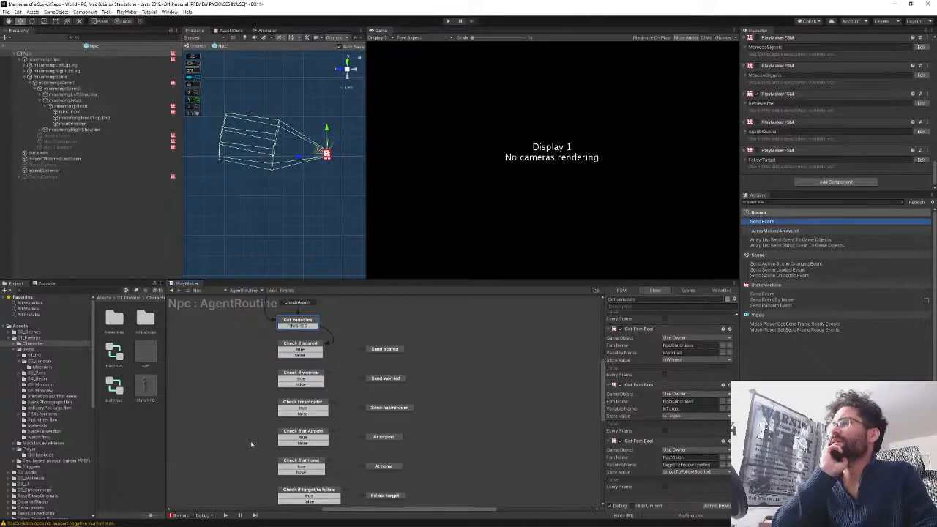
scroll(247, 359, down, 3)
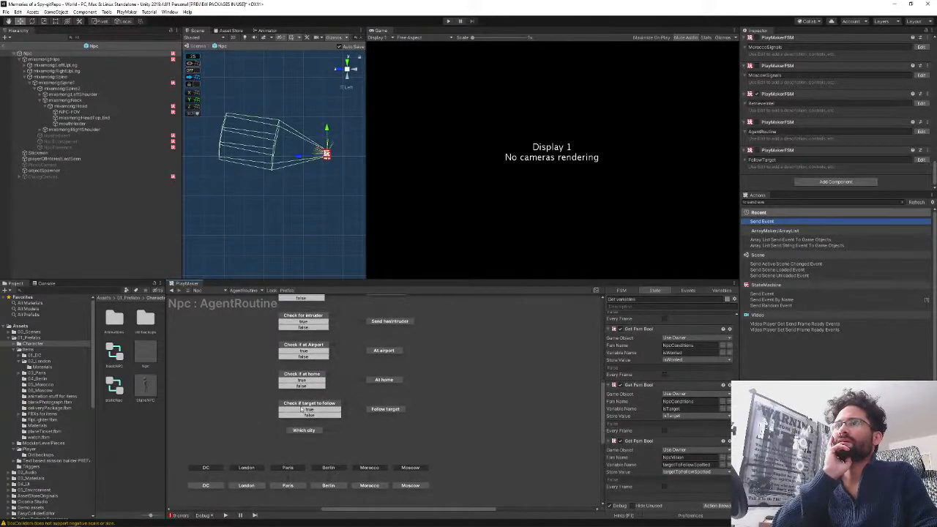
- Check the bool test in Check if target to follow, and open the FSM started by the Follow target state
click(297, 407)
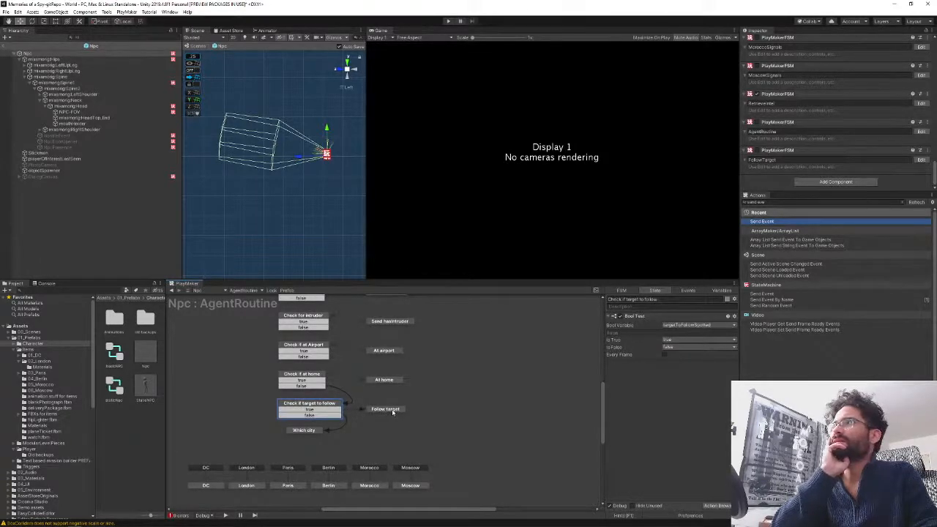
click(384, 410)
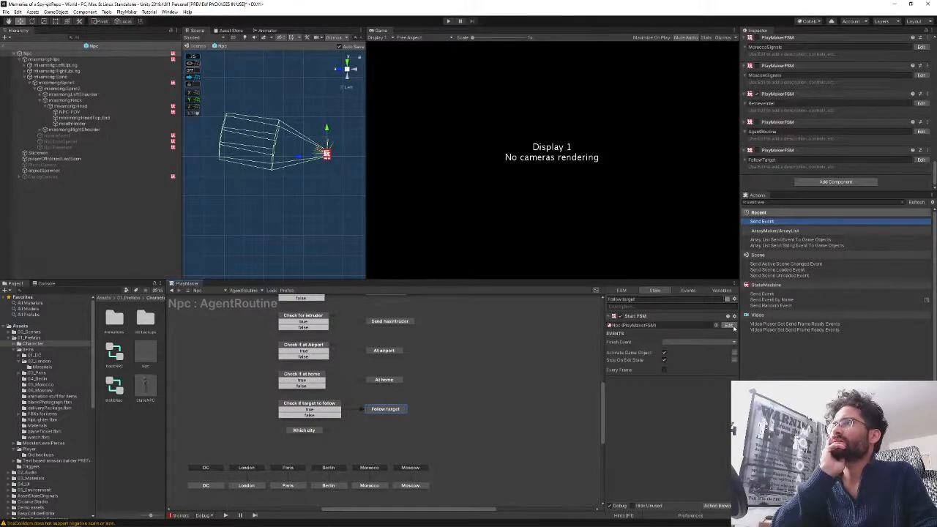
click(730, 325)
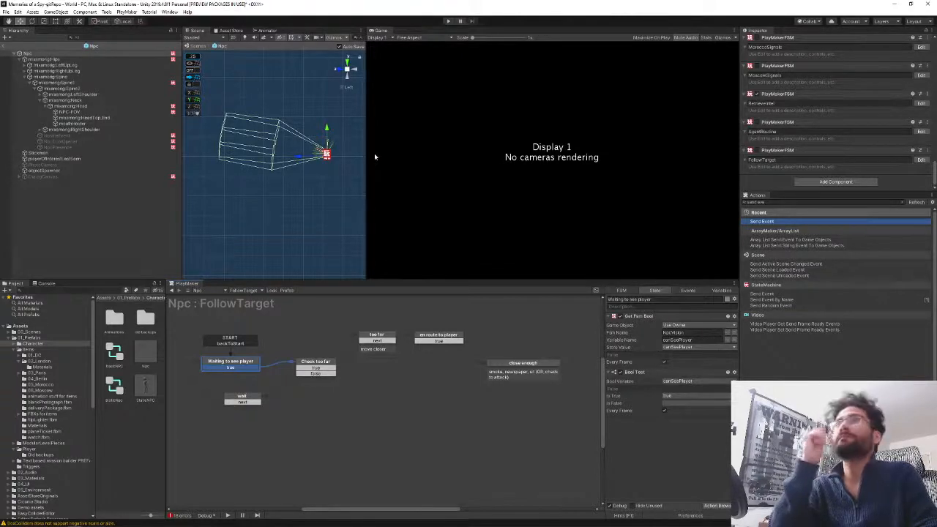
- Leave the Npc prefab, run the World scene and inspect the rivalCity input on London's CityInfo component
click(6, 48)
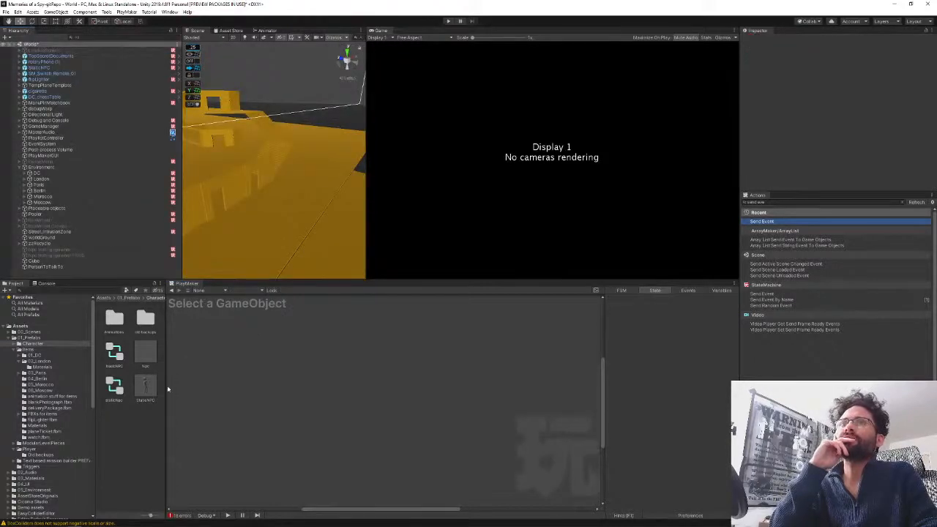
click(450, 21)
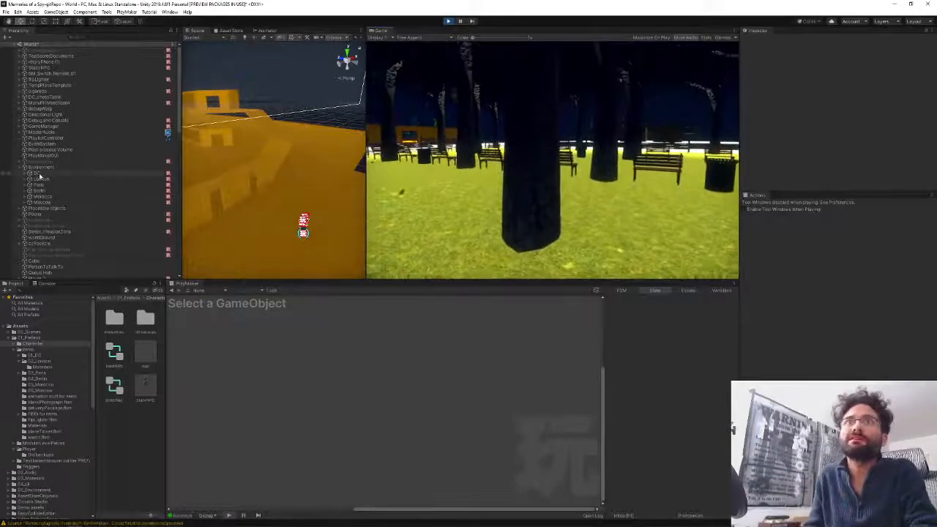
click(36, 172)
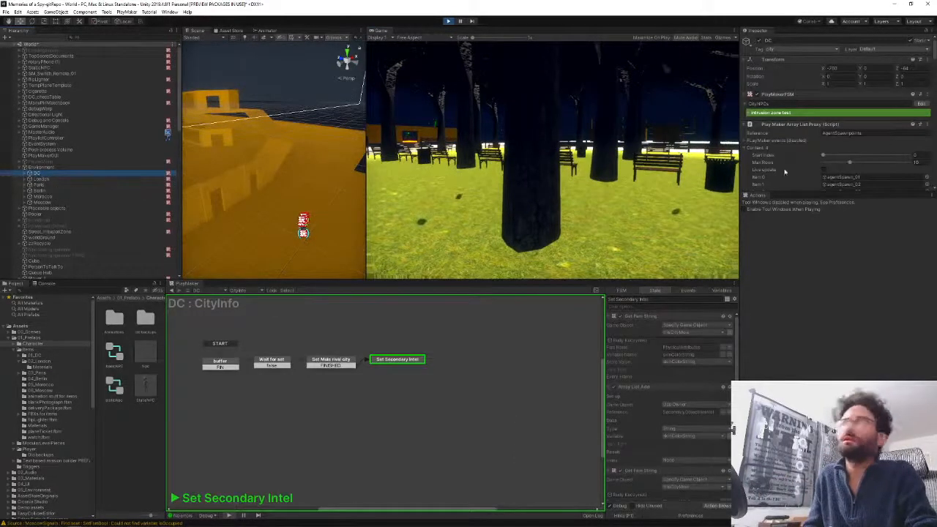
click(43, 179)
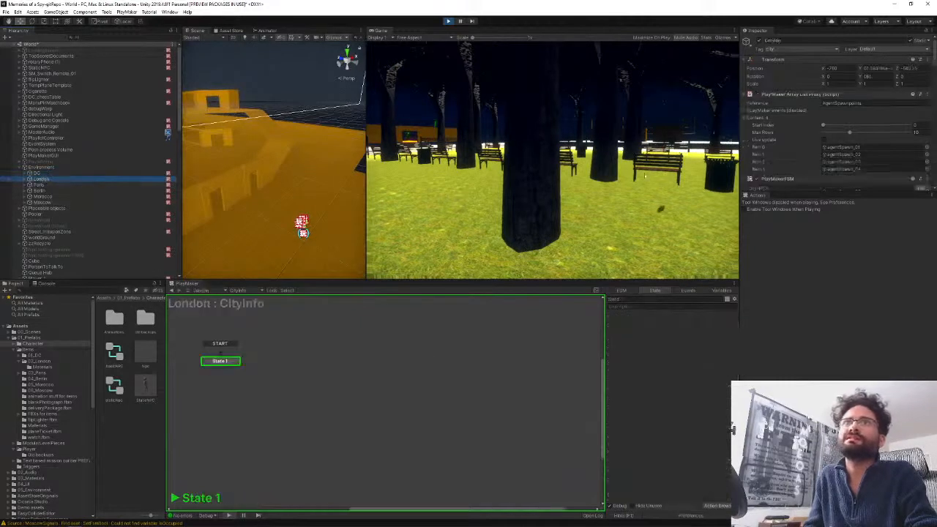
scroll(806, 137, down, 3)
scroll(807, 137, down, 3)
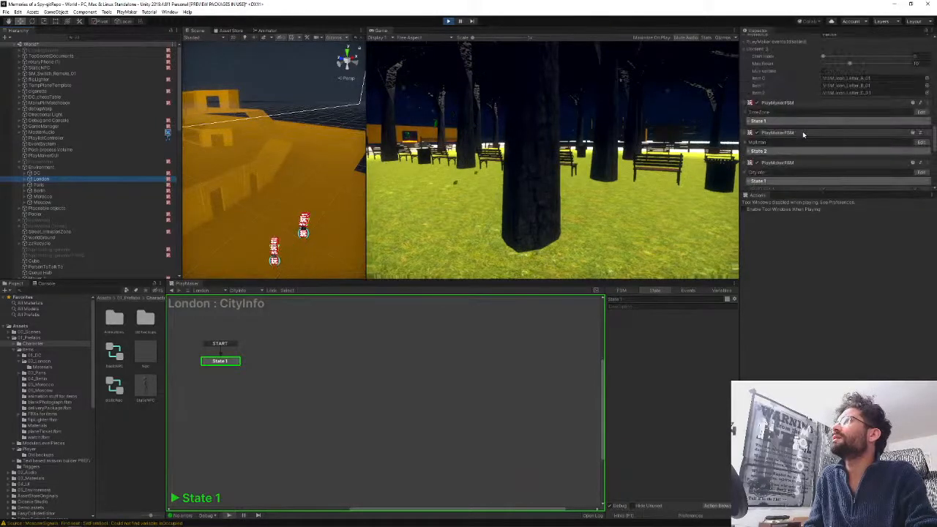
scroll(803, 132, down, 2)
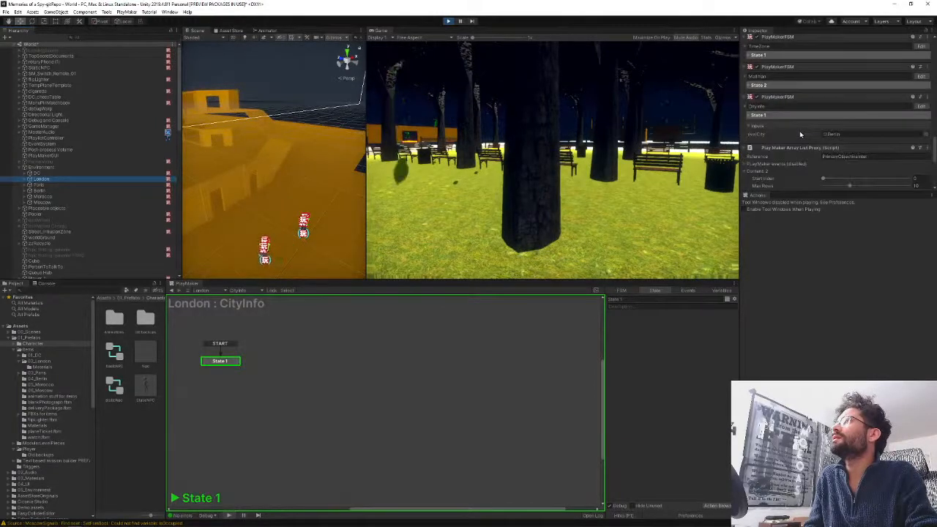
- Check the runtime rivalCity values on the CityInfo components of Paris, Berlin, Morocco and Moscow
click(38, 186)
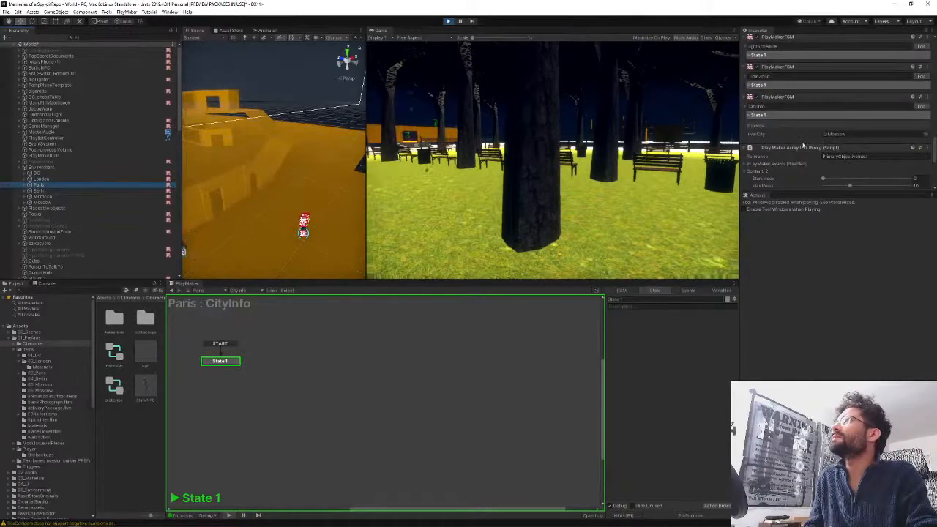
click(37, 192)
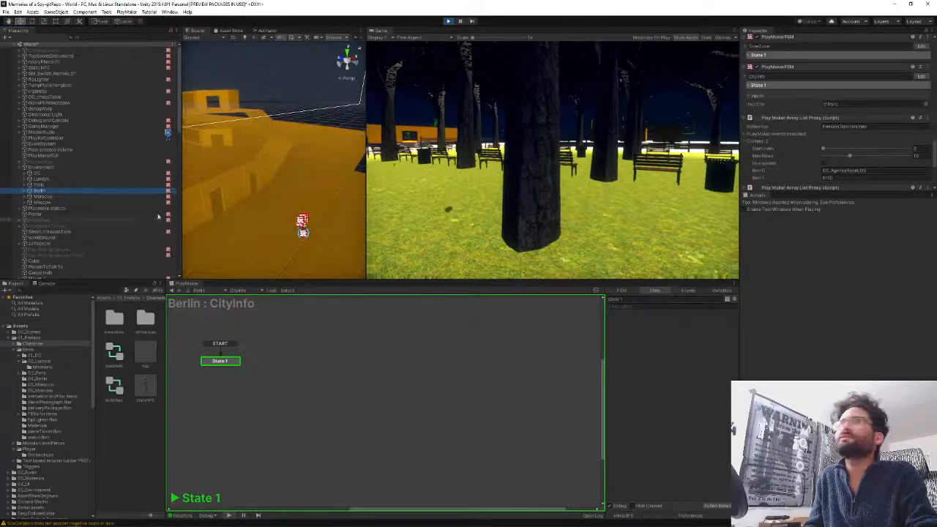
key(Down)
key(Down)
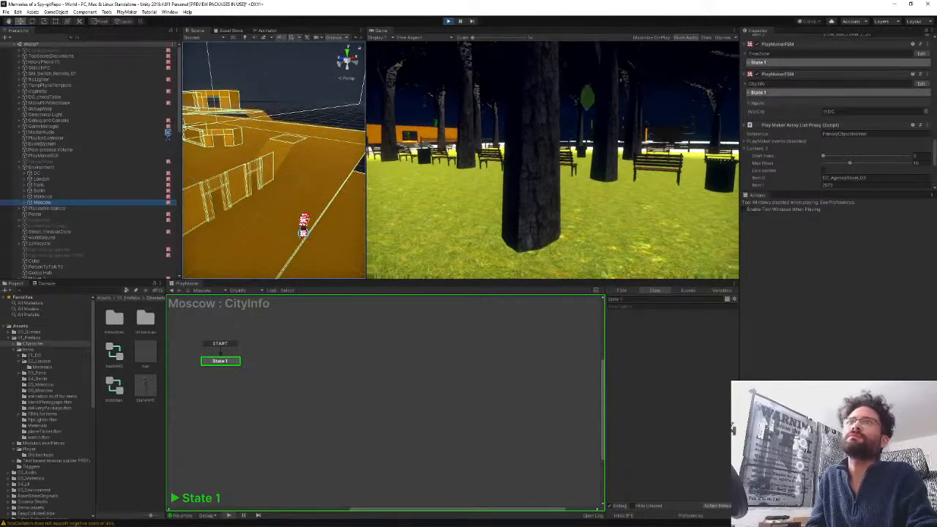
- Deselect the city, warp the player with the in-game playerWarp console command and walk up to the nearby NPCs
click(147, 419)
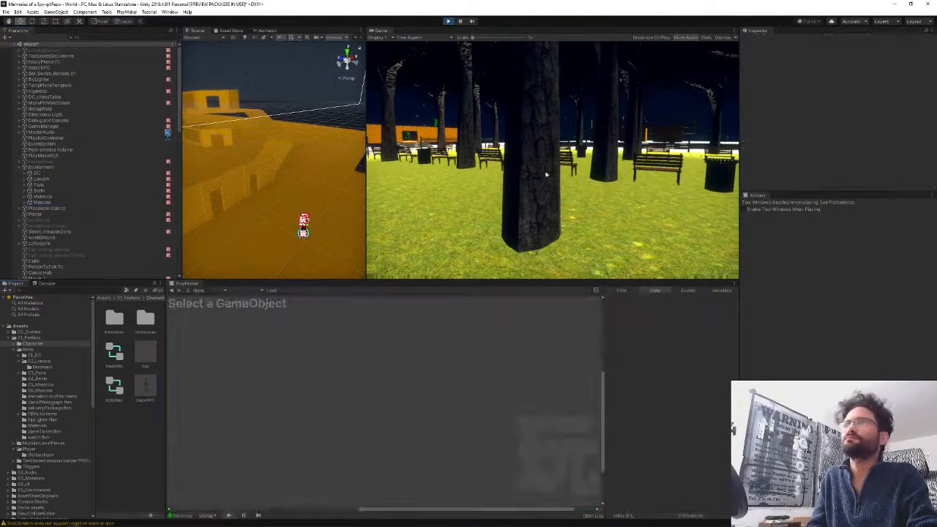
click(547, 173)
key(grave)
text(playerWarp)
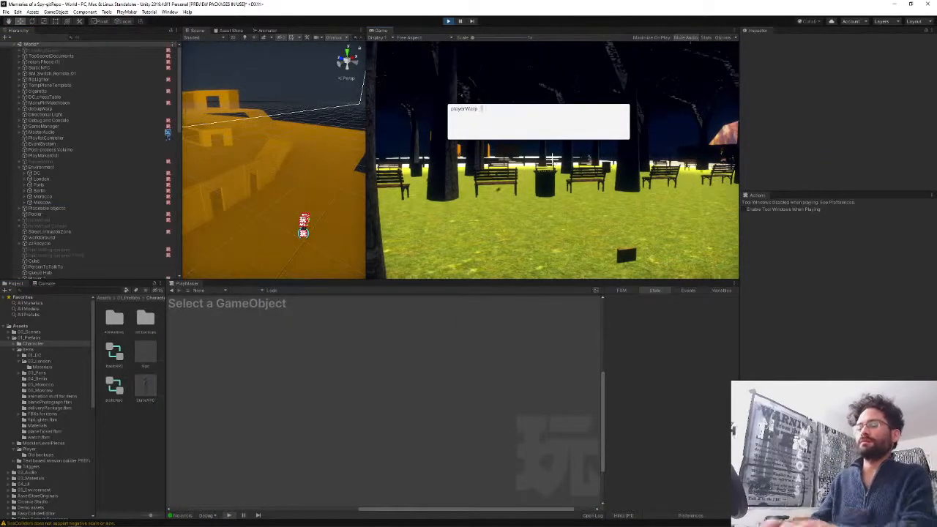
key(Return)
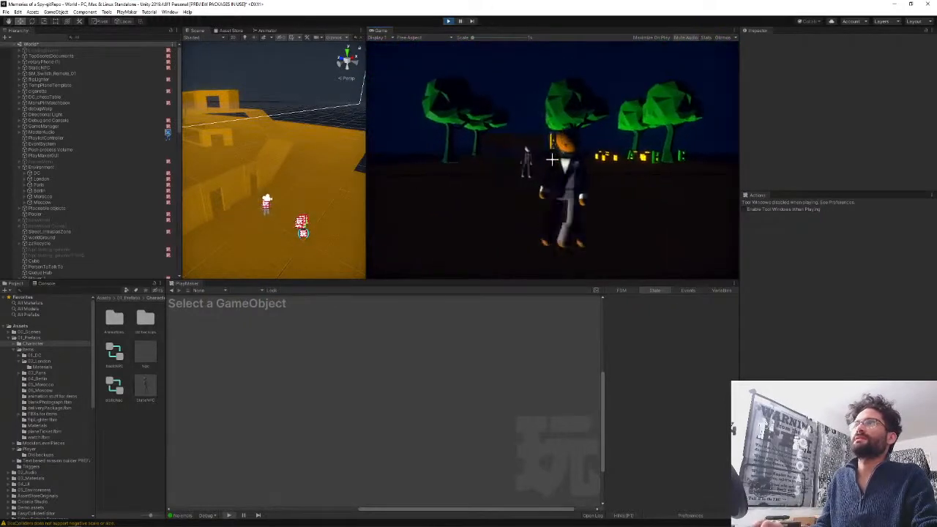
key(w)
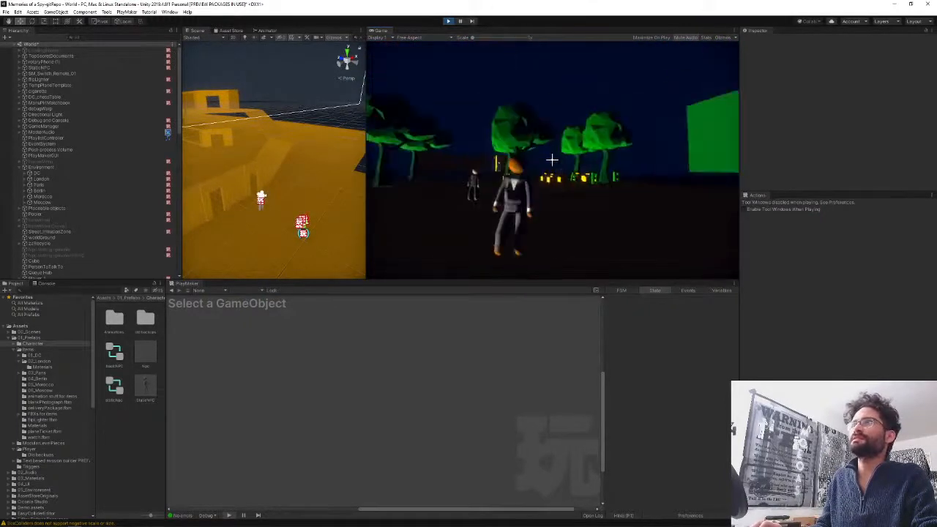
key(w)
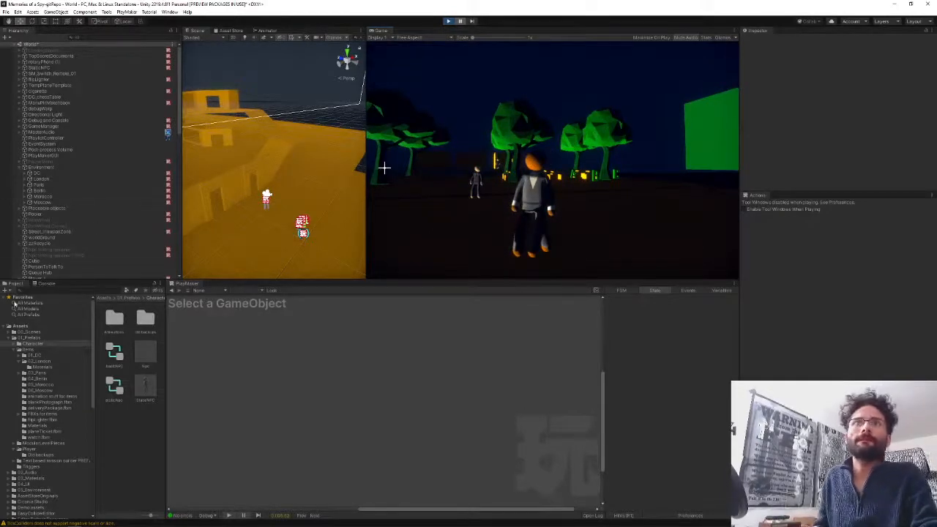
- Locate the agent stored in Moscow's Moscow_agents array list and select that Agent object in the scene
click(48, 202)
scroll(779, 153, down, 5)
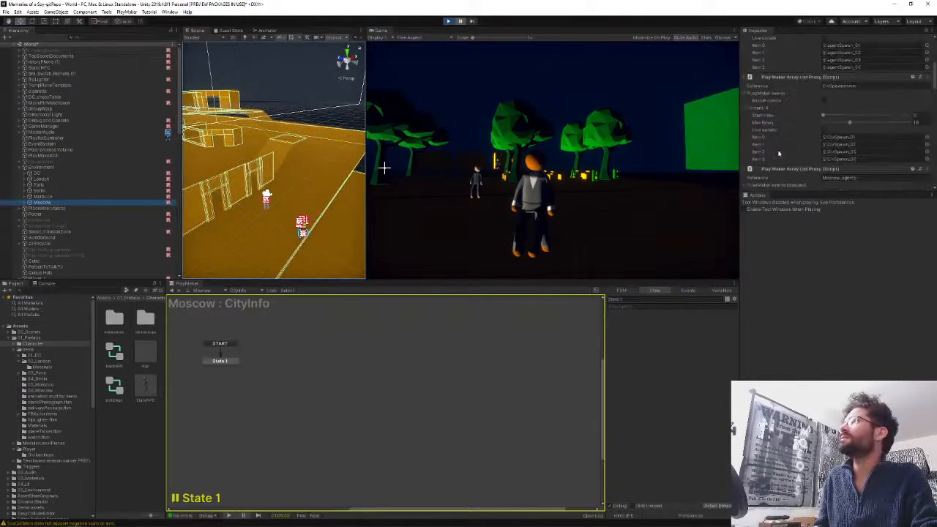
click(744, 127)
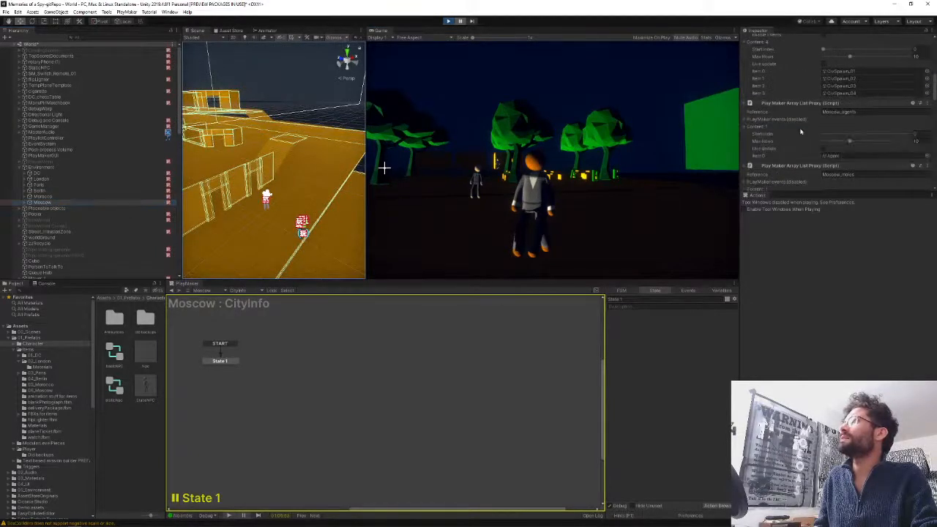
click(862, 156)
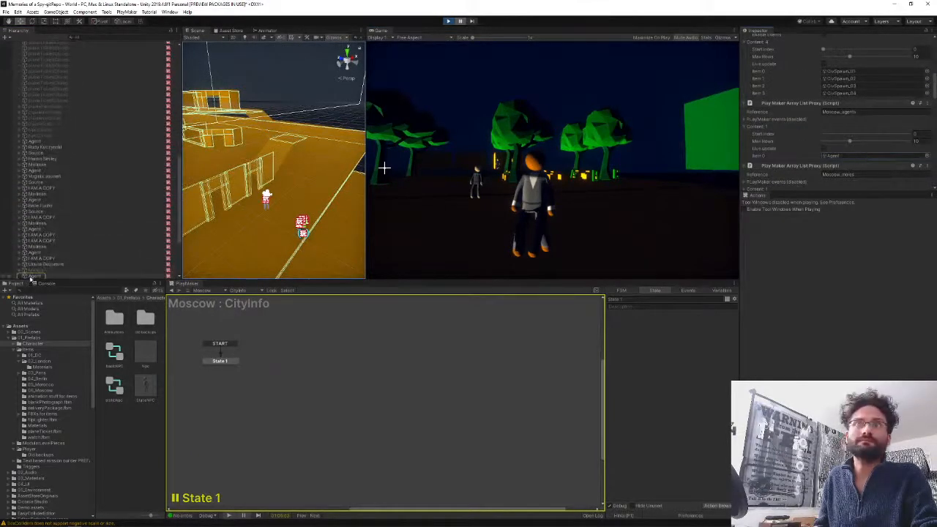
click(33, 276)
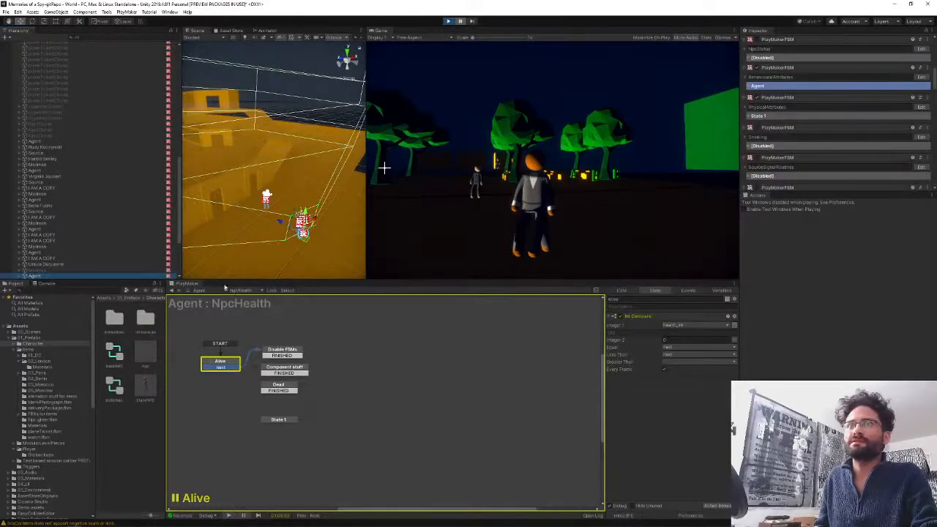
- Open the Moscow agent's AgentRoutine FSM and inspect its Which city switch and the DC state's Start FSM action
click(242, 290)
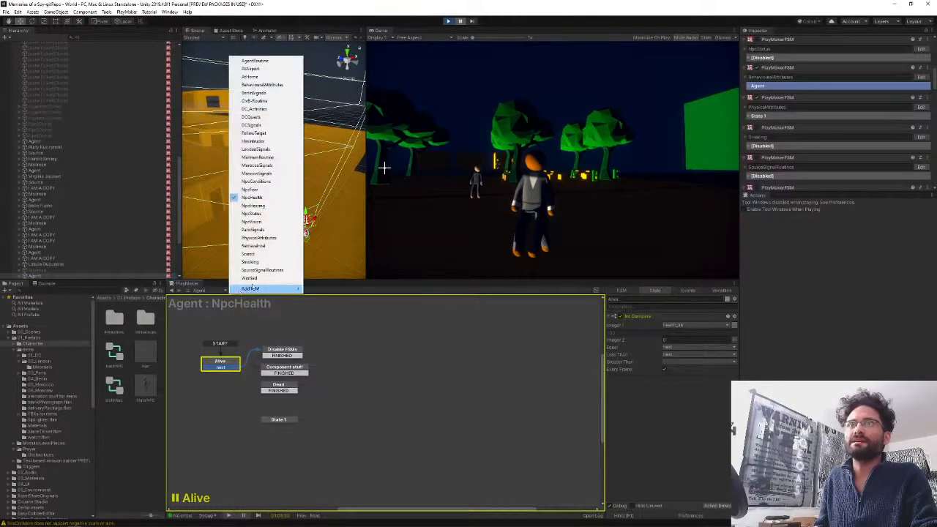
click(251, 61)
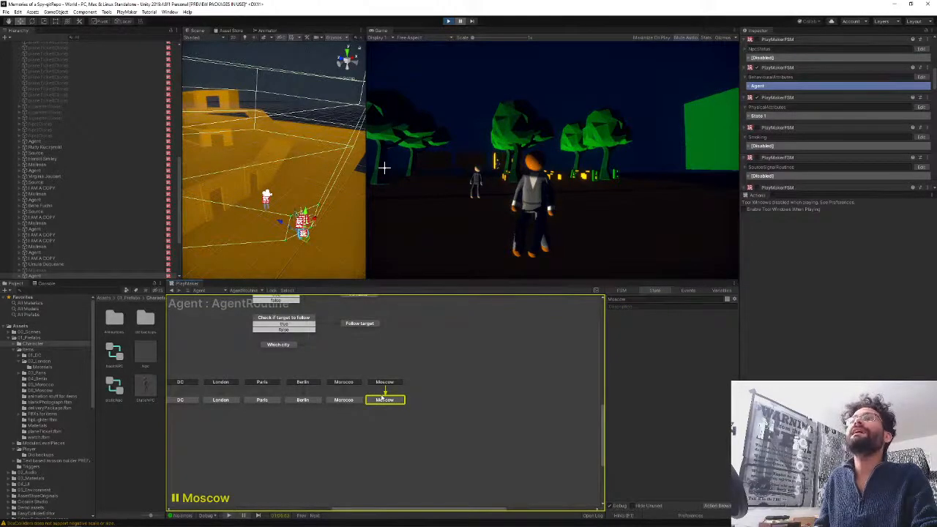
middle_drag(214, 349, 317, 346)
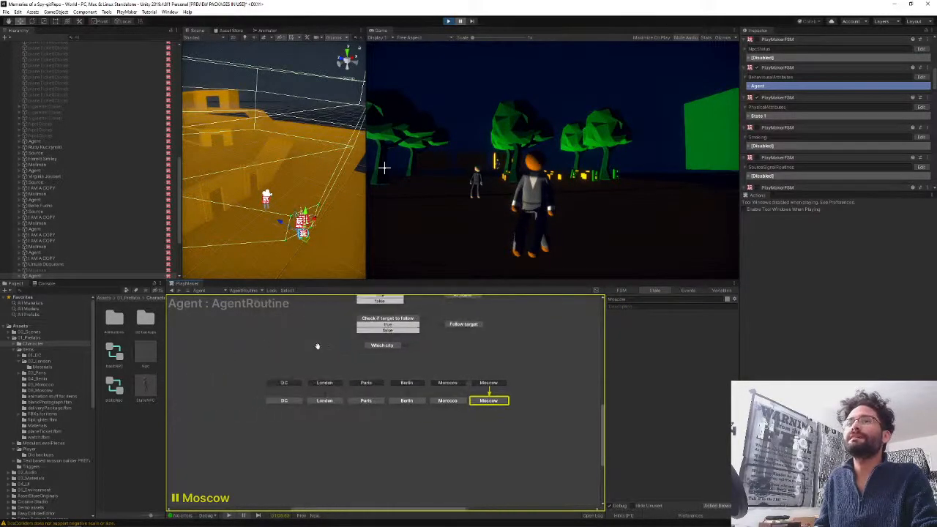
click(380, 348)
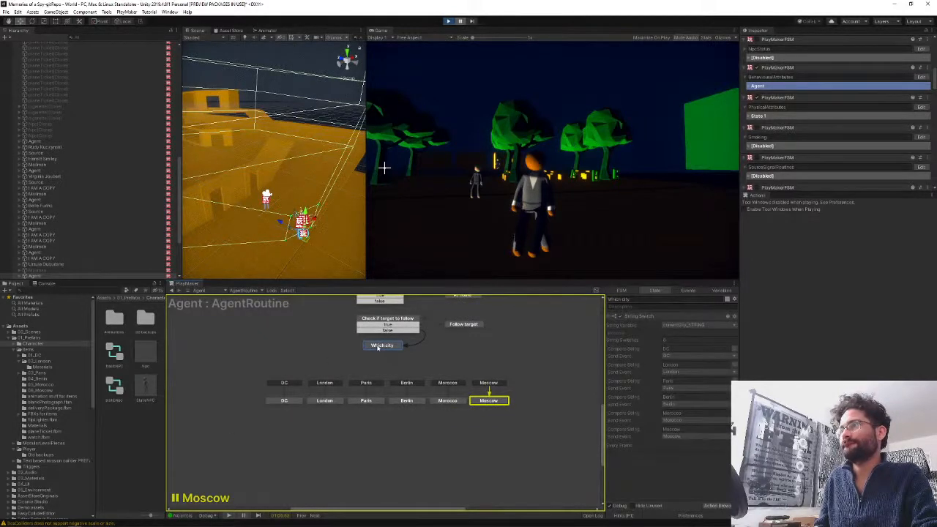
click(284, 402)
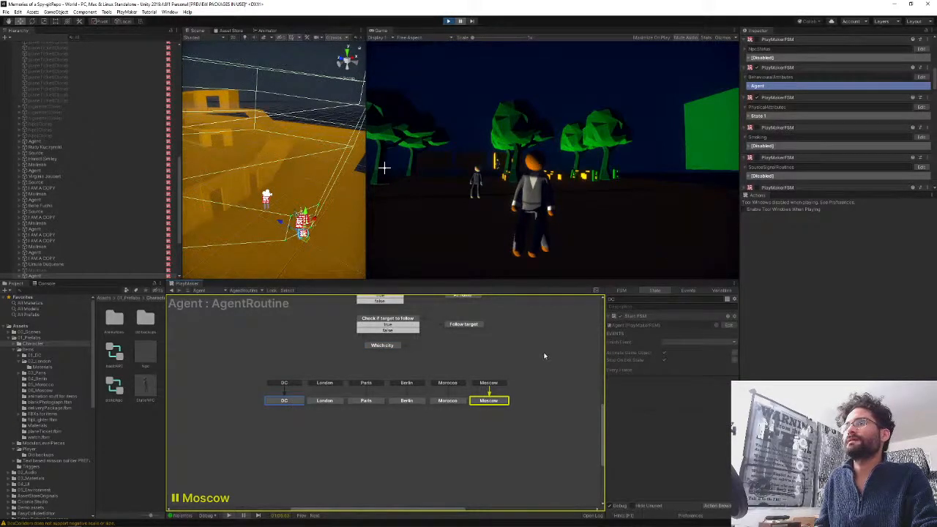
middle_drag(544, 356, 533, 377)
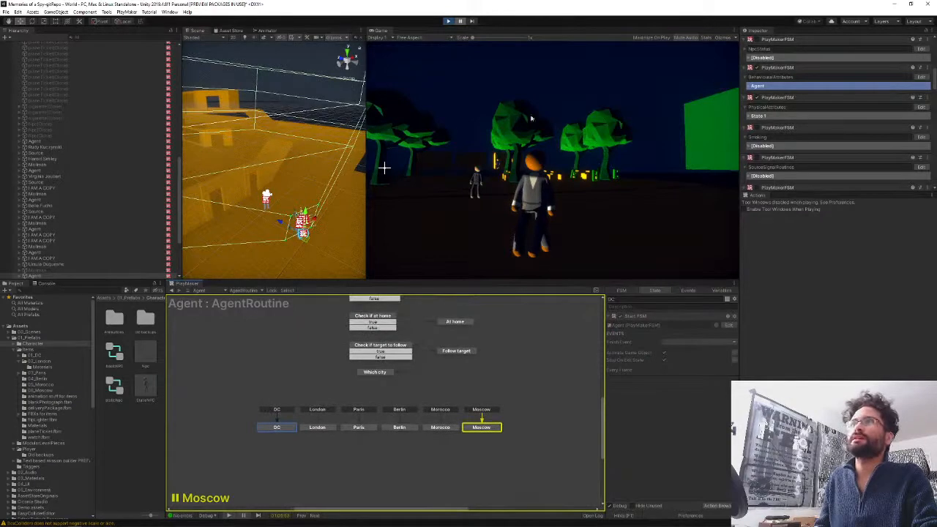
- Let the game run briefly, pause it again and review the check states of the AgentRoutine FSM
key(ctrl+shift+p)
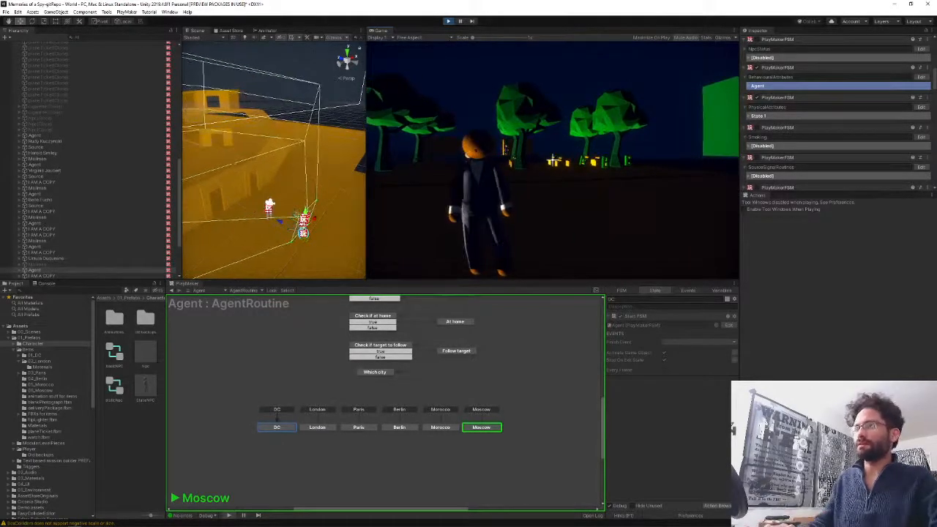
key(ctrl+shift+p)
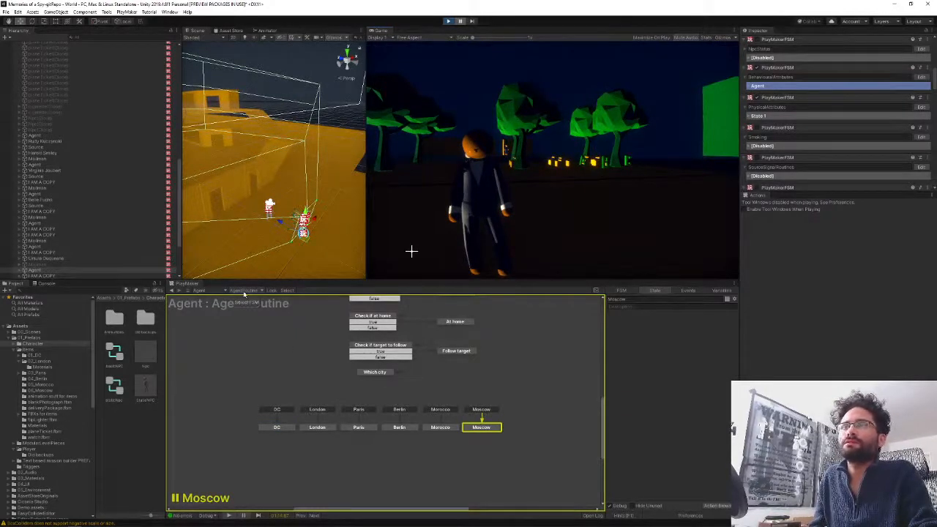
middle_drag(293, 330, 325, 475)
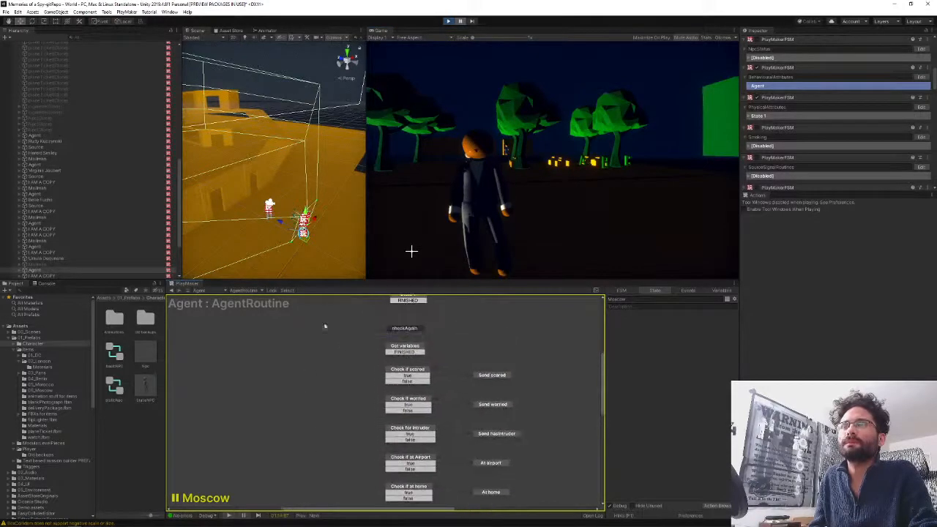
- Inspect the Initialization check state in the agent's SourceSignalRoutines FSM
click(247, 290)
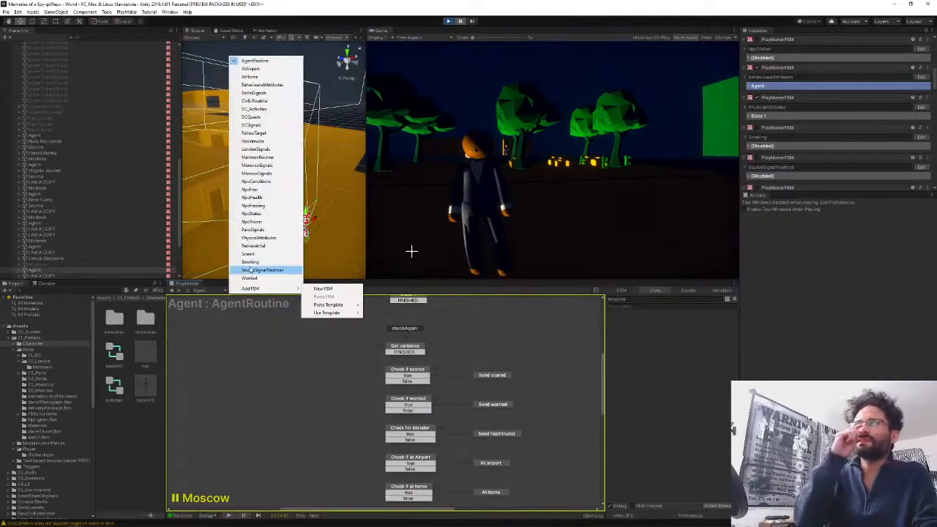
click(251, 269)
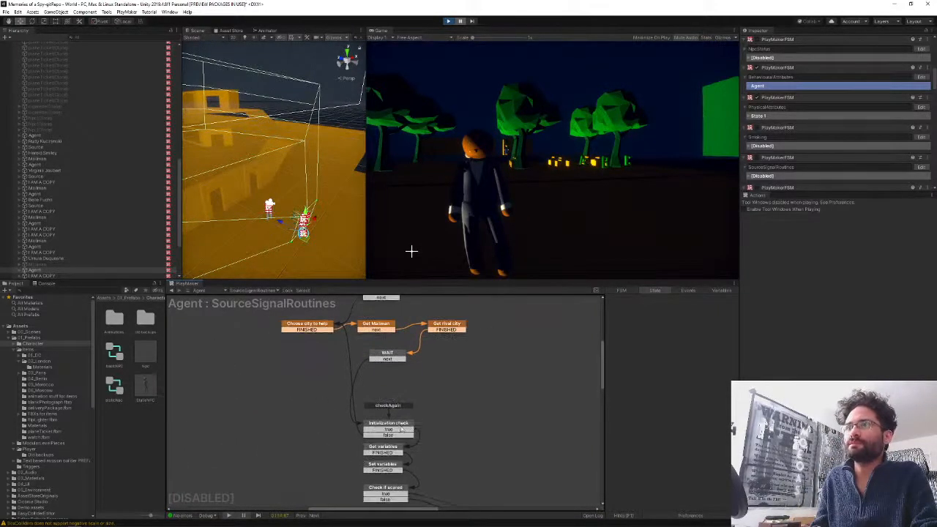
click(399, 427)
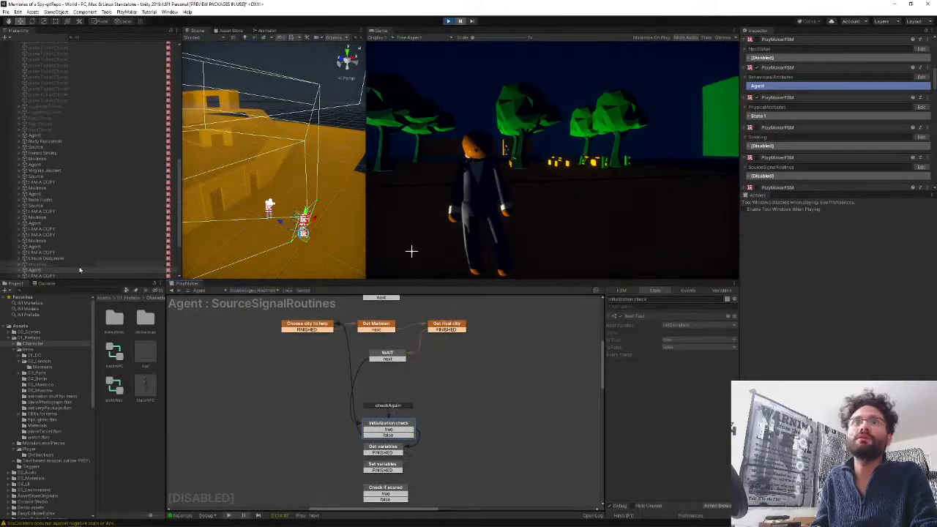
- Expand the agent's rig down to the head, select its NPC-FOV object and review the actions of the NpcSensor FSM
click(20, 271)
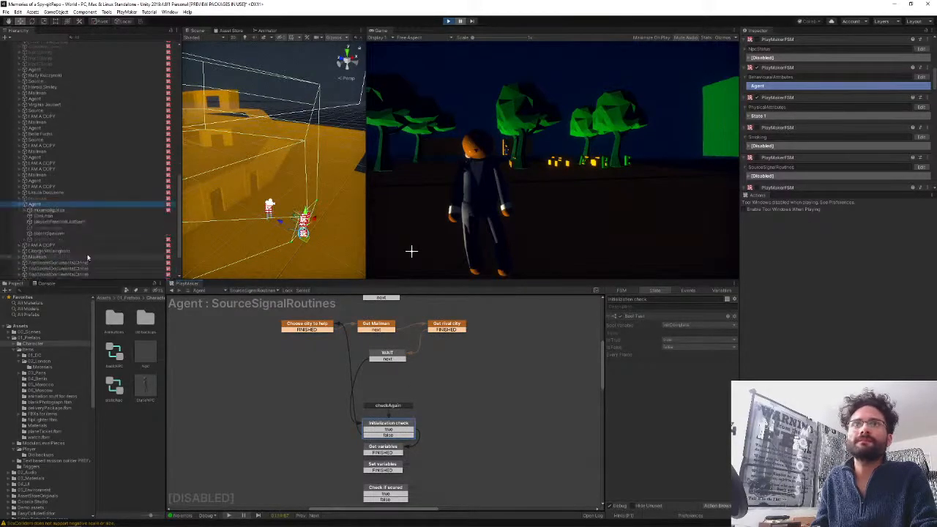
click(25, 210)
click(29, 229)
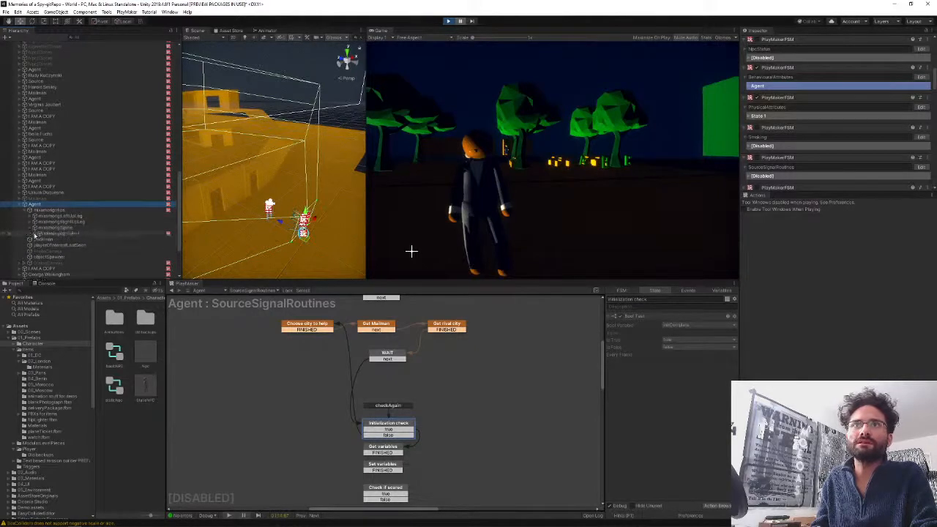
click(35, 234)
click(40, 239)
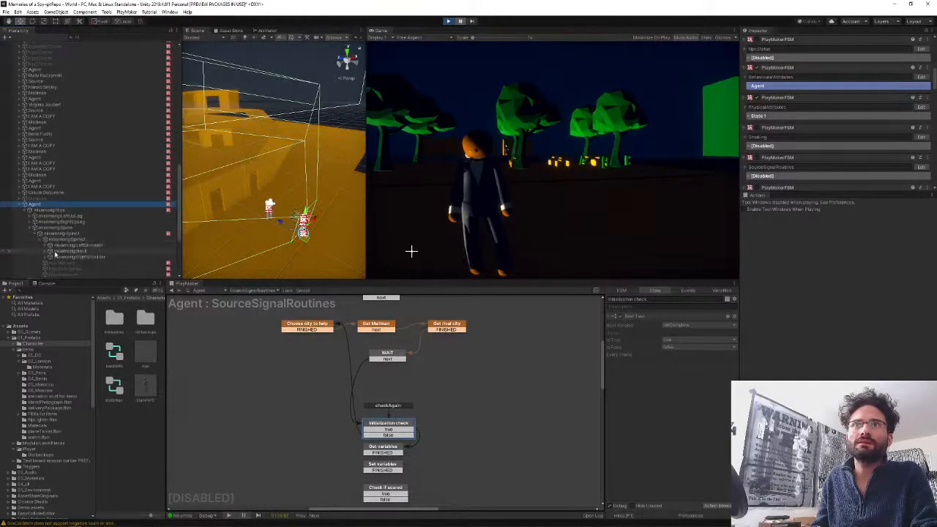
click(45, 252)
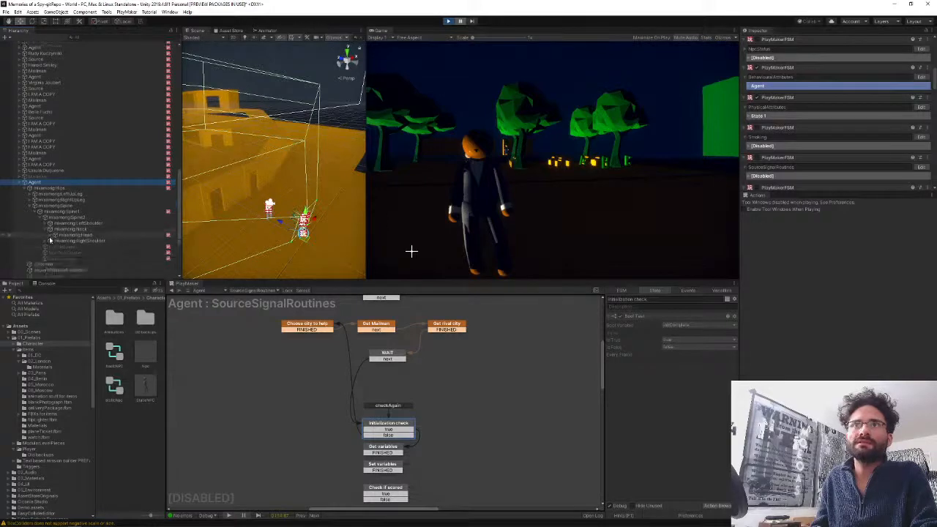
click(50, 236)
click(73, 240)
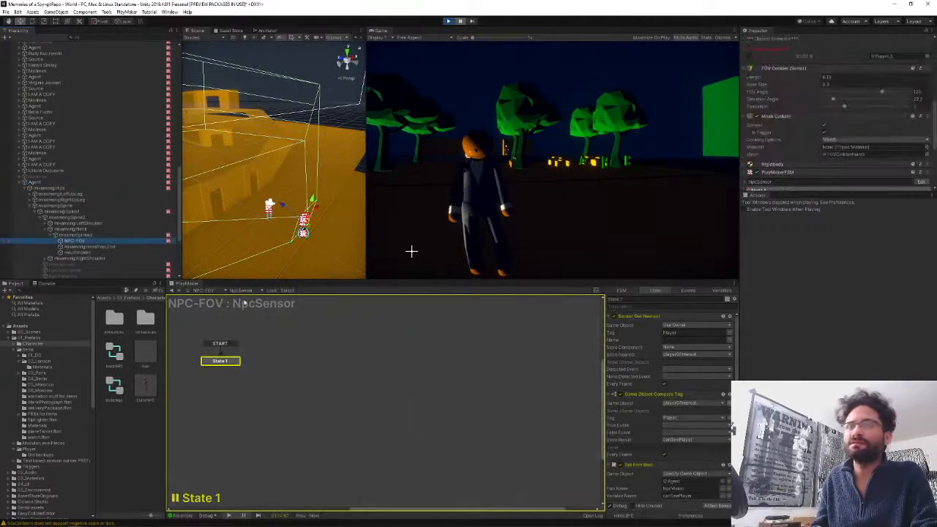
scroll(666, 421, down, 3)
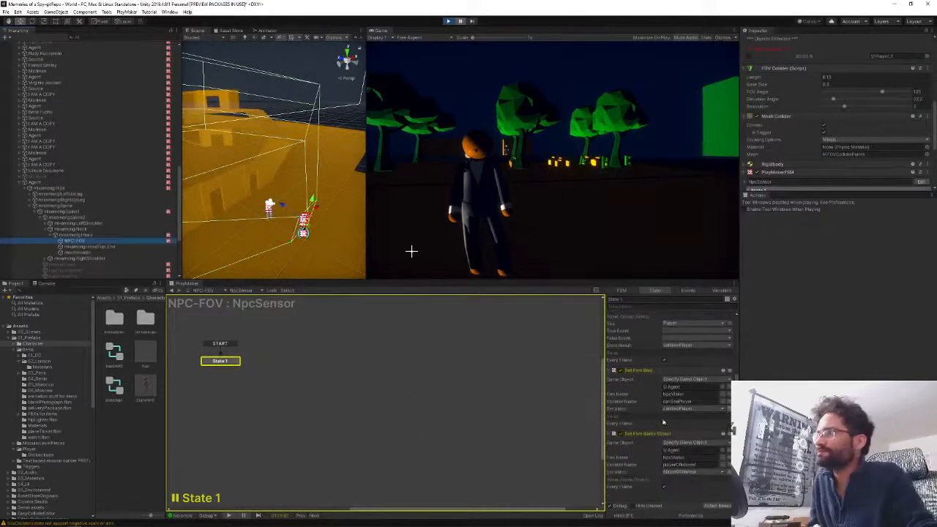
- Examine the Check for rival state's actions in the NPC-FOV object's SpottingTargetToFollow FSM
click(235, 292)
click(235, 291)
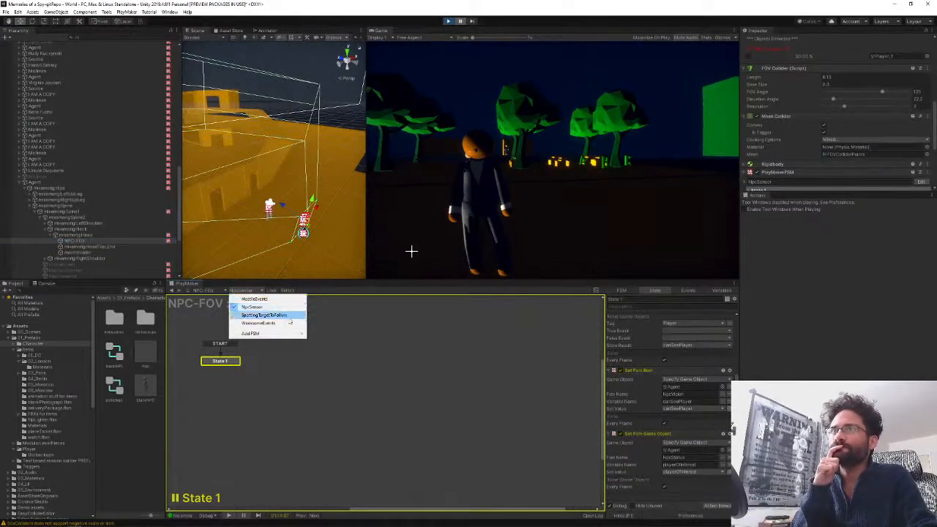
click(265, 315)
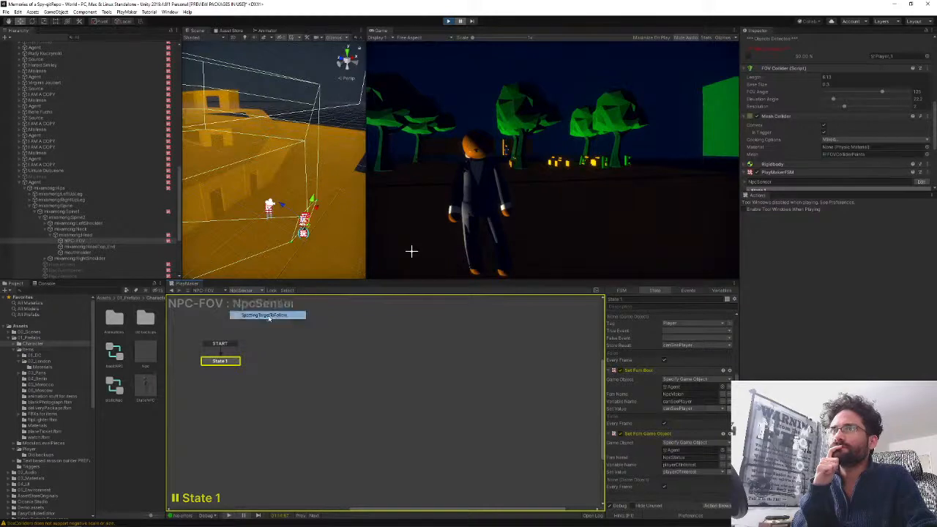
scroll(655, 394, down, 5)
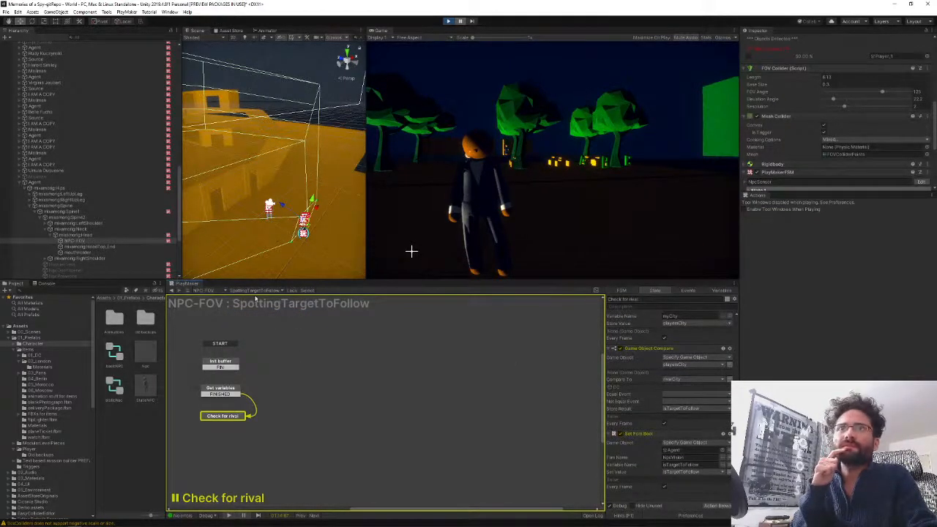
- Return to the Agent object and examine the Player not in view and Get variables states of its NpcVision FSM
click(43, 183)
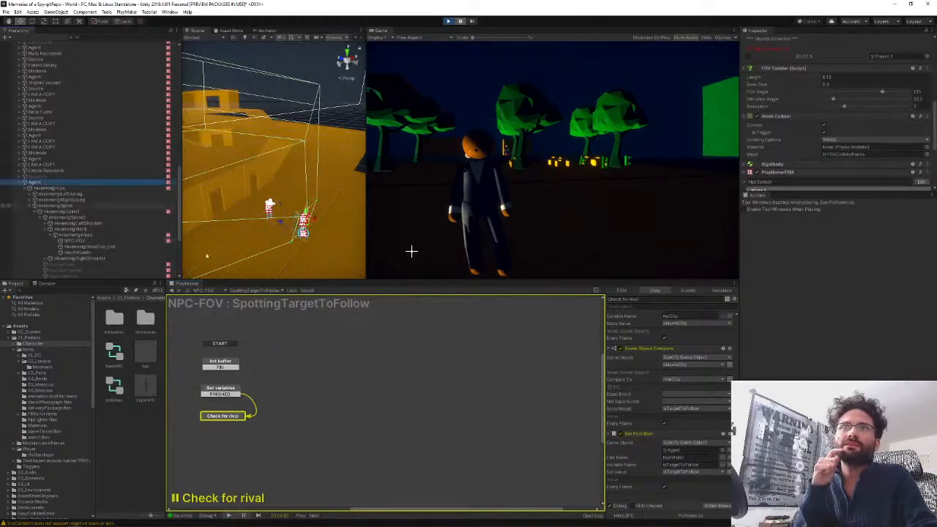
click(196, 291)
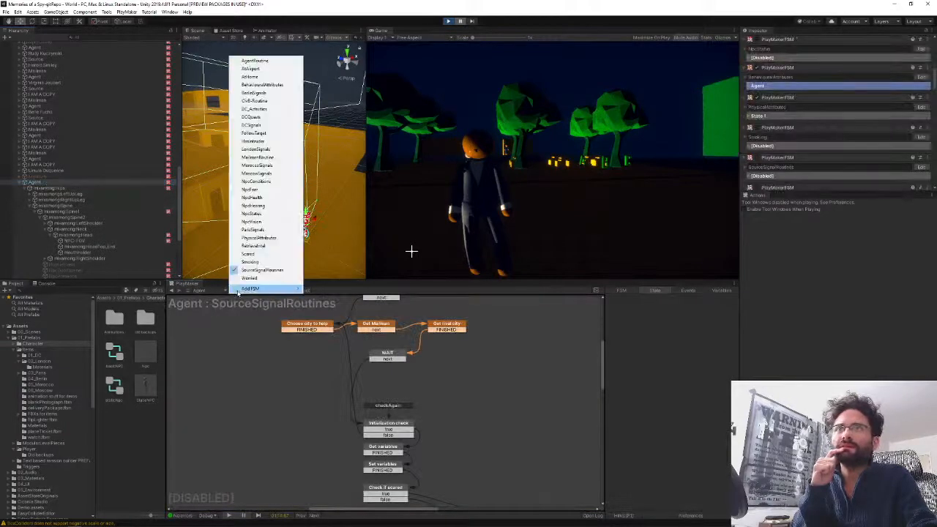
click(253, 222)
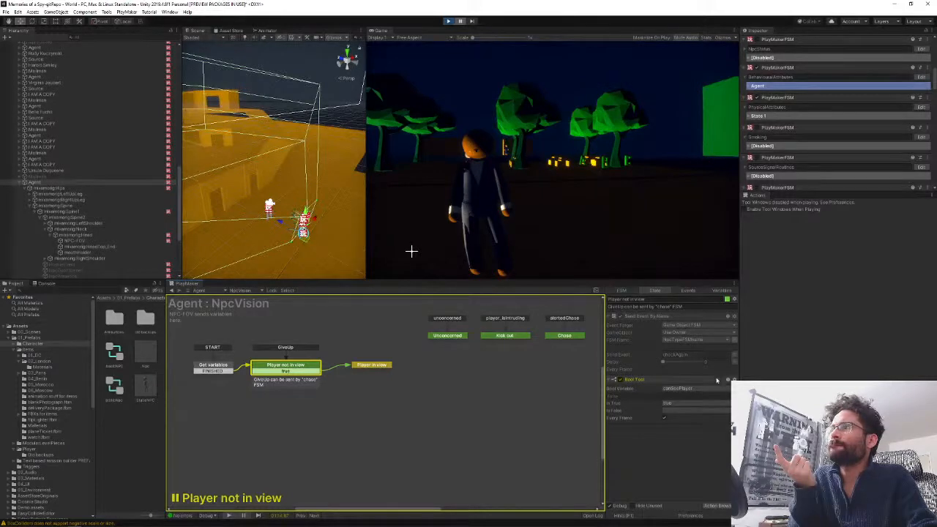
click(219, 371)
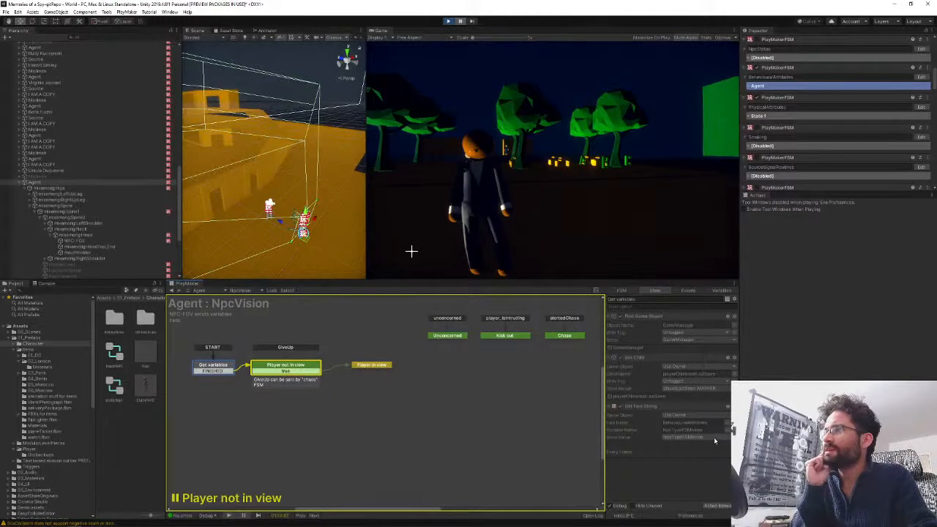
- Inspect the NpcType Gate, Random avoidance and Agent states in the agent's BehaviouralAttributes FSM
click(244, 291)
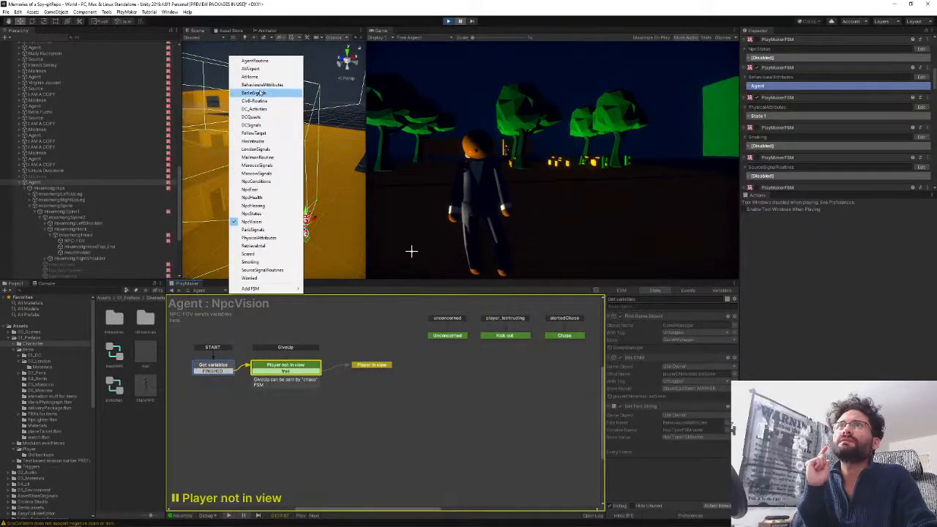
click(262, 84)
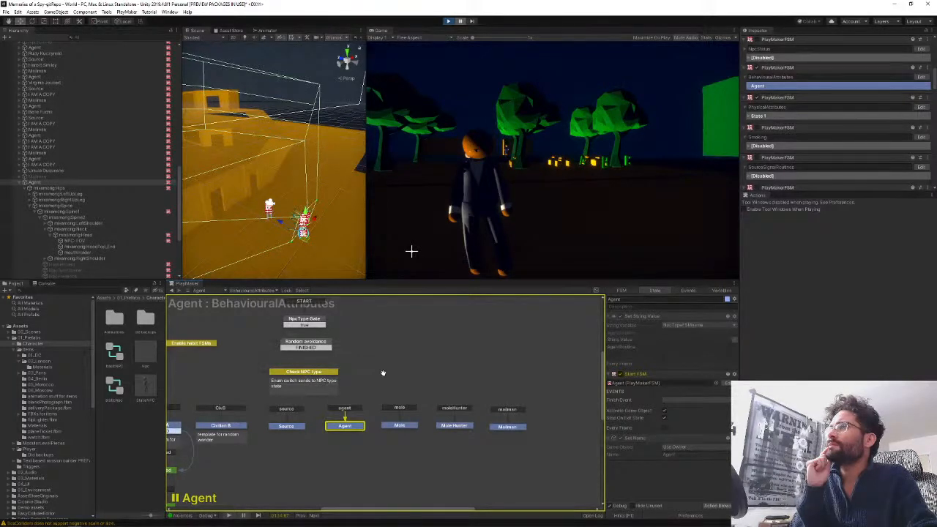
click(328, 356)
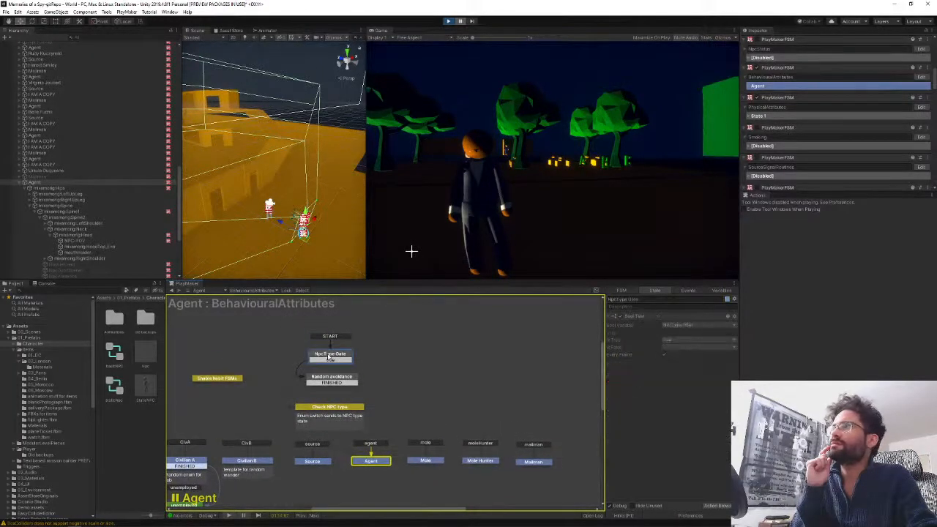
click(328, 382)
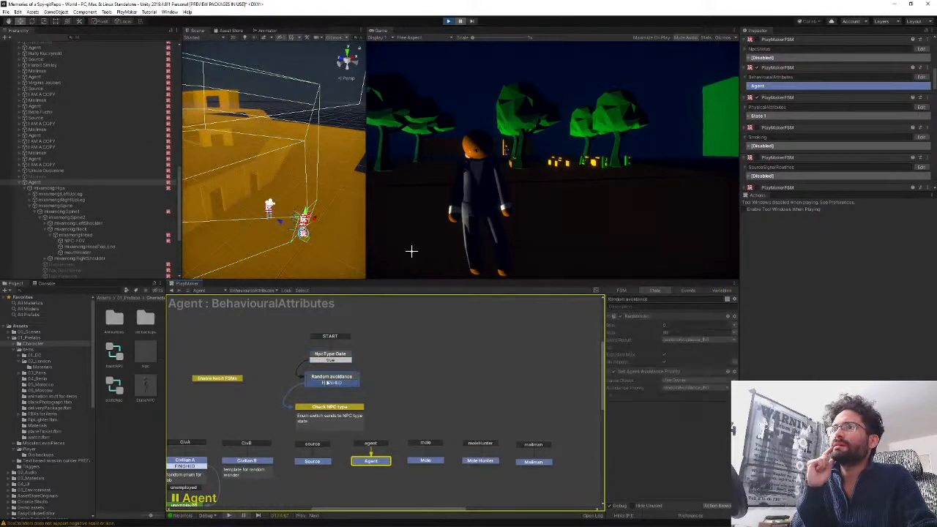
click(373, 463)
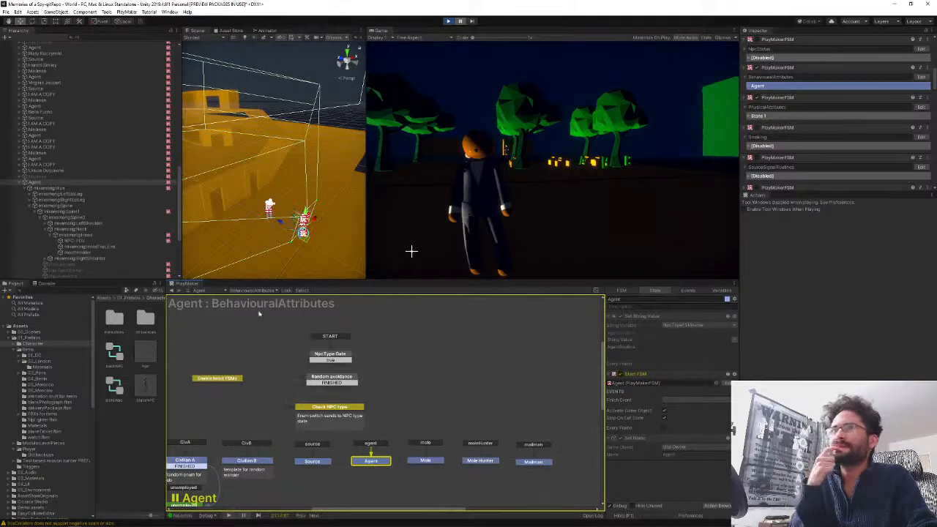
- Go back to the NpcVision FSM and recheck the actions of its Get variables state
click(249, 290)
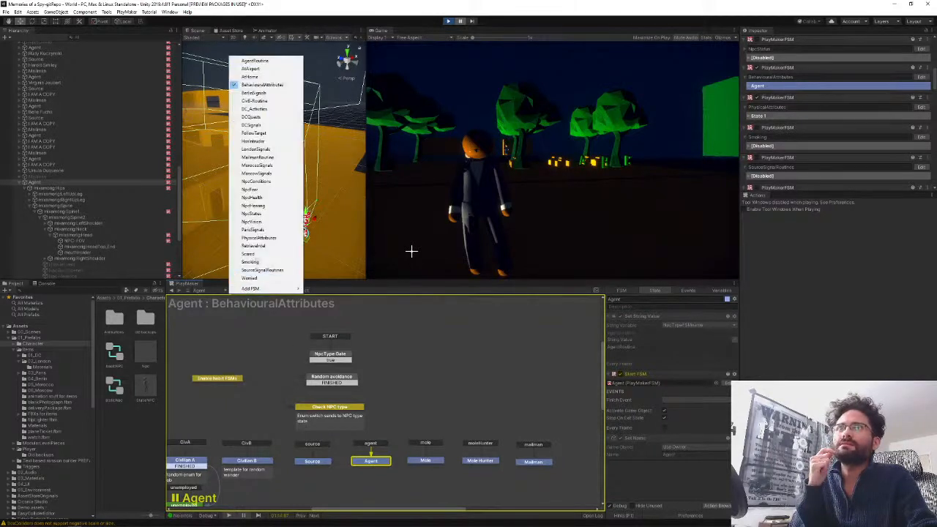
click(253, 221)
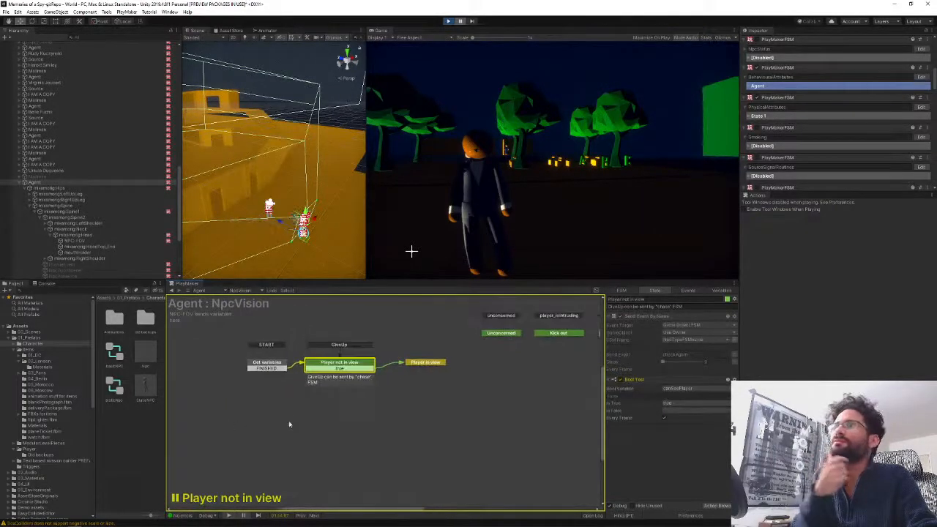
click(279, 364)
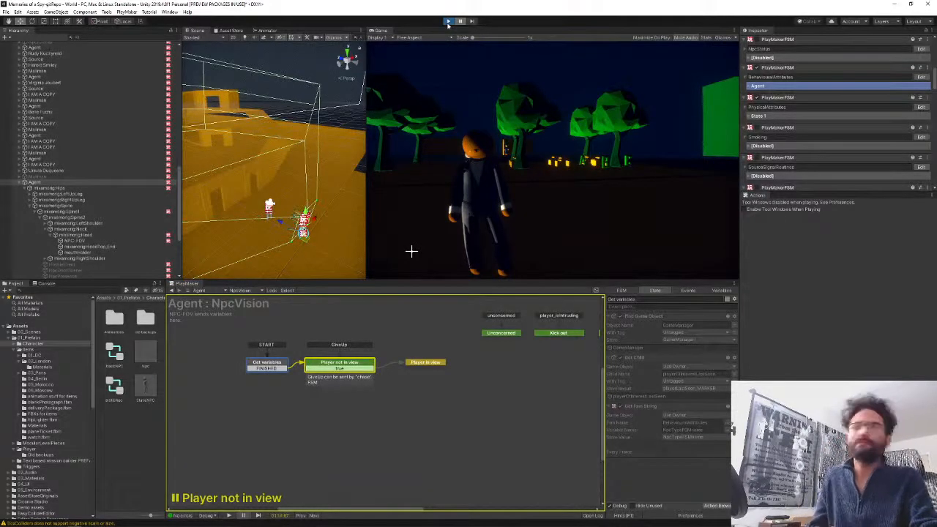
- Stop play mode and open the Npc prefab from the Character folder for editing
click(448, 22)
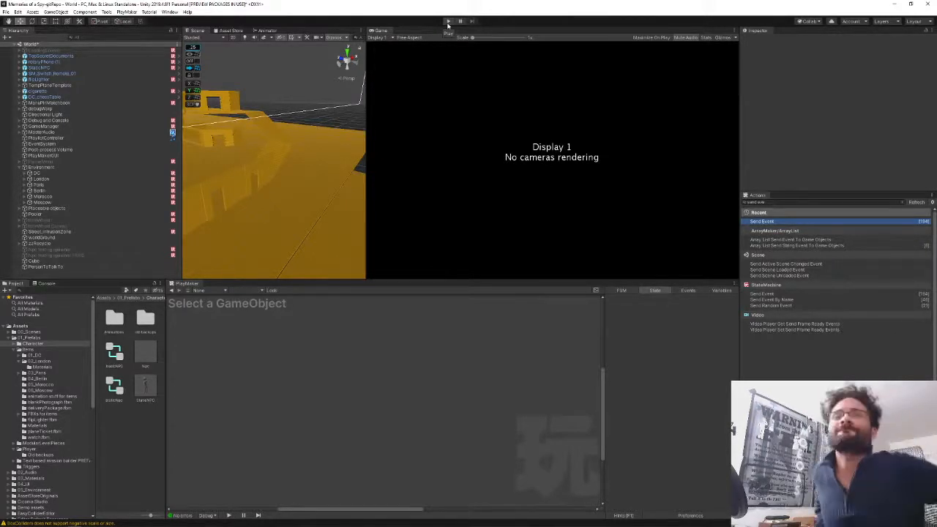
double_click(147, 350)
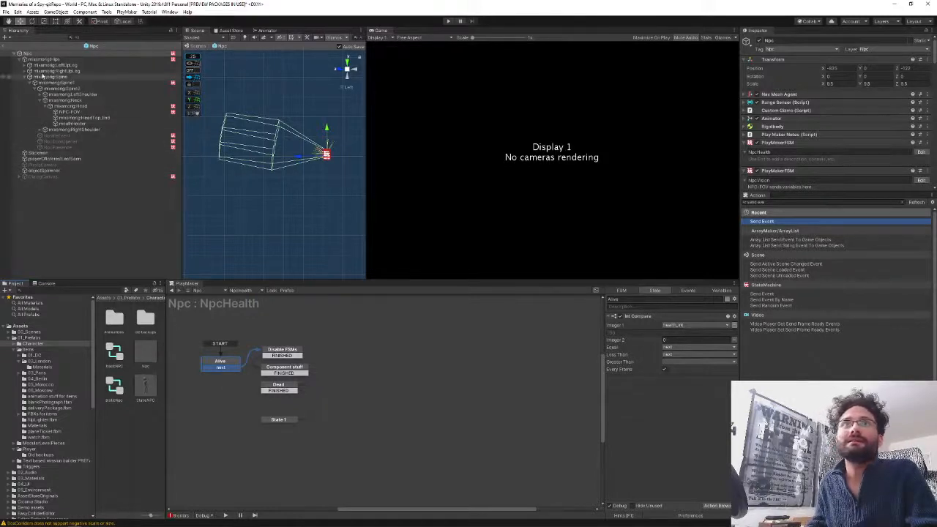
- Open the Npc prefab's NpcVision FSM and add a new state in the free space before Get variables
click(253, 292)
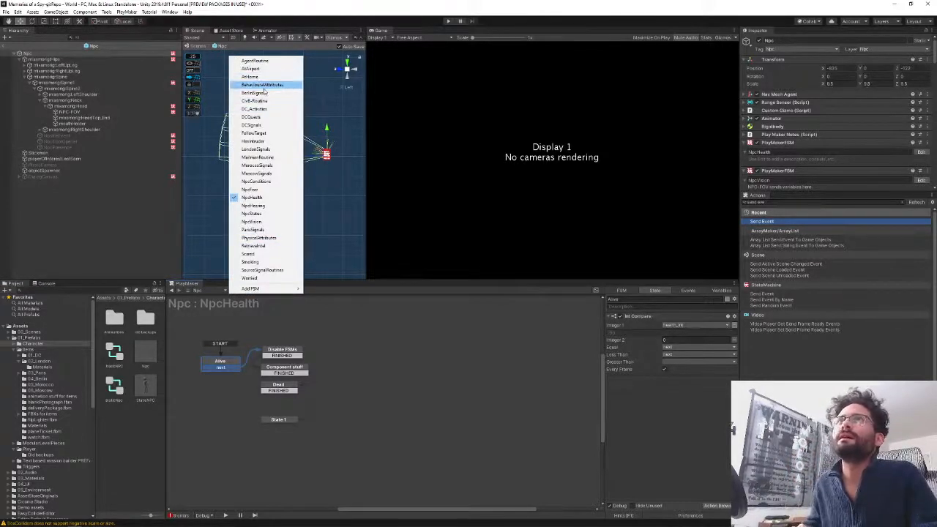
click(267, 221)
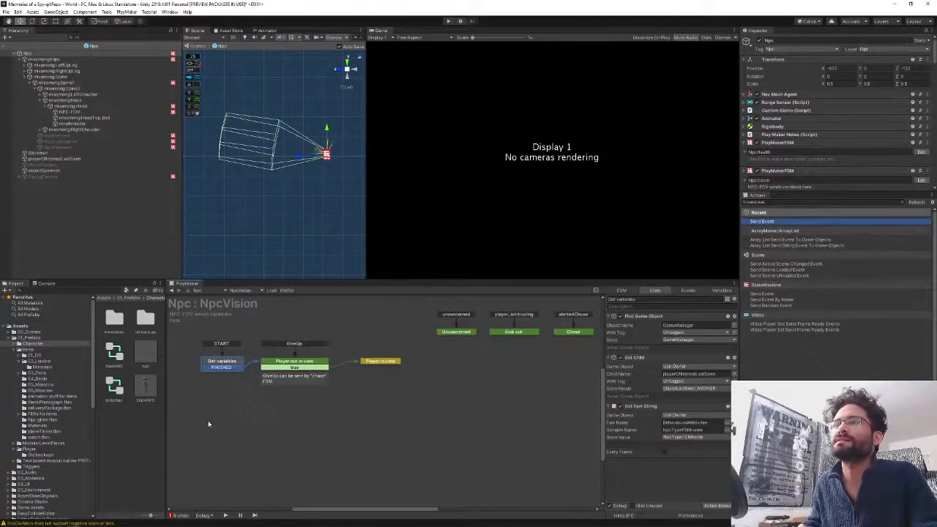
middle_drag(208, 424, 272, 427)
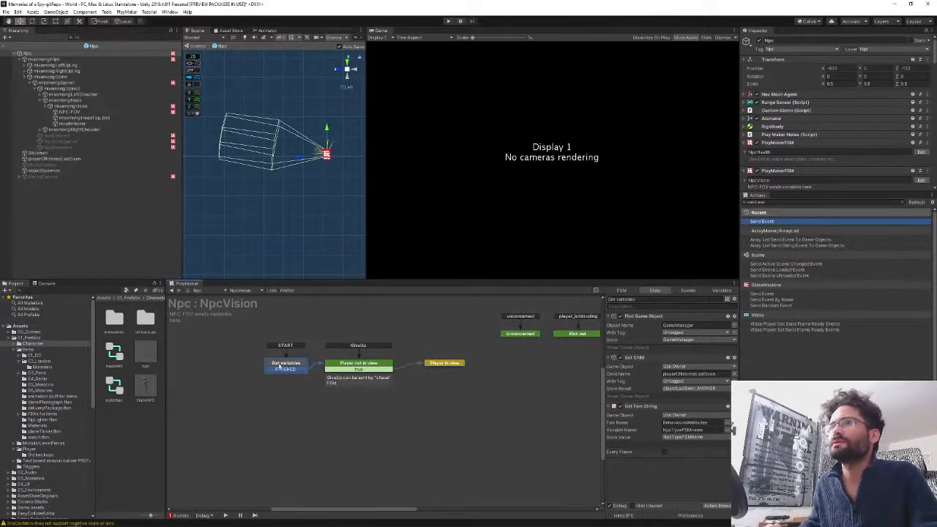
middle_drag(233, 375, 304, 378)
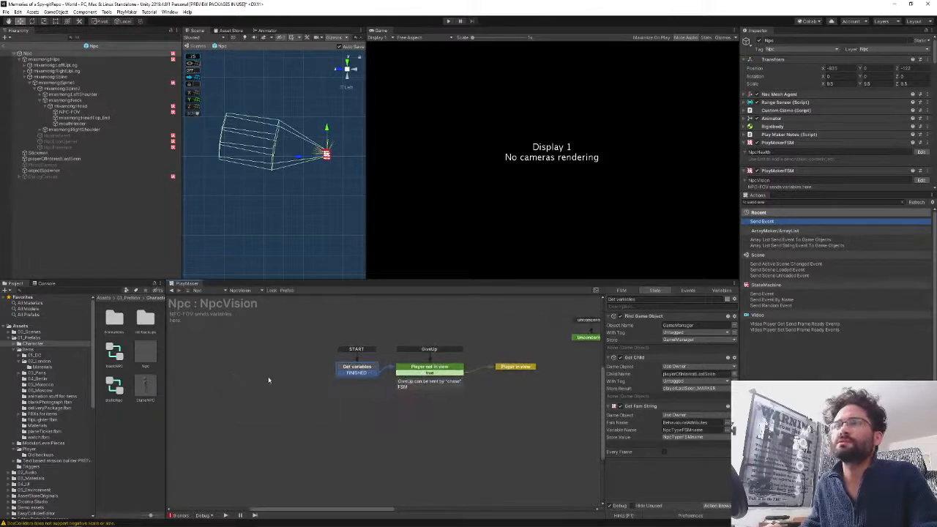
right_click(268, 376)
click(285, 377)
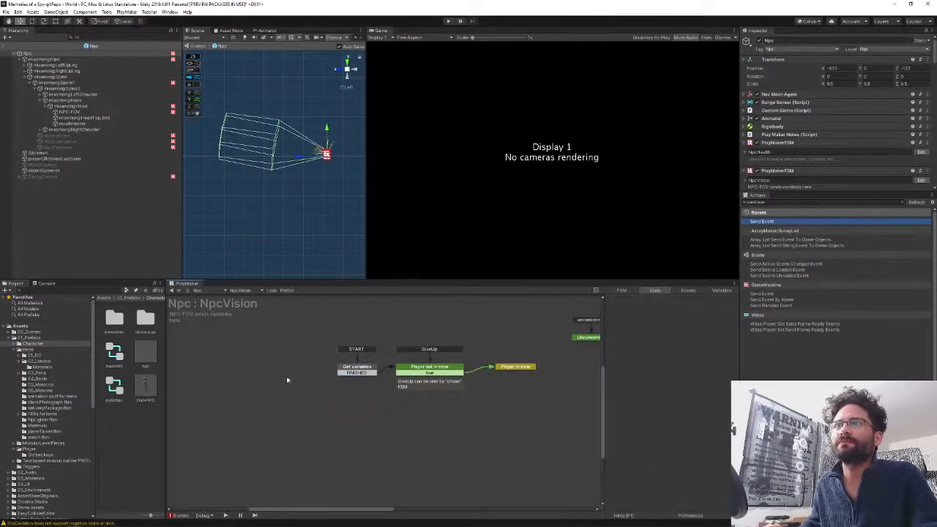
- Make the new state the FSM's start state, line it up with Get variables, and link it there with a FINISHED transition
right_click(285, 376)
click(330, 401)
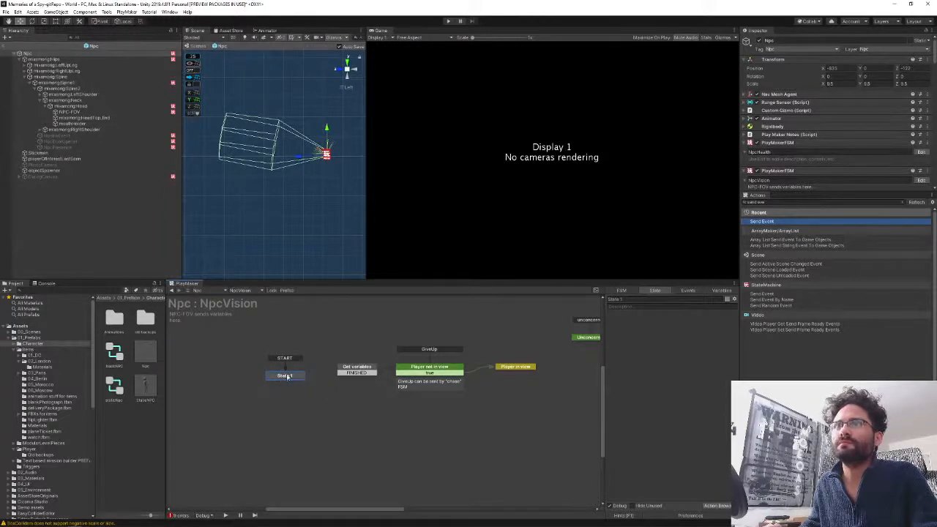
drag(289, 378, 289, 370)
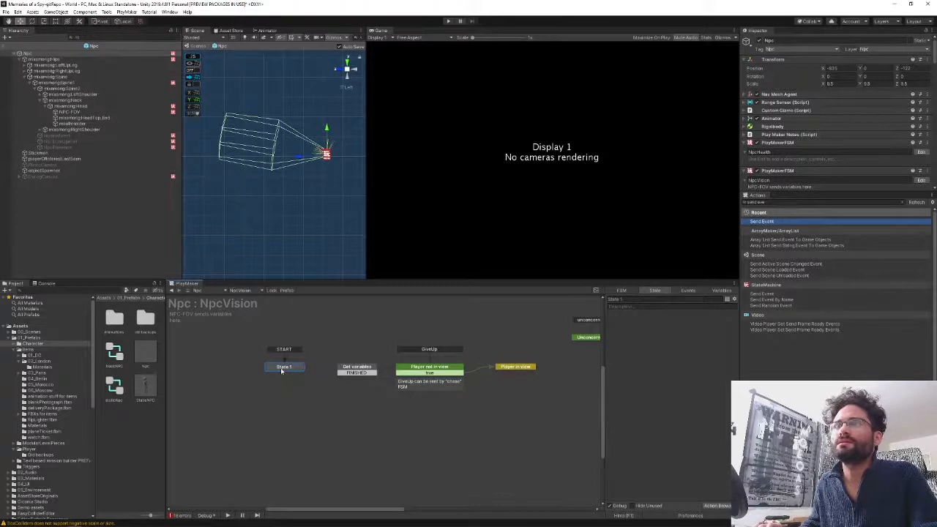
drag(281, 370, 287, 372)
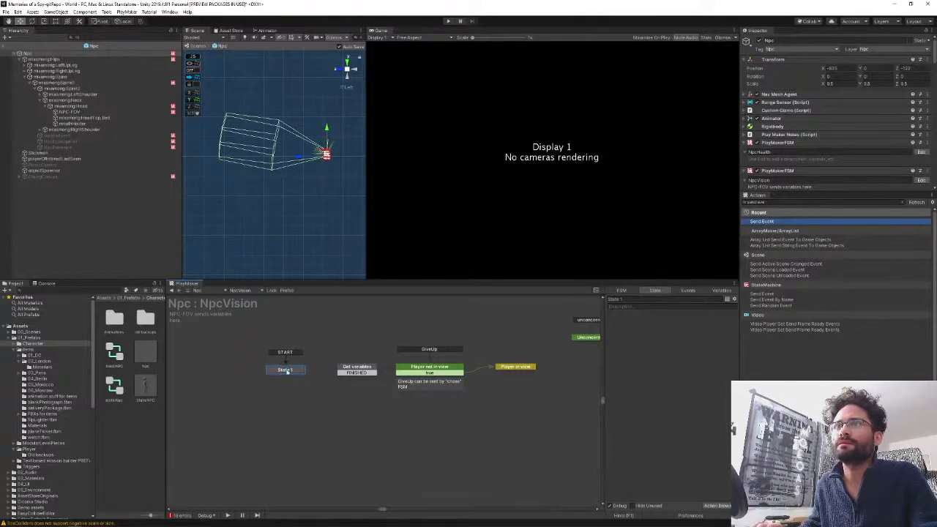
ctrl+click(288, 372)
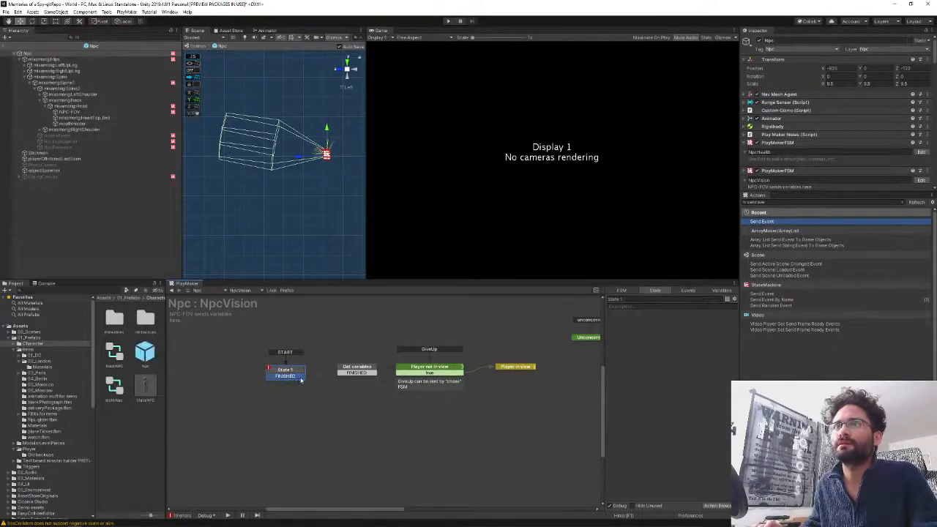
drag(300, 380, 356, 370)
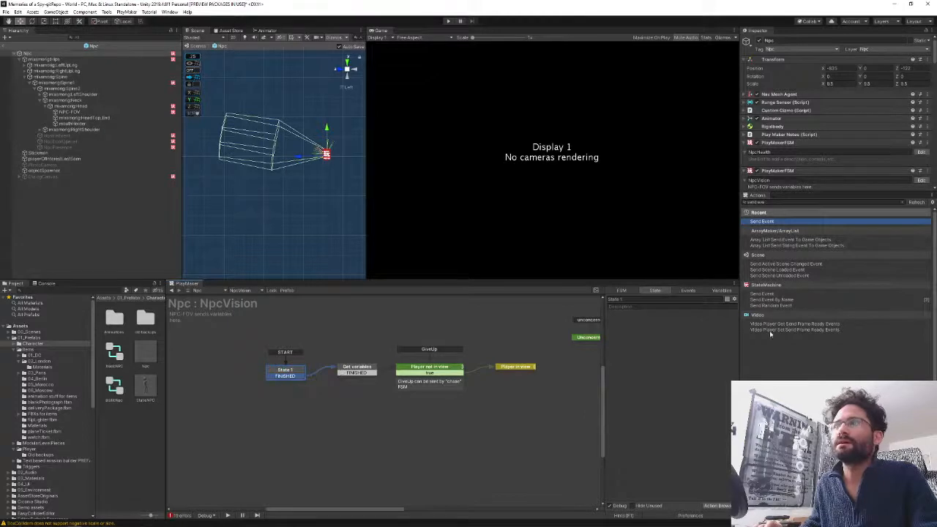
- Search the available actions for "wait" to find a Wait action for the new start state
click(768, 202)
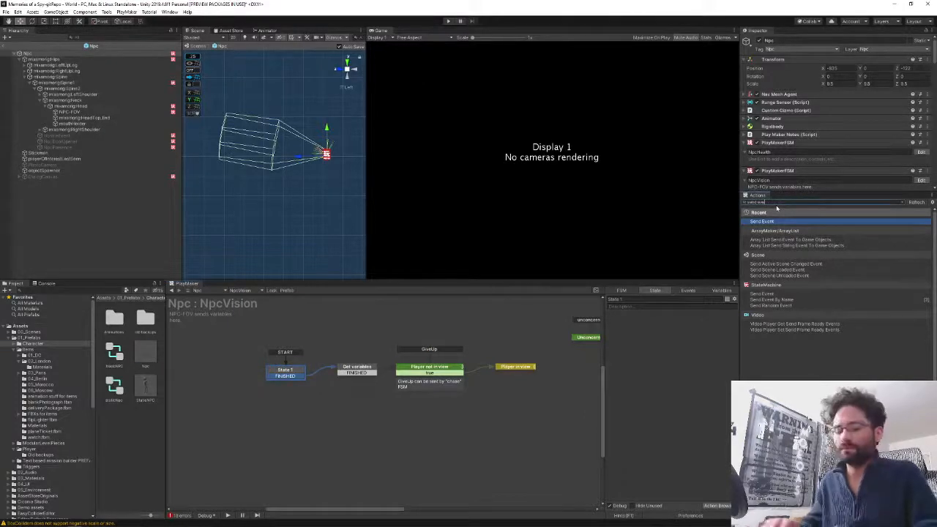
key(BackSpace)
key(BackSpace)
key(BackSpace)
key(BackSpace)
key(BackSpace)
key(BackSpace)
key(BackSpace)
key(BackSpace)
text(wait)
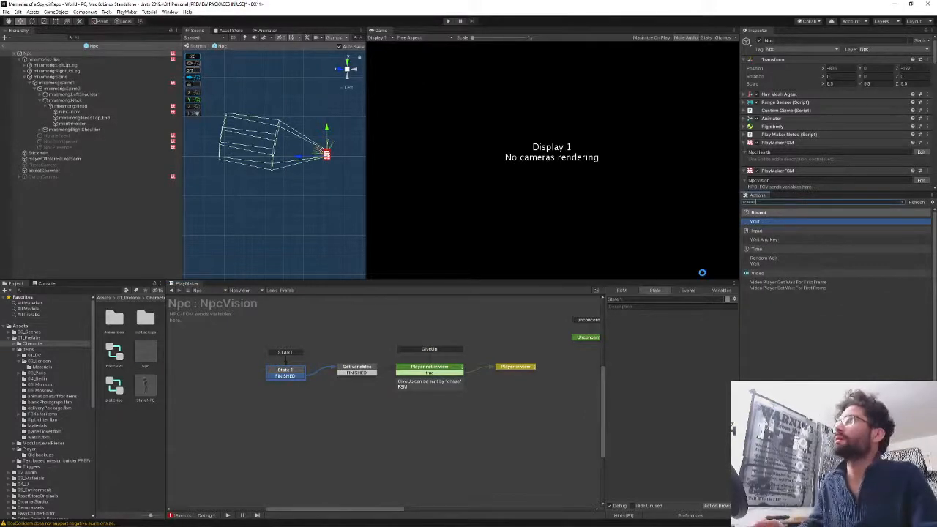
- Add a Wait action to State 1 of the NpcVision FSM and set its time to 5
key(Return)
click(678, 326)
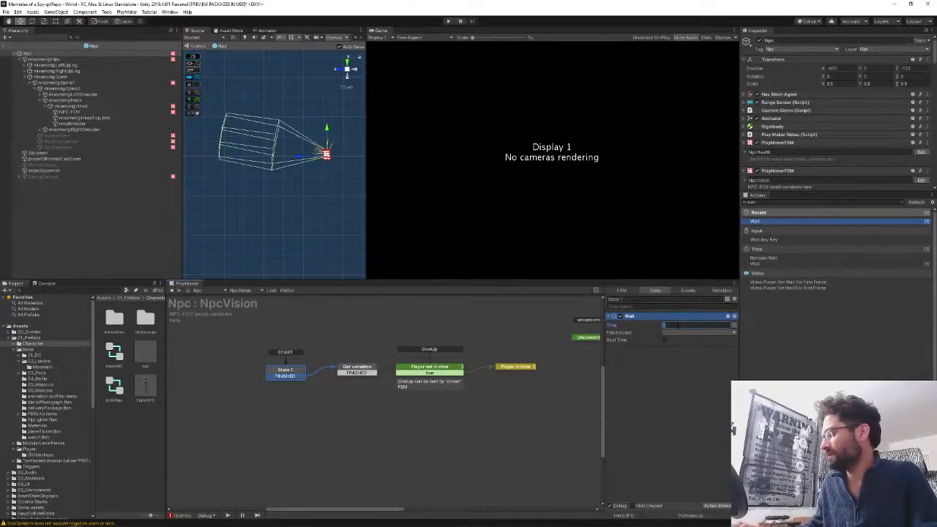
text(5)
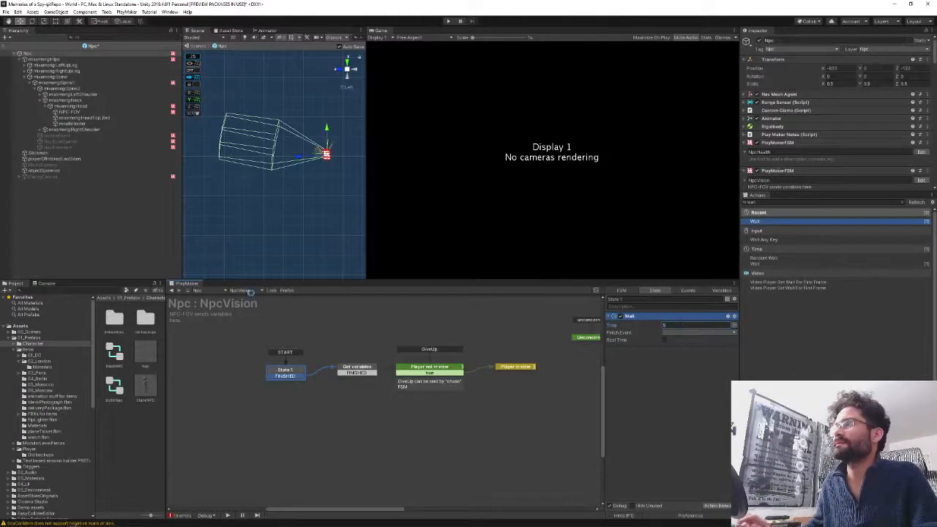
- Open the Npc's BehaviouralAttributes FSM and inspect the actions of its Random avoidance, Check NPC type, Source and Agent states
click(245, 291)
click(277, 86)
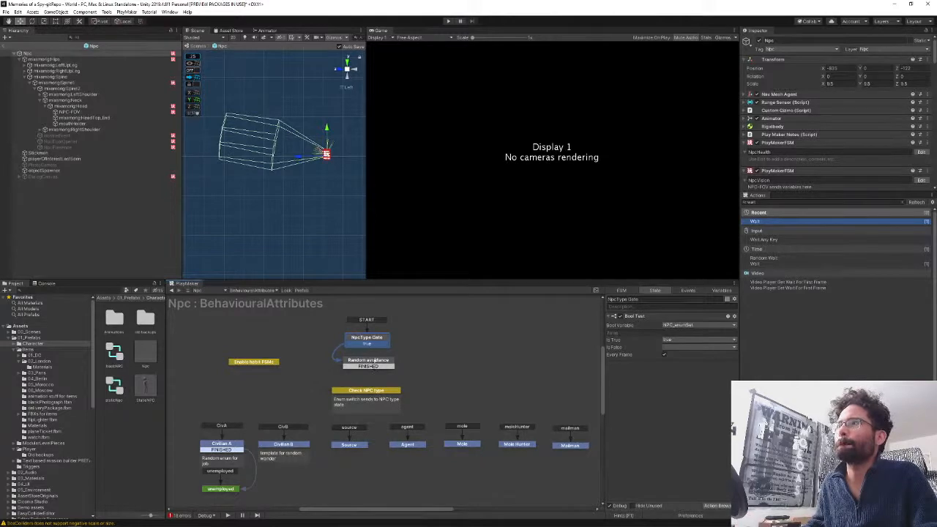
click(369, 362)
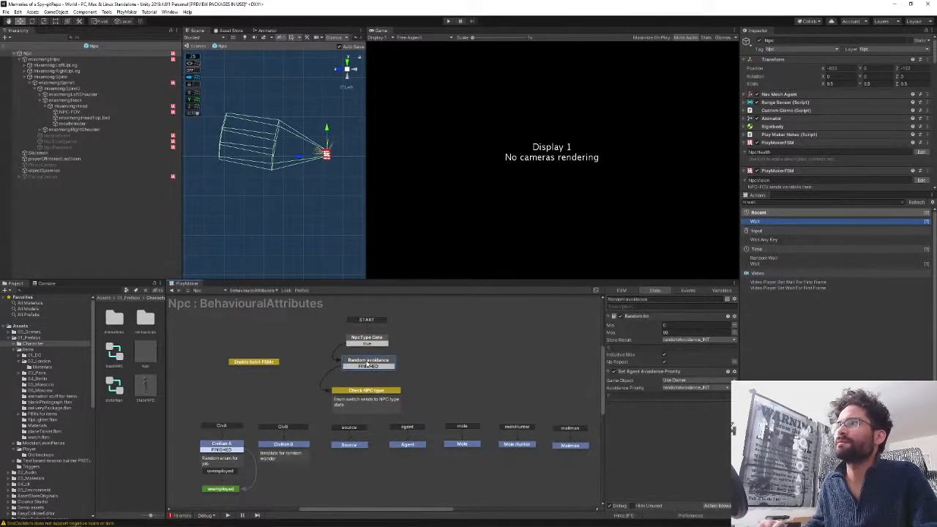
click(364, 391)
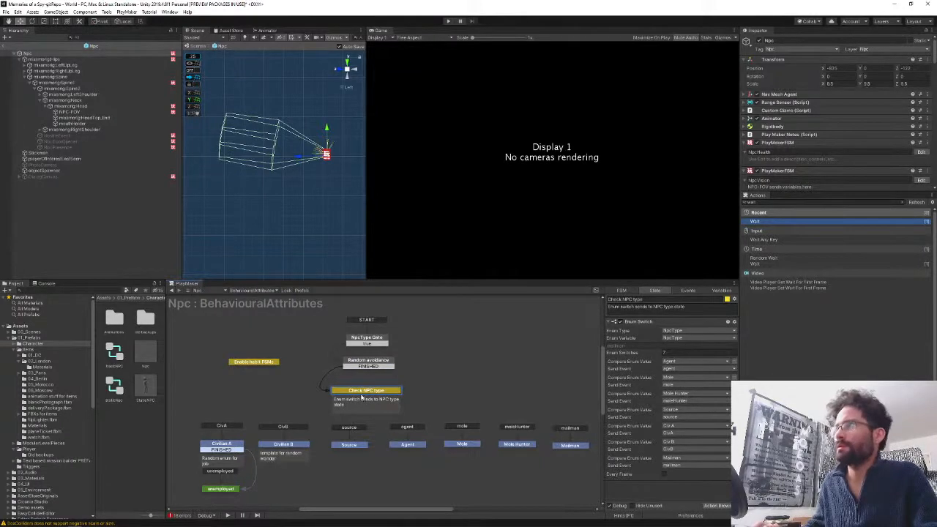
key(Down)
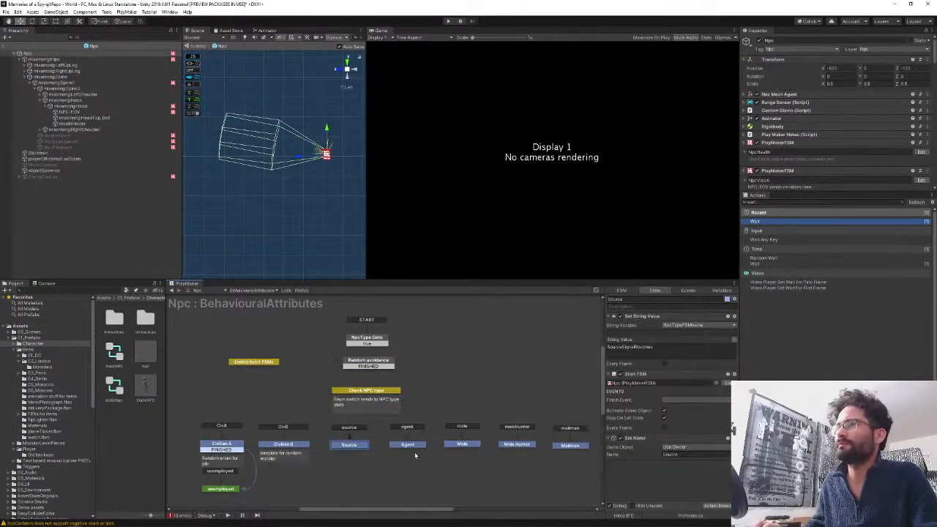
click(408, 445)
click(411, 445)
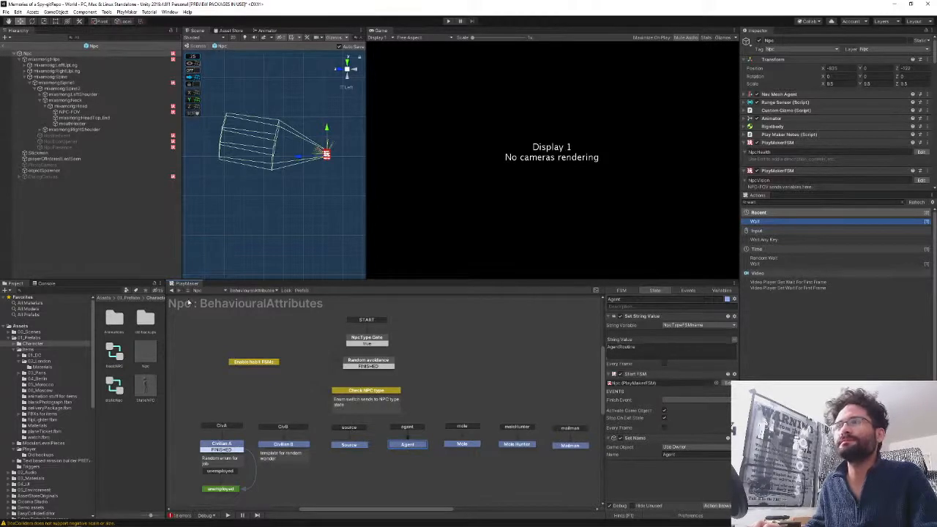
- Leave the Npc prefab for the World scene, run the game, and release the game's cursor capture
click(8, 52)
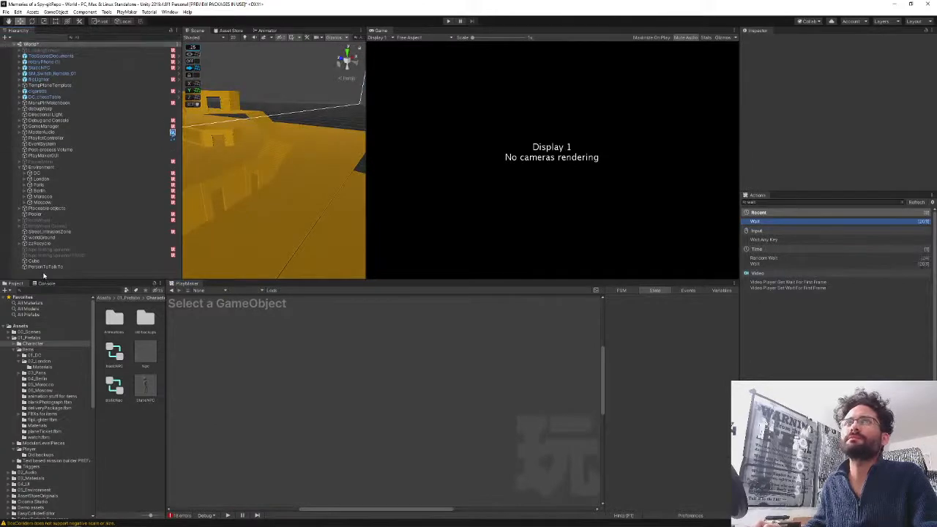
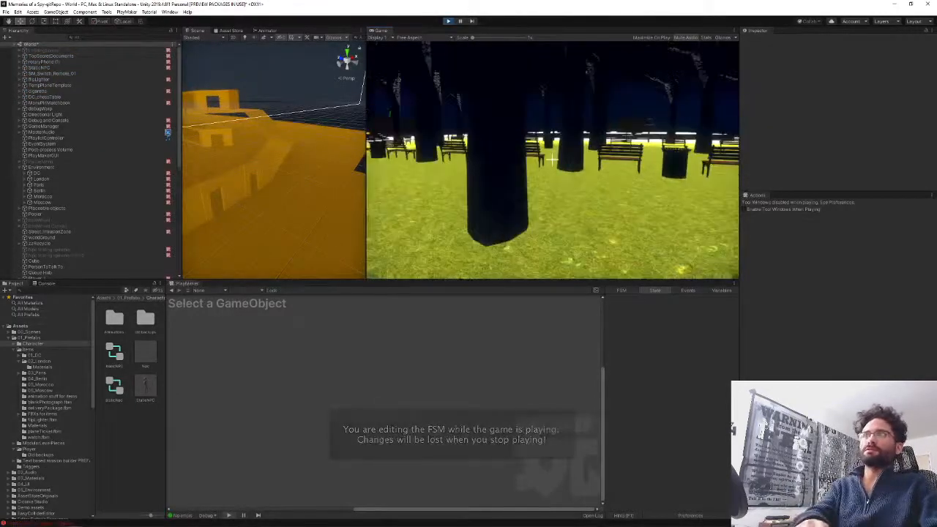
key(Escape)
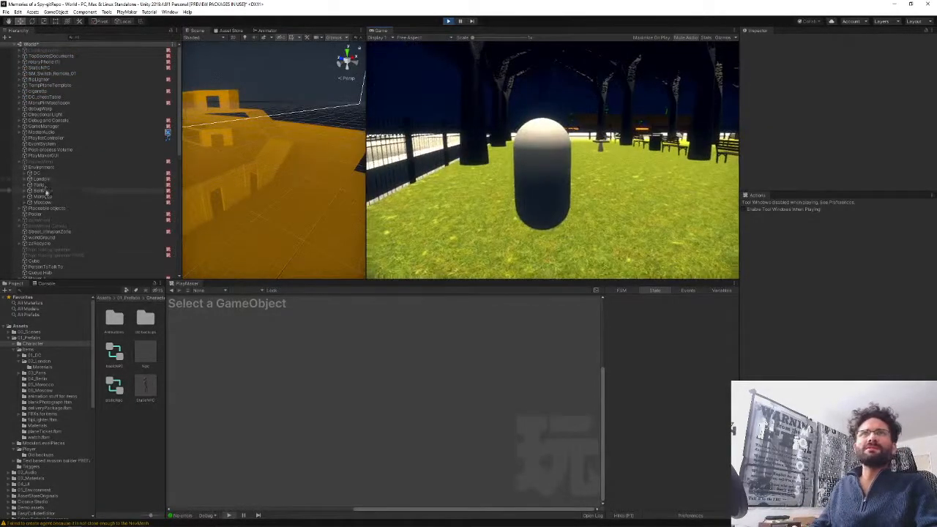
- Inspect the Moscow object's array list components and expand the contents of its agents list
click(44, 202)
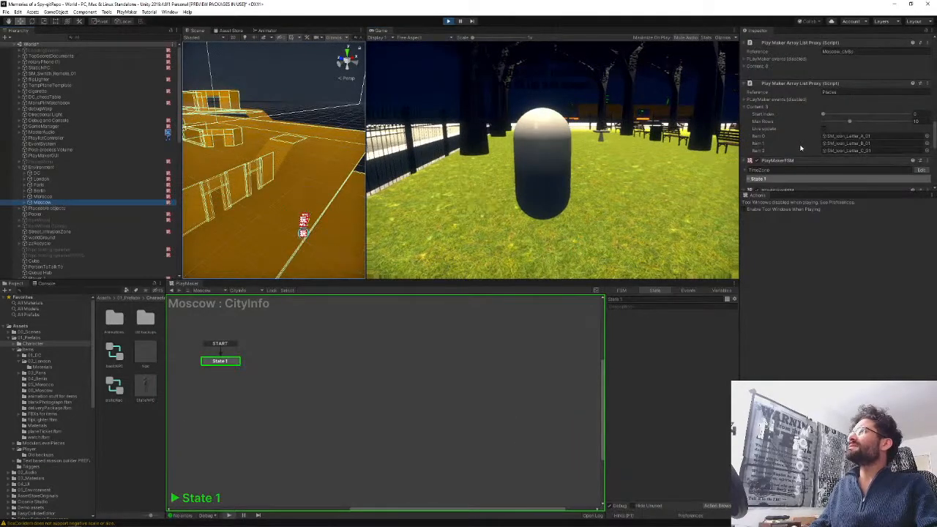
scroll(802, 148, up, 3)
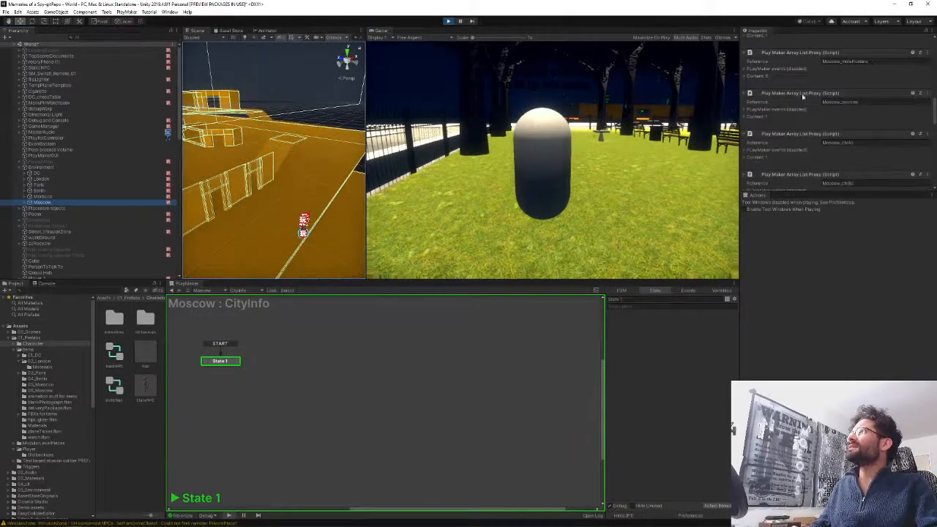
scroll(804, 106, up, 2)
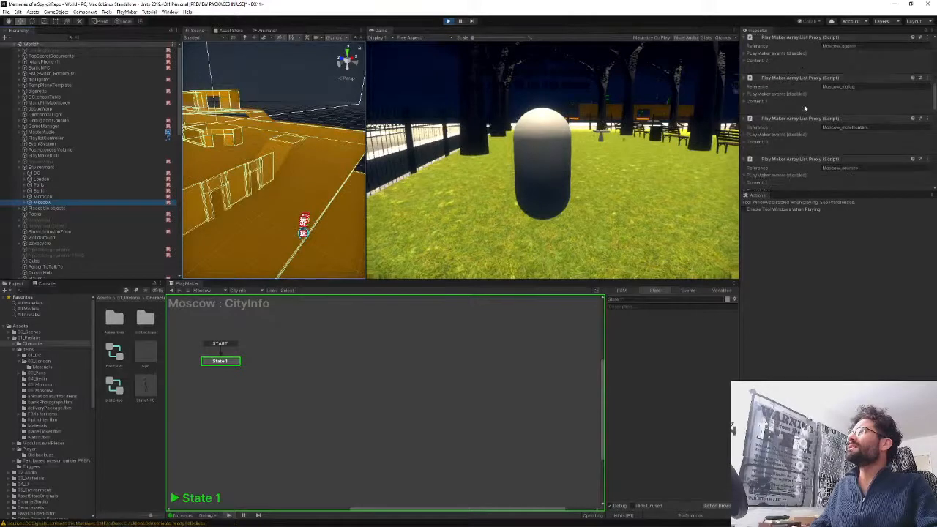
click(748, 61)
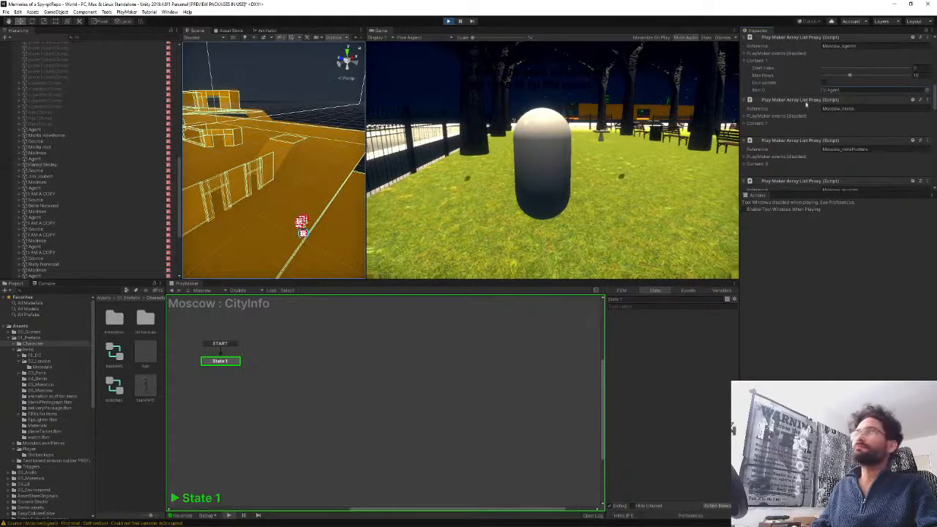
- Select the last spawned Agent in the hierarchy and view the city states of its AgentRoutine FSM
click(31, 277)
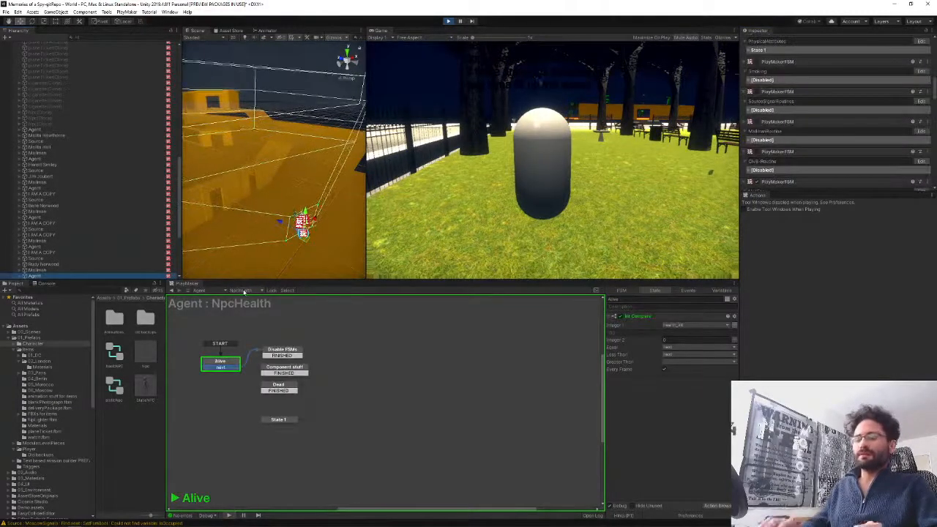
click(242, 290)
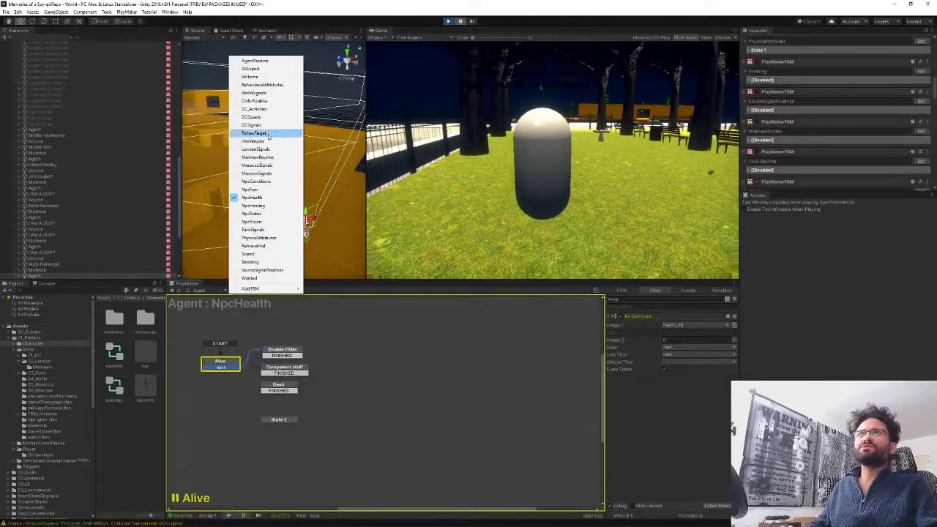
click(248, 61)
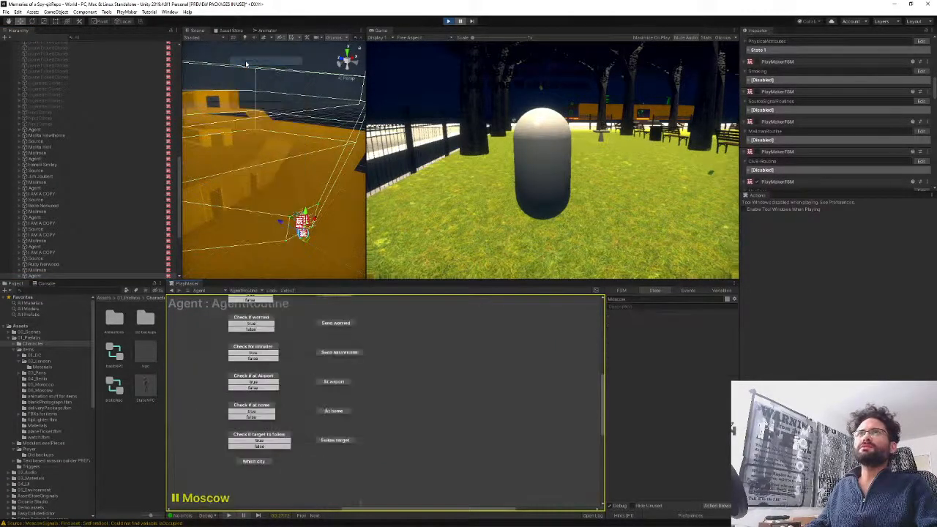
middle_drag(371, 348, 432, 399)
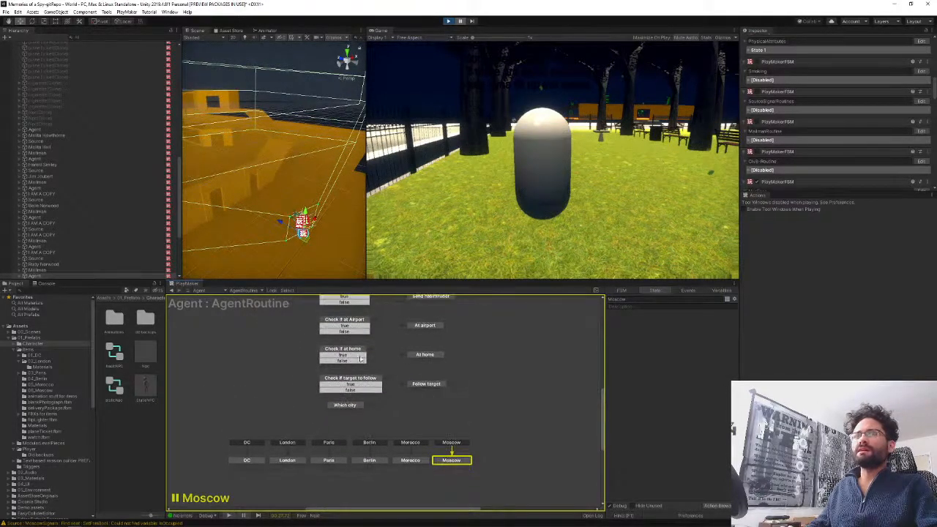
- Examine the beginning of the AgentRoutine FSM, including the actions of its Get variables state and State 1
click(241, 291)
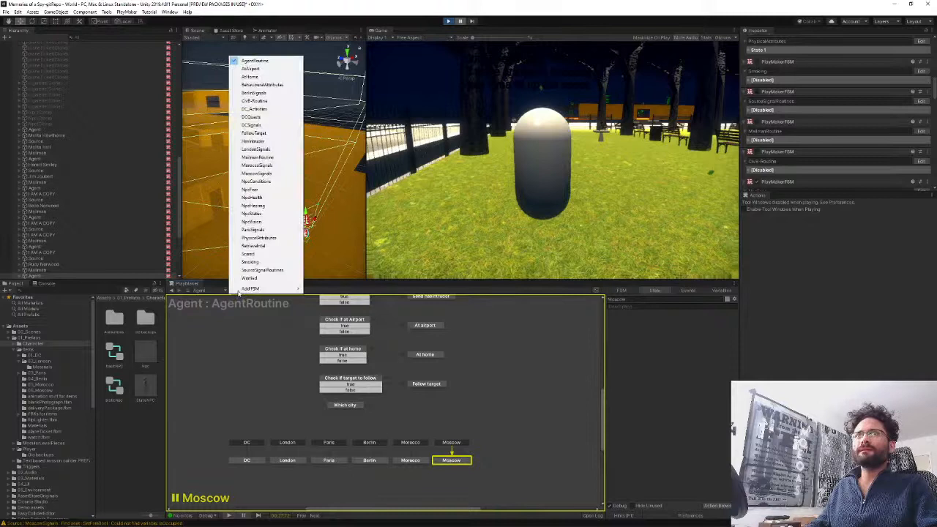
click(489, 378)
middle_drag(497, 334, 515, 424)
middle_drag(298, 374, 313, 461)
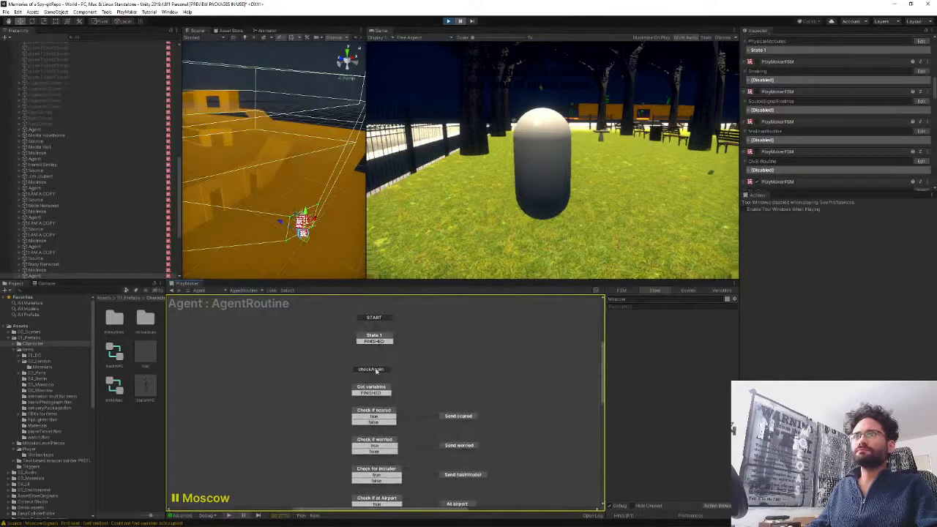
click(372, 388)
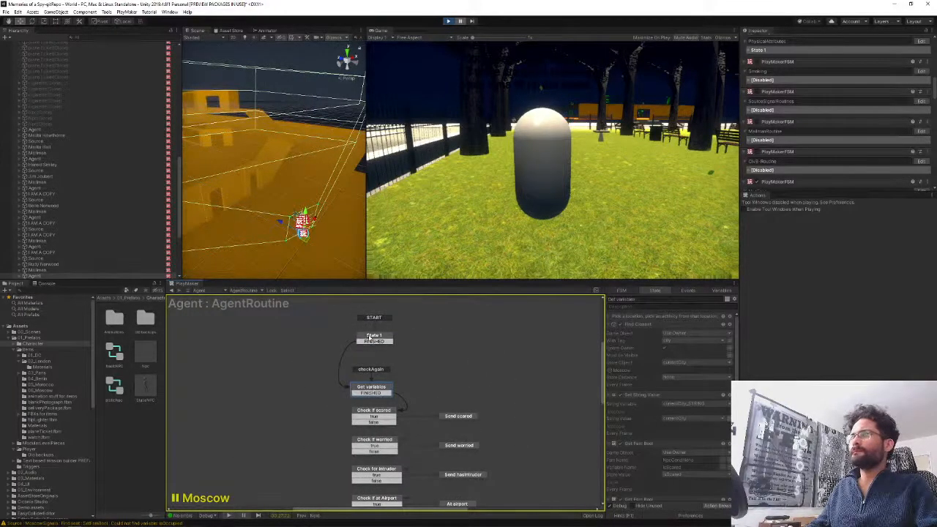
click(370, 337)
- Switch to the Agent's NpcVision FSM and inspect the actions of its Get variables state
click(250, 294)
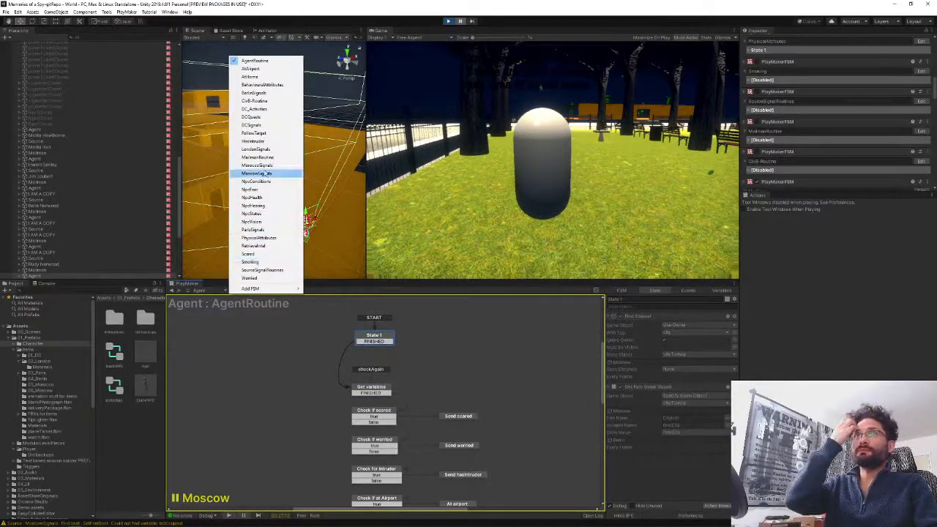
click(256, 221)
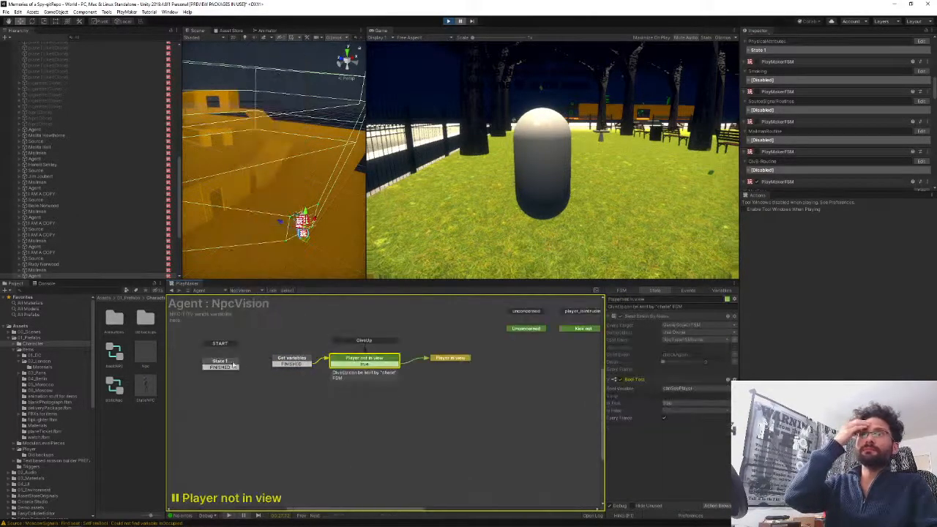
click(295, 362)
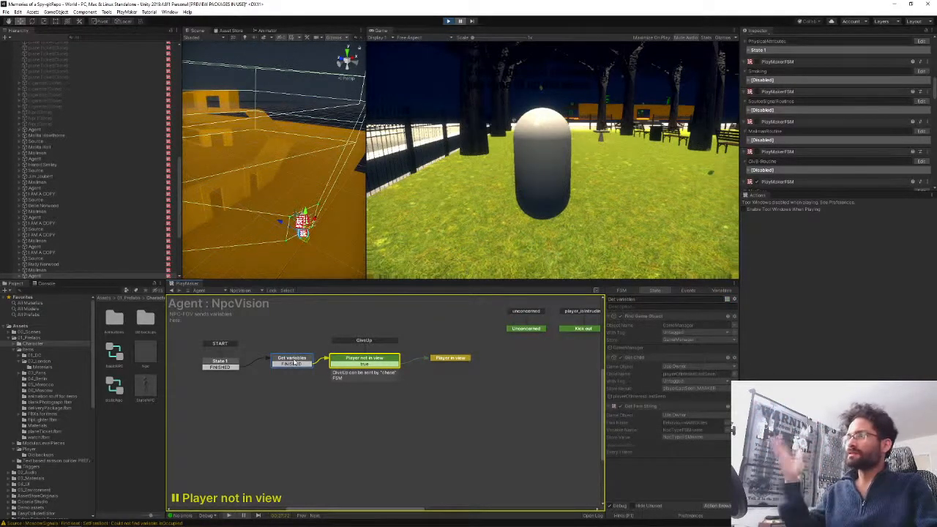
- Inspect the CityInfo inputs and array lists on the Moscow and Morocco objects
scroll(71, 234, up, 10)
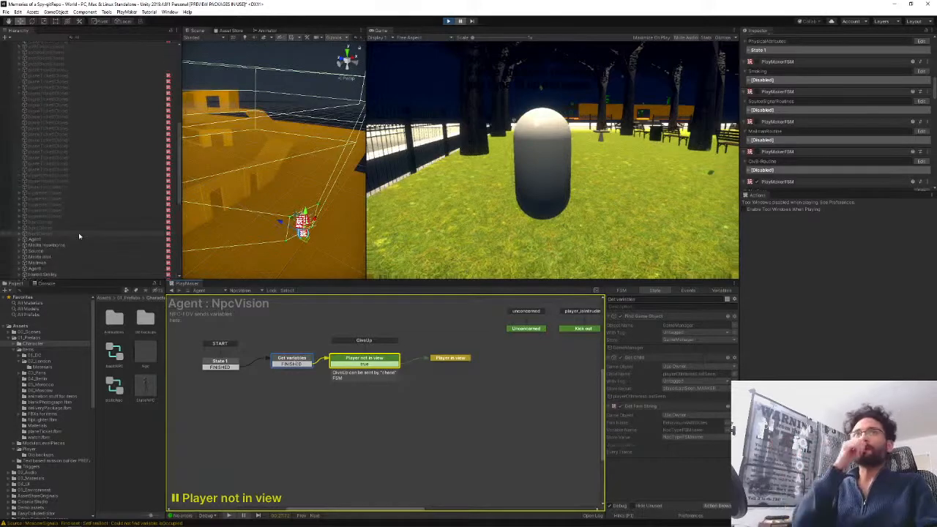
click(67, 184)
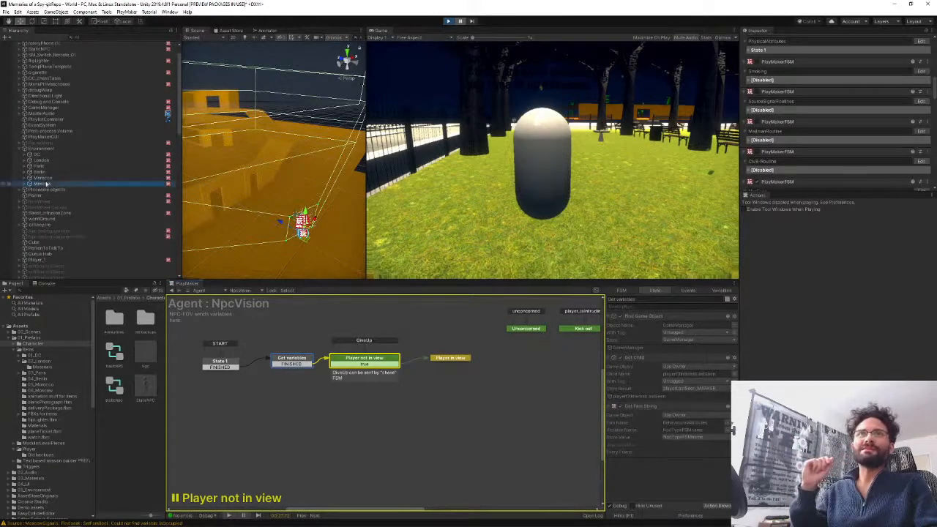
scroll(817, 139, down, 5)
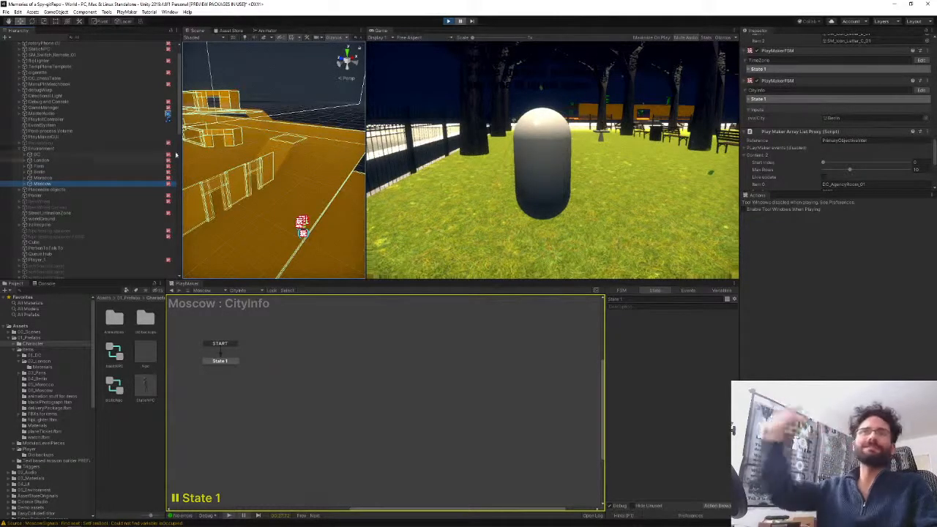
click(40, 178)
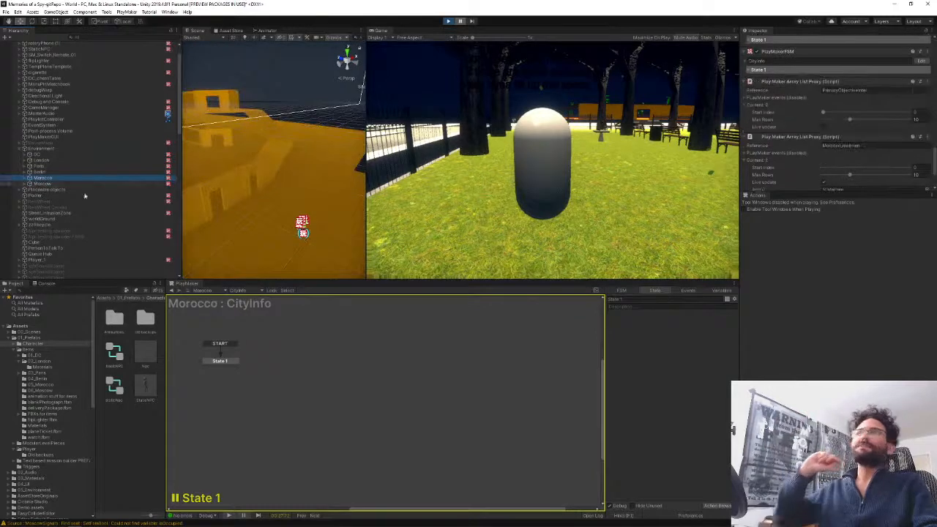
scroll(818, 144, down, 2)
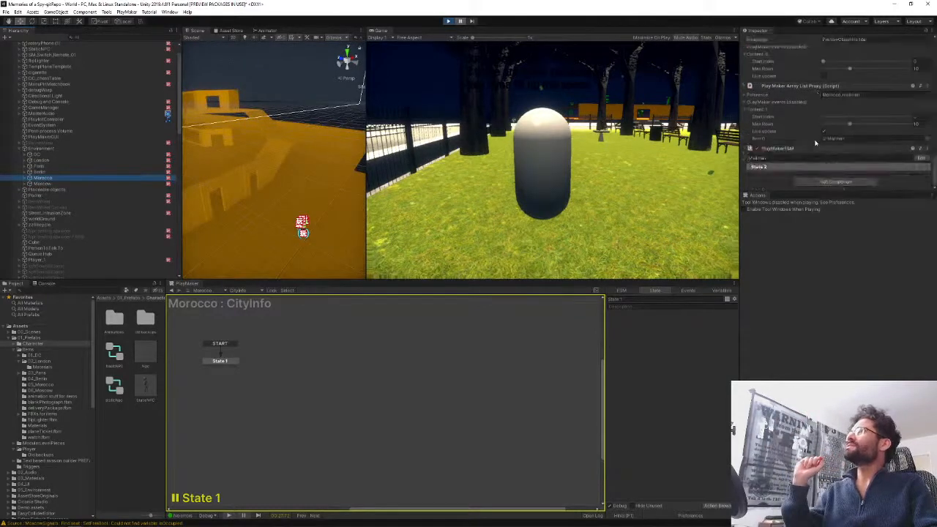
scroll(781, 132, up, 3)
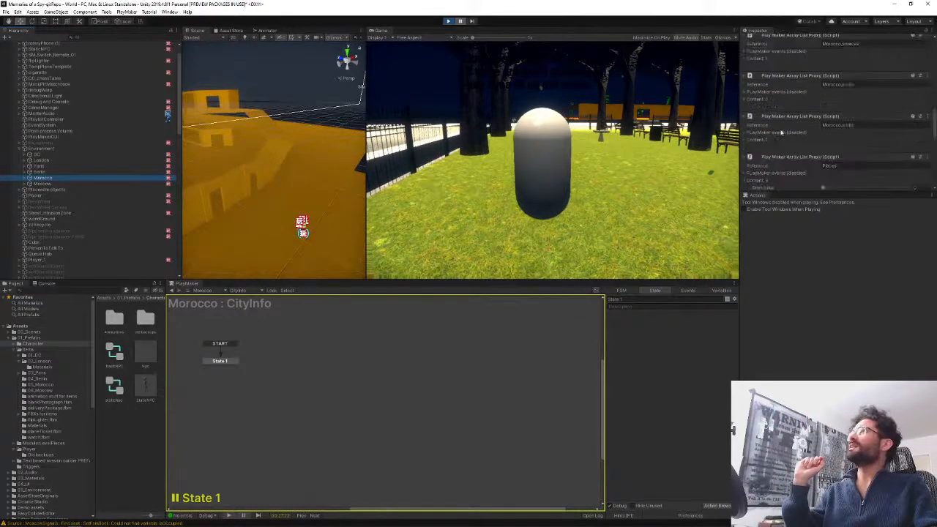
scroll(782, 132, down, 3)
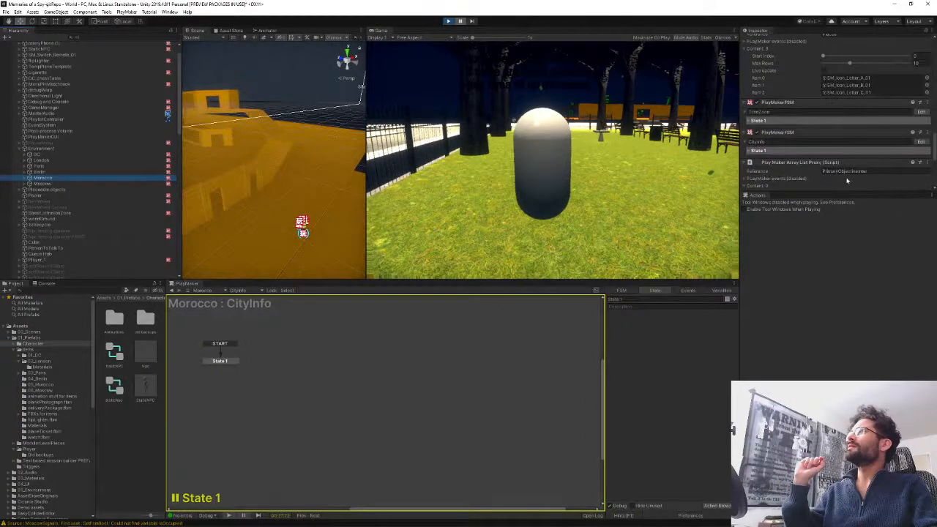
- Check the CityInfo FSM inputs of the Berlin and Paris objects, and clear the selection
click(34, 172)
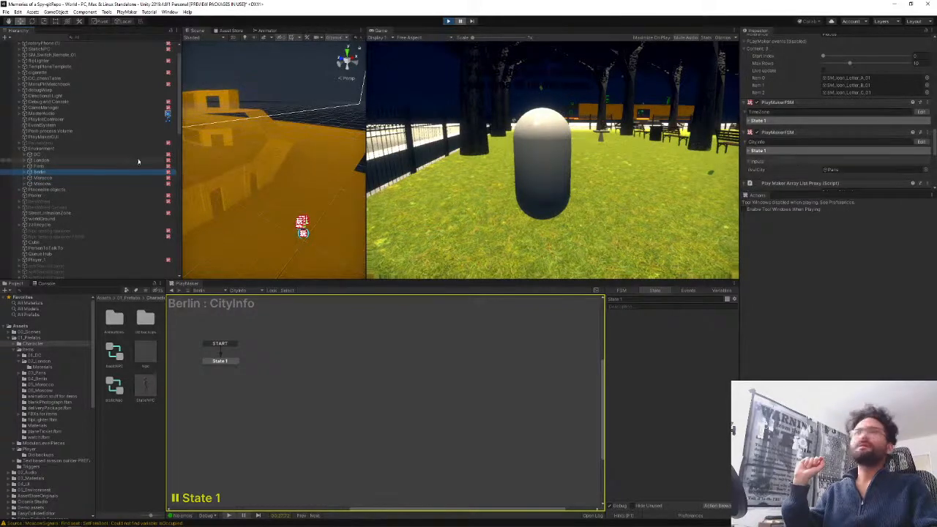
click(54, 166)
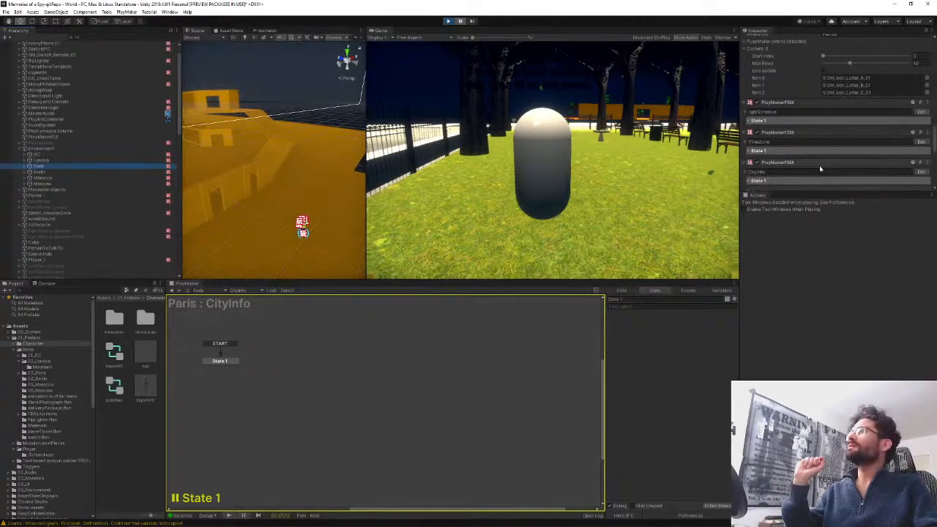
scroll(820, 169, down, 3)
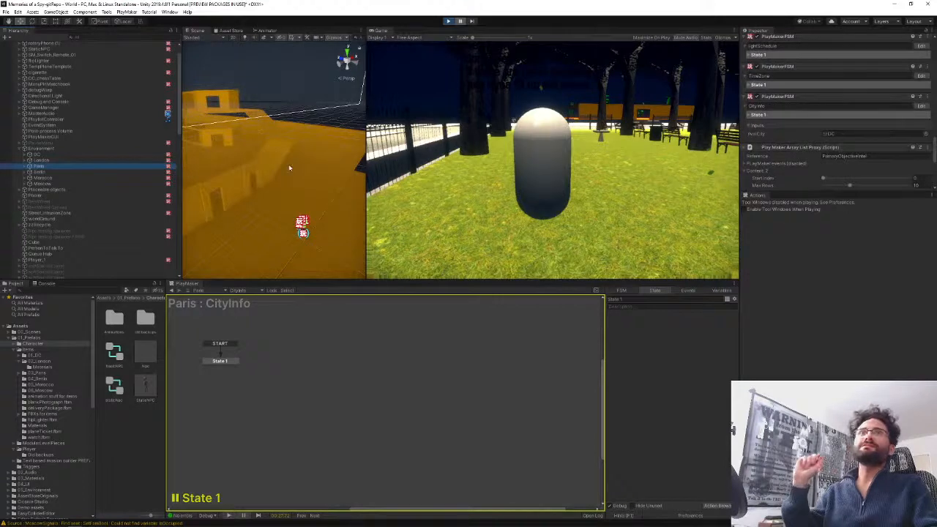
click(127, 457)
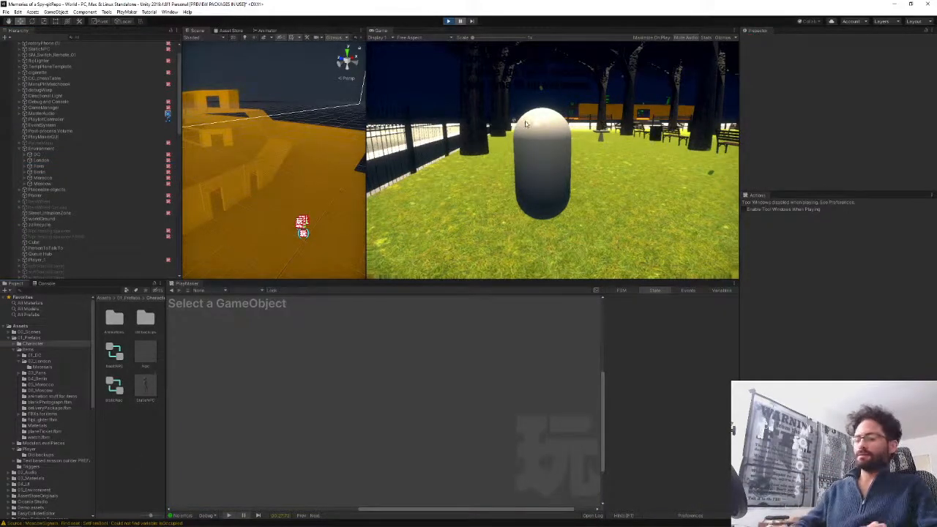
- Resume the paused game and run the playerWarp command in the in-game console
key(ctrl+shift+p)
key(grave)
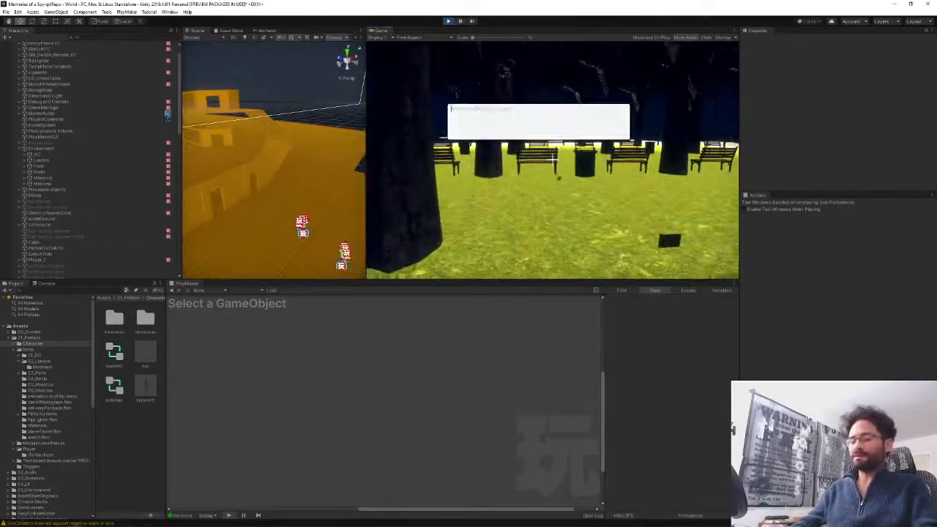
text(playerWarp)
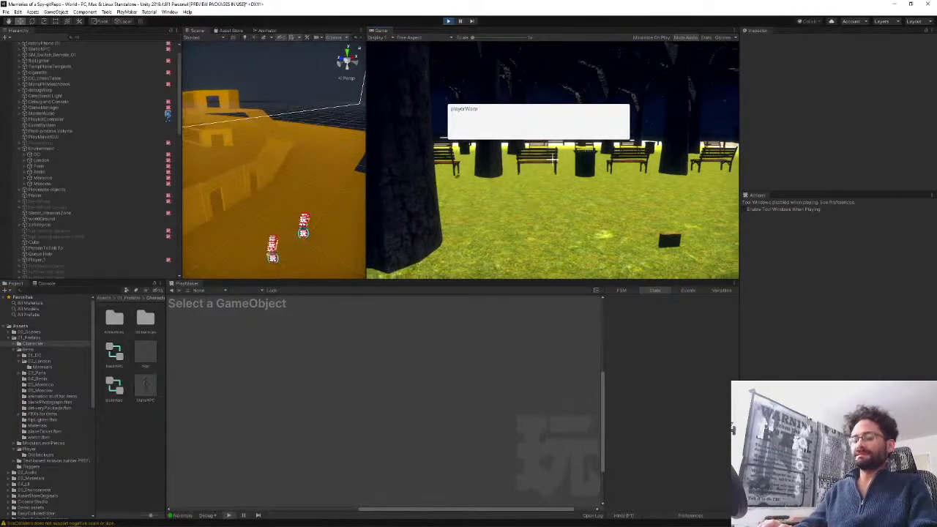
key(Return)
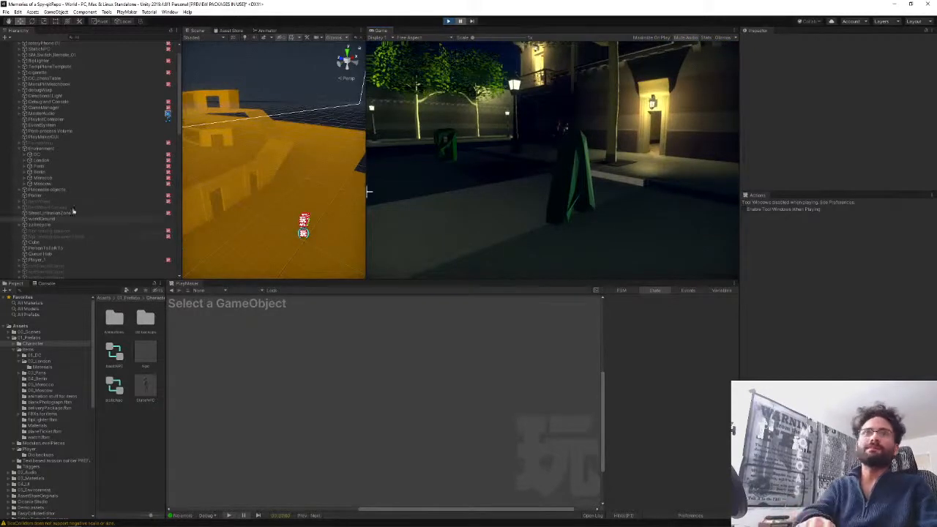
- Expand the Paris_agents array list on the Paris object and select the Agent it references
click(43, 167)
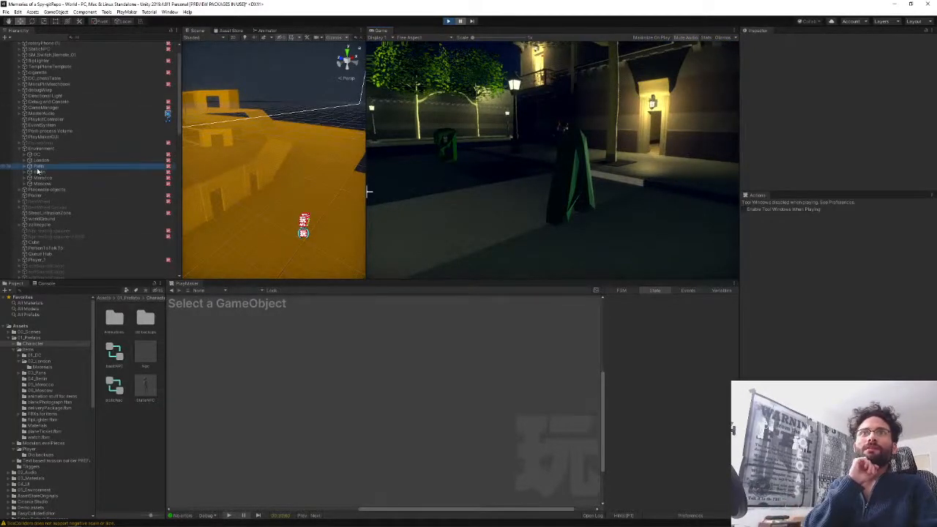
scroll(780, 153, down, 5)
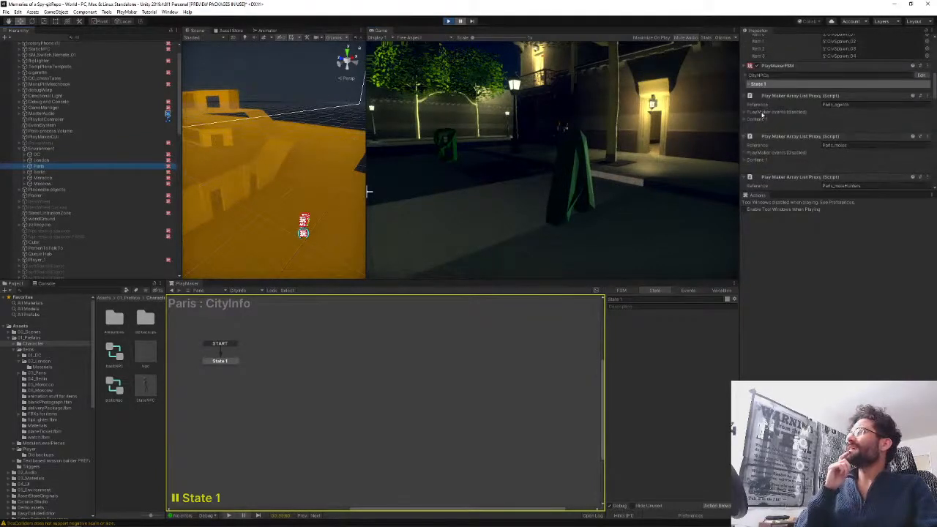
click(746, 121)
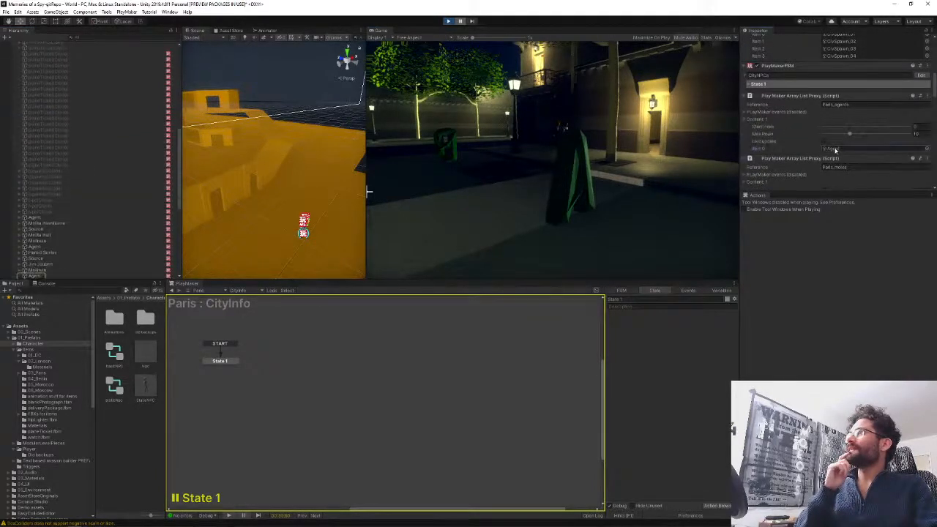
click(81, 276)
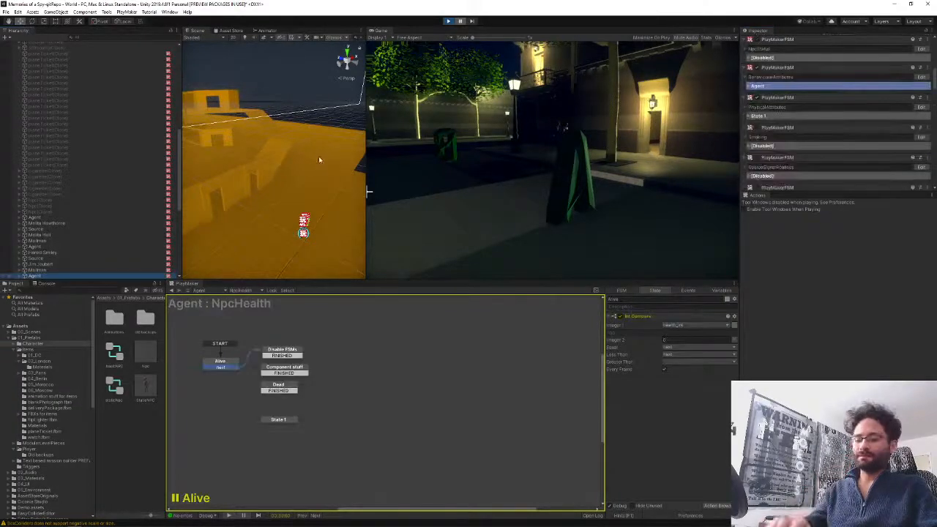
- Locate the selected Agent in the Scene view, examine the area around it, and clear the selection
key(f)
scroll(313, 165, up, 8)
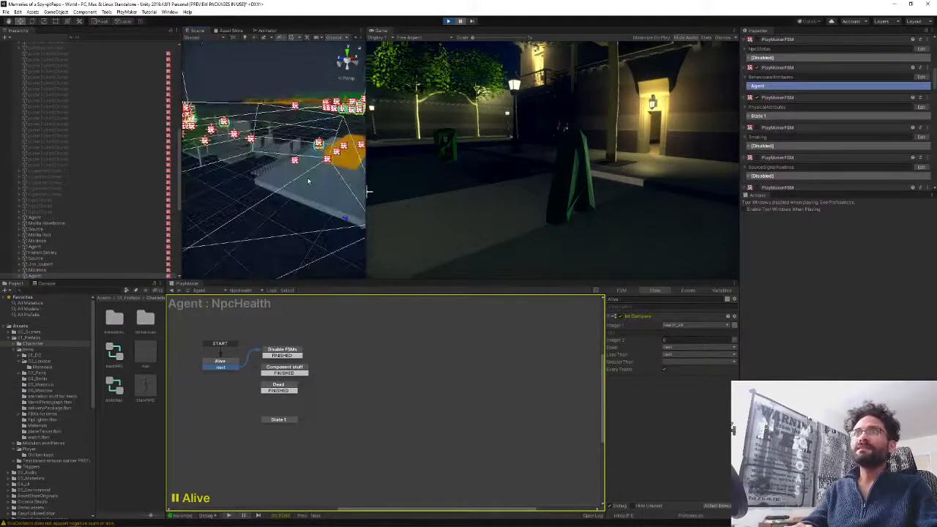
scroll(310, 182, up, 3)
right_drag(309, 182, 453, 237)
key(f)
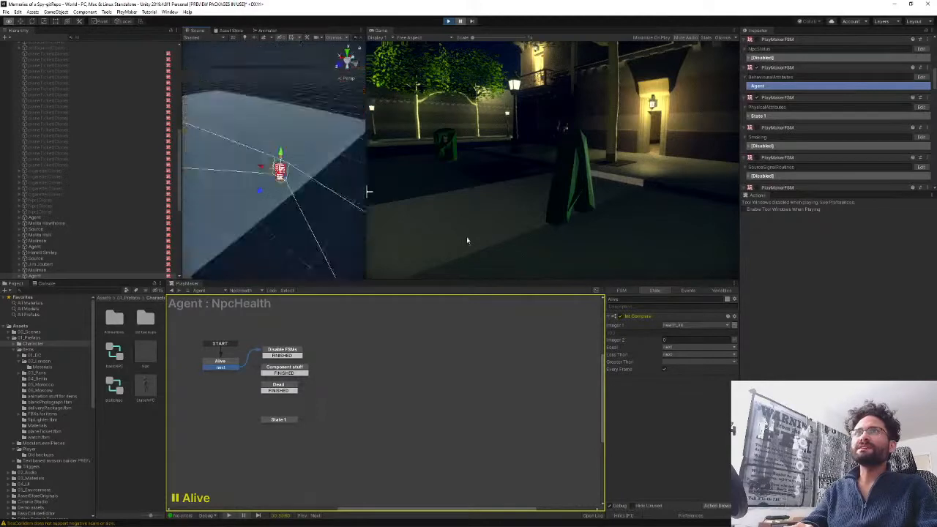
right_drag(312, 236, 289, 211)
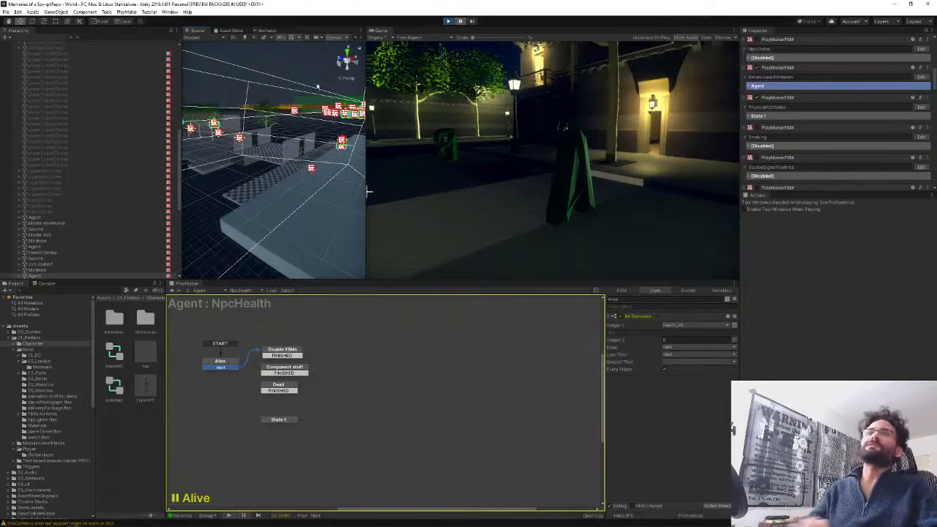
click(134, 415)
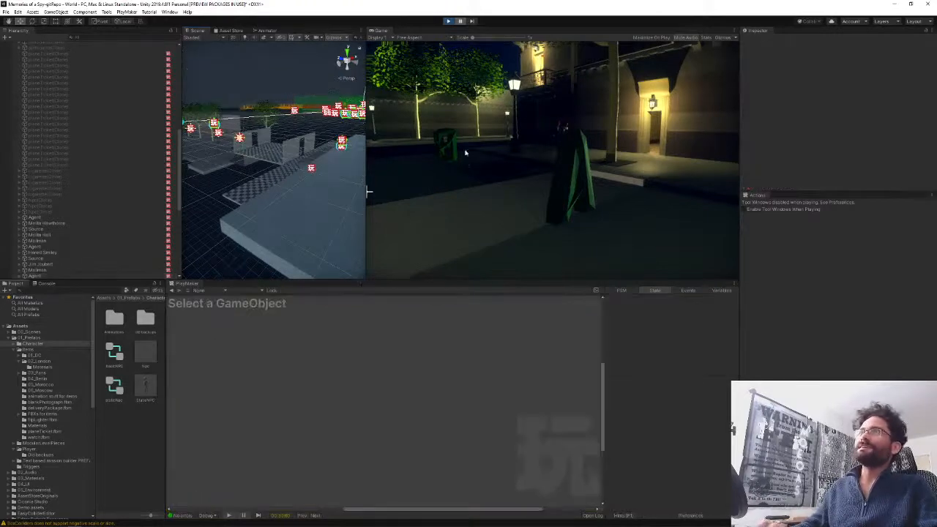
- Resume the game, walk into the street, and run playerSpeed 10 in the in-game console
click(459, 22)
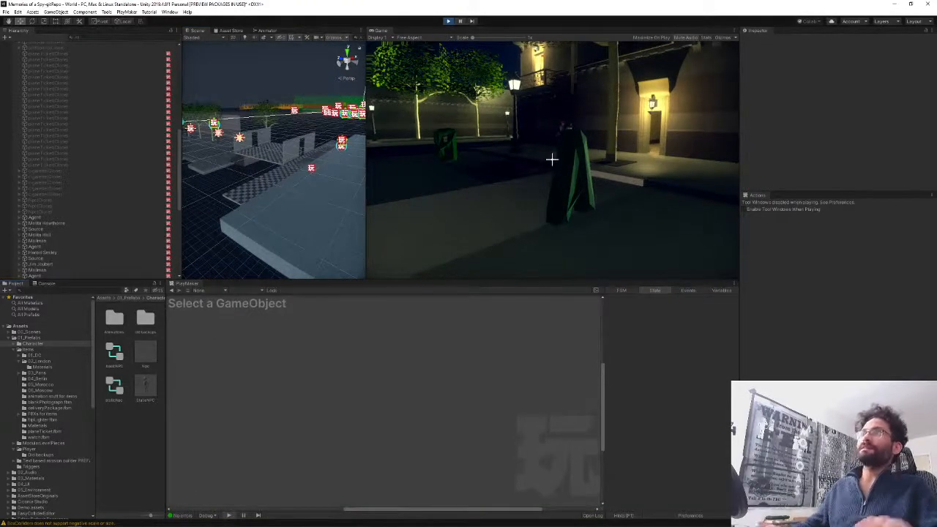
key(w)
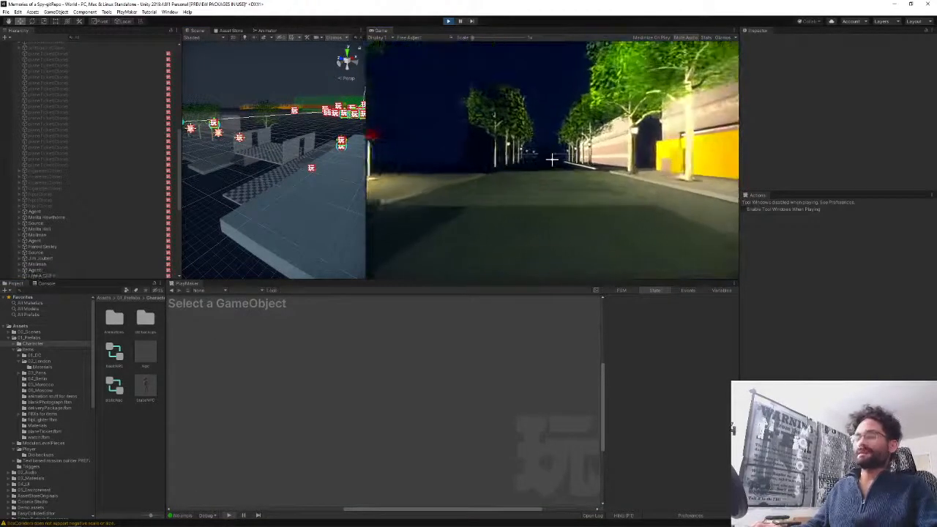
key(grave)
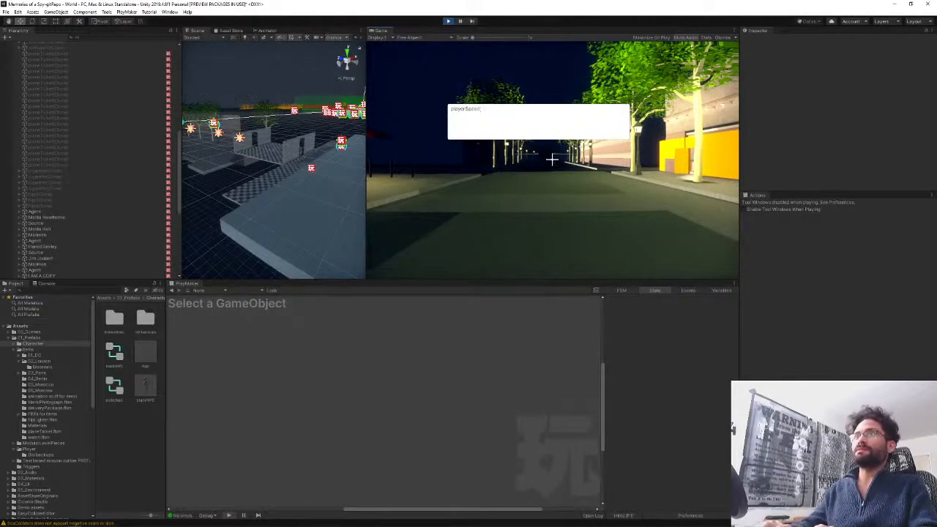
text(playerSpeed 10)
key(Return)
- Run the player down the tree-lined street and into the unlit area beyond it
key(w)
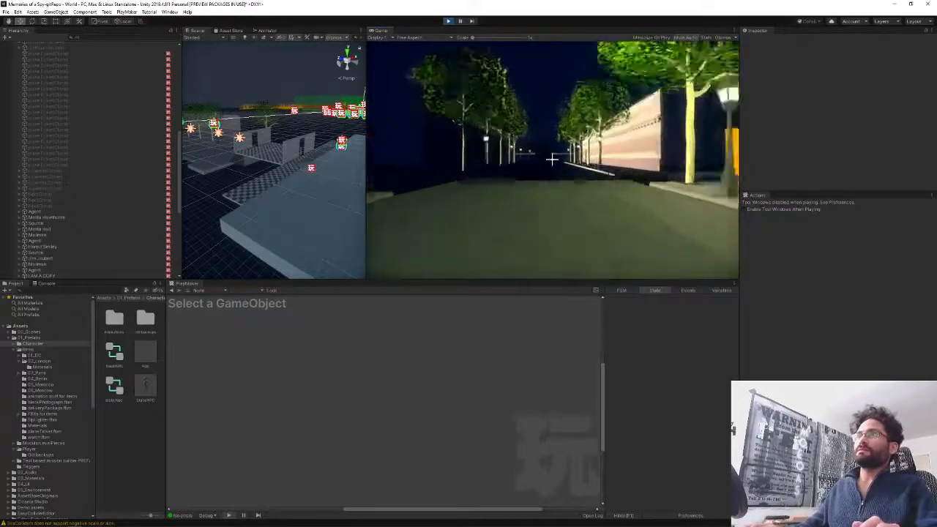
key(w)
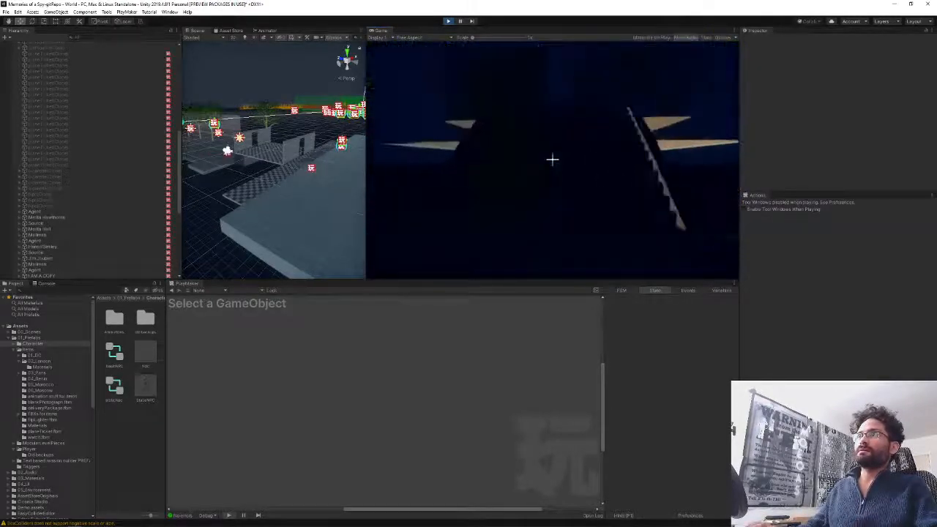
key(w)
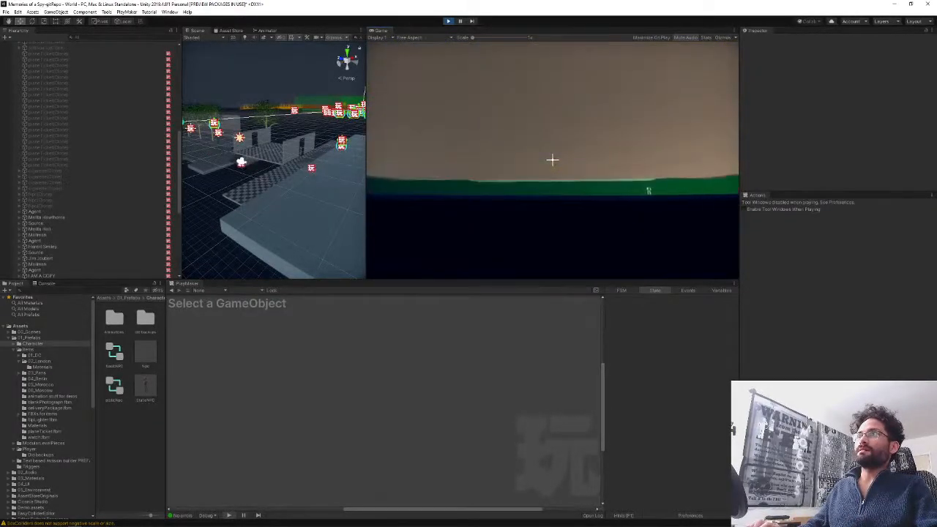
key(w)
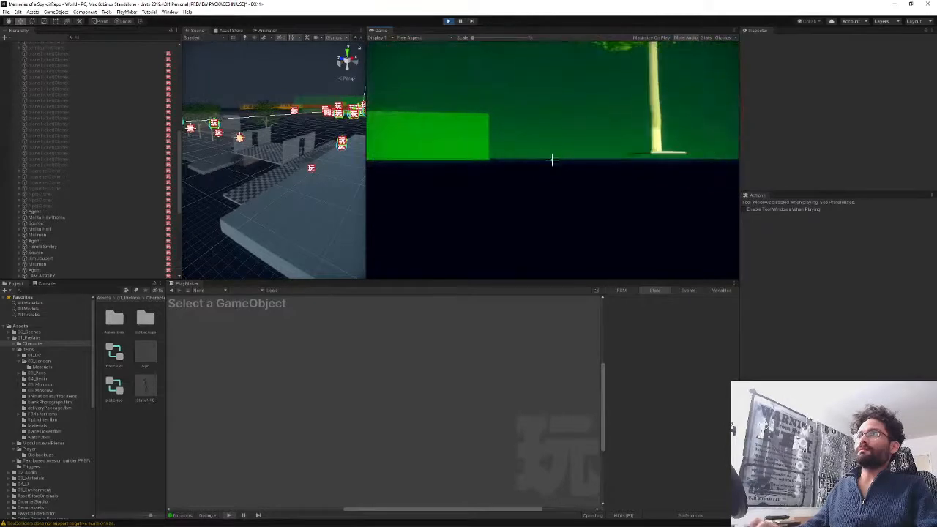
key(w)
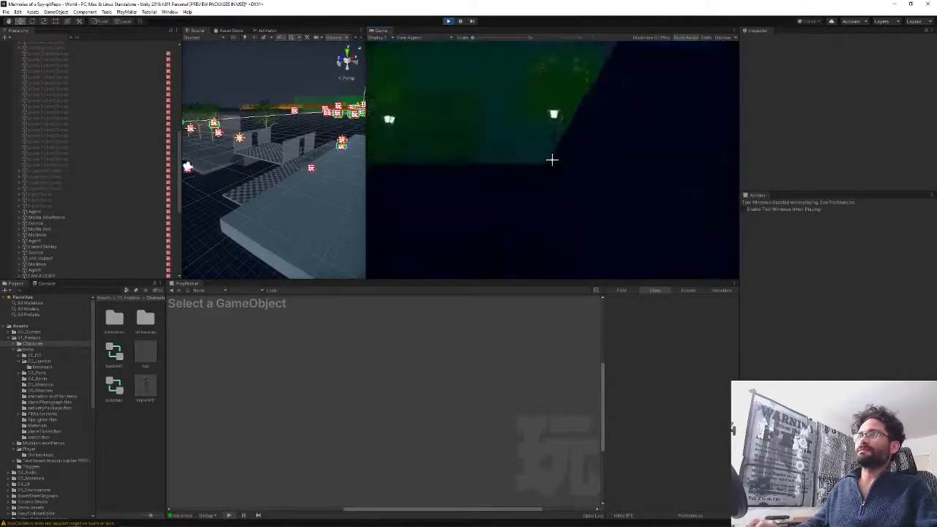
- Run playerJump 60 in the in-game console and make the player jump
key(grave)
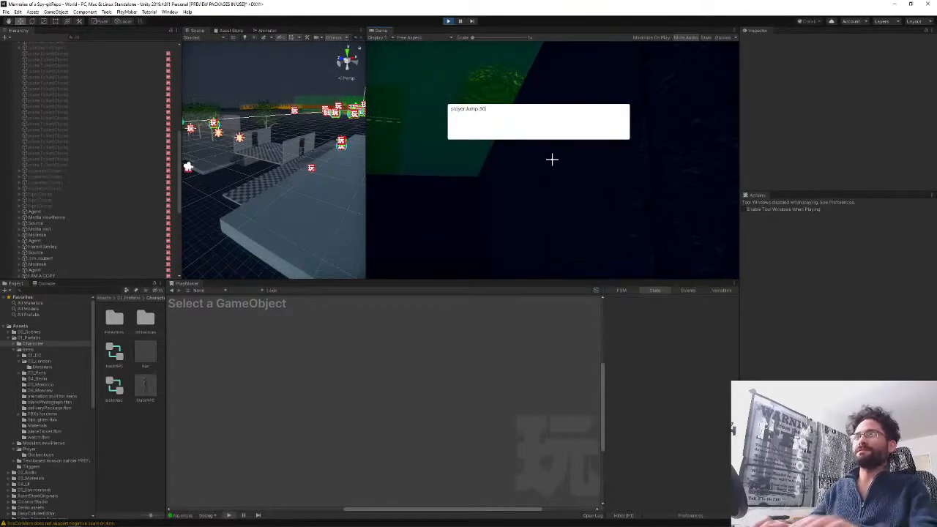
key(Return)
key(space)
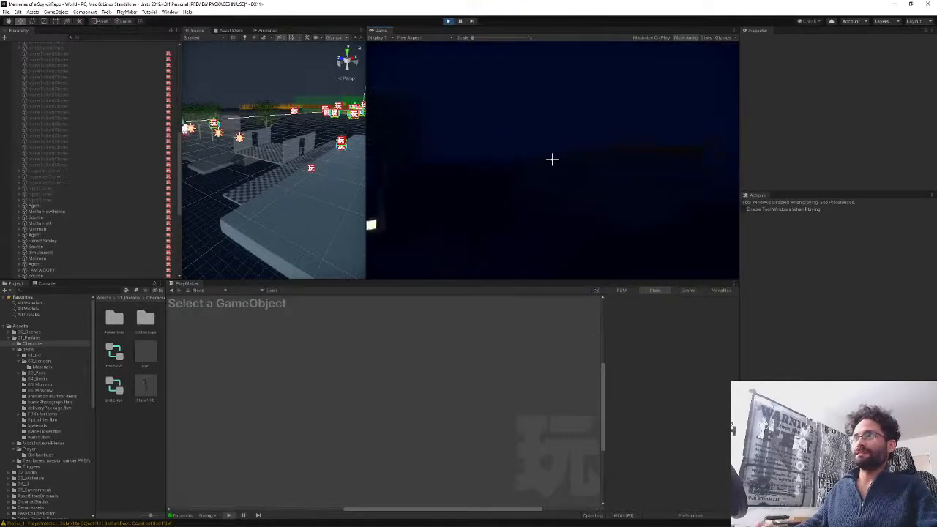
- Search the dark area for the suited agent, using the in-game console again
key(w)
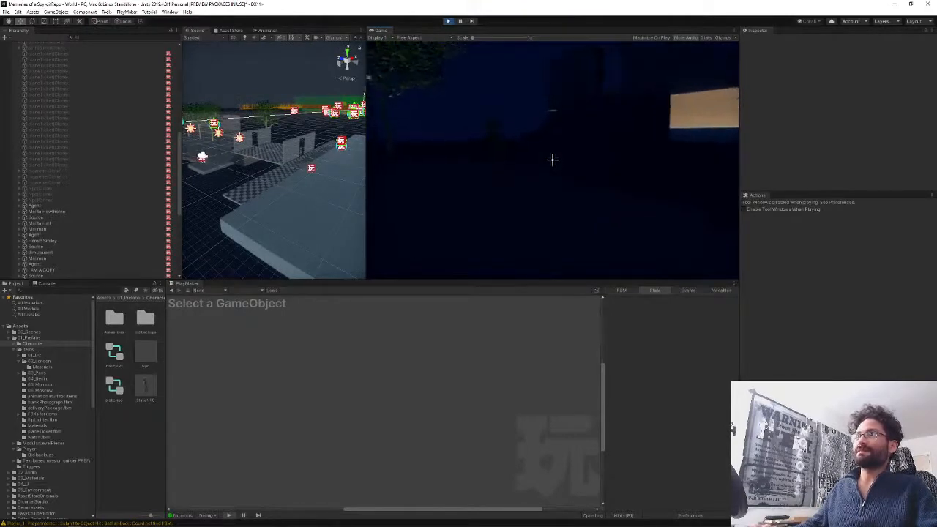
key(w)
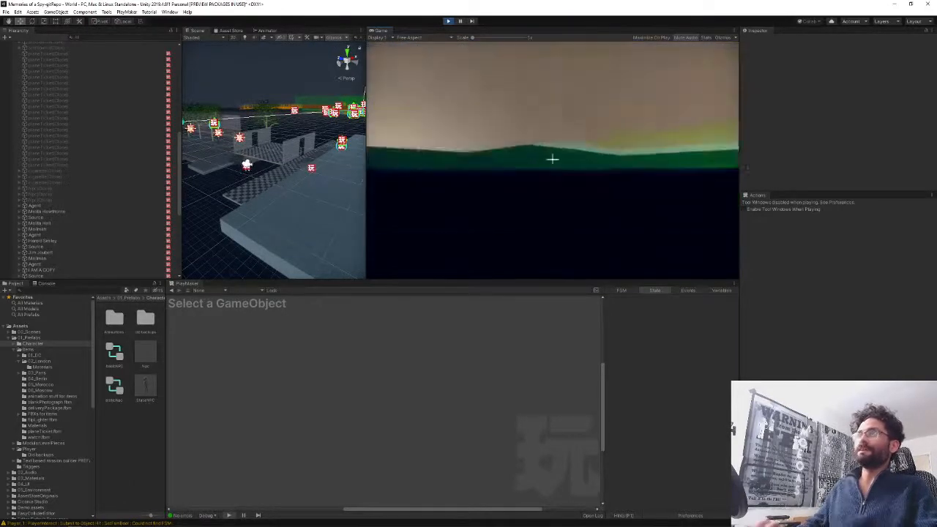
key(w)
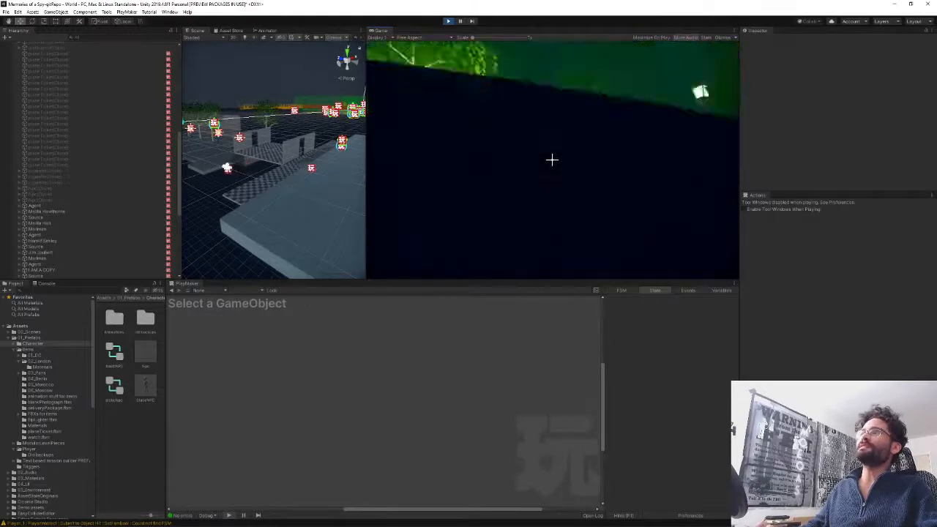
key(grave)
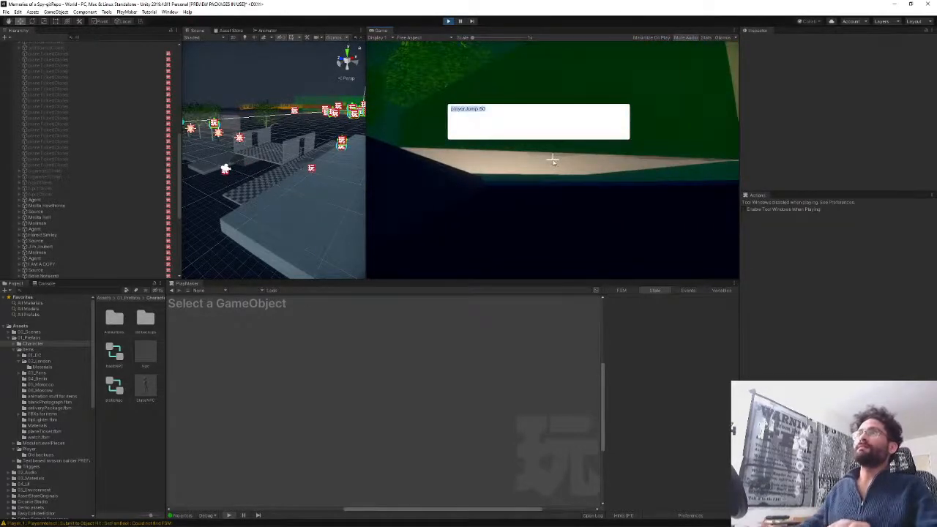
key(Return)
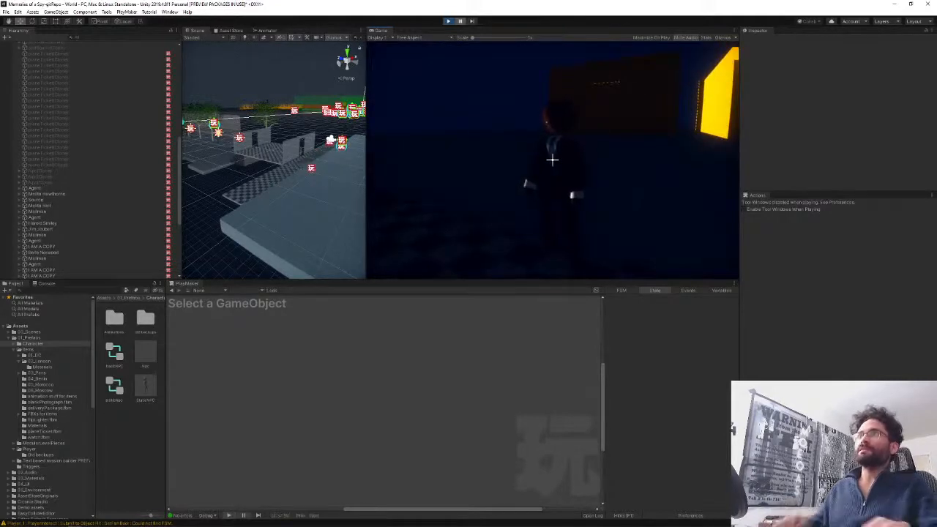
- Select the Agent below the Mailman in the object list and examine the active state of its AgentRoutine FSM
click(33, 264)
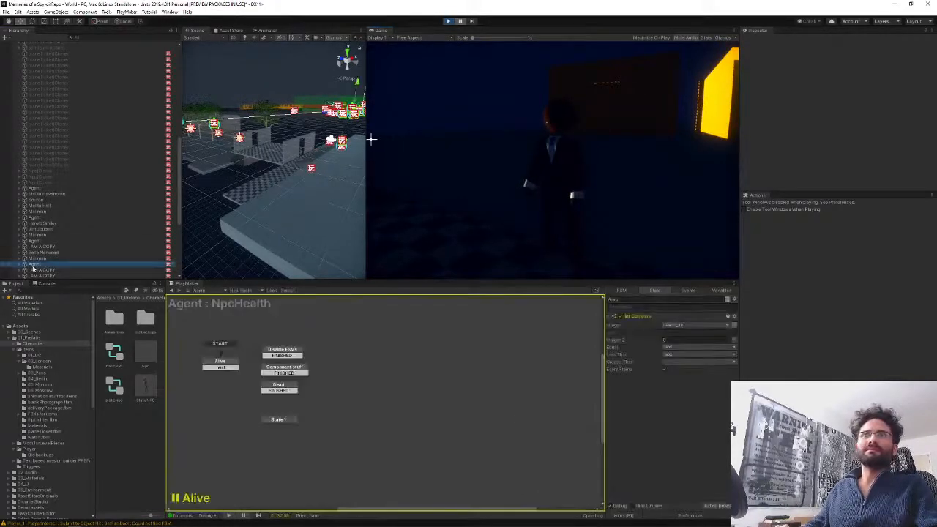
click(241, 290)
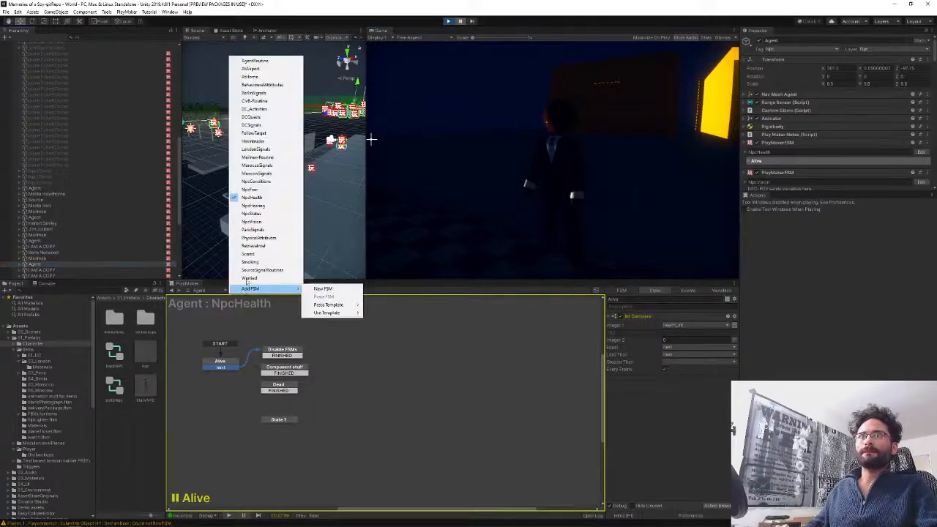
click(252, 61)
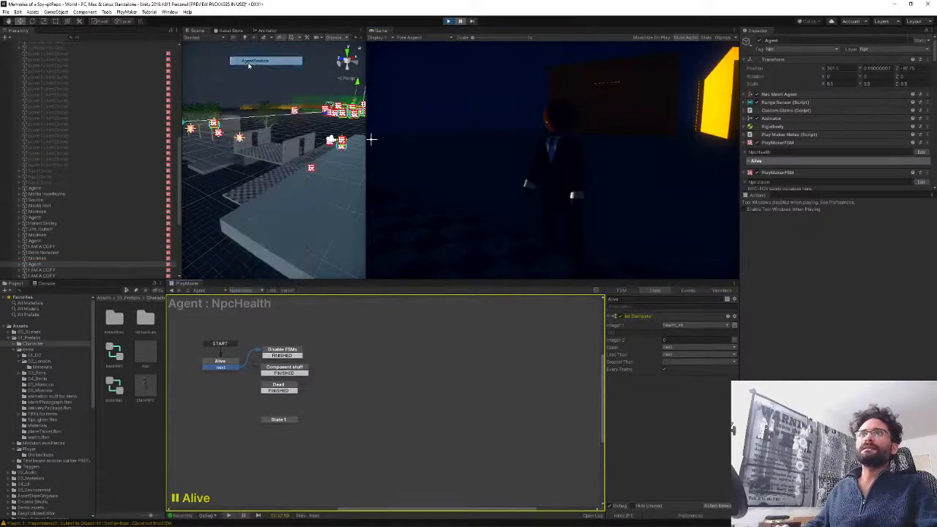
middle_drag(489, 340, 474, 440)
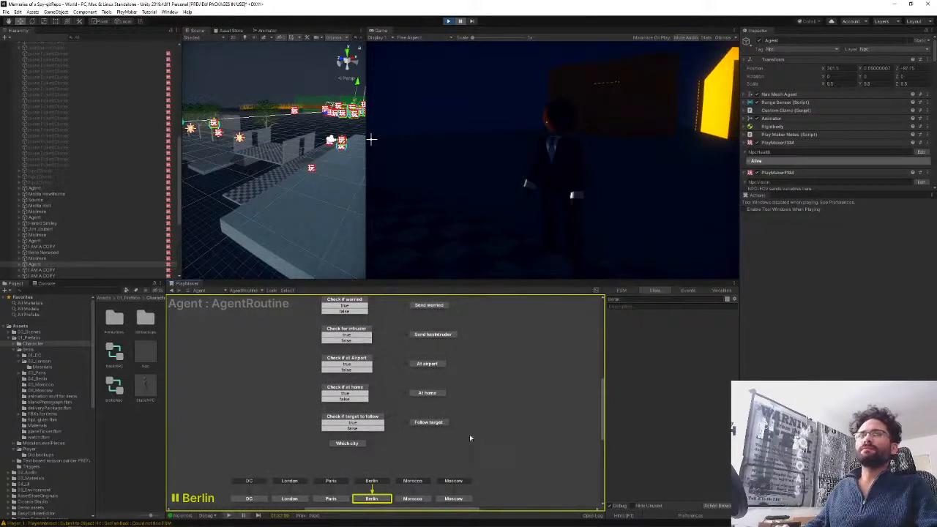
scroll(68, 156, up, 5)
scroll(91, 156, down, 3)
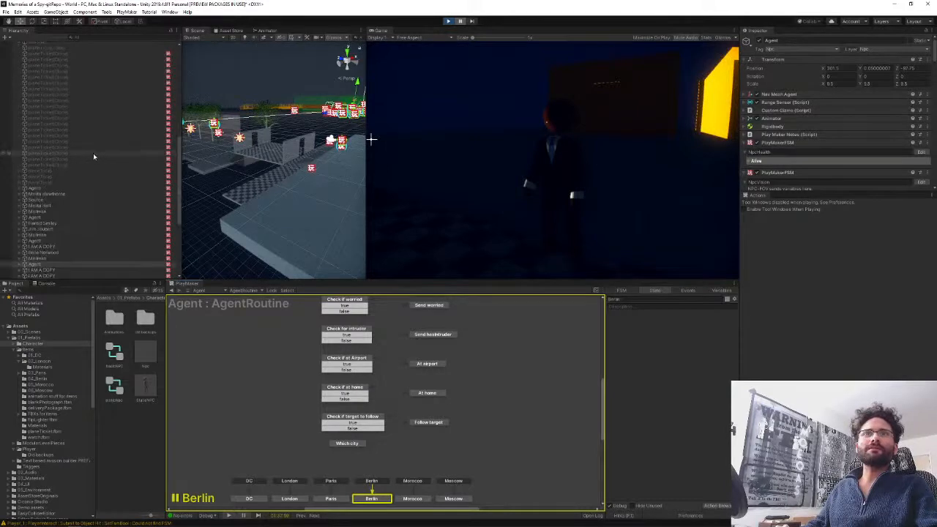
- Select the other Agent above the first I AM A COPY object, frame it in the Scene view, and run the game briefly before pausing
click(63, 241)
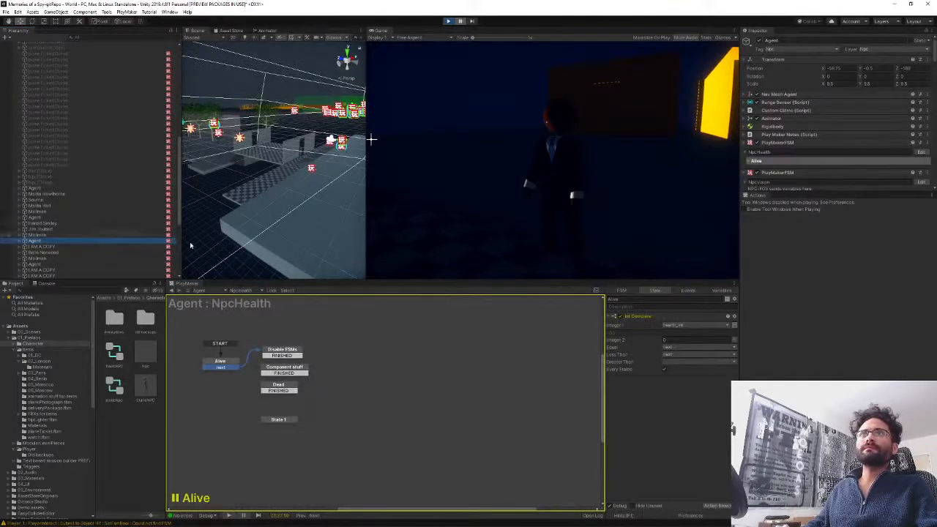
key(f)
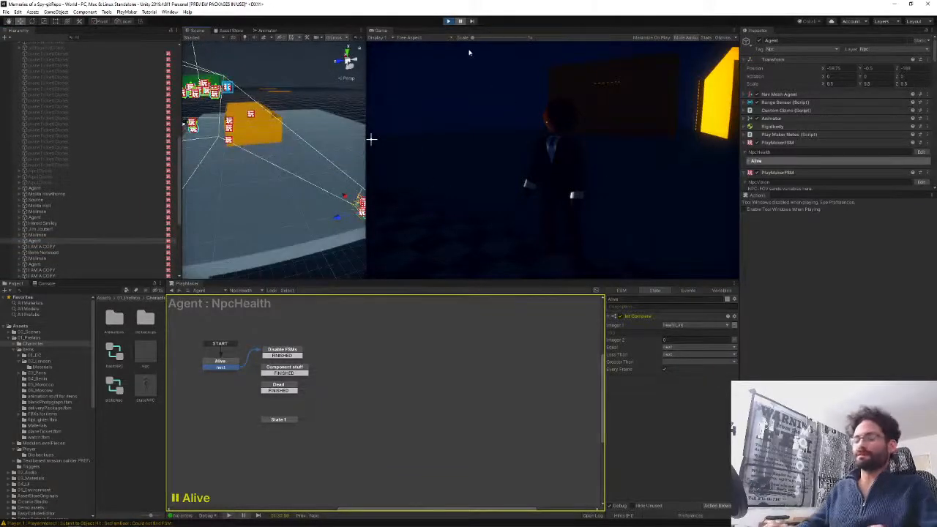
click(460, 21)
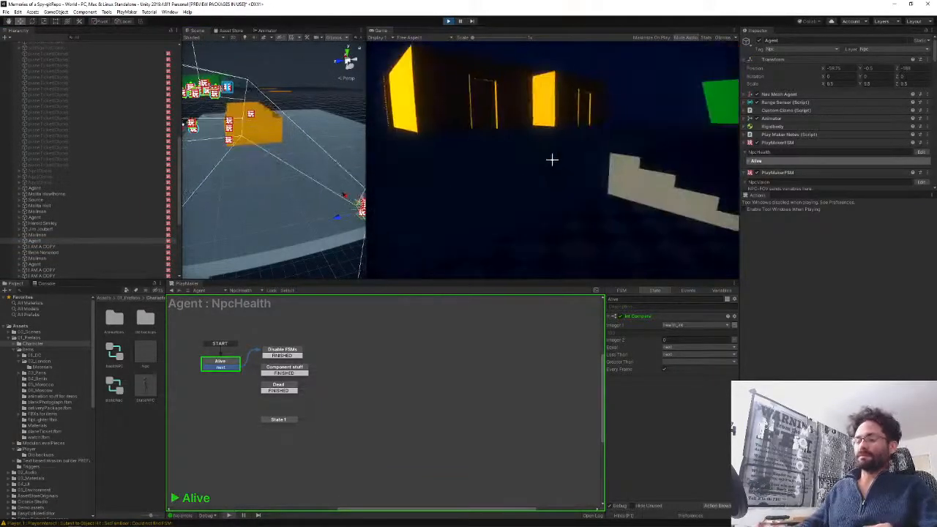
key(ctrl+shift+p)
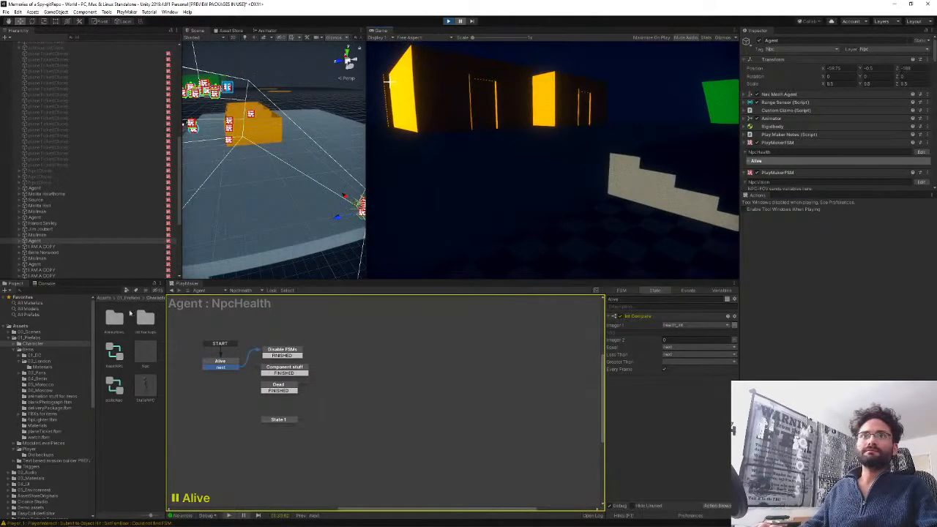
- Clear the selection, resume the game, and walk the player through the dark area while following along in the Scene view
click(127, 432)
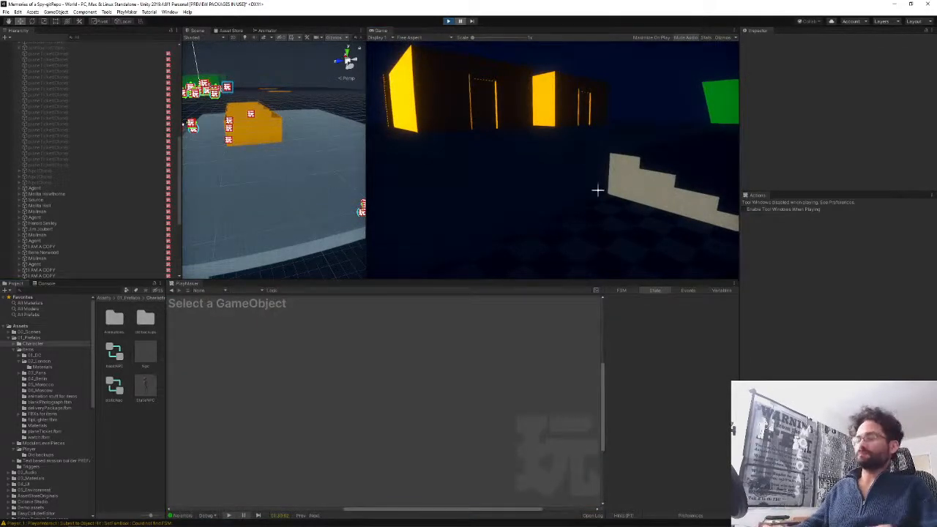
key(w)
key(space)
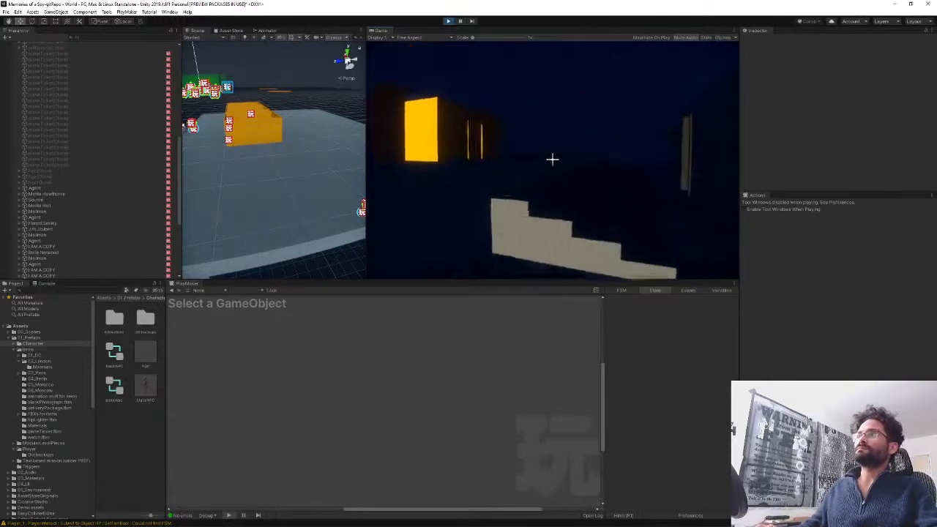
key(w)
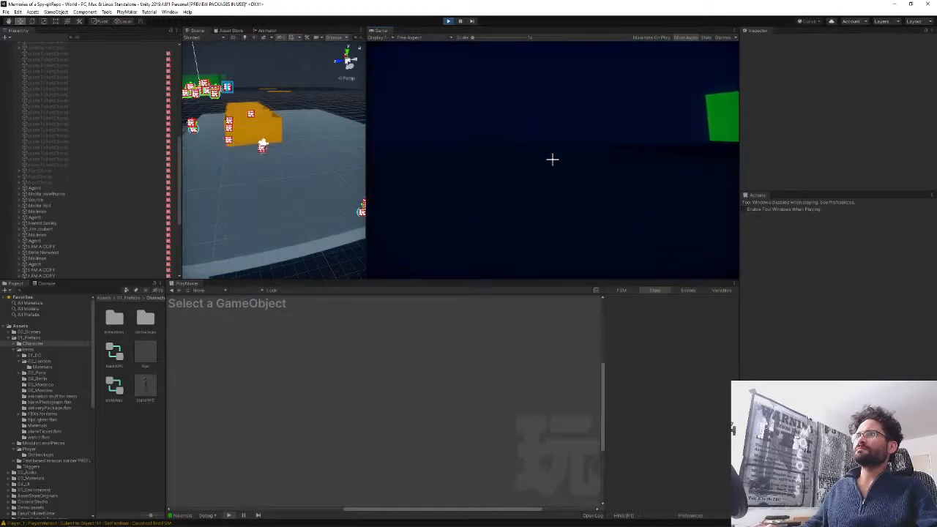
key(w)
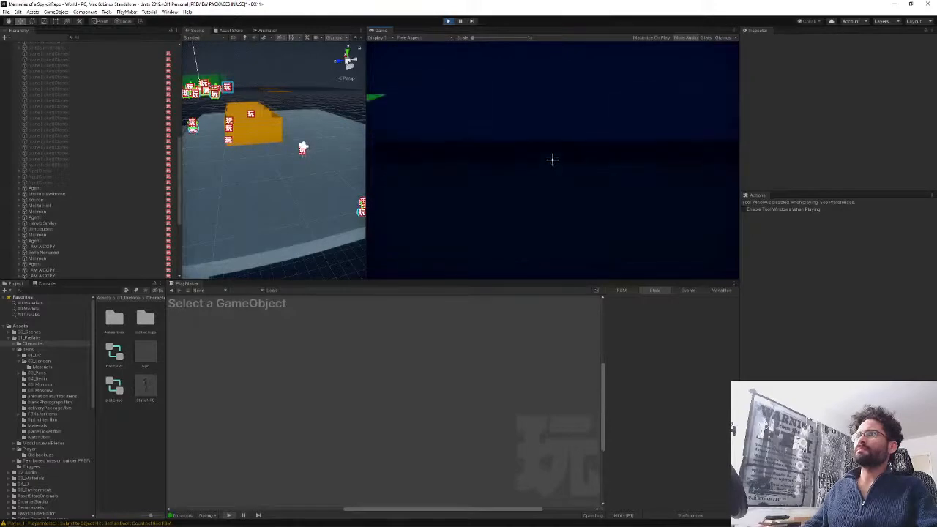
key(w)
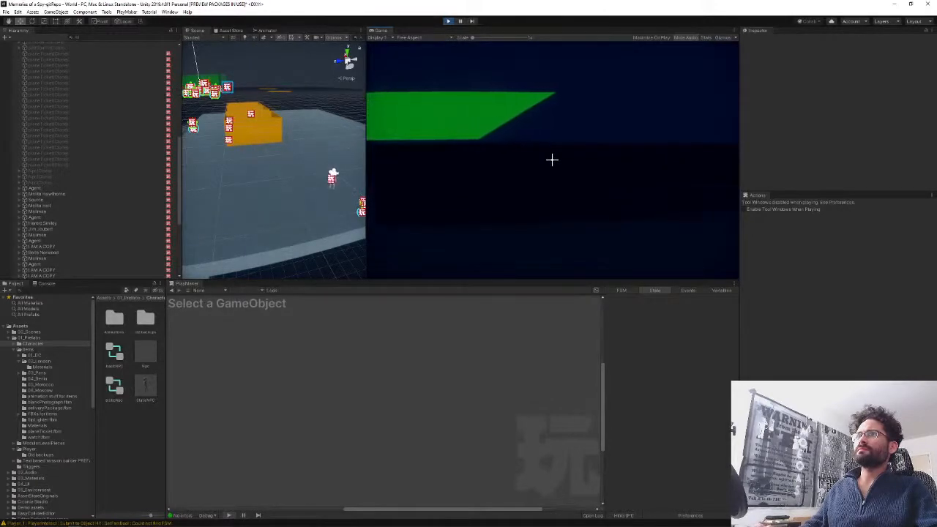
key(w)
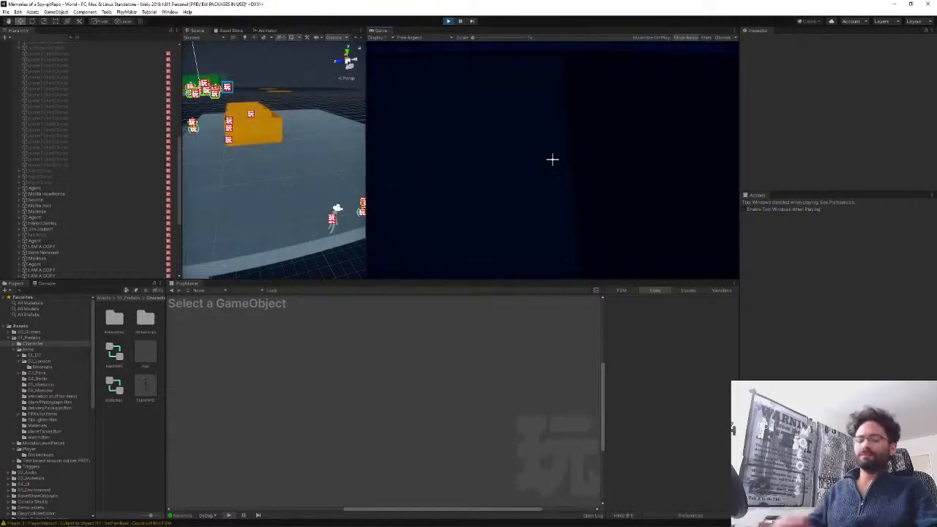
right_drag(326, 210, 299, 213)
key(w)
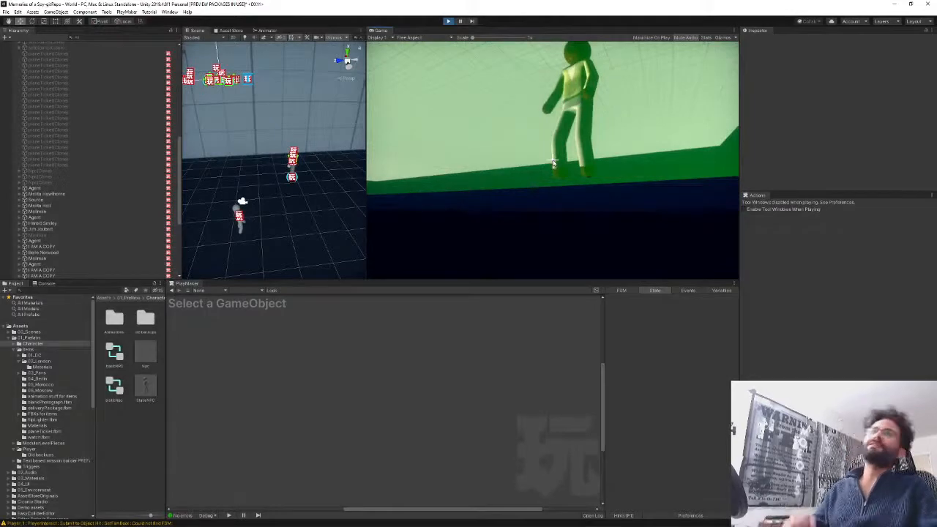
- Stop the play session, start a fresh one, and move the player through the park
key(ctrl+p)
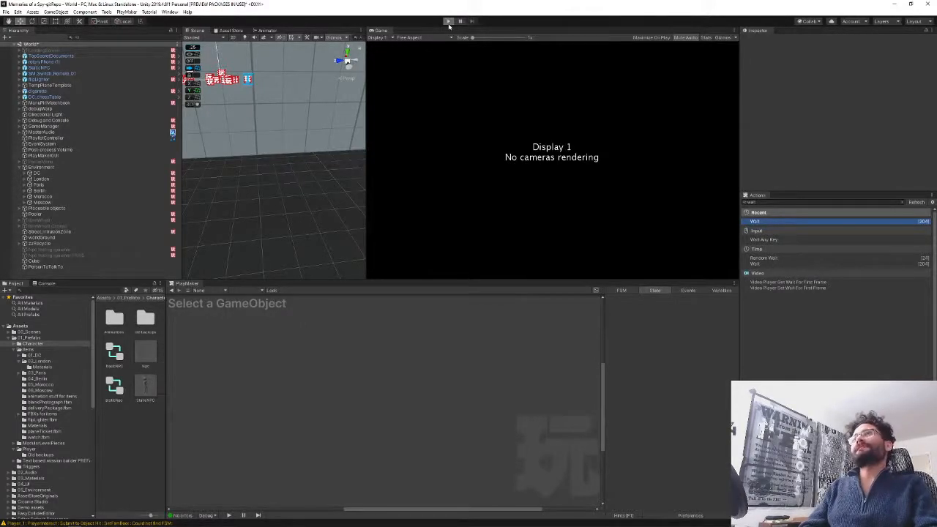
click(448, 22)
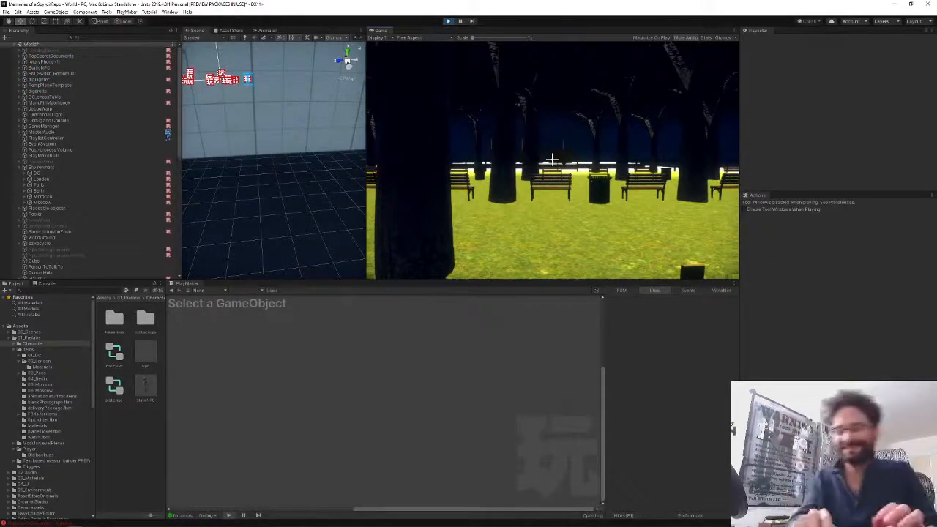
key(w)
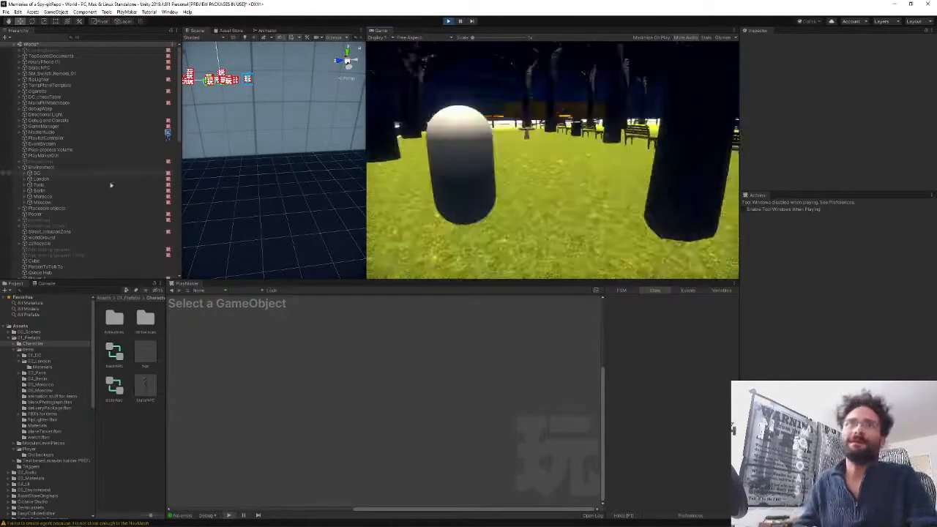
- Select London under Environment and examine its array lists and the inputs of its CityInfo FSM
click(58, 180)
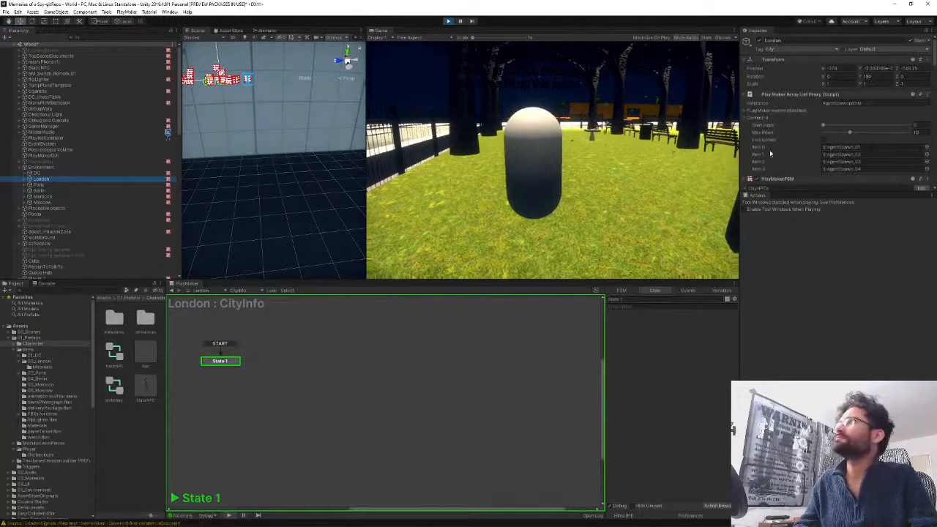
scroll(769, 150, down, 3)
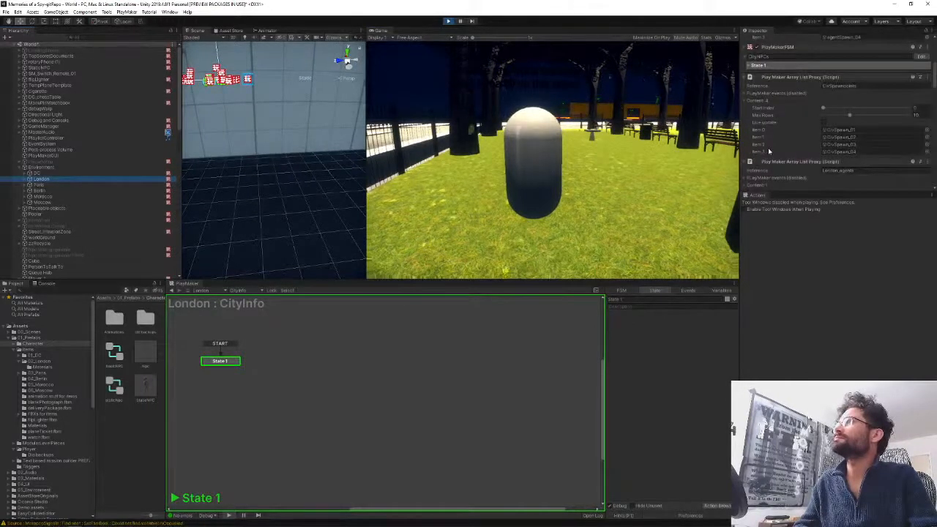
scroll(769, 151, down, 8)
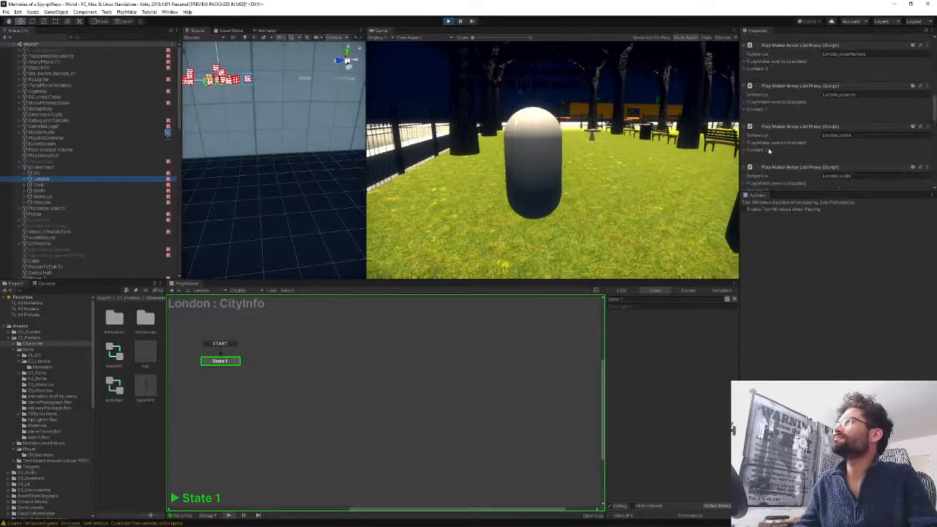
scroll(769, 151, down, 6)
scroll(769, 151, down, 3)
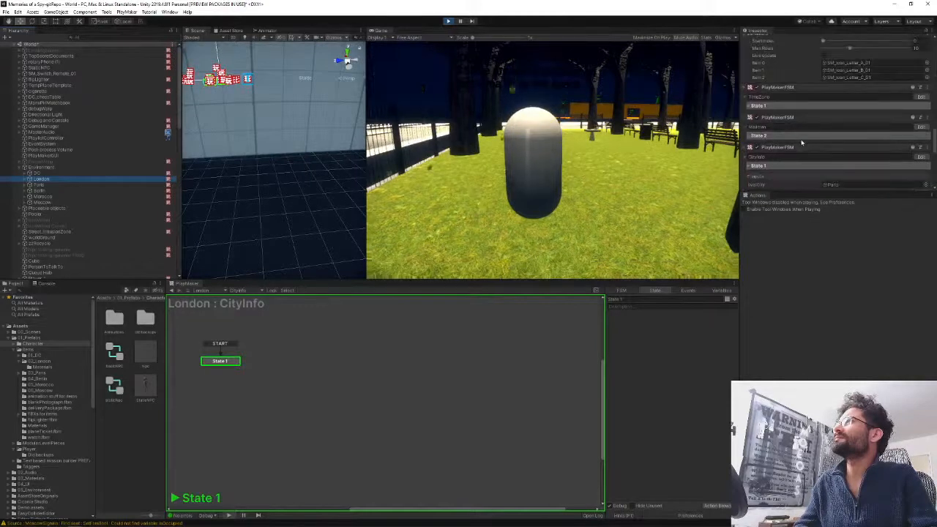
- Check the CityInfo inputs of Paris and Berlin, along with Berlin's array lists
click(65, 185)
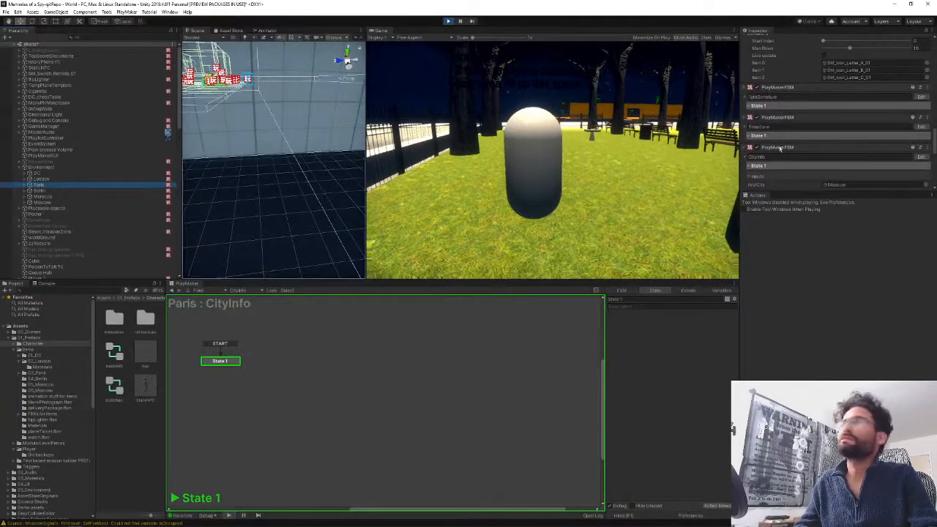
scroll(804, 147, down, 3)
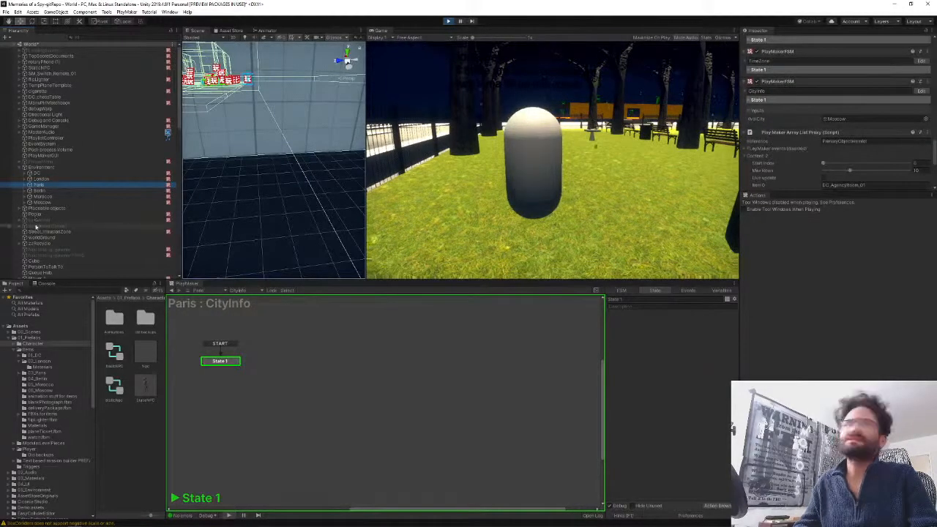
click(41, 191)
scroll(793, 151, down, 3)
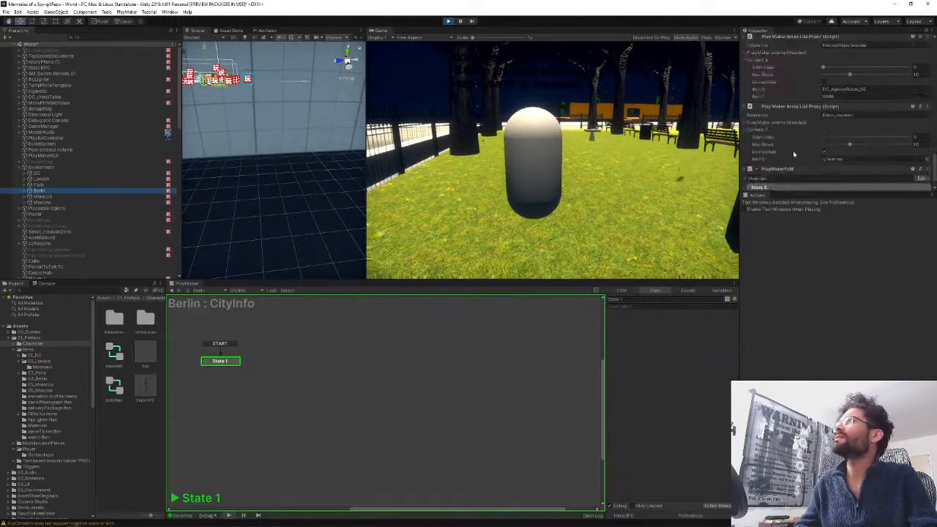
scroll(793, 154, down, 1)
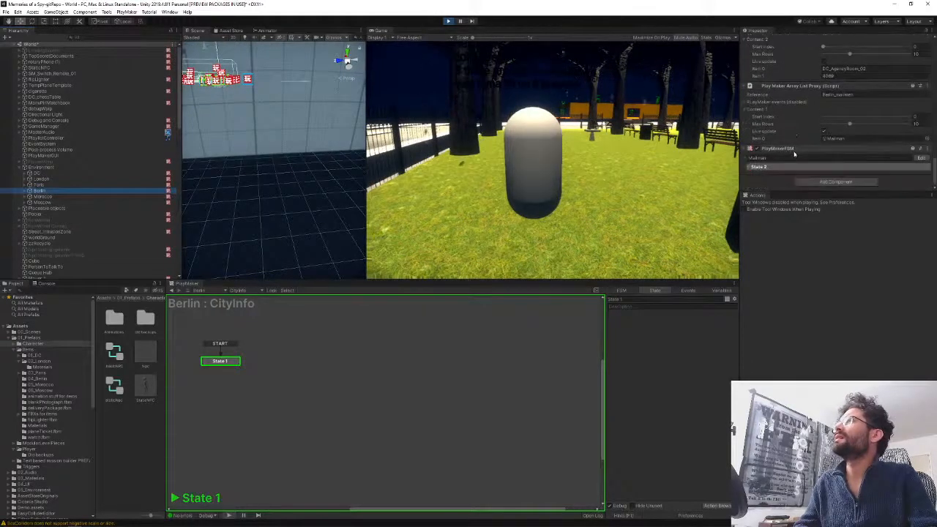
scroll(796, 153, up, 5)
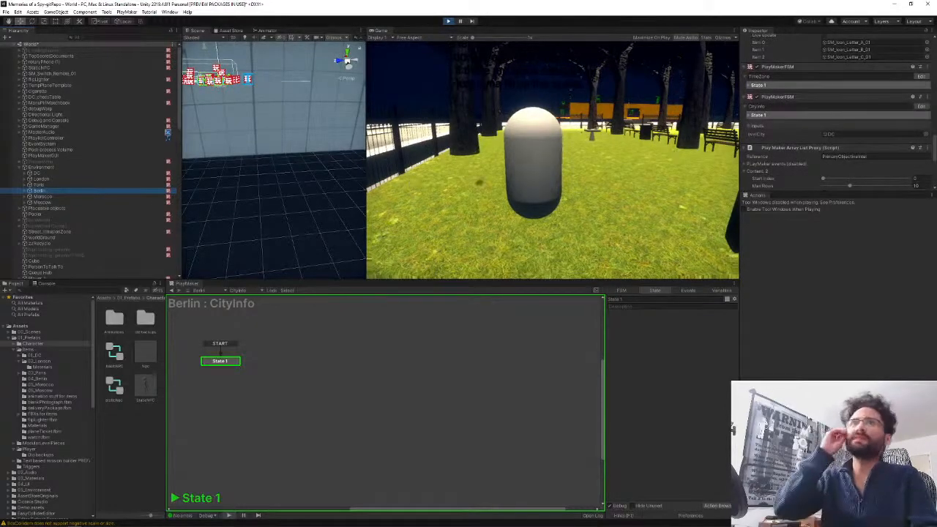
- Clear the selection, return to the game, and run playerWarp 3 in the in-game console
click(112, 440)
click(555, 191)
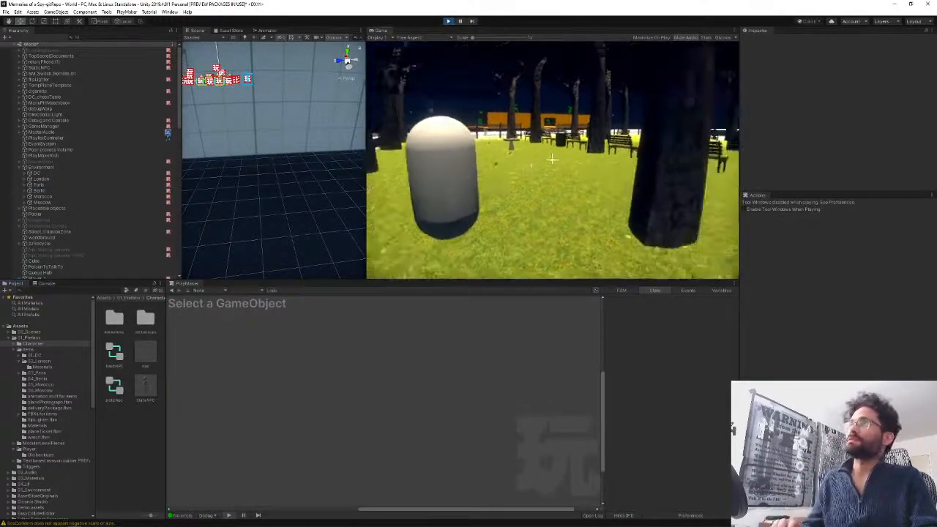
key(grave)
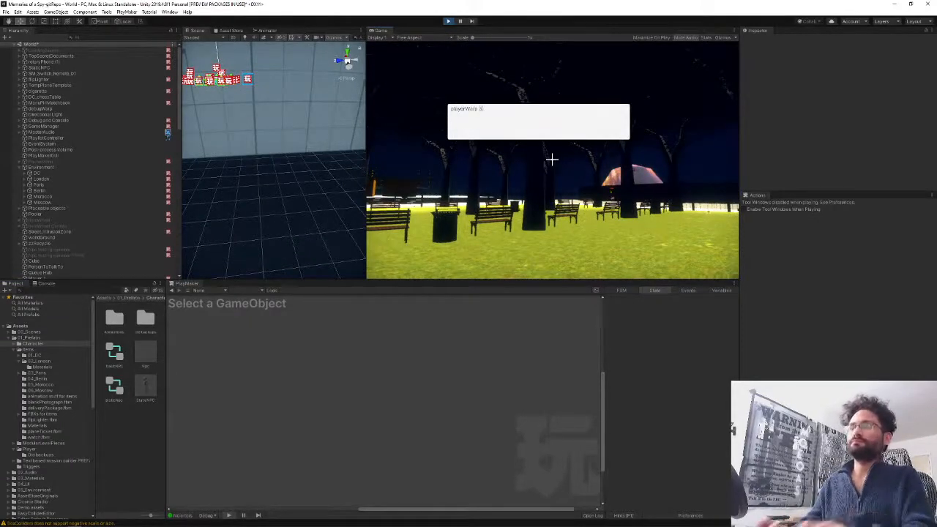
text(playerWarp 3)
key(Return)
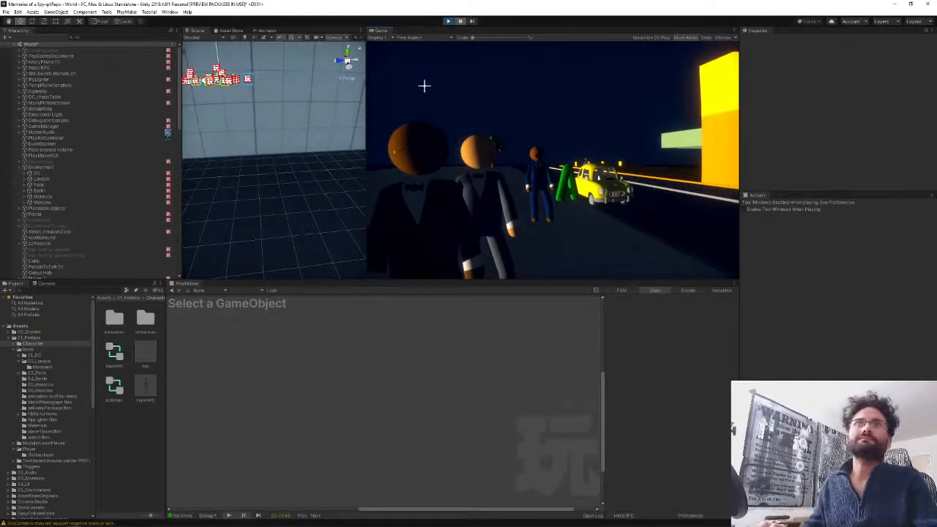
- Select Berlin while paused, expand the contents of its Berlin_agents array list, and locate the Item 0 agent in the object list
click(55, 192)
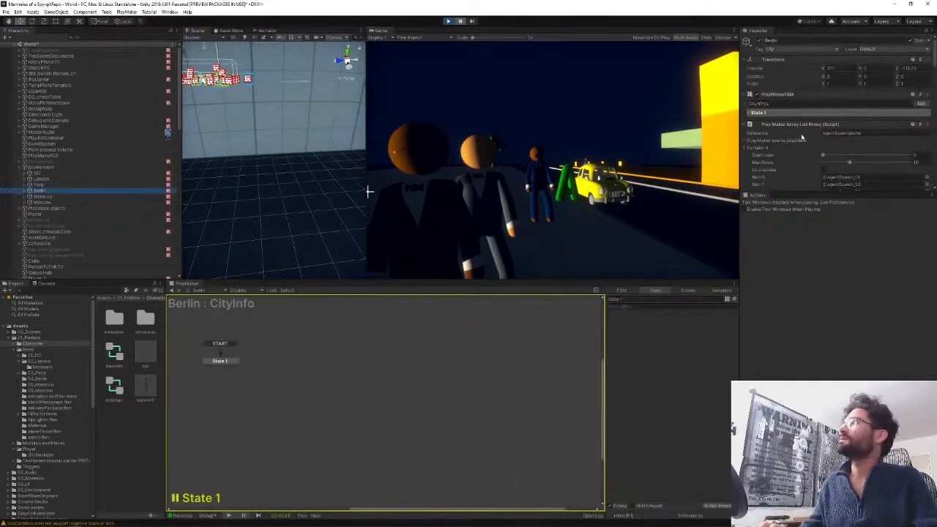
scroll(803, 141, down, 3)
scroll(803, 143, down, 3)
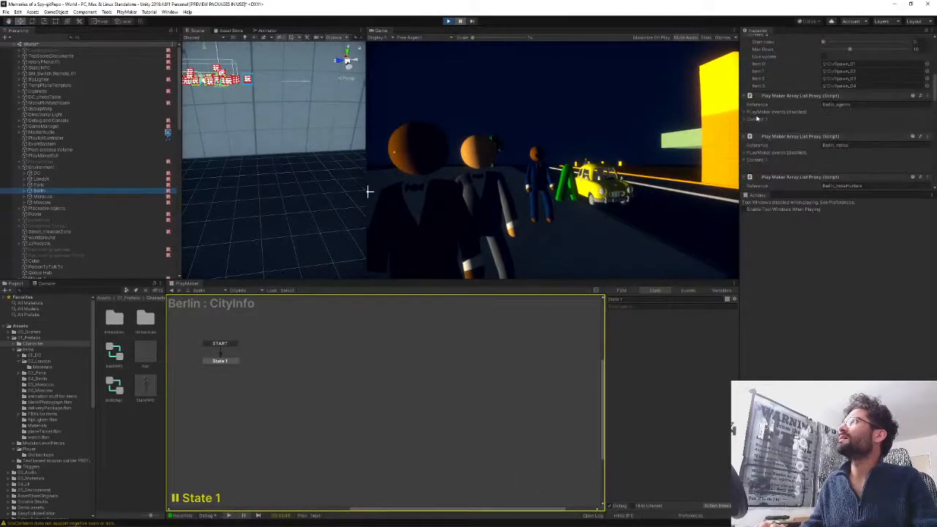
click(745, 119)
click(831, 149)
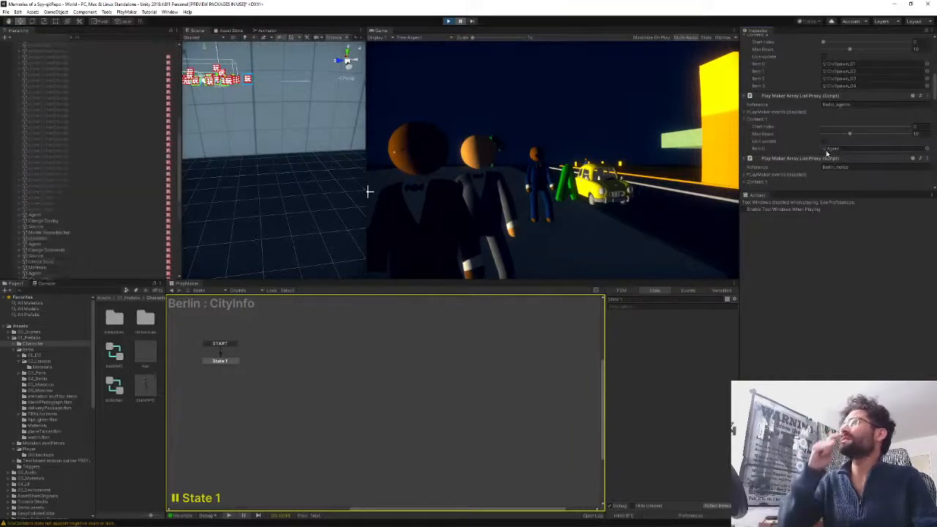
- Select Berlin's listed Agent, frame it in the Scene view, and inspect it up close among the surrounding characters
click(33, 276)
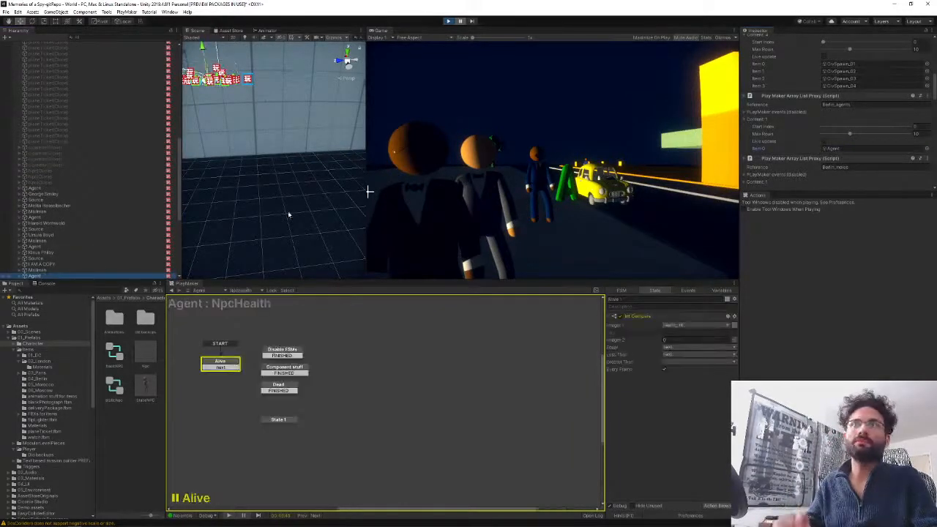
key(f)
scroll(277, 199, up, 10)
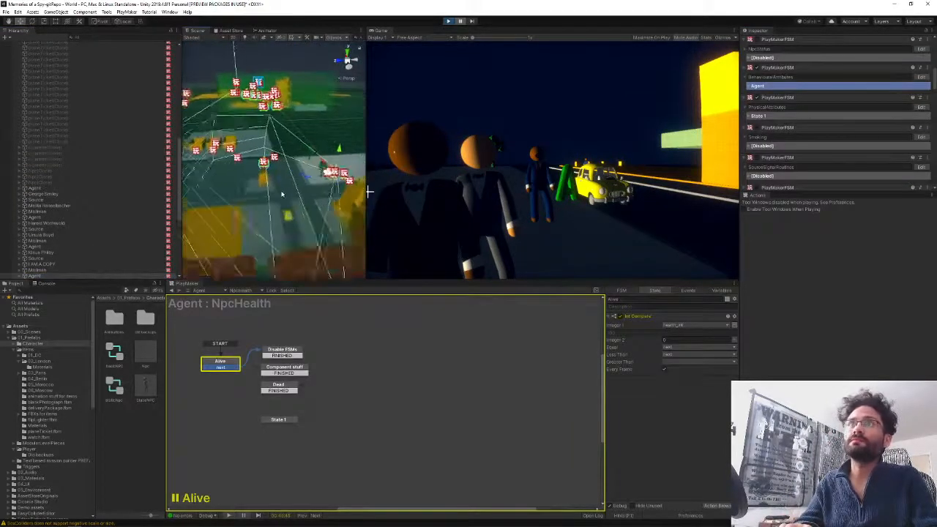
scroll(282, 196, up, 3)
alt+drag(330, 200, 302, 196)
scroll(302, 197, up, 3)
scroll(302, 196, up, 6)
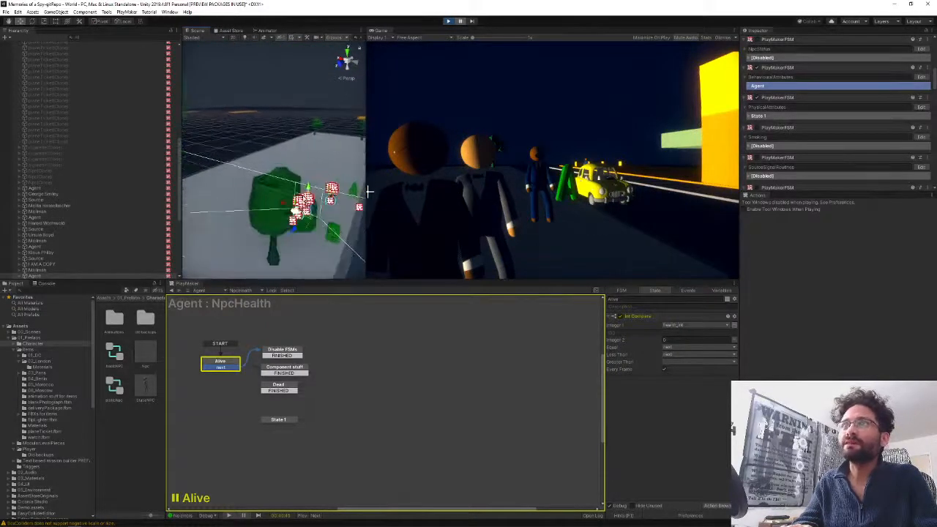
middle_drag(302, 197, 109, 64)
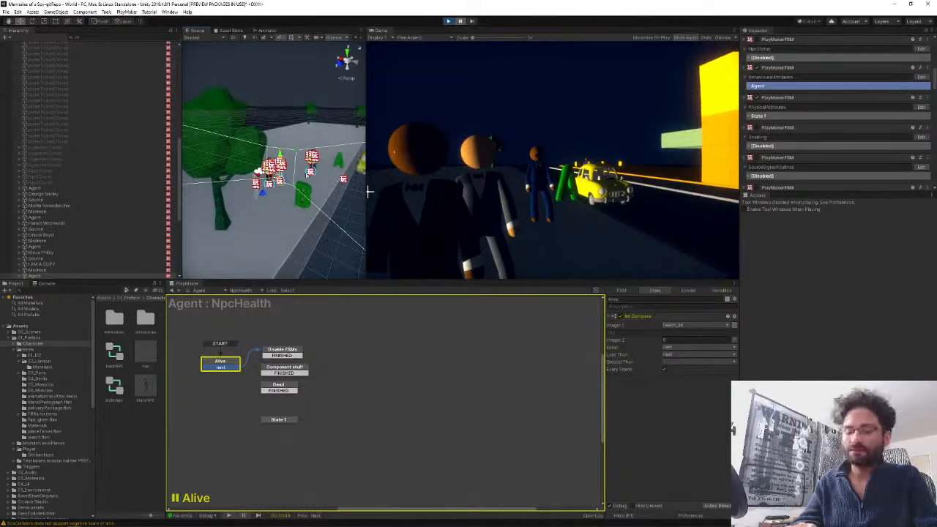
key(w)
right_drag(308, 175, 311, 192)
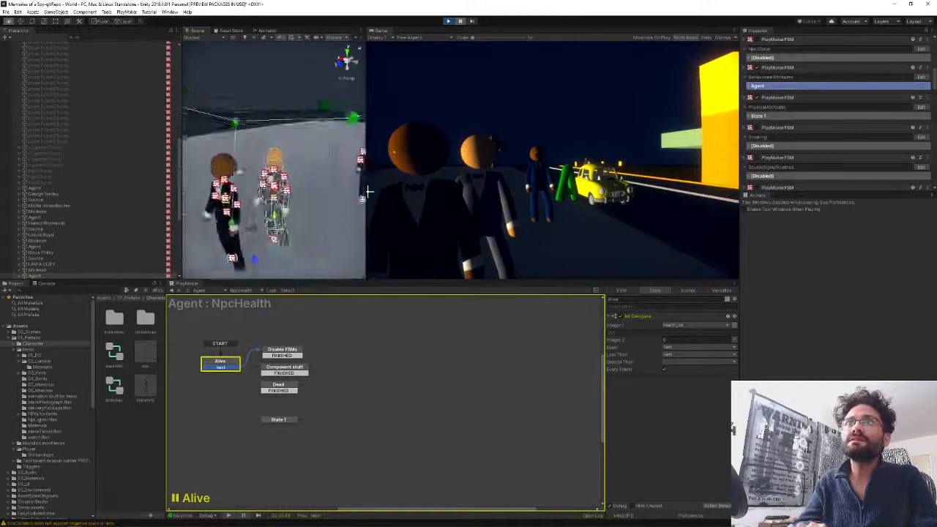
right_drag(240, 171, 206, 202)
key(s)
key(s)
key(s)
- Open the Agent's AgentRoutine FSM and follow its Follow target state to the FollowTarget FSM
click(243, 293)
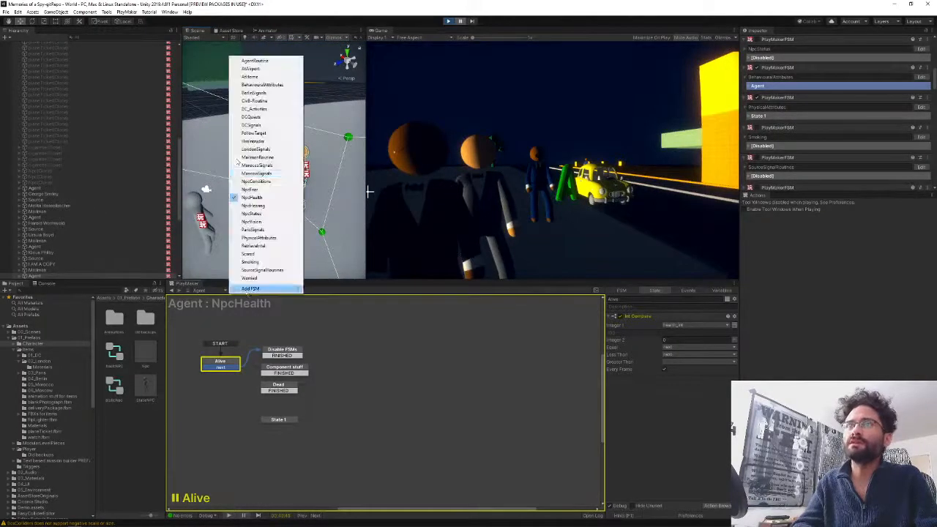
click(253, 63)
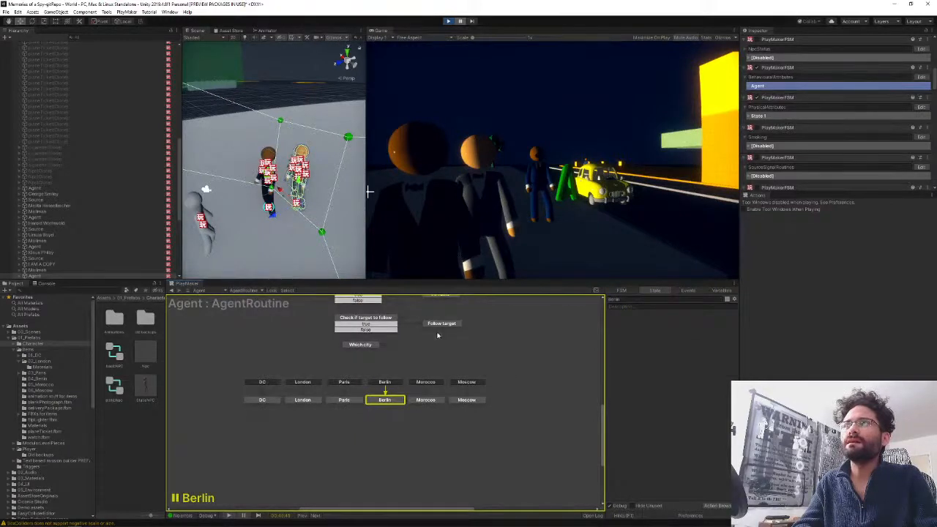
click(438, 324)
click(730, 329)
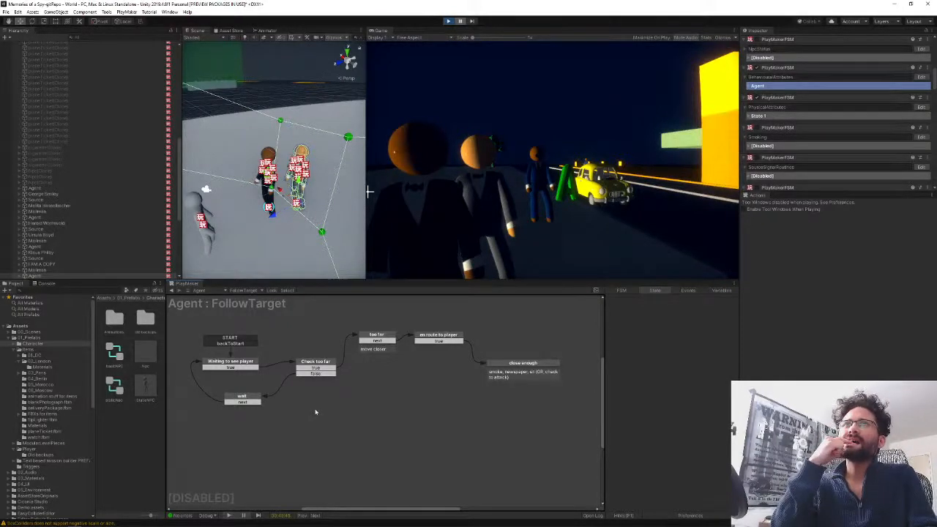
- Return to the Agent's AgentRoutine FSM and review the intruder, airport, home and target checks above the city states
click(238, 292)
click(257, 63)
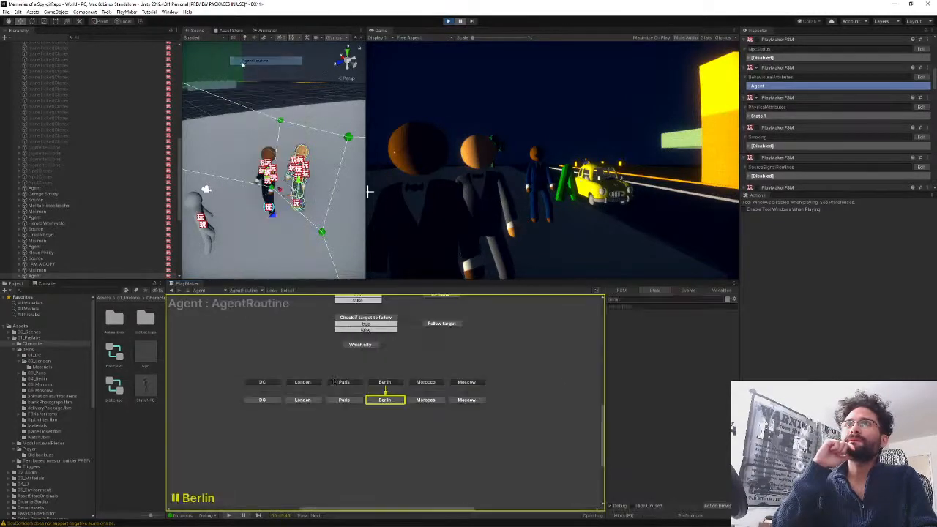
middle_drag(283, 324, 297, 406)
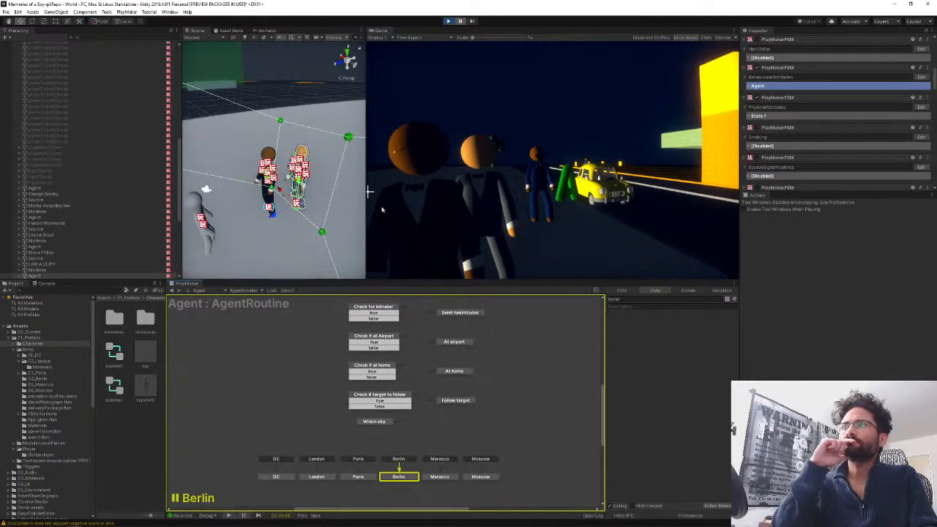
- Run the game briefly, pause it with the Agent nearby, and open the Agent's NpcVision FSM
click(461, 22)
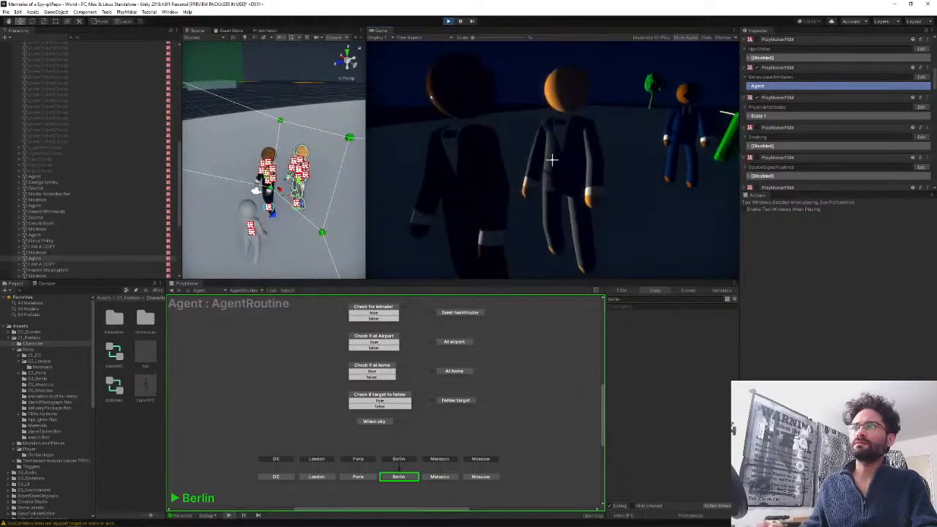
key(ctrl+shift+p)
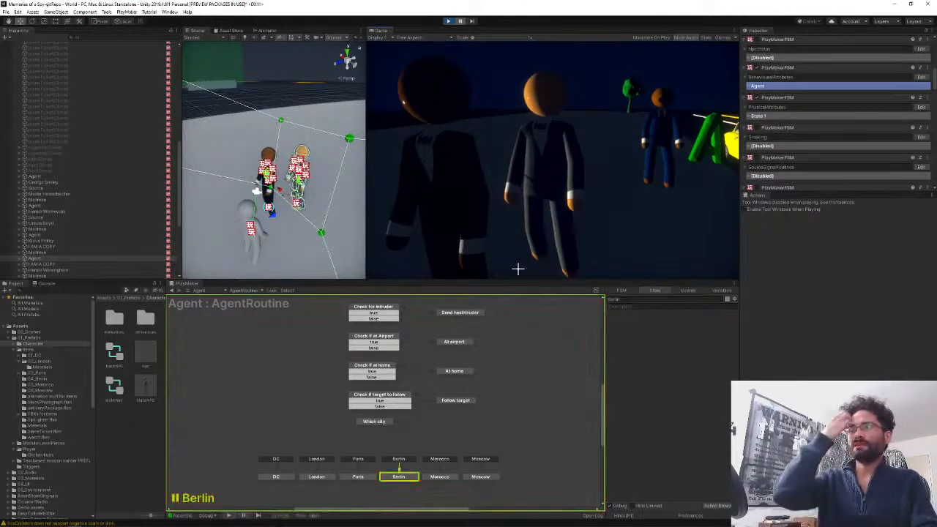
middle_drag(315, 357, 316, 396)
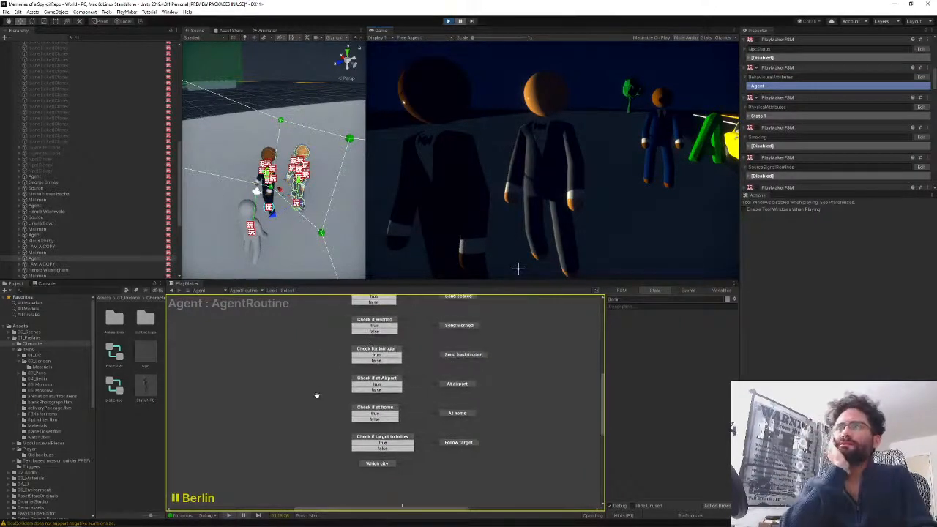
click(256, 291)
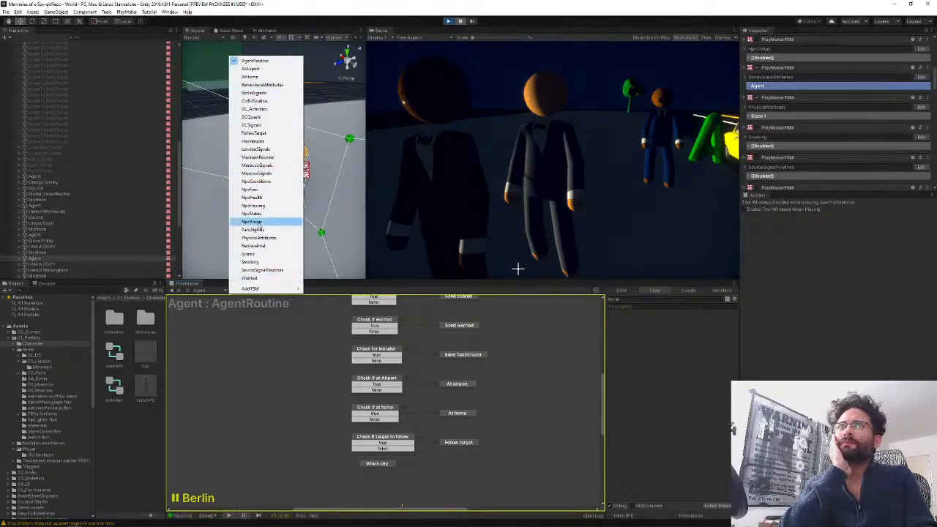
click(260, 223)
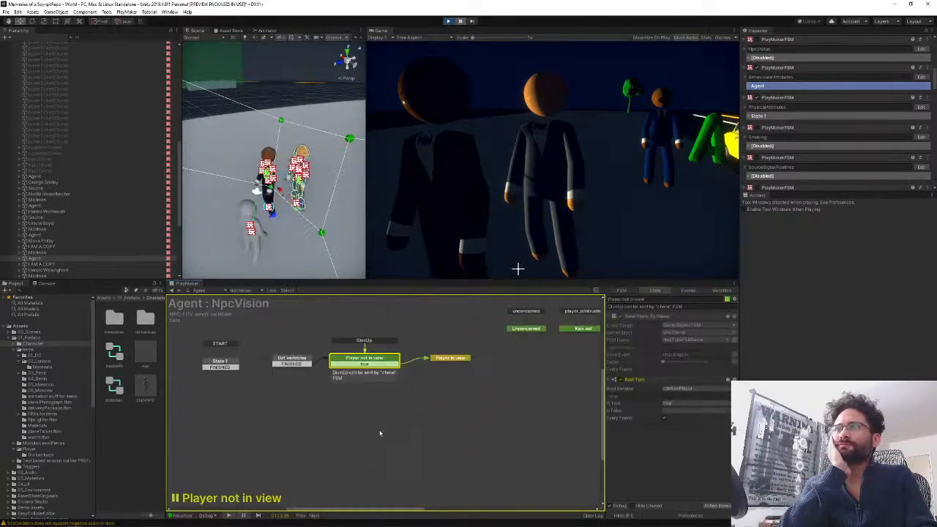
middle_drag(380, 433, 361, 433)
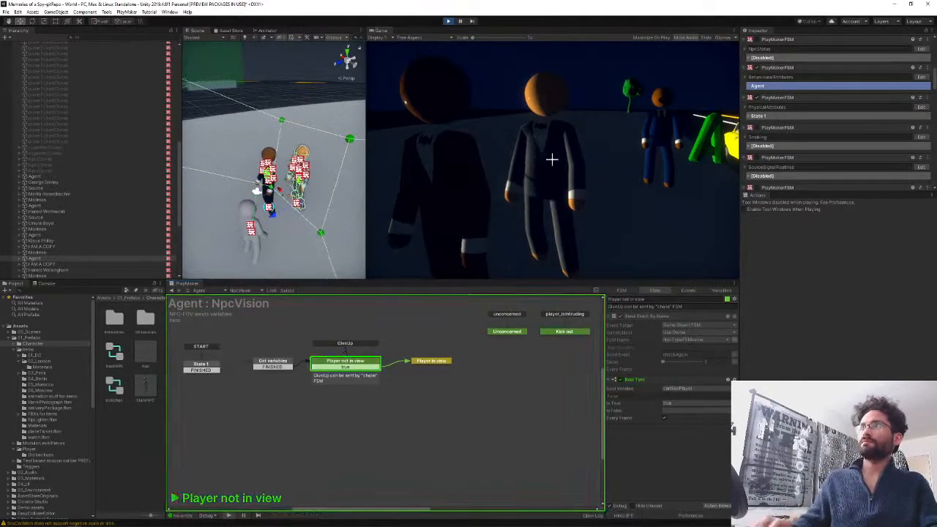
- Resume the game, move the player around in front of the Agent while watching the NpcVision FSM, and pause again
key(d)
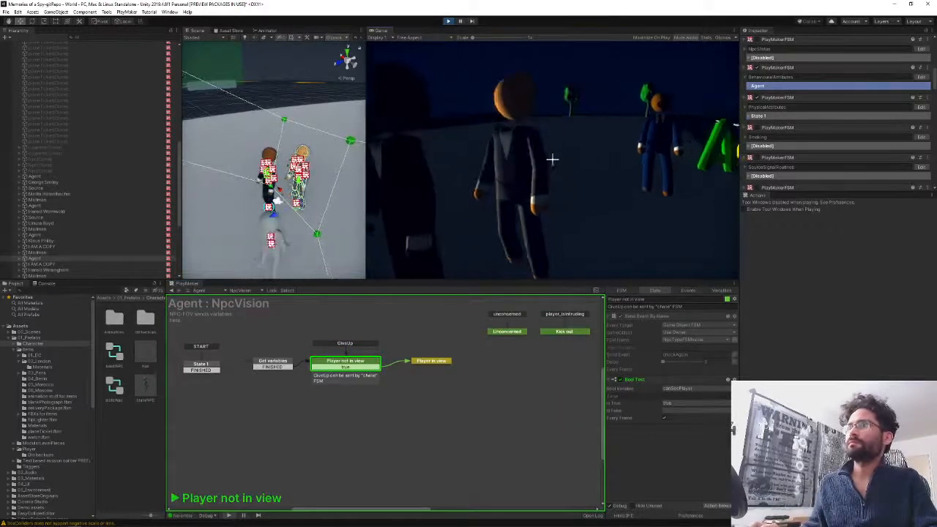
key(w)
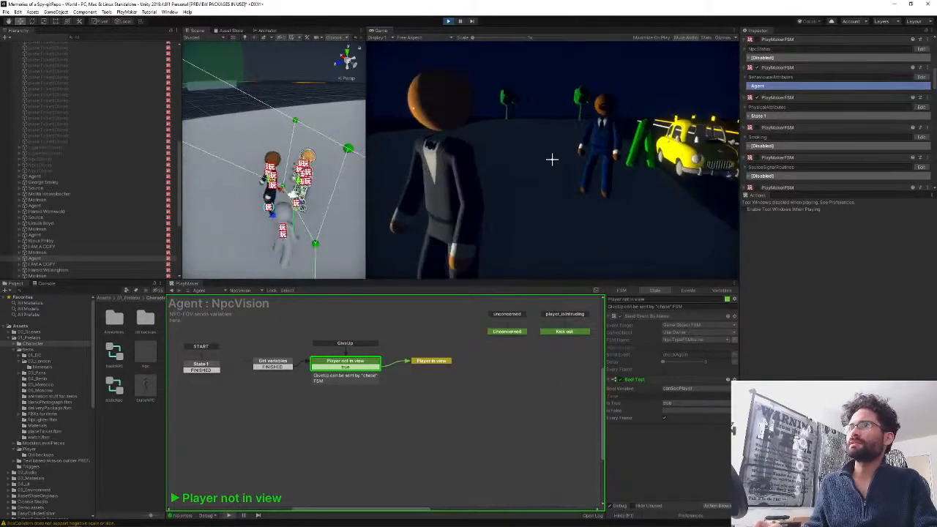
key(a)
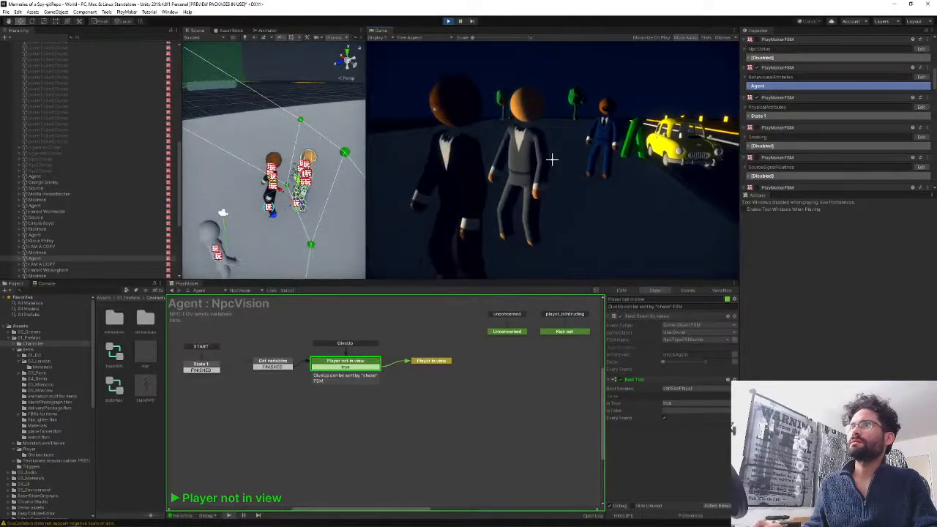
key(space)
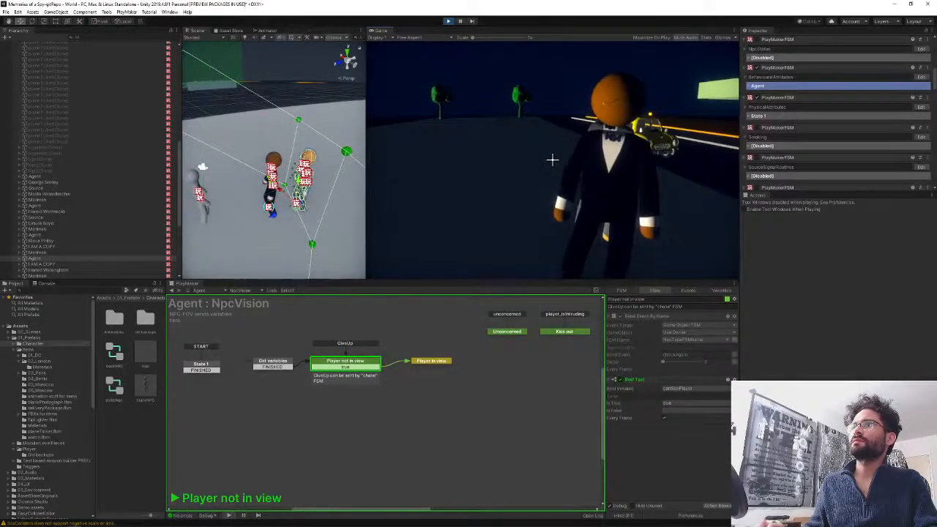
key(ctrl+shift+p)
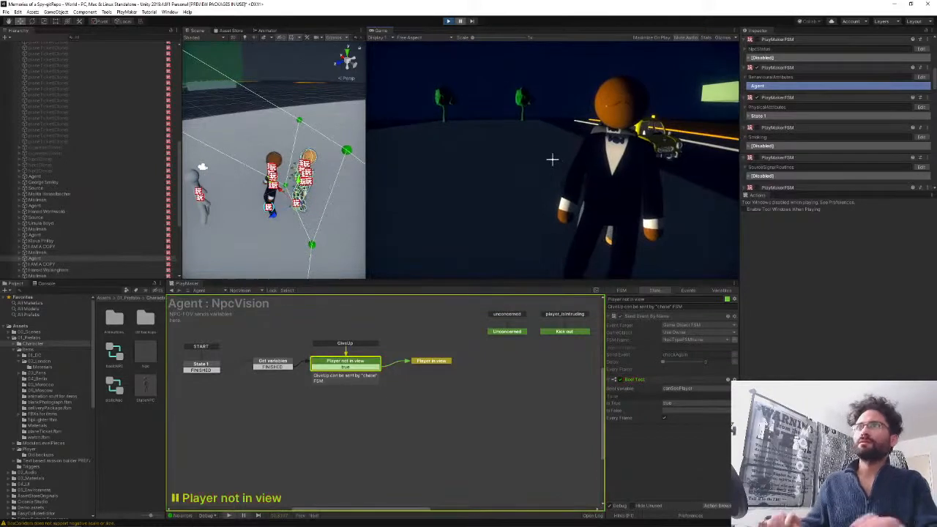
- Return to the AgentRoutine FSM, run the game briefly, pause, and inspect the Check if target to follow state's settings
click(243, 293)
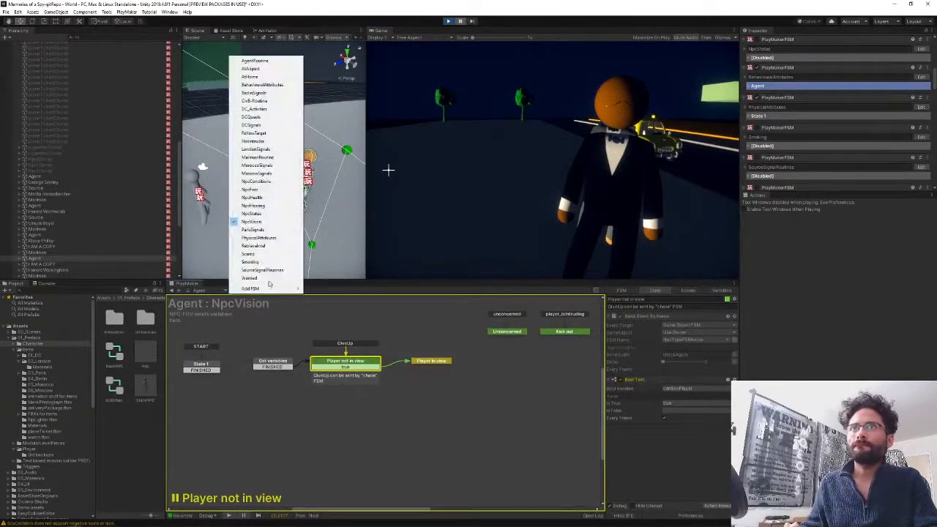
click(254, 62)
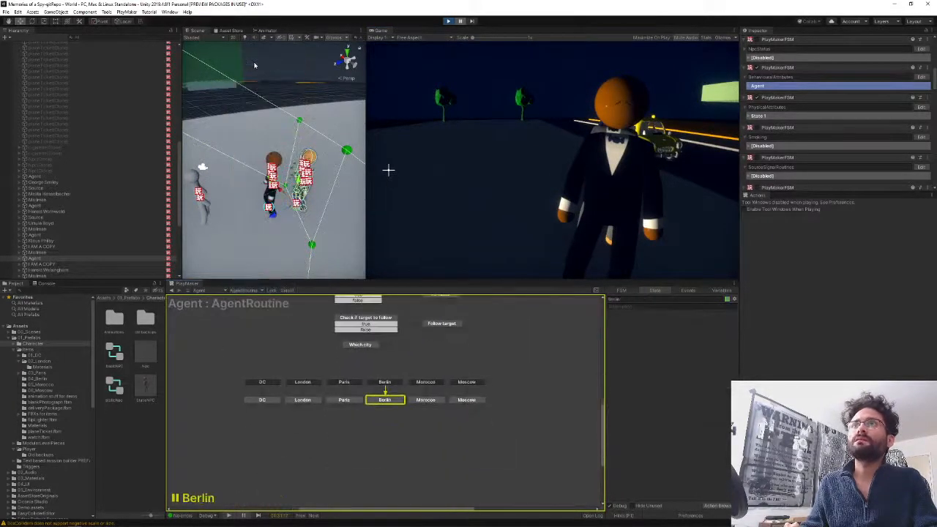
key(ctrl+shift+p)
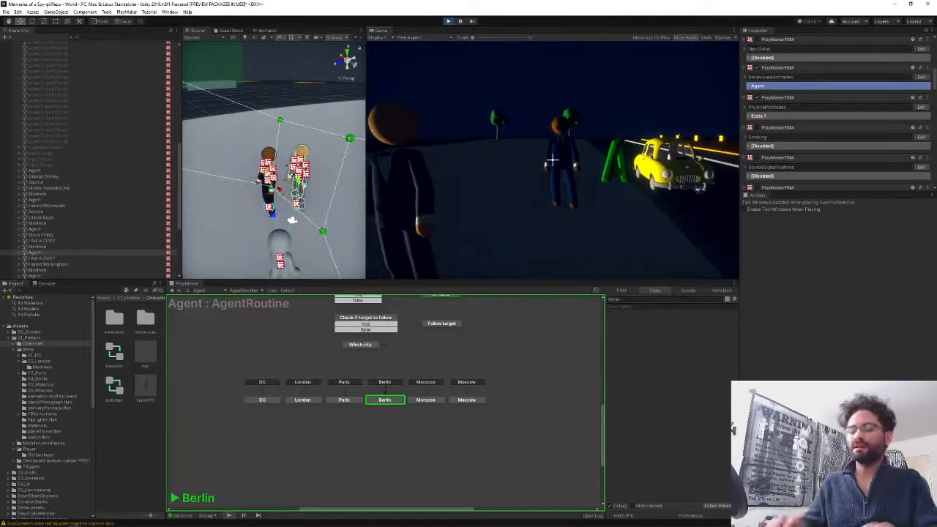
key(ctrl+shift+p)
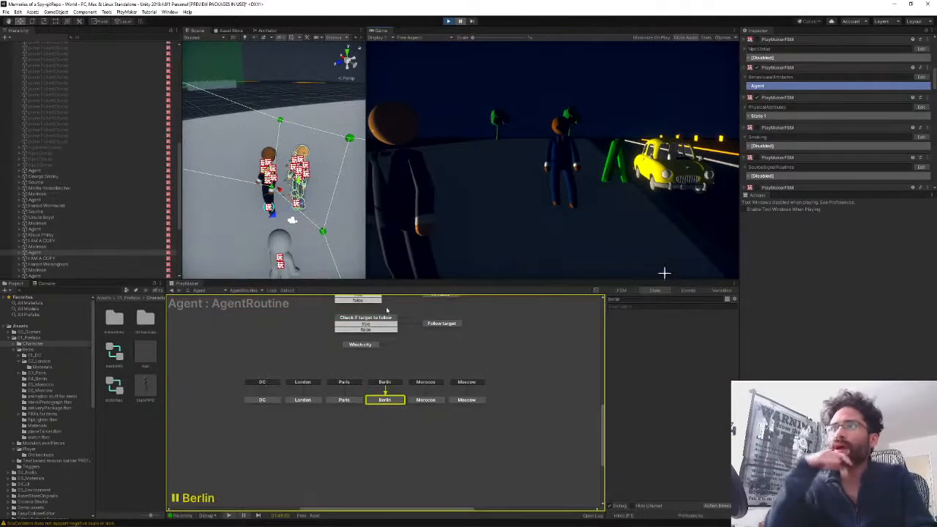
click(377, 320)
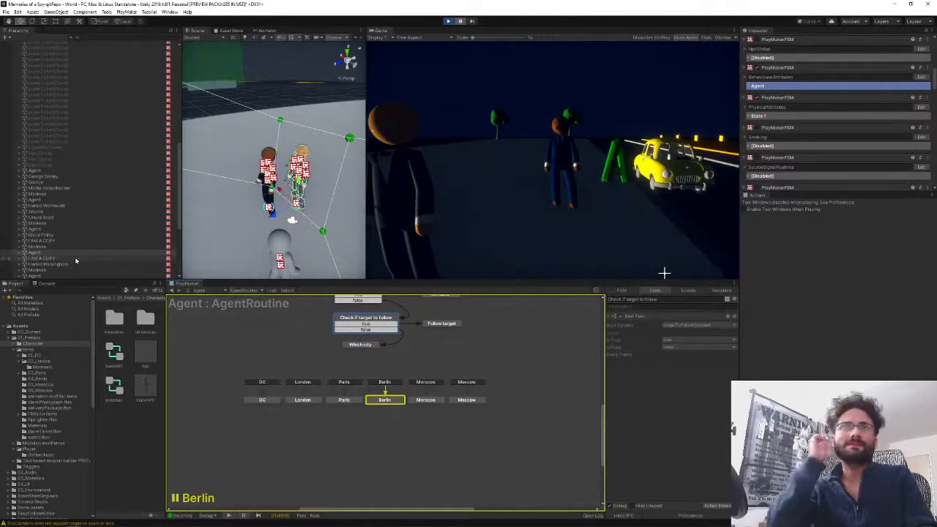
- Expand the Agent's bone hierarchy through the hips, spine and neck to the head, and select the NPC-FOV object
scroll(79, 256, down, 1)
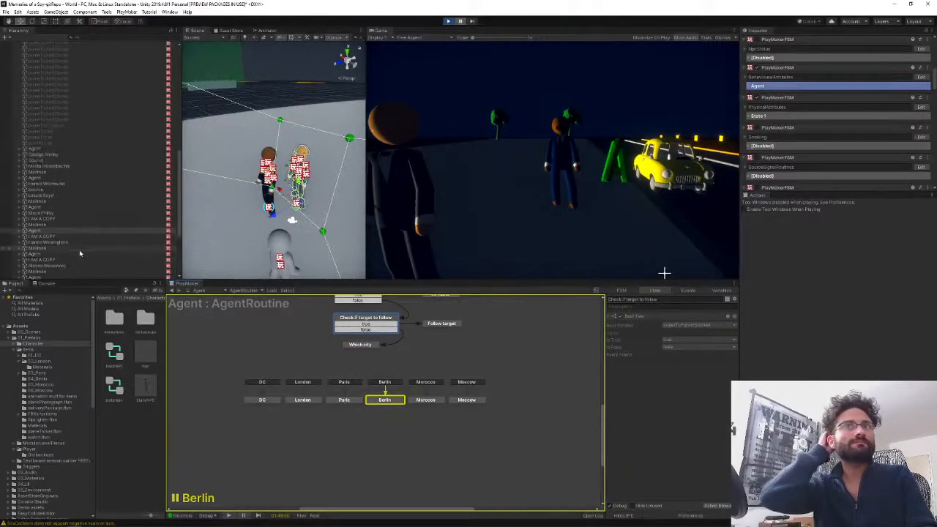
click(21, 231)
click(25, 237)
scroll(28, 238, down, 1)
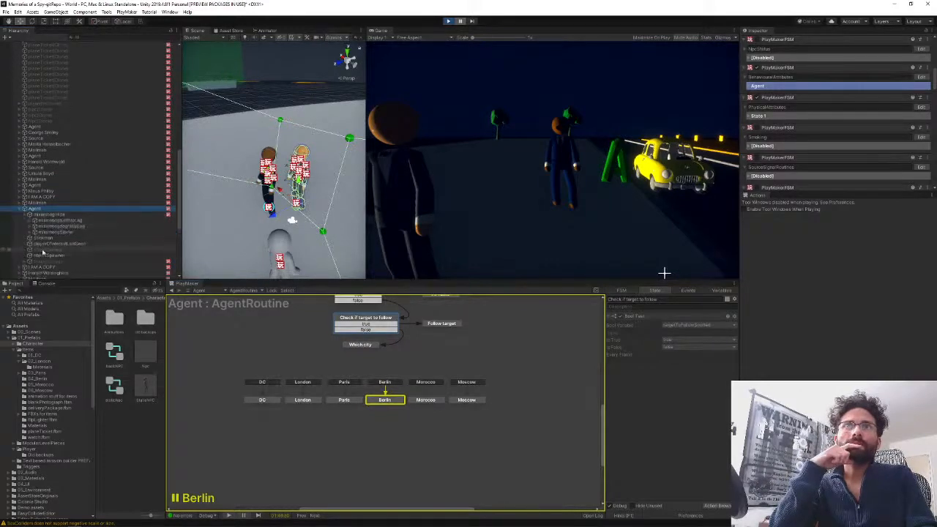
scroll(27, 236, down, 2)
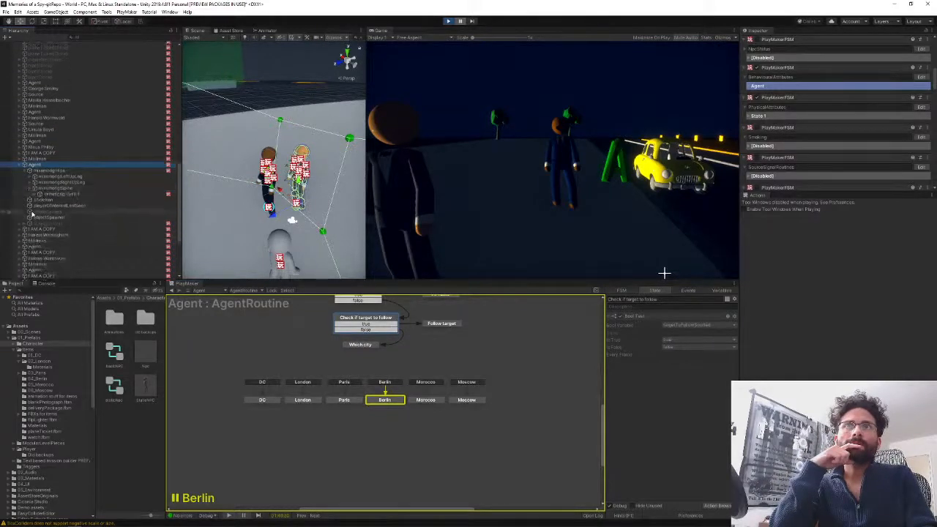
click(30, 189)
click(35, 195)
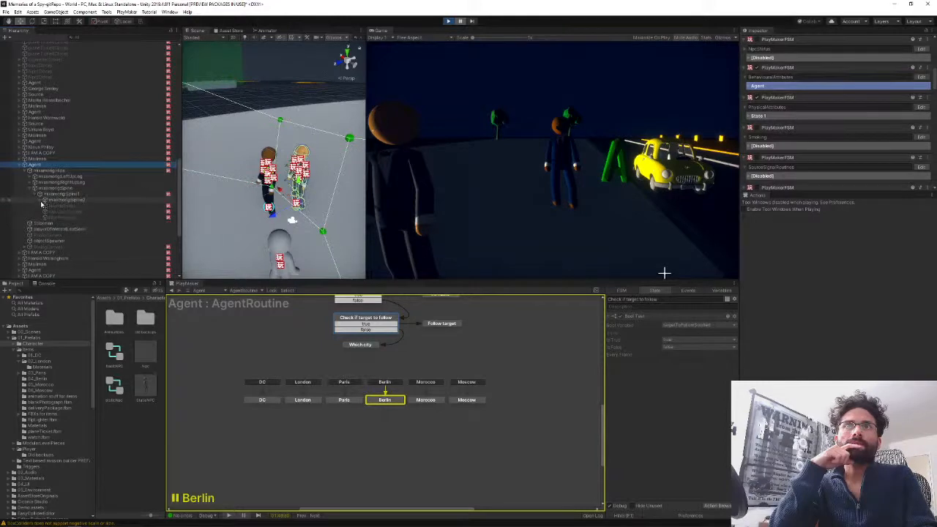
click(40, 200)
click(46, 212)
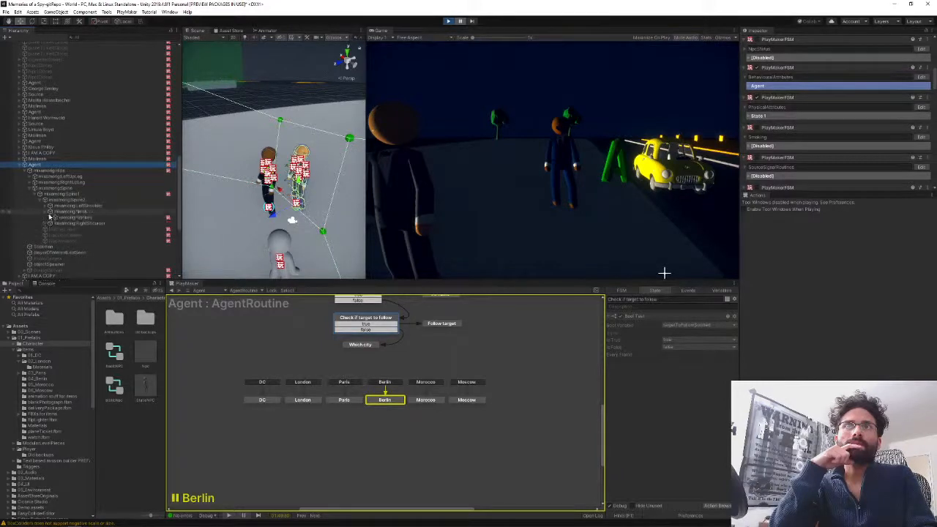
click(51, 217)
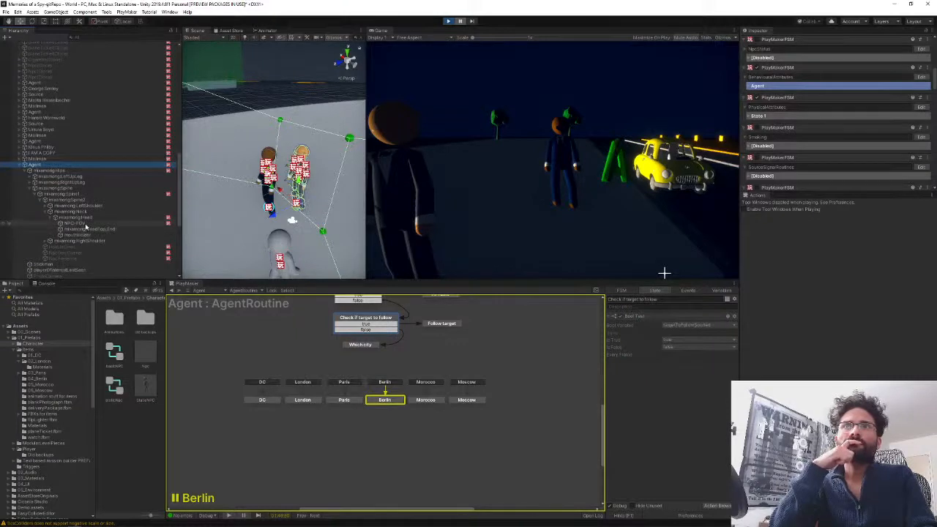
click(85, 224)
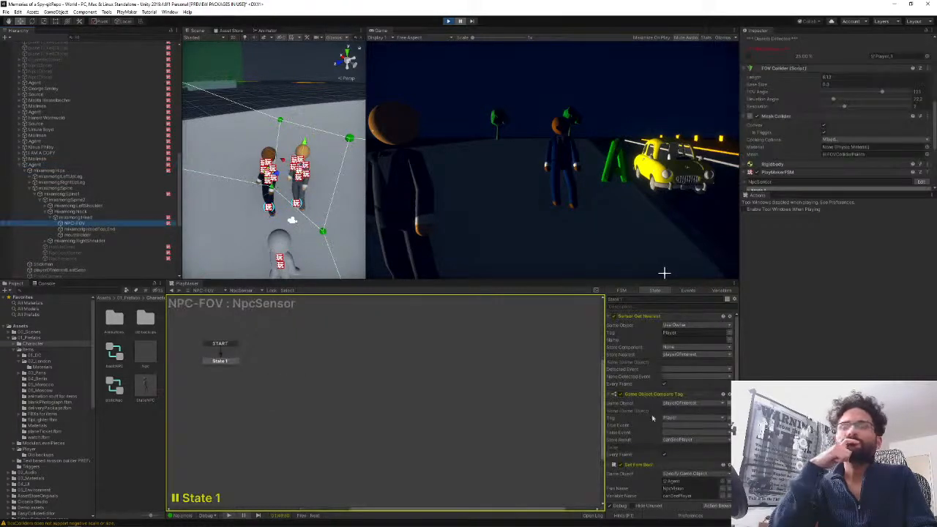
- Open NPC-FOV's SpottingTargetToFollow FSM, enlarge the PlayMaker area, and inspect the Get variables and Check for rival states
click(246, 291)
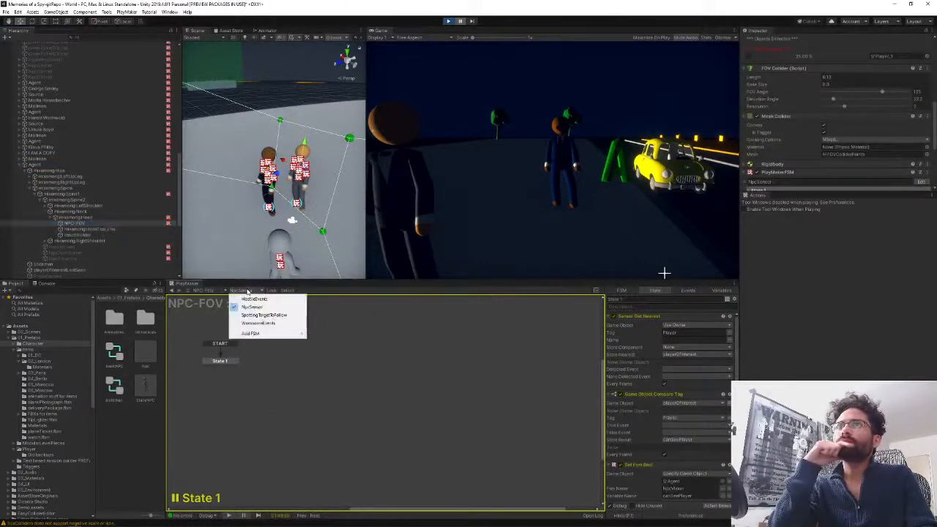
click(263, 316)
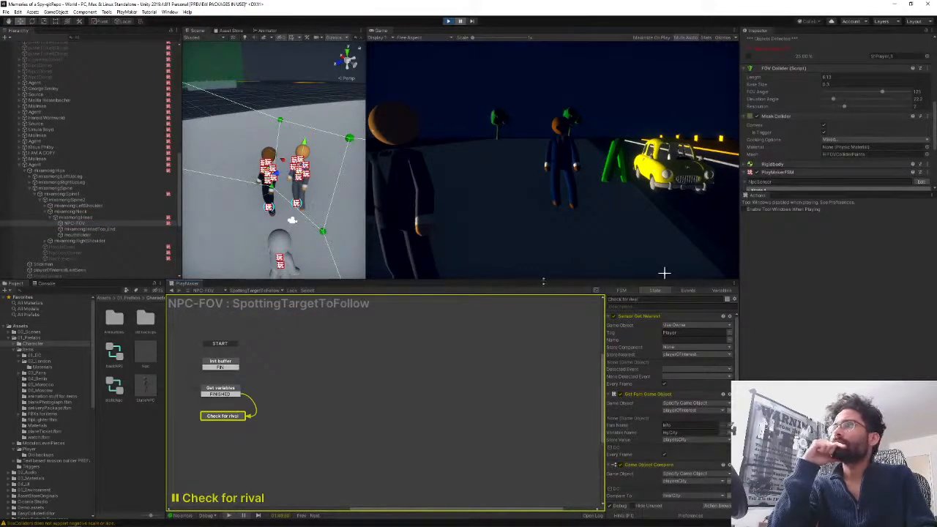
drag(543, 281, 533, 156)
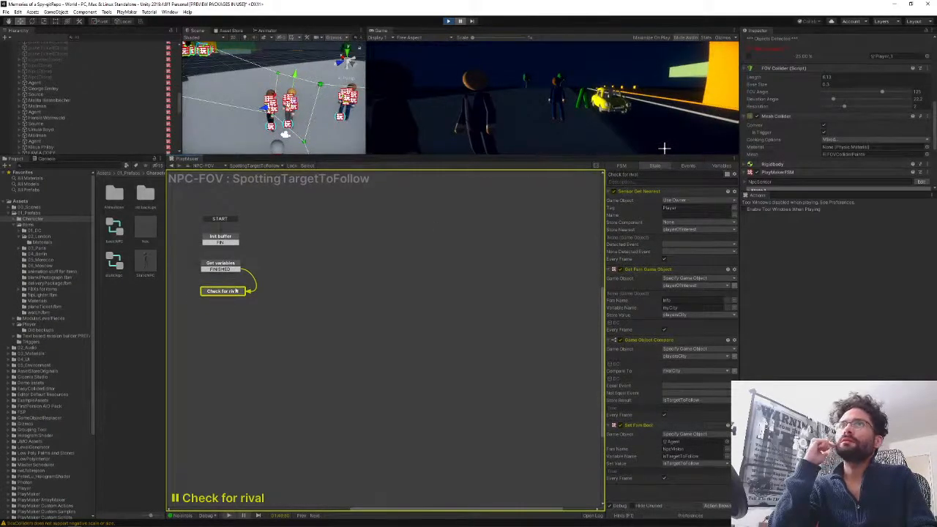
click(221, 265)
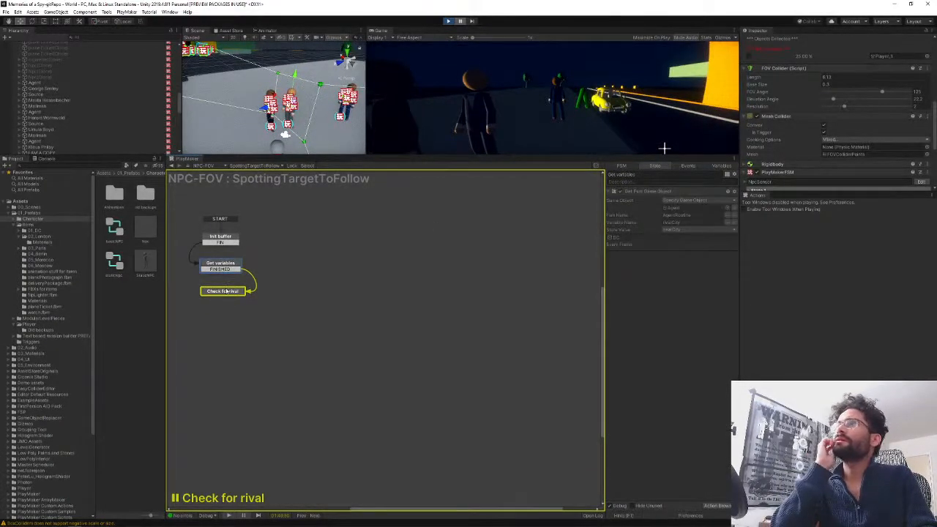
click(224, 291)
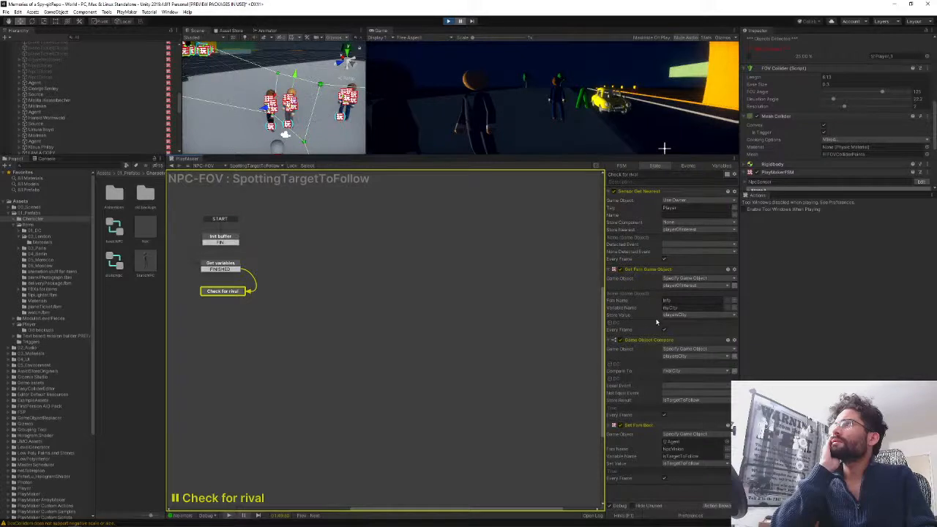
- Resume the game and move the player around and in front of the Agent while watching the Check for rival values
key(ctrl+shift+p)
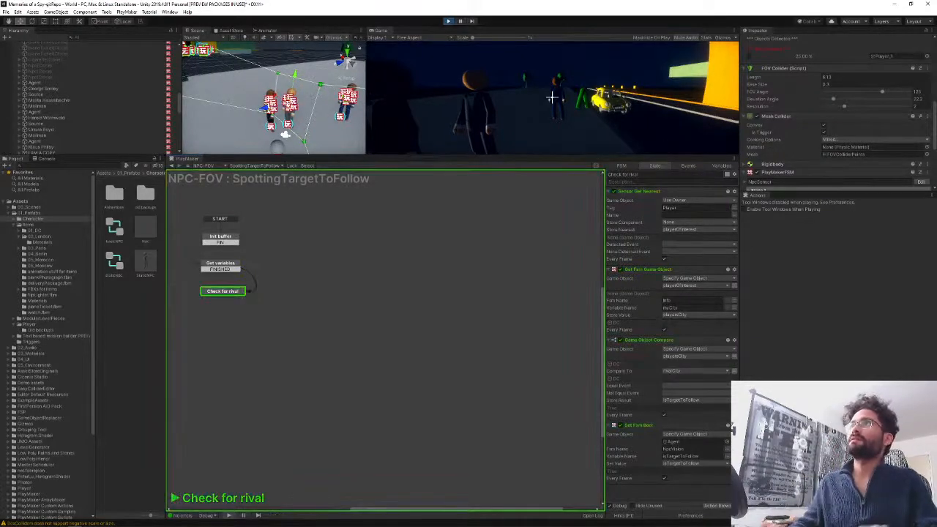
key(a)
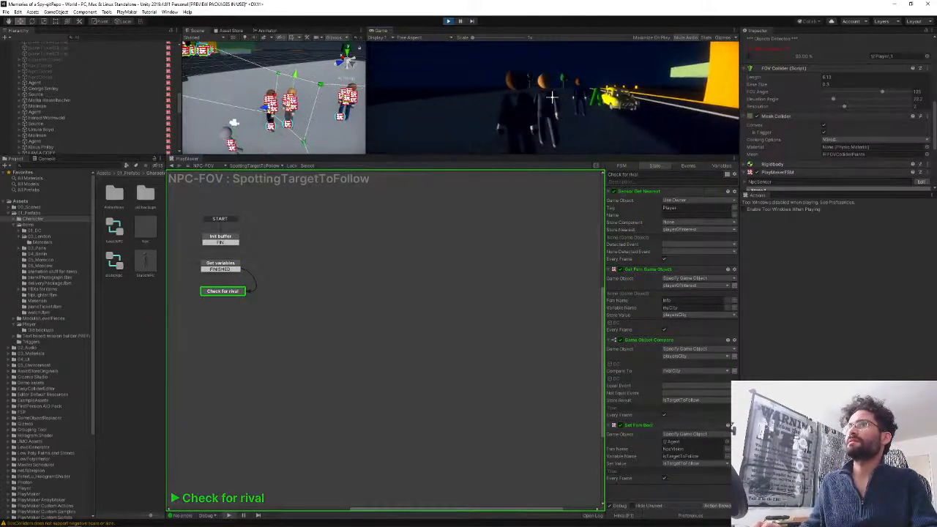
key(w)
key(w)
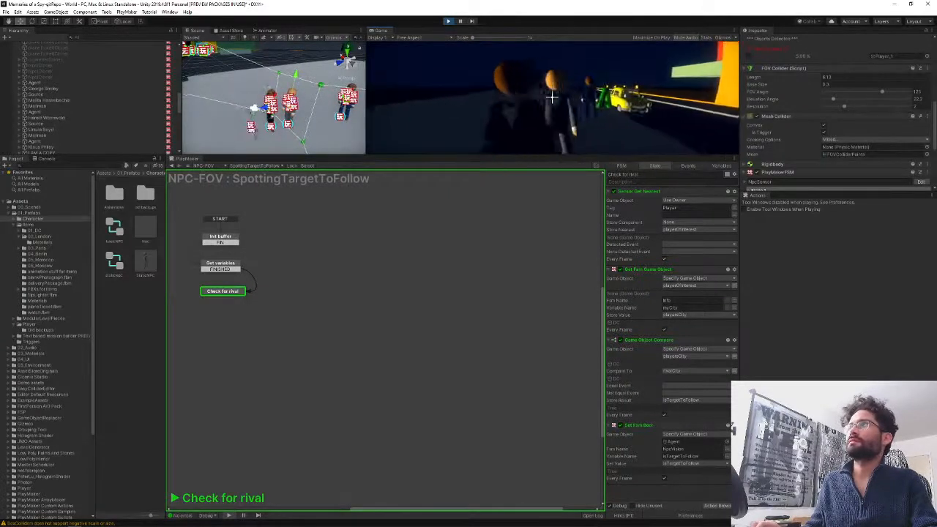
key(space)
key(w)
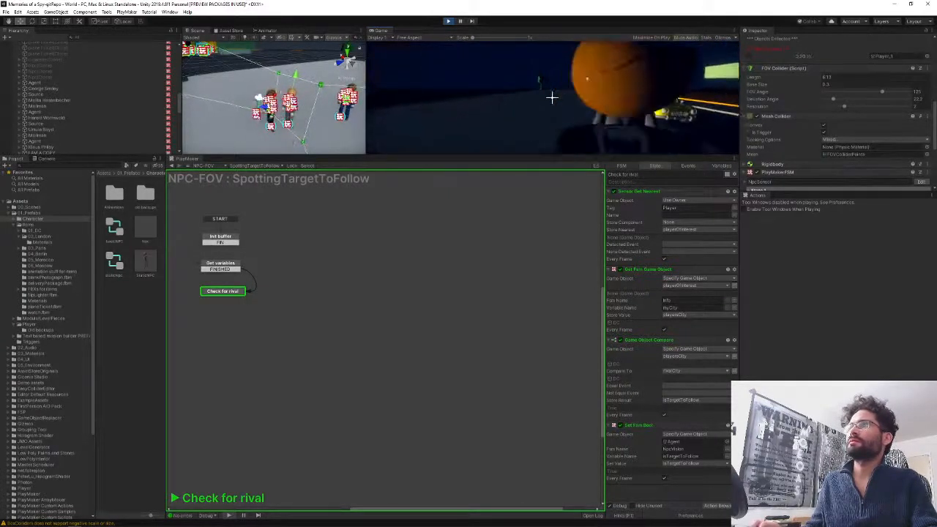
key(space)
key(d)
key(a)
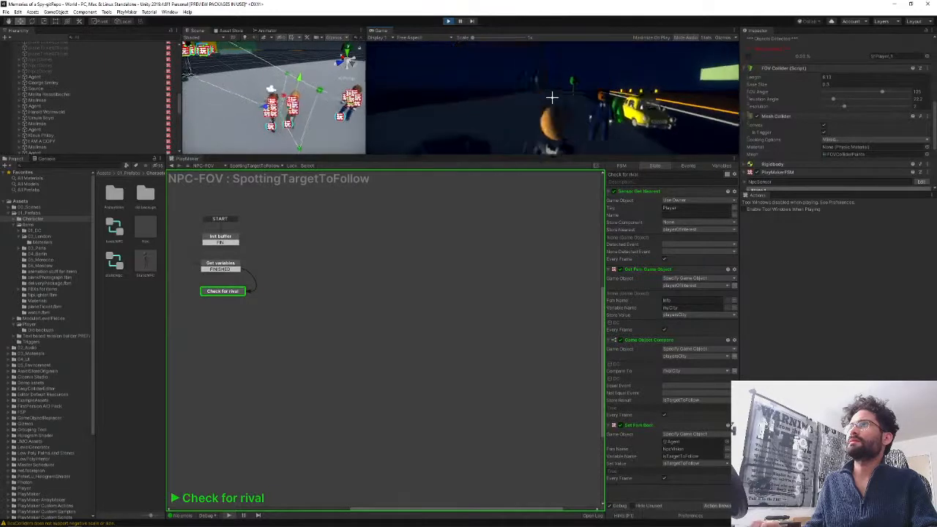
key(s)
key(w)
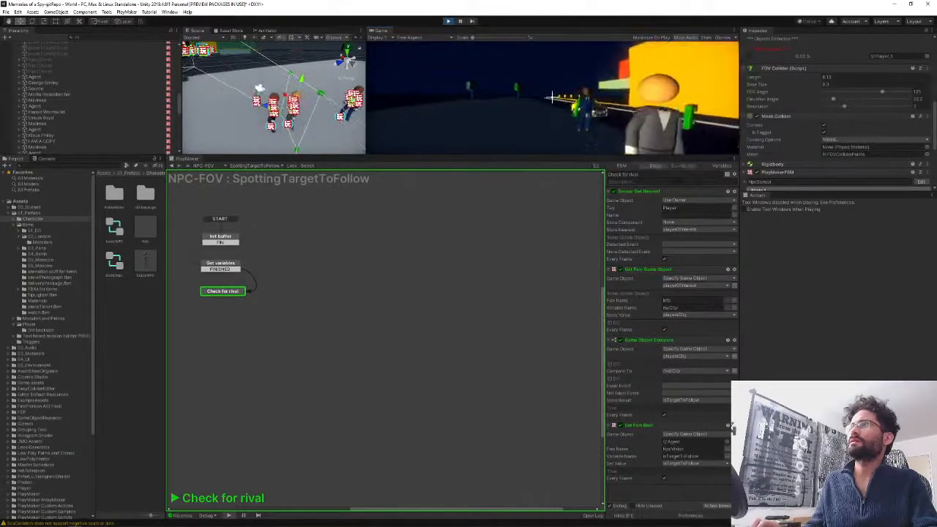
key(a)
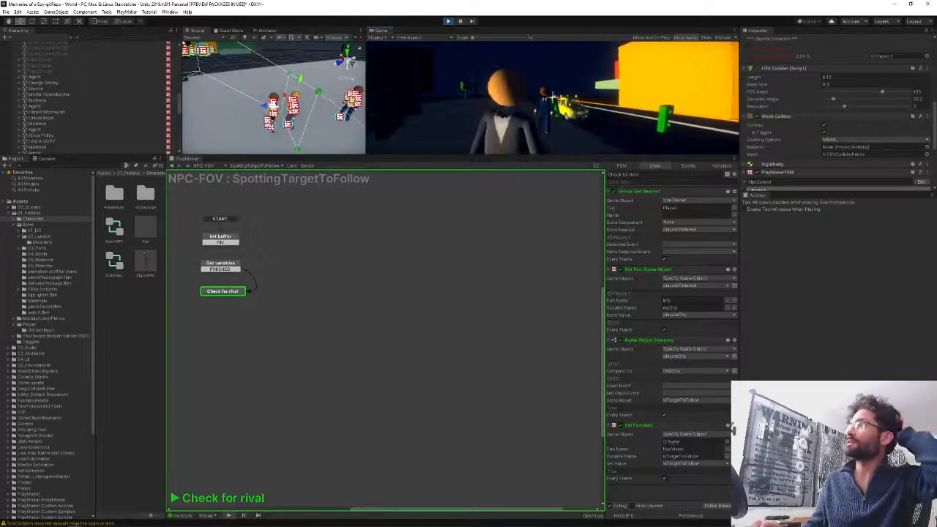
- Move the player back and jump in front of the Agent, then inspect NPC-FOV's Trigger Sensor settings and allowed tags
key(s)
key(space)
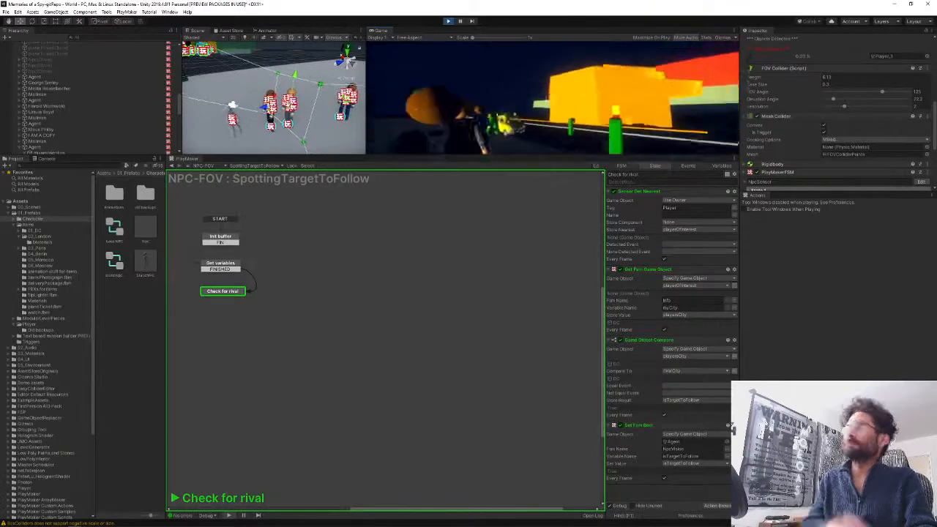
scroll(794, 106, up, 8)
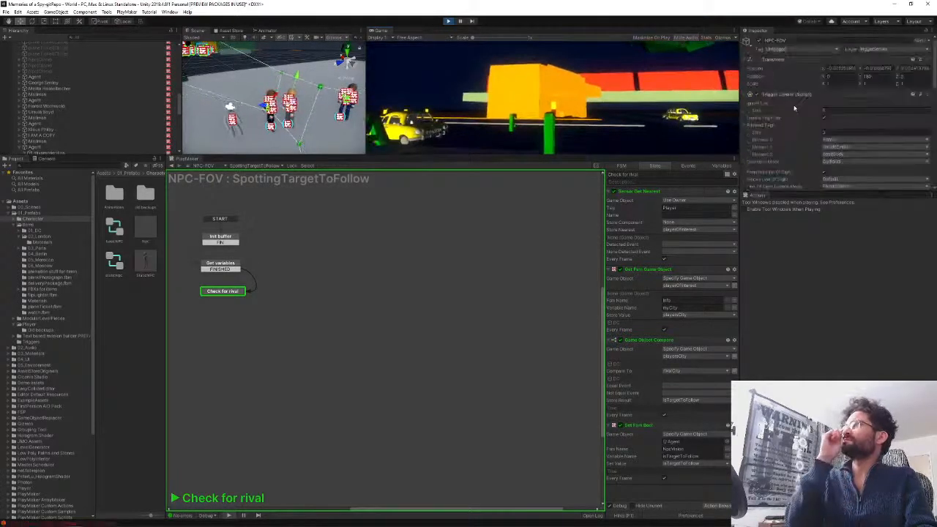
scroll(795, 109, down, 3)
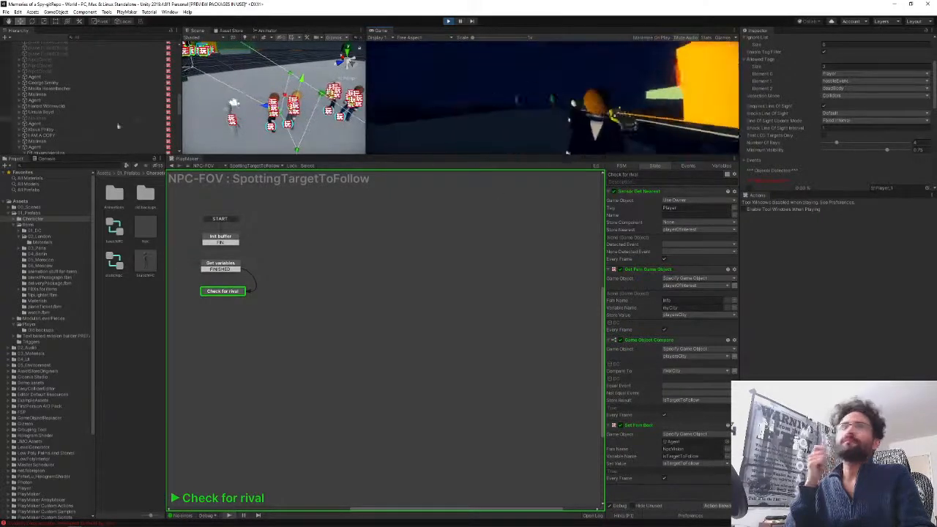
- Find Player_1 among the scene objects, select it, and check its tag and layer
scroll(65, 132, down, 10)
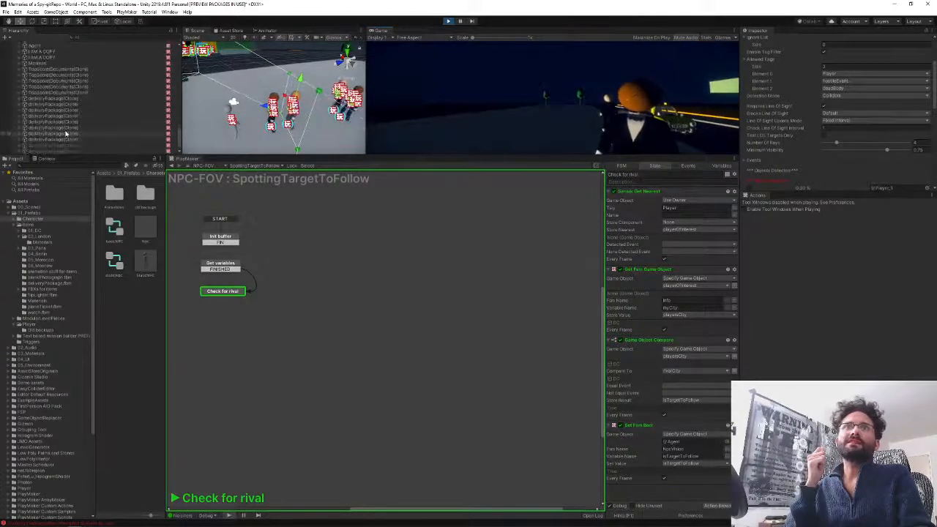
scroll(66, 133, up, 5)
scroll(68, 134, up, 3)
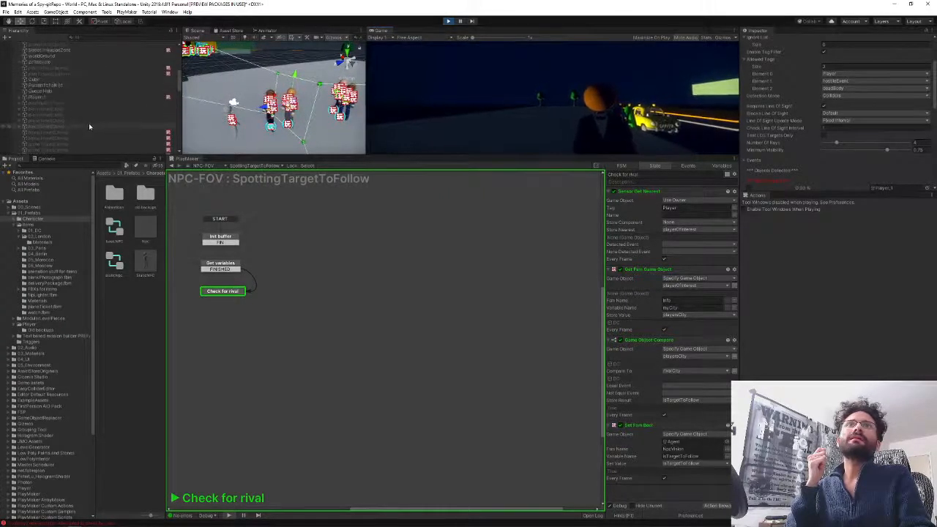
scroll(88, 123, down, 5)
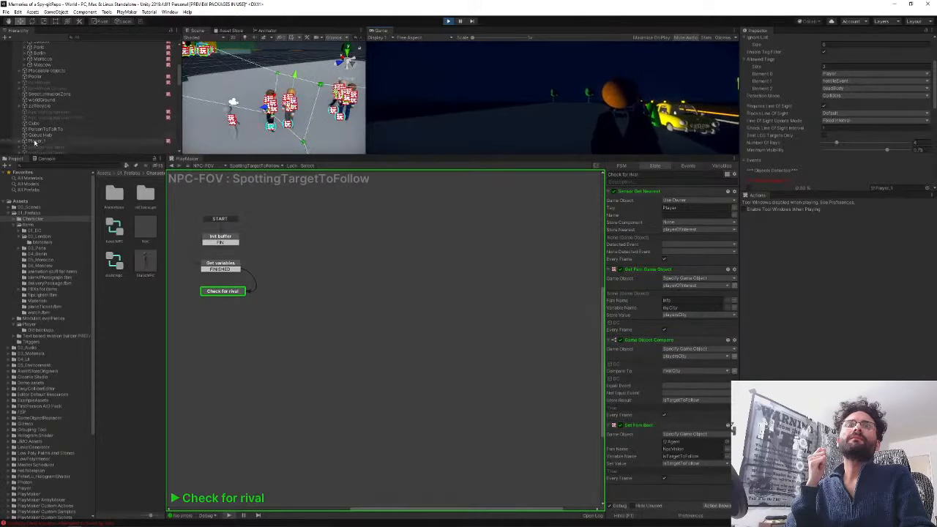
click(34, 142)
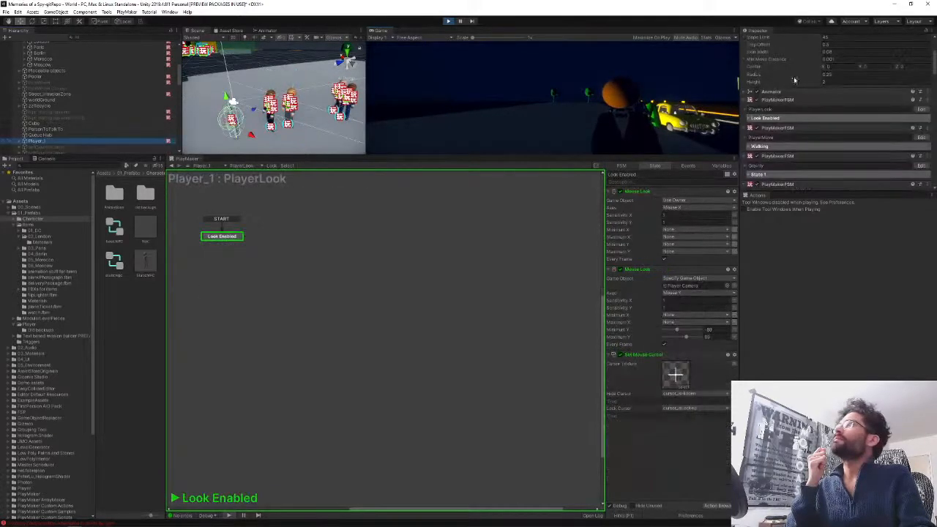
scroll(792, 76, up, 3)
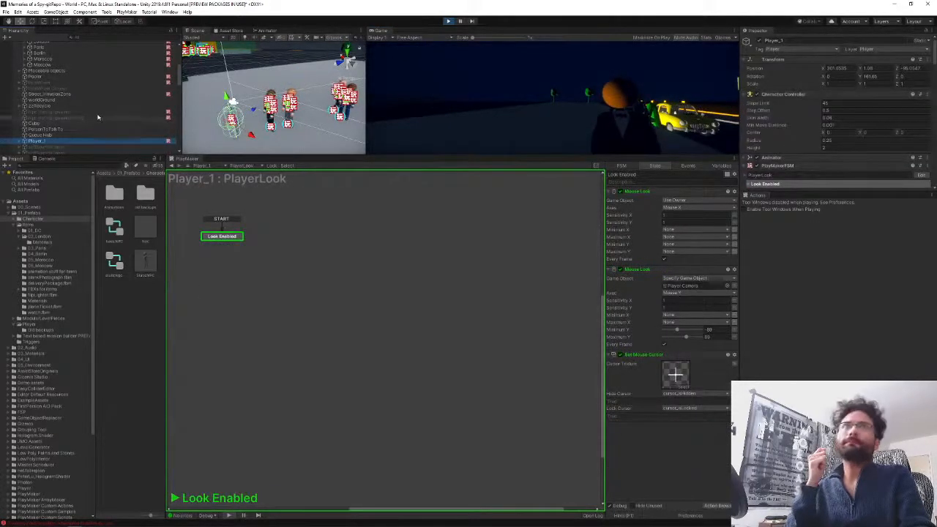
- Go back to the Agent's head bone and select its NPC-FOV object to review the Check for rival state
scroll(97, 117, down, 5)
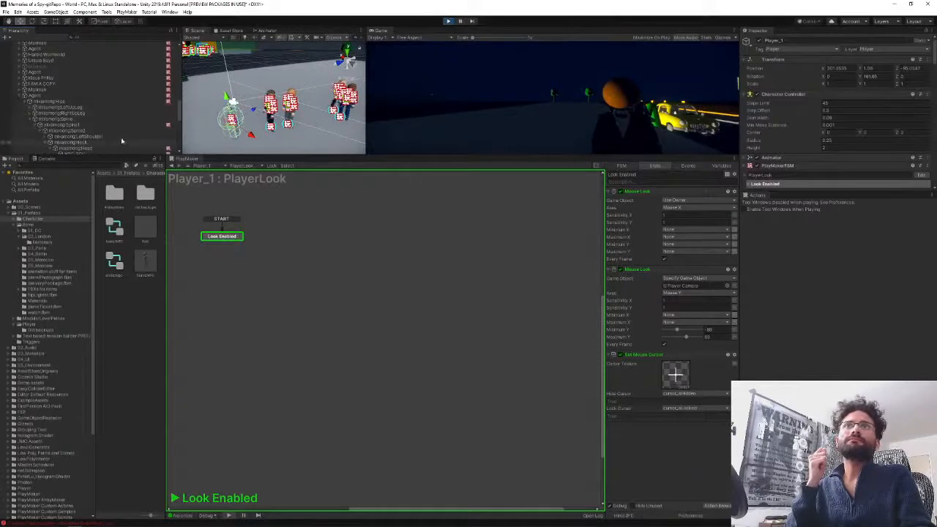
scroll(113, 132, down, 3)
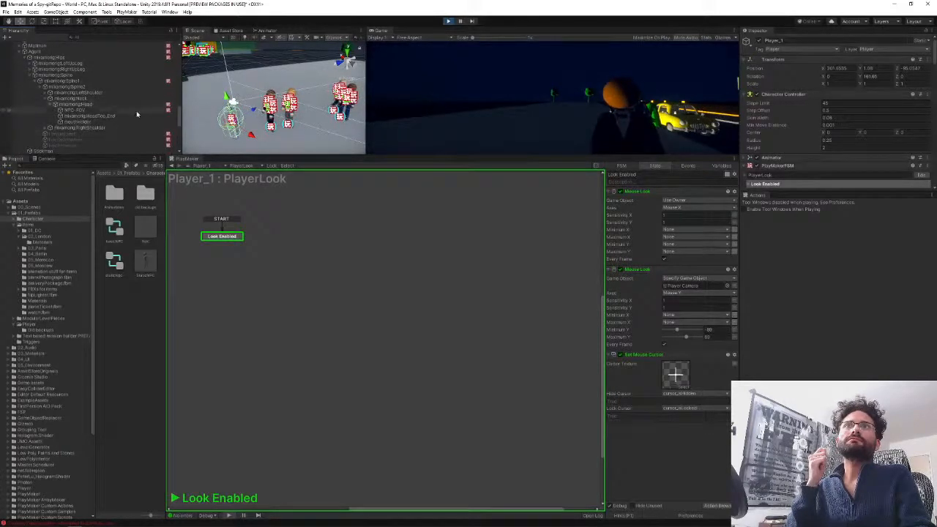
click(136, 110)
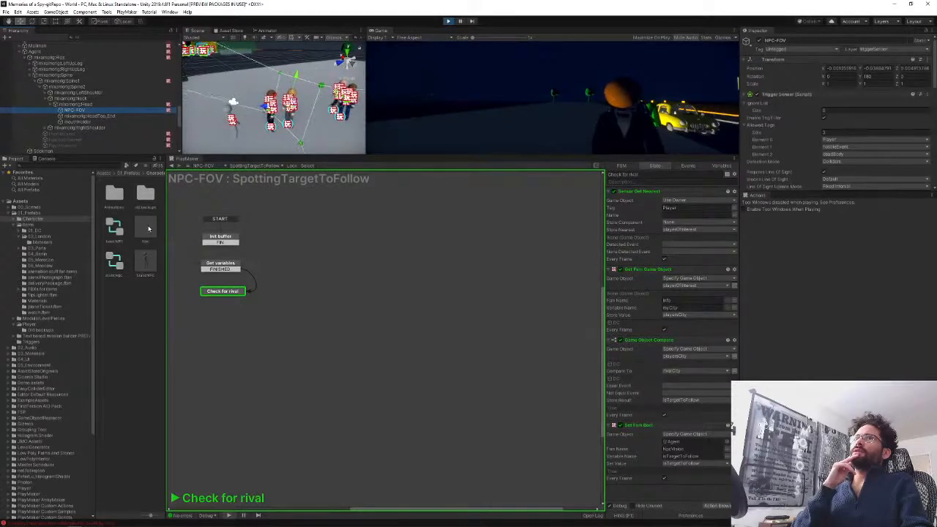
click(146, 228)
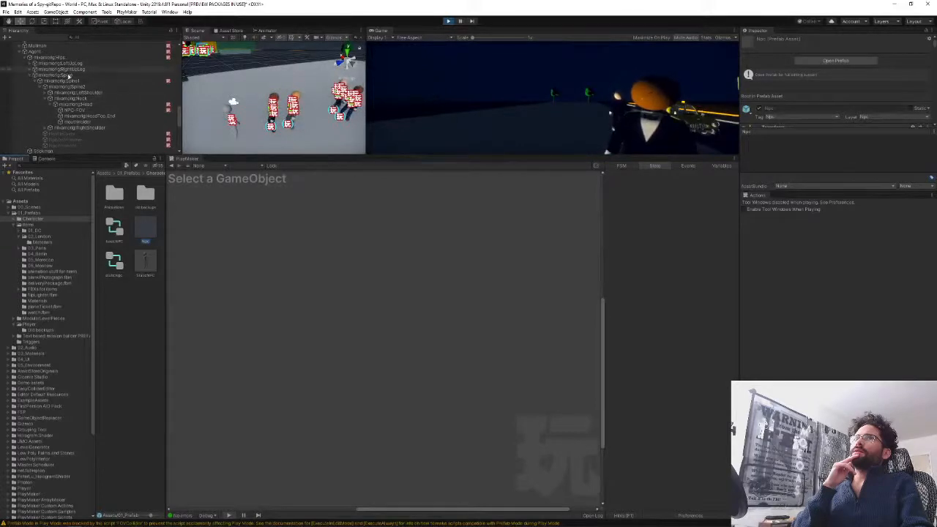
click(142, 349)
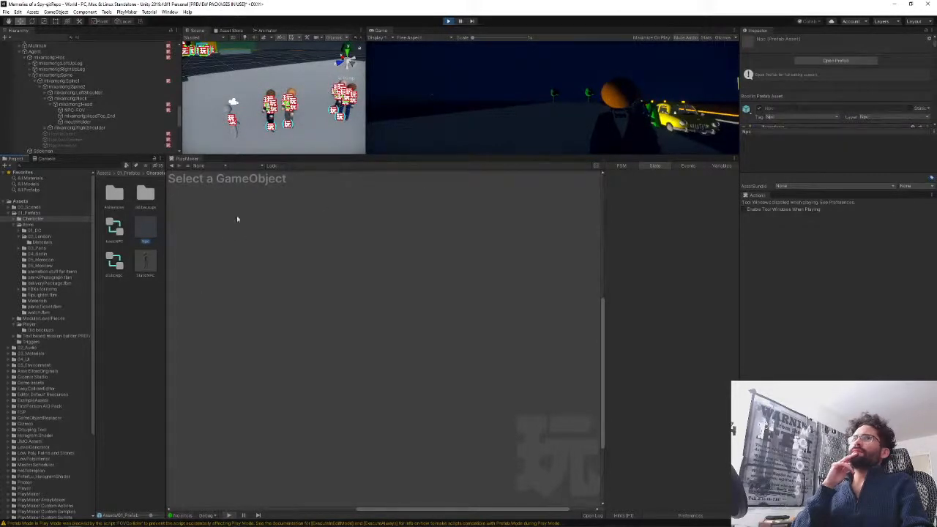
click(136, 308)
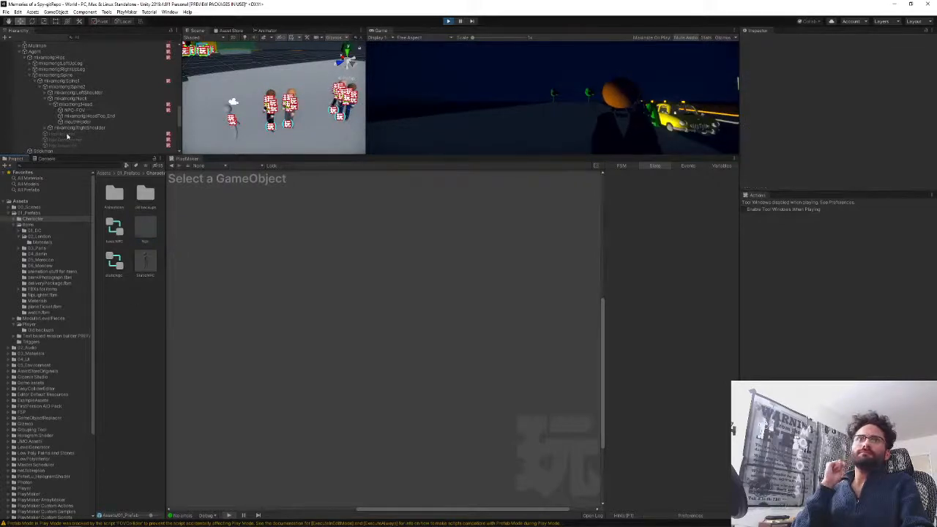
- Select Player_1 and look through its components down to the Capsule Collider and info FSM
scroll(91, 117, down, 3)
scroll(92, 118, up, 5)
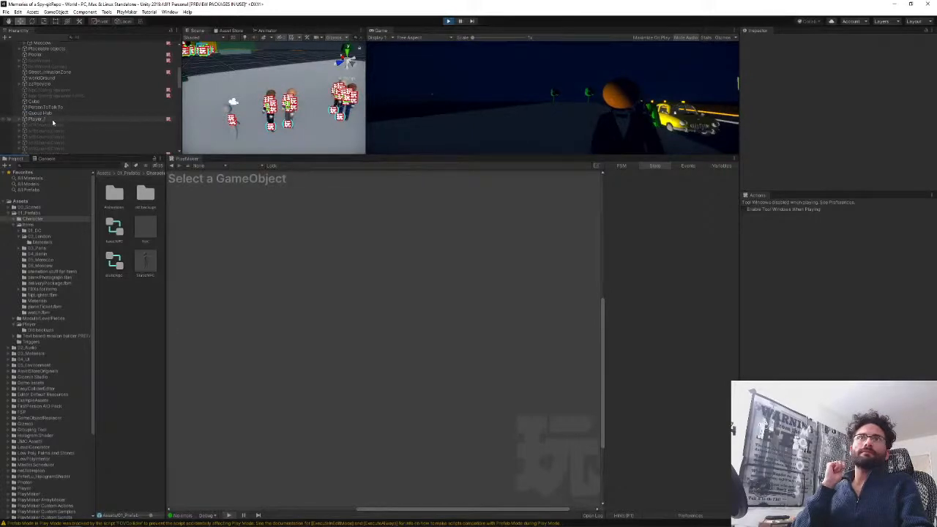
click(37, 119)
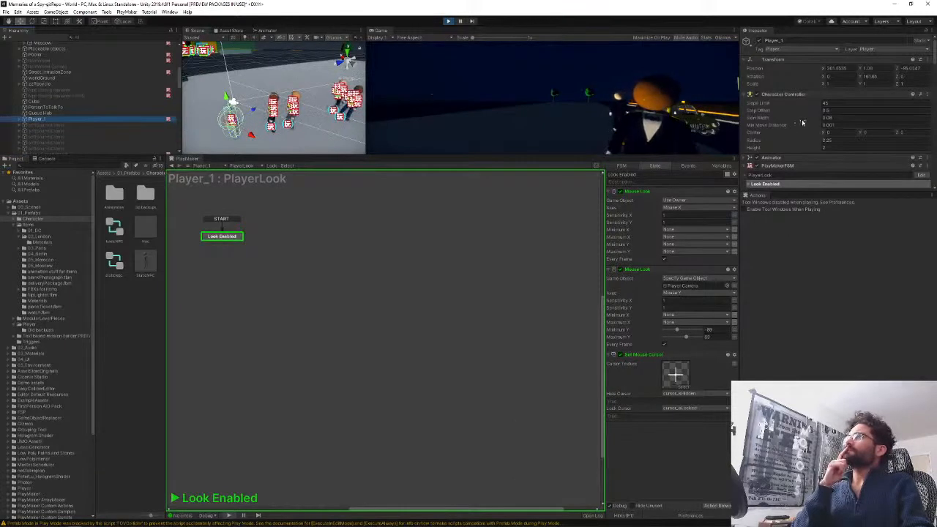
scroll(804, 123, down, 5)
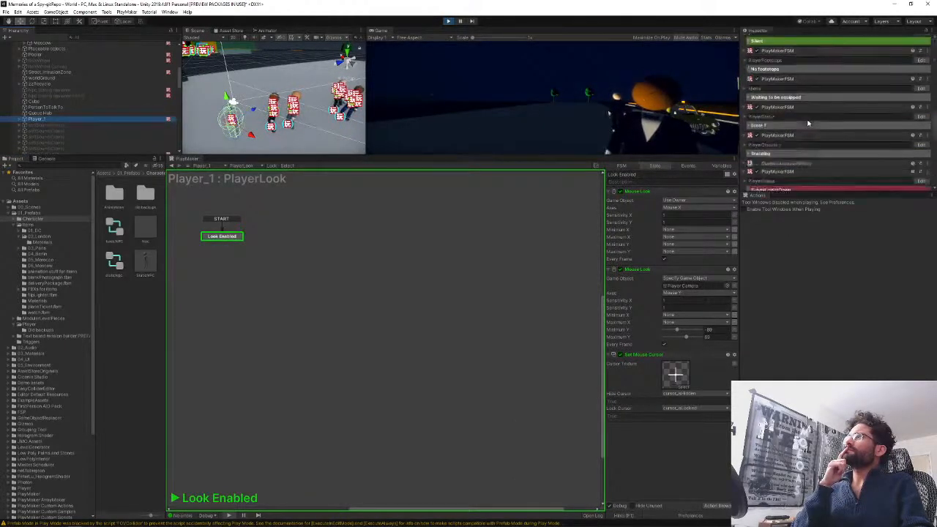
scroll(808, 123, down, 5)
scroll(809, 123, down, 2)
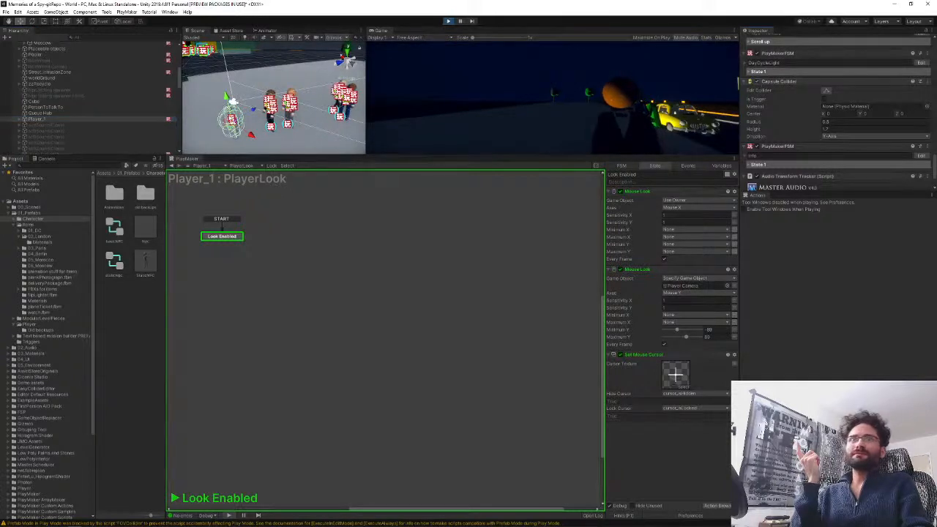
- Reselect the Agent's NPC-FOV and walk the player back and forth around the Agent while watching the Check for rival values
scroll(156, 127, down, 10)
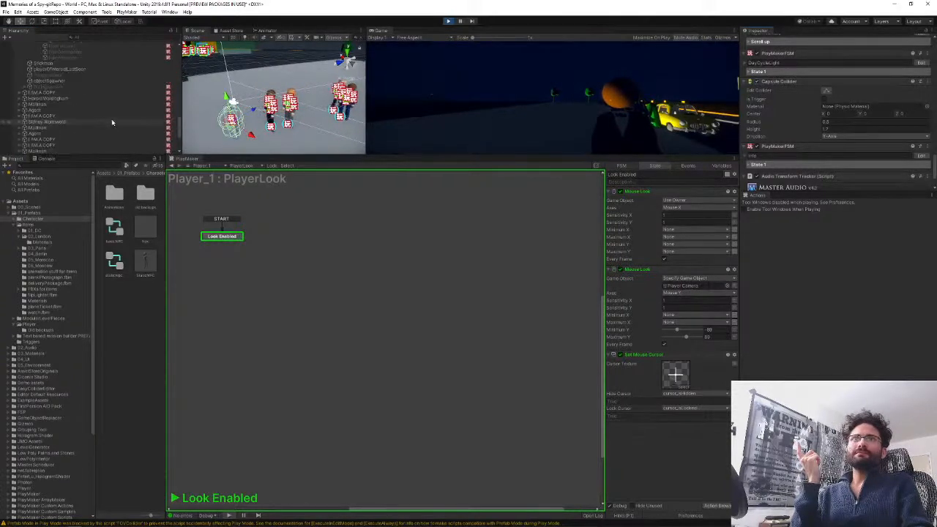
scroll(112, 123, up, 2)
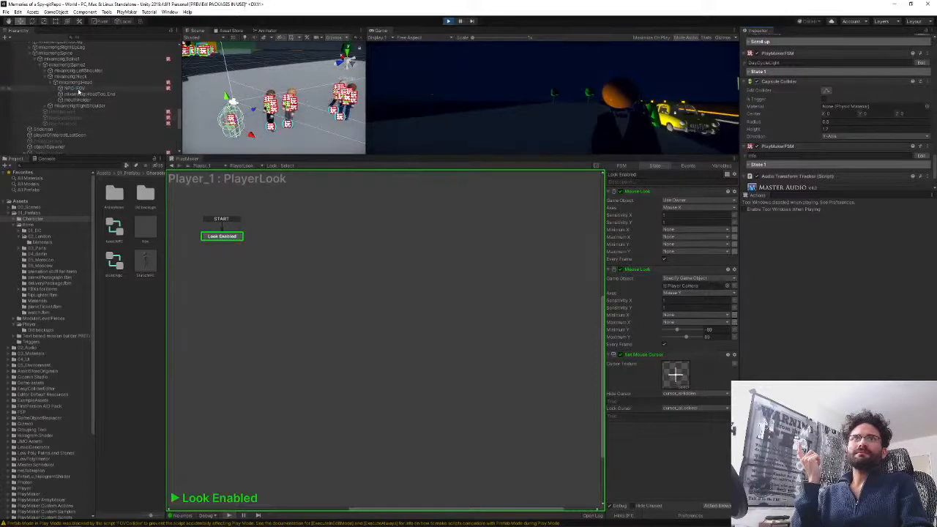
click(78, 88)
click(523, 91)
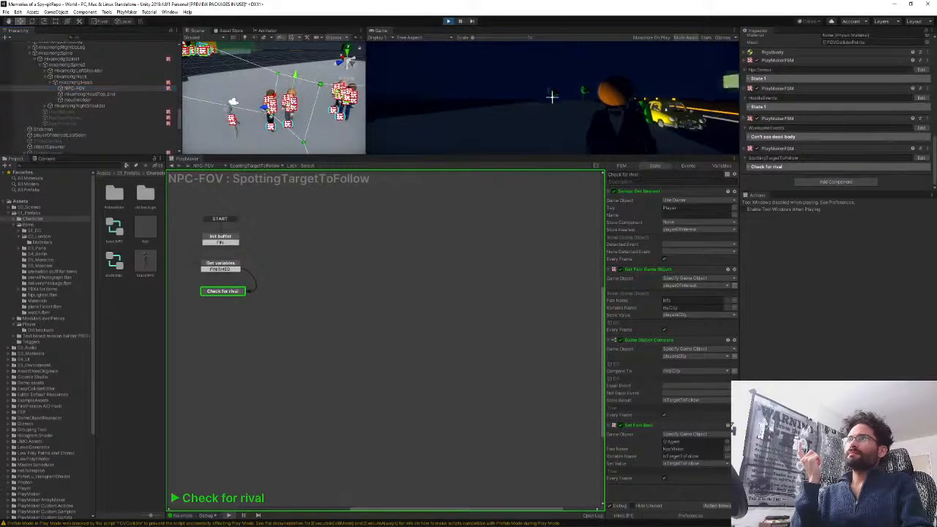
key(w)
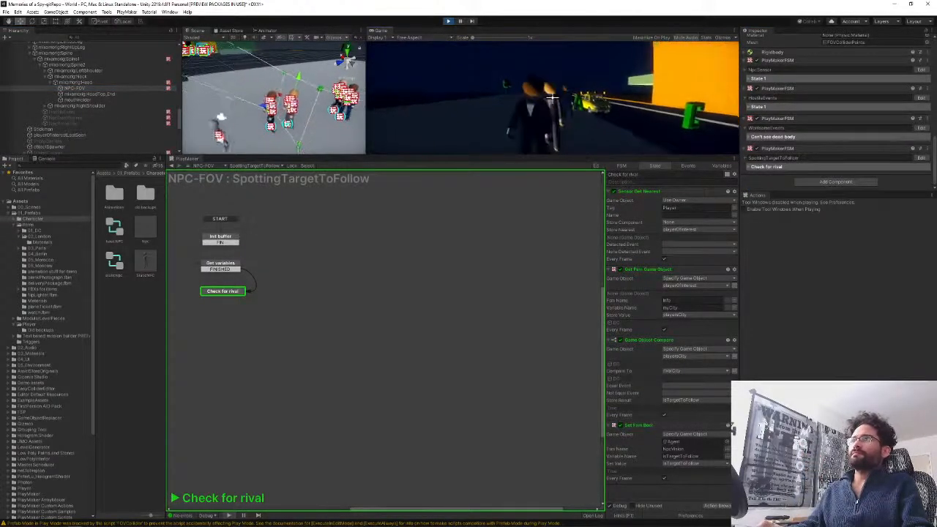
key(s)
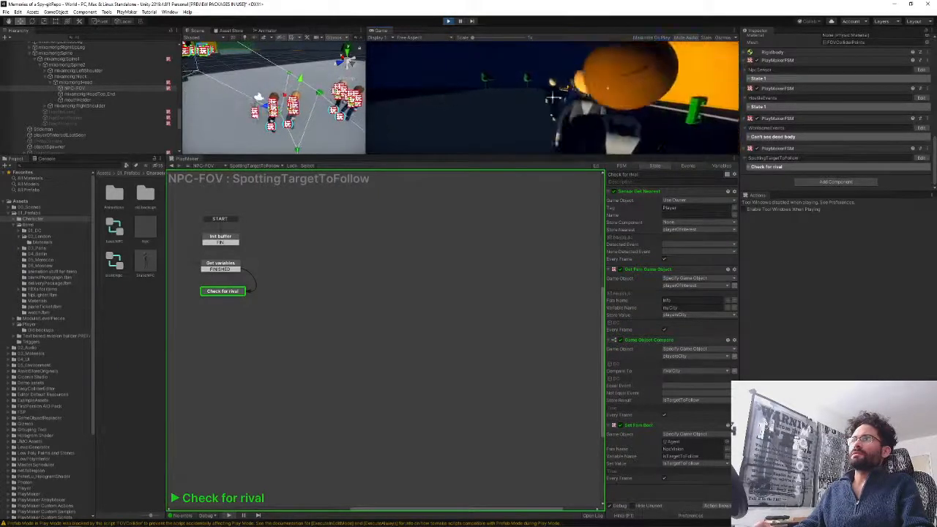
key(w)
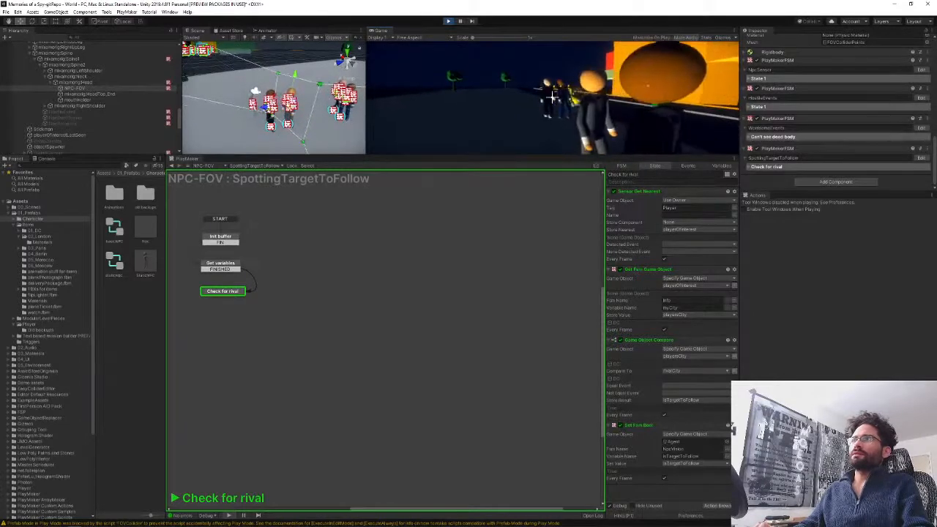
key(w)
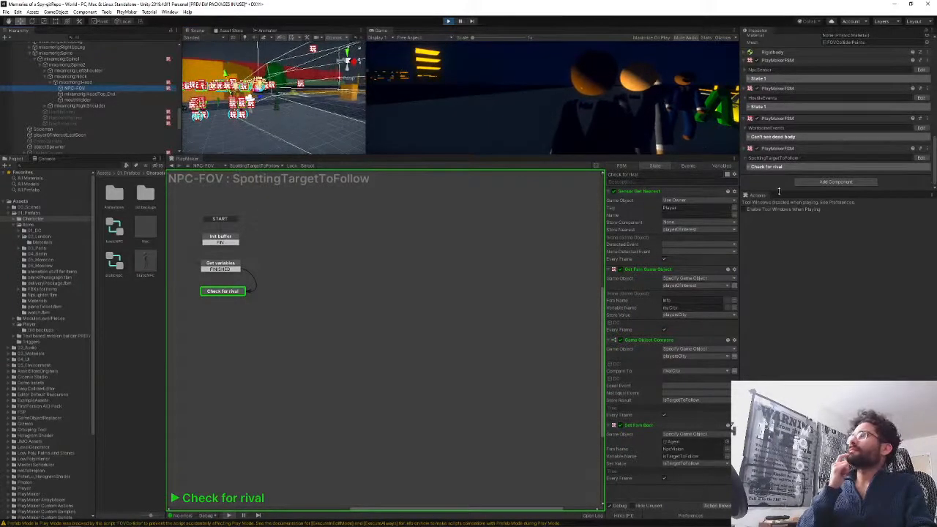
- Enlarge the Inspector area, try a different FOV Collider length on the running Agent's NPC-FOV, and stop the game
drag(778, 191, 775, 371)
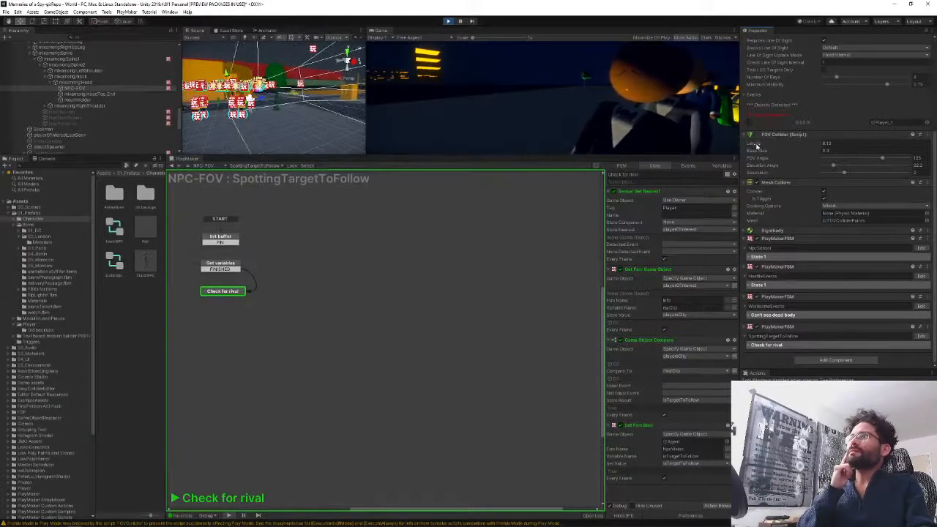
drag(758, 145, 739, 146)
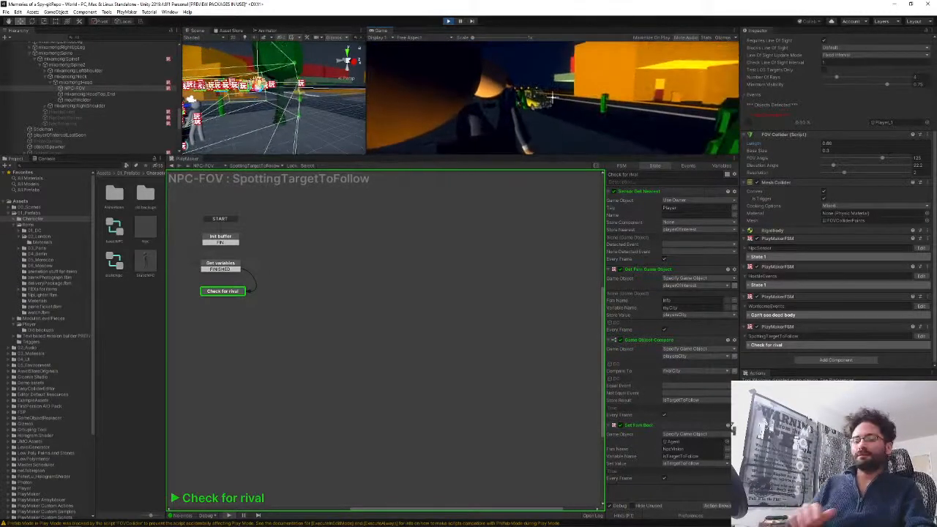
click(448, 21)
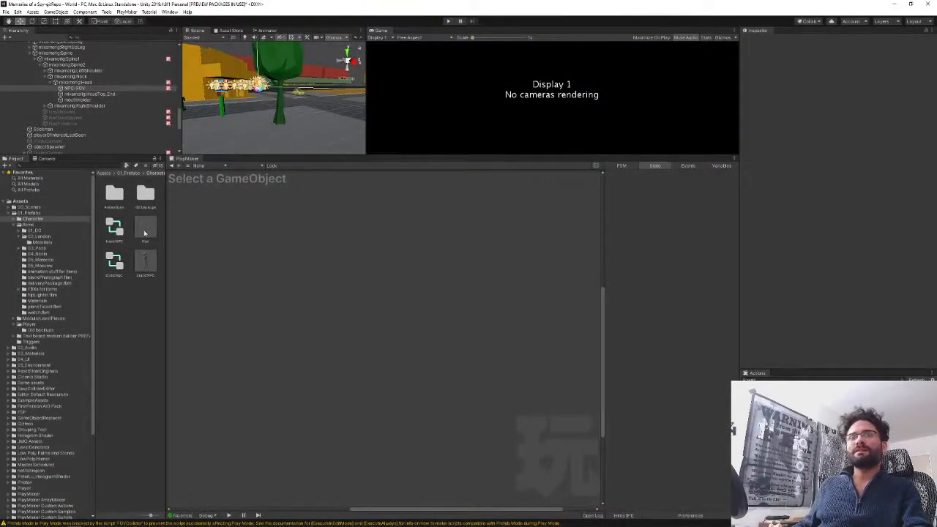
- Open the Npc prefab for editing and select its NPC-FOV object
click(145, 233)
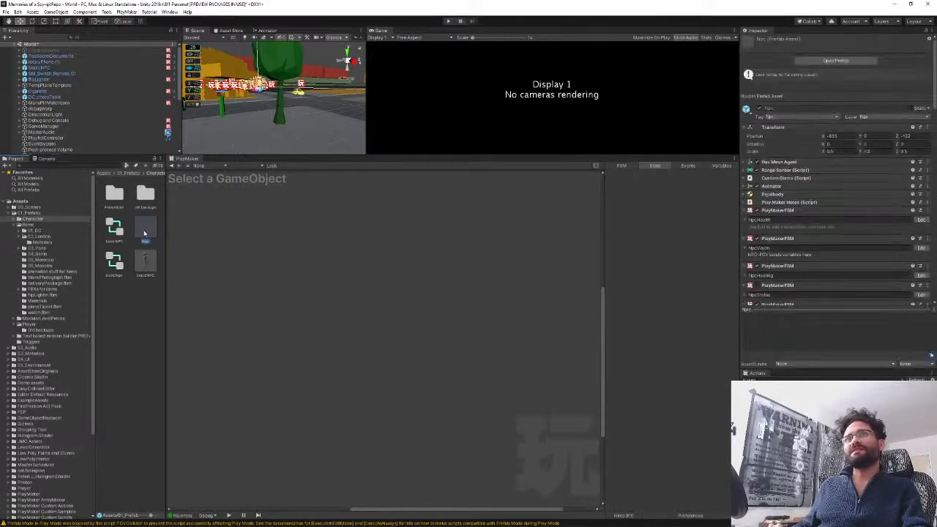
double_click(144, 233)
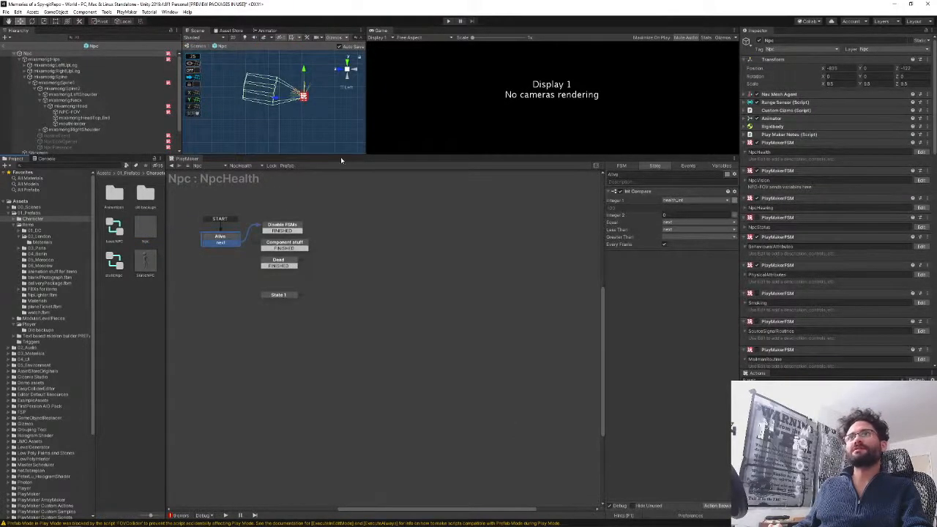
click(70, 111)
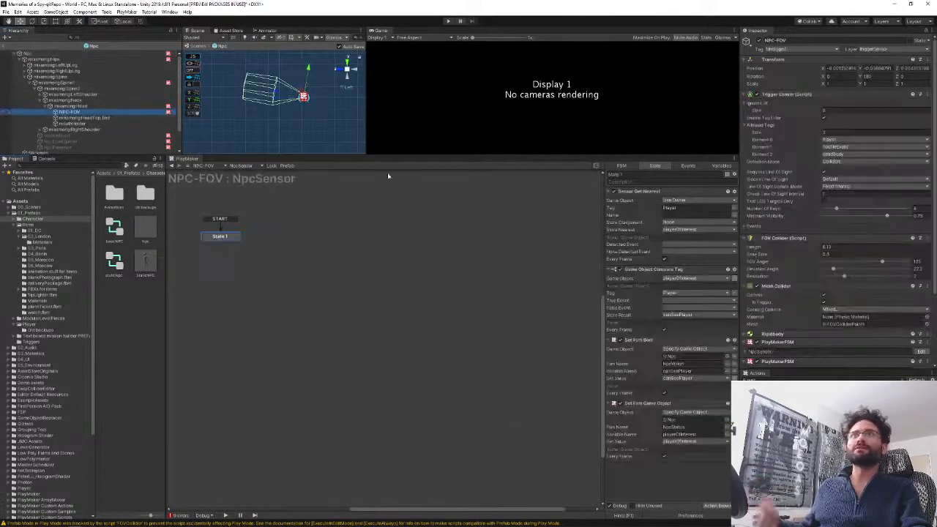
- Enlarge the Scene view and examine the NPC-FOV collider's wireframe from several angles
drag(357, 153, 357, 246)
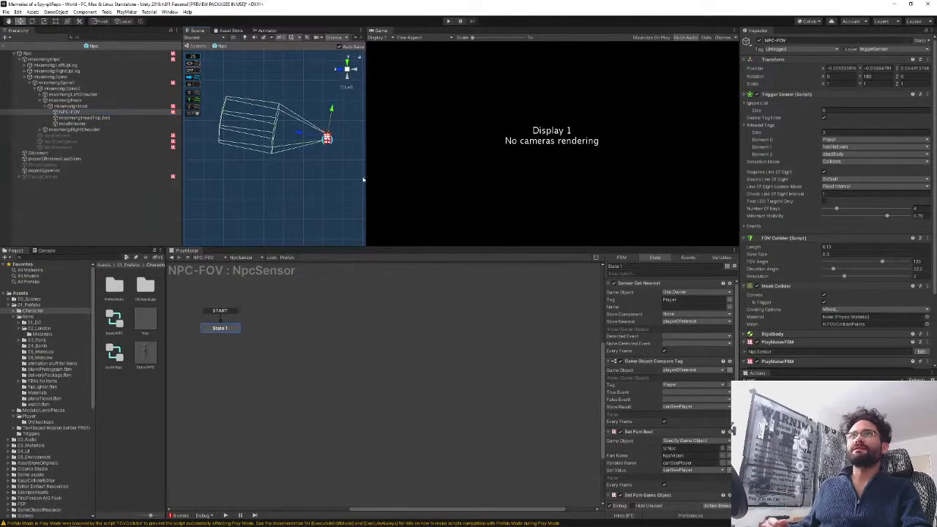
drag(367, 168, 611, 170)
click(599, 70)
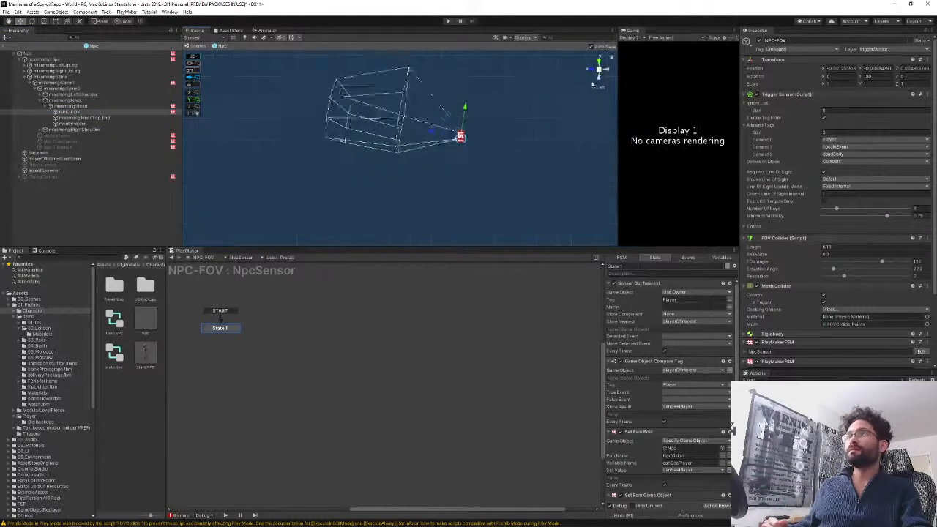
scroll(469, 187, up, 3)
middle_drag(469, 197, 410, 156)
alt+drag(410, 157, 377, 165)
middle_drag(377, 164, 347, 140)
alt+drag(348, 140, 381, 155)
middle_drag(381, 154, 352, 125)
alt+drag(353, 124, 335, 148)
middle_drag(335, 148, 334, 166)
mouse_move(335, 166)
alt+mouse_down()
mouse_move(354, 161)
mouse_move(344, 144)
mouse_move(337, 157)
mouse_move(279, 145)
mouse_move(337, 149)
mouse_move(387, 178)
mouse_move(314, 148)
mouse_move(338, 152)
alt+mouse_up()
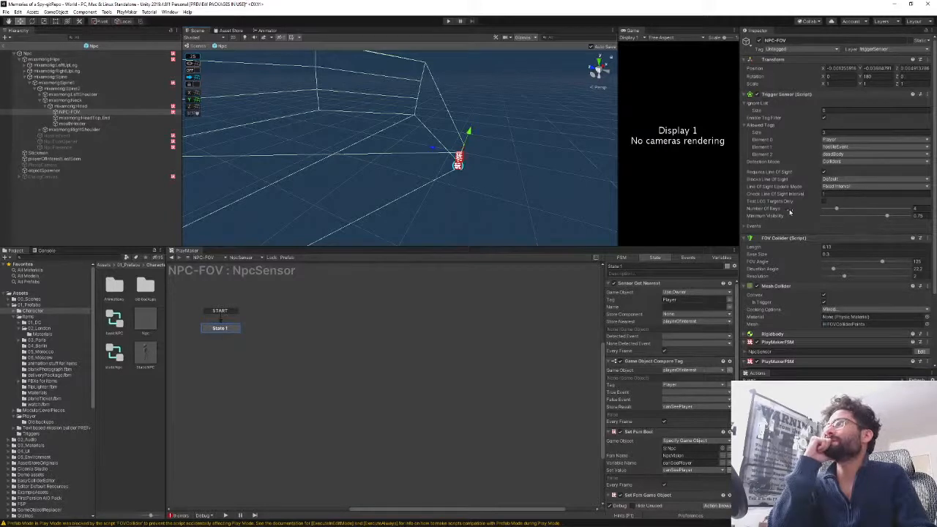
- Set the NPC-FOV trigger sensor's Minimum Visibility to 0.25 and leave the prefab to return to the World scene
mouse_move(778, 216)
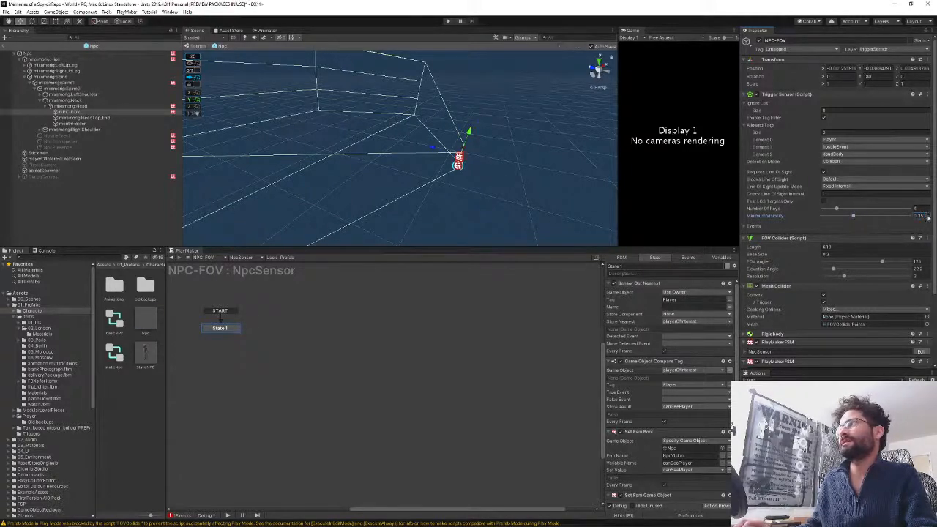
text(0.25)
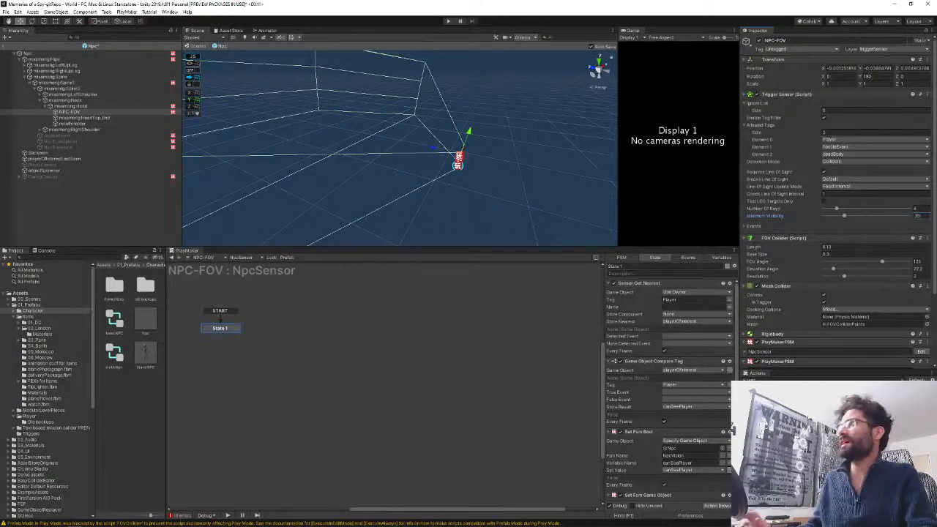
click(5, 46)
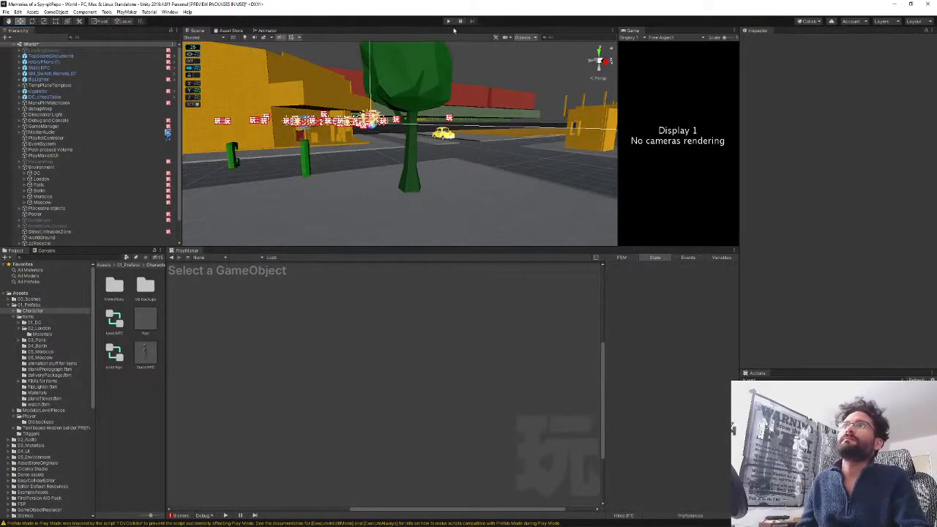
- Resize the Scene, Game and PlayMaker areas to give the Game view more room, and start the game with nothing selected
drag(619, 136, 351, 220)
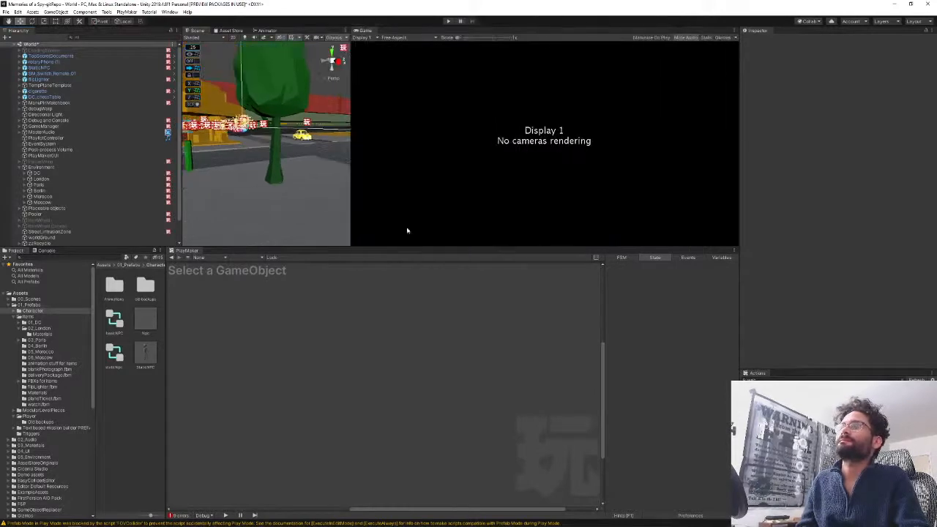
drag(410, 247, 414, 271)
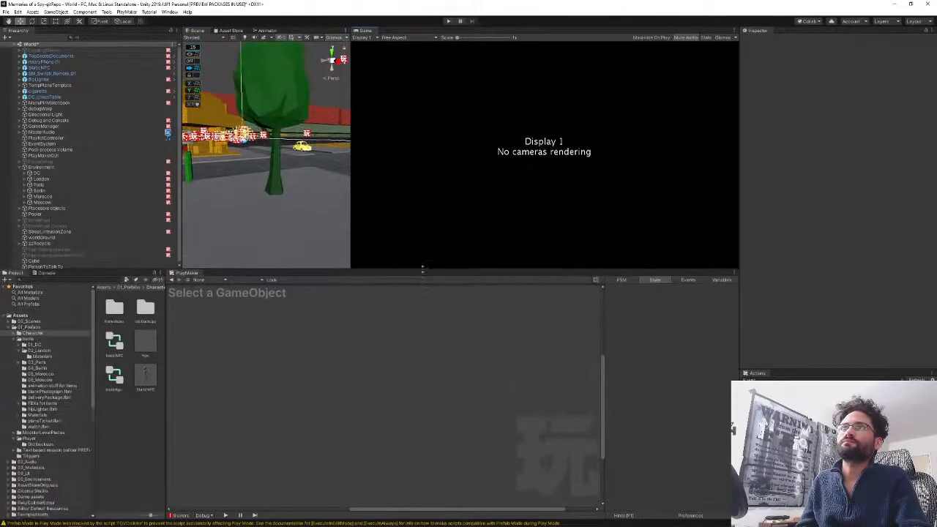
drag(344, 200, 432, 201)
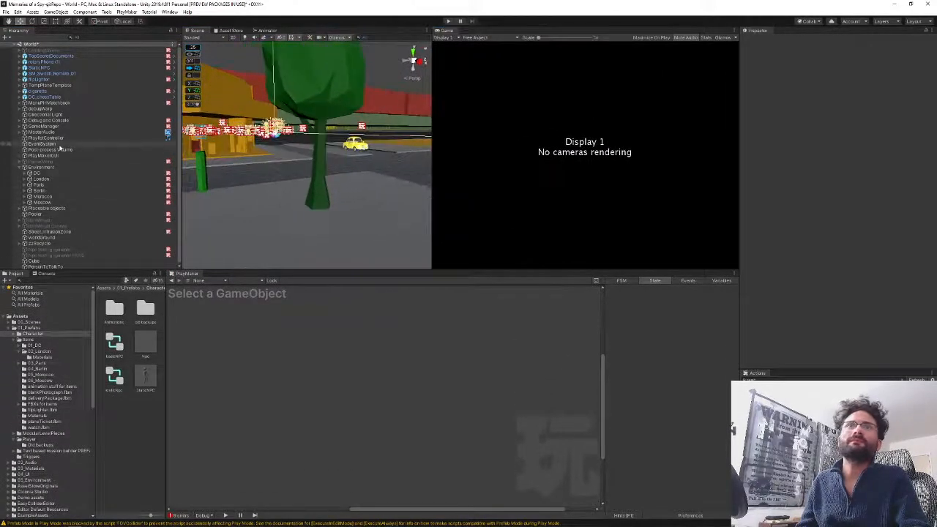
click(61, 173)
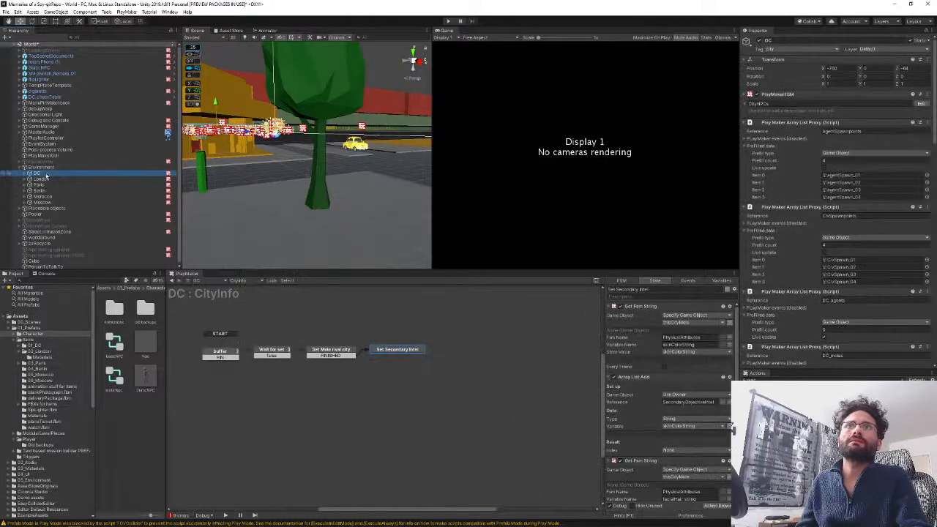
click(111, 428)
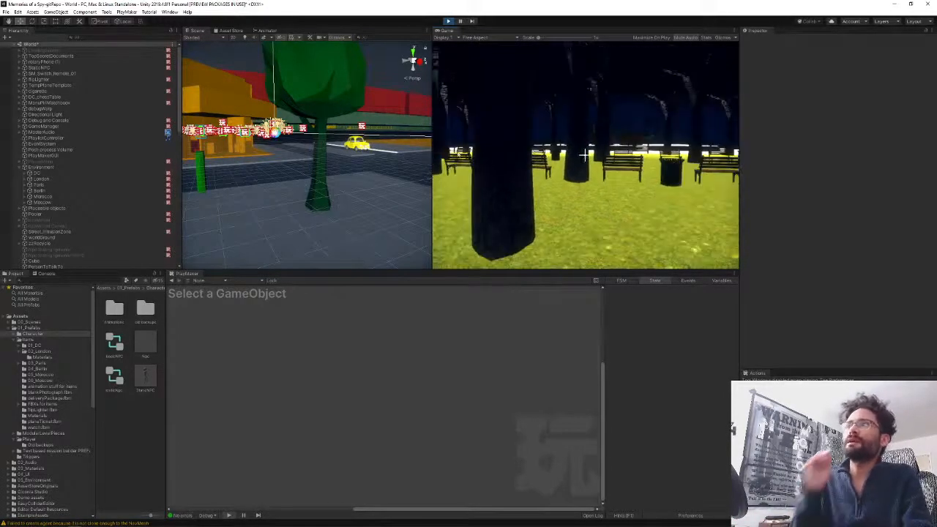
- Release the cursor from the running game, expand London's London_agents list, and select the Agent it references
key(Escape)
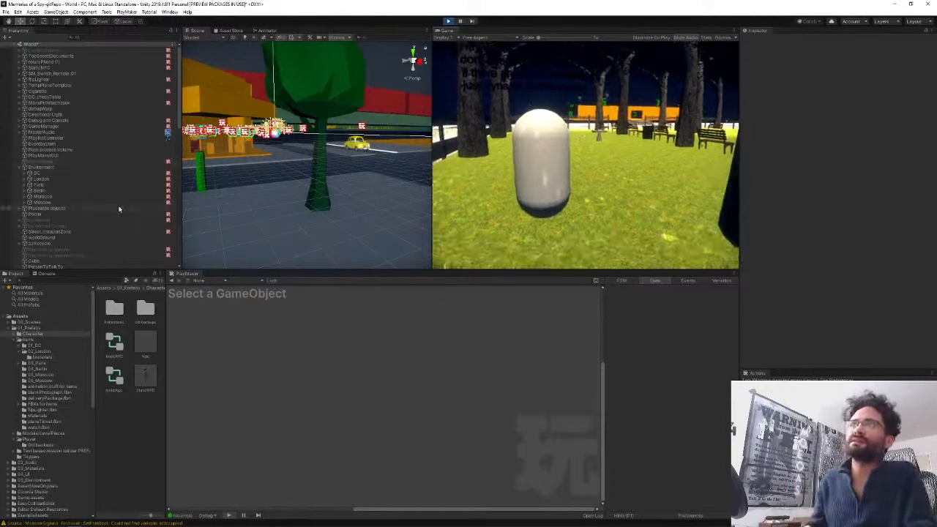
click(41, 179)
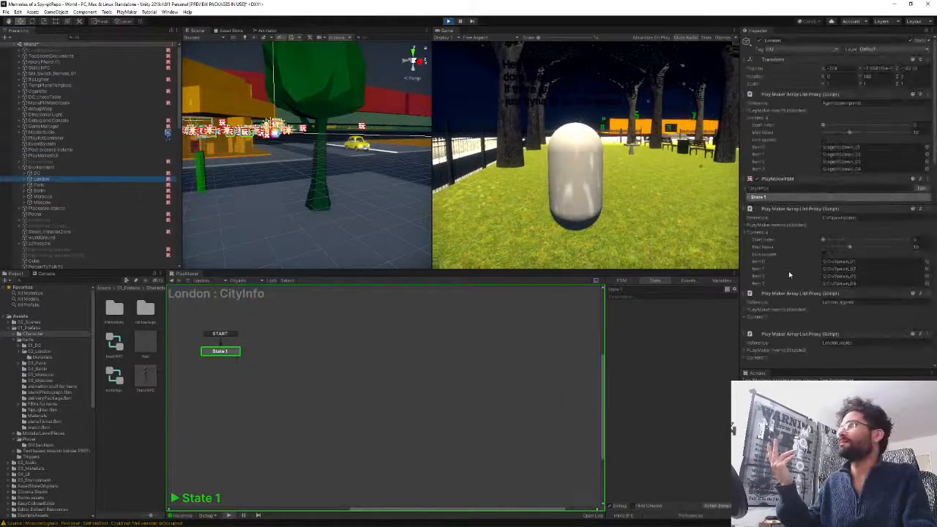
scroll(787, 264, down, 4)
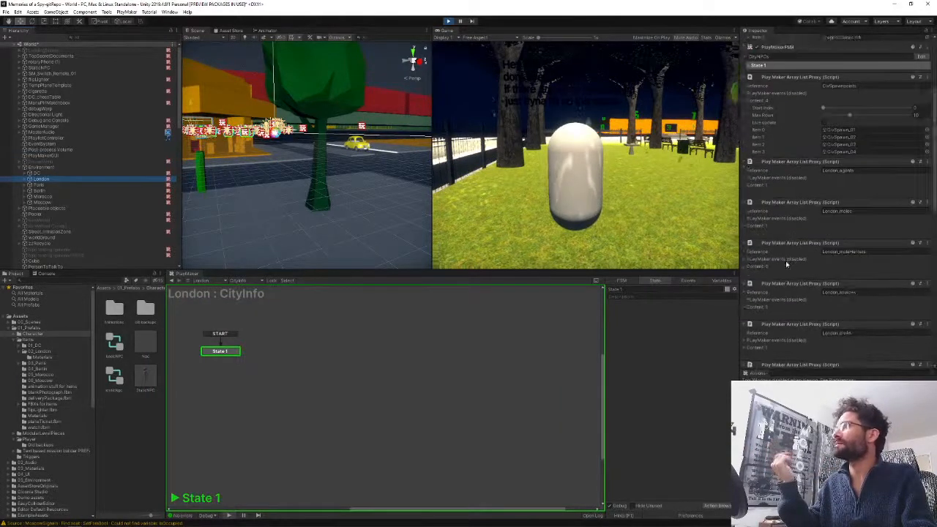
click(744, 189)
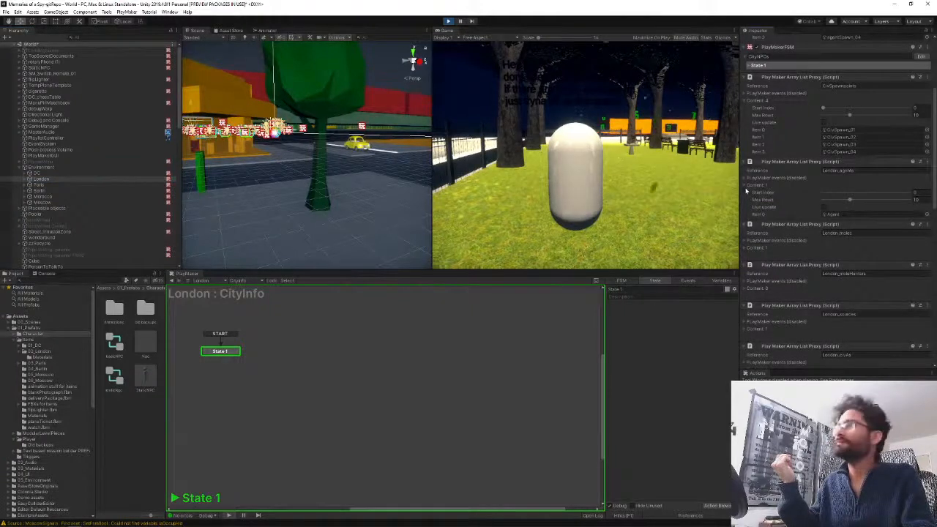
click(852, 217)
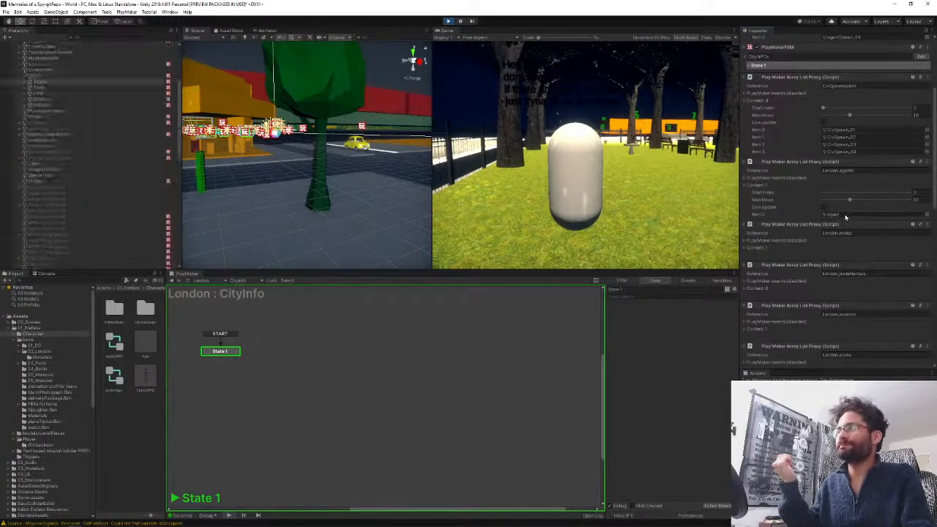
click(30, 268)
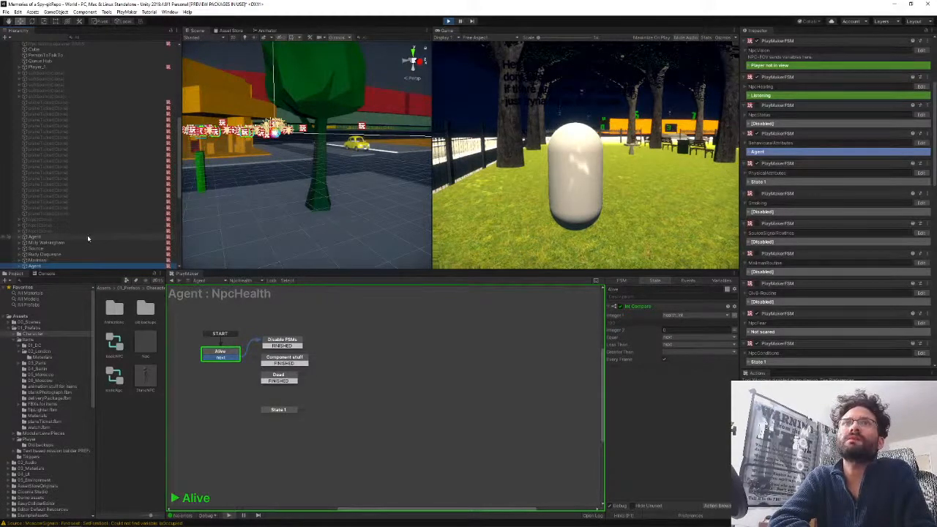
- Reselect London in the Environment group and look through its array lists and city FSMs
scroll(66, 139, up, 5)
scroll(45, 93, up, 3)
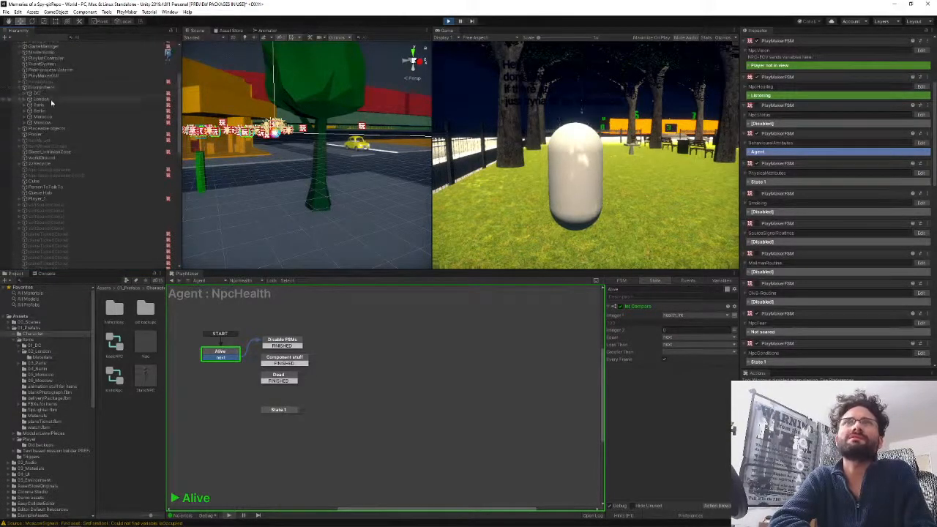
click(50, 100)
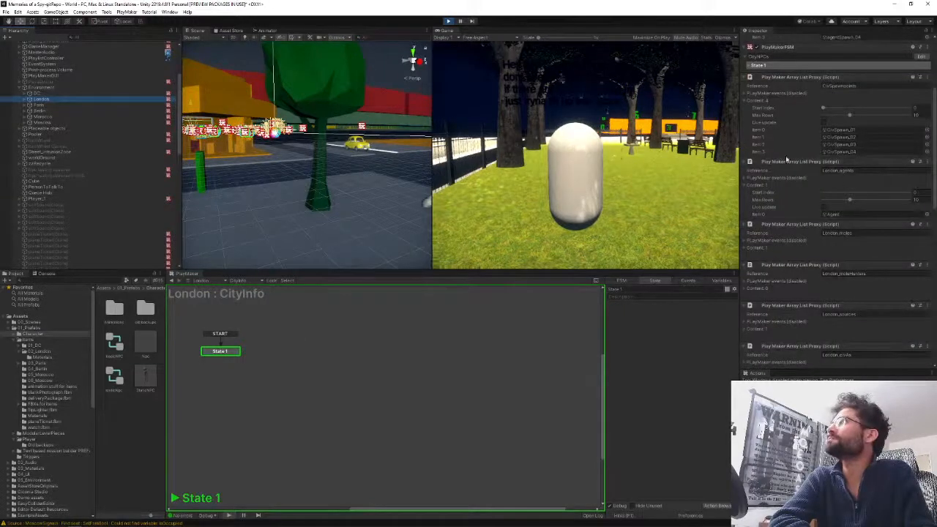
scroll(791, 176, up, 3)
scroll(791, 176, down, 20)
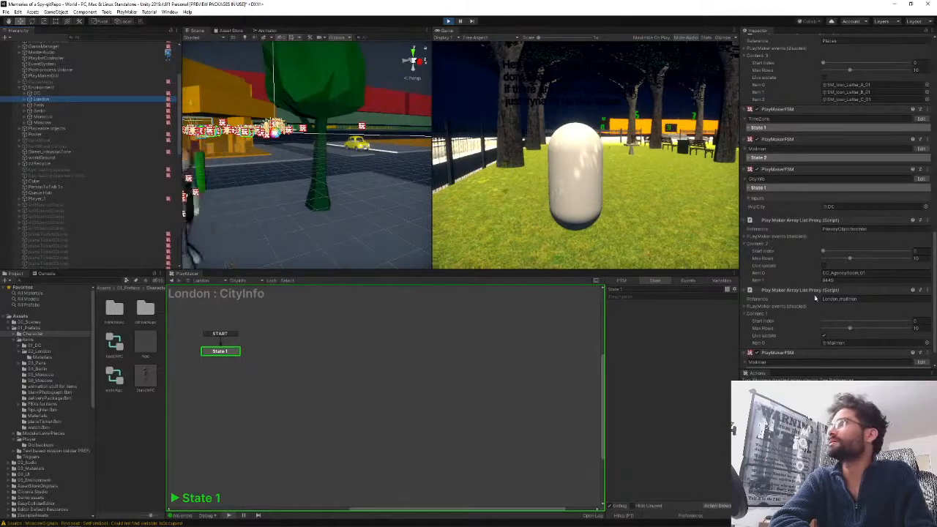
scroll(814, 263, up, 5)
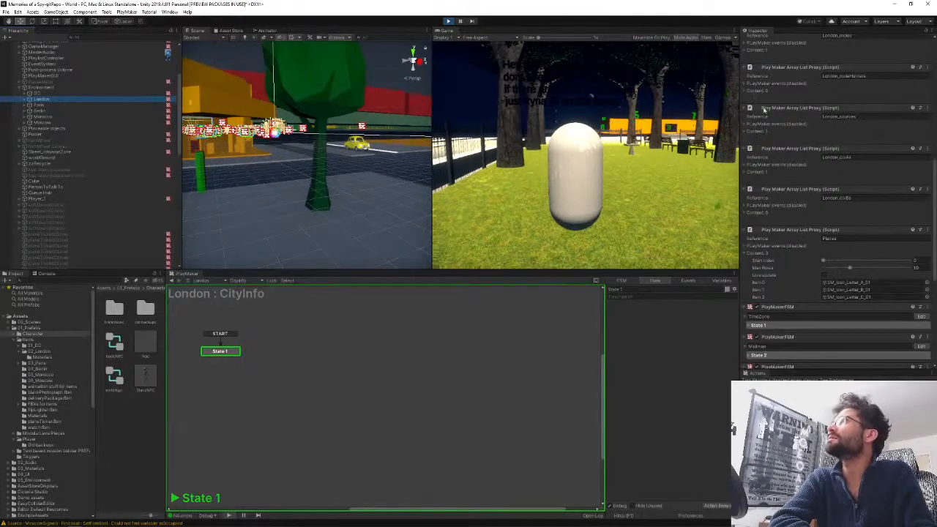
scroll(790, 110, up, 2)
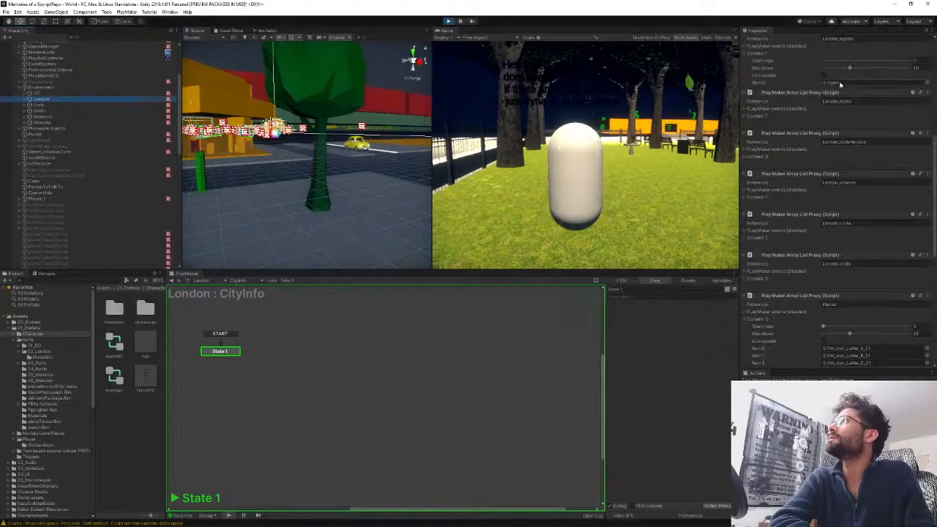
- Select the London Agent again, frame it in the Scene view, and examine its surroundings and vision cone
scroll(44, 219, down, 6)
click(35, 266)
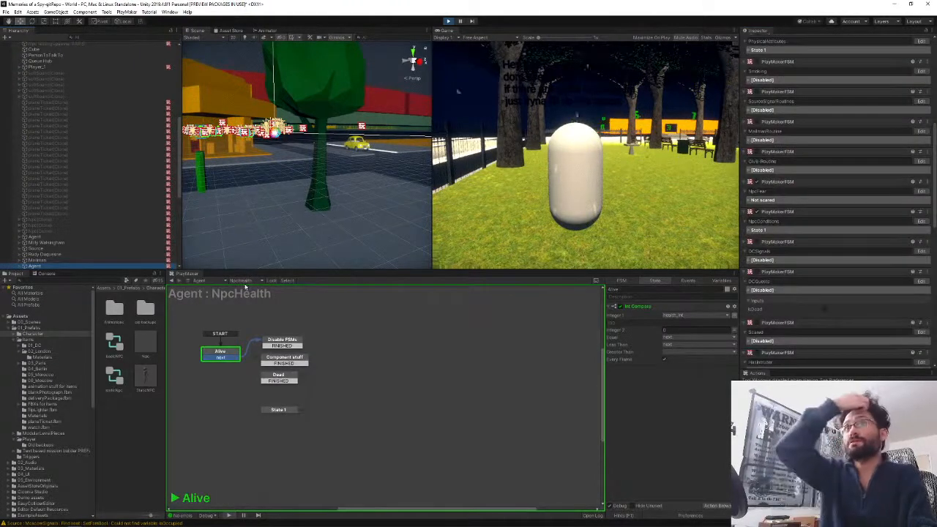
key(f)
scroll(292, 190, up, 5)
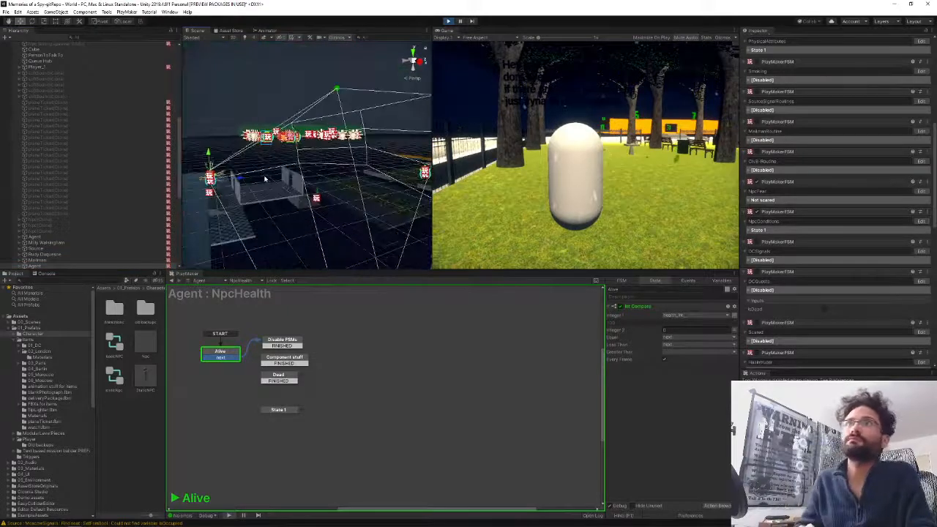
middle_drag(265, 179, 308, 176)
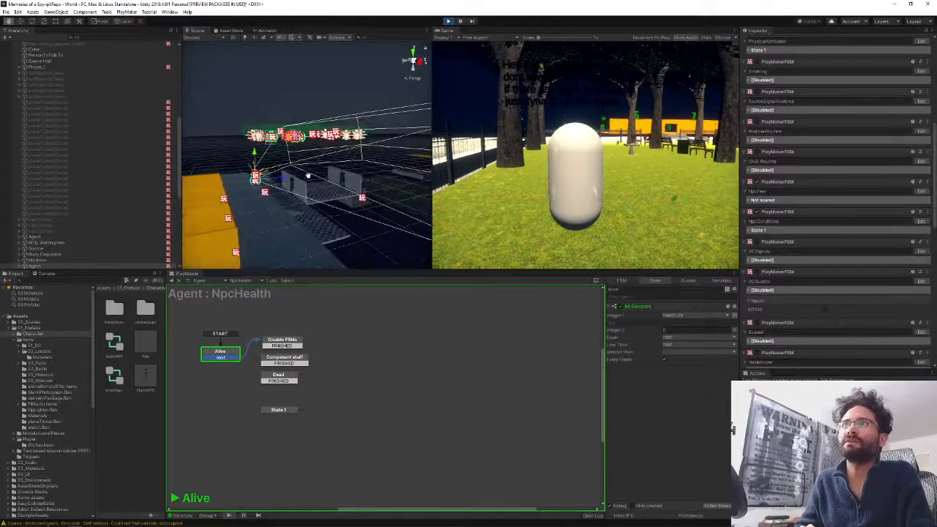
right_drag(309, 176, 213, 171)
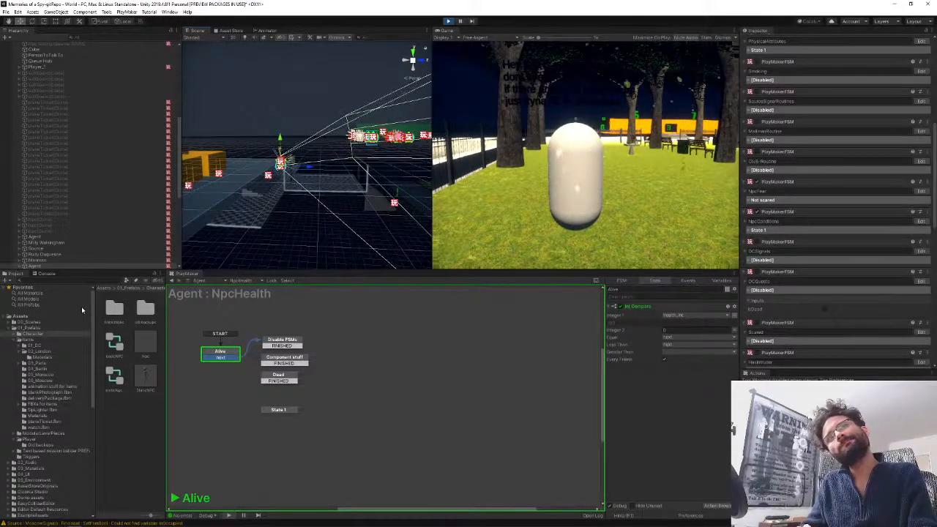
- Deselect the Agent and run a playerWarp command in the in-game debug console
click(140, 442)
click(560, 174)
key(Return)
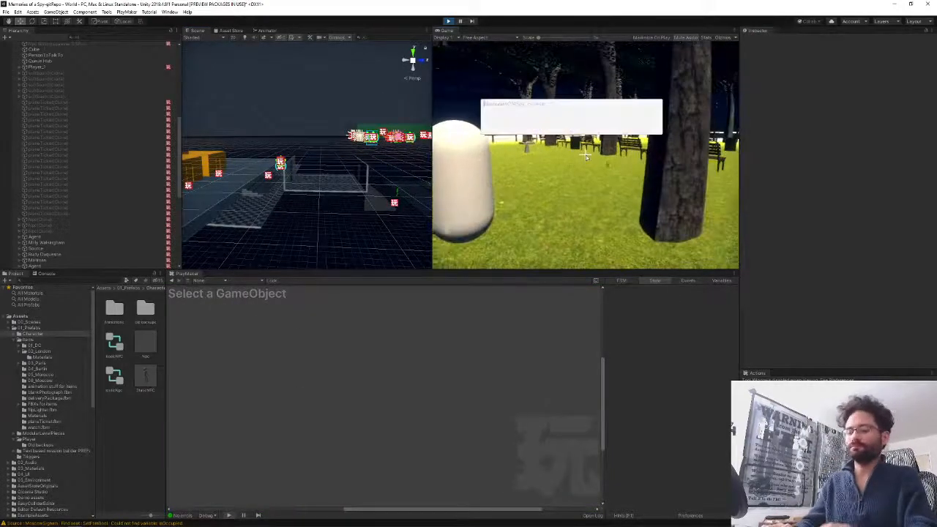
text(playerWarp)
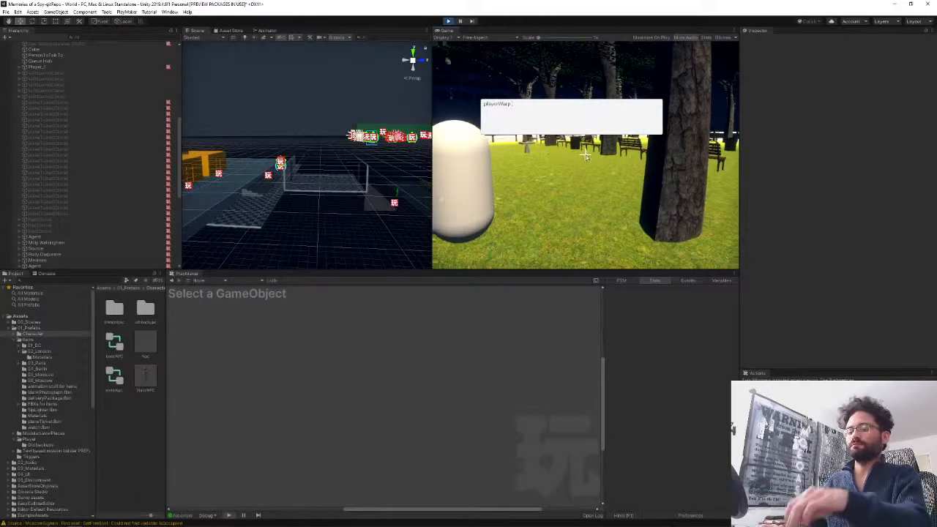
key(Return)
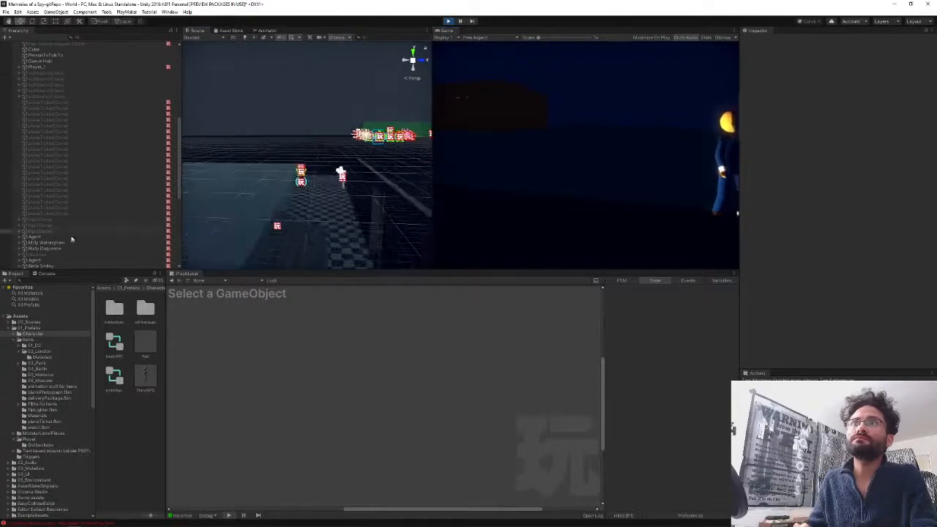
- Compare the two spawned Agents, keep the one beside the player selected, and watch its NpcVision state in the game
click(34, 261)
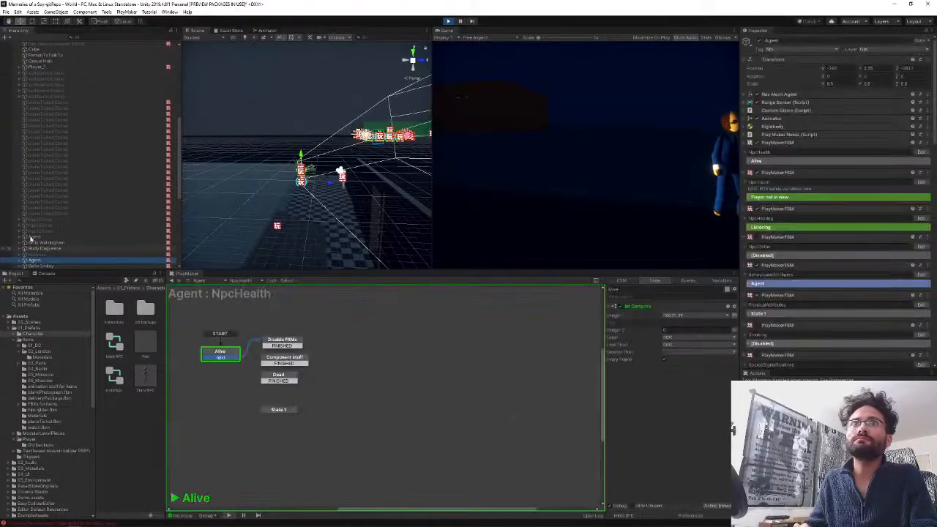
click(33, 237)
click(34, 260)
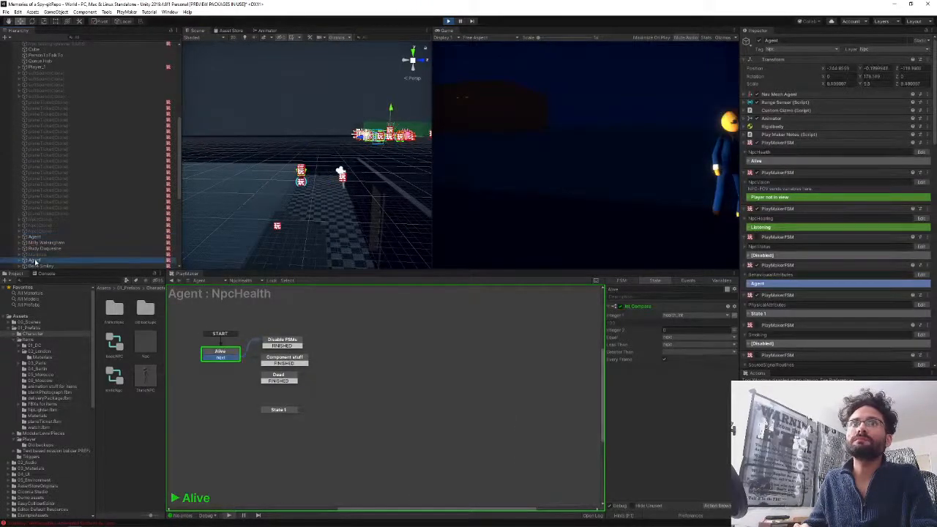
click(573, 197)
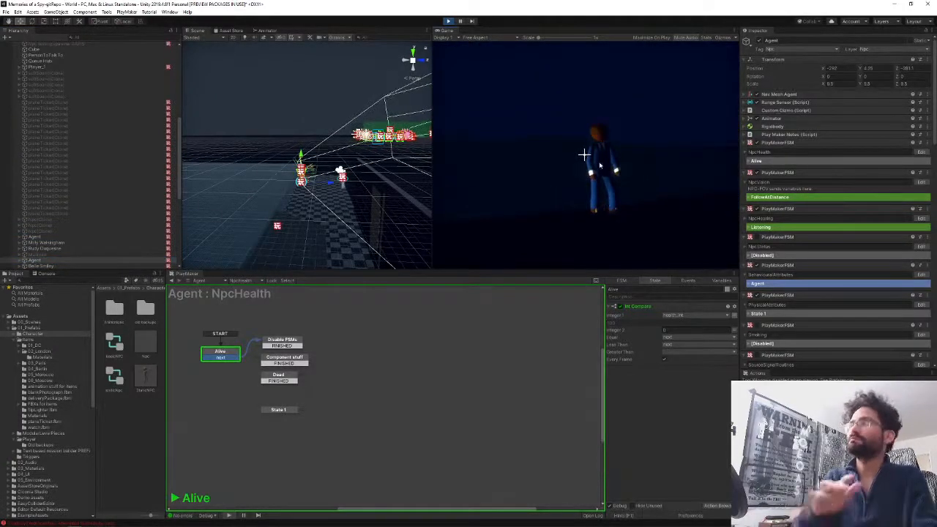
- Show the Agent's AgentRoutine FSM, watch which state runs near the other agent, and pause the game
click(243, 281)
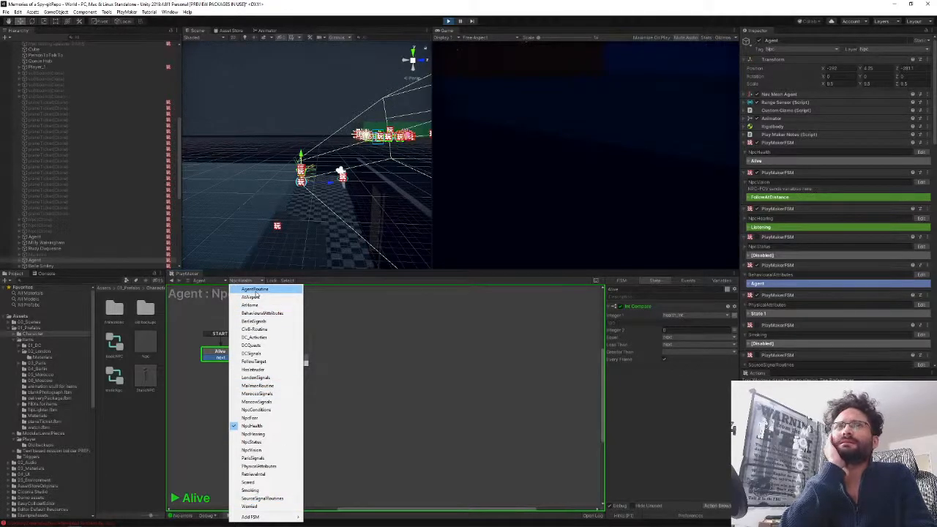
click(255, 290)
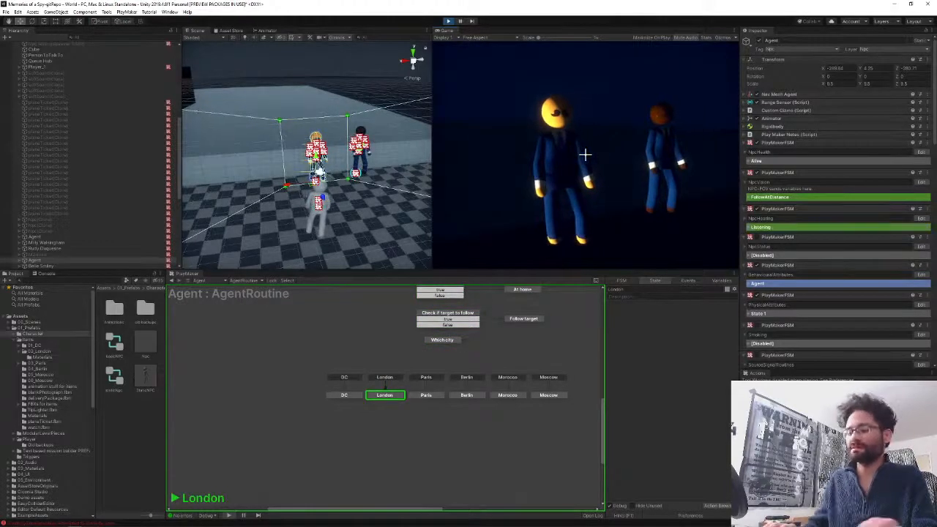
key(ctrl+shift+p)
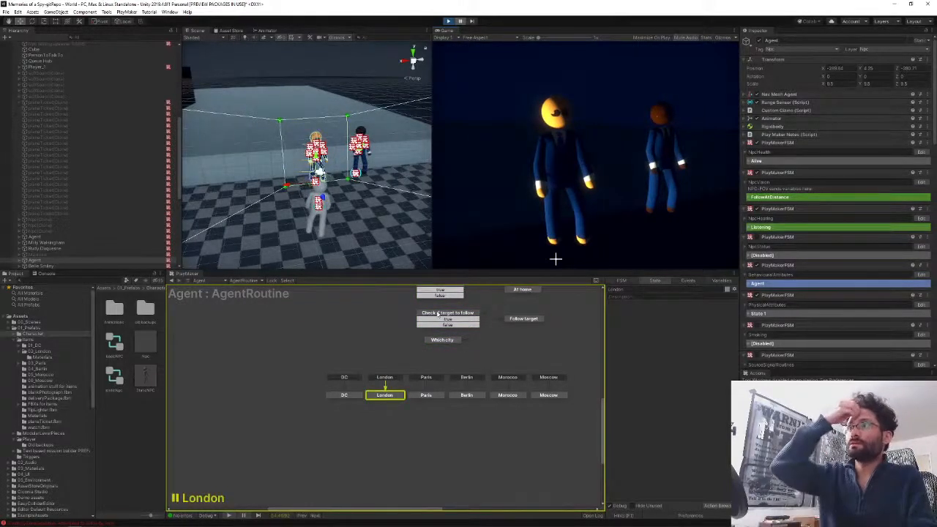
- Inspect the Check if target to follow state, and switch to the Agent's NpcVision FSM to examine FollowAtDistance
click(438, 313)
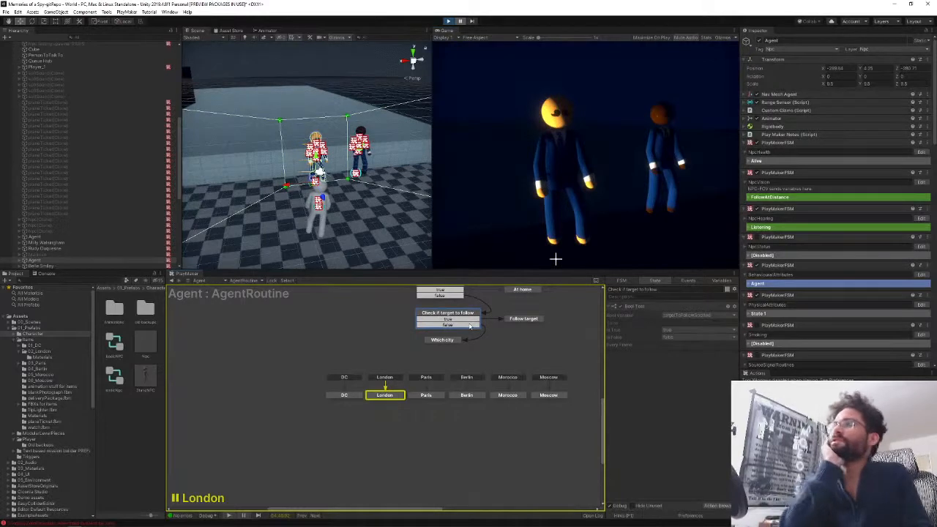
click(244, 281)
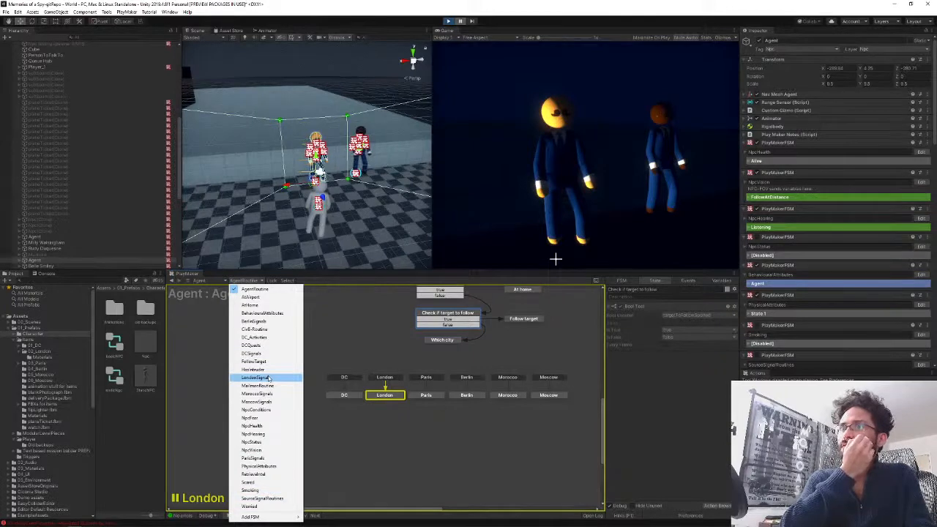
click(258, 449)
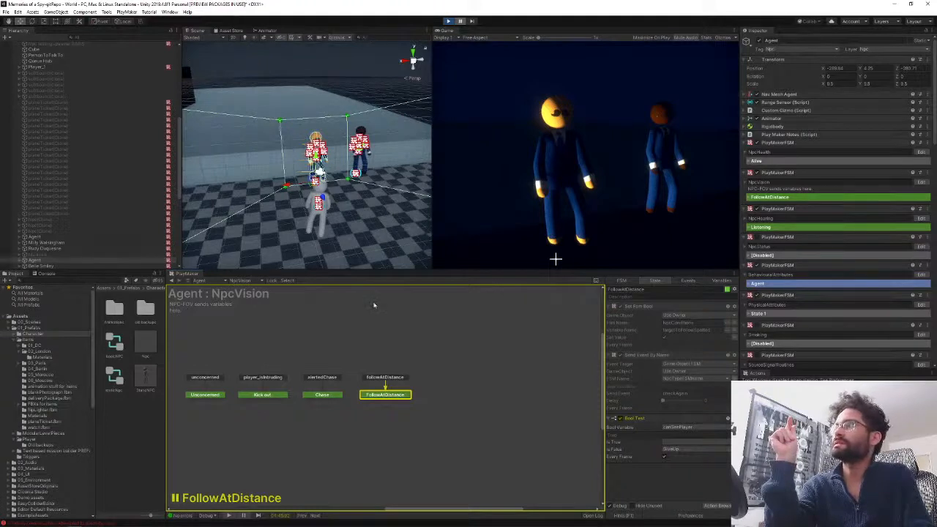
- Review the Chase, Kick out and FollowAtDistance states of the Agent's NpcVision FSM, and stop the play test
click(242, 283)
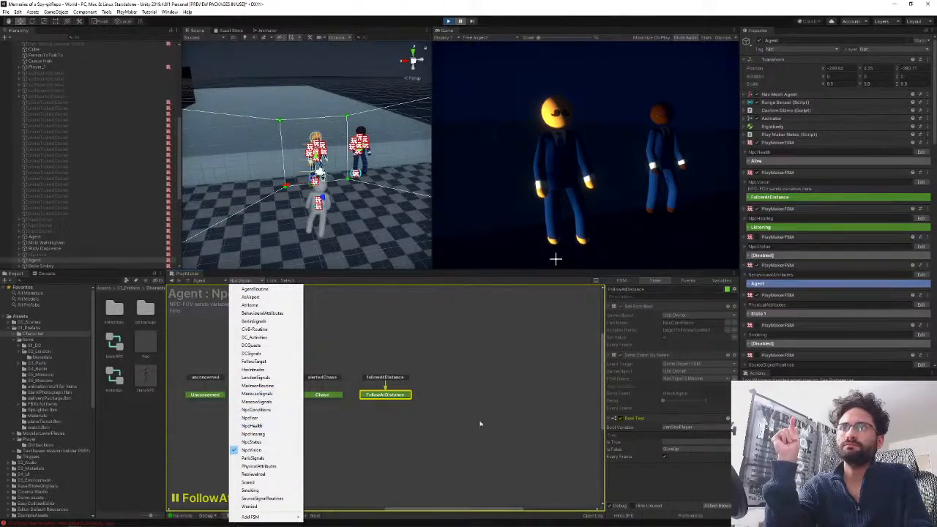
click(337, 415)
click(320, 397)
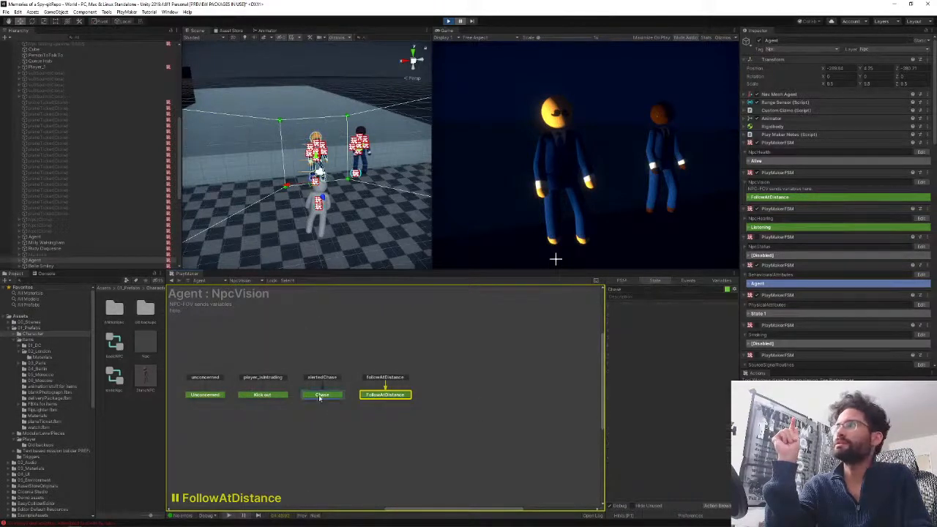
click(259, 396)
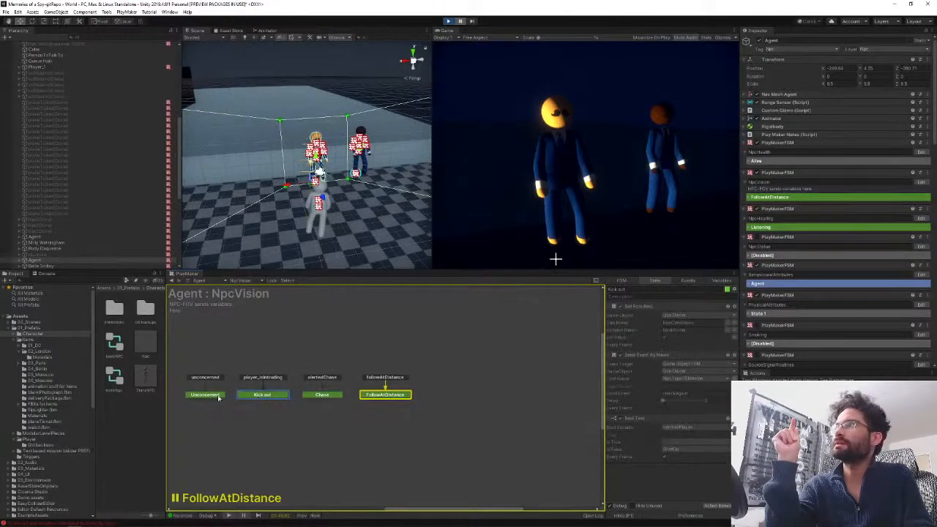
click(381, 397)
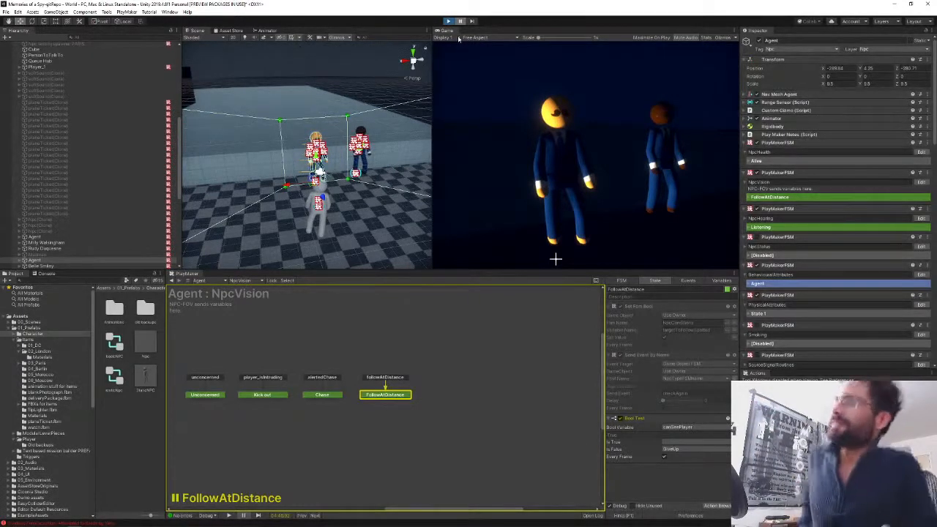
key(ctrl+p)
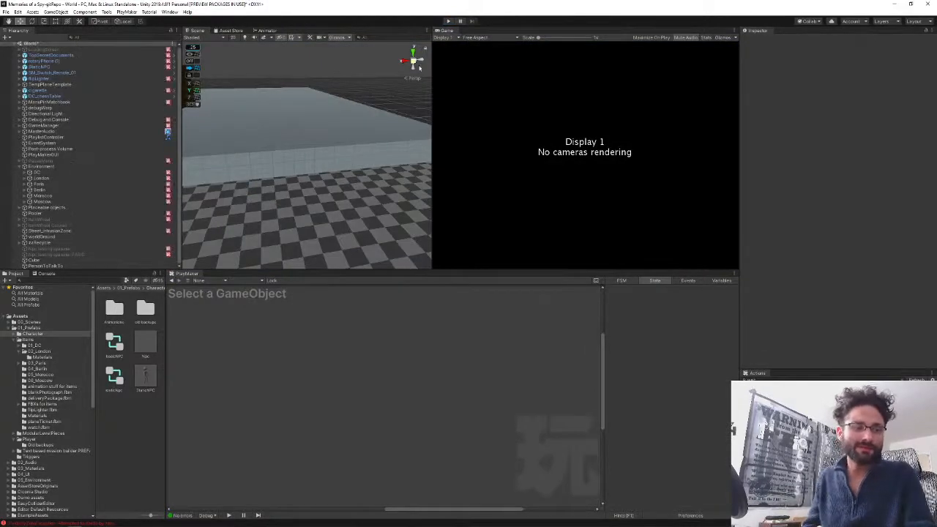
- Open the Npc prefab for editing and select the FollowAtDistance state in its NpcVision FSM
double_click(145, 343)
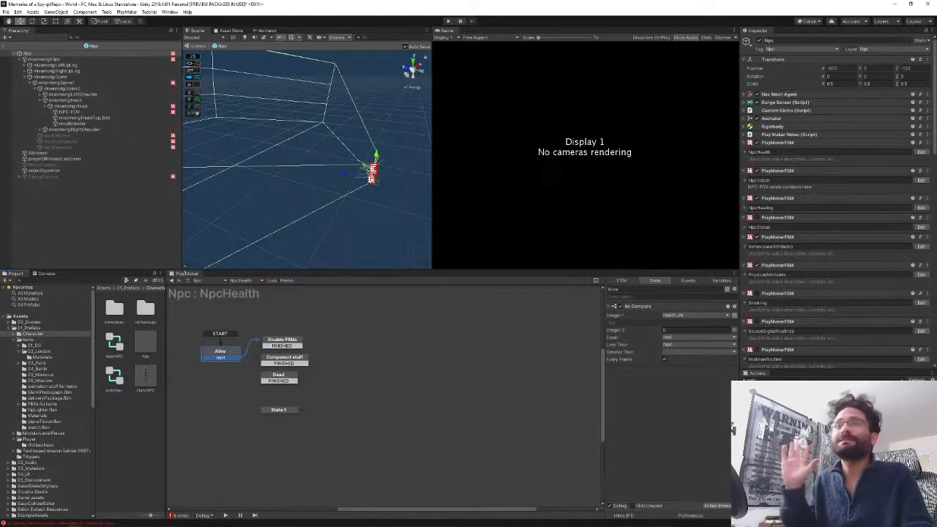
click(241, 281)
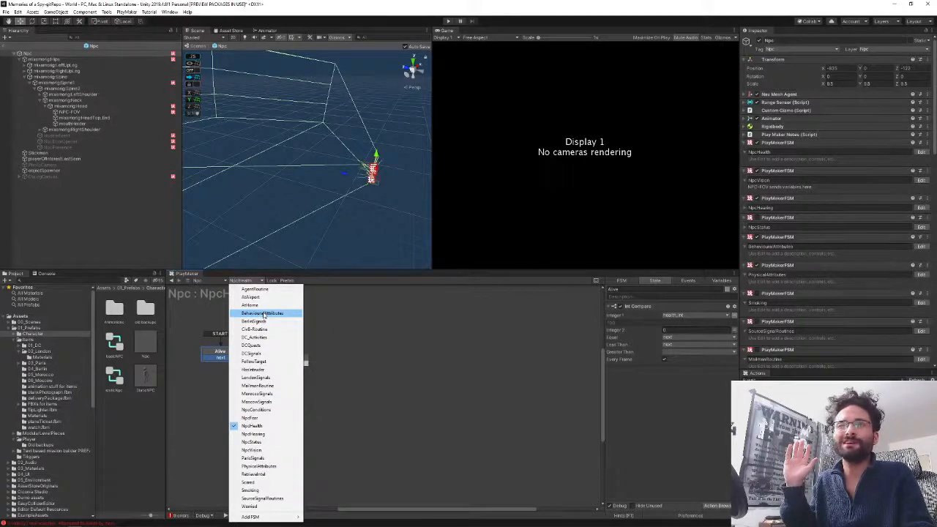
click(265, 450)
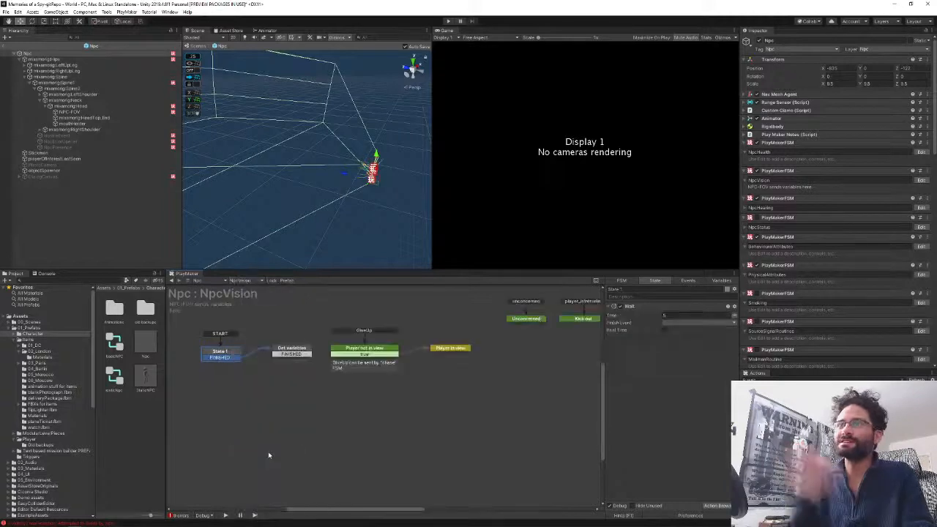
middle_drag(464, 398, 368, 418)
middle_drag(547, 416, 468, 404)
click(529, 328)
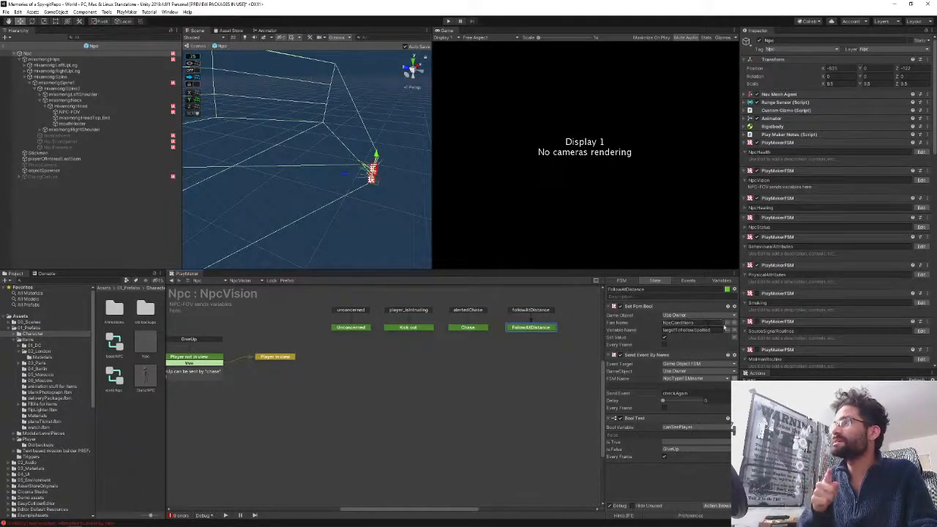
- Set the Set Fsm Bool action's FSM name to the NpcTypeFSMname variable, and return to the World scene
click(734, 324)
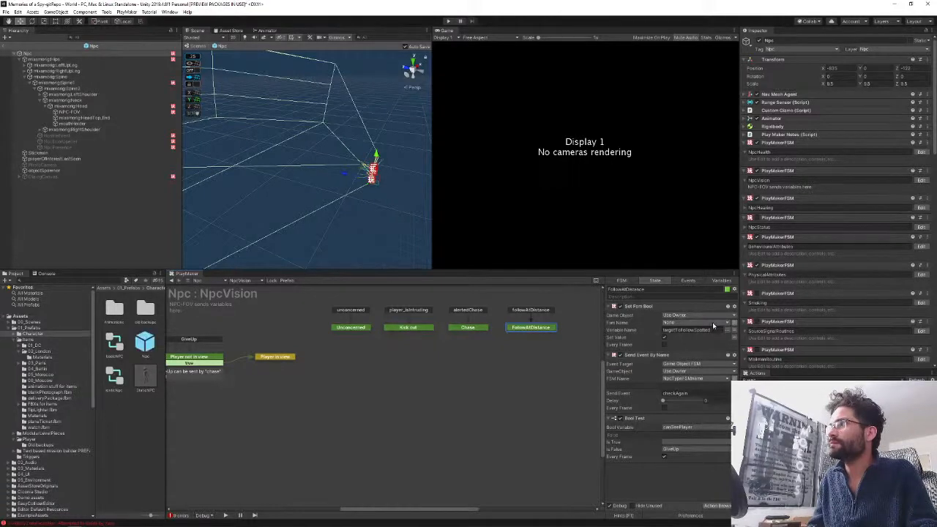
click(713, 323)
click(707, 339)
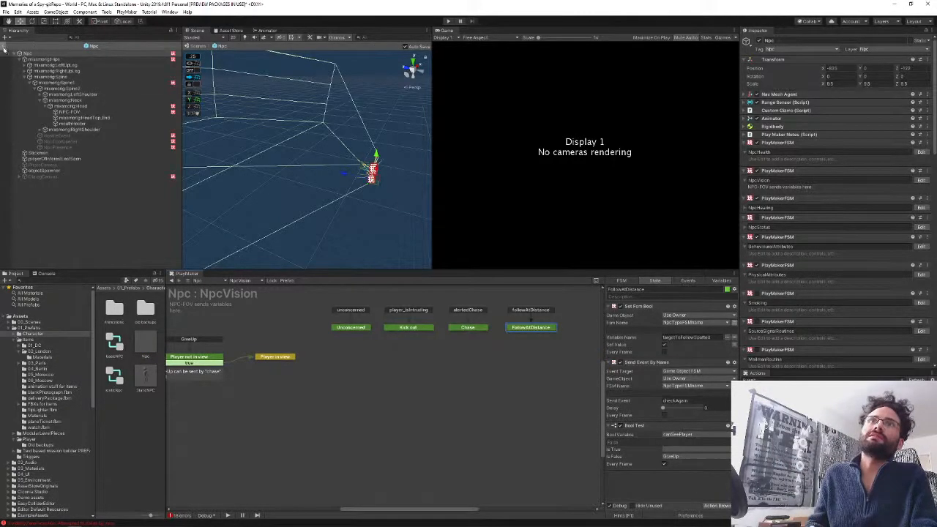
click(6, 46)
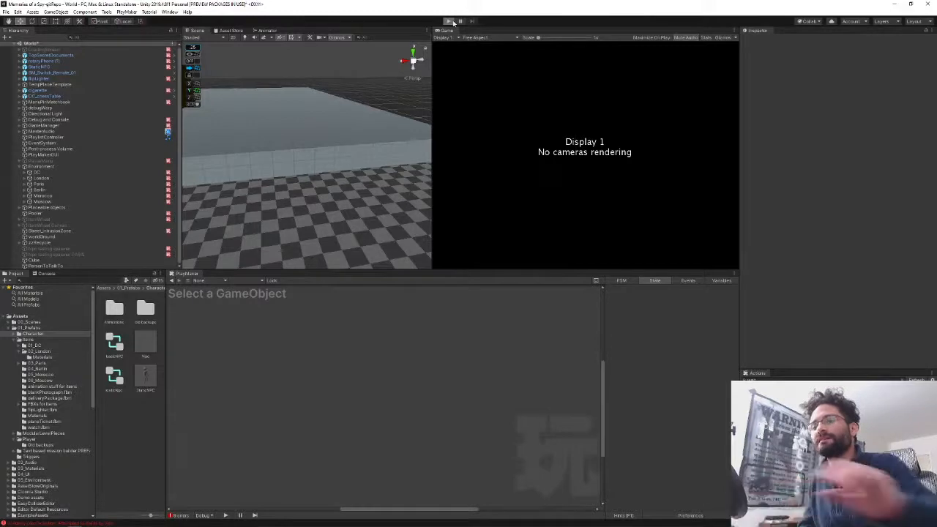
- Start a play test and examine the array lists and CityInfo inputs of the London and Paris objects
click(451, 22)
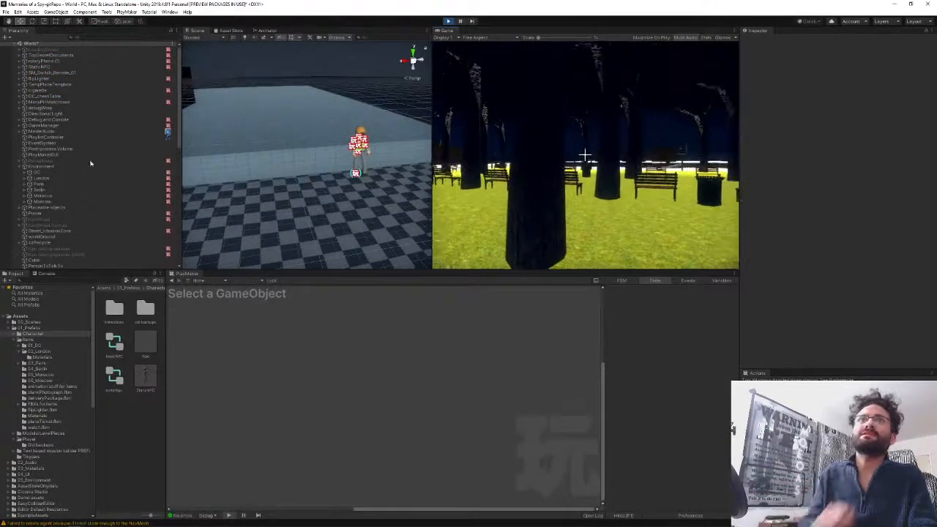
click(40, 178)
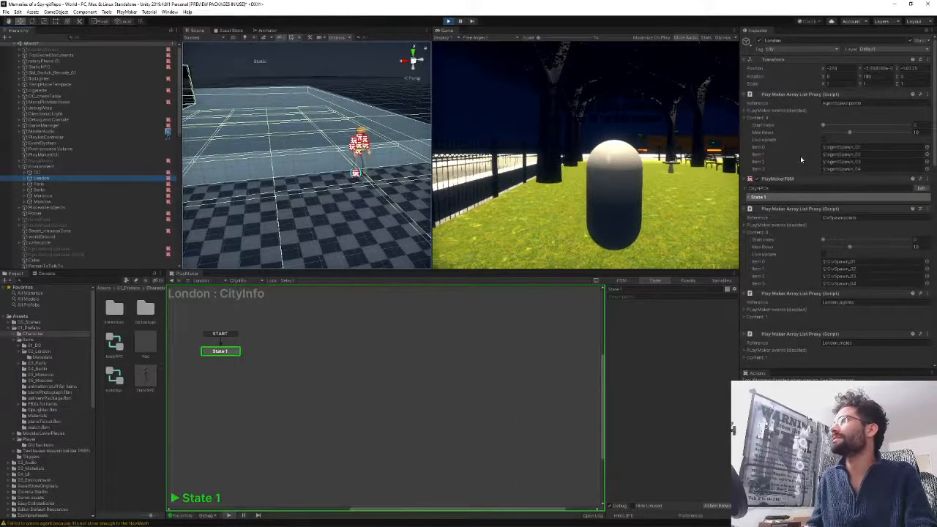
scroll(800, 156, down, 10)
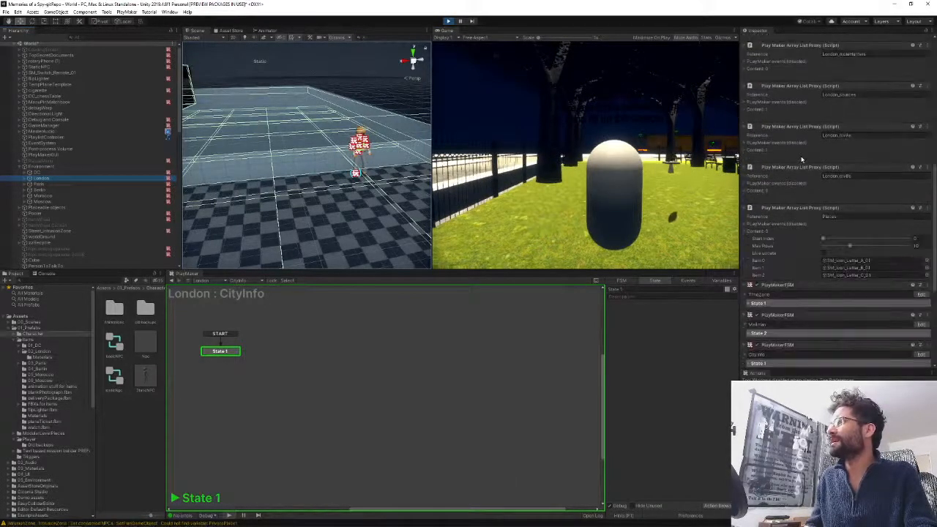
scroll(801, 159, down, 3)
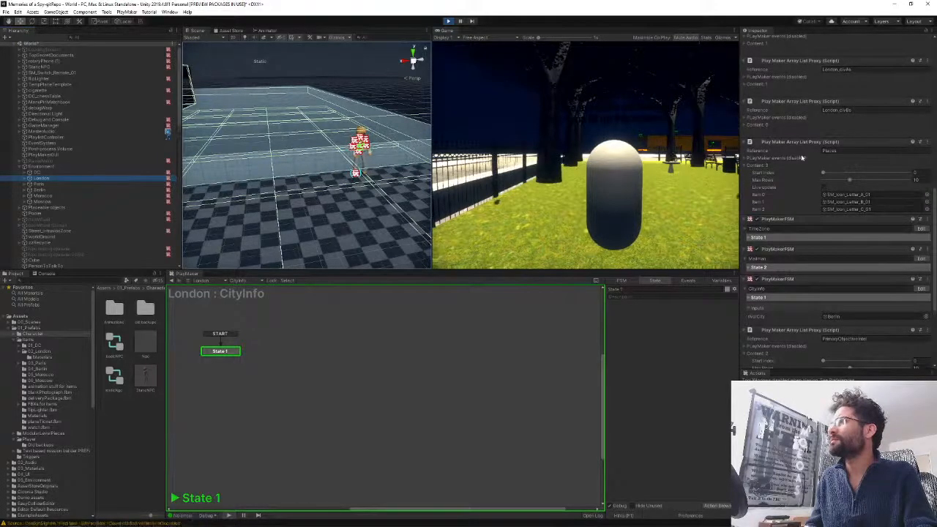
click(40, 184)
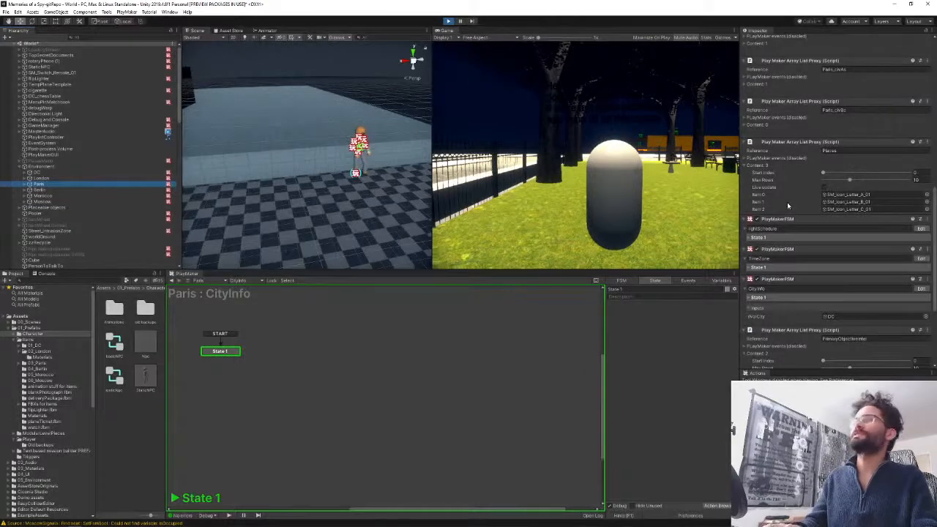
- Restart the play test and check the CityInfo inputs of the London and Berlin objects
key(ctrl+p)
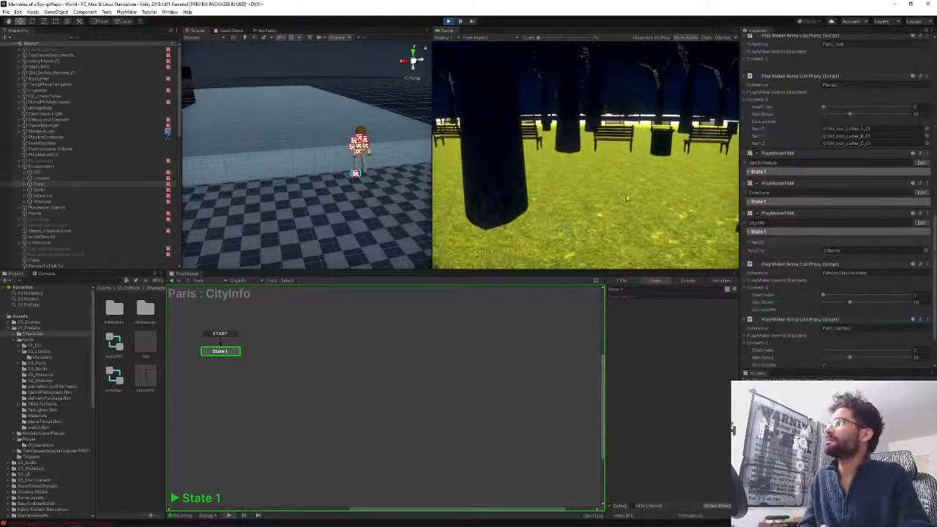
click(40, 178)
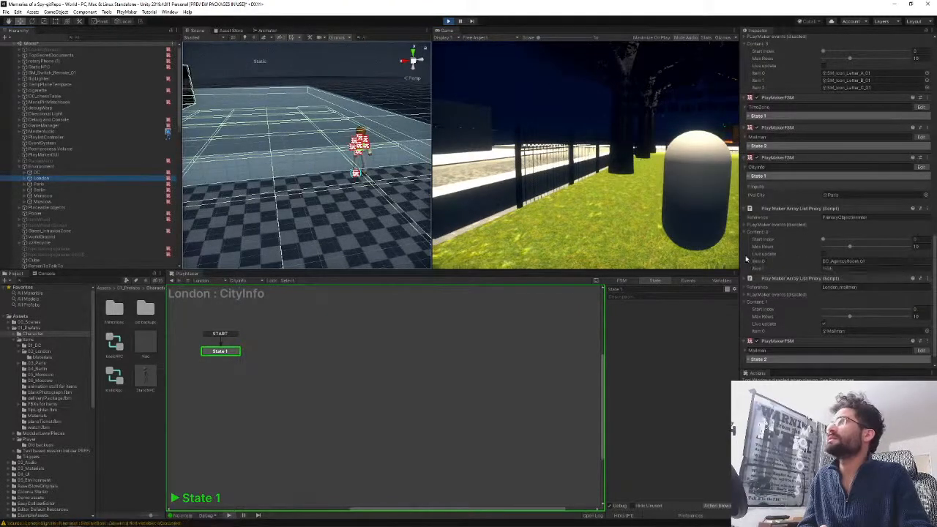
click(39, 189)
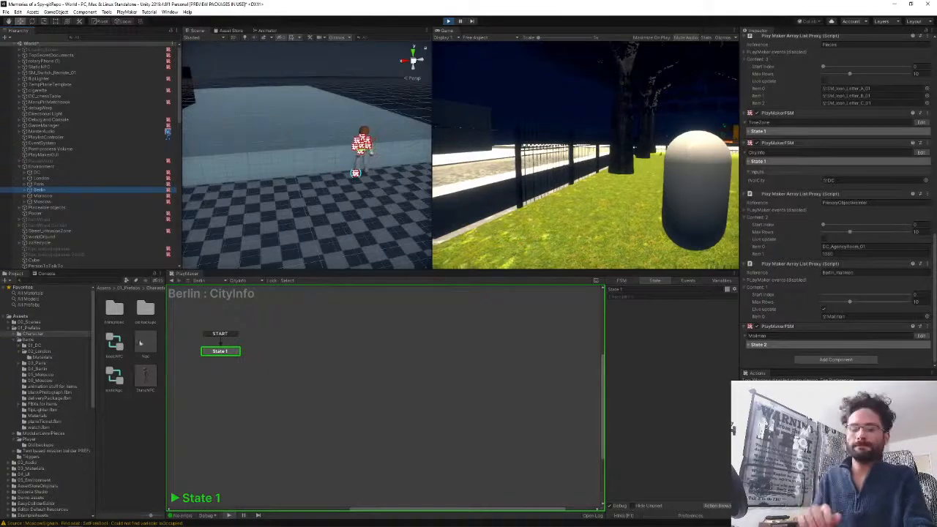
- Deselect Berlin, enlarge the game view, and run a playerWarp command in the in-game debug console
click(114, 457)
mouse_move(586, 271)
mouse_down()
mouse_move(586, 154)
mouse_move(586, 289)
mouse_up()
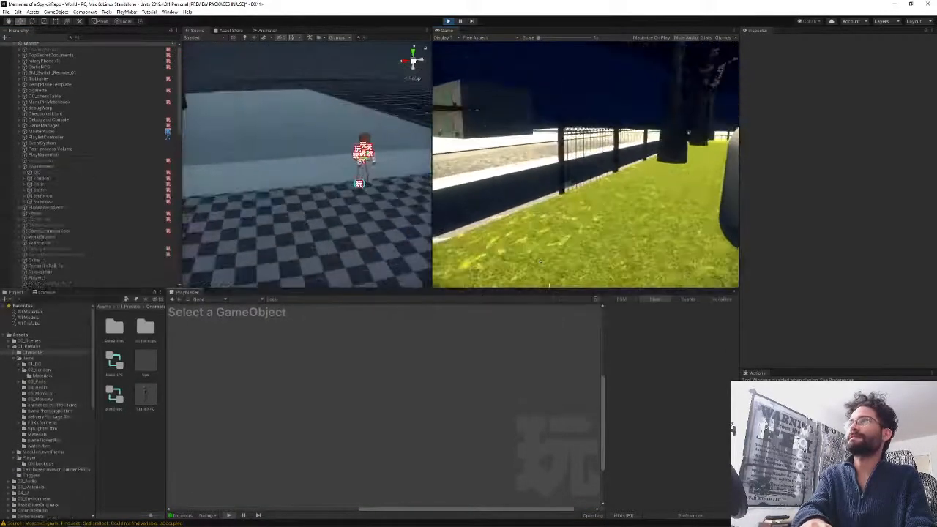
drag(432, 167, 315, 167)
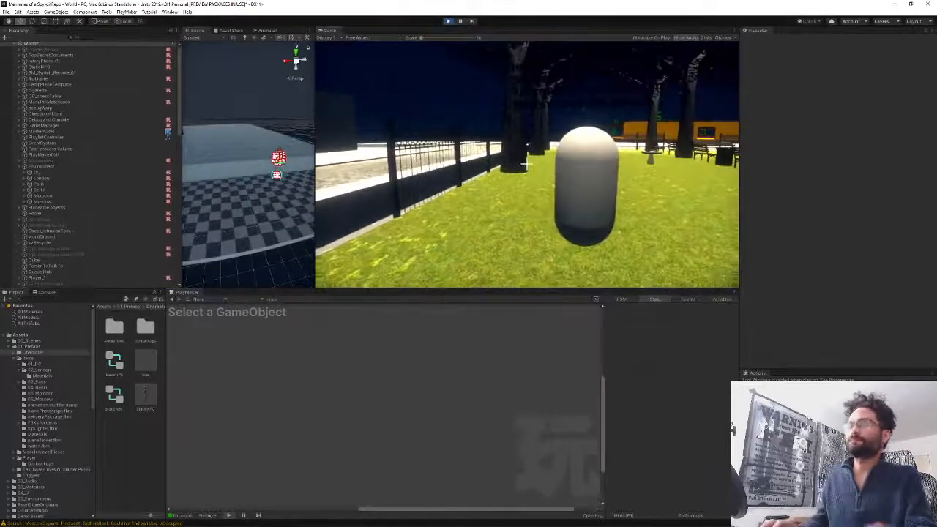
text(playerWarp)
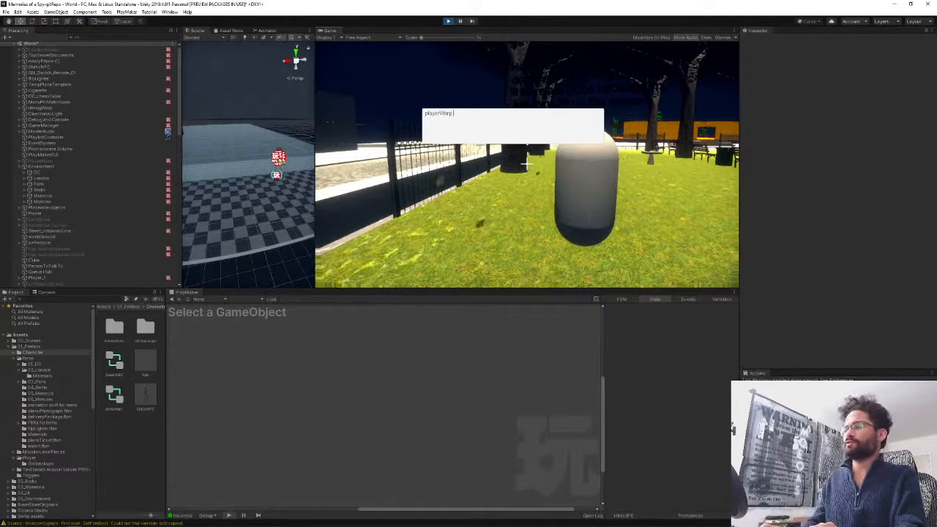
key(Return)
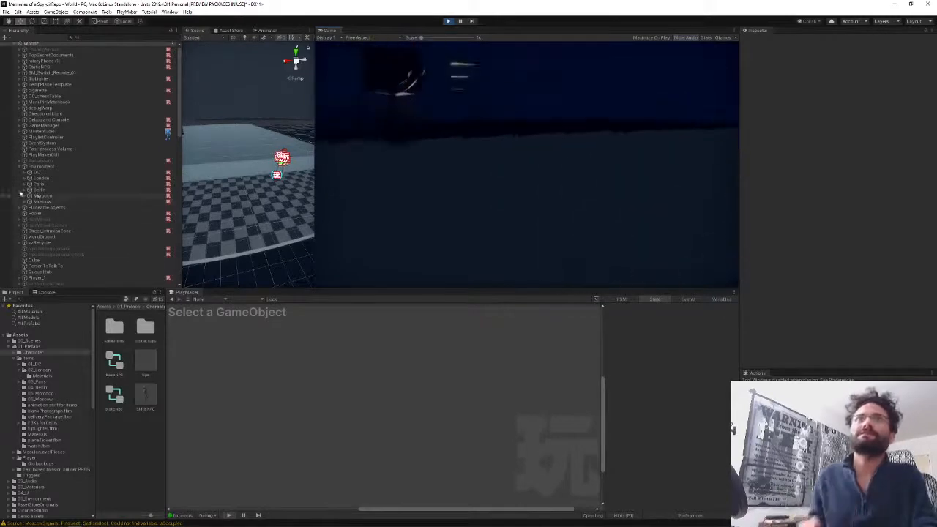
- Select the Agent listed in Berlin's Berlin_agents array and show its AgentRoutine FSM
click(40, 190)
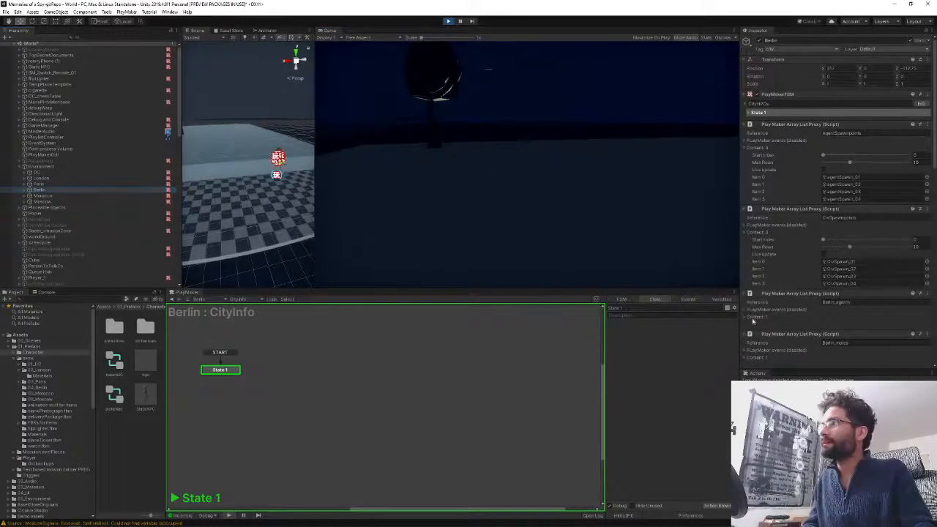
click(753, 319)
click(843, 346)
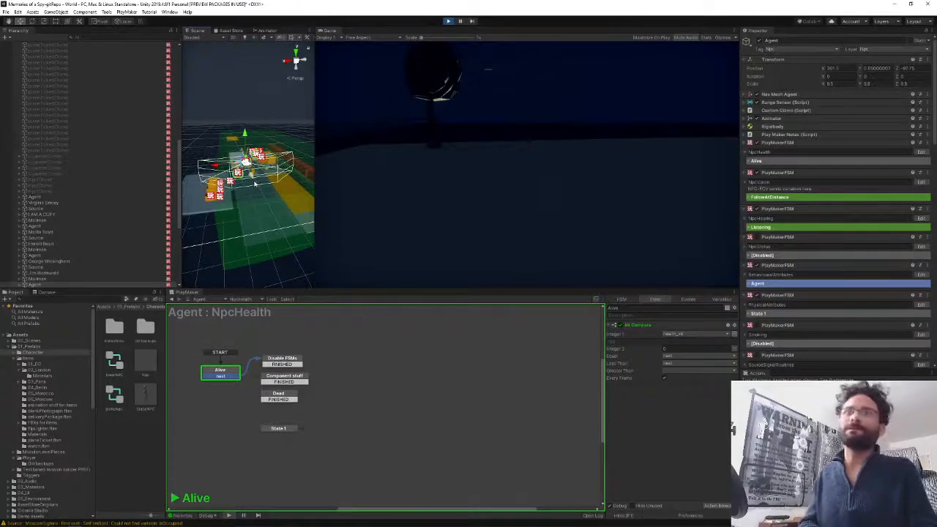
click(242, 300)
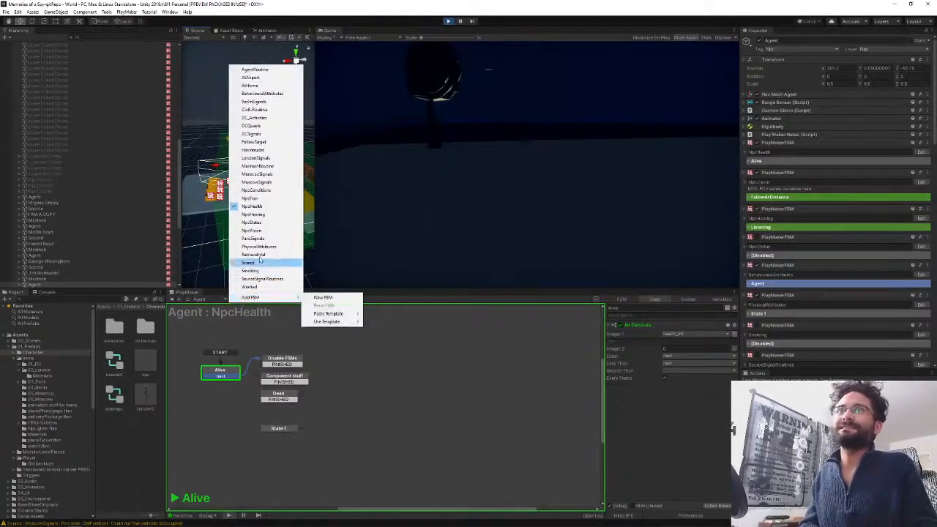
click(257, 70)
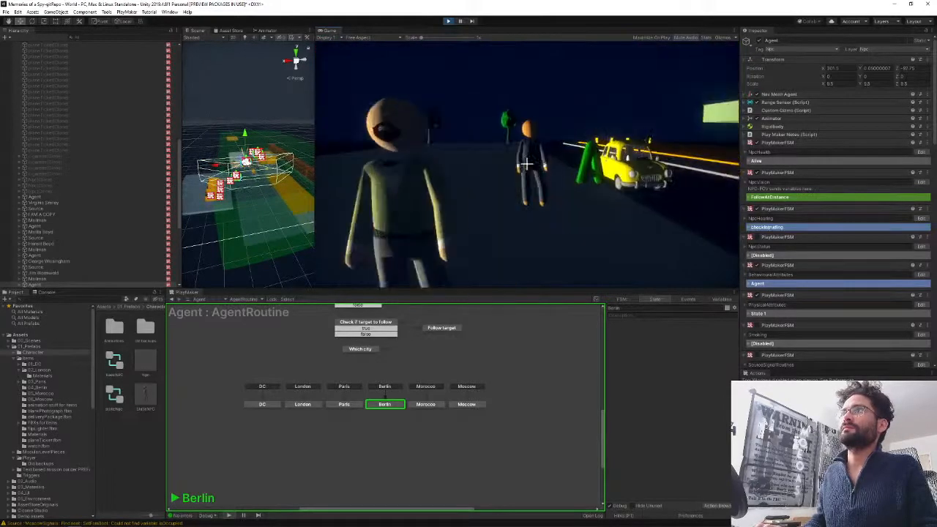
- Walk the player around the Berlin agent while watching its AgentRoutine states, then pause the game and inspect Check if target to follow
key(w)
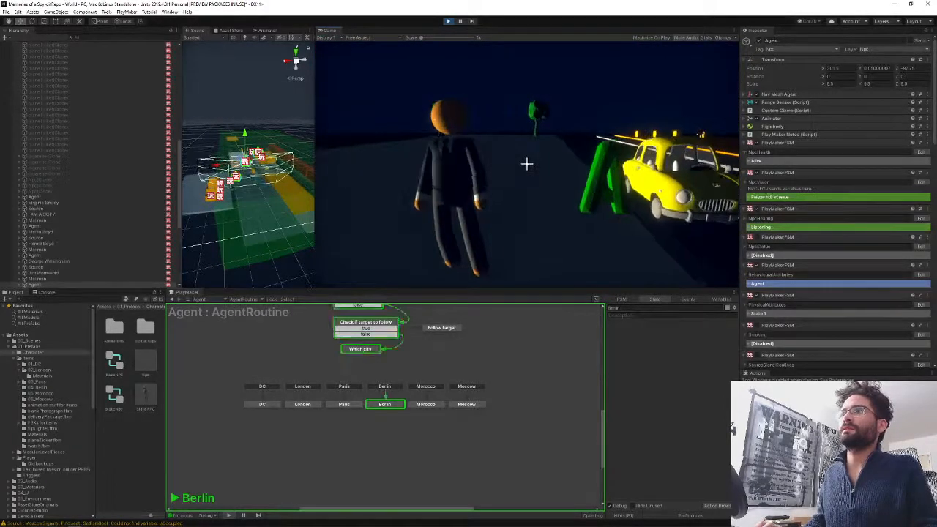
key(a)
key(w)
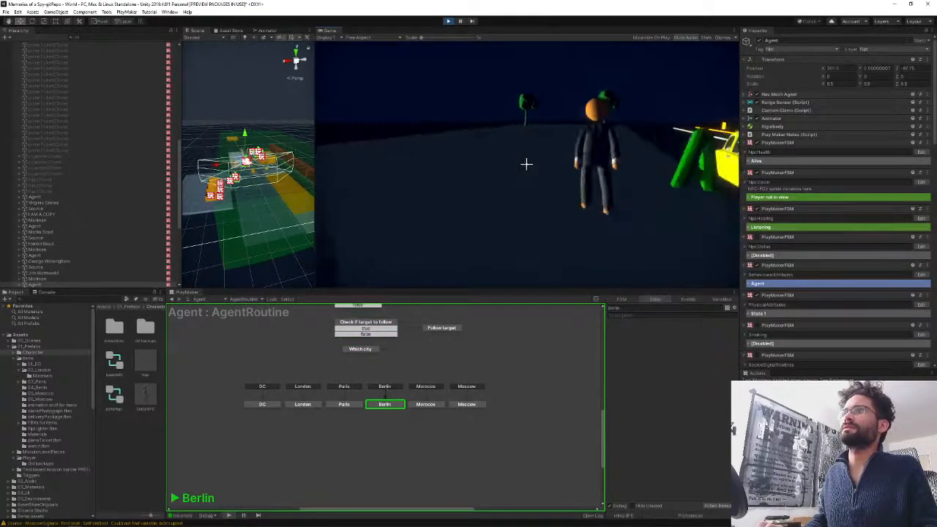
key(s)
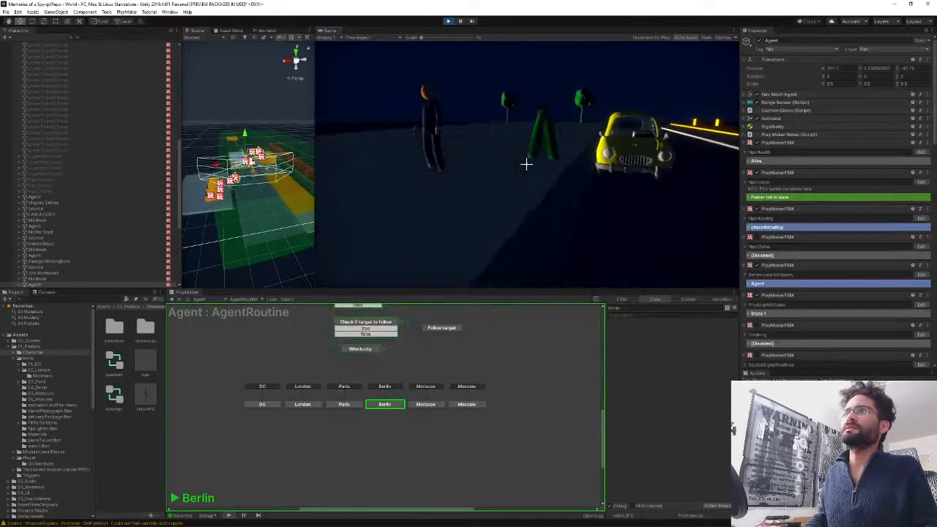
key(w)
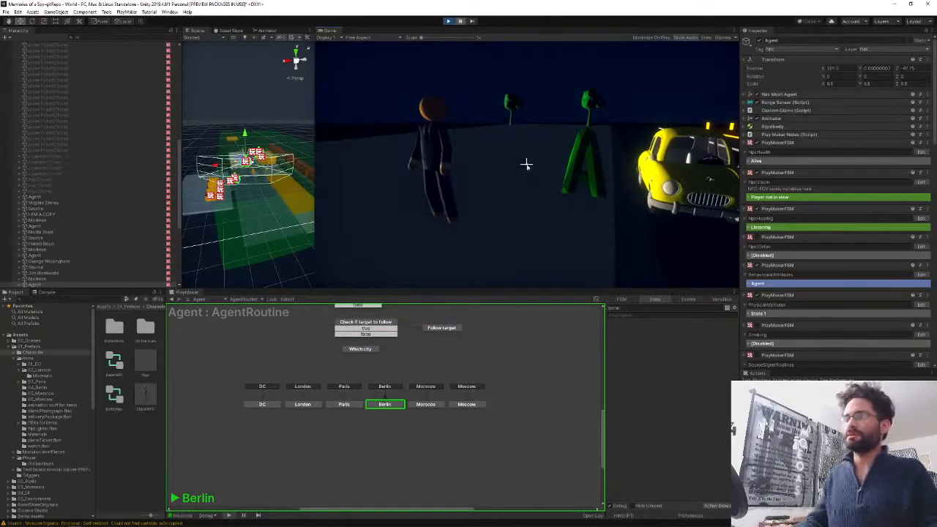
key(ctrl+shift+p)
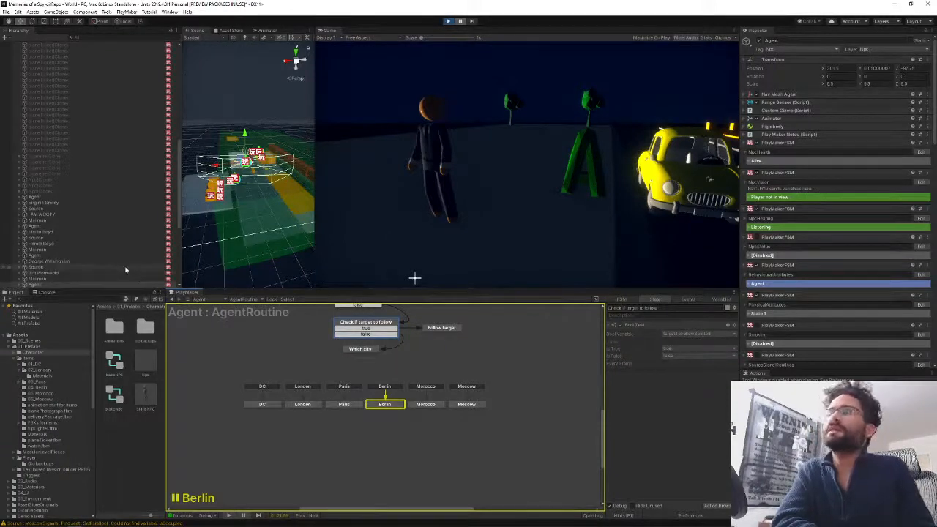
- Expand the Berlin Agent's skeleton through the spine and neck to the head and select its NPC-FOV object
scroll(15, 271, down, 1)
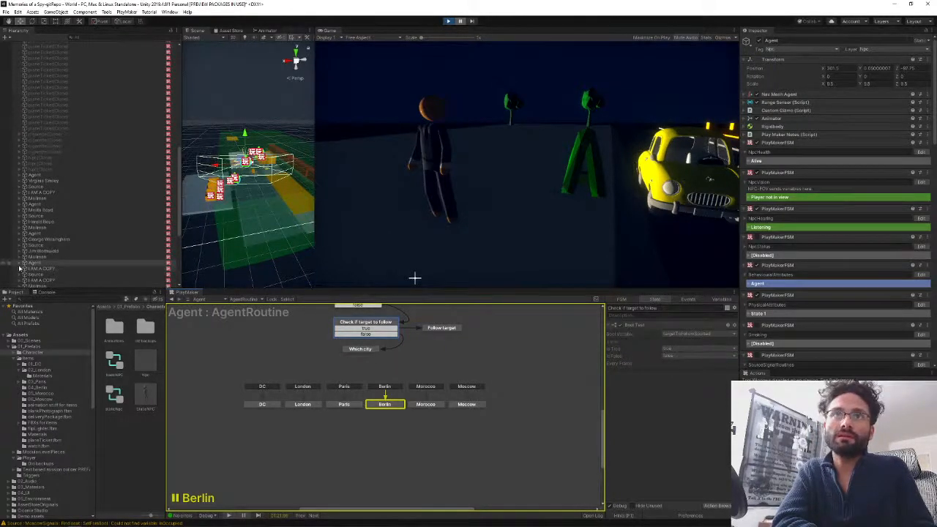
click(22, 264)
key(Right)
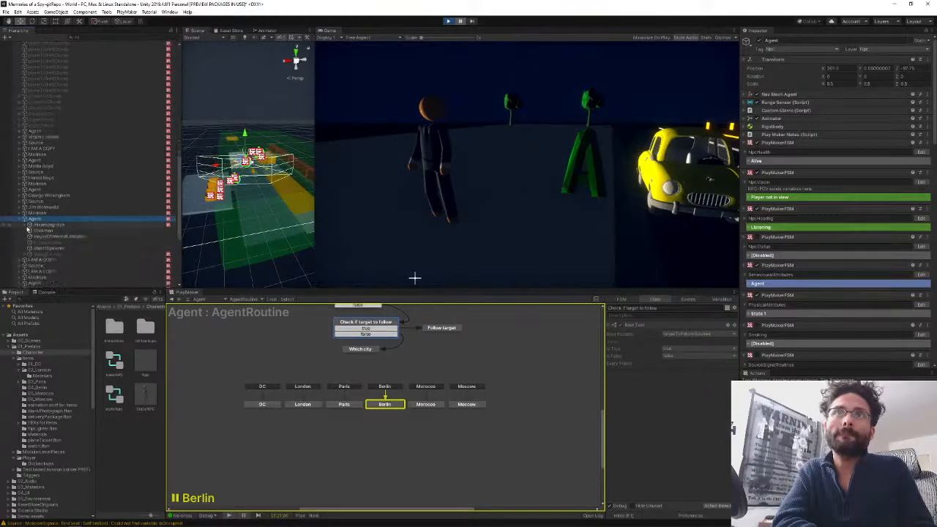
click(27, 227)
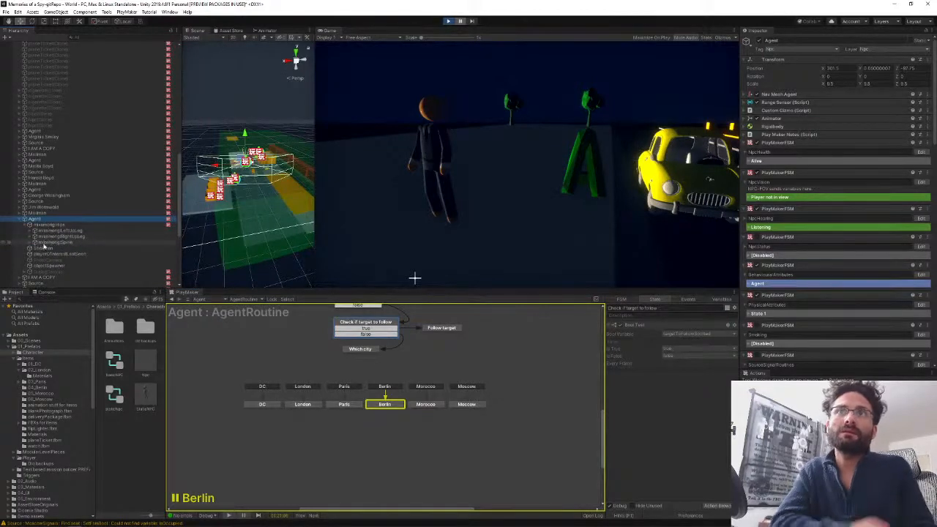
click(33, 243)
key(Right)
click(48, 248)
key(Down)
key(Right)
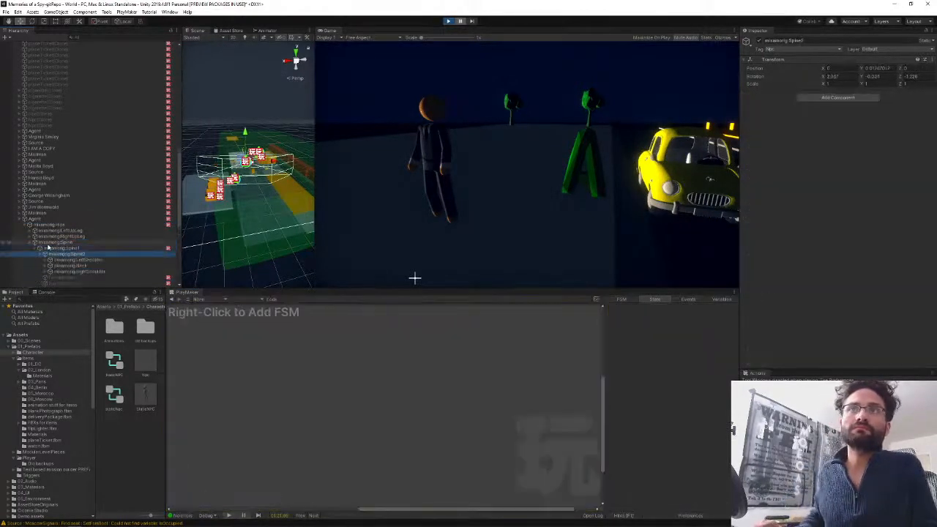
key(Down)
key(Down)
key(Right)
key(Down)
key(Down)
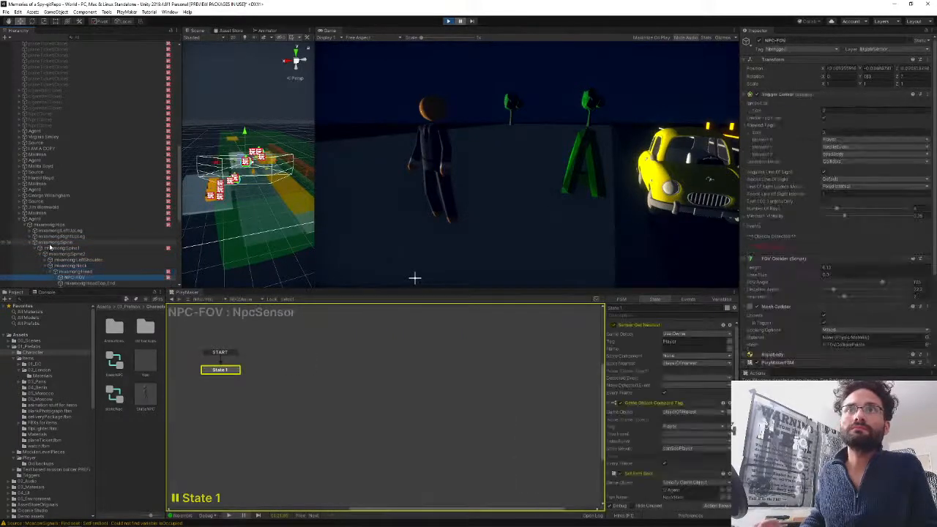
- Show NPC-FOV's SpottingTargetToFollow FSM, enlarge the PlayMaker editor, and examine the actions of the Check for rival state
click(242, 300)
click(268, 327)
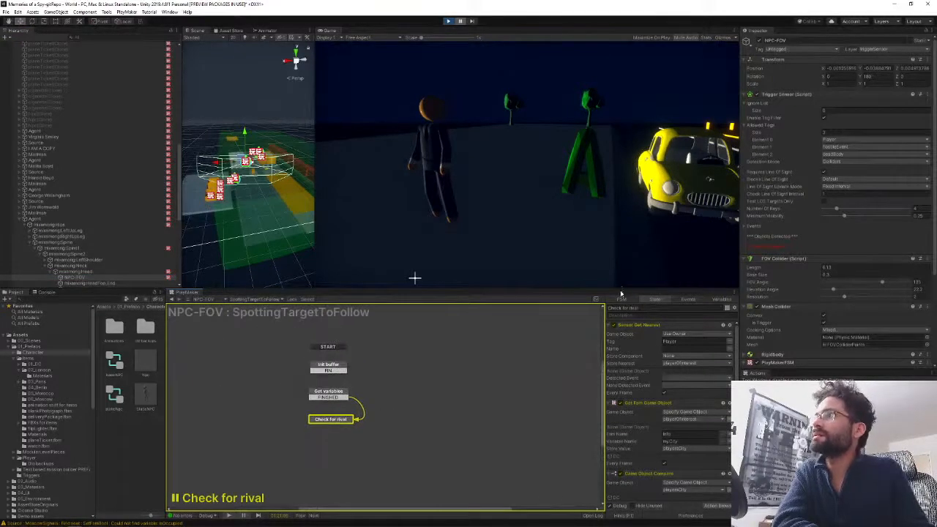
drag(621, 293, 621, 195)
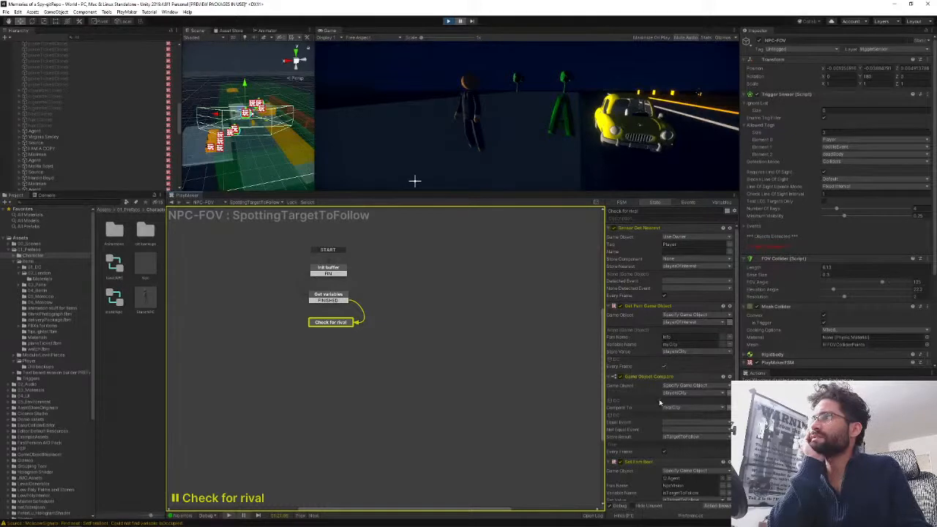
scroll(657, 389, down, 1)
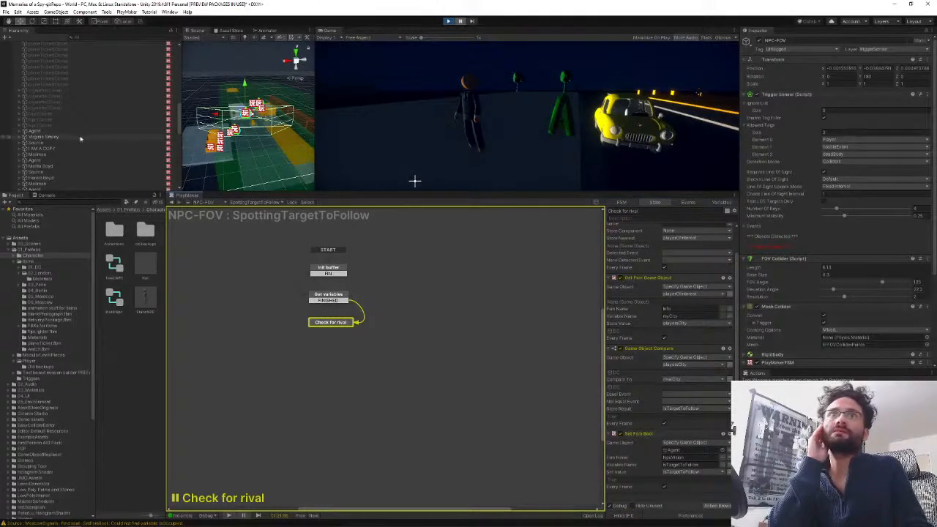
- Reselect the Berlin Agent and inspect the Player in view and FollowAtDistance states of its NpcVision FSM
scroll(91, 137, down, 5)
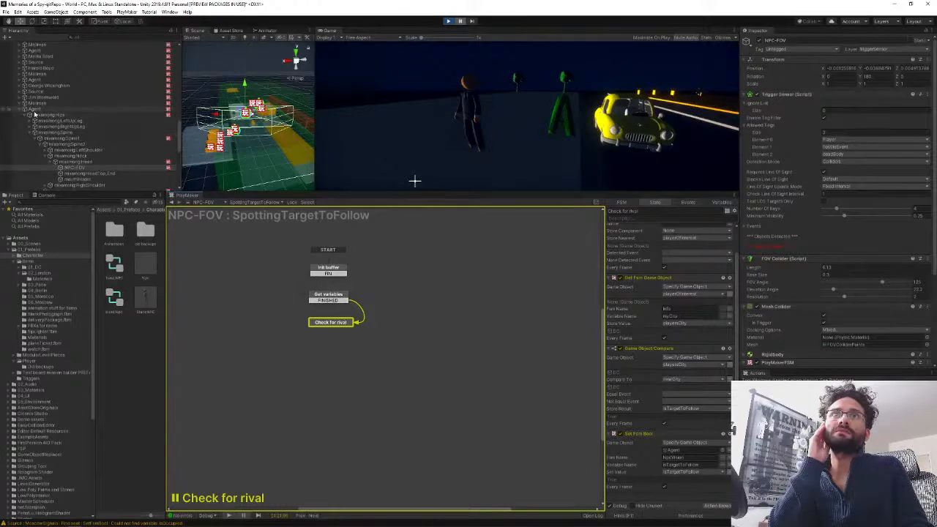
click(88, 109)
click(244, 202)
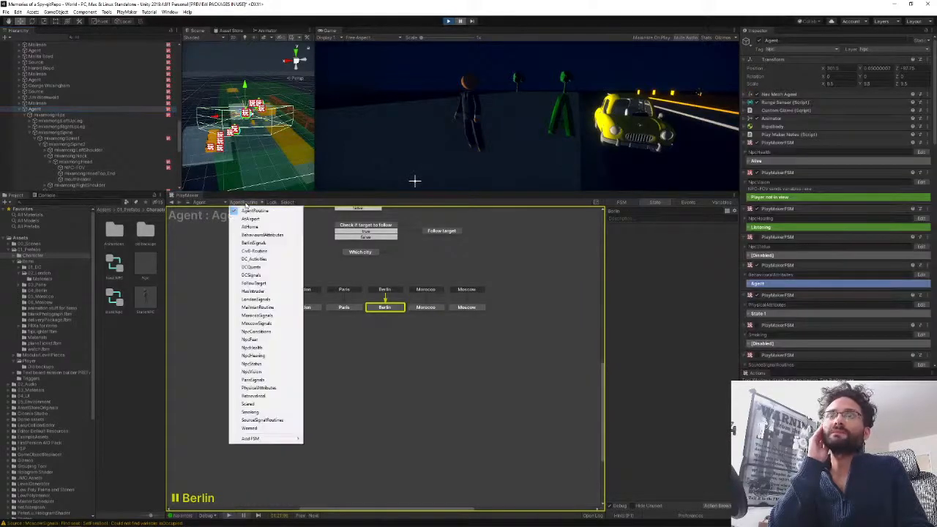
click(282, 372)
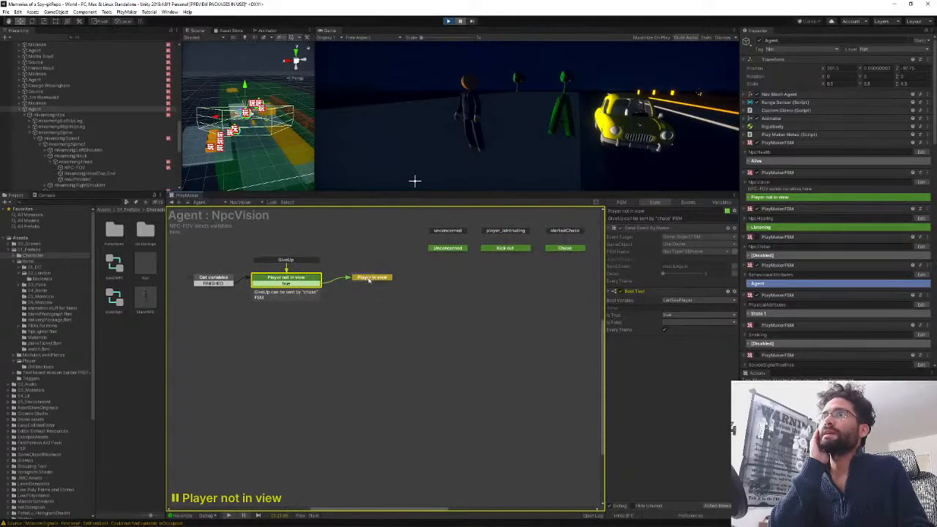
click(370, 279)
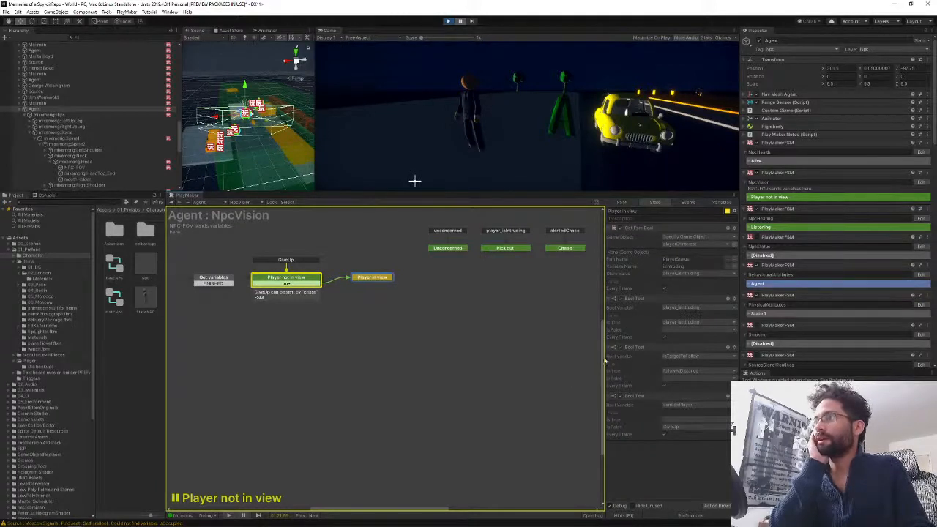
middle_drag(527, 324, 370, 349)
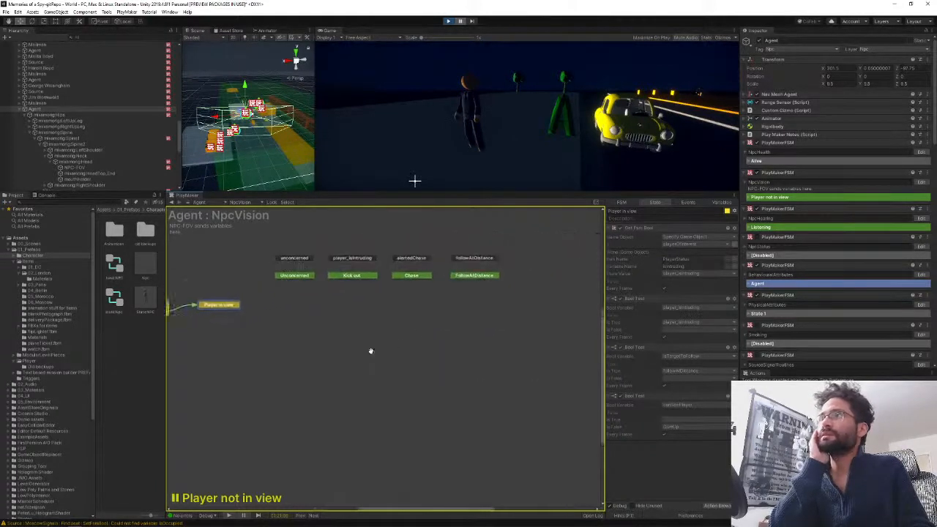
click(482, 279)
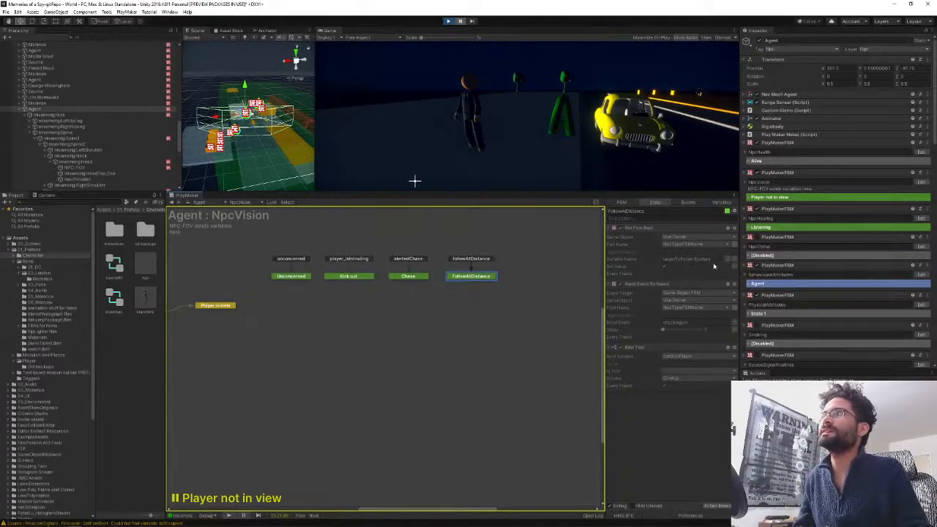
- Show the Agent's AgentRoutine FSM and inspect the actions of Check if target to follow and Get variables
click(240, 203)
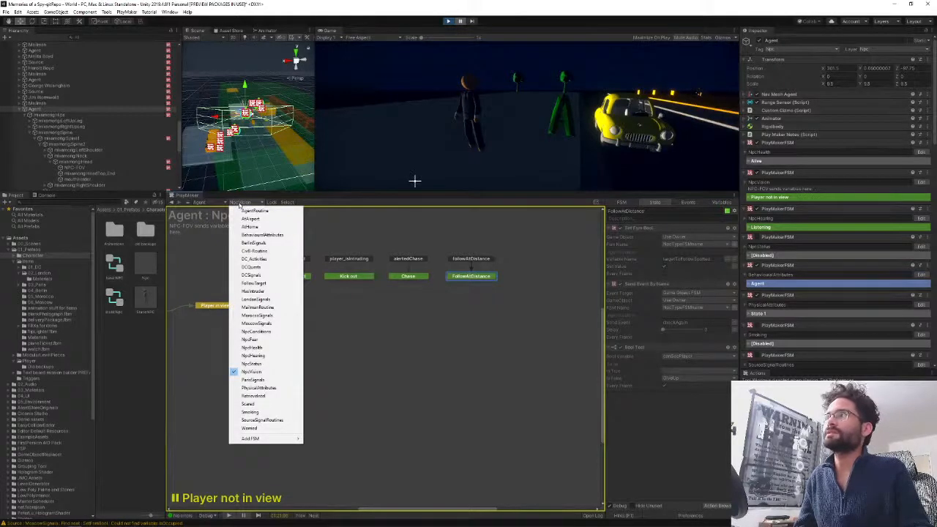
click(248, 211)
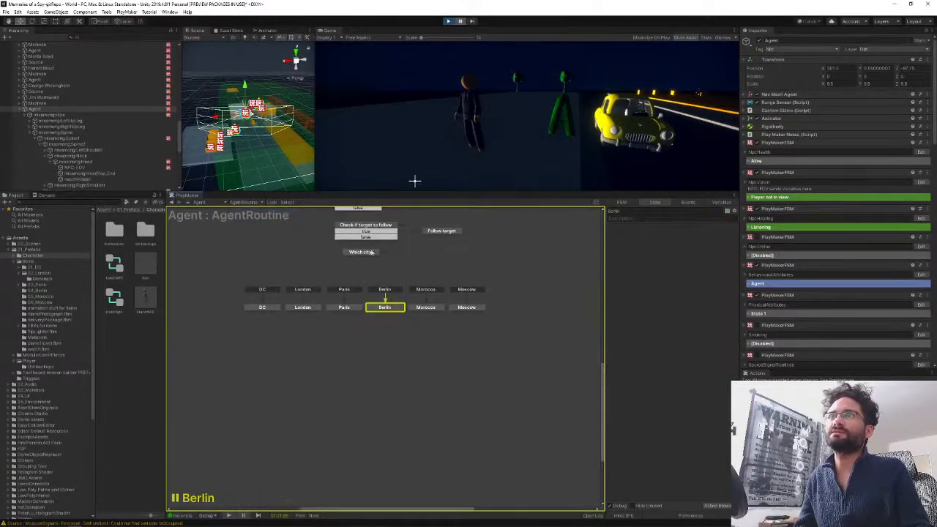
click(359, 230)
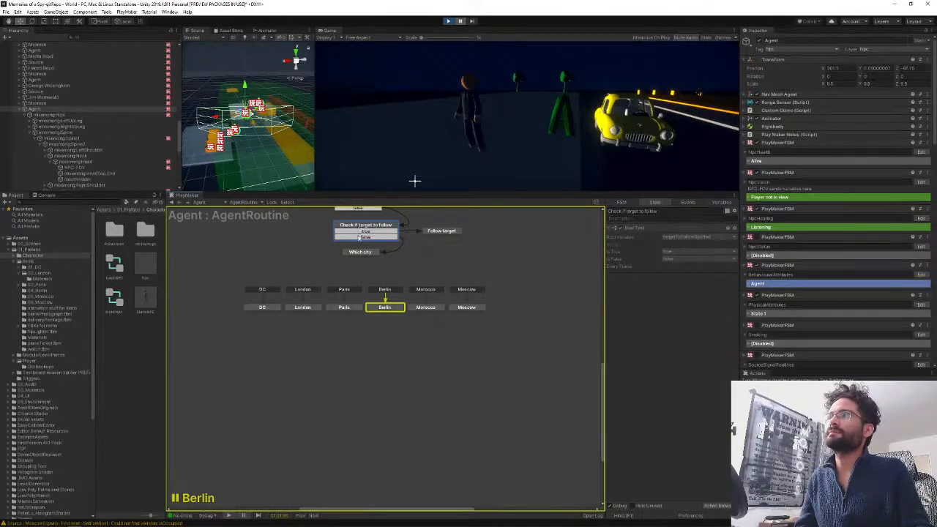
scroll(359, 237, up, 10)
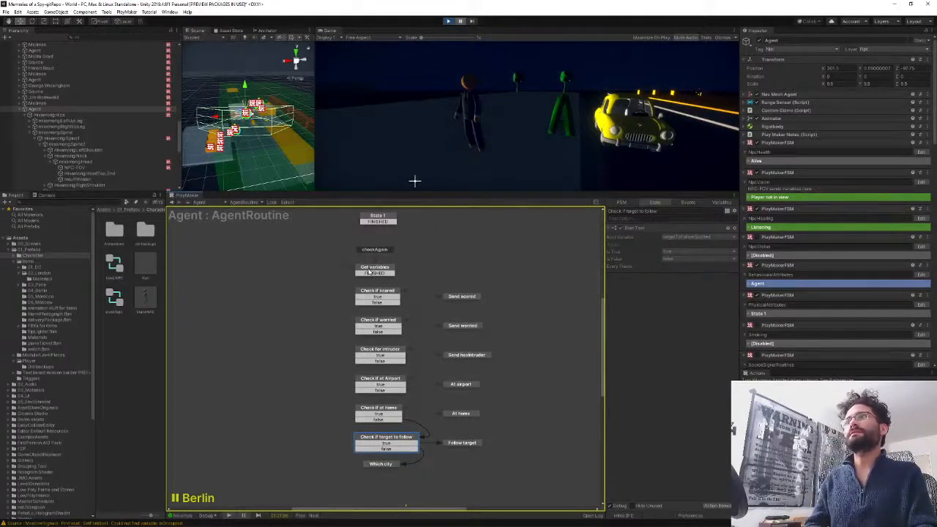
click(388, 271)
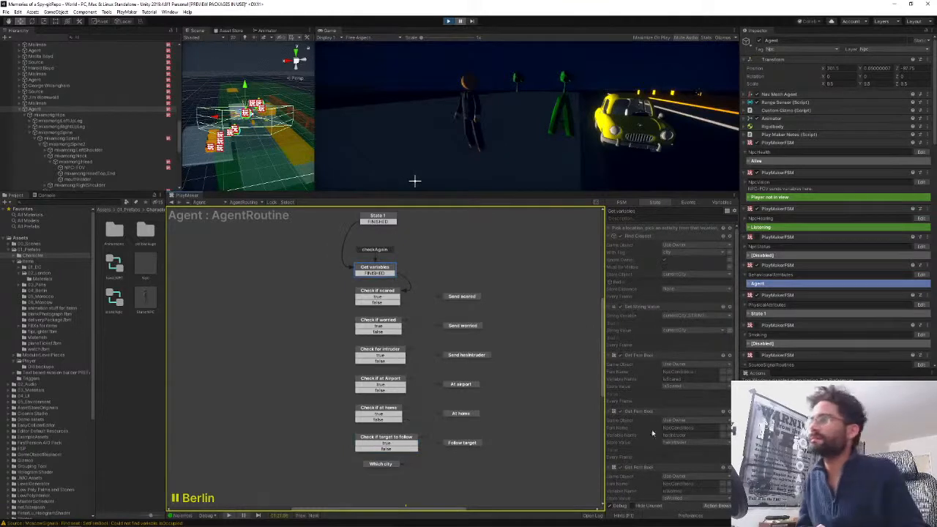
scroll(653, 434, down, 5)
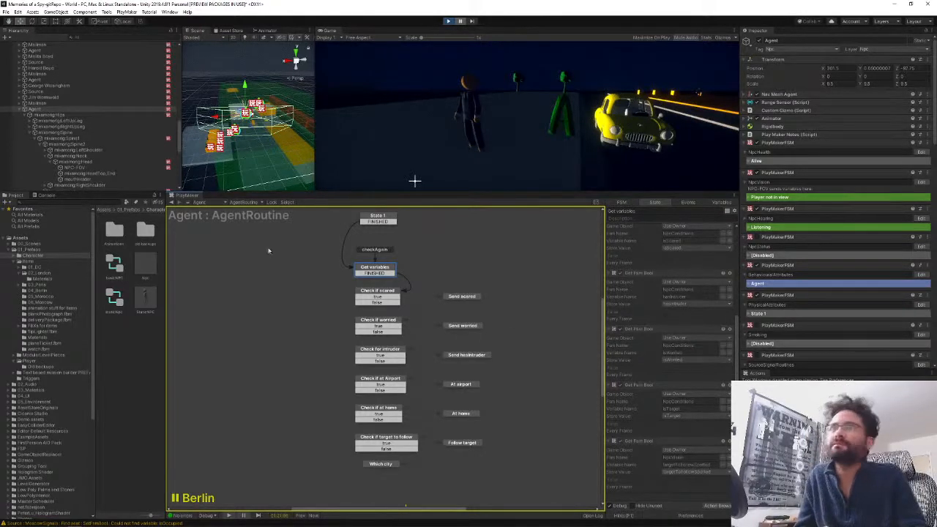
- Return to the Agent's NpcVision FSM, recheck Player in view and FollowAtDistance, and list the FSM's variables
click(243, 203)
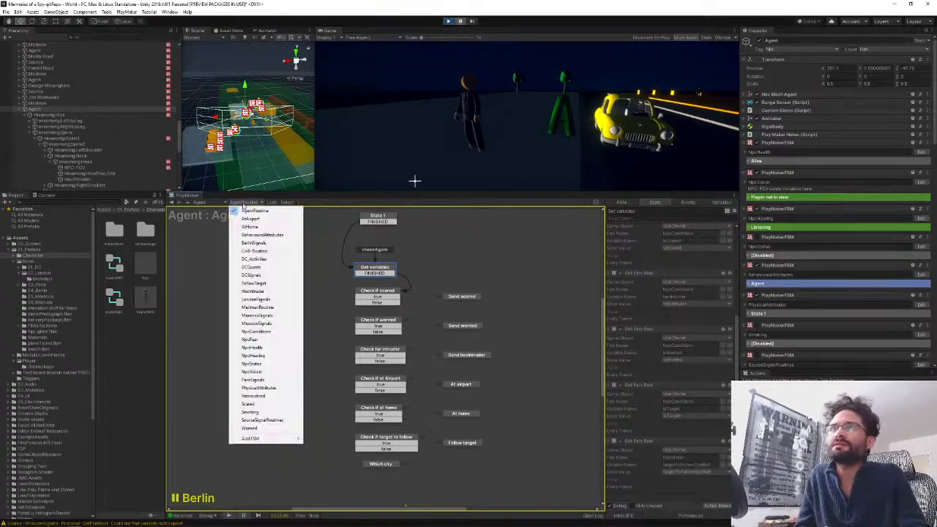
click(265, 373)
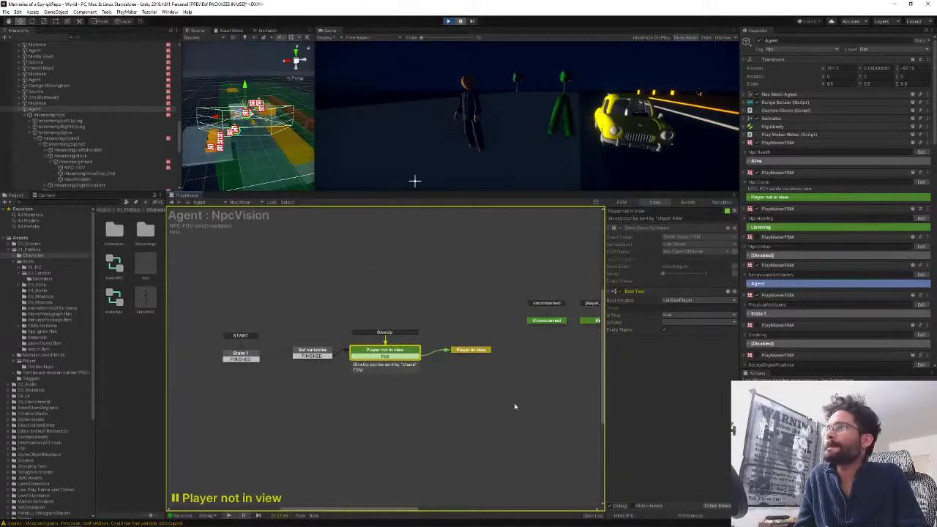
middle_drag(531, 414, 425, 408)
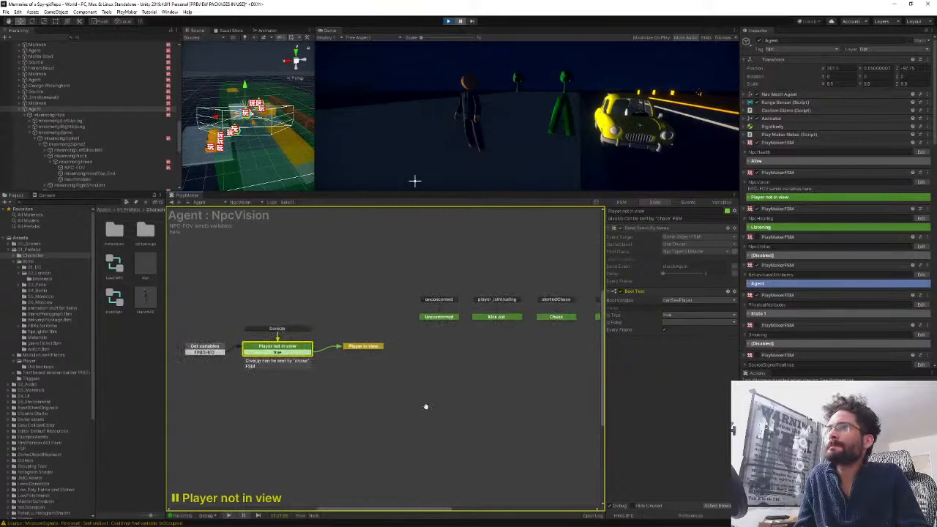
click(361, 347)
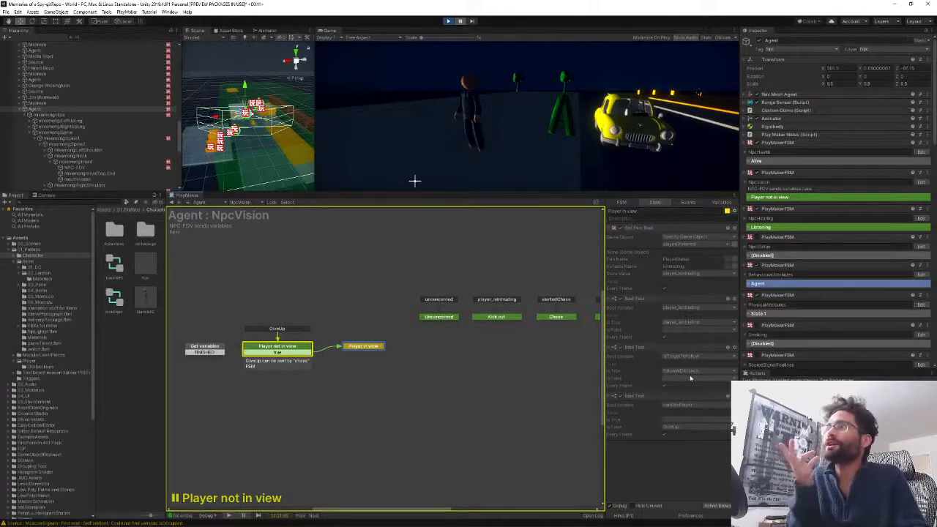
middle_drag(432, 373, 307, 372)
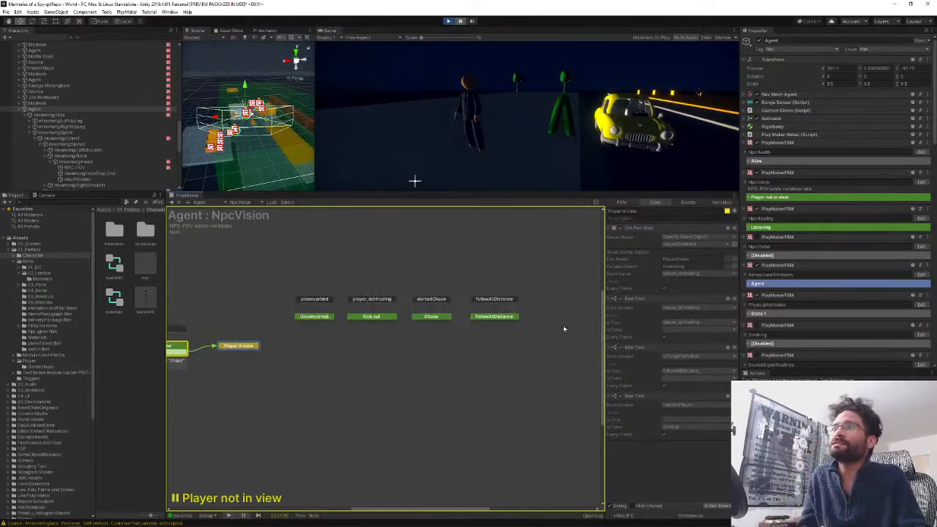
click(504, 322)
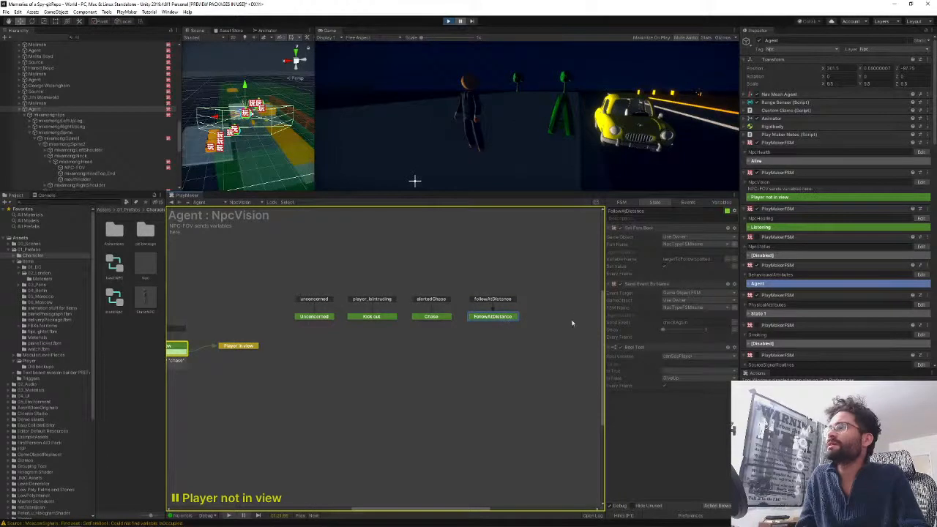
middle_drag(379, 402, 524, 387)
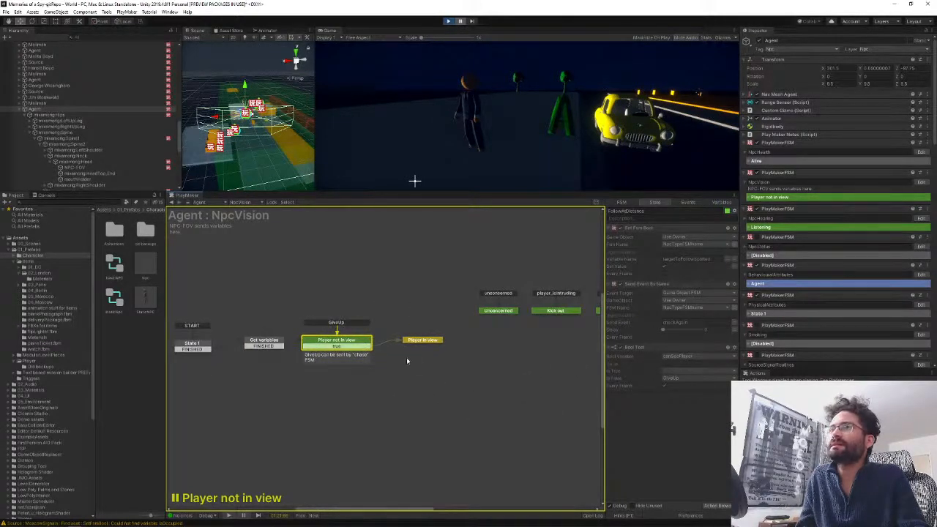
click(419, 342)
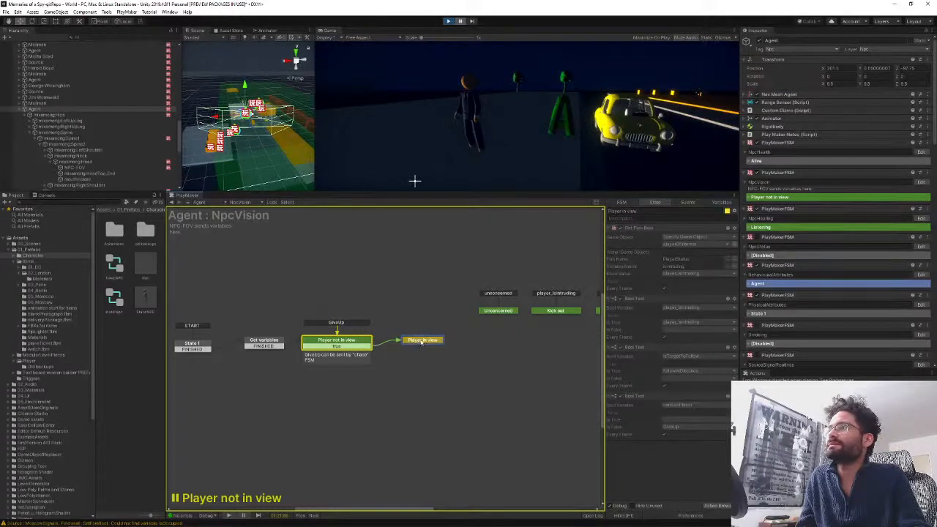
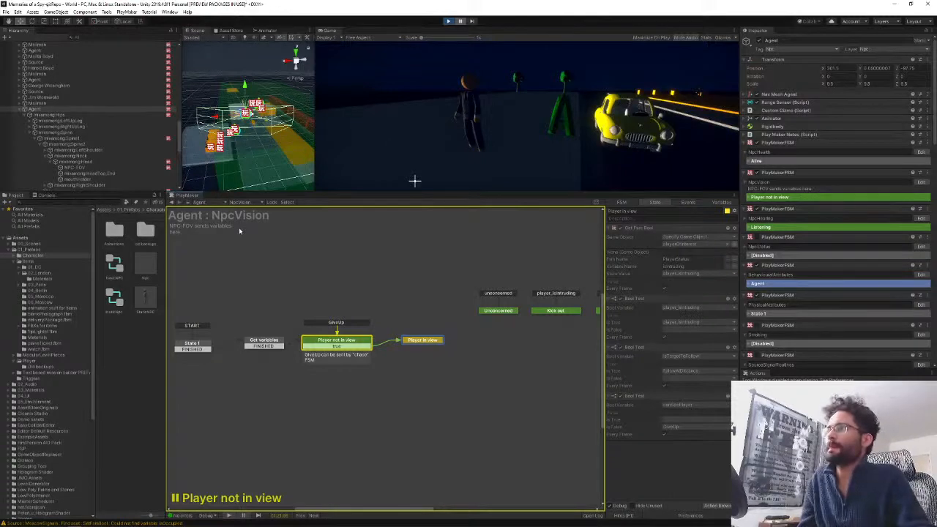
click(722, 203)
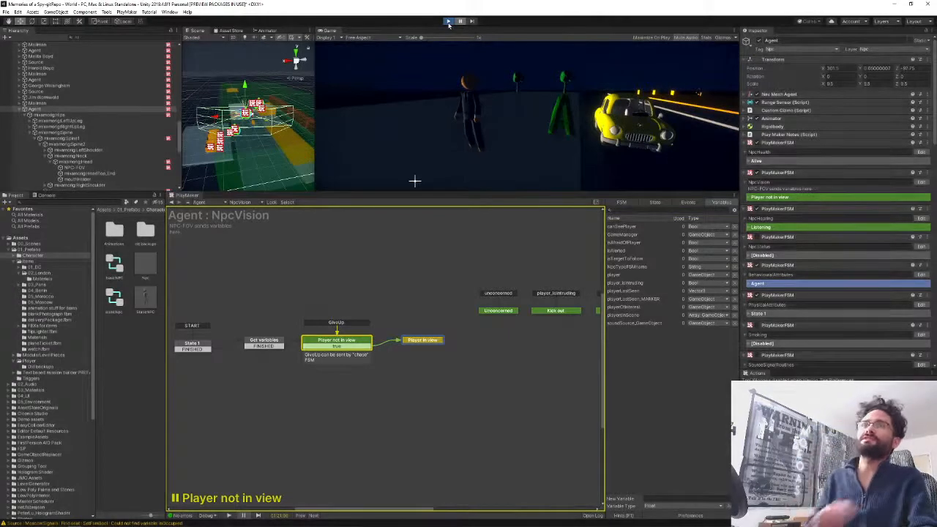
- Stop the play test, open the Npc prefab, and show the Player in view state of its NpcVision FSM
click(448, 22)
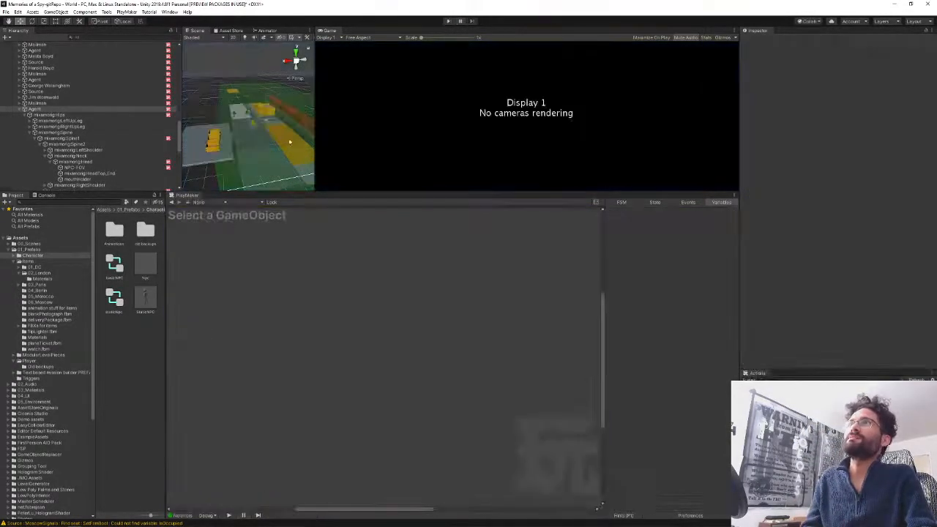
double_click(150, 258)
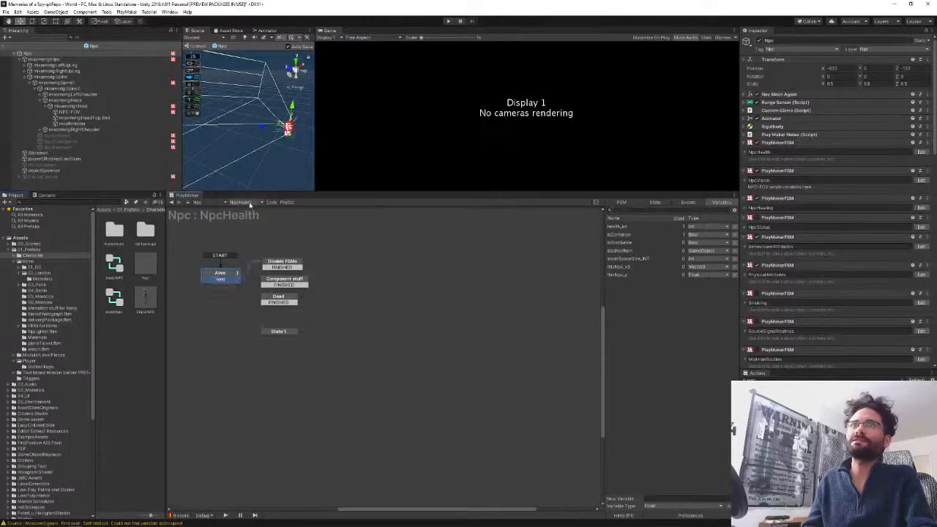
click(242, 203)
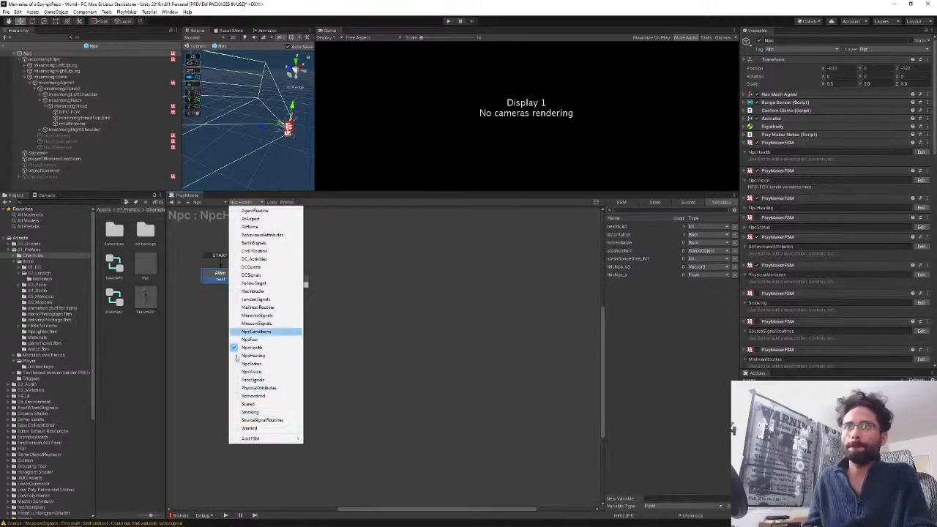
click(252, 372)
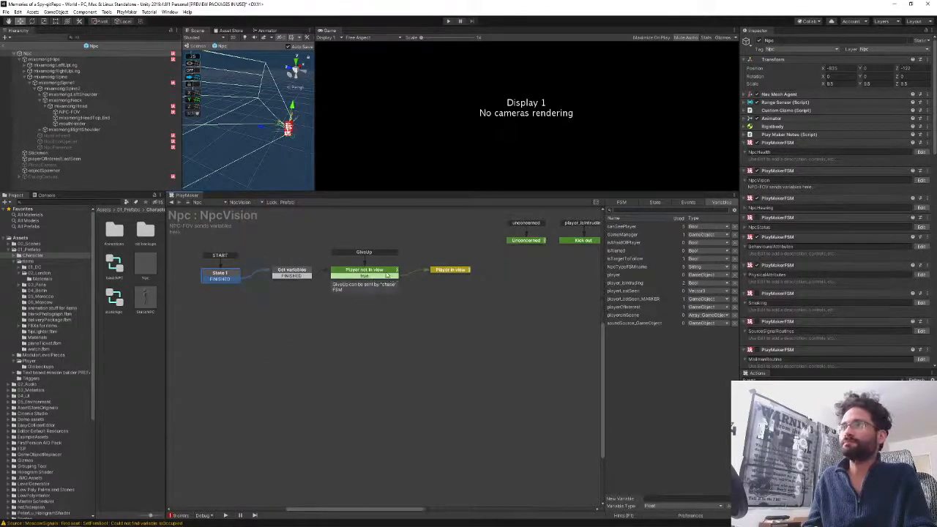
click(367, 274)
click(450, 269)
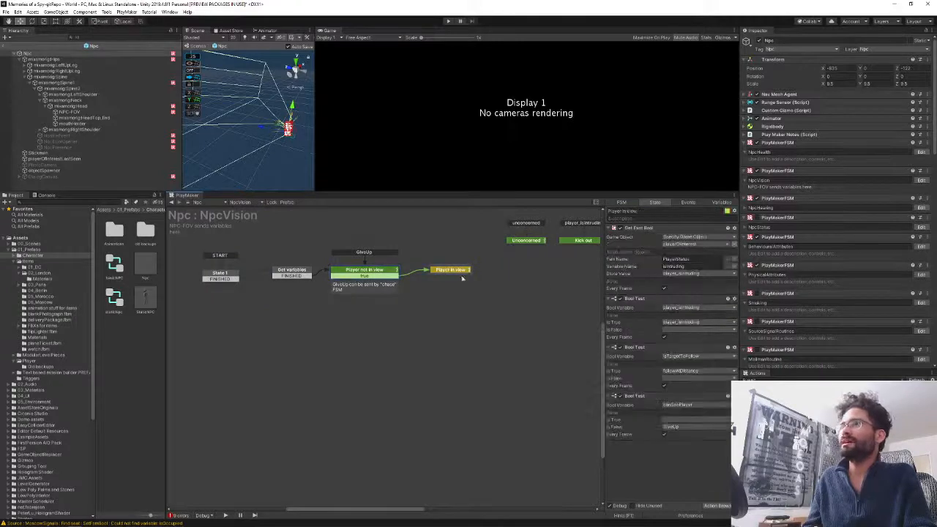
- Add a Set Bool Value action to the FollowAtDistance state and place it first in the action list
middle_drag(500, 336, 269, 362)
click(482, 269)
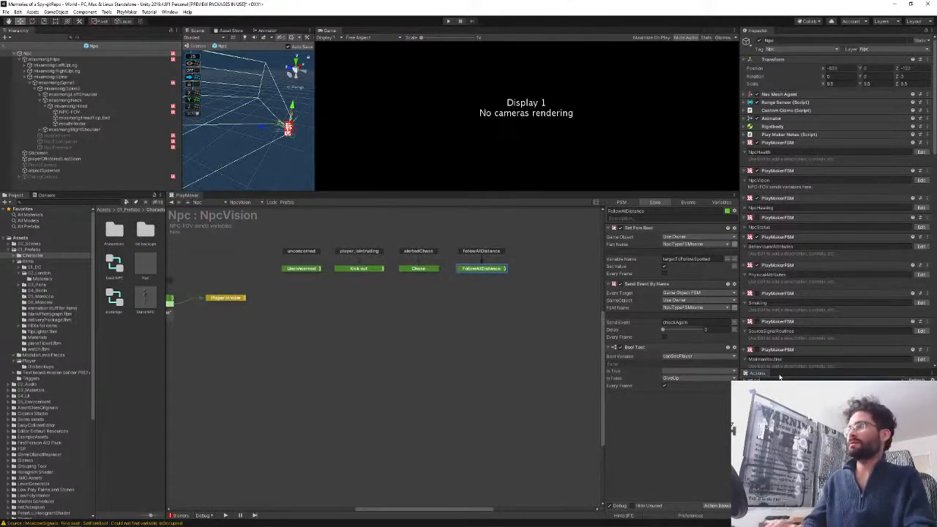
text(bool value)
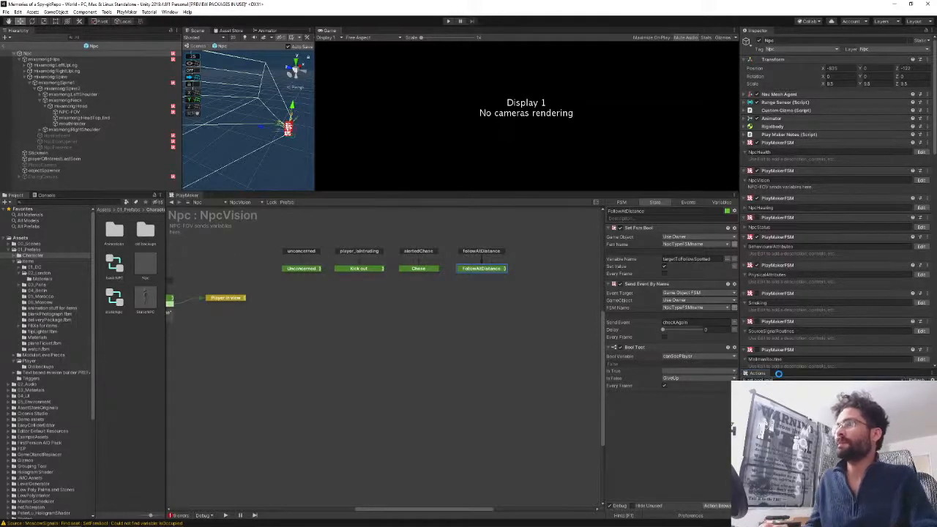
key(Return)
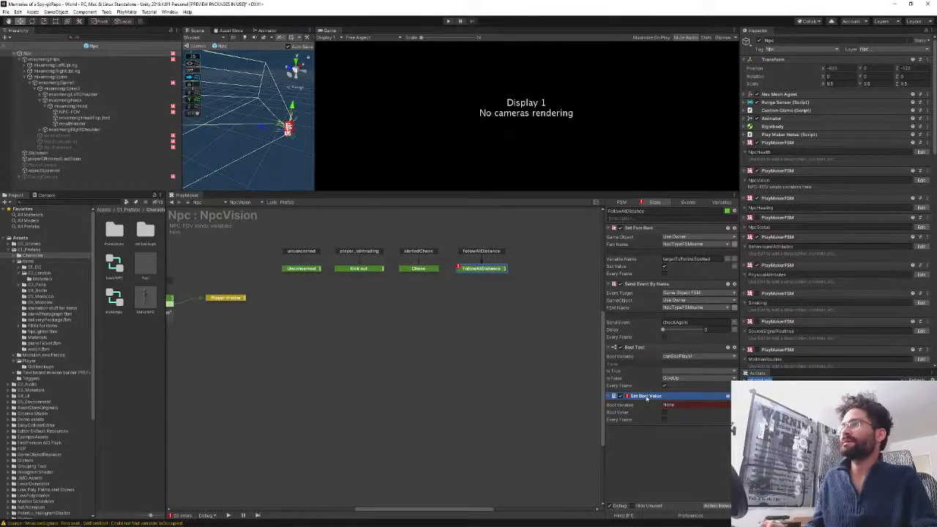
drag(646, 397, 647, 344)
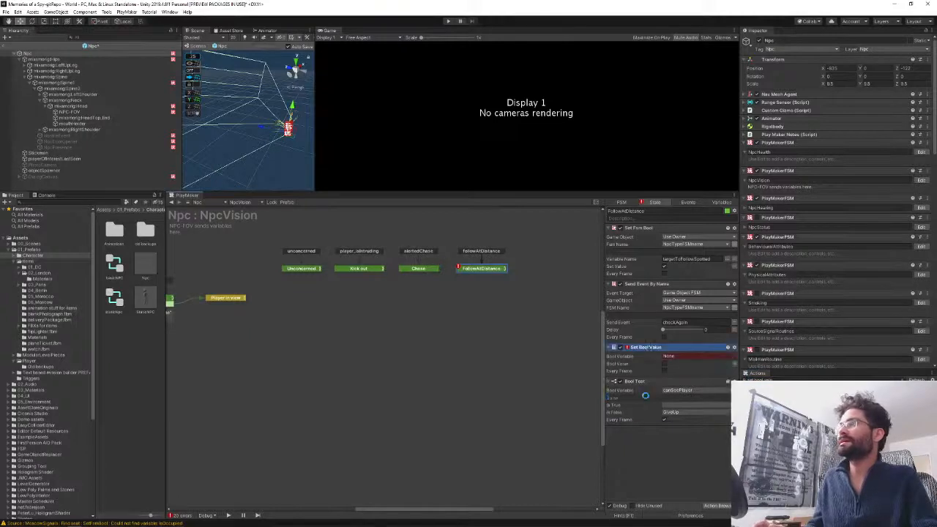
key(ctrl+Up)
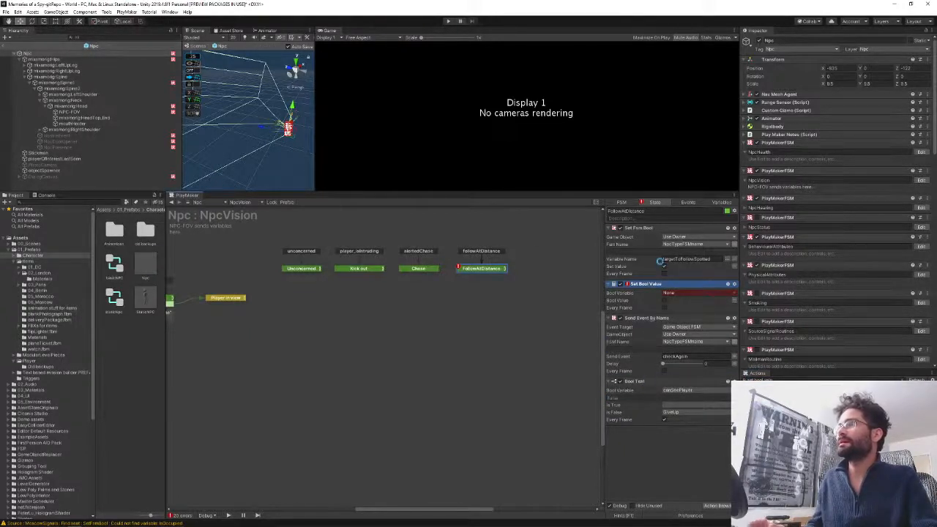
key(ctrl+Up)
- Create a bool variable named targetToFollowSpotted, copying the name from Set Fsm Bool, and assign it as Set Bool Value's Bool Variable
click(669, 238)
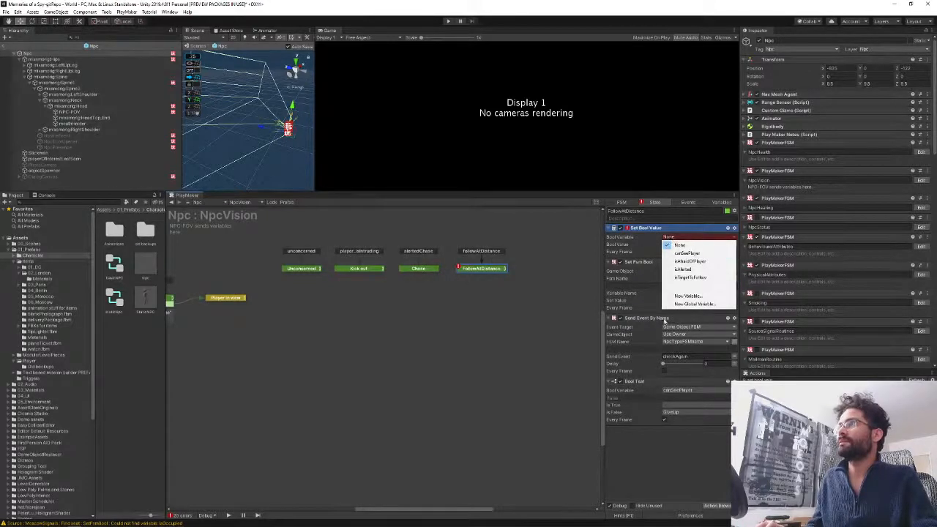
key(Escape)
click(686, 293)
key(ctrl+c)
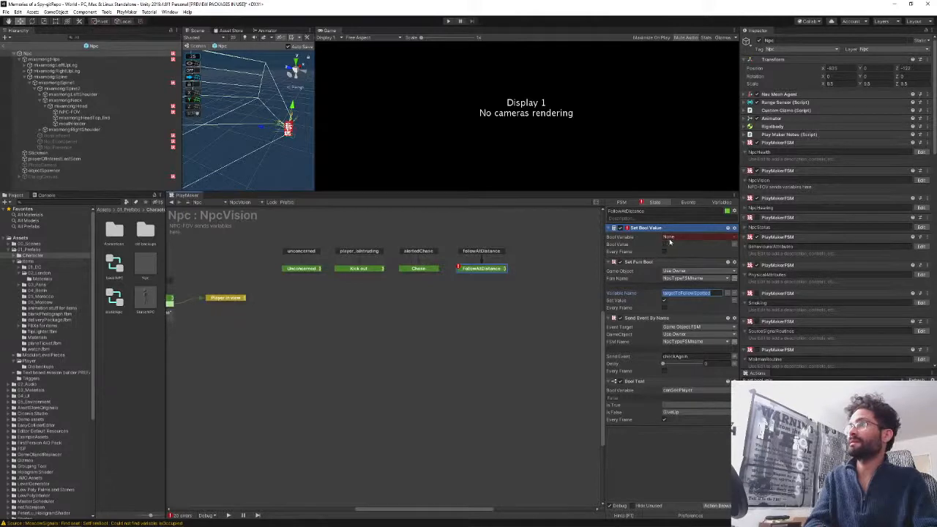
click(670, 238)
click(688, 296)
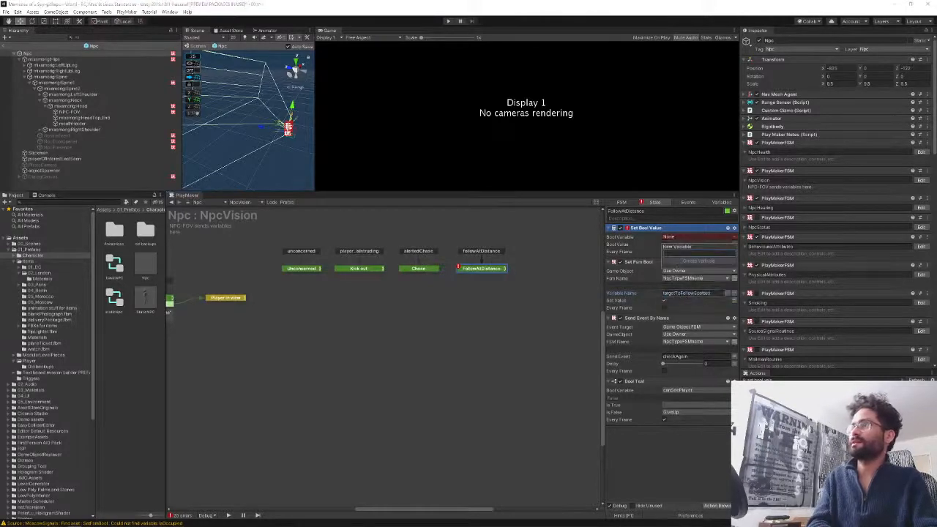
key(ctrl+v)
key(Return)
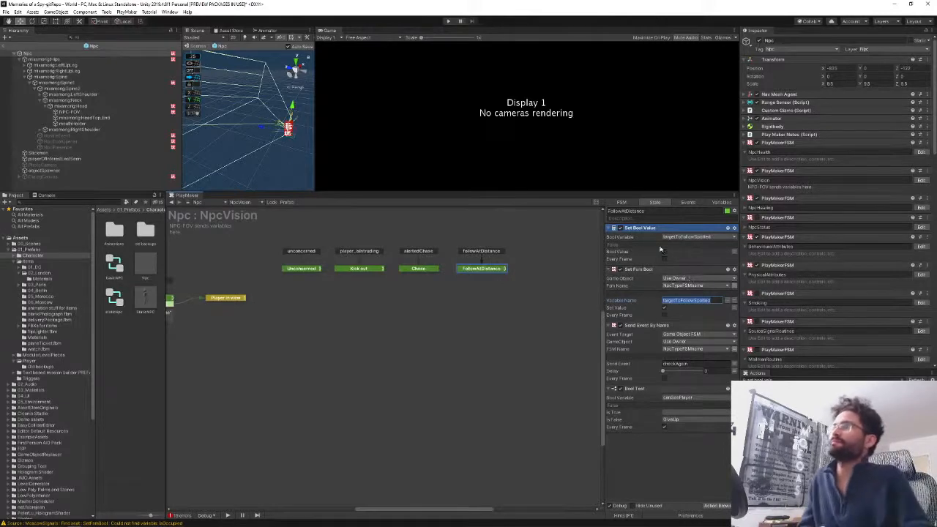
click(732, 253)
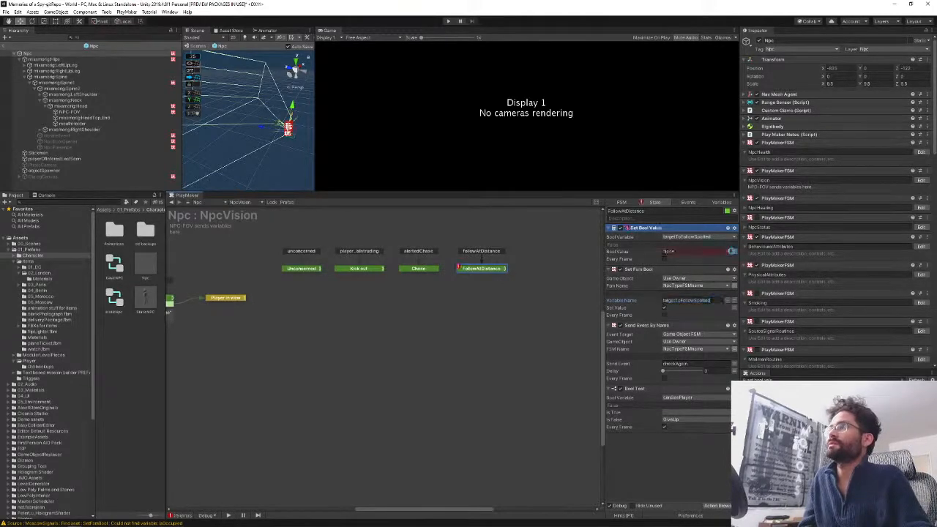
click(734, 252)
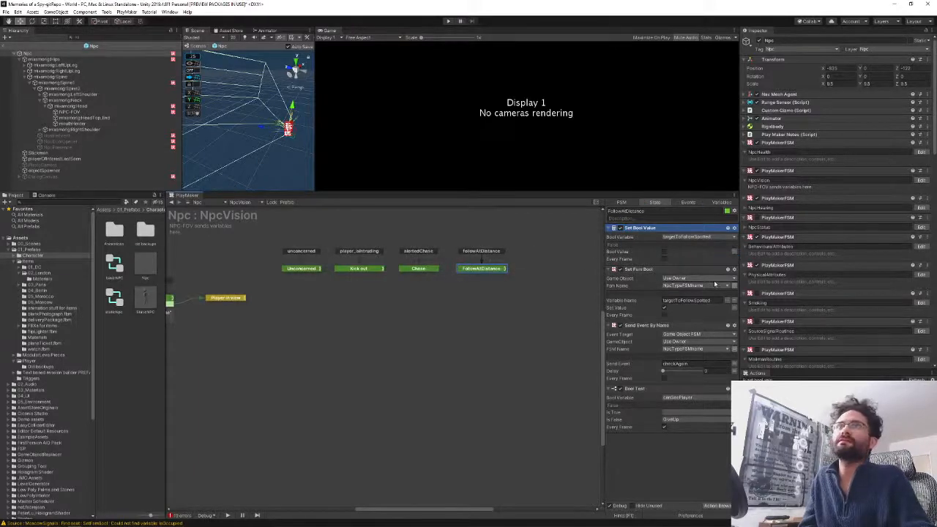
click(666, 479)
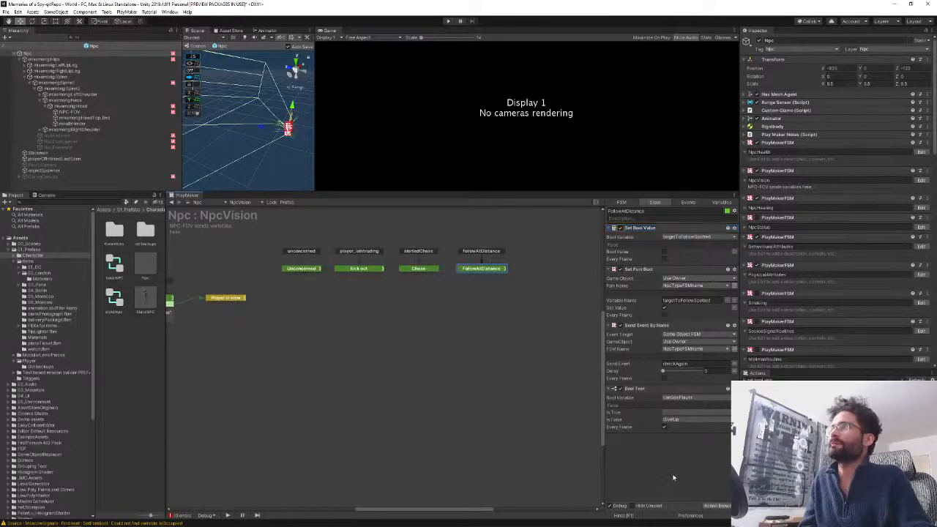
- Inspect the Check for rival state's actions in NPC-FOV's SpottingTargetToFollow FSM
click(88, 112)
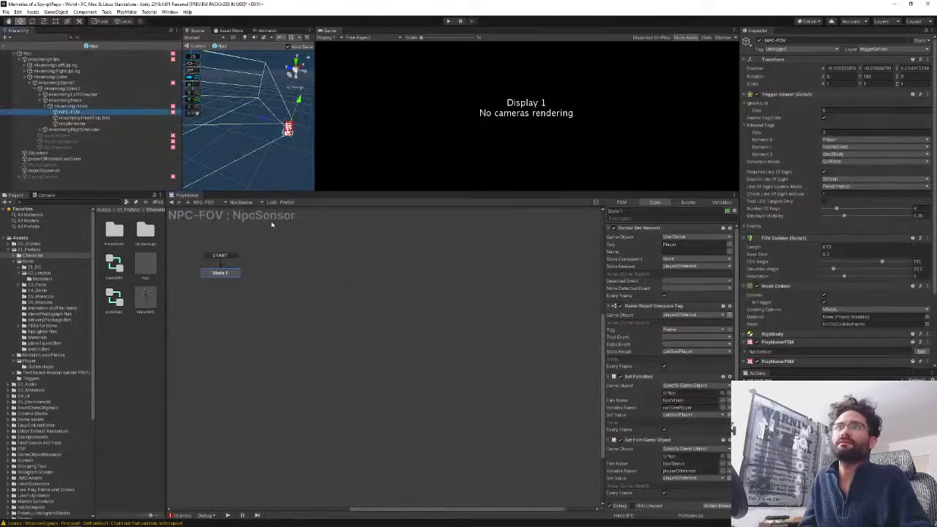
click(244, 202)
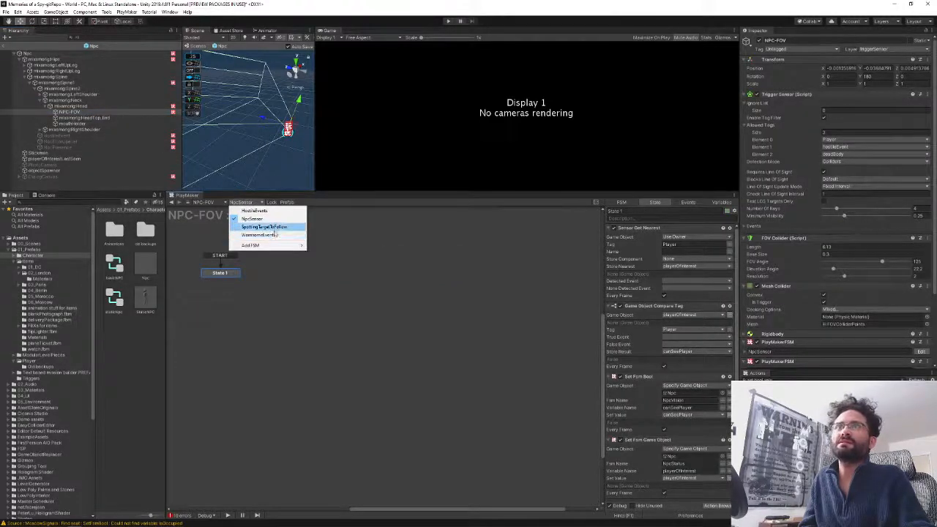
click(264, 226)
click(237, 328)
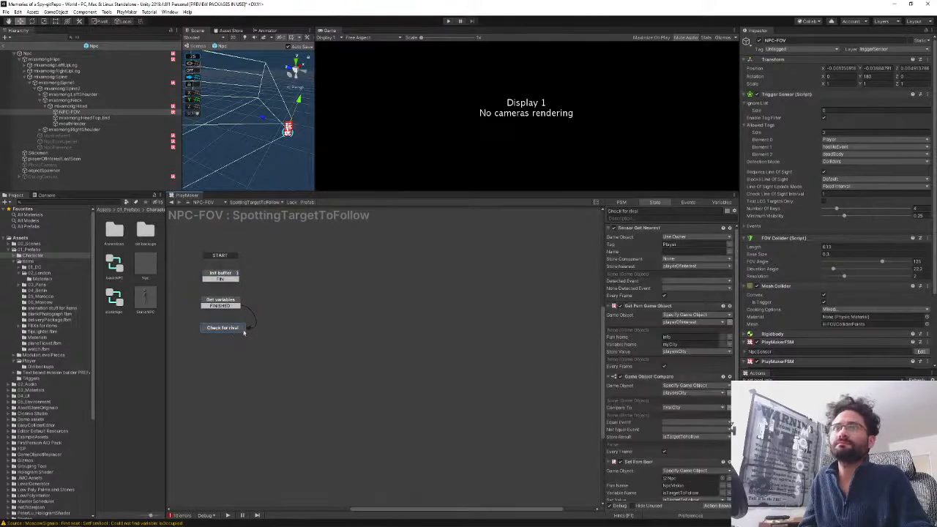
scroll(653, 369, down, 1)
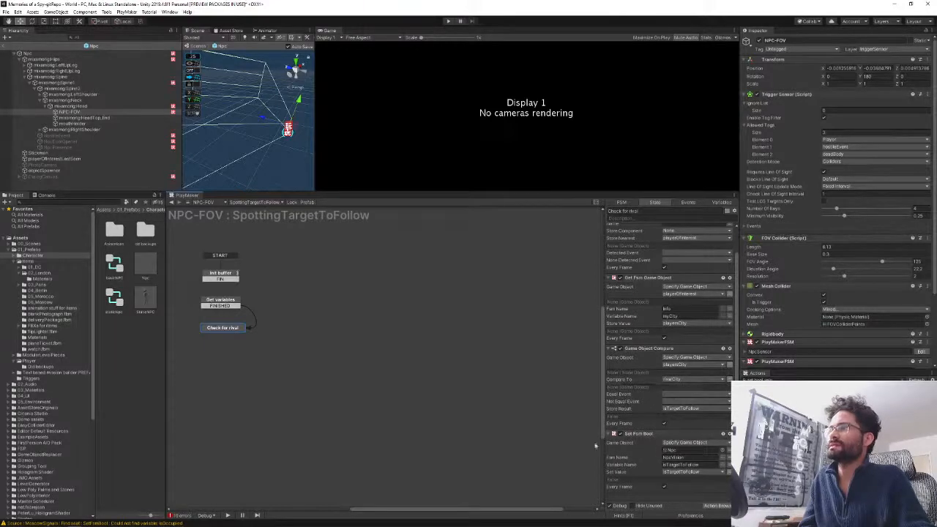
click(263, 203)
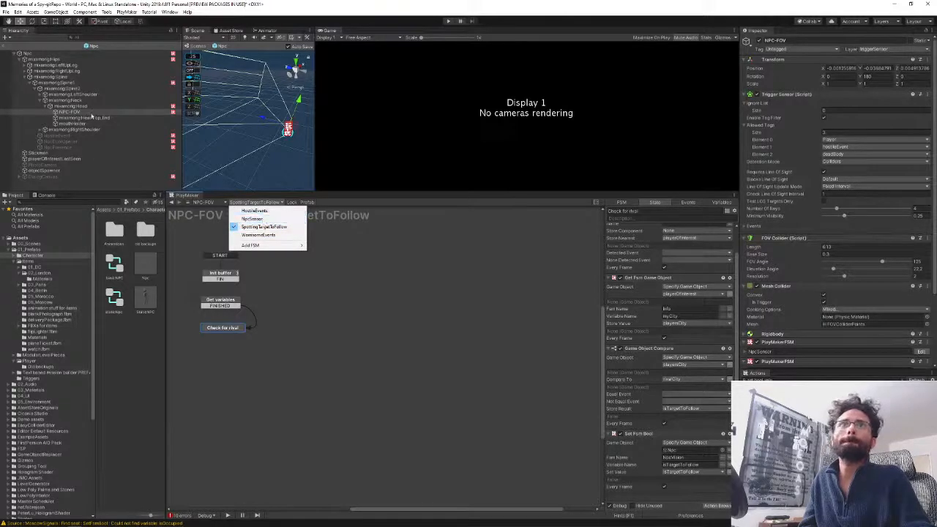
click(26, 55)
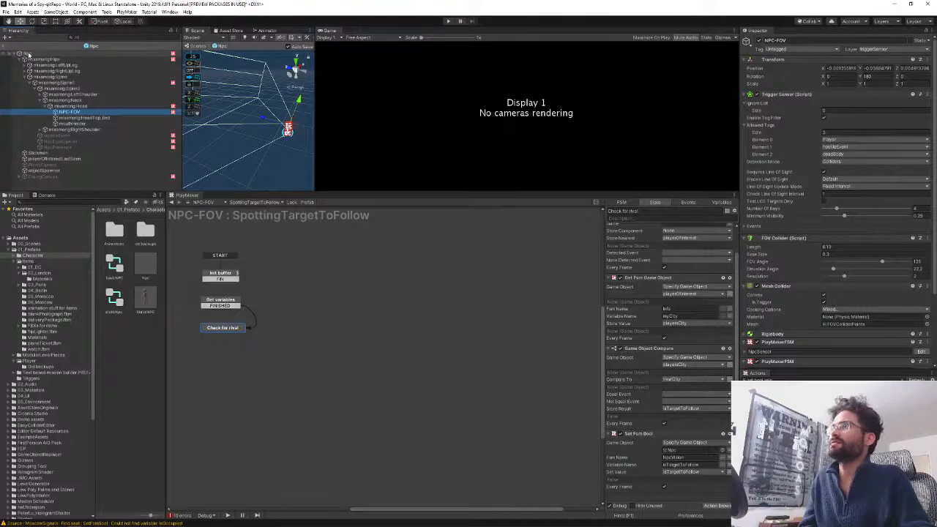
- Return to the Npc root's NpcVision FSM and review the Player in view and Player not in view states
click(27, 54)
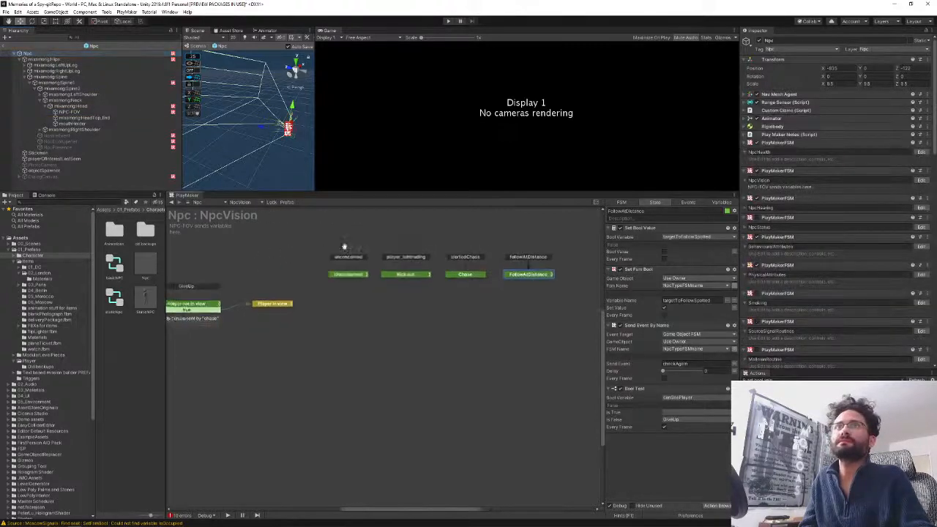
click(353, 297)
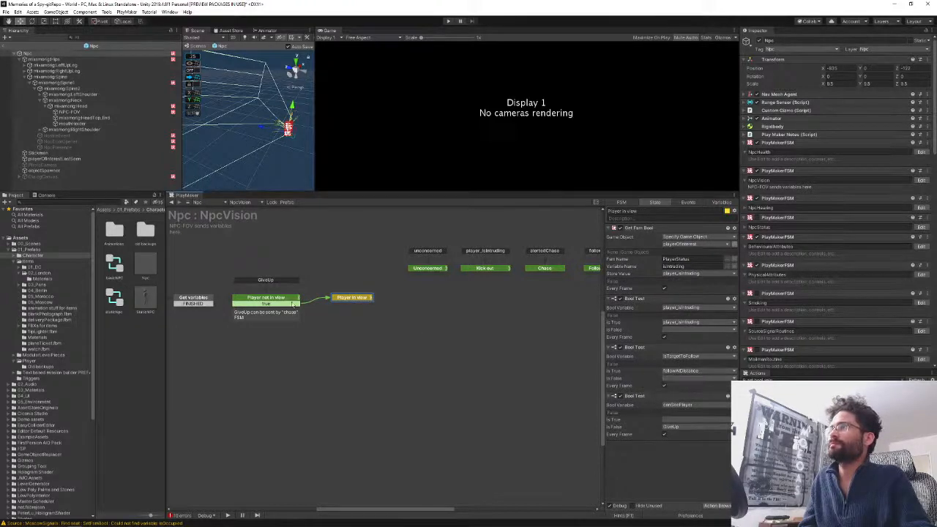
click(263, 299)
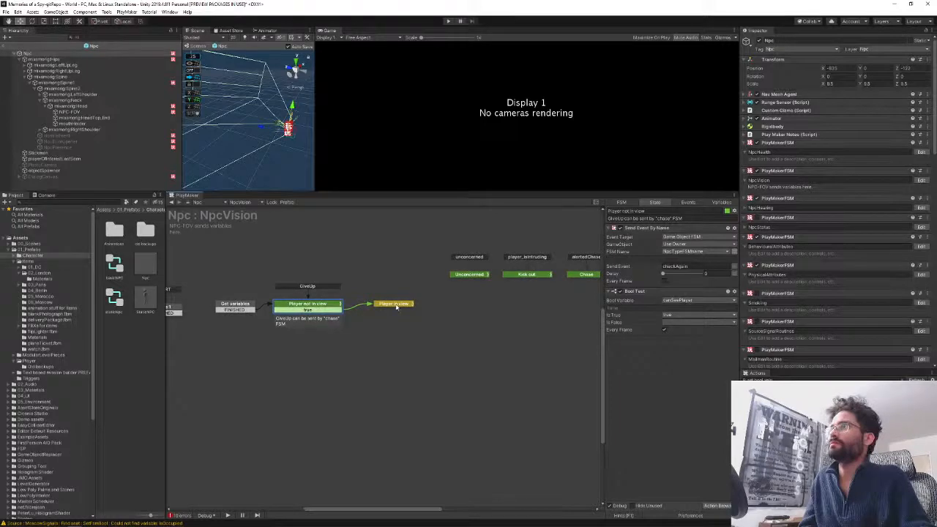
click(396, 306)
middle_drag(494, 355, 327, 372)
- In the FollowAtDistance state, make Set Bool Value take its Bool Value from the isTargetToFollow variable
click(469, 294)
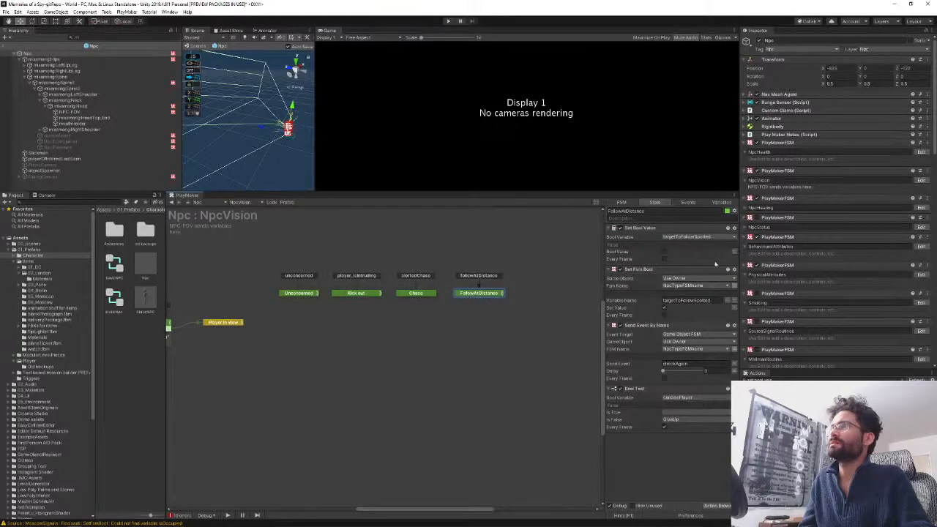
click(734, 252)
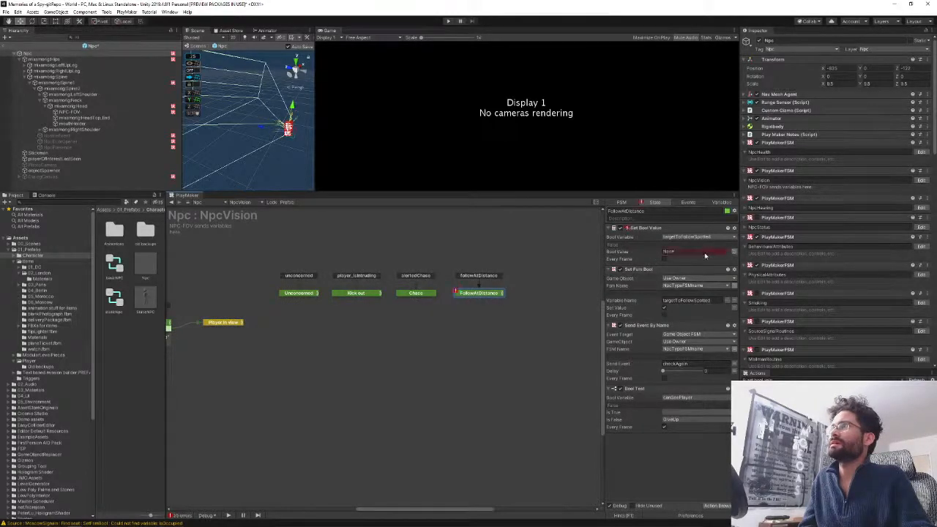
click(701, 252)
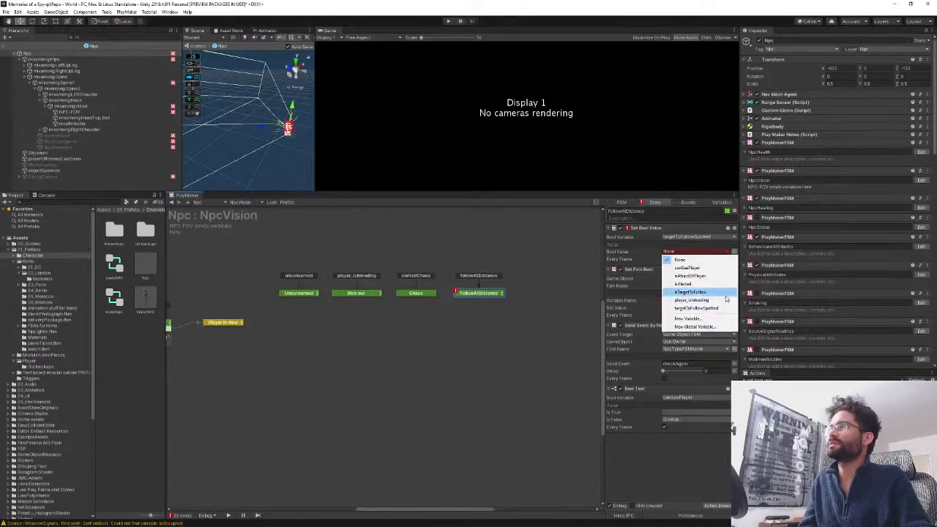
click(717, 292)
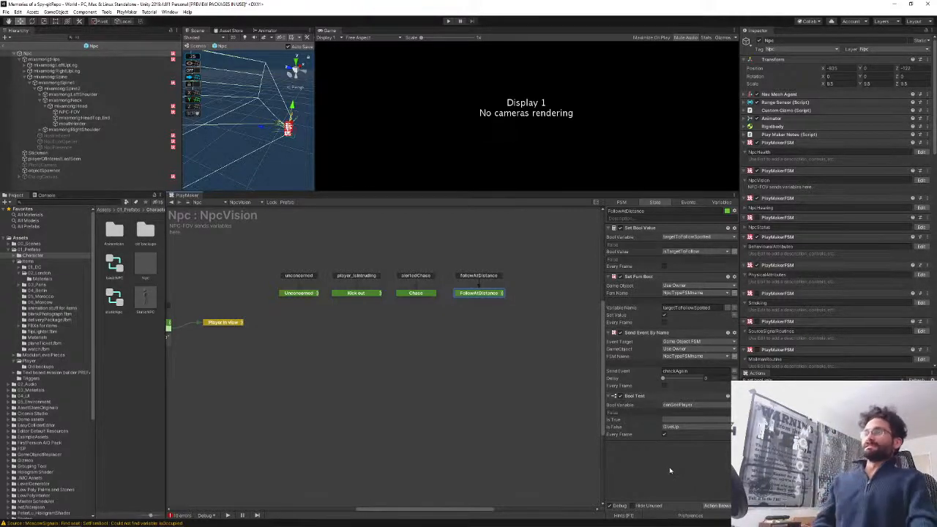
- Exit the Npc prefab to the World scene, enlarge the Game view, and start a play test
click(4, 46)
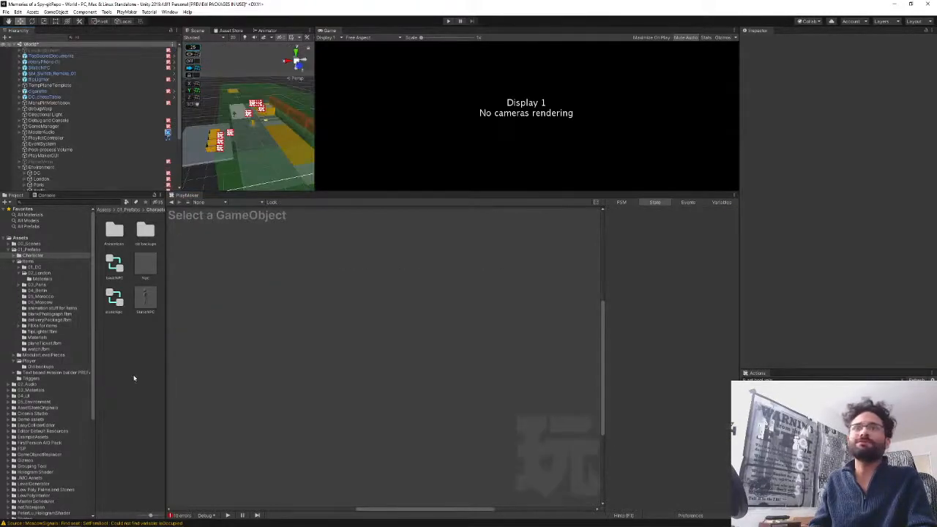
drag(463, 192, 464, 234)
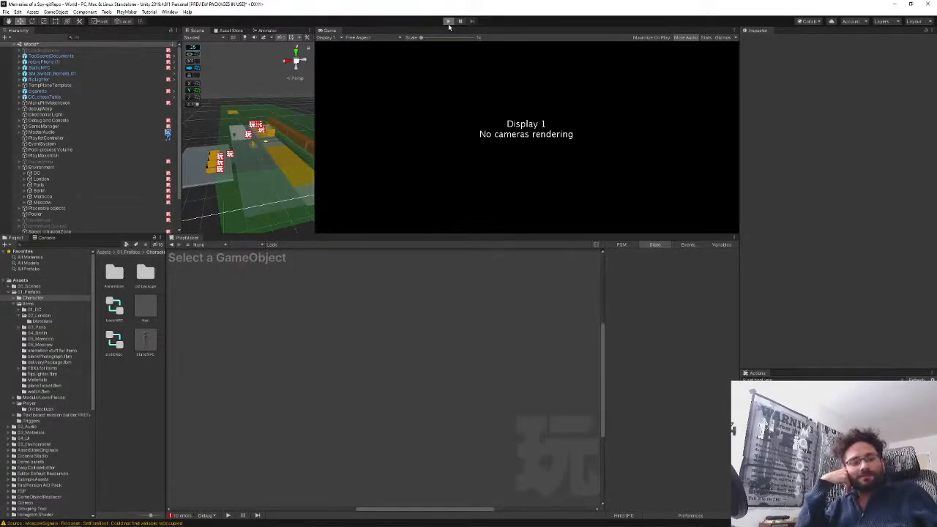
click(448, 23)
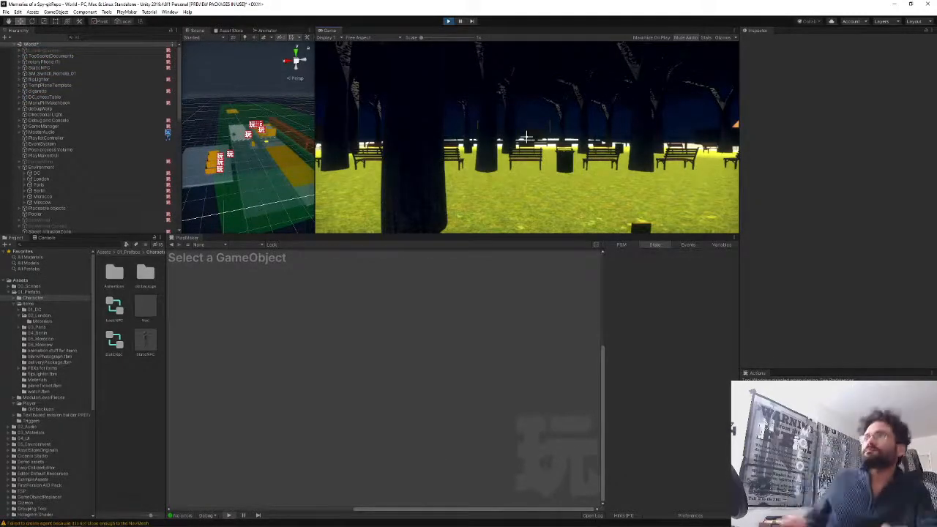
- Check the rivalCity assigned in London's CityInfo FSM, and stop the play test
click(35, 181)
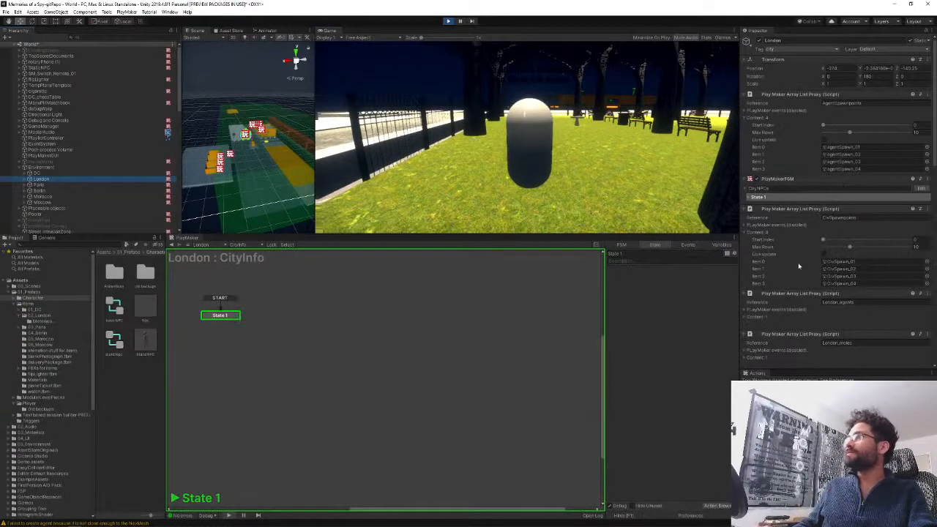
scroll(794, 273, down, 6)
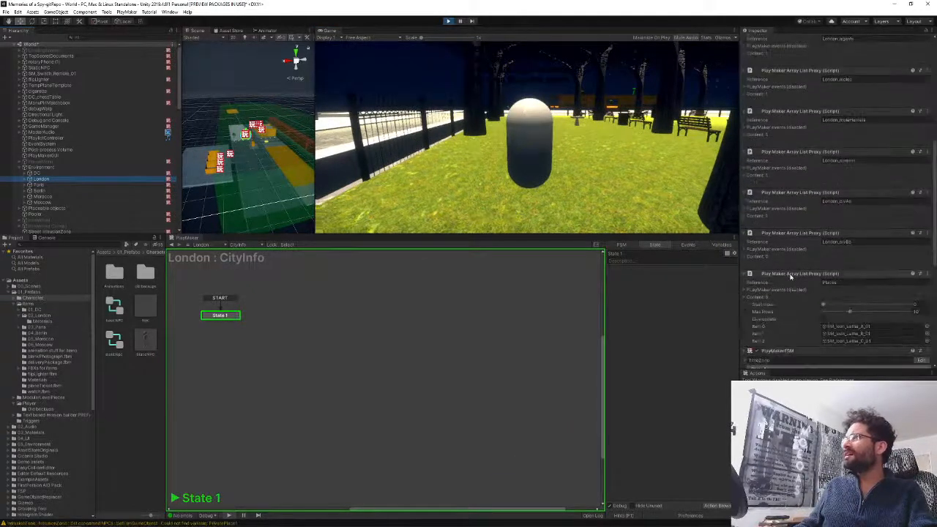
scroll(791, 278, down, 4)
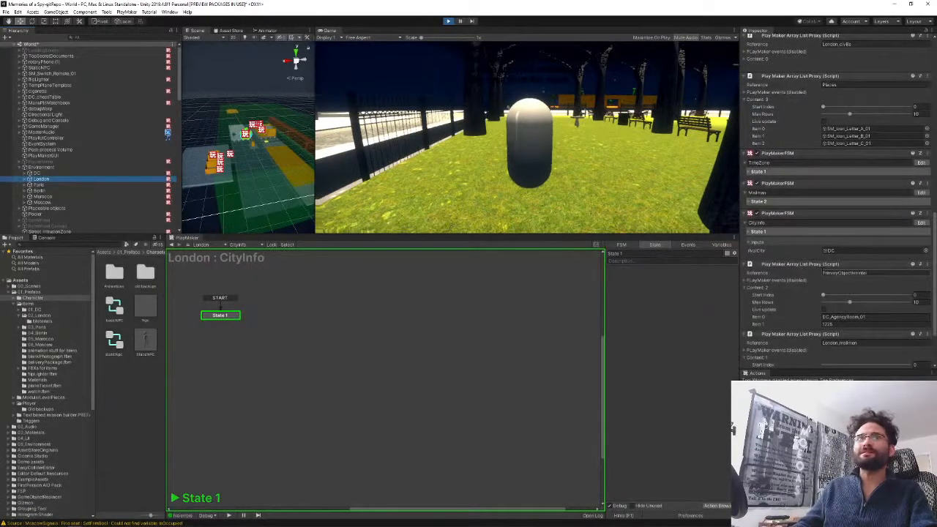
key(ctrl+p)
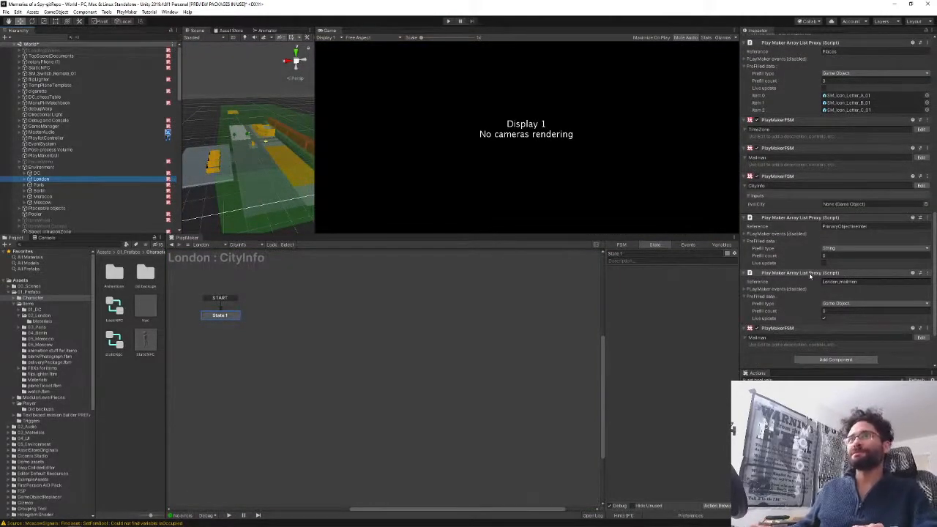
- Restart the play test and check the rivalCity assigned in the CityInfo FSMs of Paris and Berlin
click(448, 20)
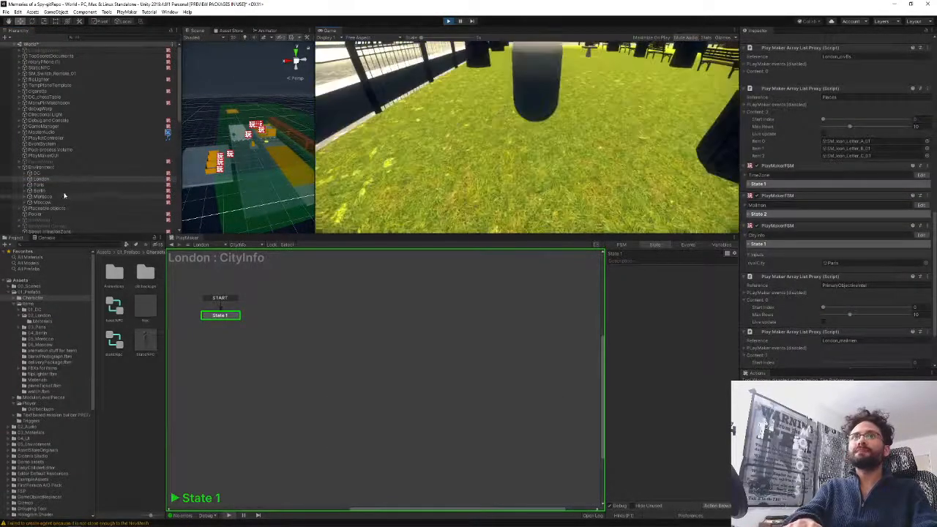
click(53, 186)
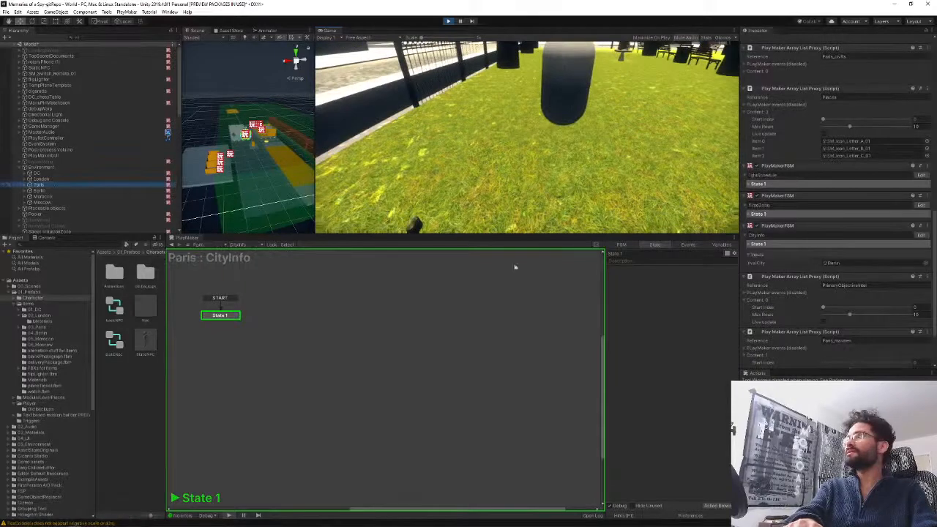
click(36, 191)
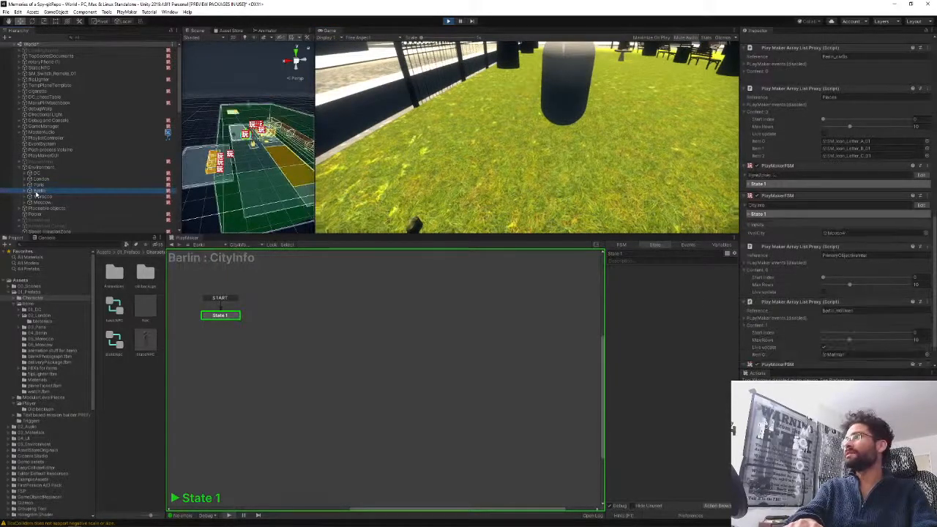
- Check the rivalCity in Moscow's CityInfo FSM, and warp the player with the playerWarp console command in an enlarged Game view
click(40, 203)
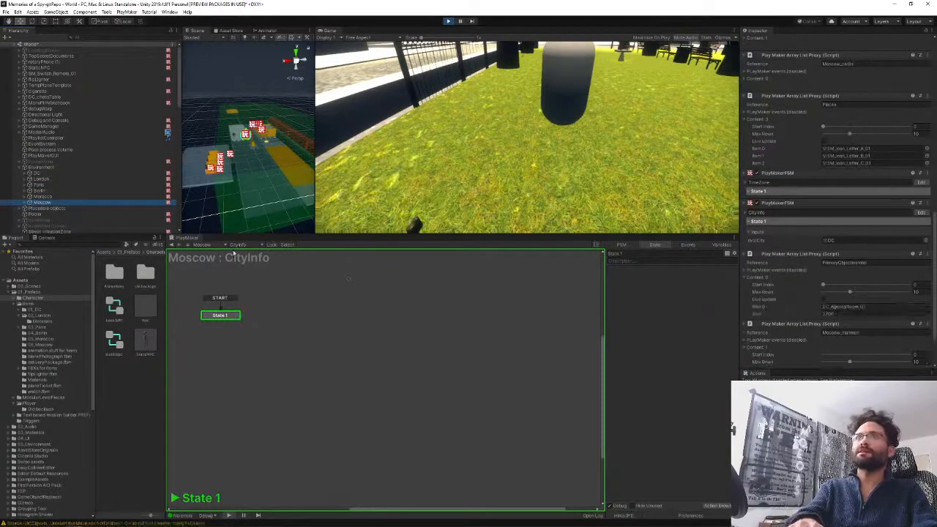
click(132, 427)
drag(476, 235, 500, 339)
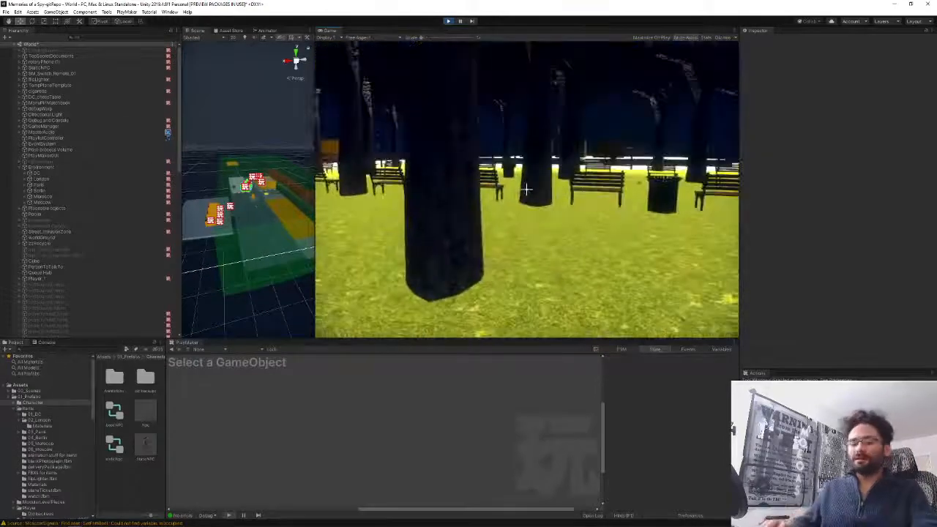
text(an)
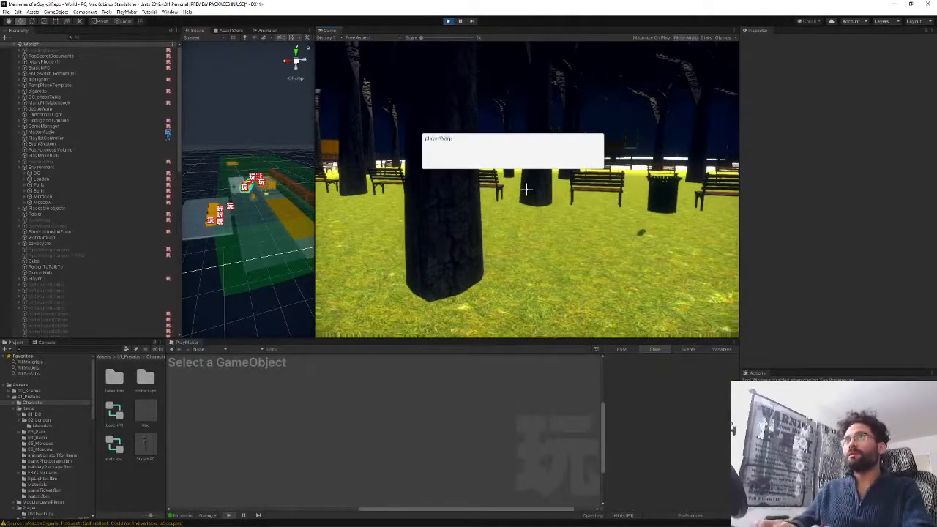
key(Return)
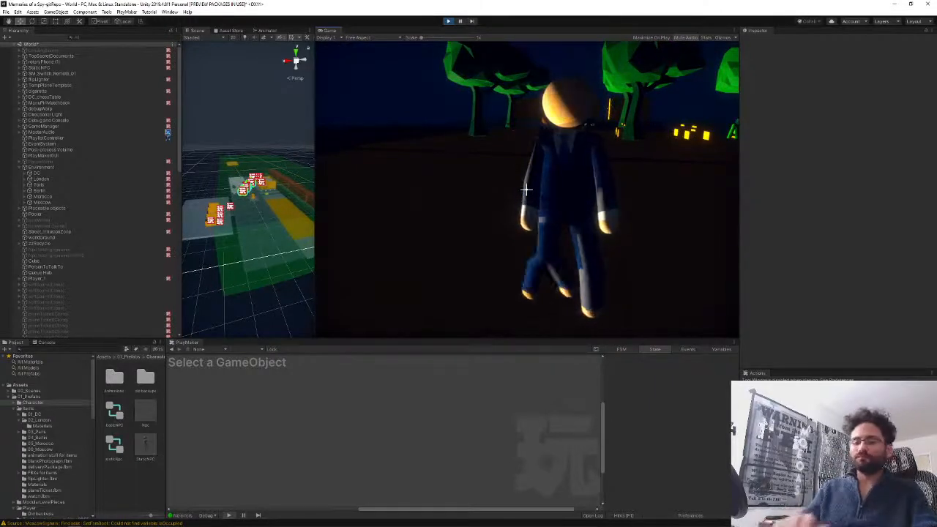
- Expand Moscow's Moscow_agents array list to identify its spawned agent, and select that Agent in the scene
click(88, 202)
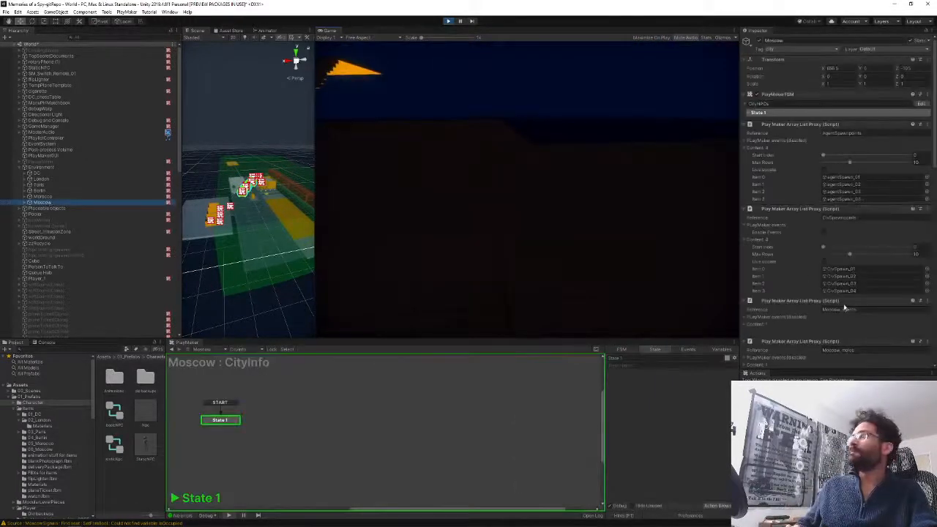
scroll(786, 254, down, 4)
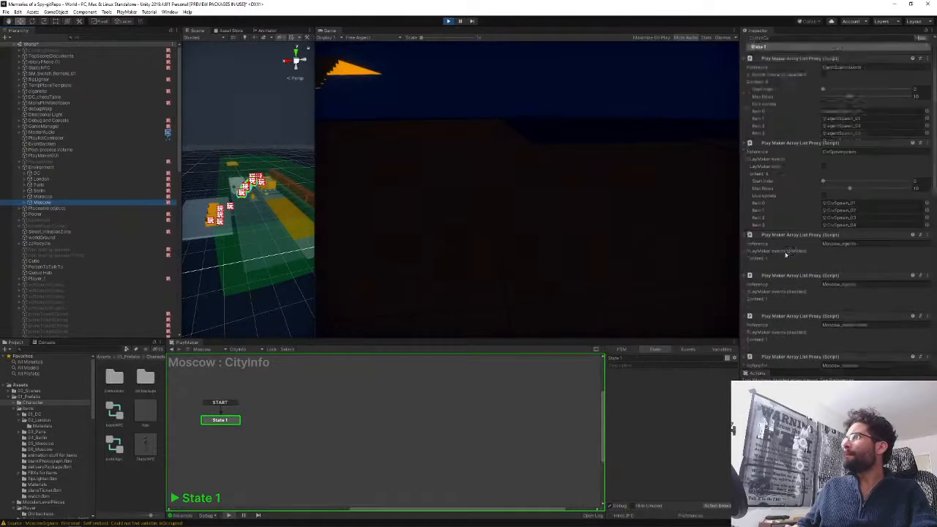
click(747, 194)
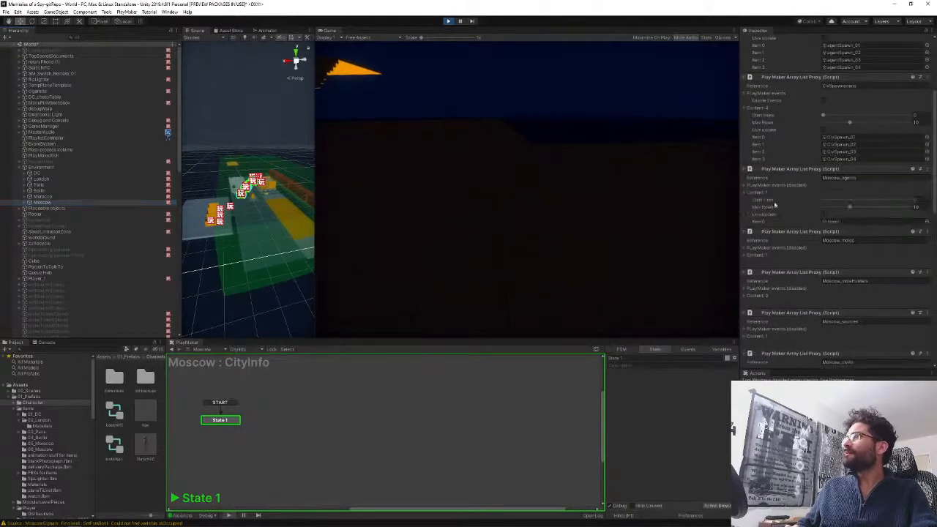
scroll(178, 249, down, 10)
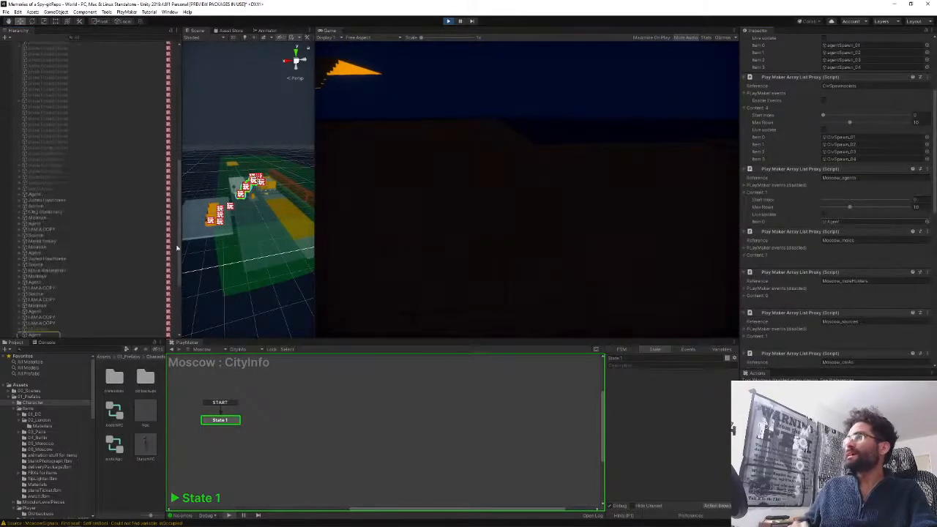
click(50, 331)
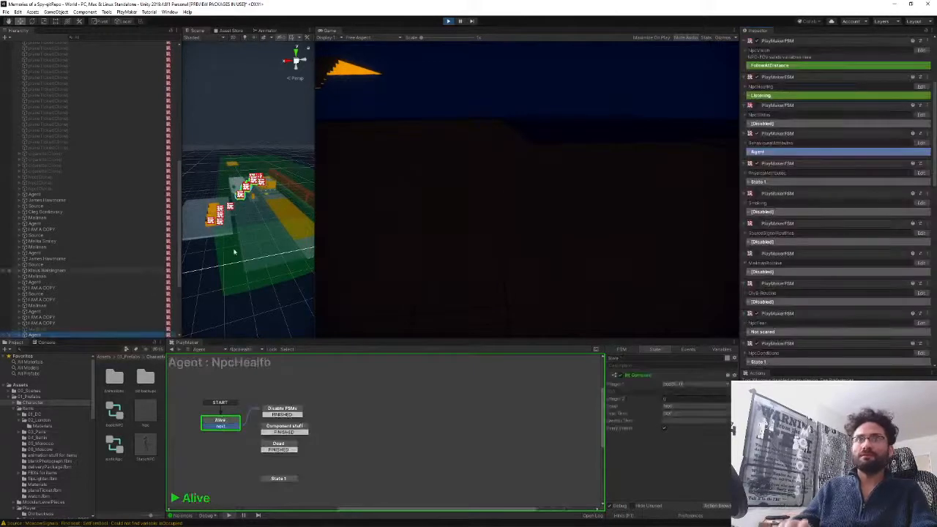
- Frame the Moscow agent in the Scene view, and inspect the active states of its AgentRoutine and FollowTarget FSMs
key(f)
alt+drag(262, 219, 234, 247)
alt+drag(261, 219, 242, 240)
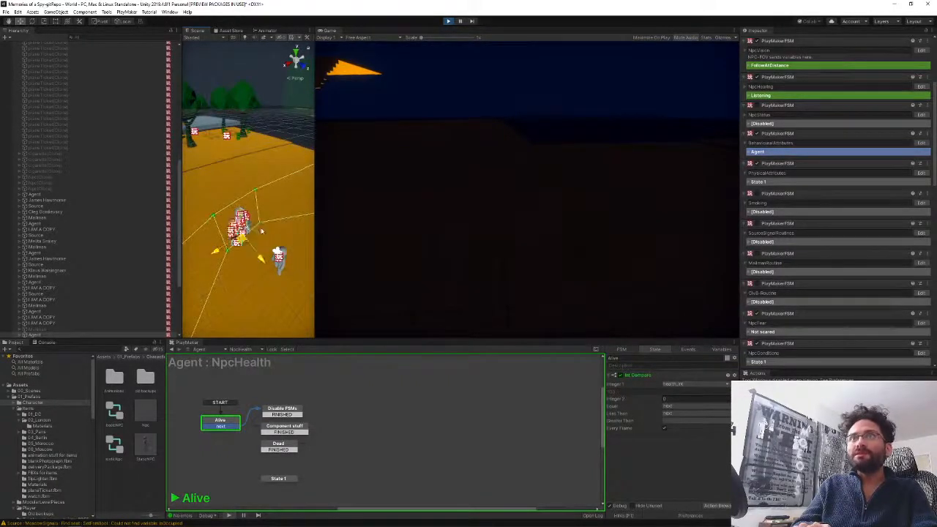
click(237, 349)
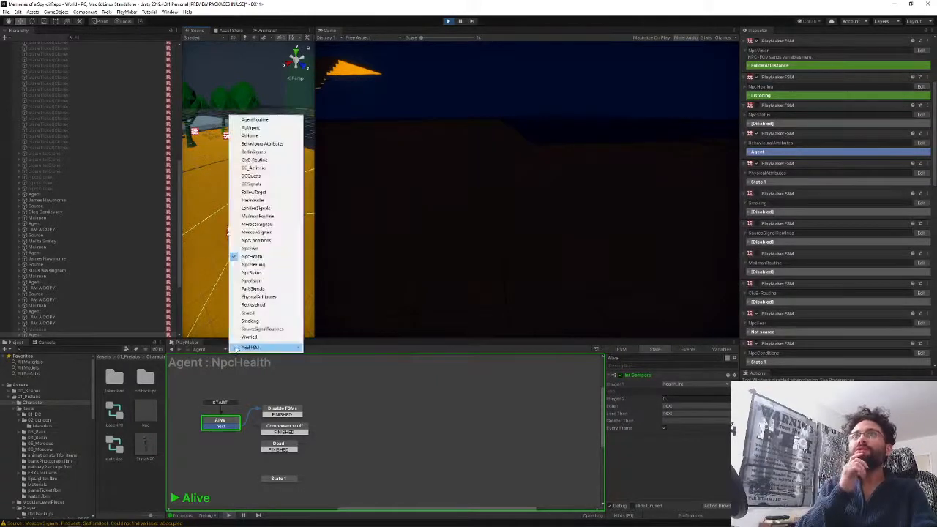
click(253, 120)
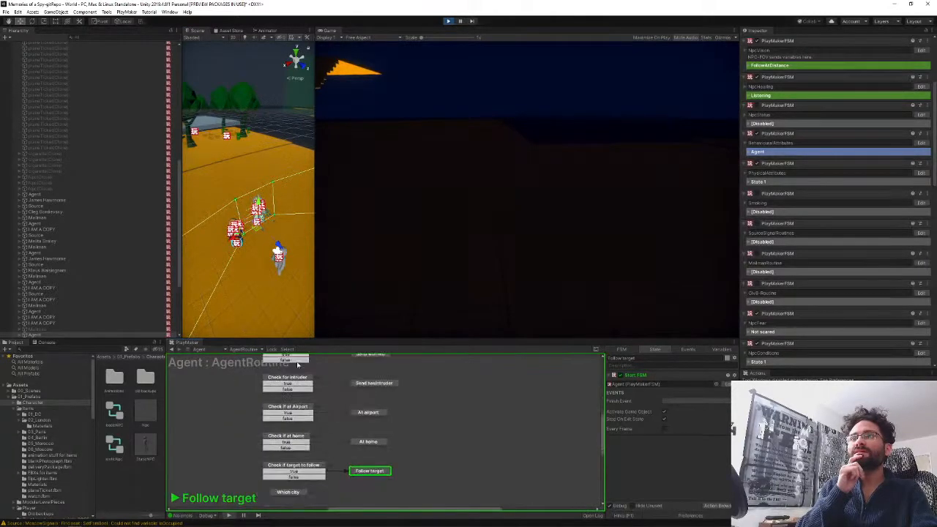
click(728, 384)
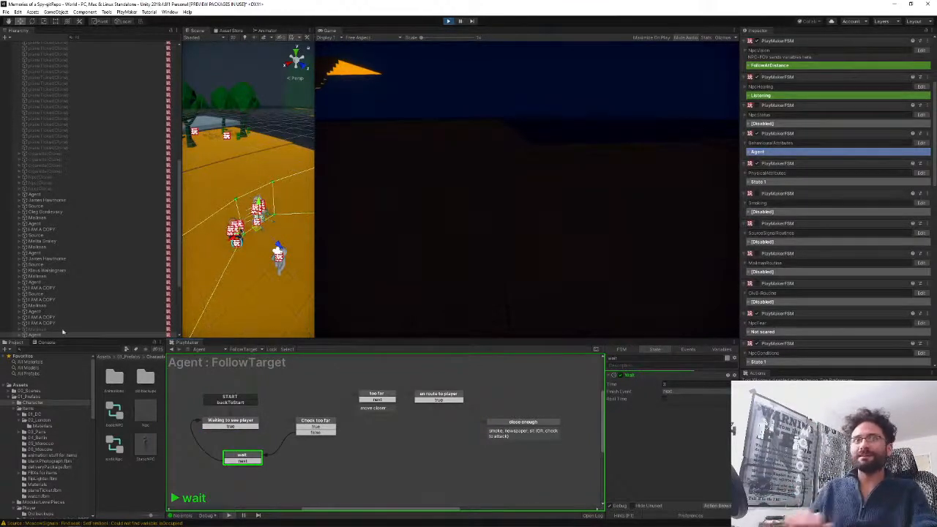
- Clear the selection and widen the Scene view, bringing the two NPCs and the player into close view
click(144, 486)
click(497, 217)
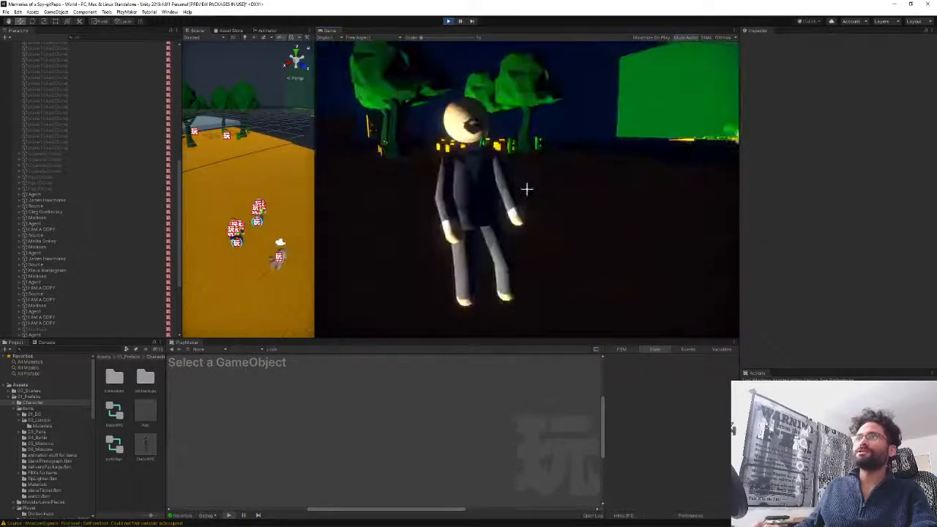
key(Escape)
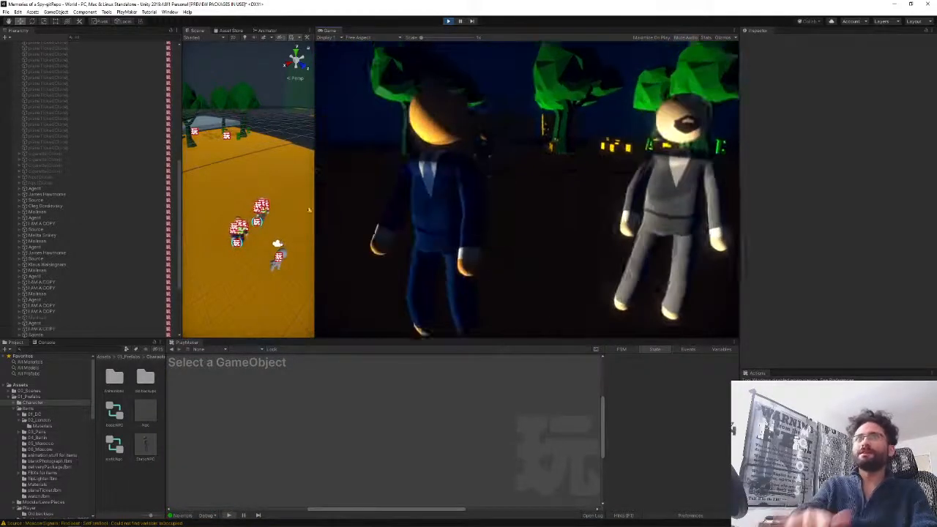
drag(314, 242, 433, 240)
drag(178, 238, 111, 163)
mouse_move(230, 241)
right_down()
mouse_move(230, 233)
mouse_move(226, 250)
right_up()
middle_drag(226, 251, 248, 370)
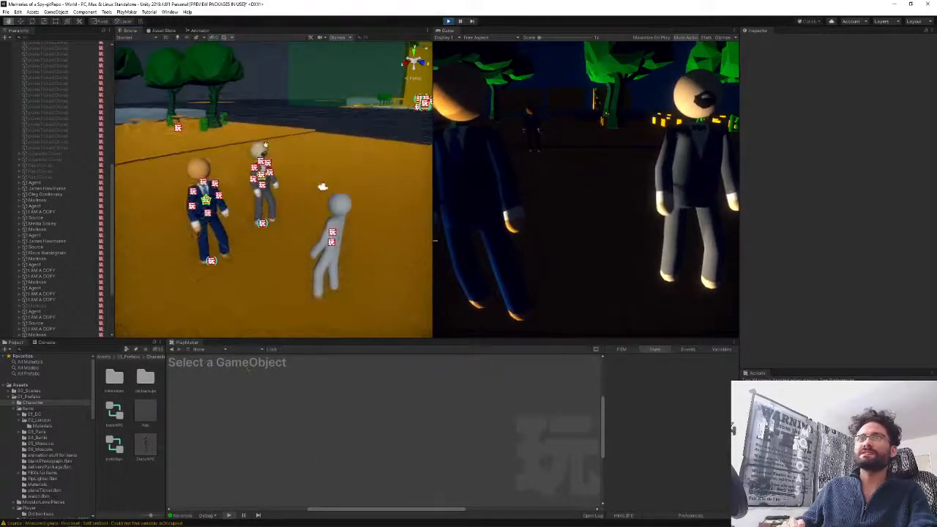
- Walk the player away from the two NPCs to test whether the agent follows
click(586, 190)
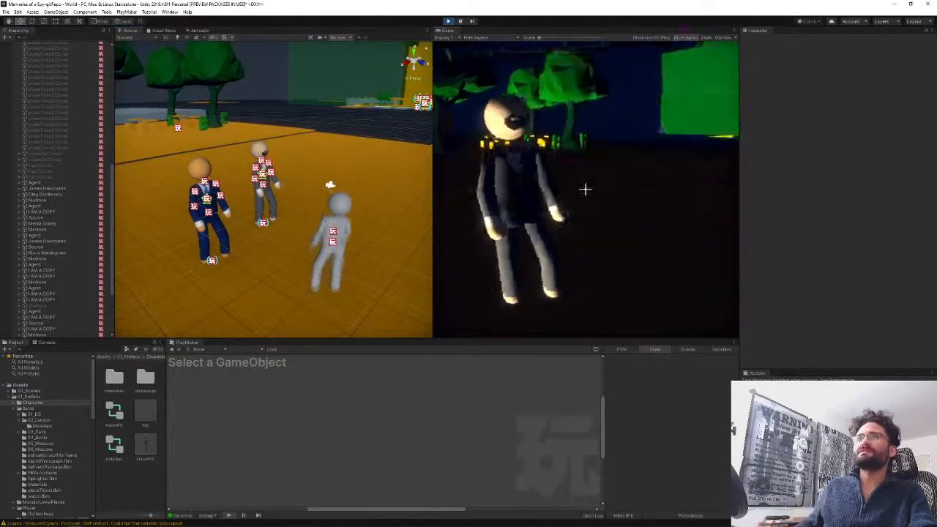
key(w)
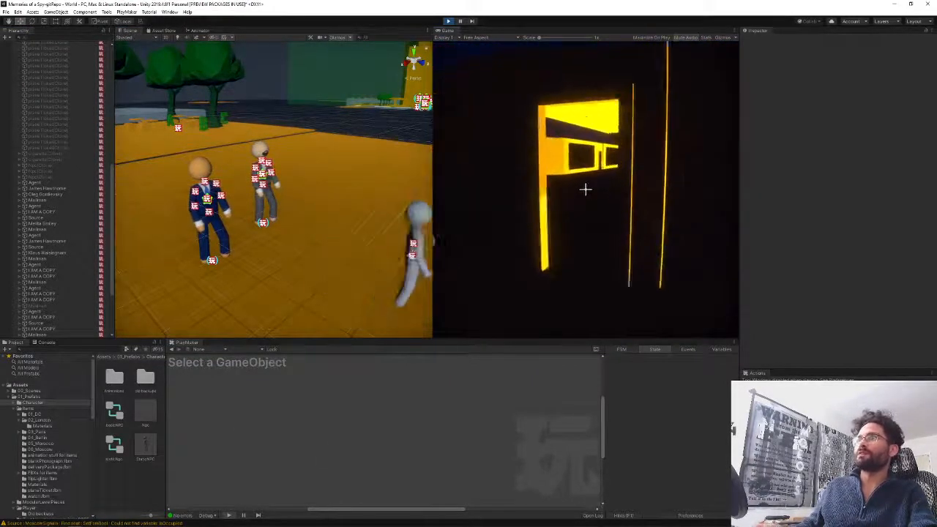
key(w)
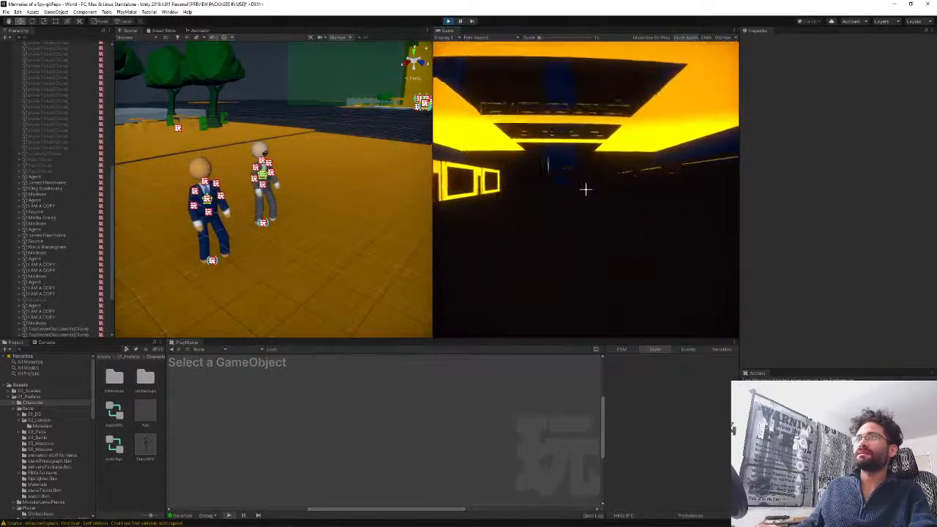
key(w)
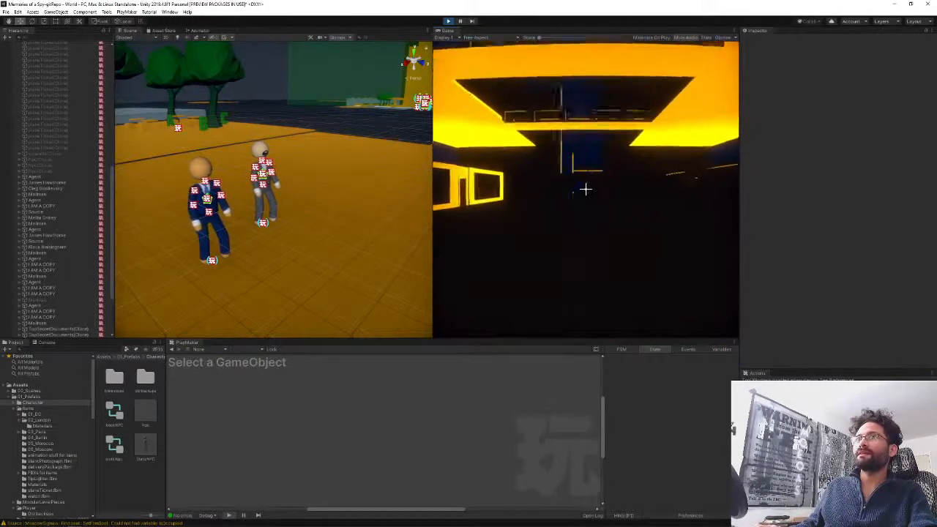
key(w)
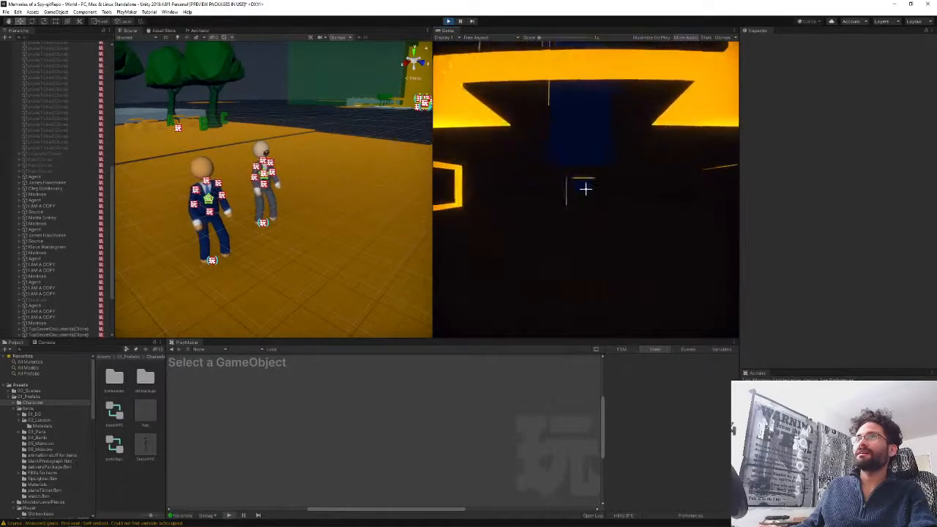
key(w)
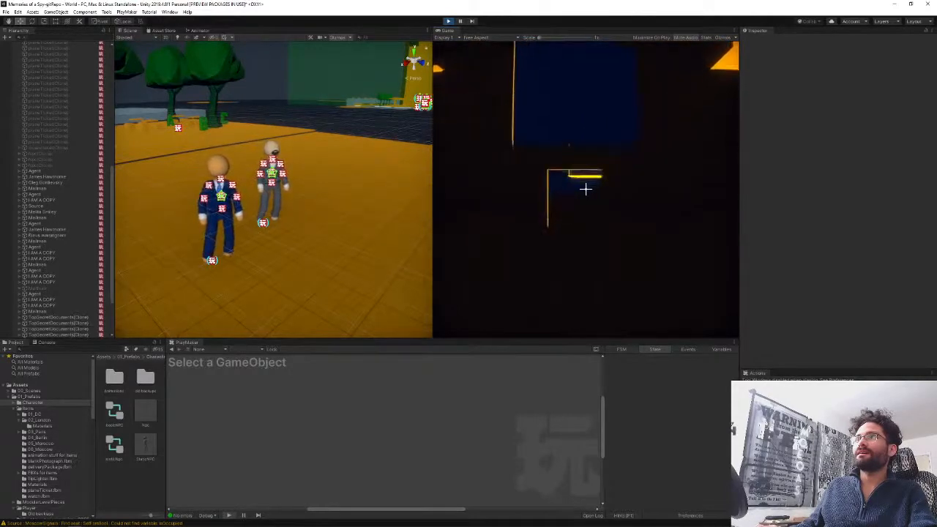
key(w)
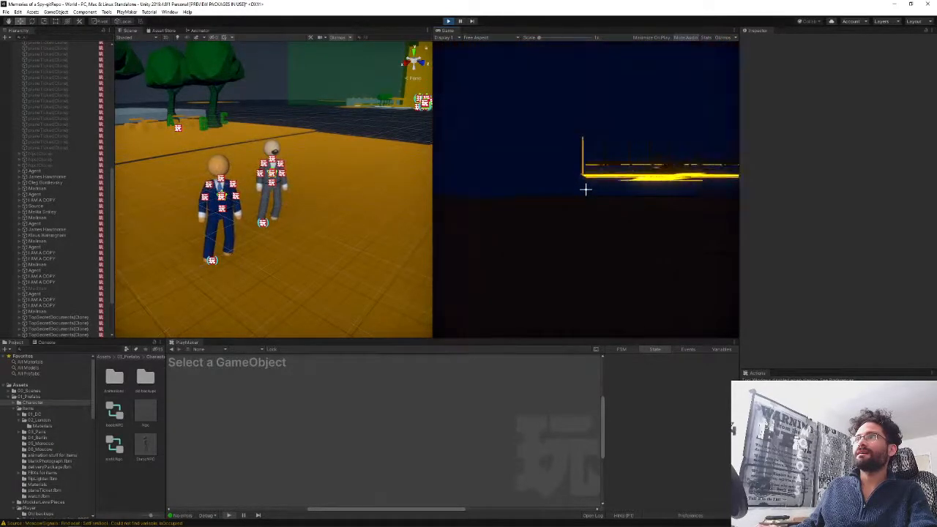
key(w)
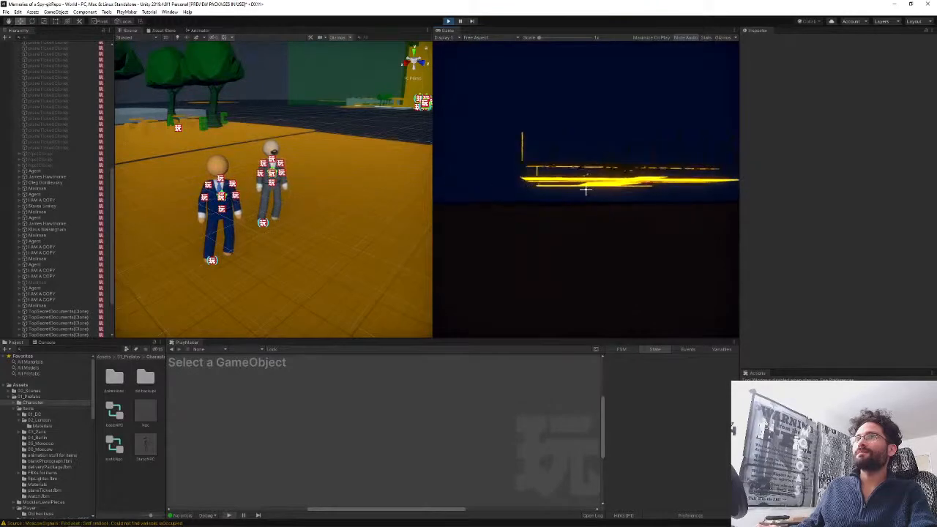
key(w)
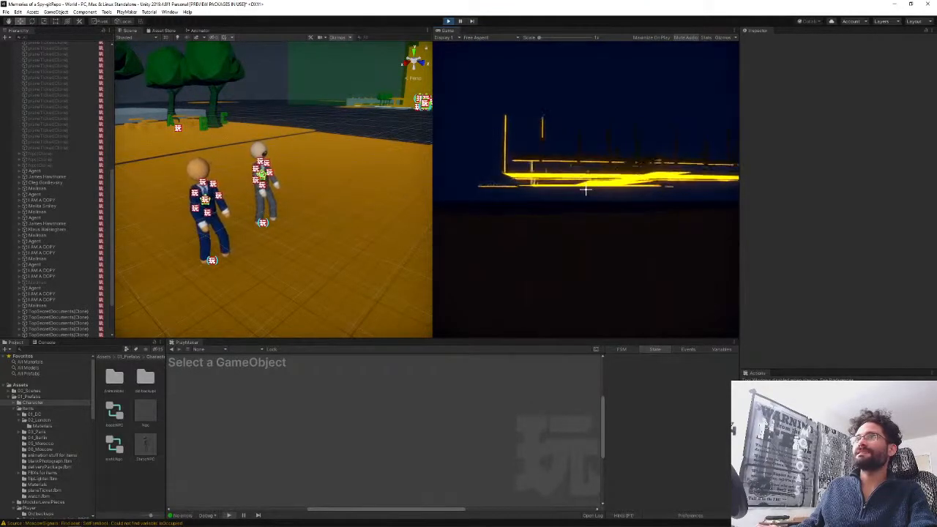
key(w)
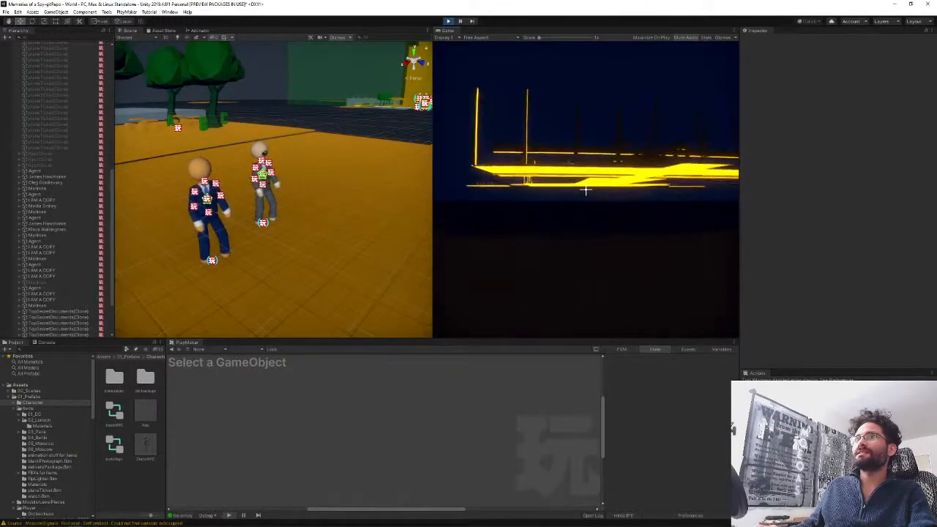
key(w)
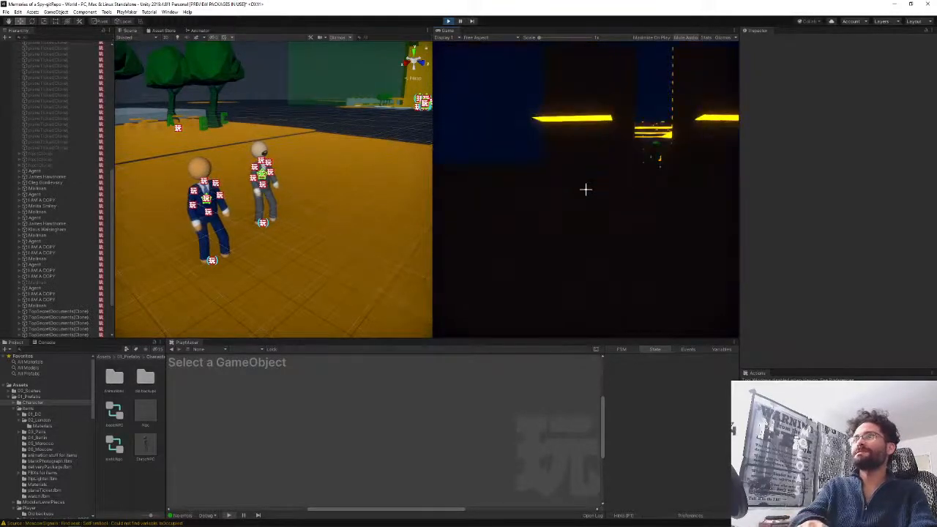
key(Escape)
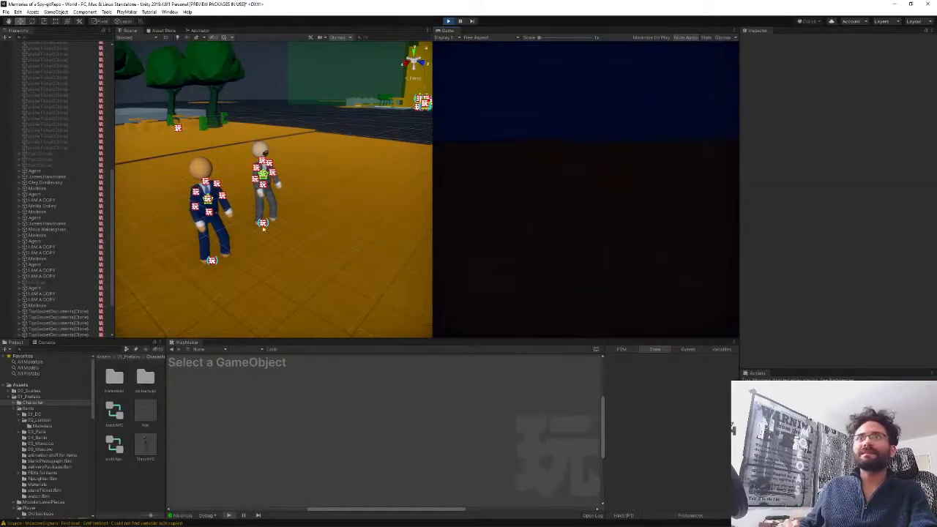
- Select the non-following agent and expand its mixamorig skeleton from the hips to the head to inspect NPC-FOV's sensor settings
click(262, 220)
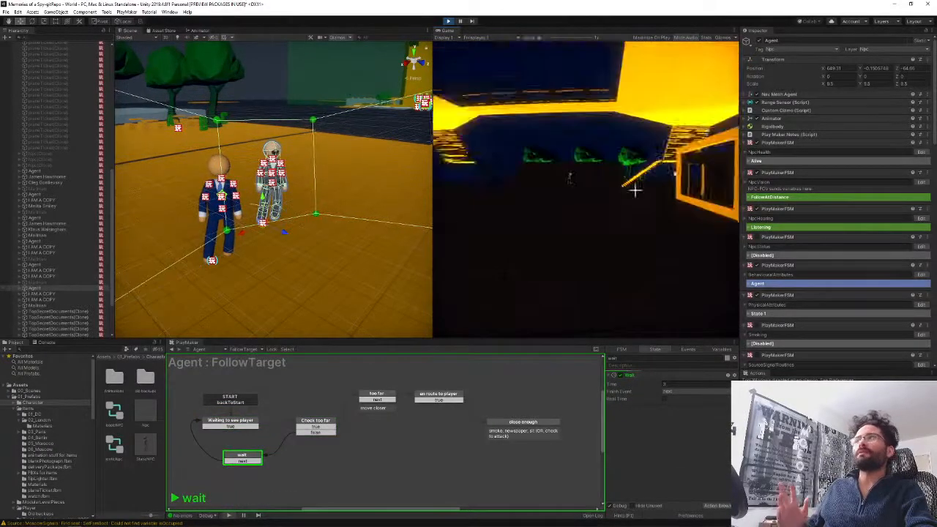
click(20, 290)
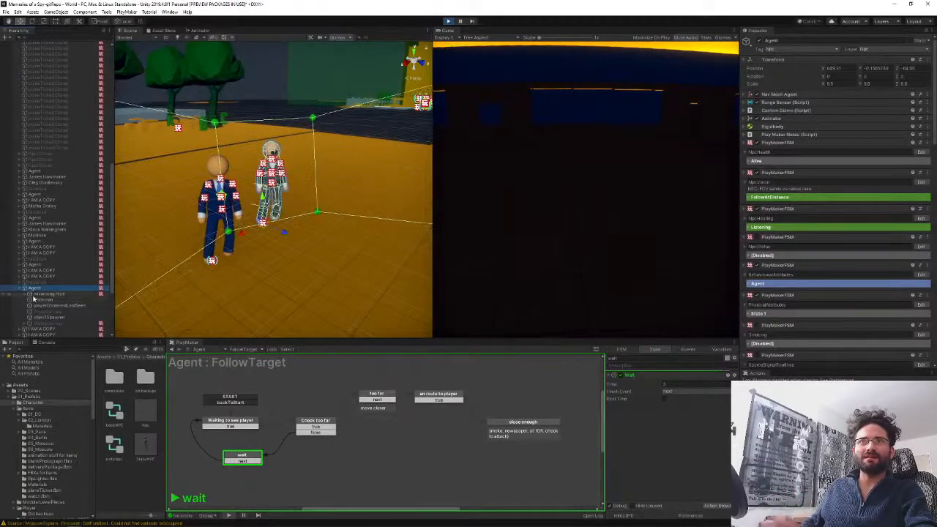
click(30, 293)
click(33, 299)
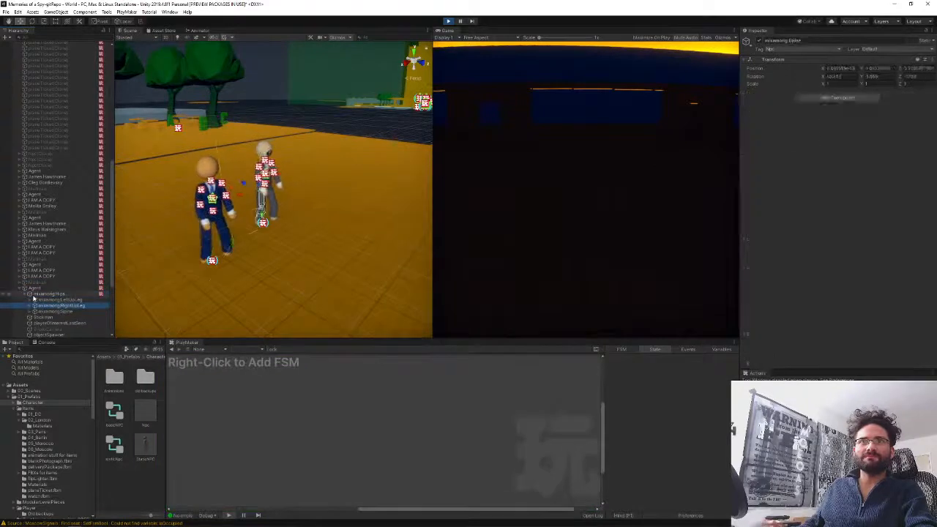
key(Down)
key(Right)
key(Down)
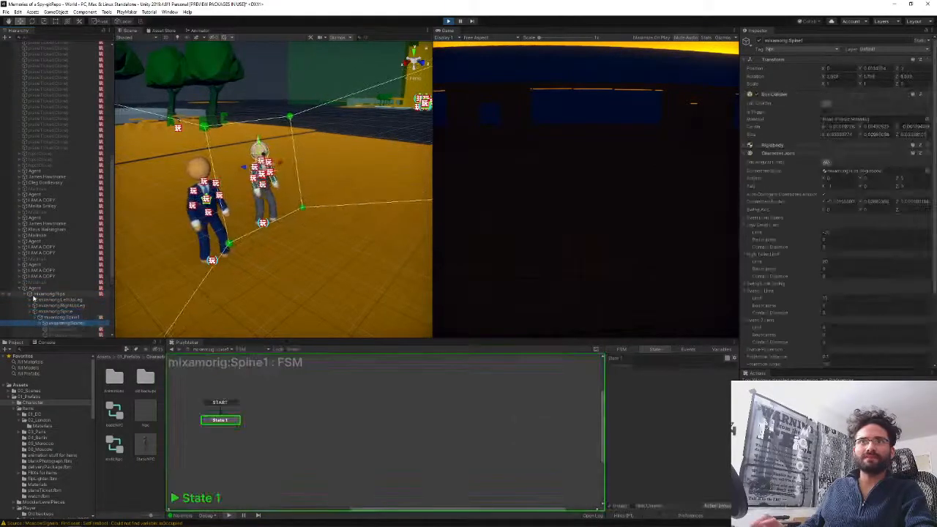
key(Down)
key(Right)
key(Down)
key(Down)
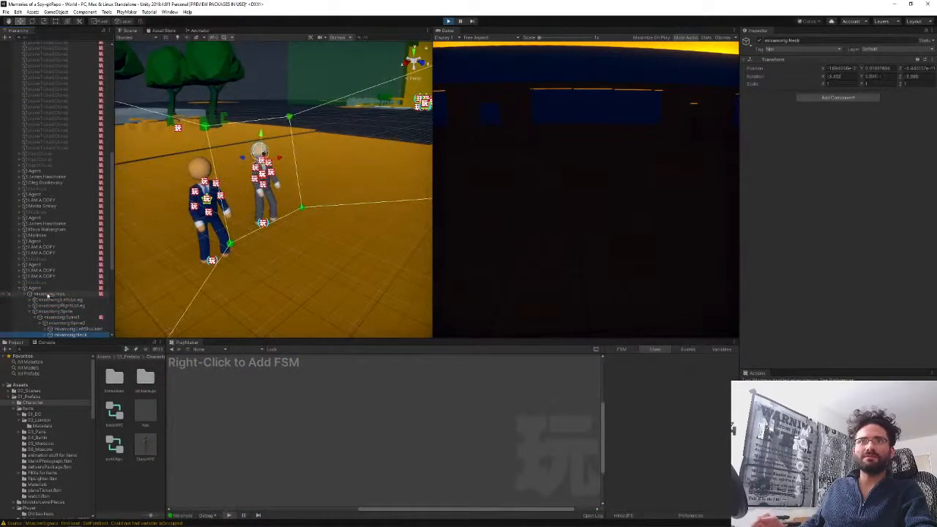
key(Right)
key(Down)
key(Right)
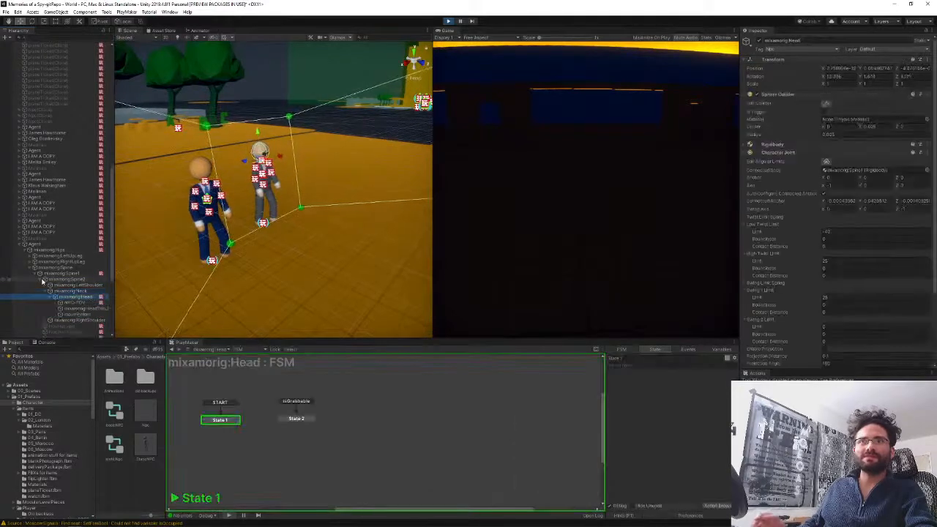
key(Down)
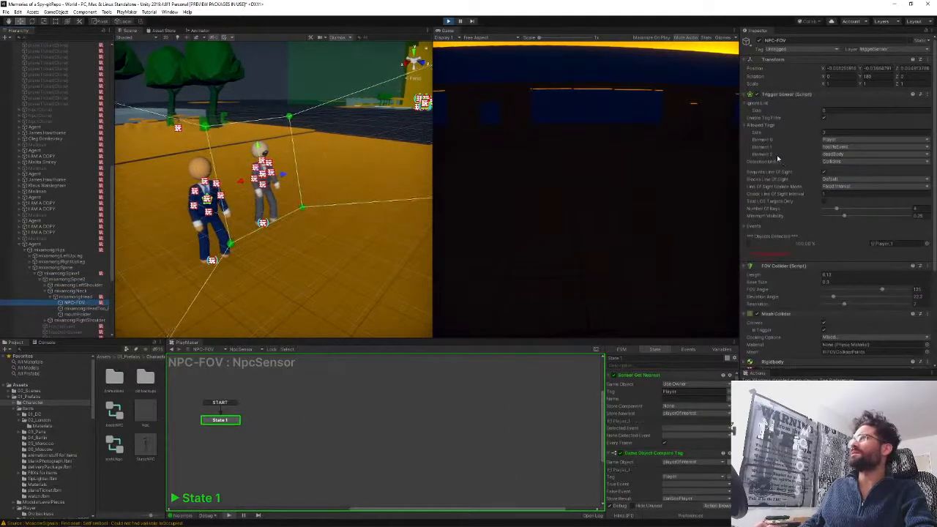
- Set the FOV Collider length of NPC-FOV to 15 and frame both NPCs with the enlarged vision cone in the Scene view
scroll(781, 161, down, 3)
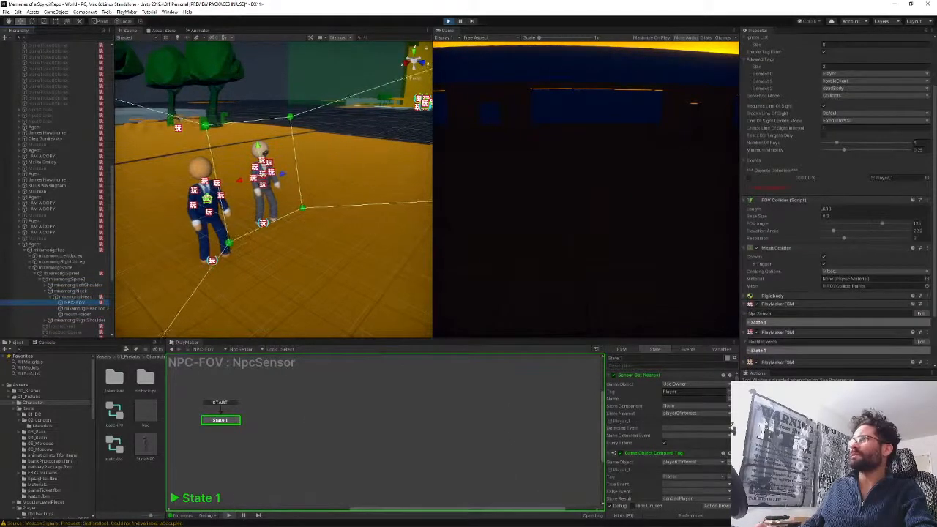
click(827, 209)
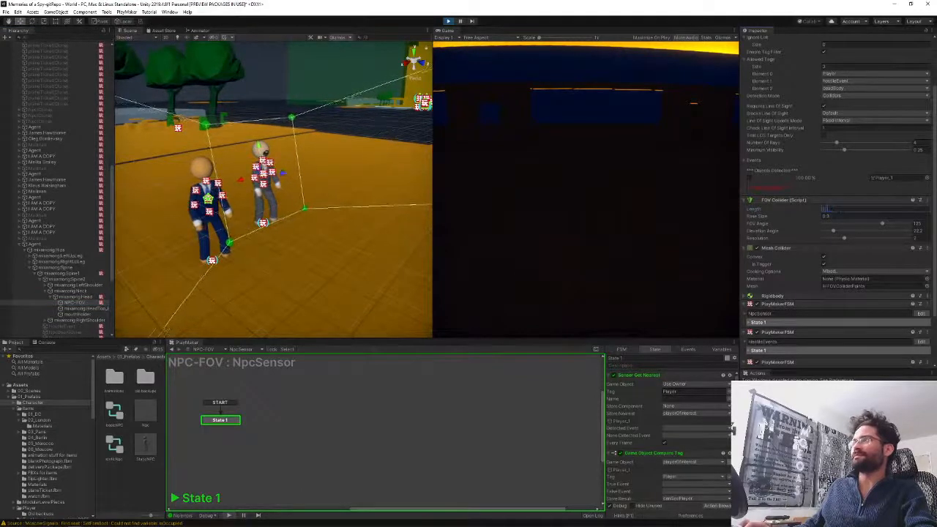
text(15)
right_drag(270, 186, 282, 227)
scroll(359, 203, down, 4)
middle_drag(282, 227, 366, 168)
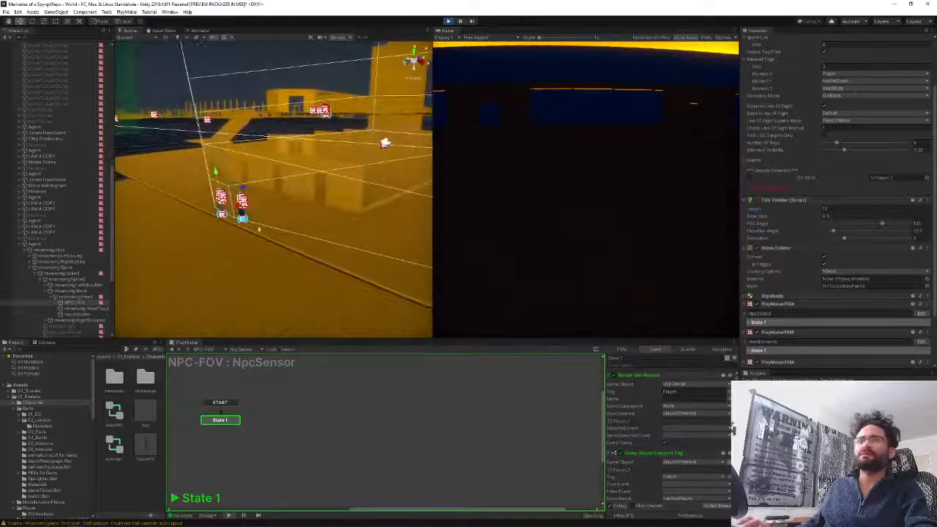
- Select the parent Agent, pause the play test, and examine the actions of the Check too far state in its FollowTarget FSM
click(49, 246)
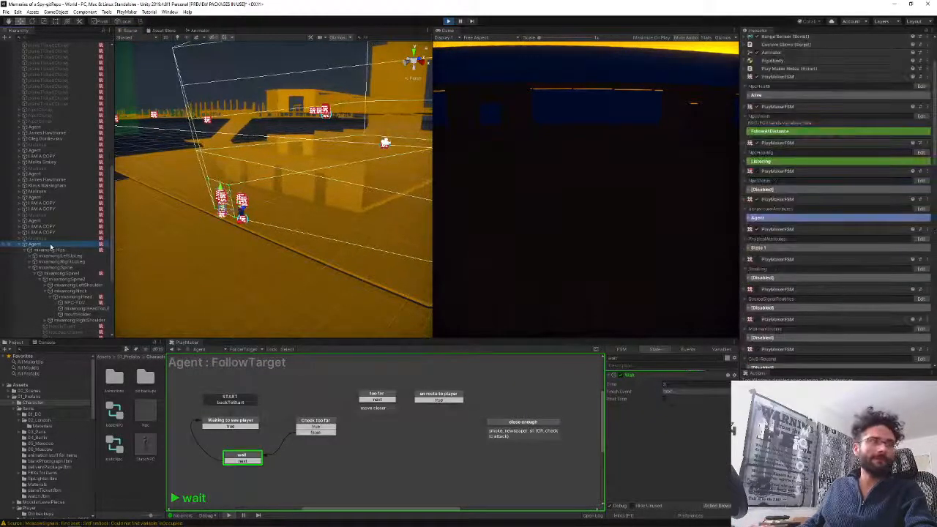
click(586, 189)
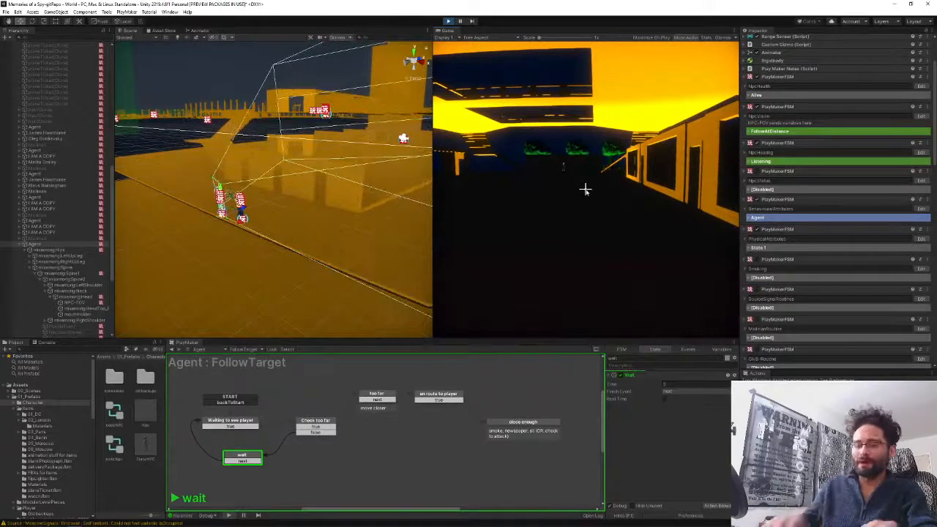
key(ctrl+shift+p)
click(321, 426)
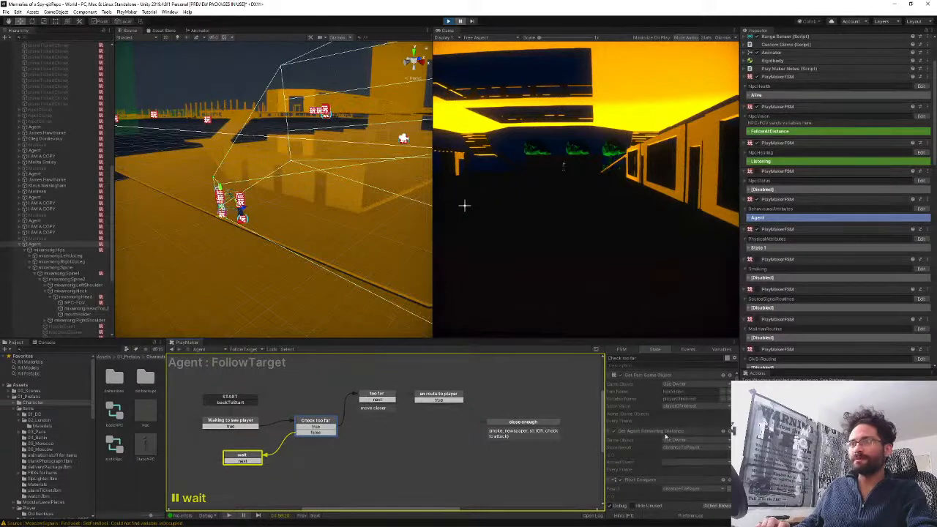
scroll(659, 439, down, 3)
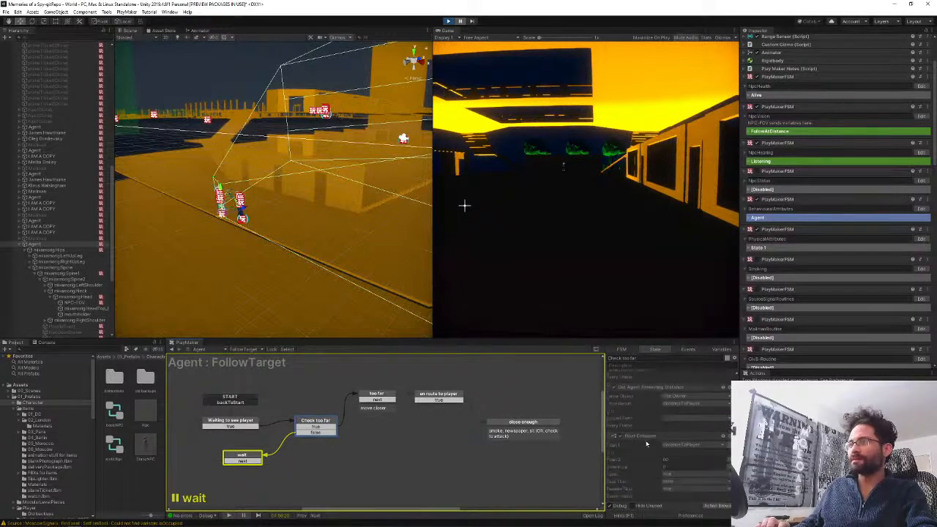
scroll(659, 439, up, 3)
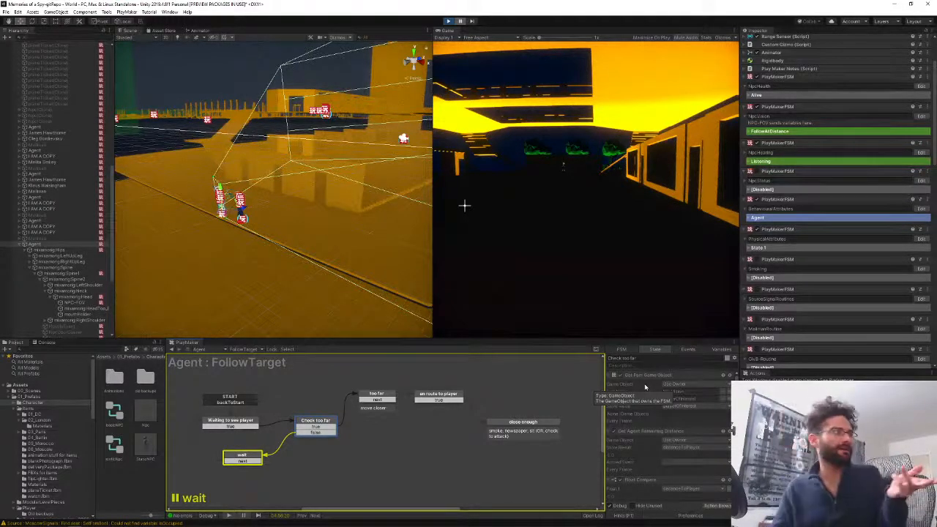
key(alt+Tab)
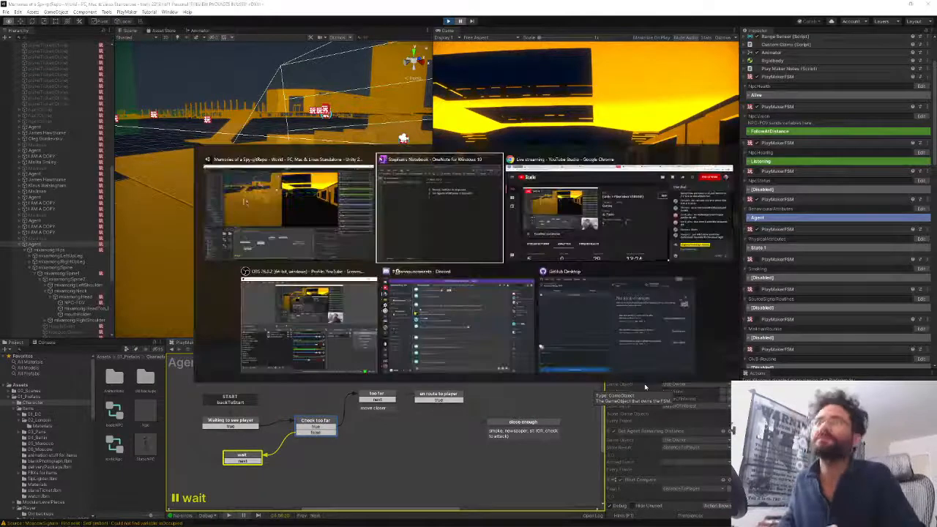
key(Tab)
key(Tab)
key(Tab)
key(Escape)
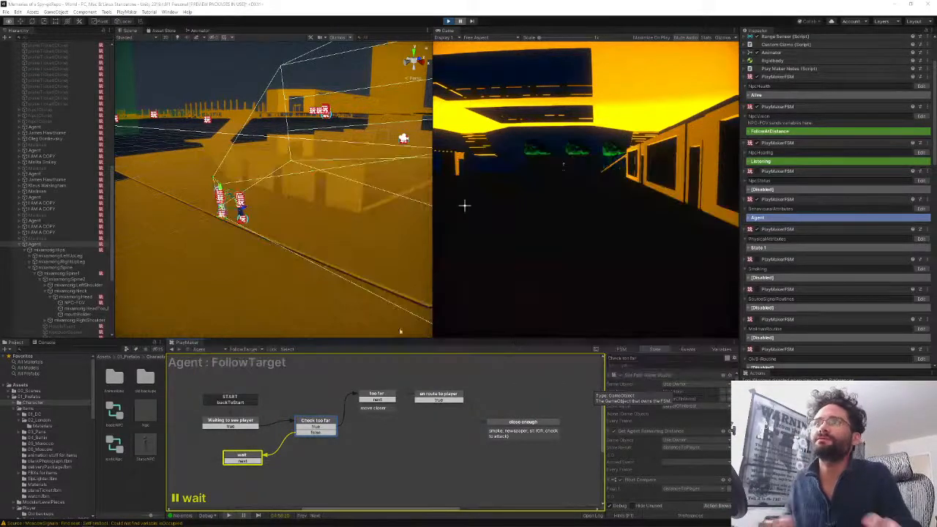